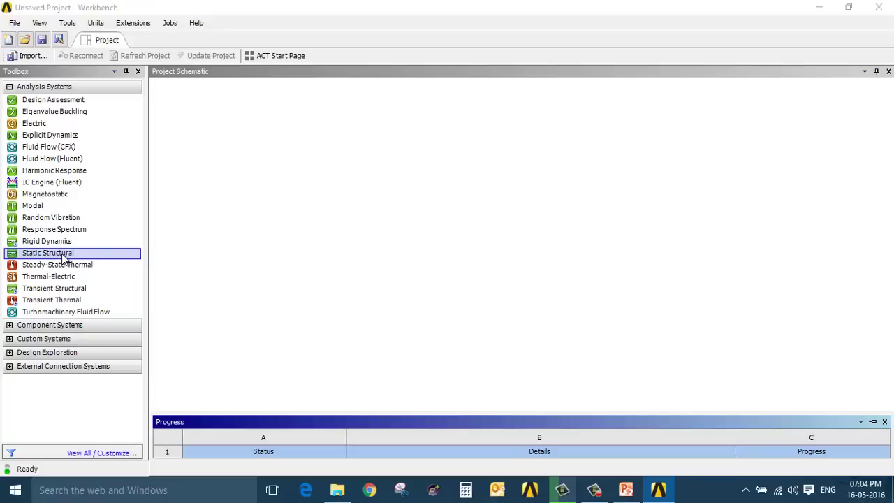
drag(63, 258, 224, 138)
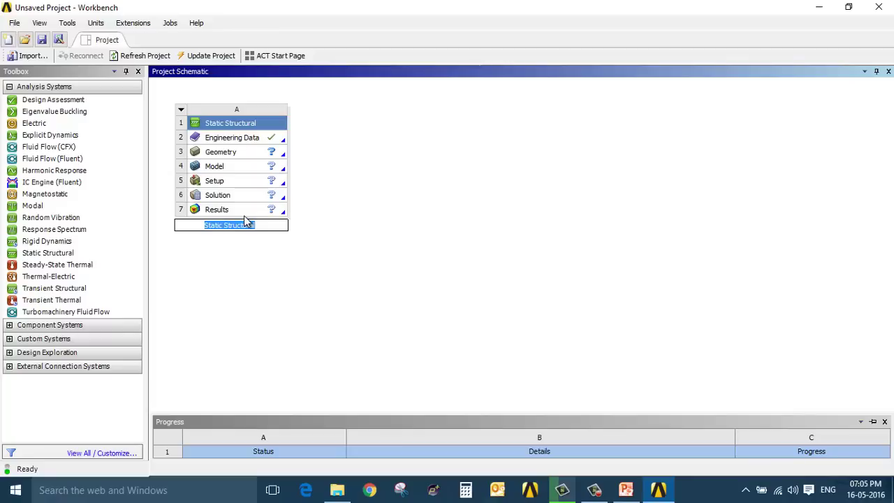
click(181, 111)
click(182, 112)
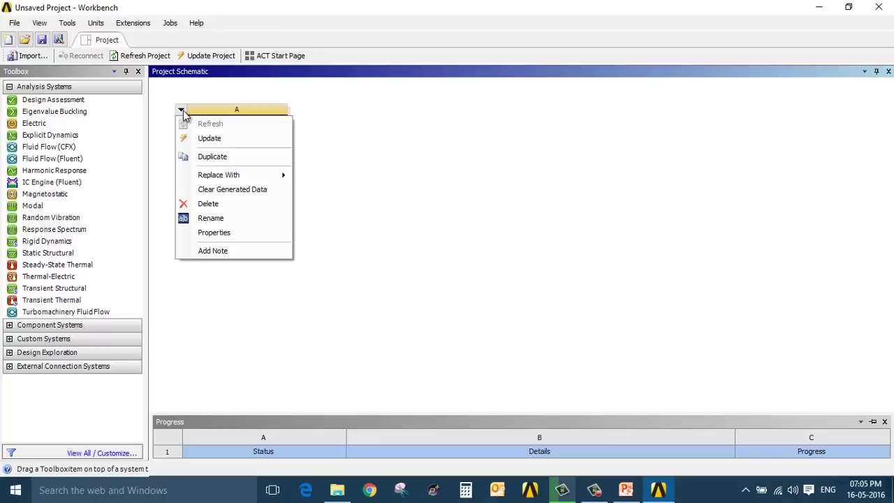
click(208, 204)
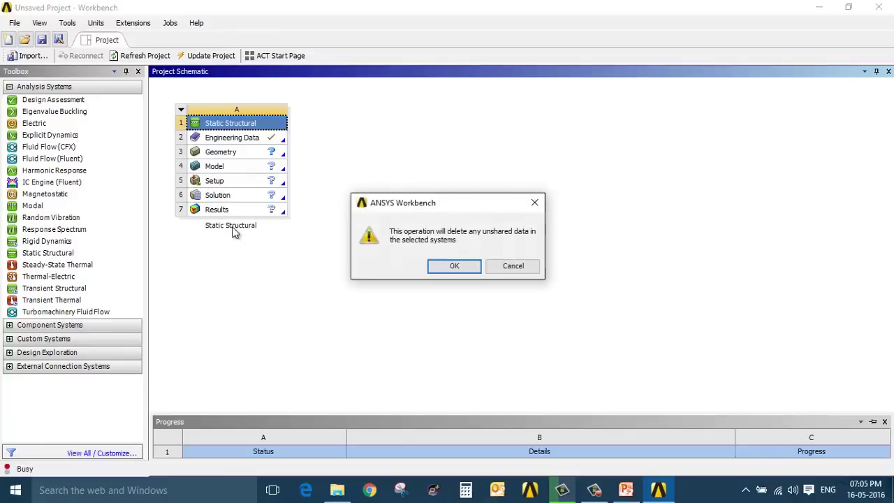
click(453, 270)
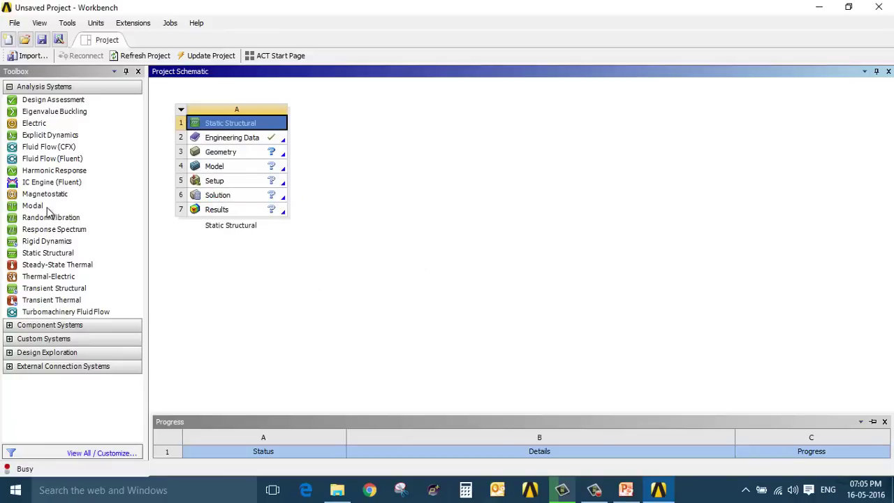
Add a Modal analysis system to the project schematic and name it Free_Free_Run
drag(56, 206, 237, 157)
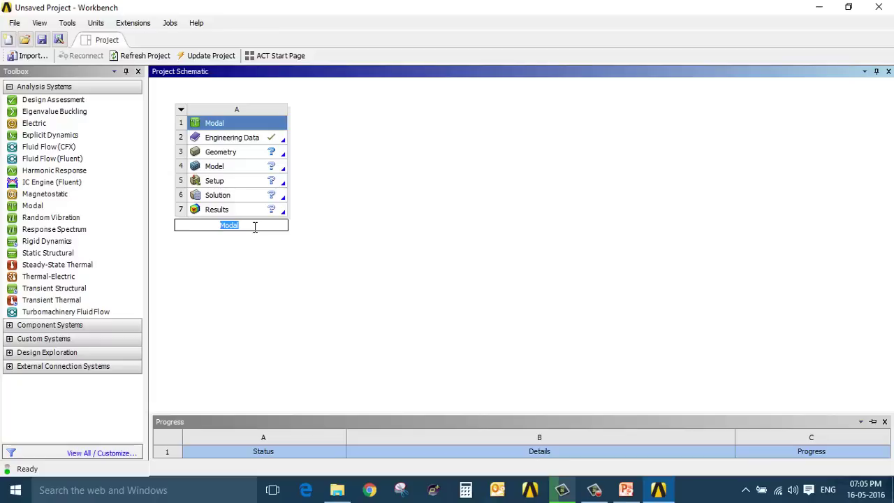
text(Free_Free_Run)
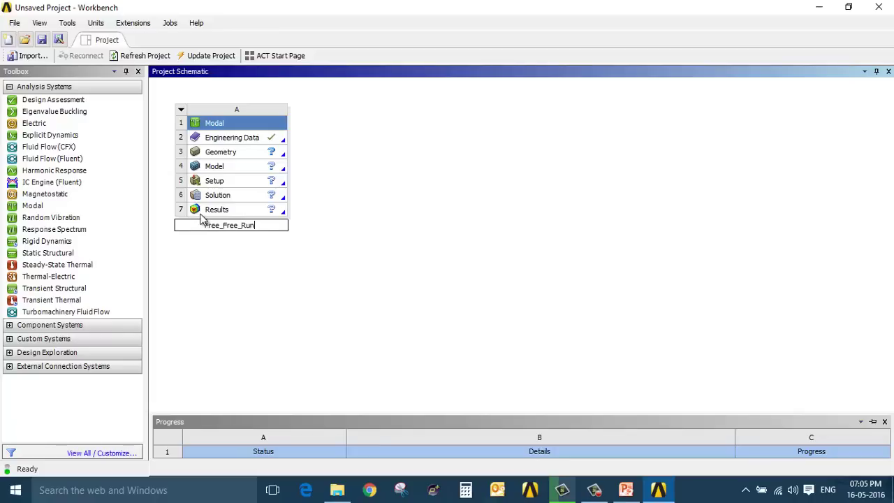
key(Return)
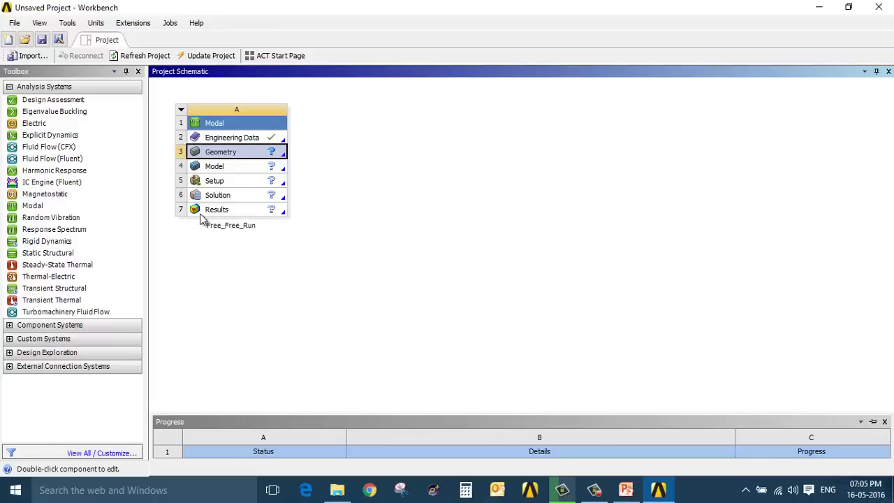
Import the file 1D Roll cage.iges from the Day - 2 folder as the Modal system's geometry
right_click(248, 152)
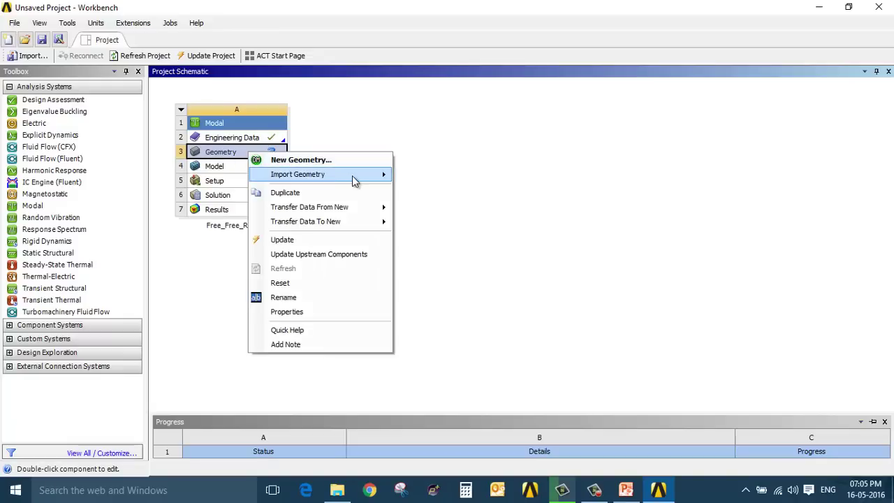
mouse_move(299, 180)
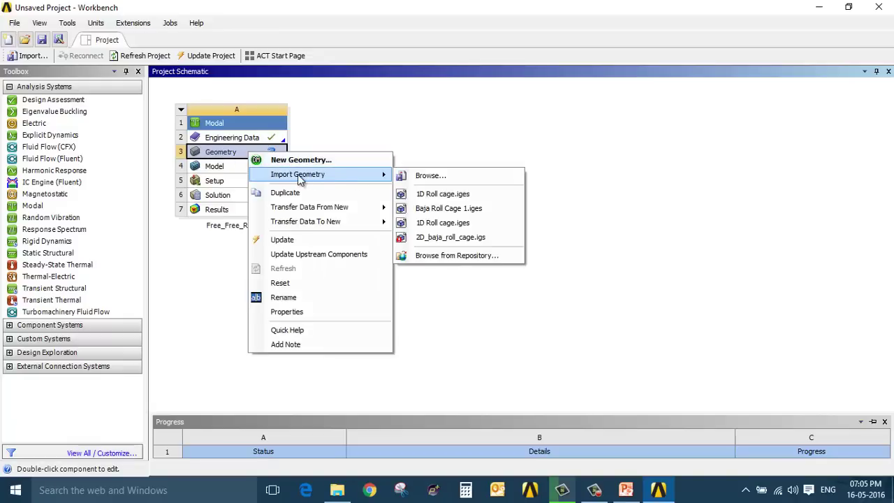
click(430, 176)
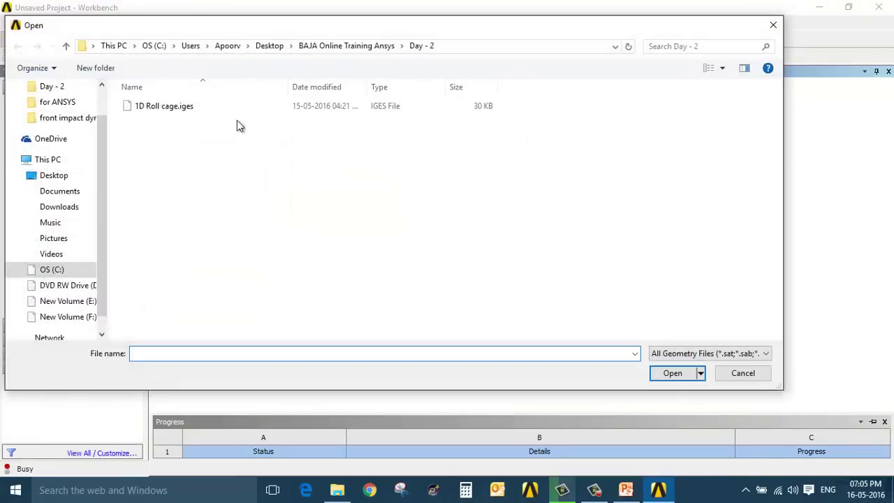
click(183, 110)
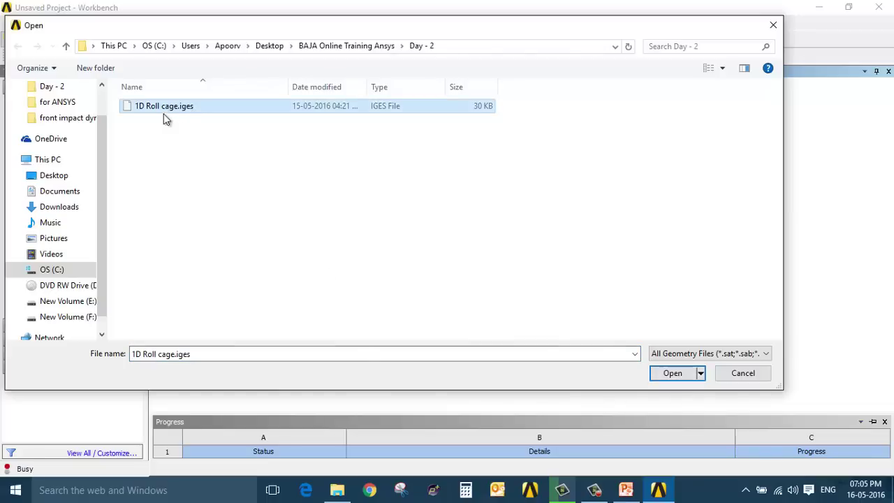
click(675, 373)
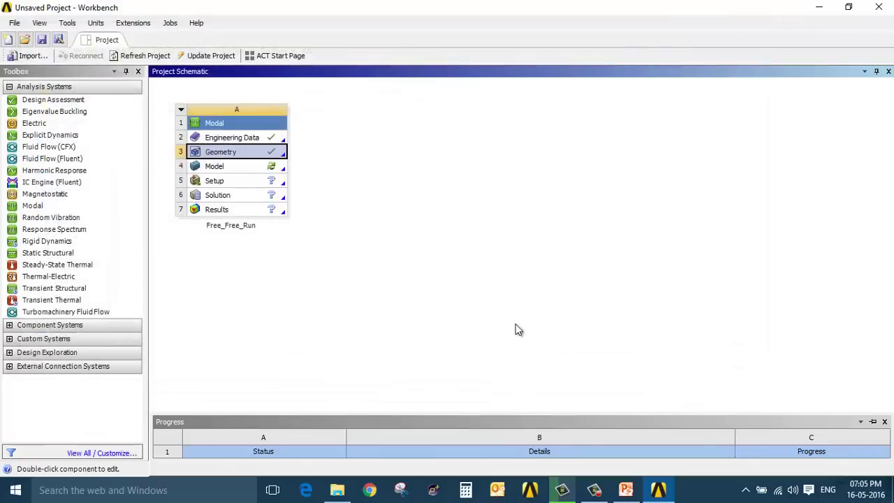
Open the imported roll cage geometry for editing in DesignModeler and look through the import's details
right_click(242, 157)
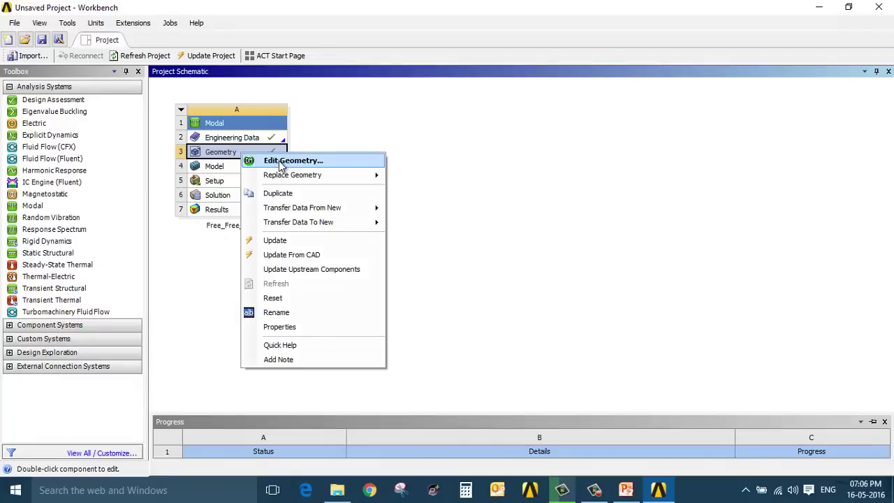
click(282, 162)
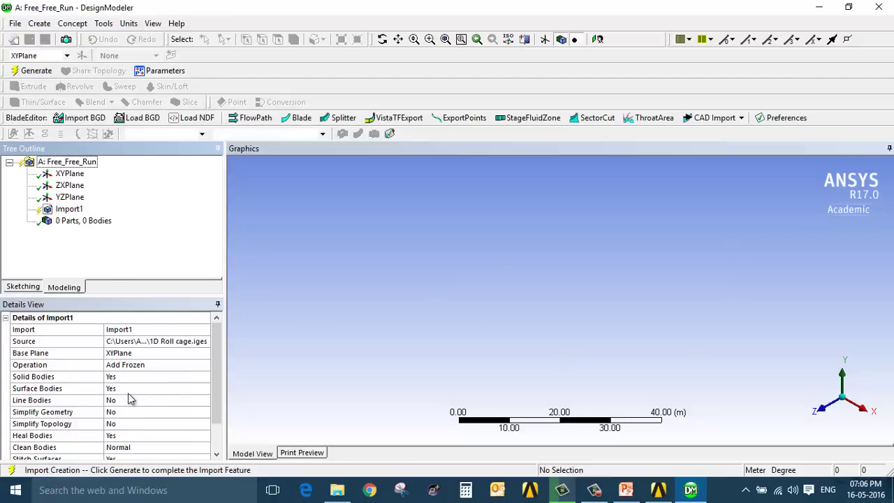
scroll(128, 398, down, 1)
scroll(125, 391, up, 1)
Set the roll cage import to Solid Bodies No, Surface Bodies No and Line Bodies Yes
click(130, 380)
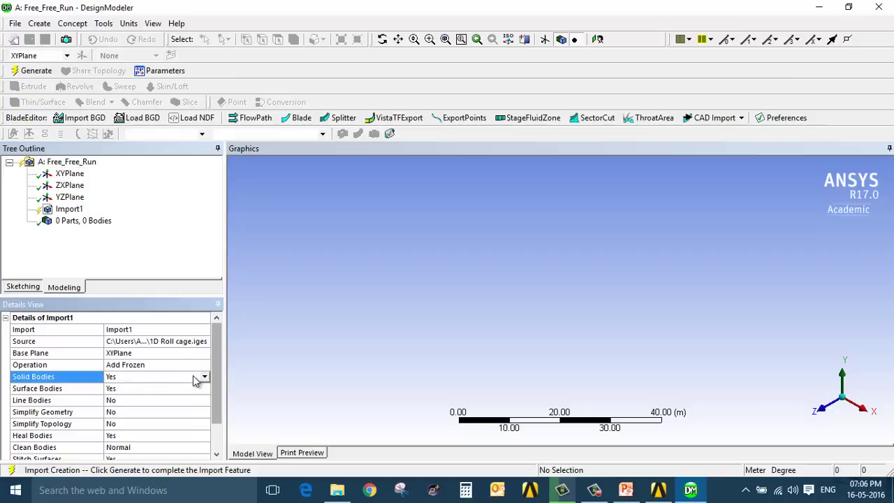
click(200, 377)
click(153, 393)
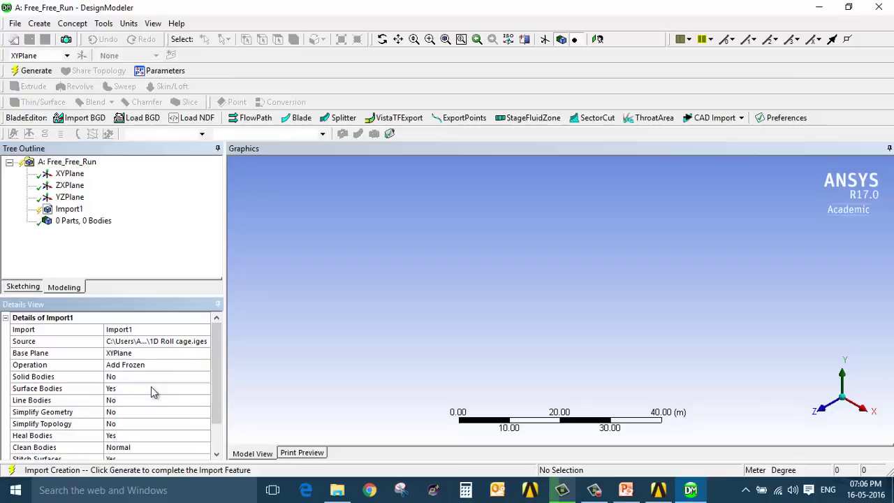
click(154, 392)
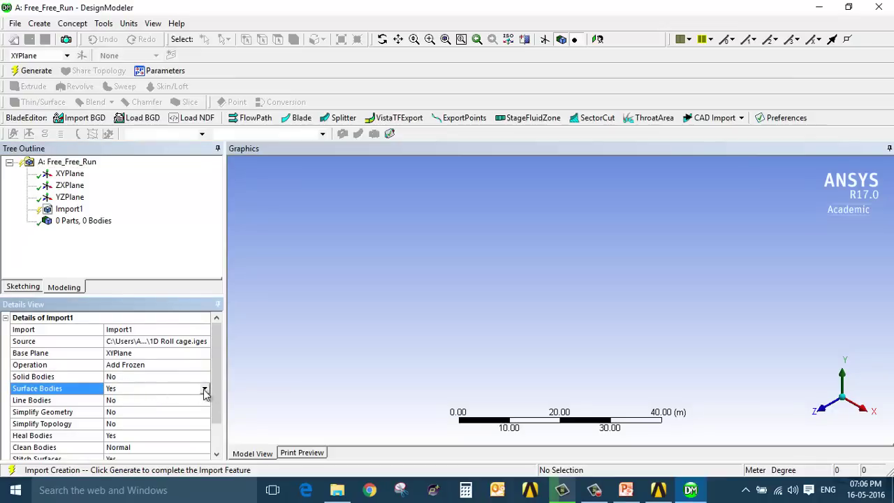
click(204, 390)
click(160, 400)
click(117, 403)
click(205, 400)
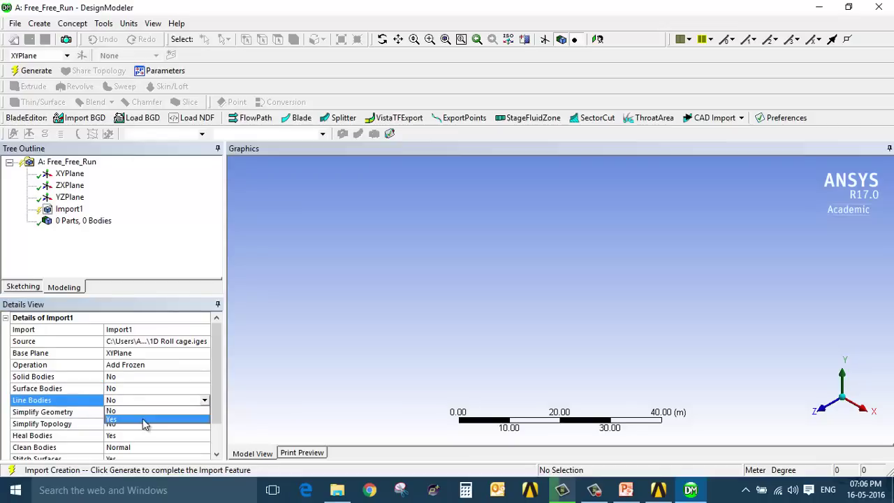
click(144, 423)
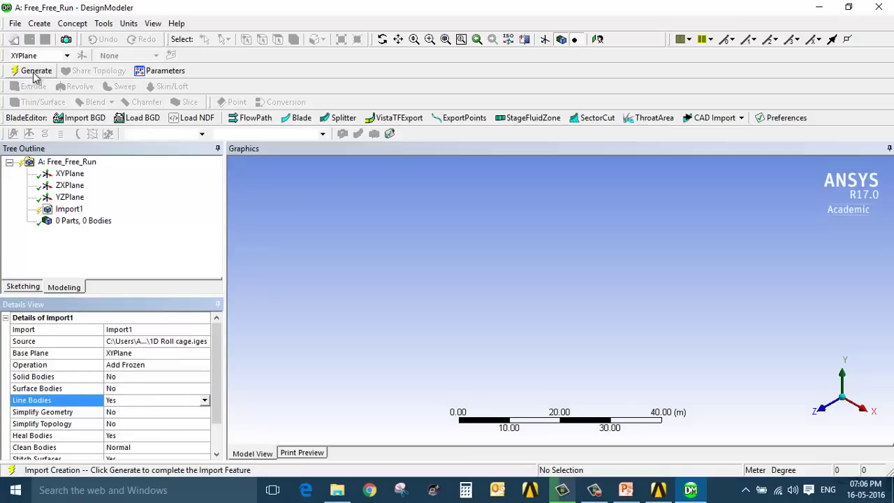
Generate the import feature to bring in the roll cage's line bodies
click(67, 212)
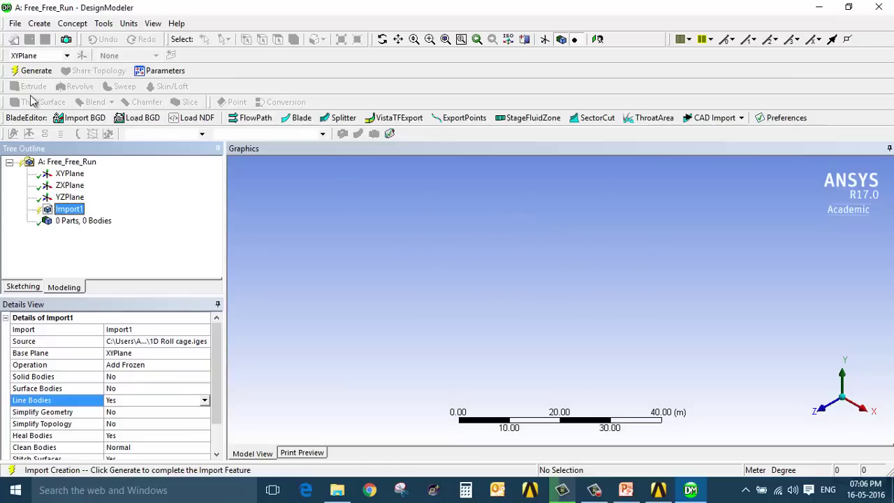
click(35, 70)
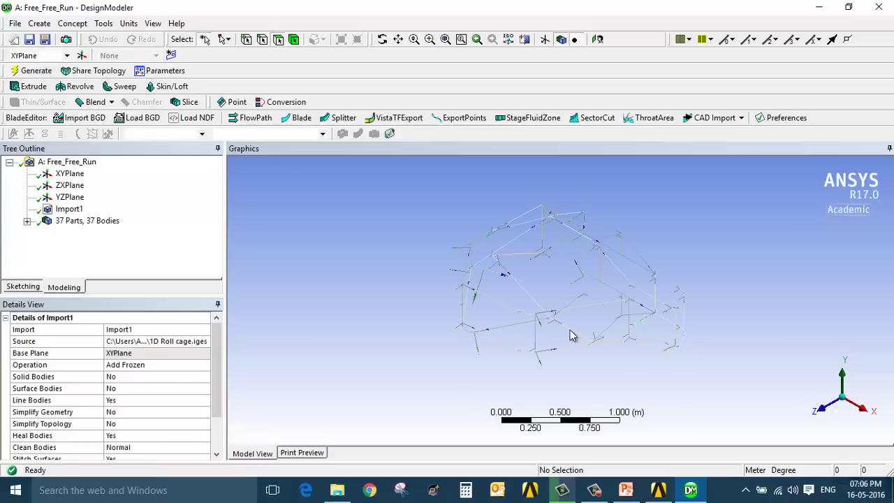
middle_drag(570, 330, 419, 225)
Examine the imported line bodies one by one to see which roll cage members each represents
click(27, 222)
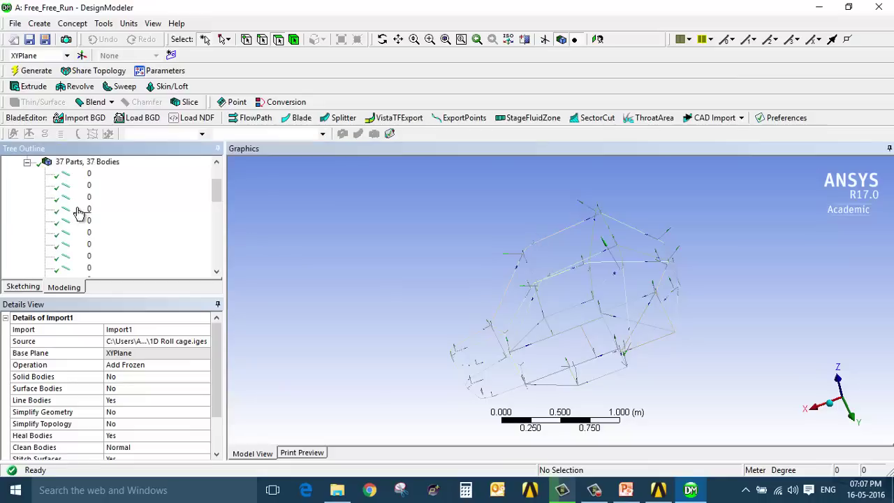
click(82, 174)
click(83, 201)
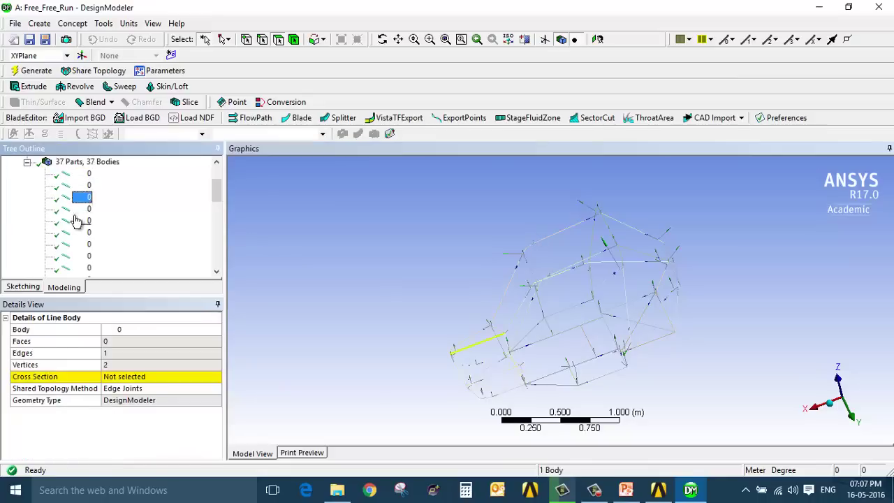
click(81, 222)
click(81, 246)
scroll(81, 250, down, 1)
click(83, 255)
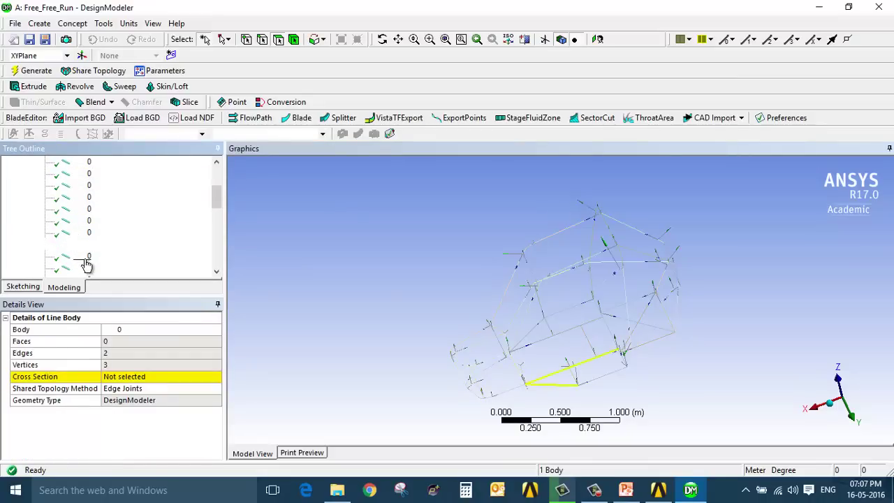
scroll(86, 257, down, 2)
click(86, 245)
scroll(88, 260, down, 1)
scroll(89, 262, down, 1)
click(88, 255)
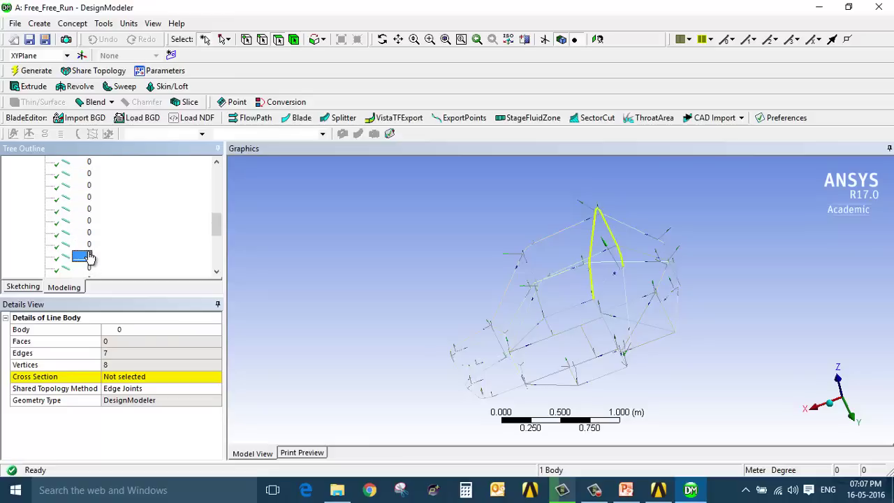
scroll(88, 256, down, 2)
click(88, 257)
scroll(86, 262, down, 2)
click(87, 233)
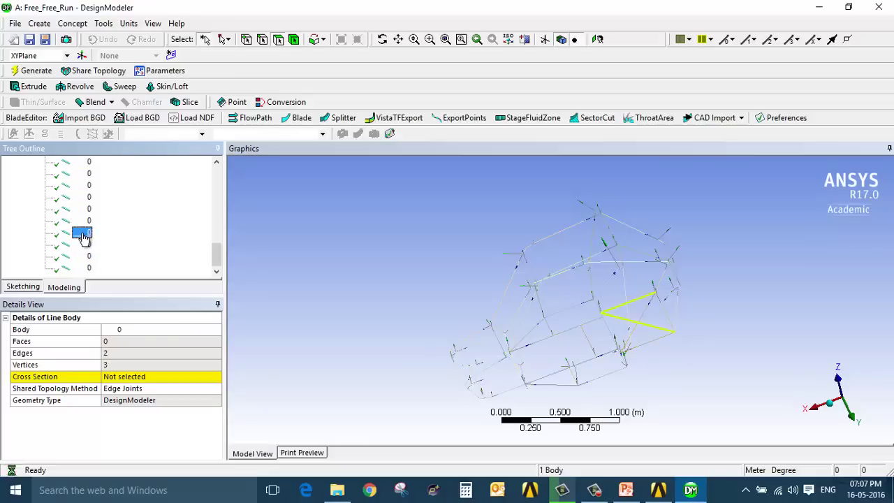
click(86, 243)
click(87, 268)
click(79, 236)
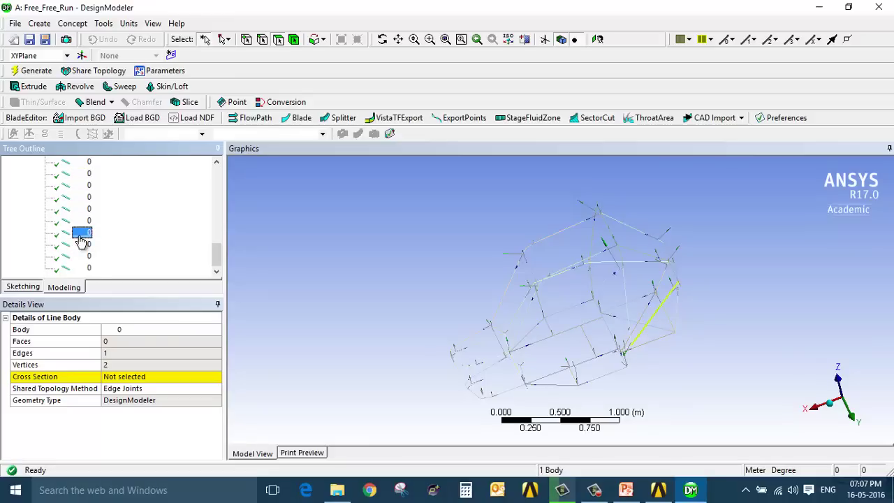
scroll(81, 241, up, 10)
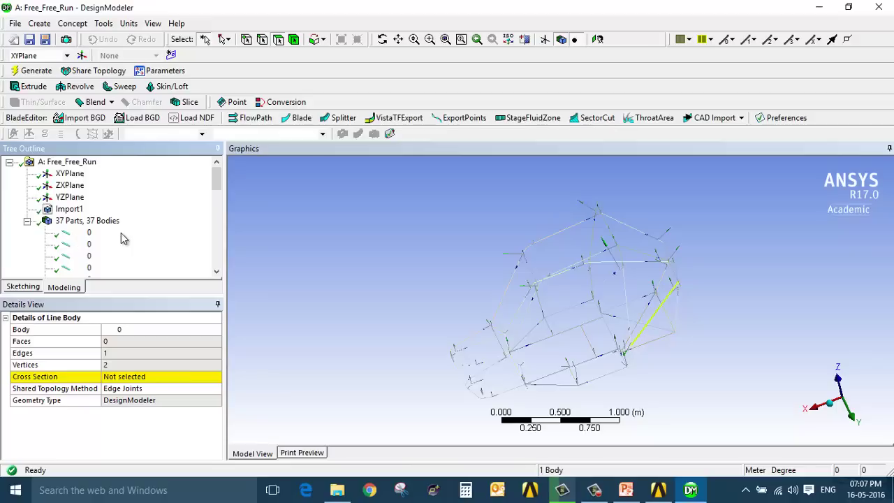
middle_drag(538, 382, 452, 244)
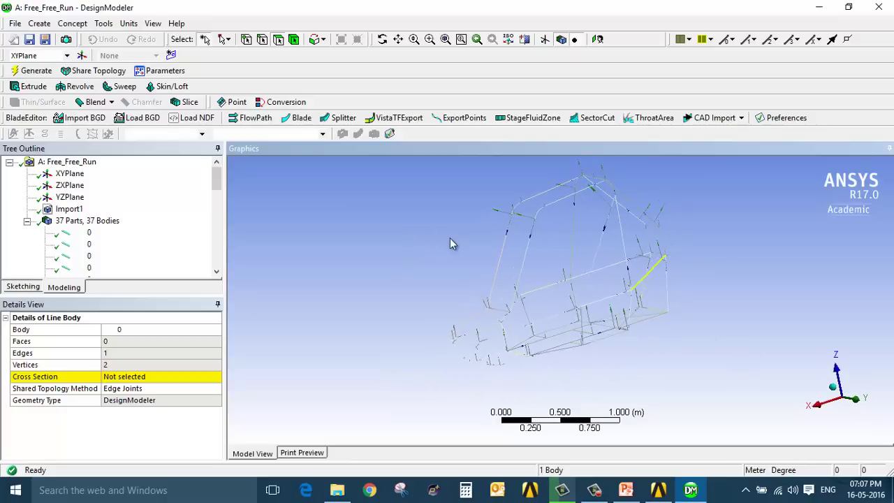
Create a circular tube cross section for the roll cage and switch the length units to millimetres
click(74, 24)
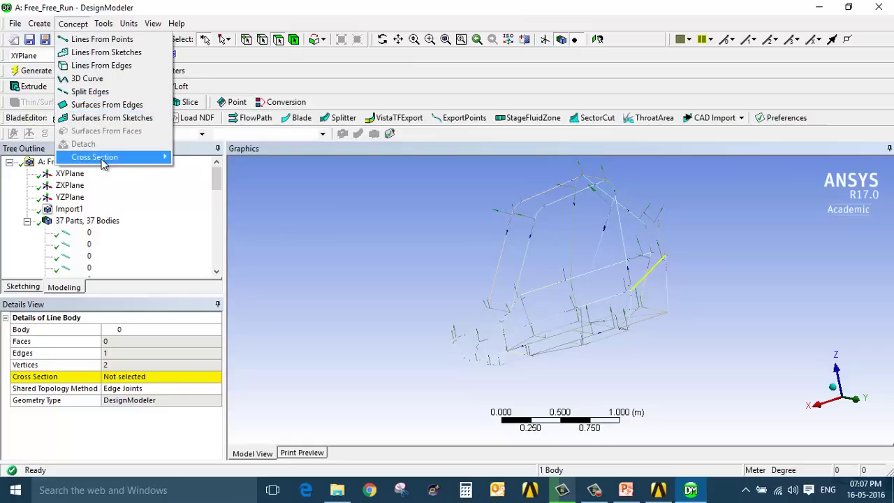
mouse_move(103, 162)
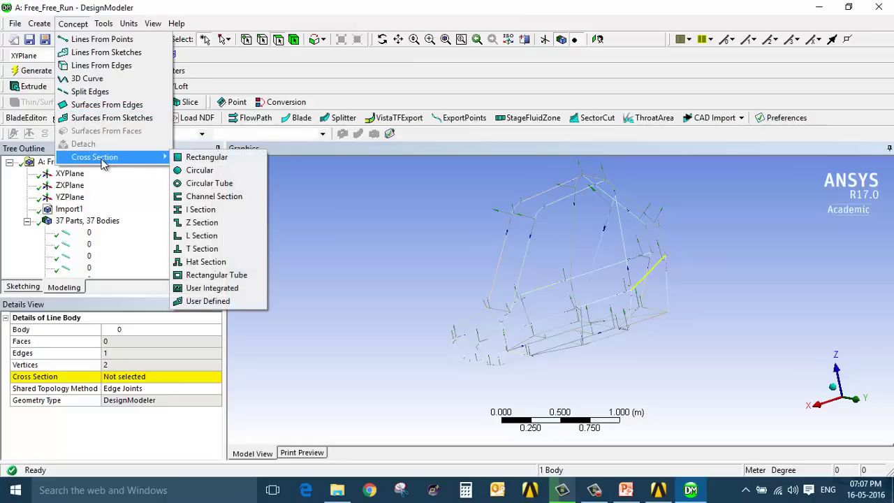
click(210, 183)
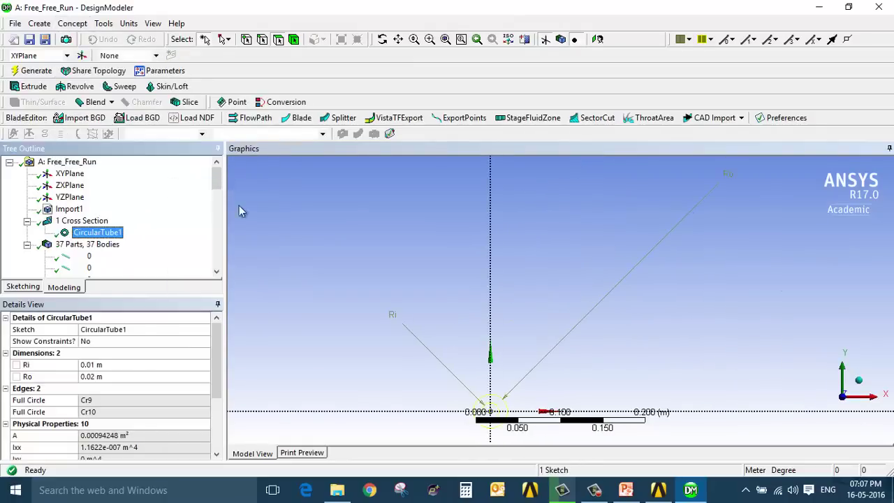
scroll(514, 396, up, 2)
ctrl+middle_drag(512, 393, 586, 302)
click(97, 231)
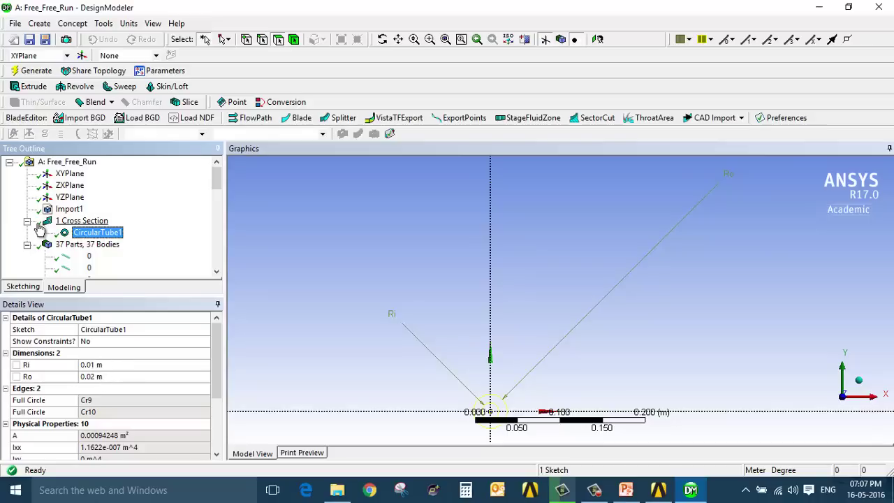
click(130, 24)
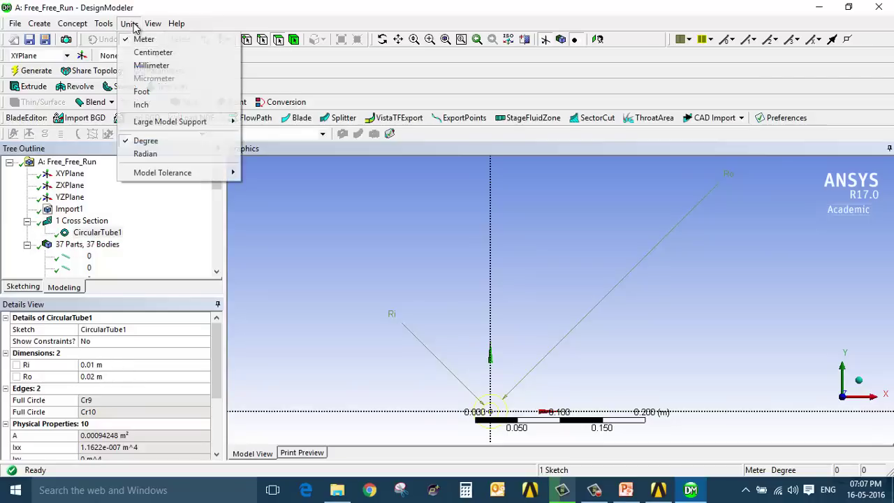
click(170, 66)
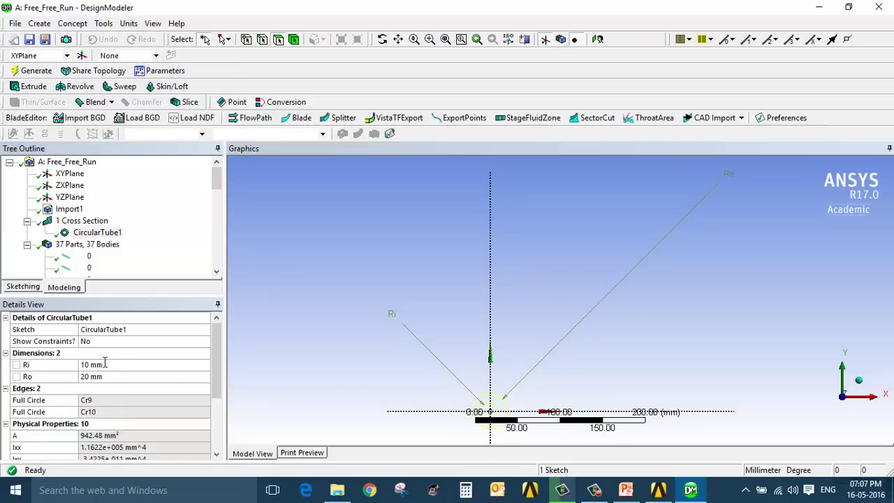
Set the circular tube's inner radius Ri to 11.7 mm and outer radius Ro to 12.7 mm
click(105, 364)
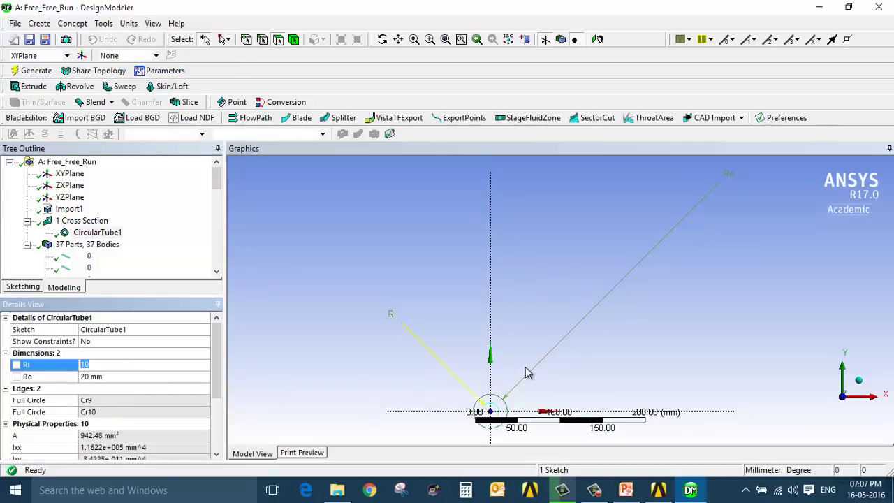
ctrl+middle_drag(527, 371, 584, 271)
scroll(533, 340, up, 5)
ctrl+middle_drag(475, 345, 491, 255)
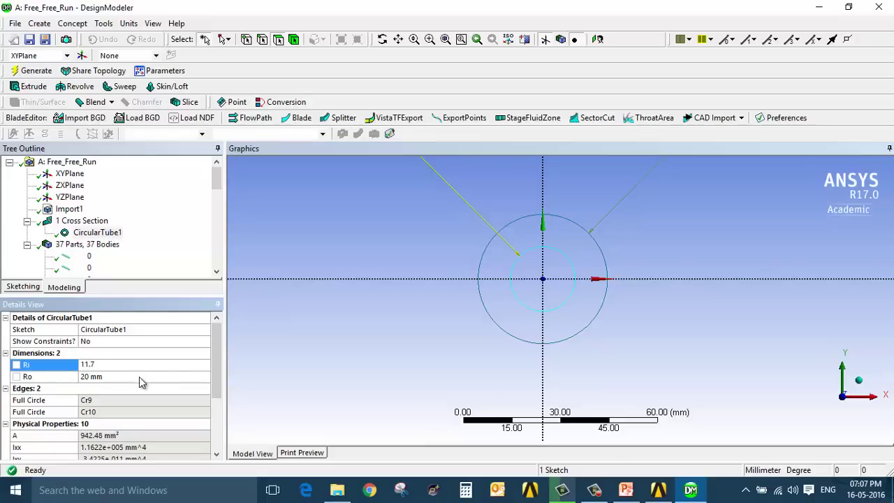
click(140, 377)
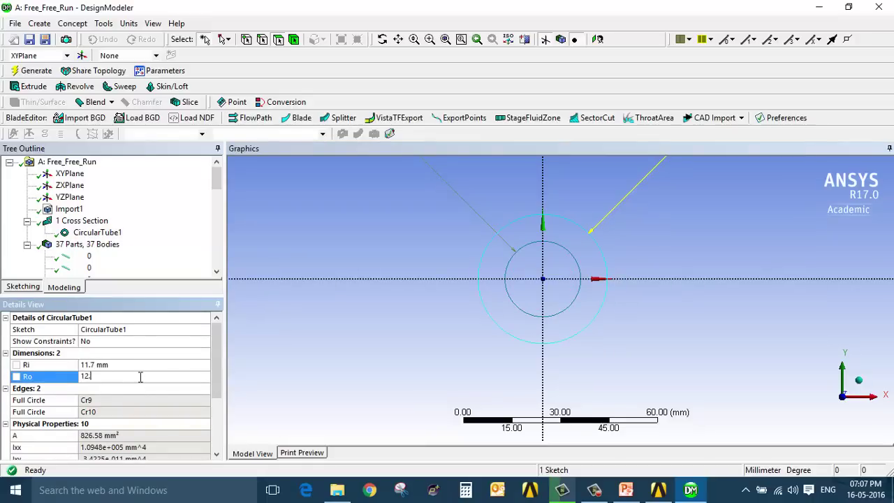
key(Return)
scroll(559, 231, down, 3)
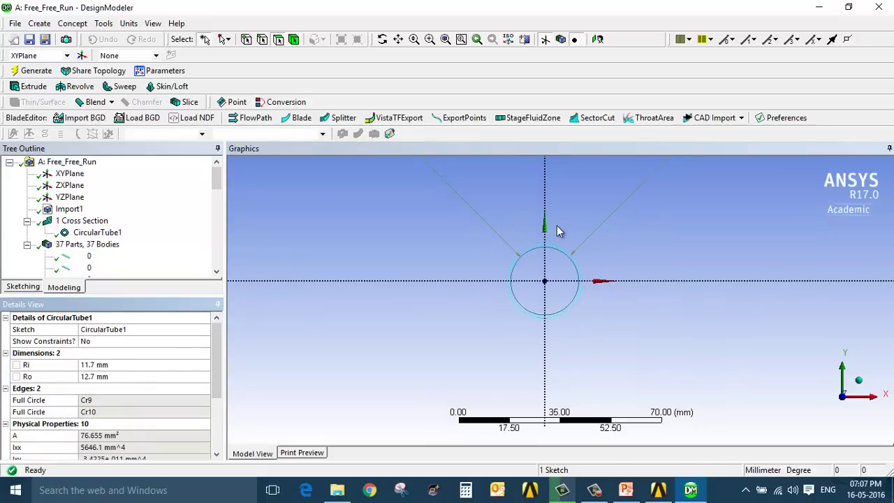
scroll(557, 250, up, 5)
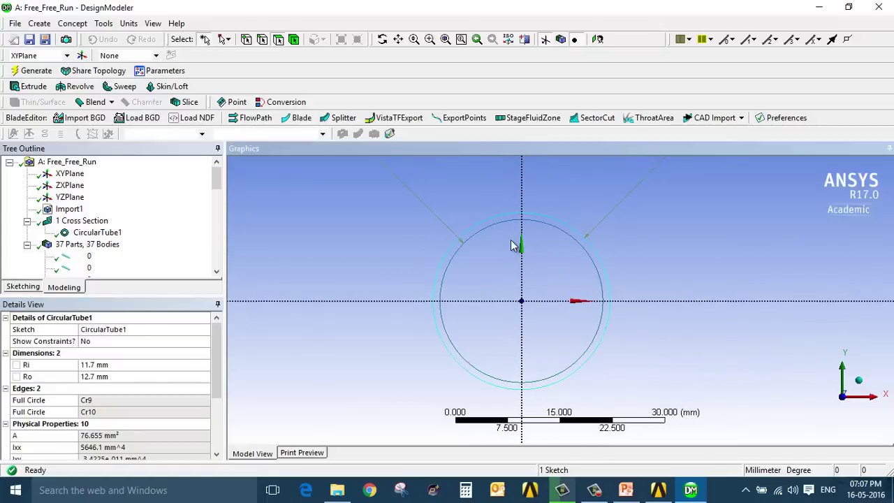
scroll(511, 246, down, 5)
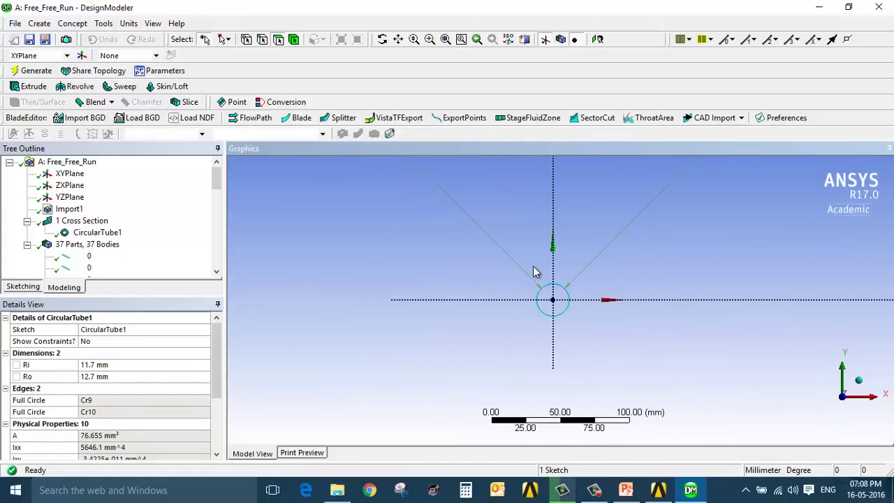
scroll(545, 298, up, 1)
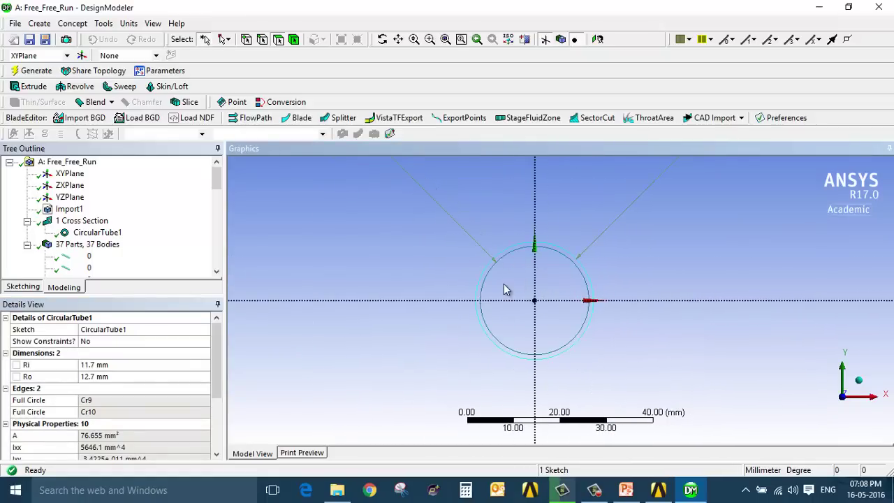
Assign the CircularTube1 cross section to all of the roll cage's line bodies at once
click(87, 257)
scroll(87, 265, down, 10)
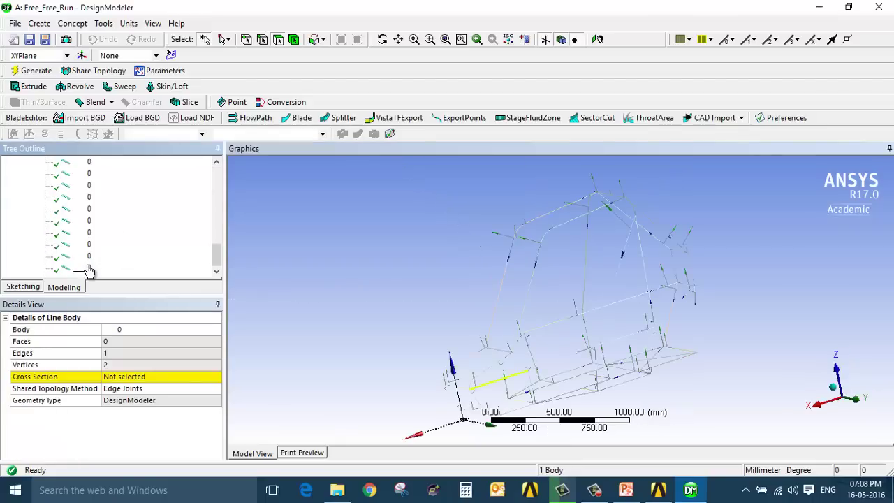
shift+click(88, 269)
click(132, 341)
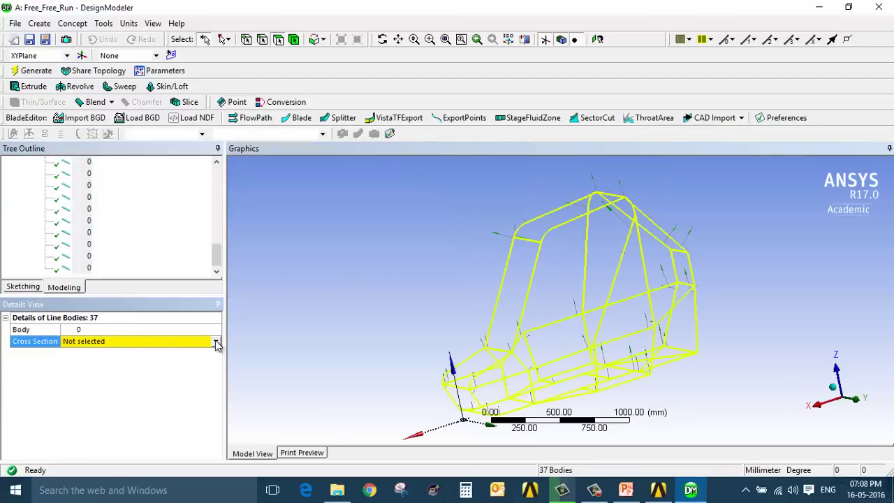
click(216, 342)
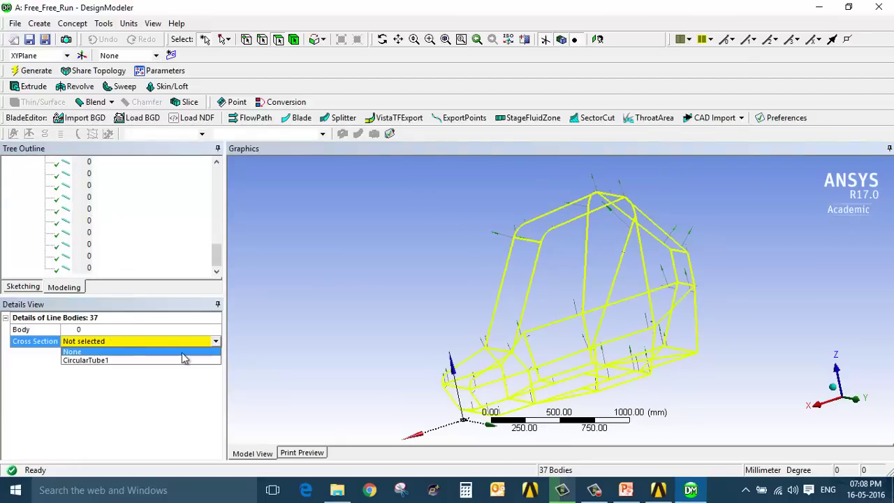
click(194, 239)
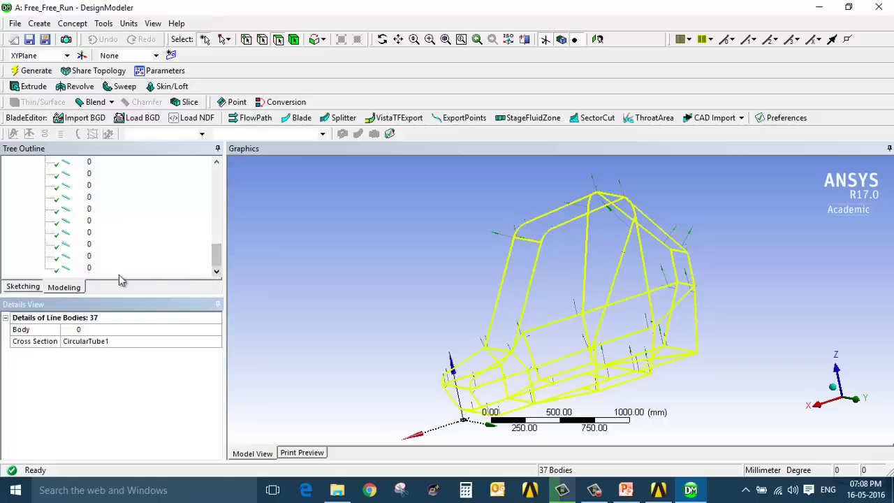
Check line bodies throughout the roll cage individually for their cross section assignment
scroll(96, 263, up, 2)
scroll(97, 263, up, 5)
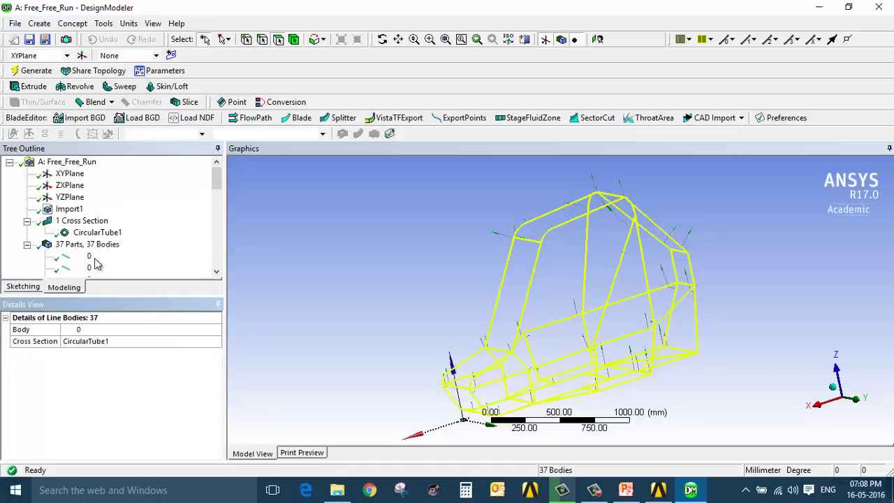
click(96, 233)
click(89, 263)
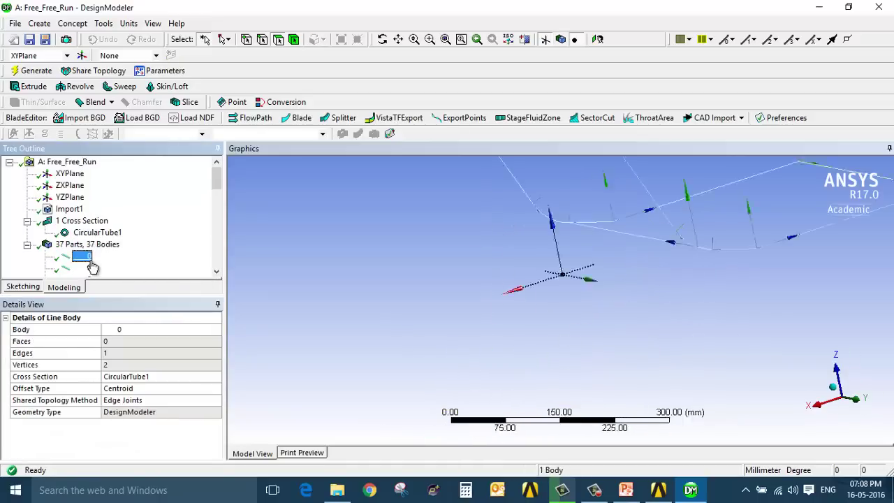
scroll(89, 266, down, 1)
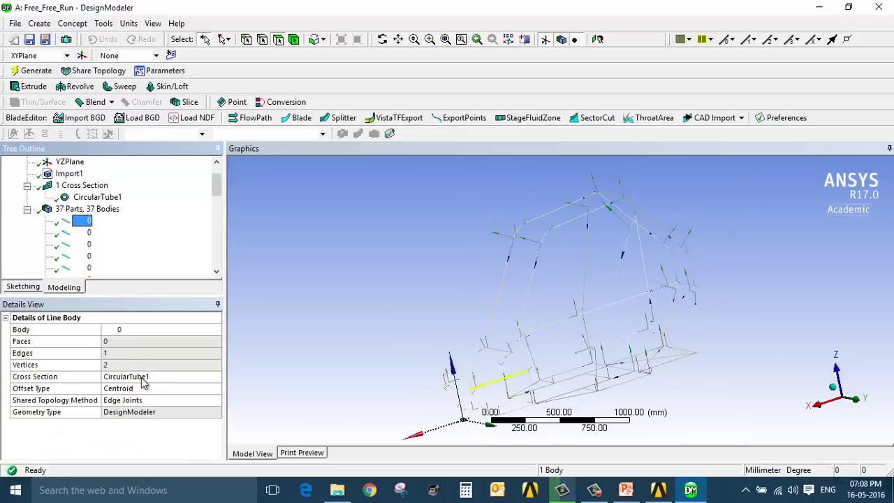
click(79, 234)
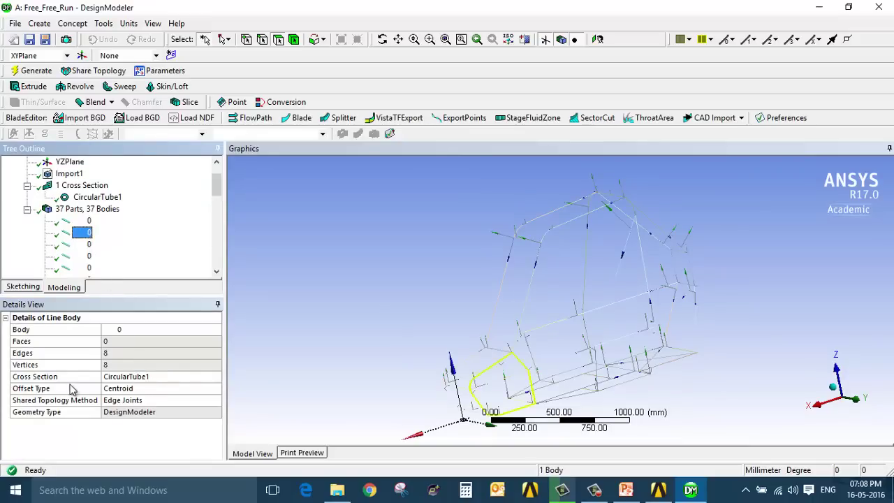
click(81, 255)
scroll(87, 263, down, 3)
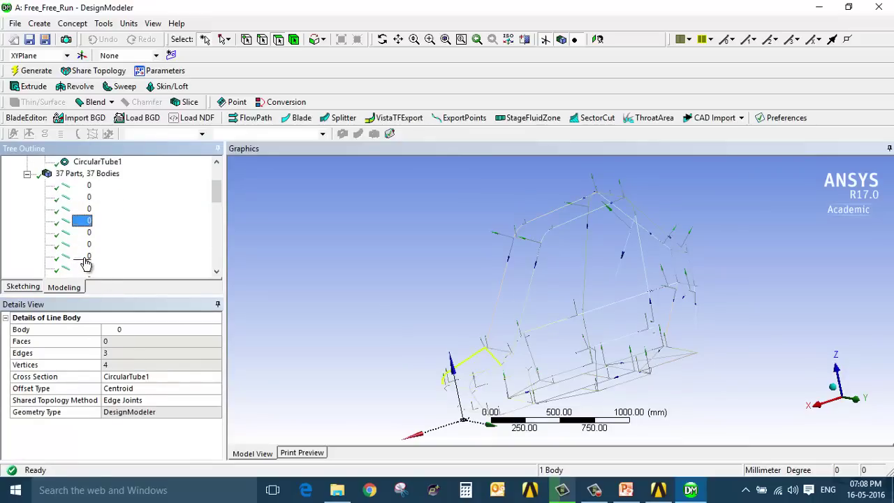
click(83, 245)
scroll(84, 251, down, 3)
click(83, 246)
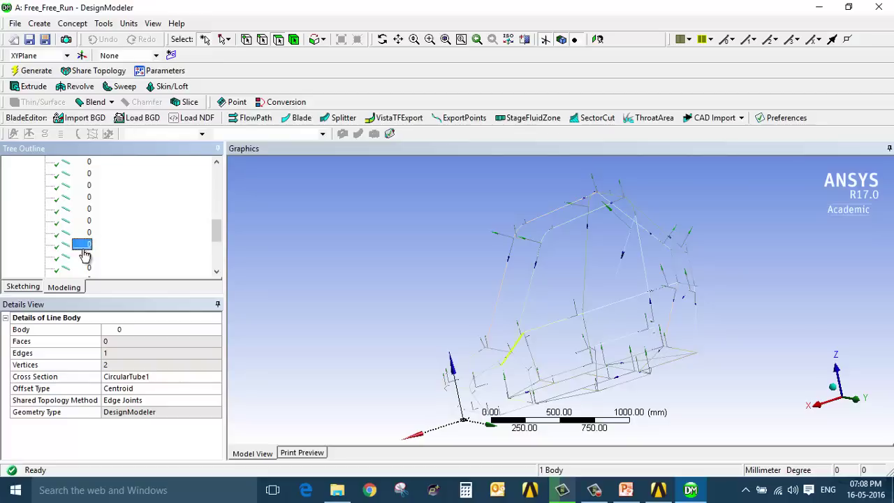
scroll(83, 248, down, 3)
click(82, 246)
scroll(83, 250, down, 3)
click(84, 249)
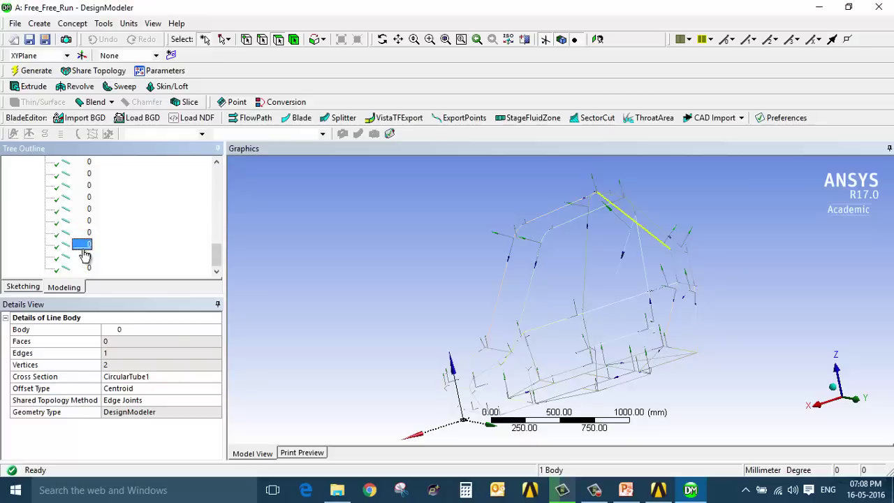
click(84, 256)
click(86, 220)
click(89, 198)
scroll(91, 203, up, 4)
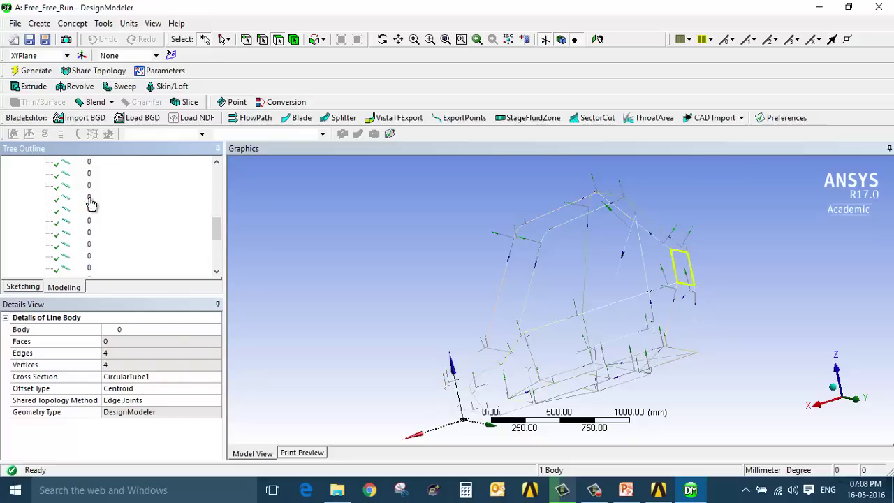
scroll(90, 202, up, 2)
click(89, 198)
scroll(90, 202, up, 3)
click(89, 198)
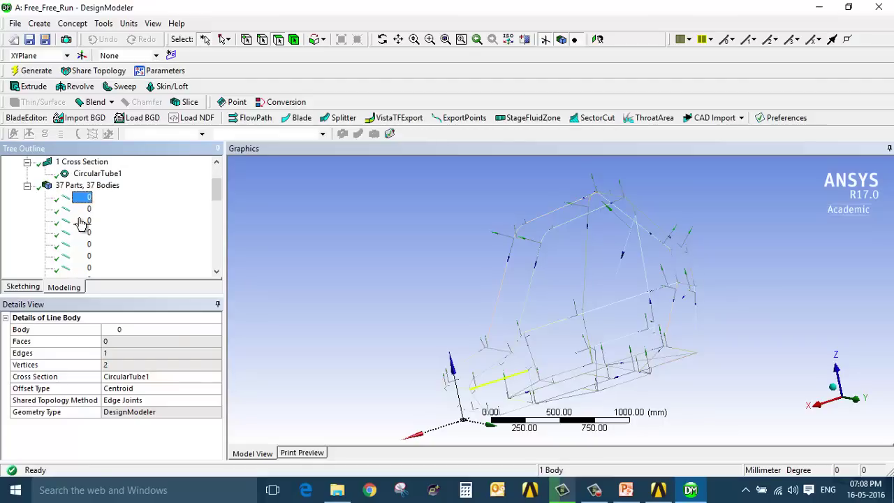
Switch to Workbench and open the Model cell of the Free_Free_Run modal system for editing in Mechanical
click(819, 7)
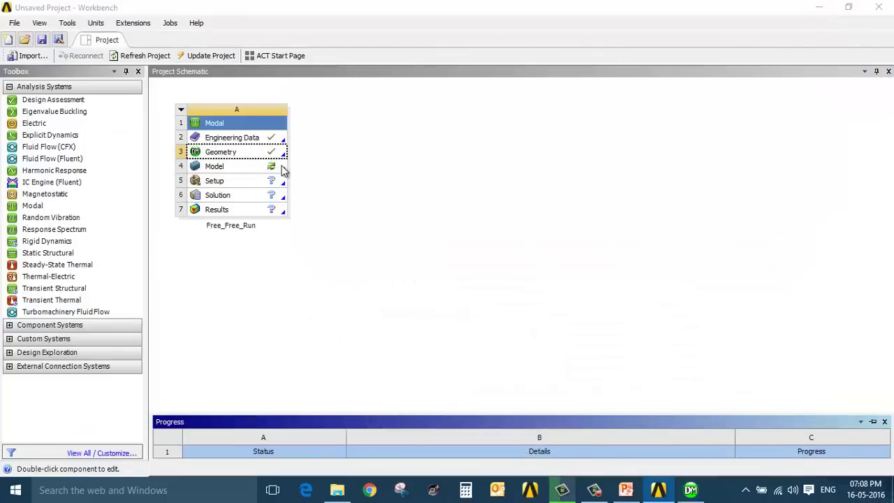
click(230, 172)
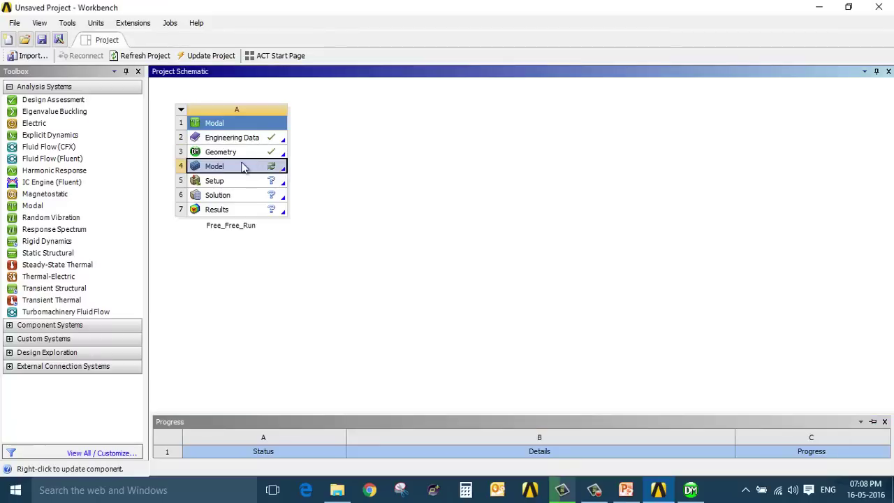
right_click(252, 169)
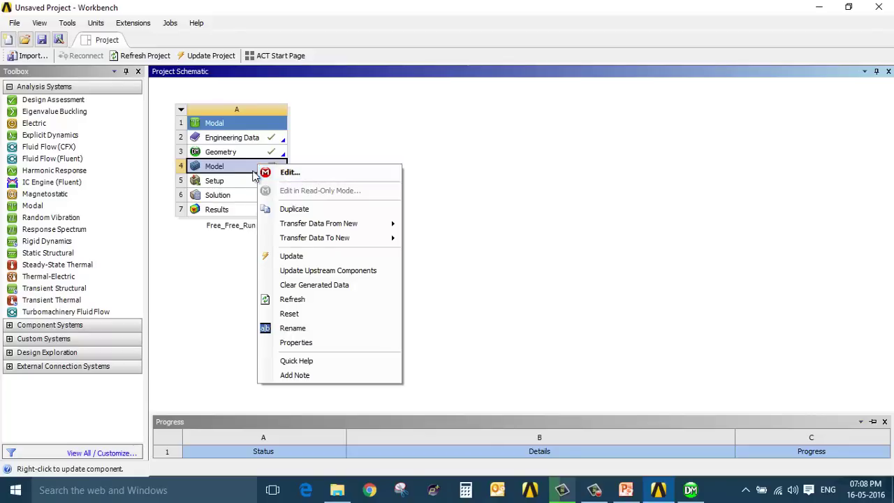
click(303, 172)
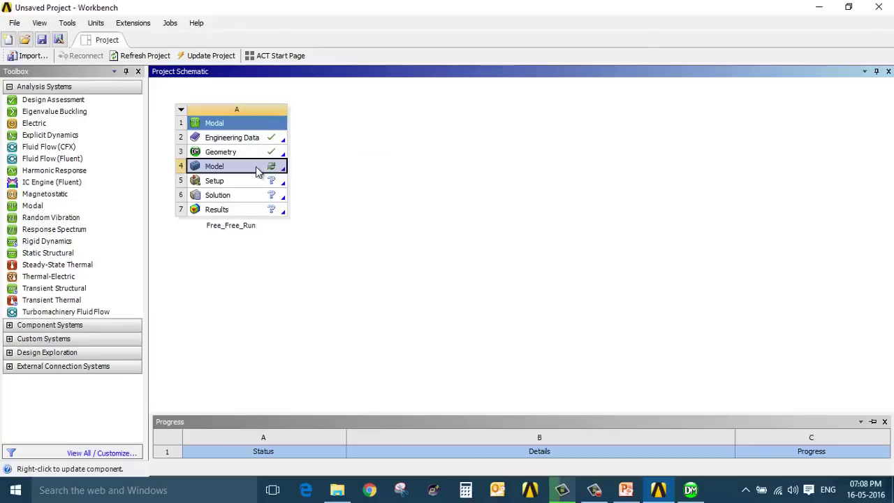
right_click(252, 173)
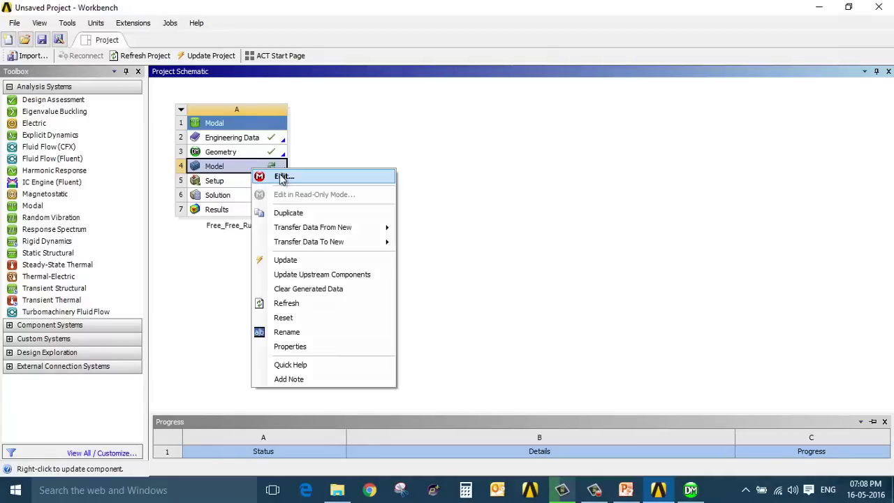
click(286, 177)
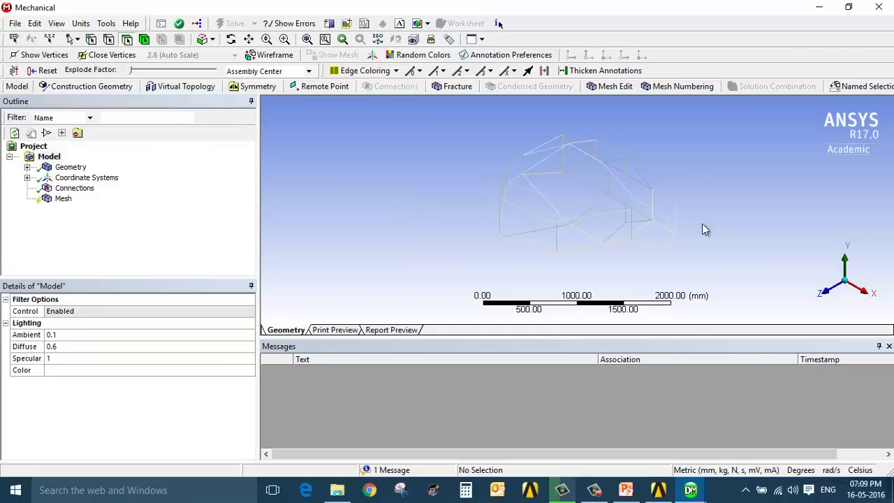
Examine the roll cage wireframe and the definition and material details of the last line body under Geometry
middle_drag(638, 193, 592, 220)
scroll(592, 219, up, 3)
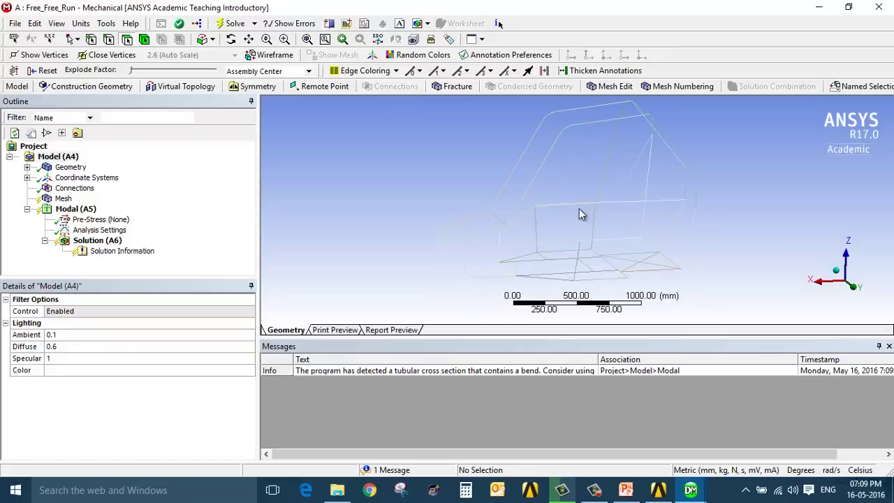
scroll(580, 214, up, 2)
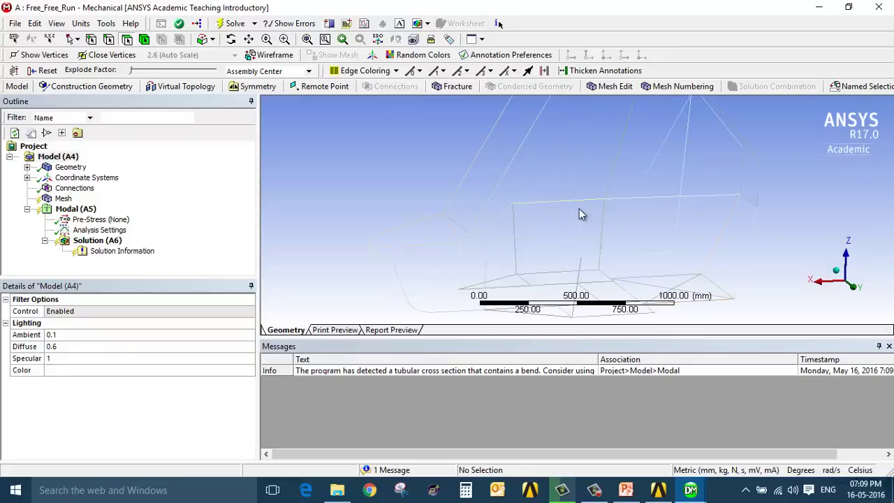
scroll(581, 214, down, 2)
scroll(581, 215, up, 1)
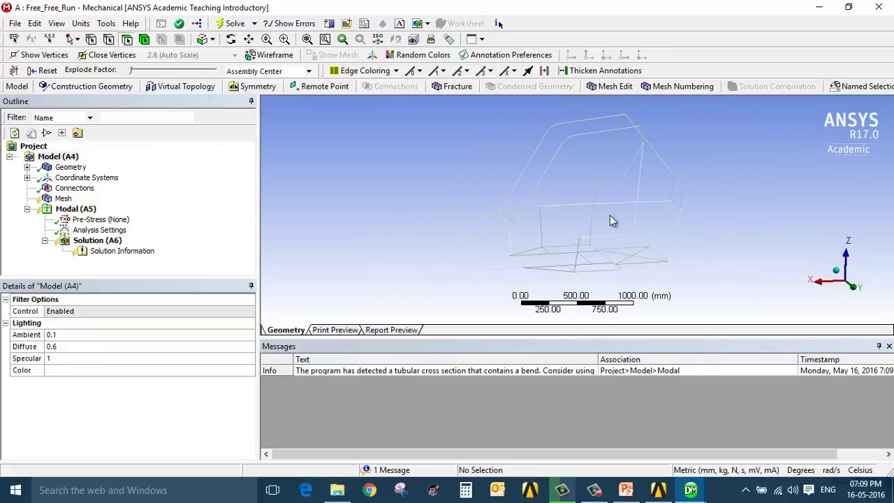
drag(610, 217, 594, 216)
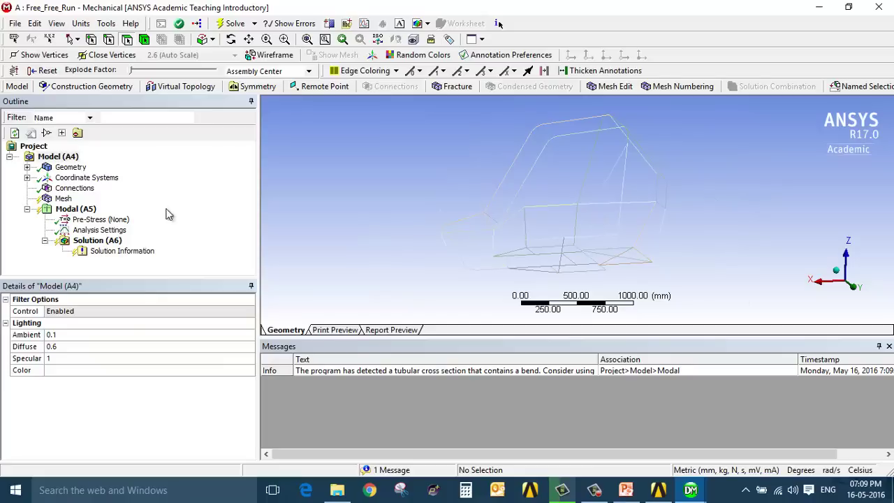
click(26, 167)
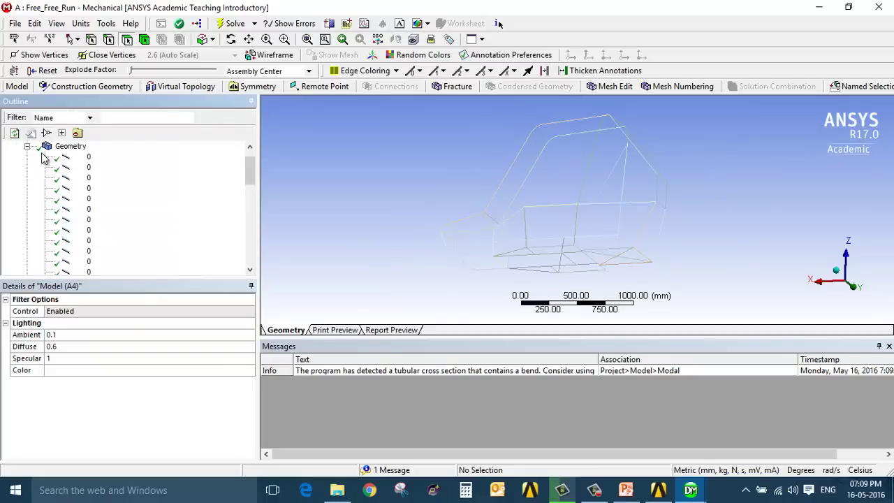
scroll(59, 197, down, 10)
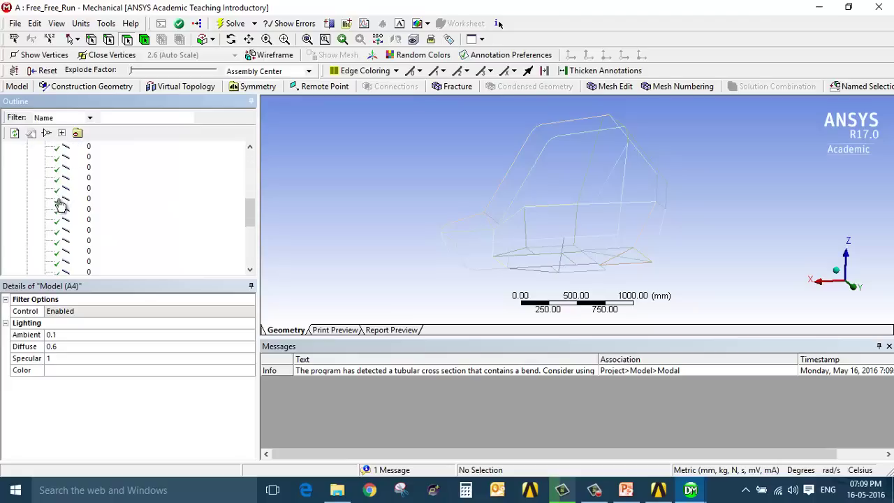
click(75, 179)
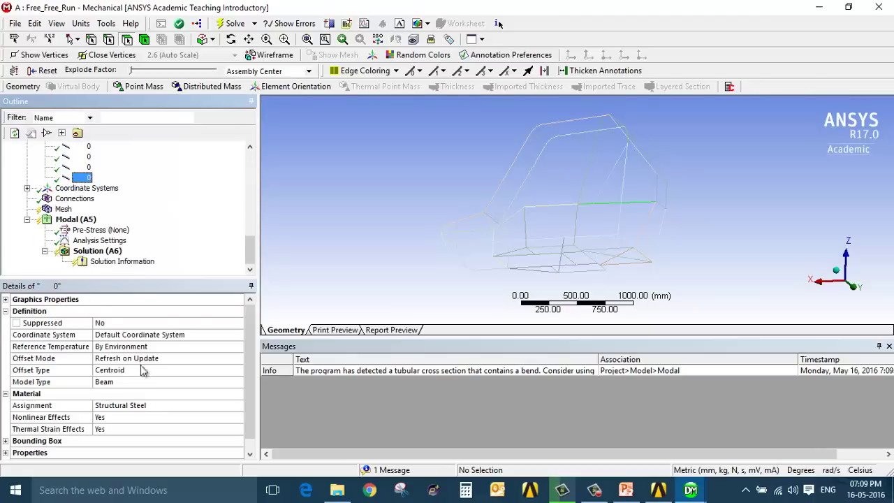
Collapse the Geometry list and view the Global Coordinate System's details and origin on the roll cage
click(26, 188)
scroll(30, 189, up, 5)
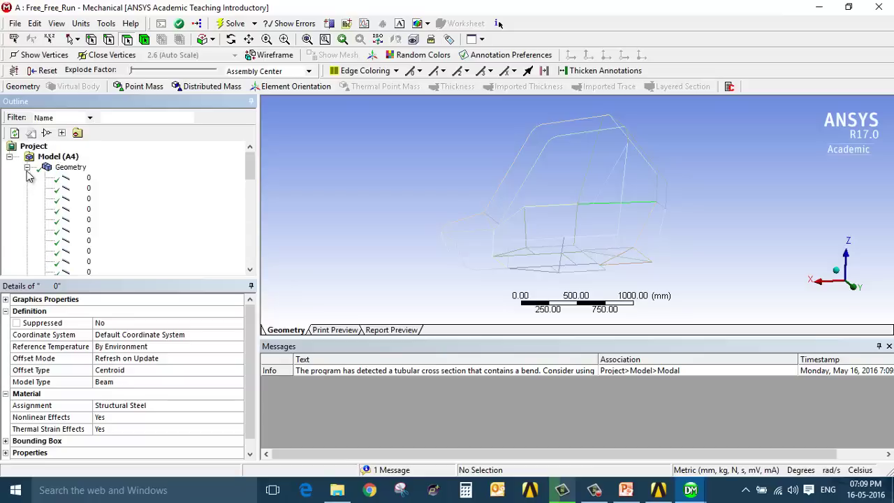
click(26, 167)
click(102, 188)
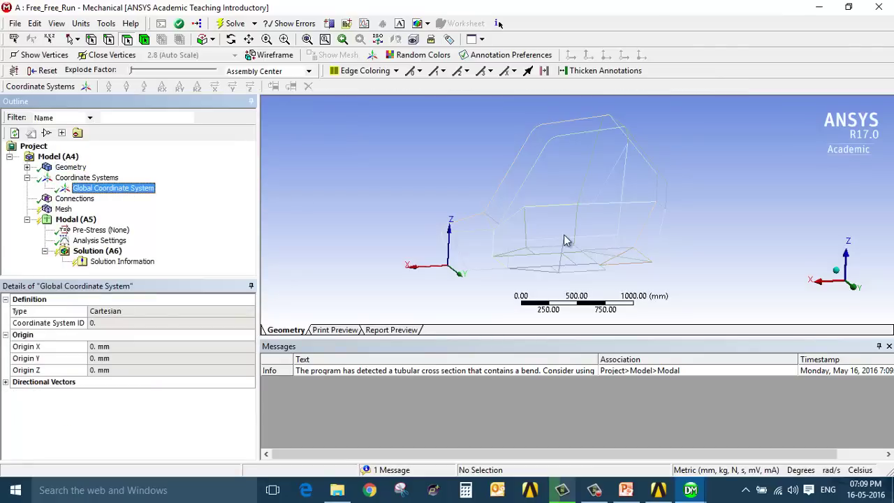
Review the Connections details and the mesh sizing settings, keeping the Size Function at Adaptive
click(73, 199)
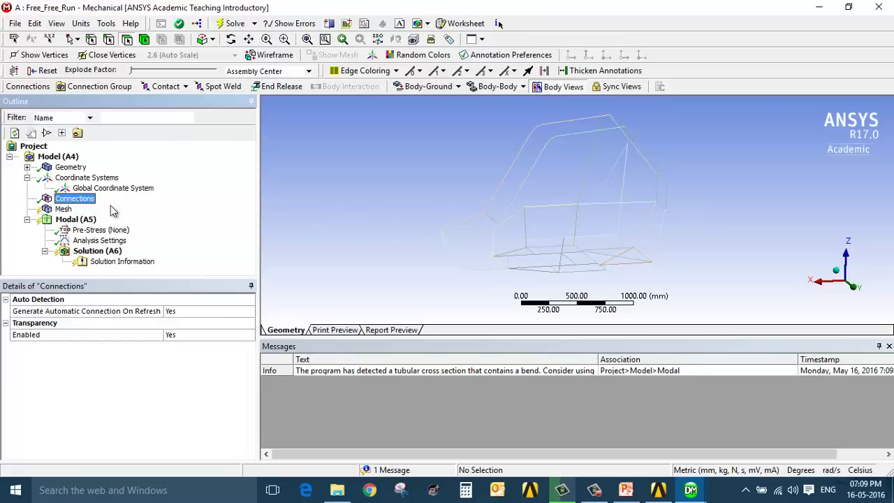
click(64, 210)
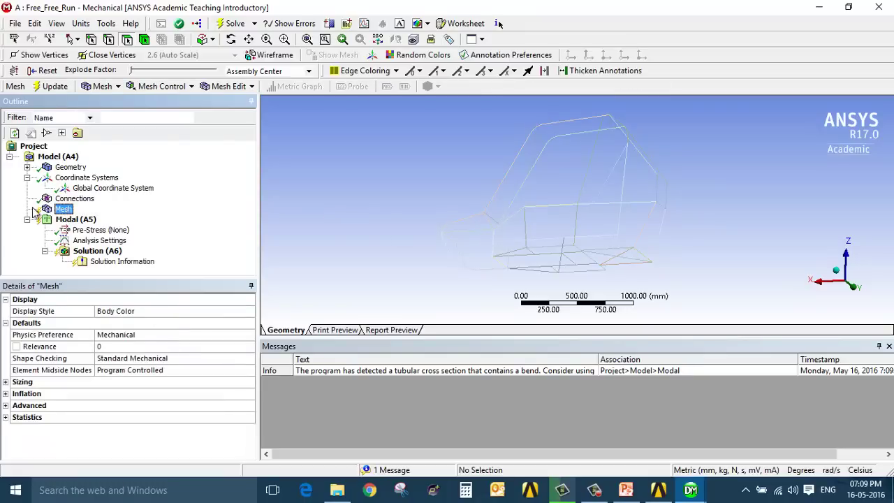
click(6, 382)
scroll(117, 399, down, 3)
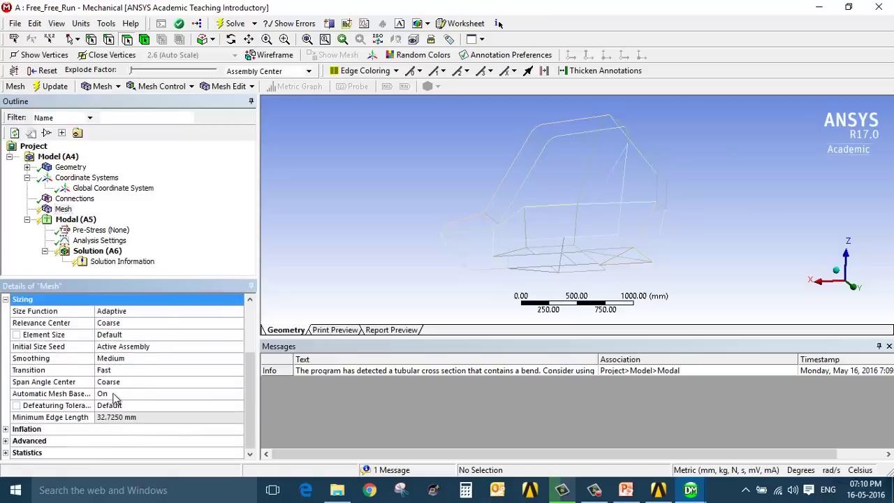
scroll(117, 400, up, 1)
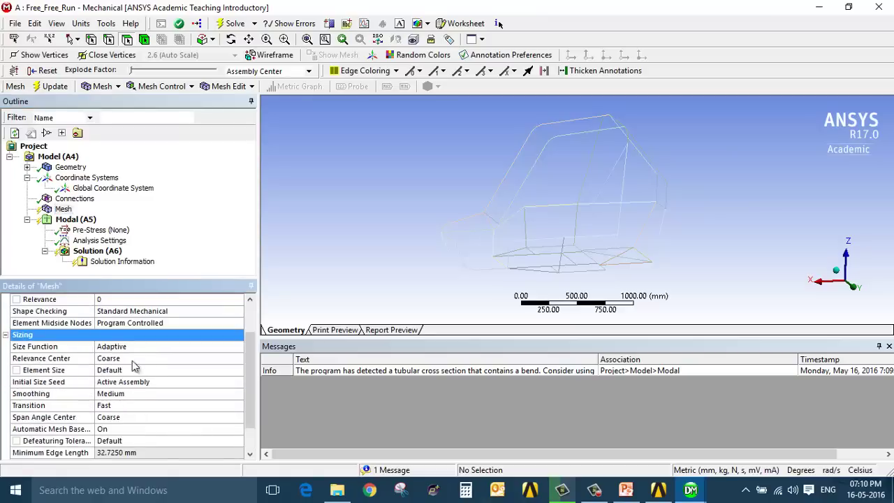
click(179, 346)
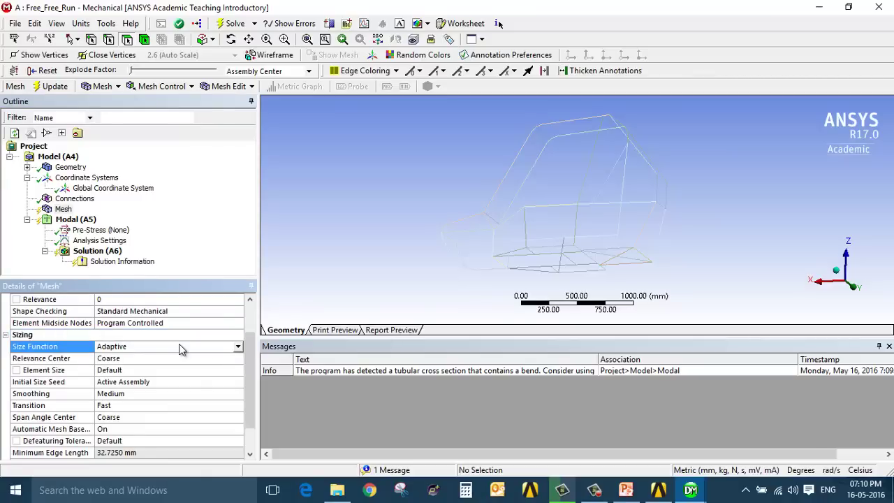
click(238, 347)
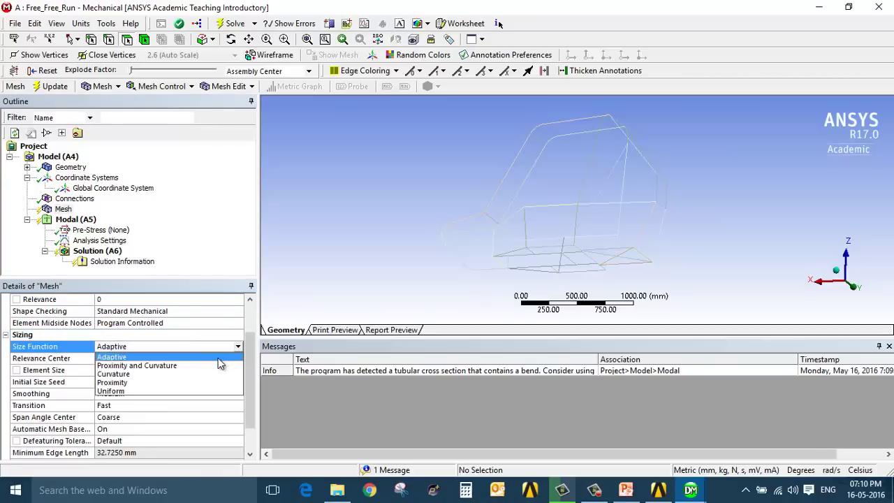
click(218, 358)
Set the mesh element size to 10 mm in the sizing settings
click(194, 370)
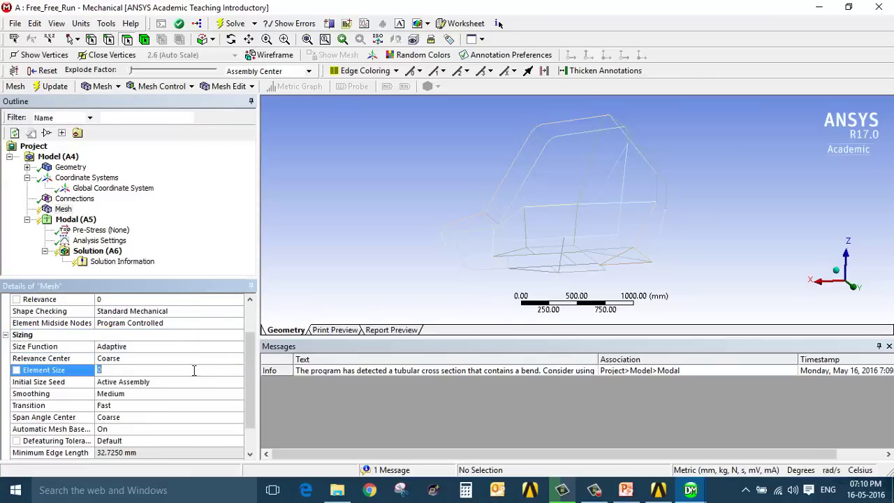
click(192, 358)
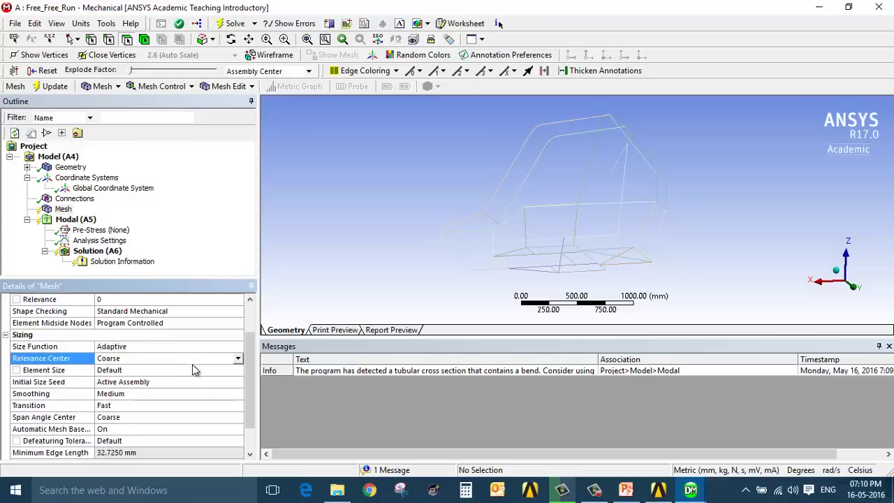
click(193, 370)
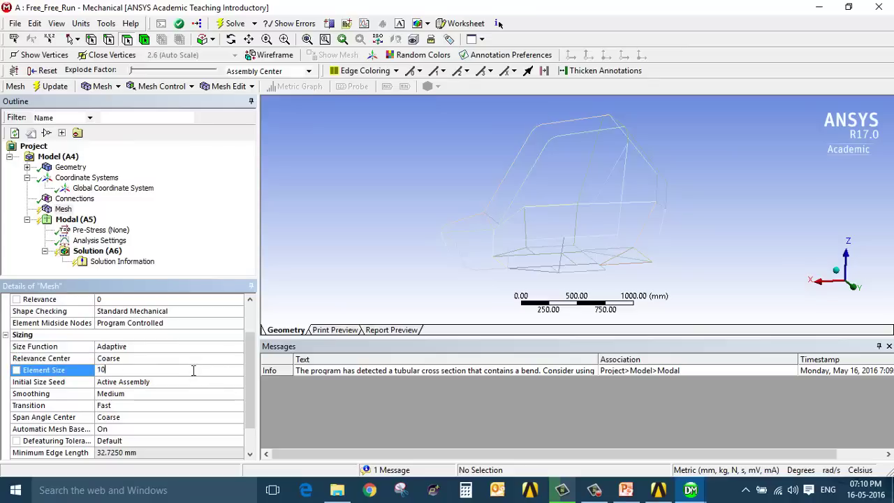
text(10)
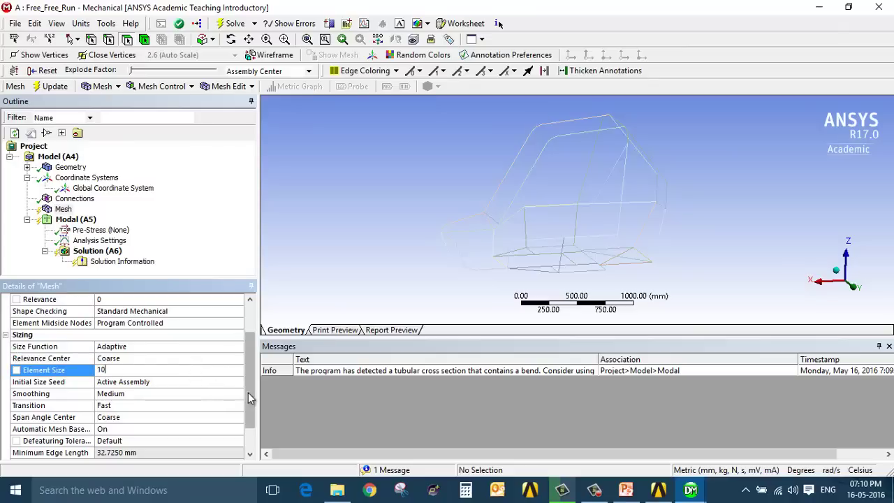
drag(252, 396, 253, 433)
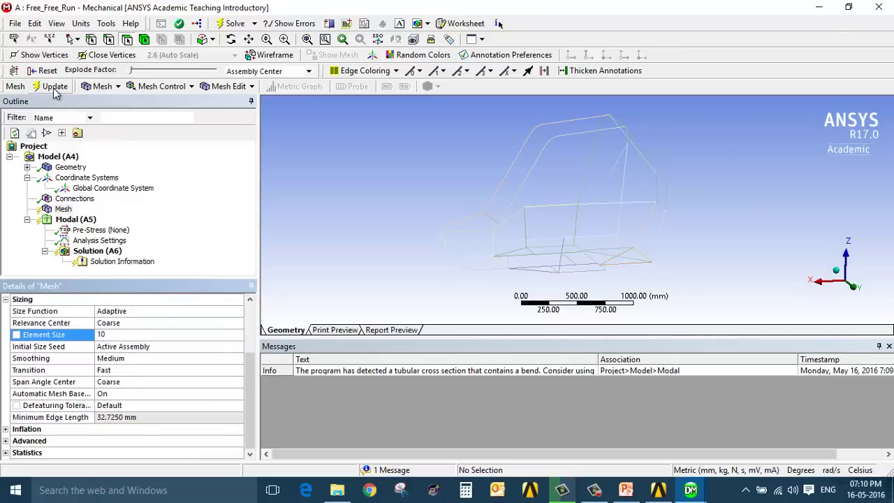
Generate the mesh for the roll cage
click(67, 210)
right_click(72, 215)
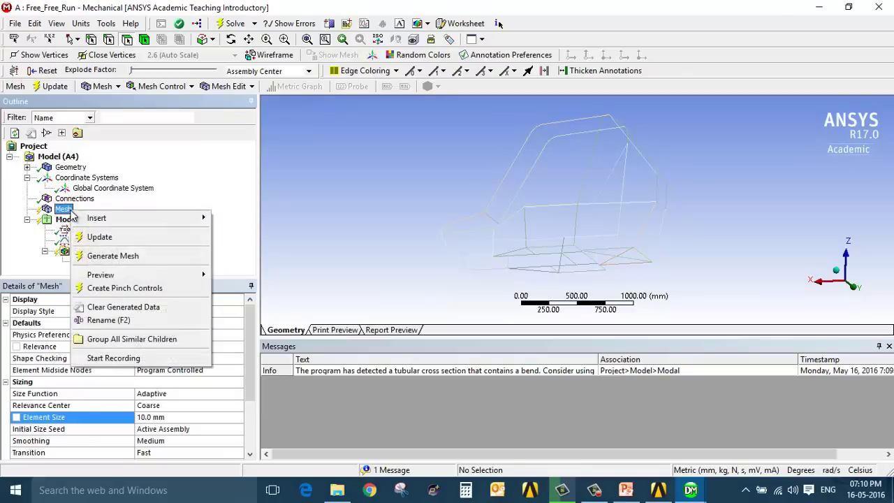
click(128, 255)
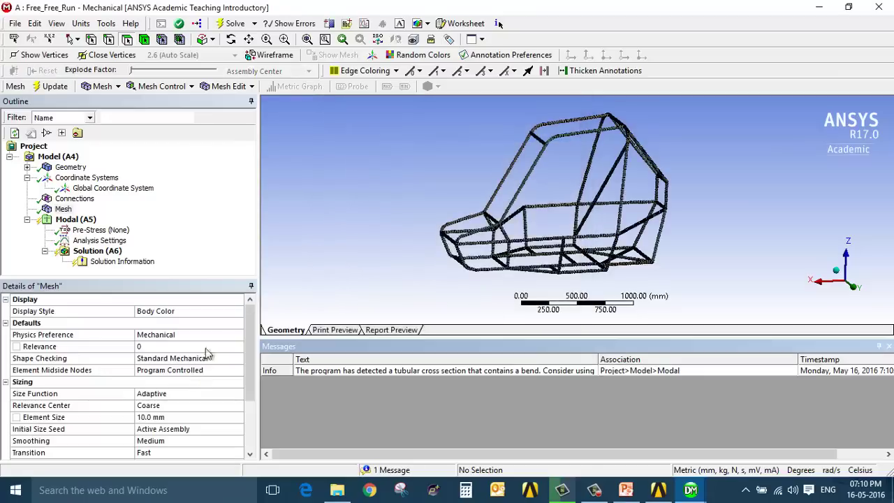
Inspect the beam mesh up close on the roll cage tubes, joints and upper hoops
scroll(507, 218, up, 3)
scroll(507, 221, up, 6)
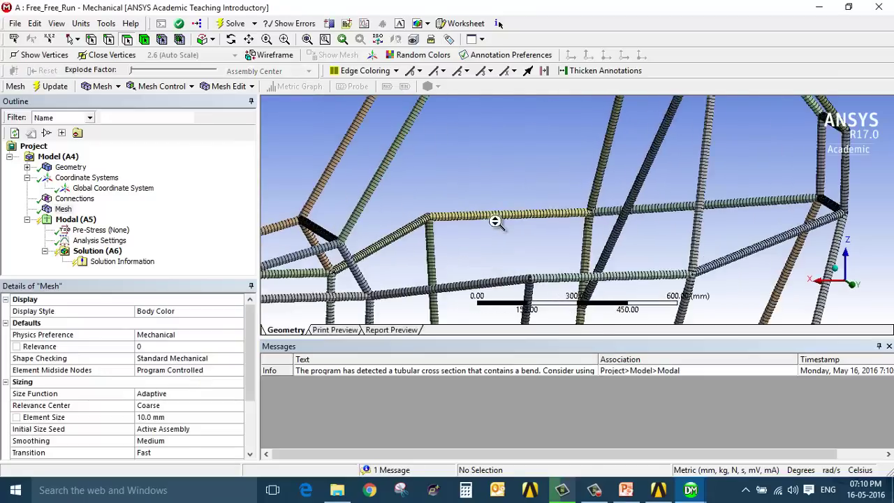
scroll(568, 188, down, 5)
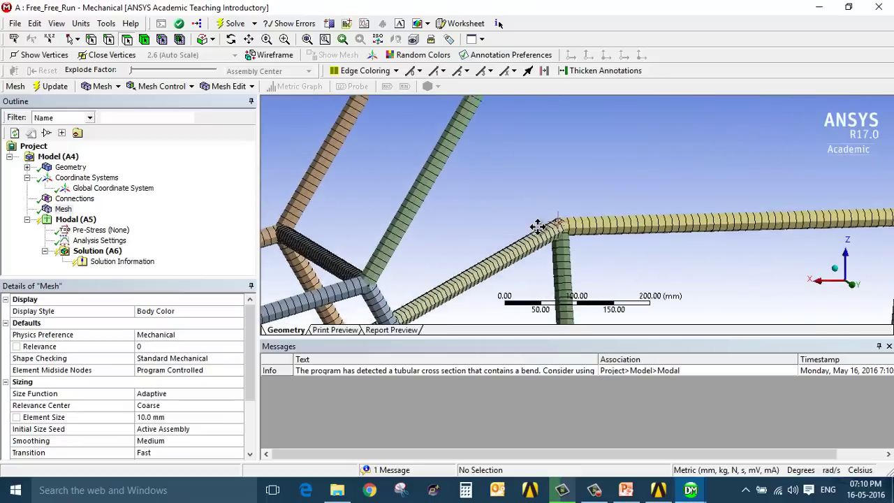
scroll(562, 210, down, 3)
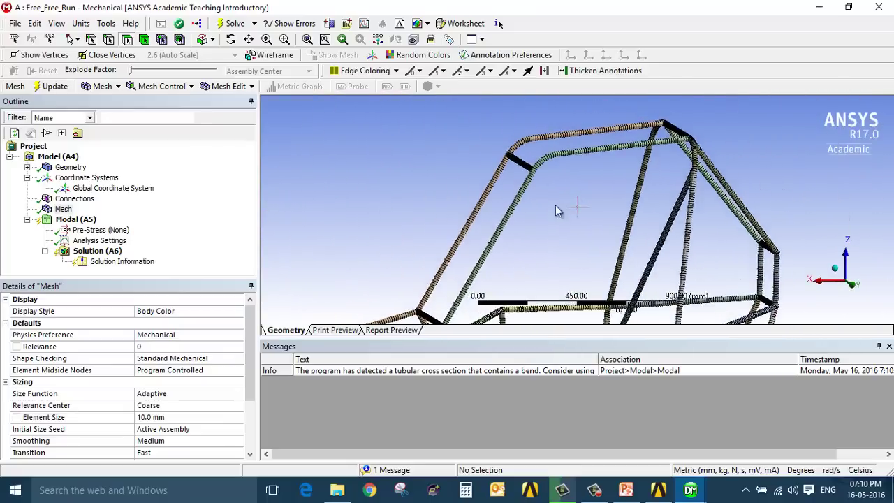
scroll(537, 151, up, 5)
scroll(599, 247, down, 4)
ctrl+middle_drag(600, 247, 649, 174)
Expand the mesh Statistics to read the node and element counts
scroll(161, 391, down, 2)
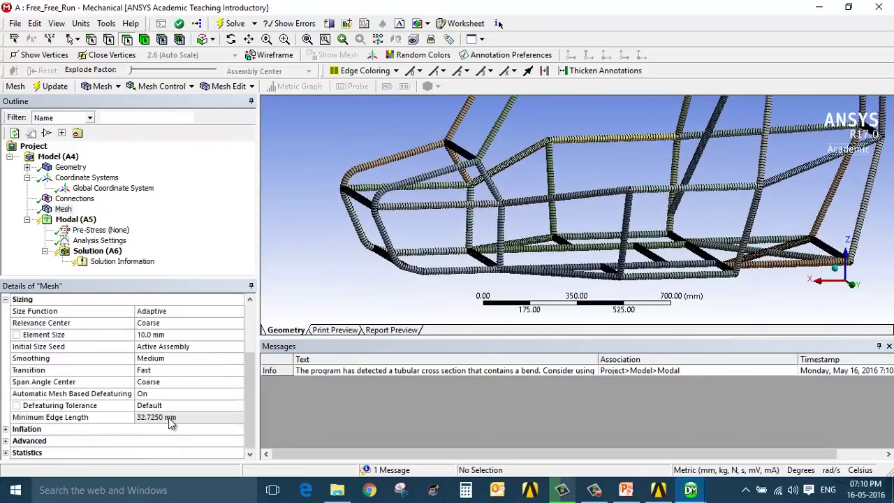
click(5, 452)
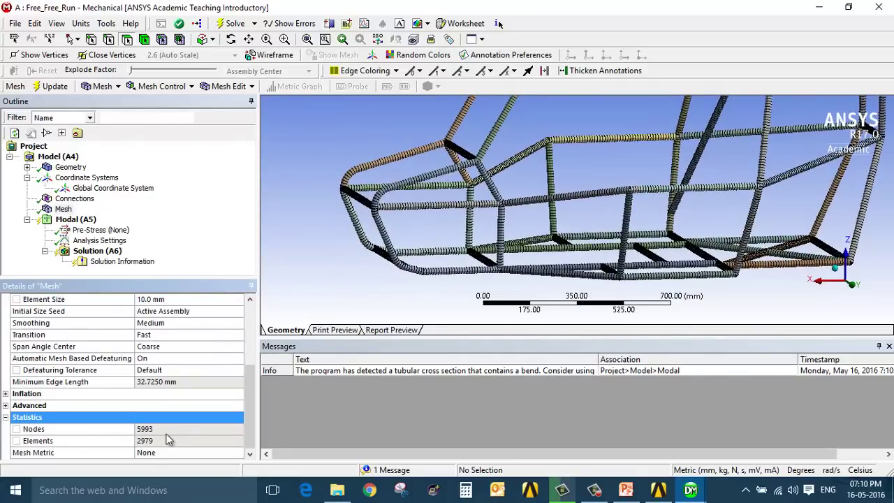
scroll(168, 439, up, 3)
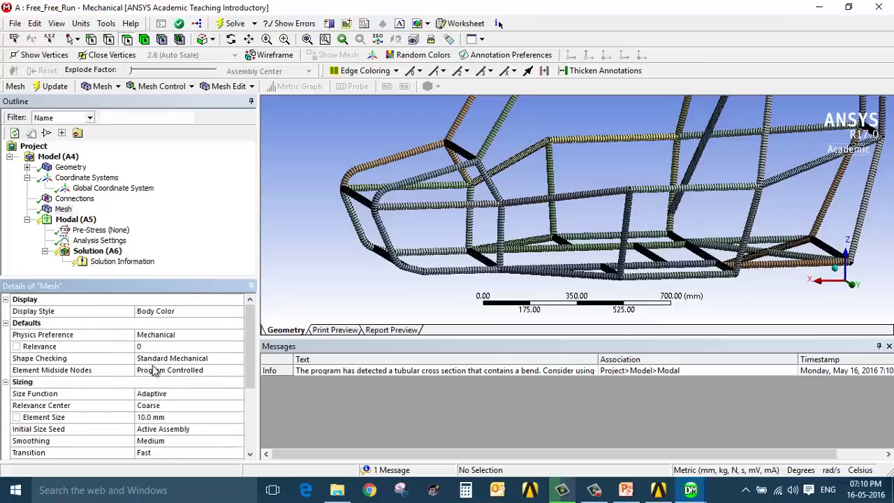
Review the mesh sizing settings, keeping the Relevance Center at Coarse, and view the whole meshed roll cage
scroll(160, 398, down, 1)
click(179, 371)
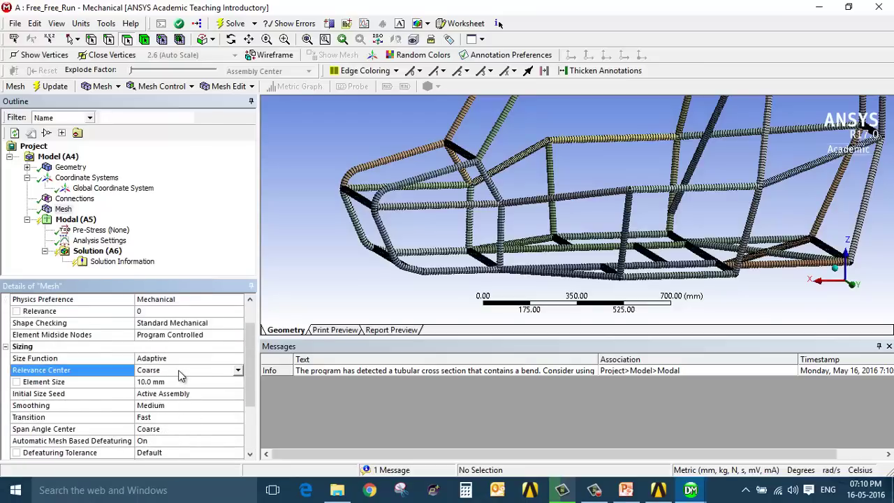
click(238, 370)
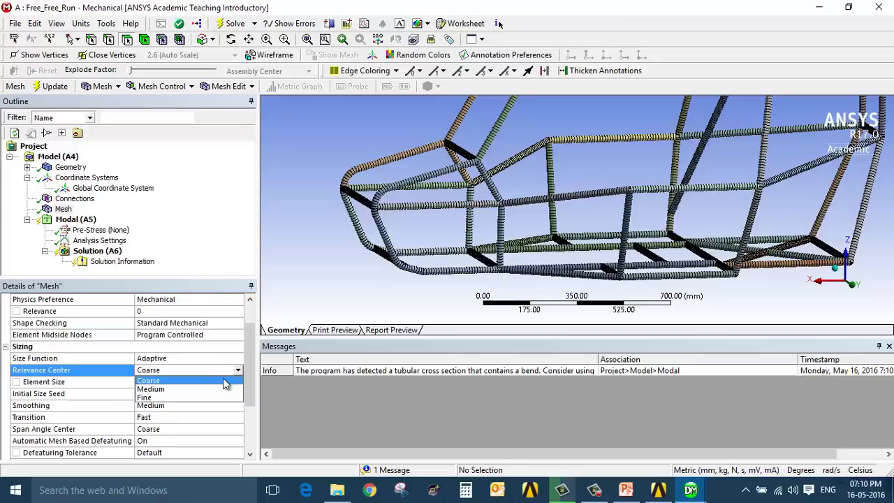
click(225, 381)
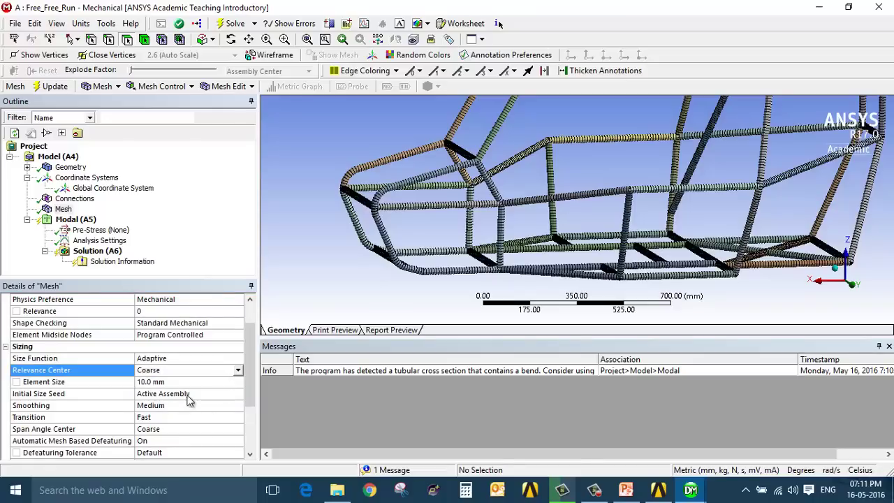
scroll(187, 399, down, 1)
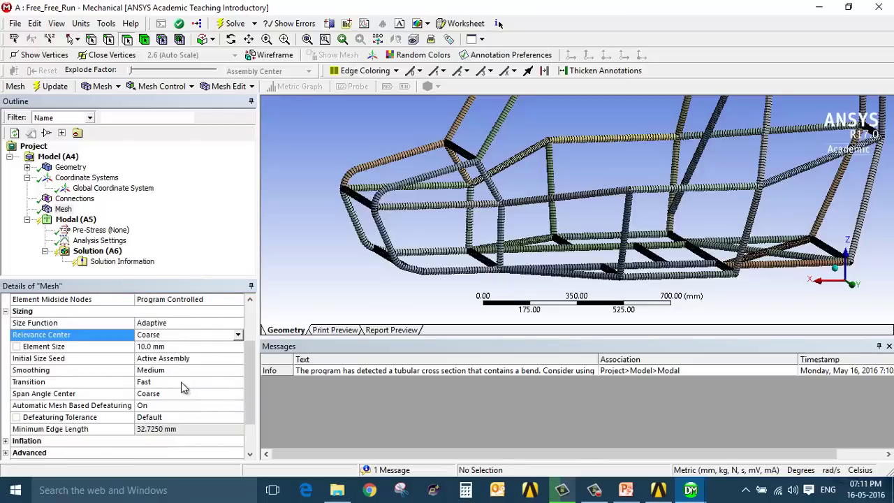
scroll(183, 387, down, 1)
scroll(183, 387, up, 3)
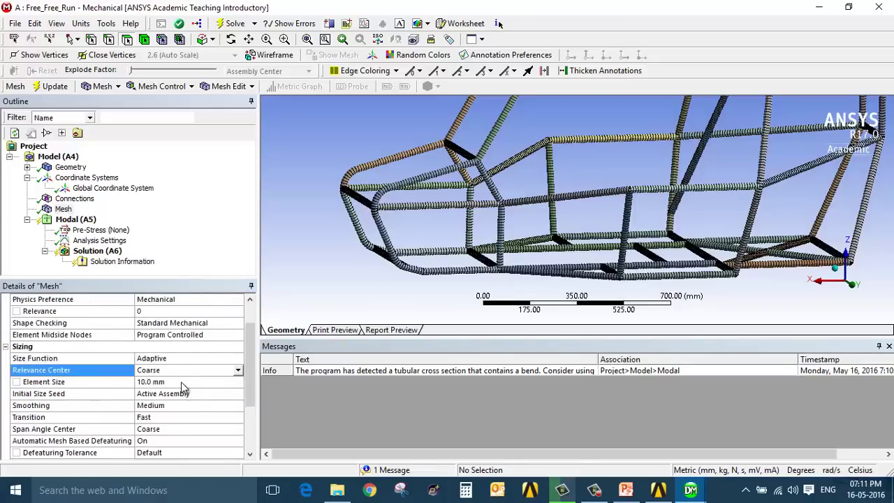
scroll(183, 388, down, 4)
scroll(181, 382, up, 4)
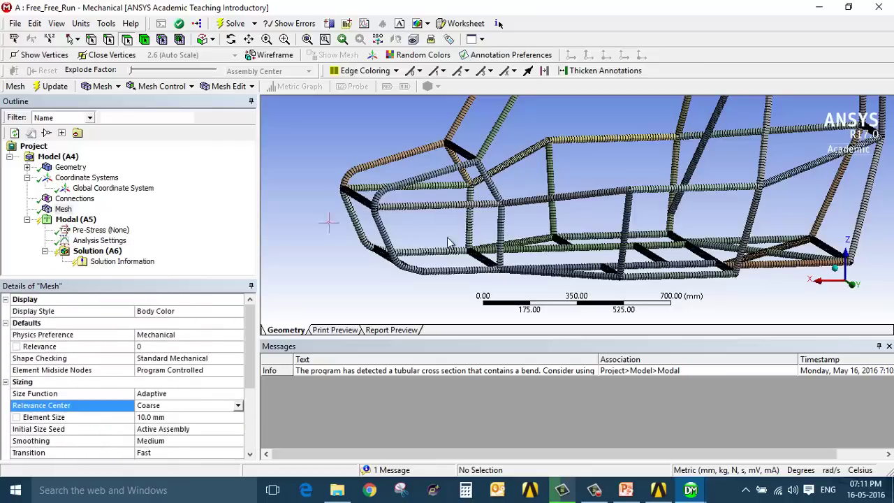
scroll(543, 216, up, 2)
scroll(543, 217, down, 5)
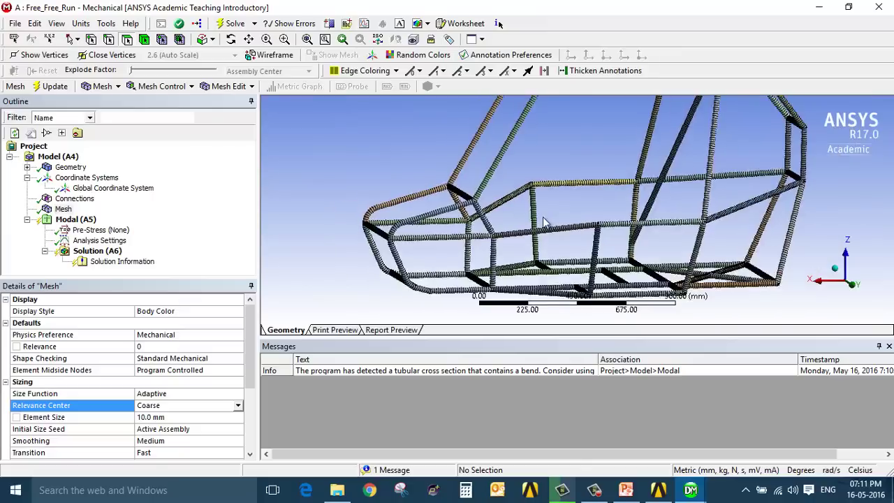
drag(542, 216, 519, 260)
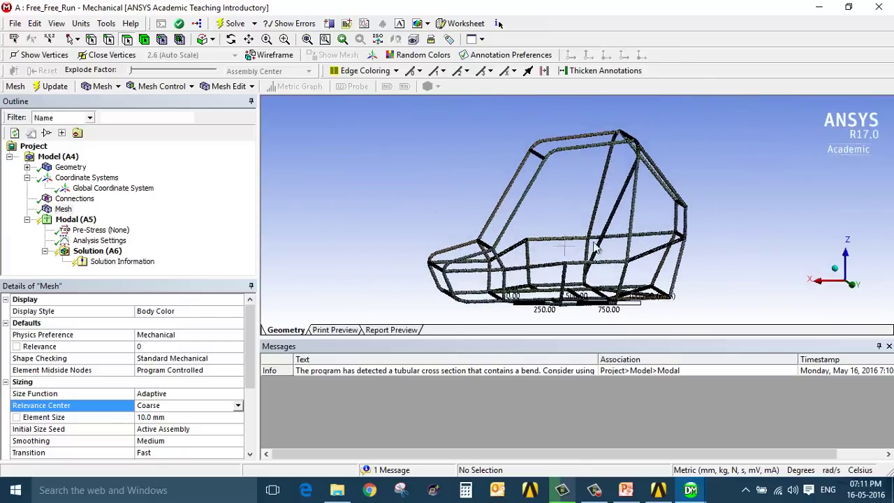
Set Max Modes to Find to 20 in the modal Analysis Settings
click(115, 240)
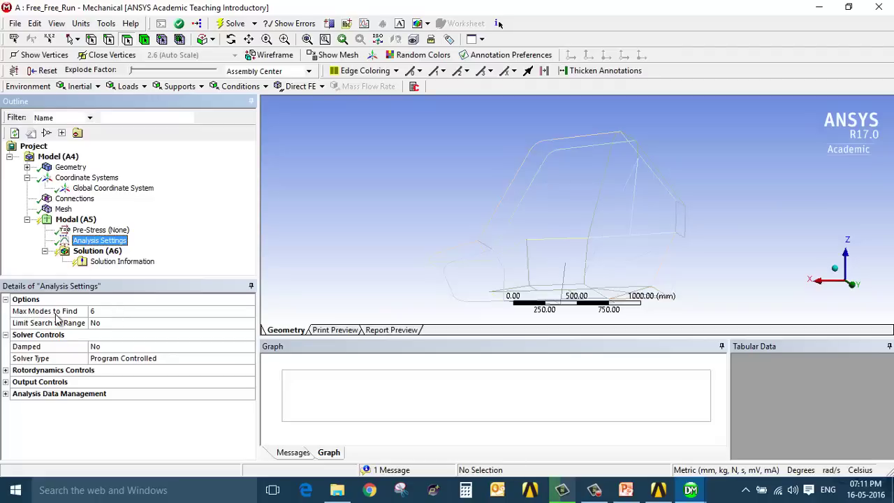
click(114, 312)
text(1)
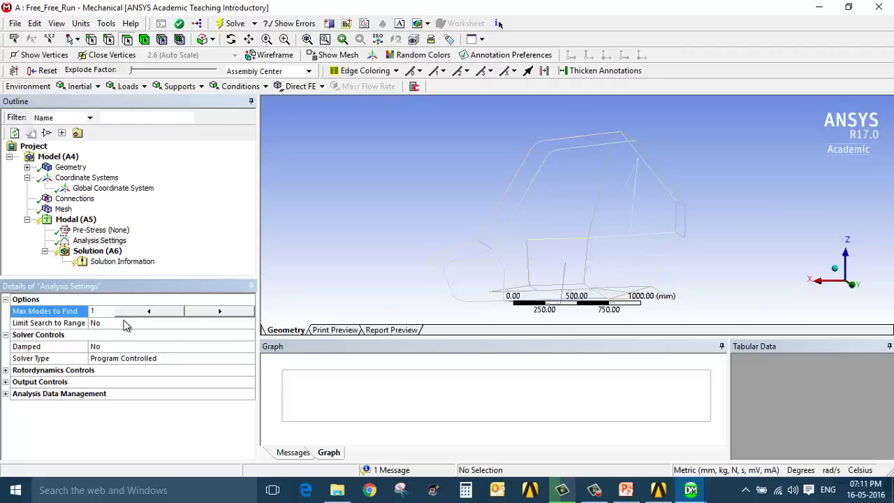
text(0)
key(Return)
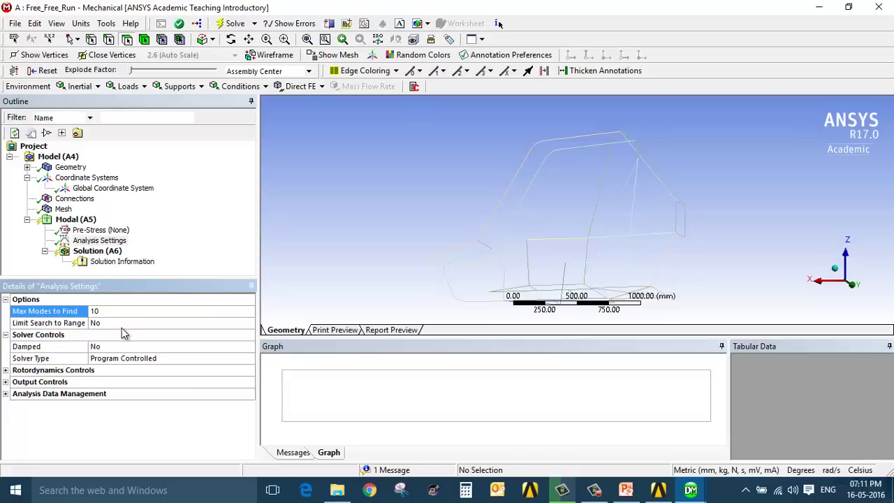
click(114, 312)
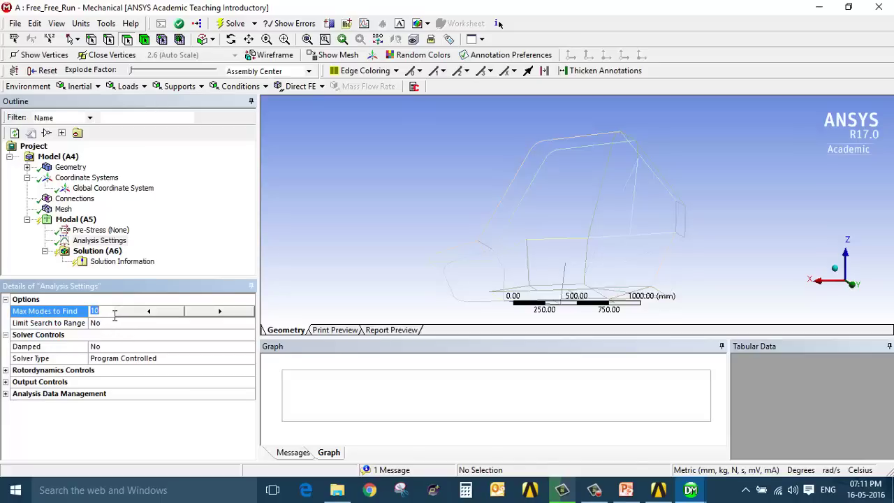
text(20)
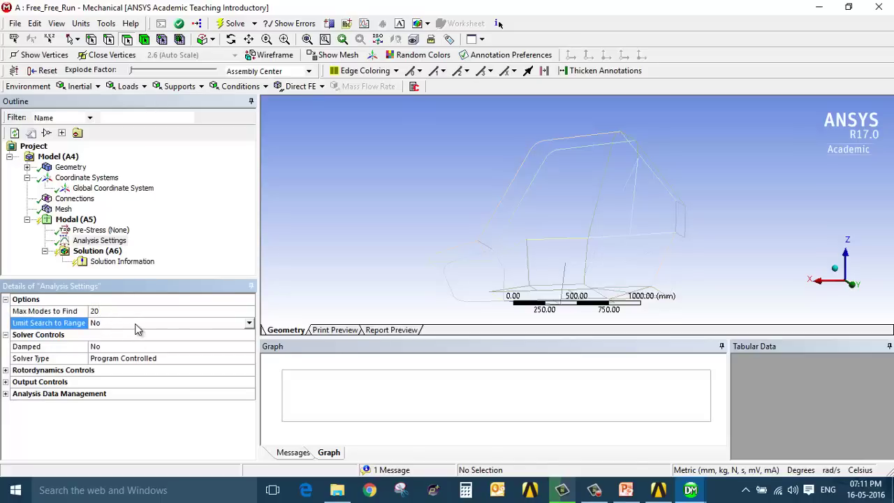
Limit the mode search to a frequency range with a maximum of 1000 Hz
click(138, 324)
click(249, 323)
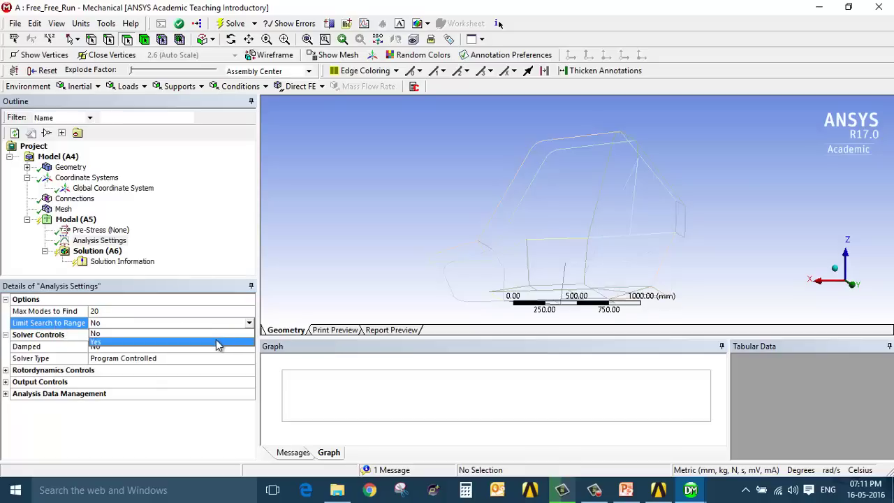
click(217, 342)
click(137, 347)
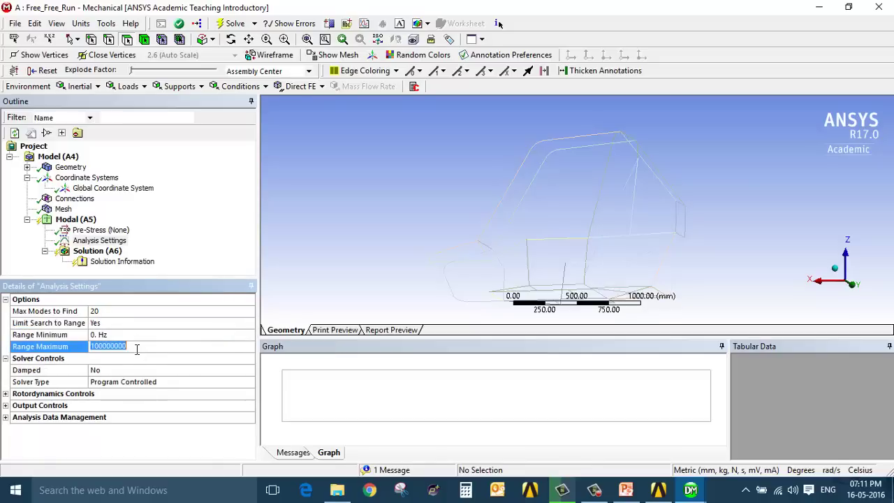
text(1000. Hz)
Insert a Total Deformation result under the modal Solution and solve the analysis
click(99, 253)
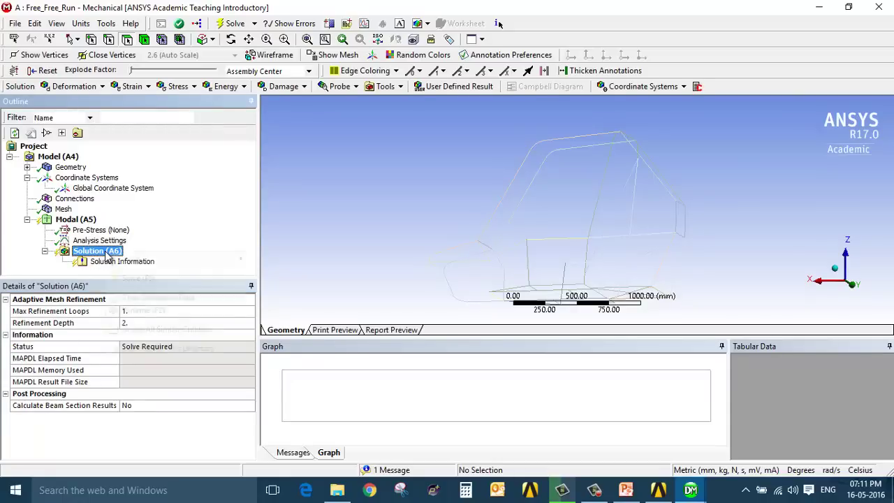
right_click(107, 255)
mouse_move(172, 260)
mouse_move(302, 268)
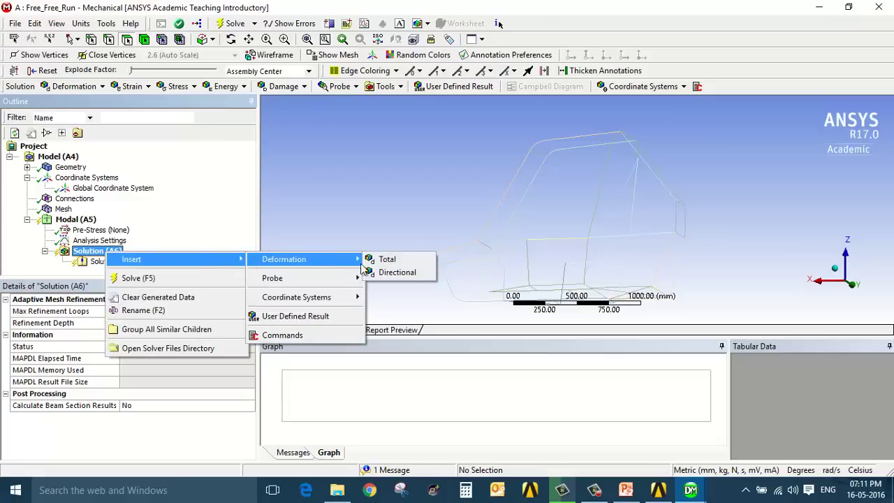
click(380, 258)
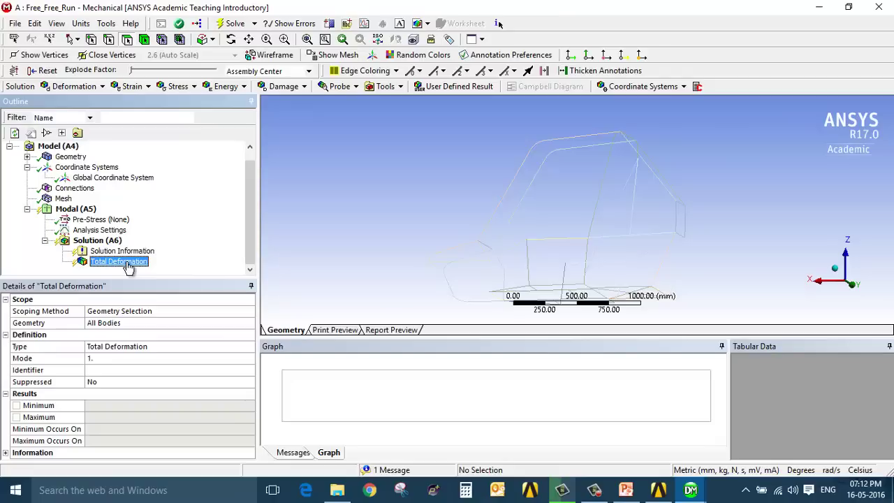
right_click(105, 243)
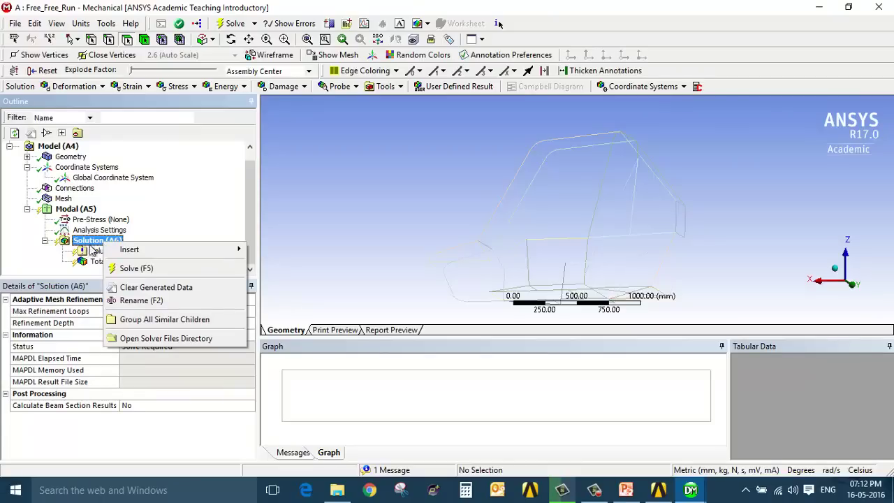
click(154, 272)
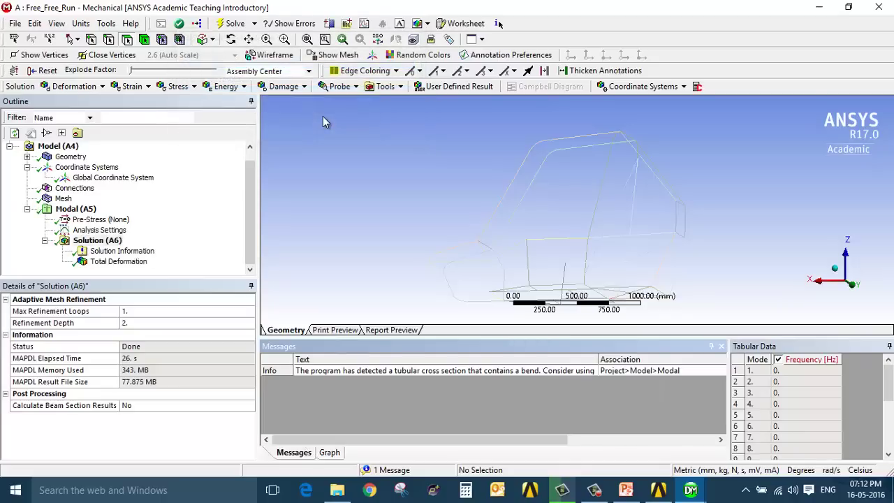
Create mode shape results for all 20 modes from the Total Deformation frequency graph
click(119, 261)
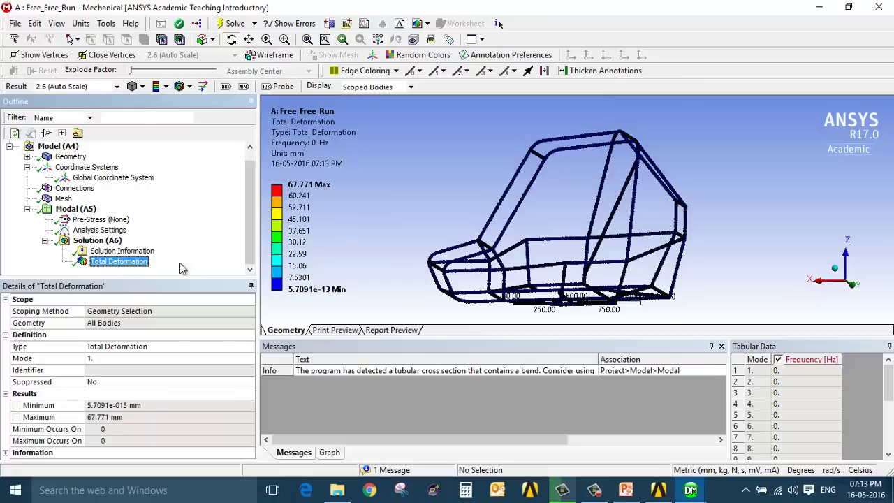
click(330, 452)
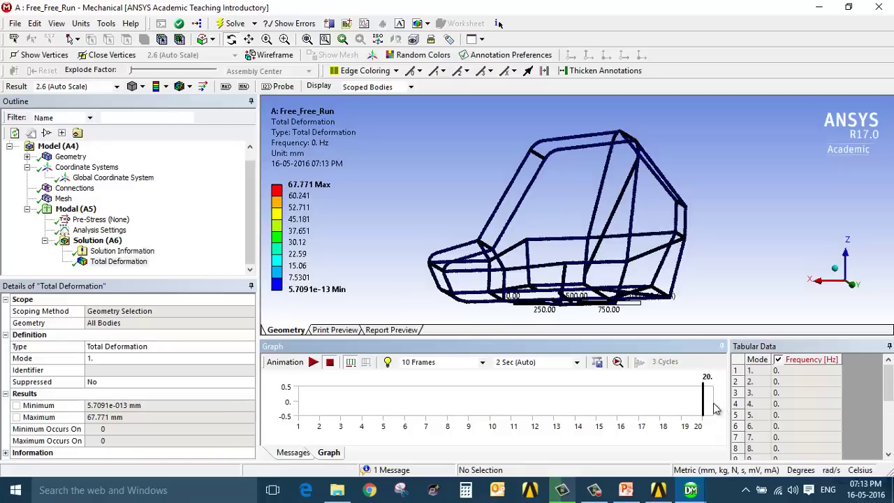
drag(314, 410, 714, 412)
right_click(676, 412)
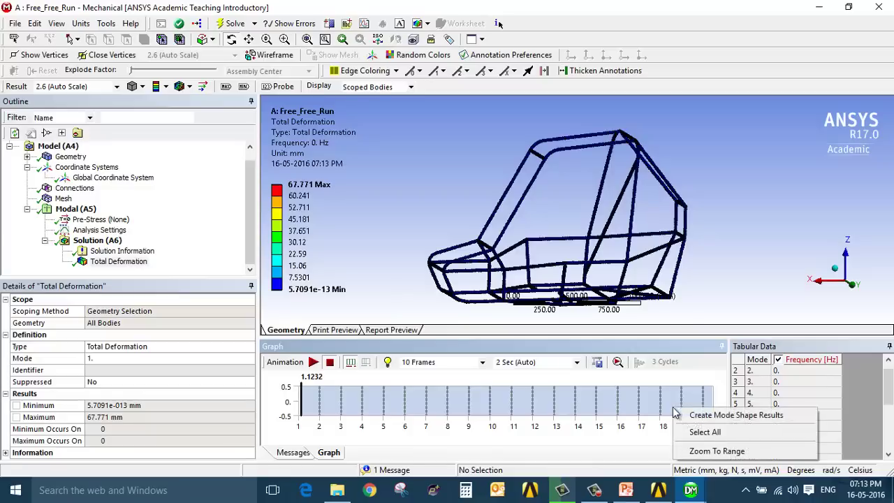
click(723, 416)
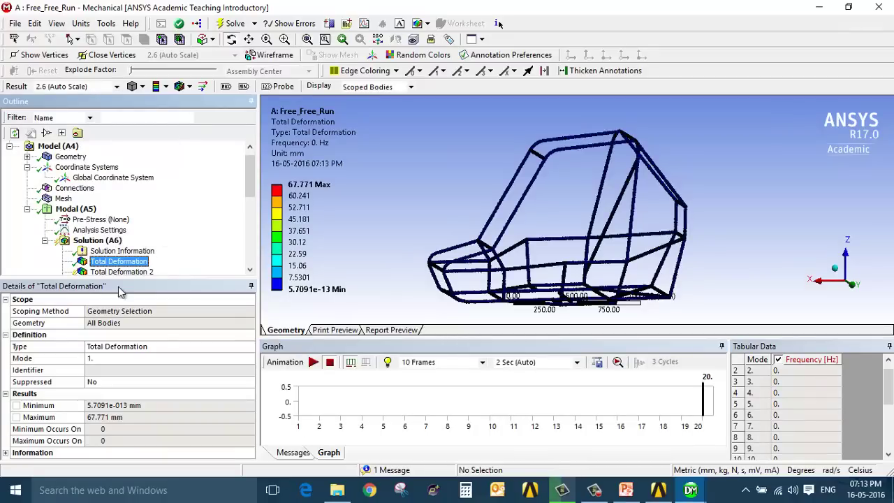
Evaluate all the mode shape results under the Solution
scroll(120, 262, down, 5)
scroll(126, 260, up, 6)
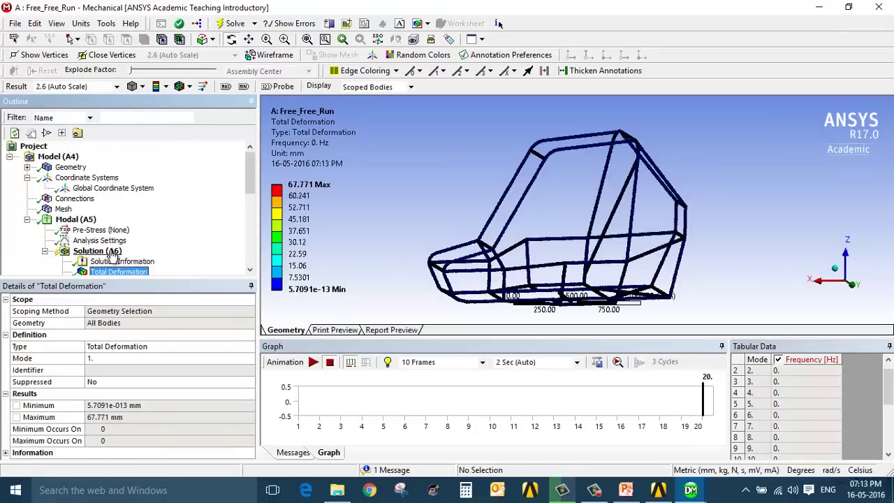
right_click(112, 253)
click(166, 275)
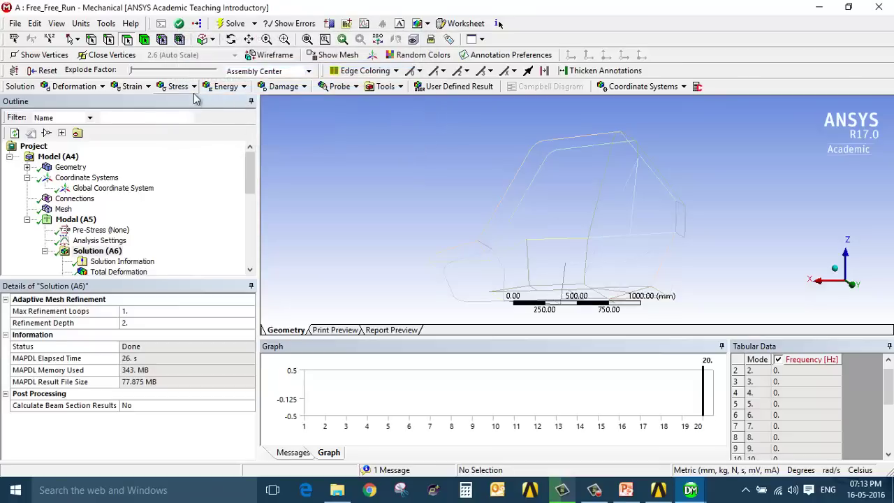
Display the mode 1 Total Deformation result with No WireFrame and animate its mode shape
click(135, 273)
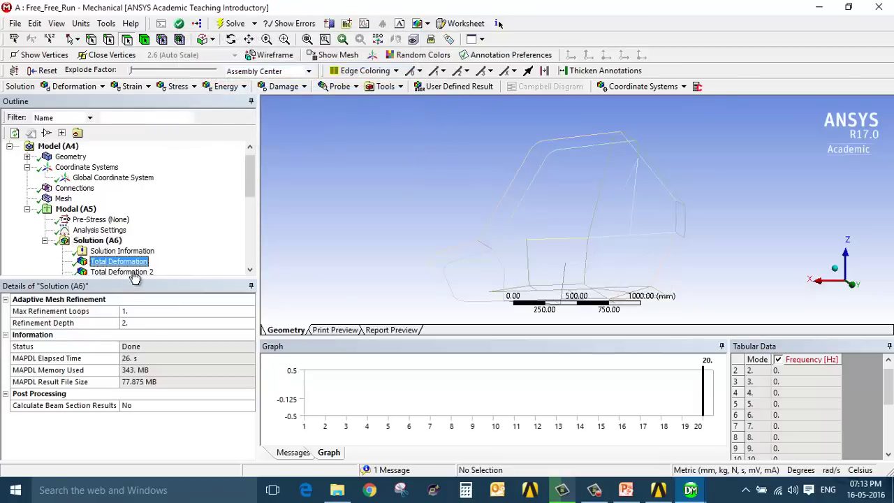
scroll(135, 273, down, 2)
scroll(433, 250, up, 4)
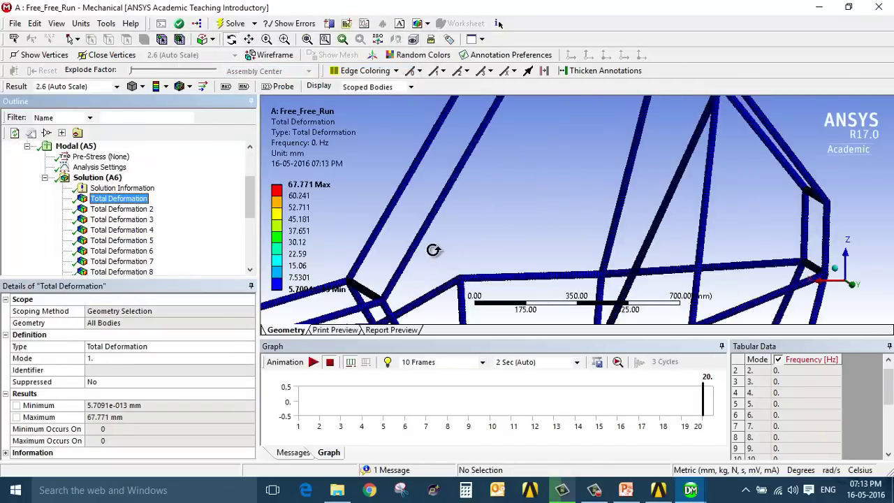
scroll(405, 214, up, 1)
scroll(590, 218, down, 6)
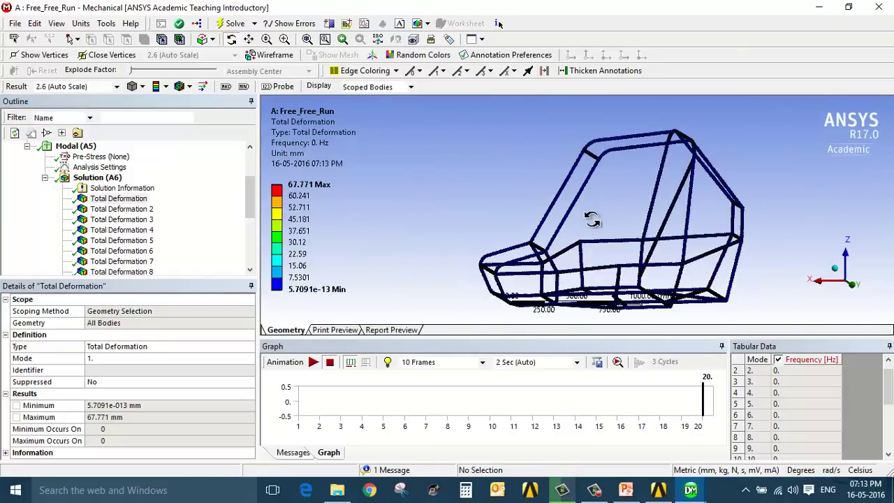
click(188, 86)
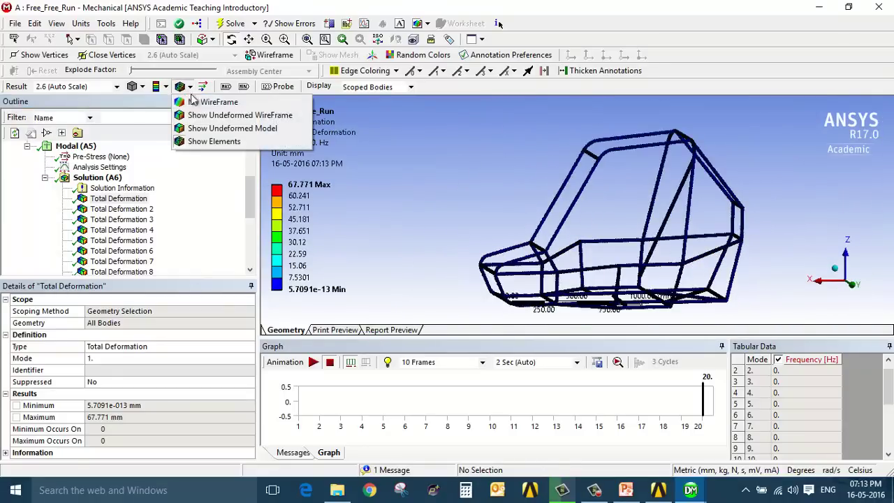
click(202, 102)
drag(642, 244, 591, 266)
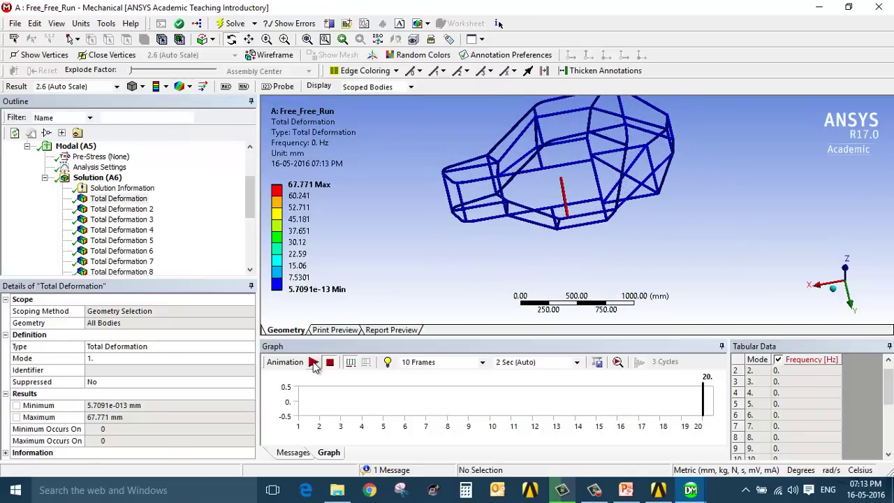
click(313, 363)
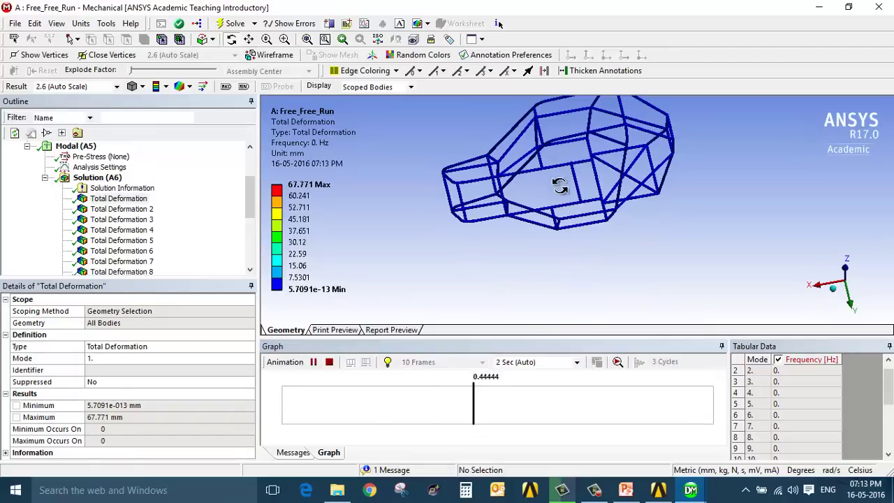
Animate the mode shape of Total Deformation 3 to examine how the roll cage members move
click(122, 219)
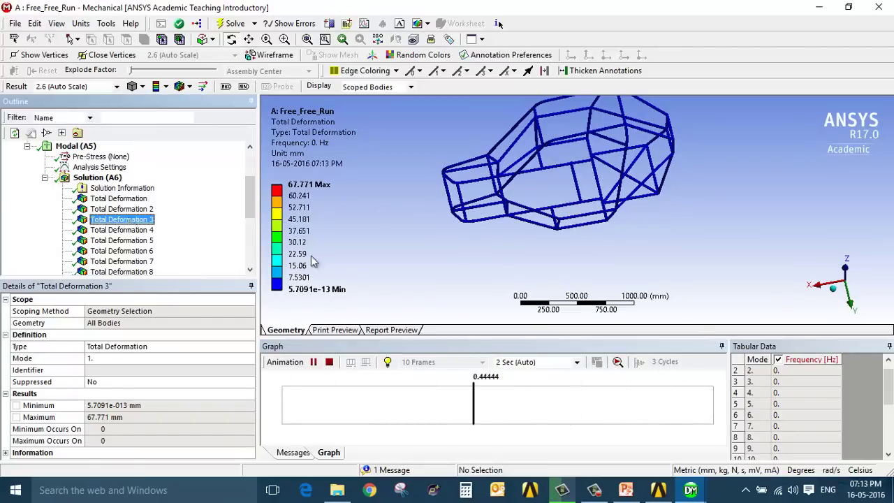
click(313, 362)
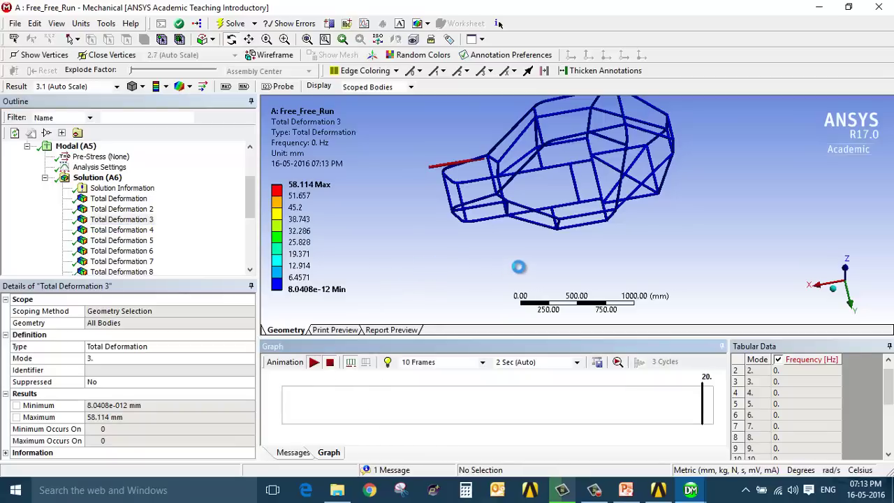
middle_drag(539, 256, 542, 234)
mouse_move(525, 218)
mouse_down()
mouse_move(509, 220)
mouse_move(580, 254)
mouse_move(513, 215)
mouse_move(521, 240)
mouse_move(538, 241)
mouse_up()
Animate the mode shapes of Total Deformation 7 and Total Deformation 18 and examine which members move independently
click(147, 262)
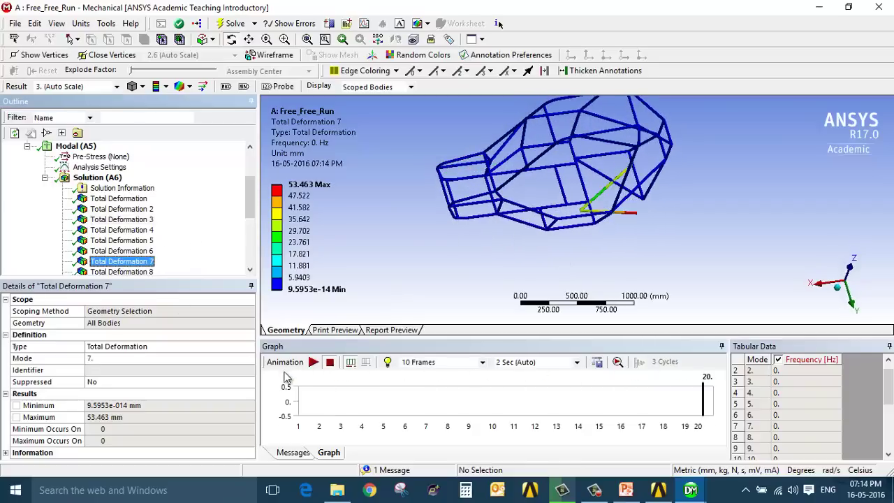
click(314, 362)
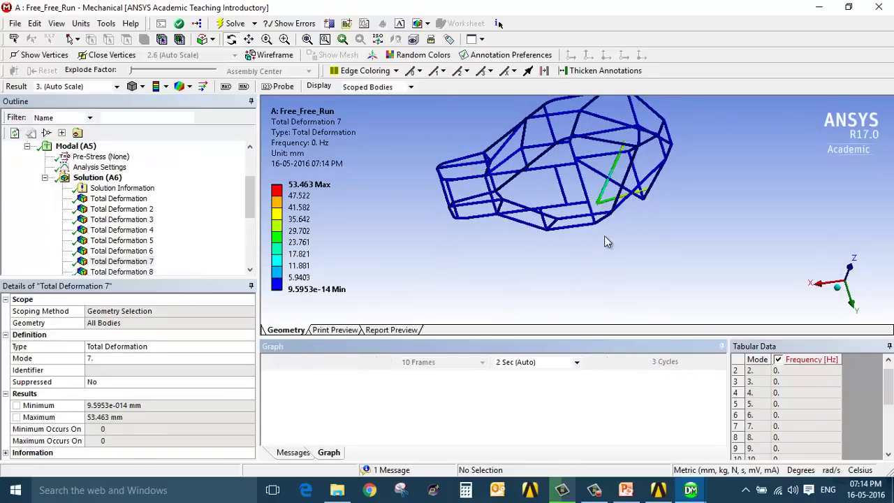
mouse_move(605, 235)
mouse_down()
mouse_move(559, 274)
mouse_move(503, 255)
mouse_move(479, 220)
mouse_move(574, 282)
mouse_move(579, 244)
mouse_move(637, 272)
mouse_move(593, 256)
mouse_up()
scroll(147, 259, down, 4)
click(146, 254)
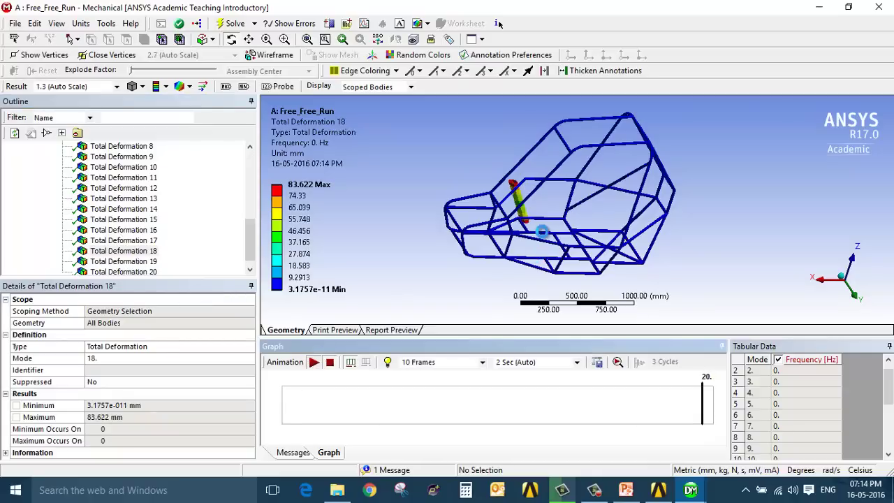
mouse_move(535, 258)
mouse_down()
mouse_move(554, 259)
mouse_move(535, 237)
mouse_move(523, 248)
mouse_move(523, 193)
mouse_move(629, 273)
mouse_move(564, 280)
mouse_move(527, 259)
mouse_up()
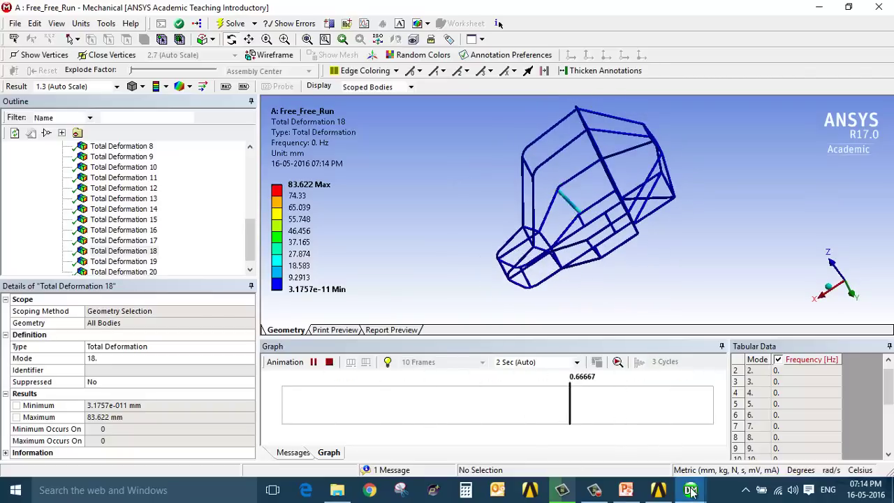
Switch to DesignModeler and add a Connect feature to the roll cage model
mouse_move(690, 489)
mouse_move(632, 430)
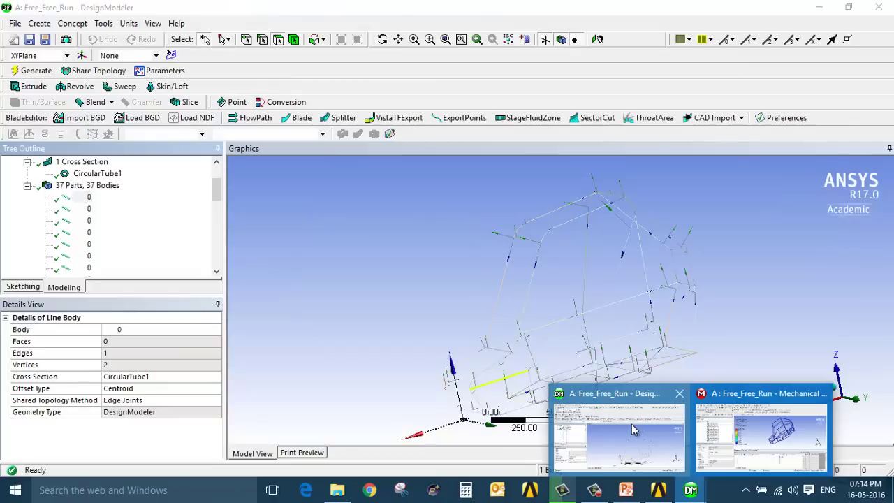
click(632, 430)
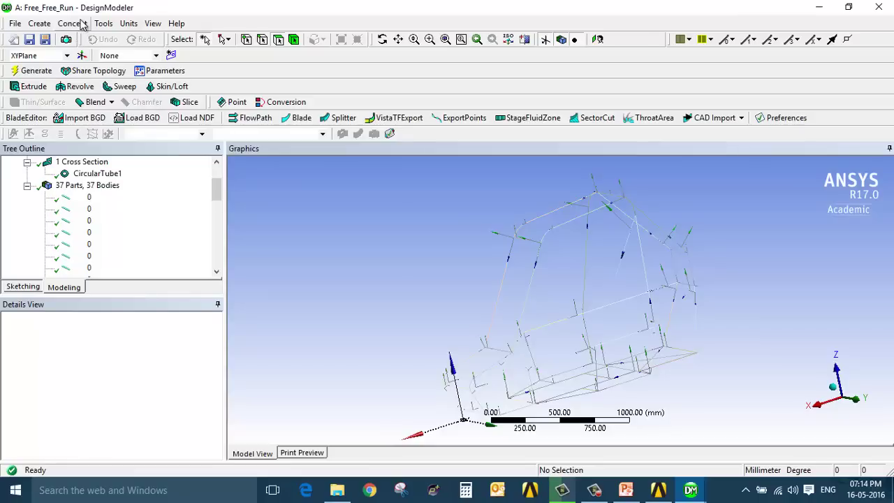
click(40, 24)
click(66, 24)
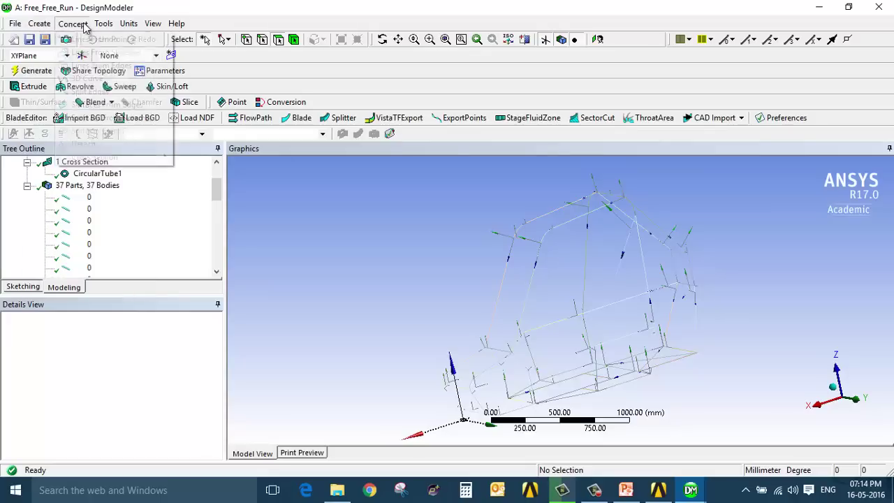
click(79, 25)
mouse_move(41, 25)
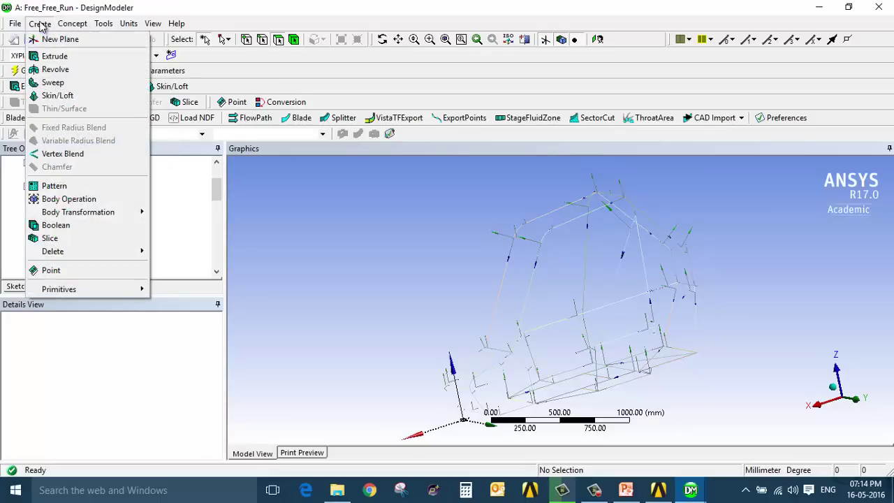
mouse_move(106, 25)
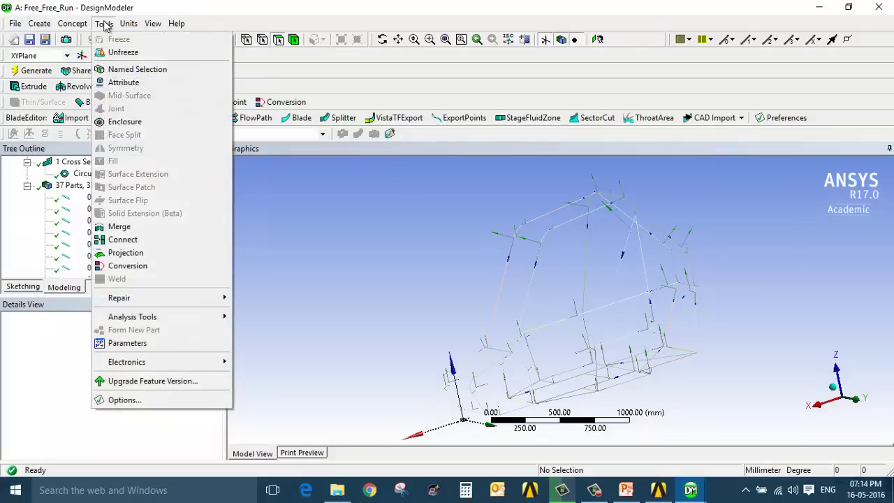
click(158, 240)
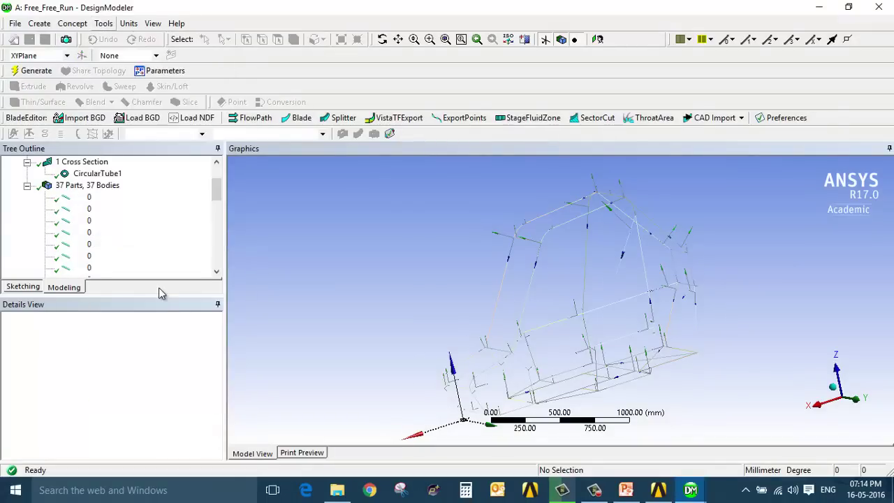
Assign all edges of the roll cage to the Connect feature and set its tolerance to 0.01 mm
click(469, 276)
key(ctrl+a)
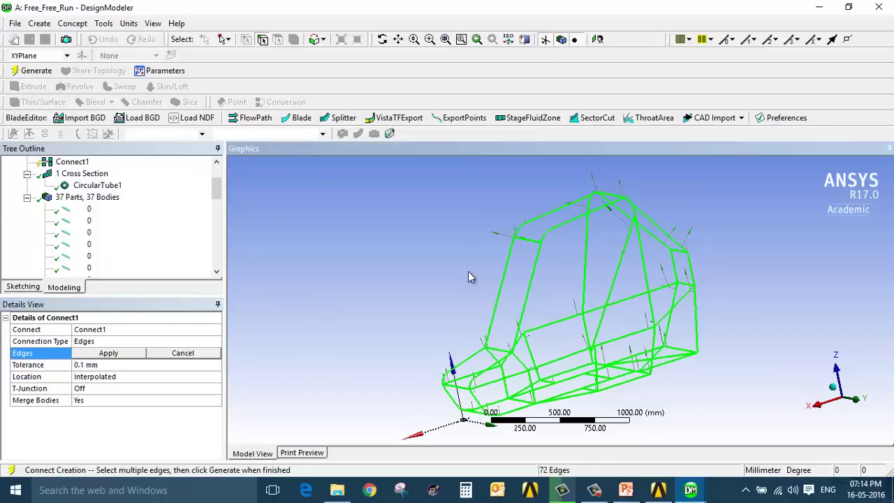
ctrl+middle_drag(480, 304, 457, 268)
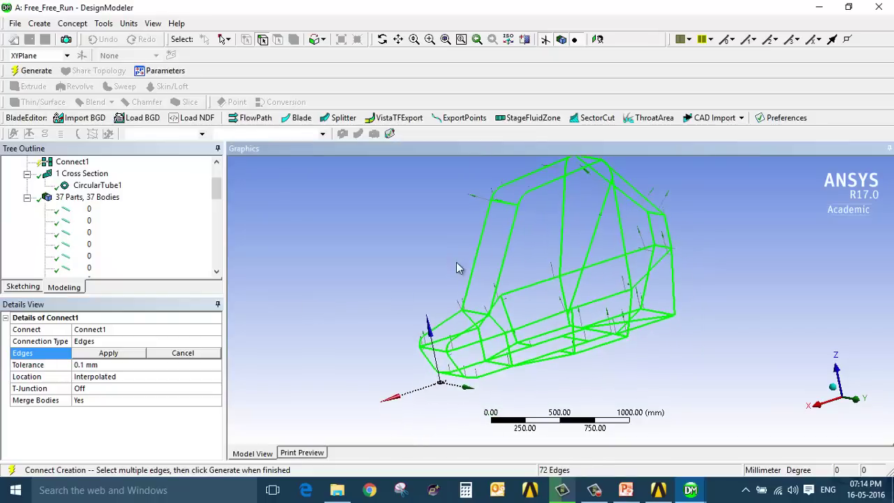
click(121, 365)
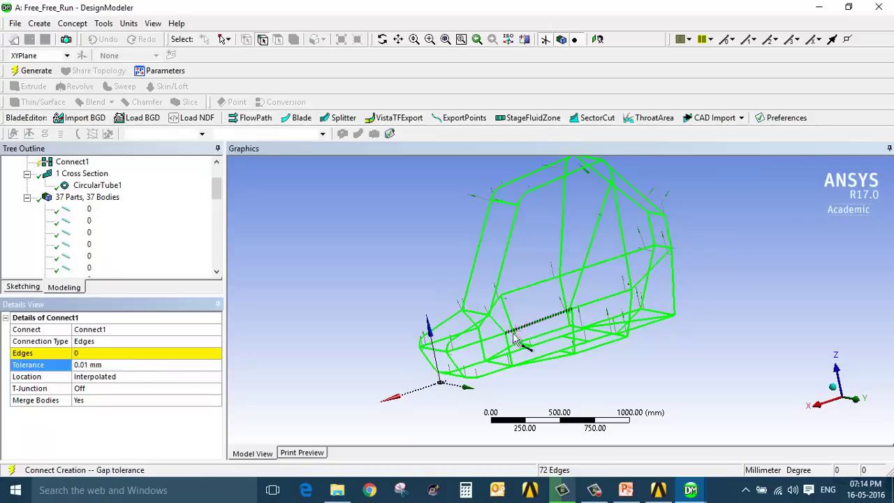
scroll(503, 311, up, 3)
scroll(514, 297, up, 5)
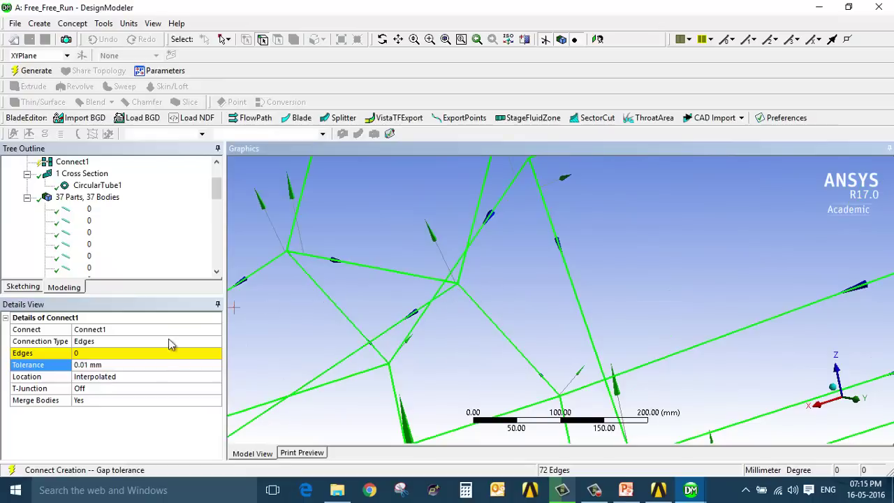
click(126, 355)
click(122, 357)
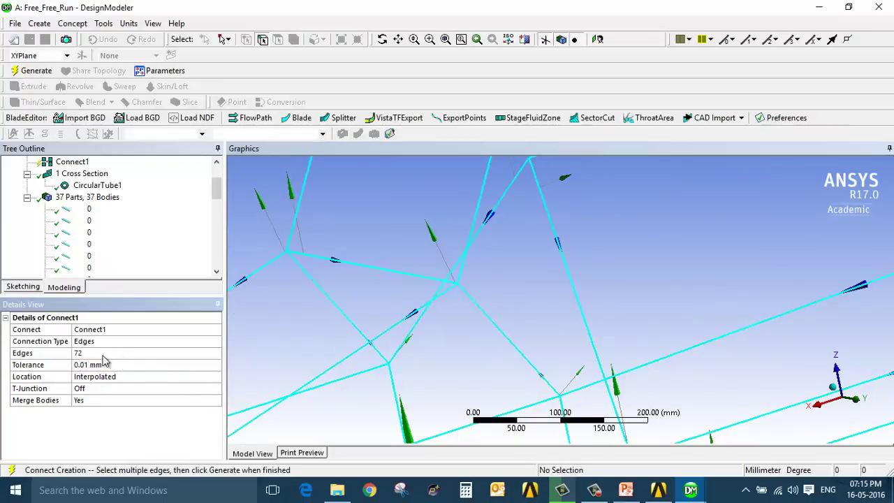
scroll(496, 283, down, 6)
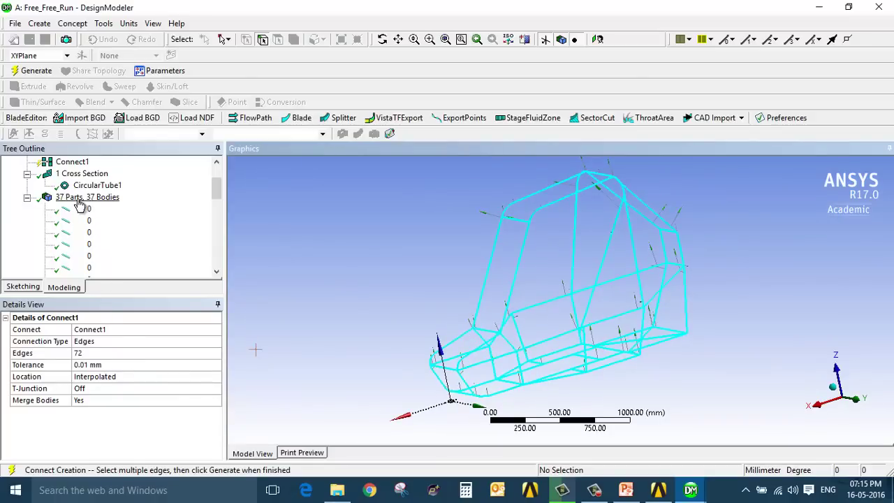
Keep the Connect1 location as Interpolated, set its T-Junction to Preserve Split-Edge and generate the feature
scroll(73, 237, down, 8)
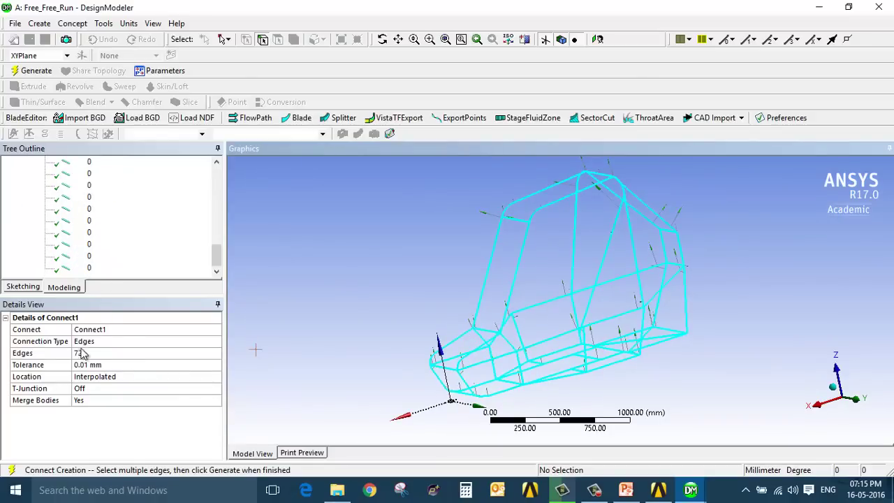
click(110, 377)
click(216, 377)
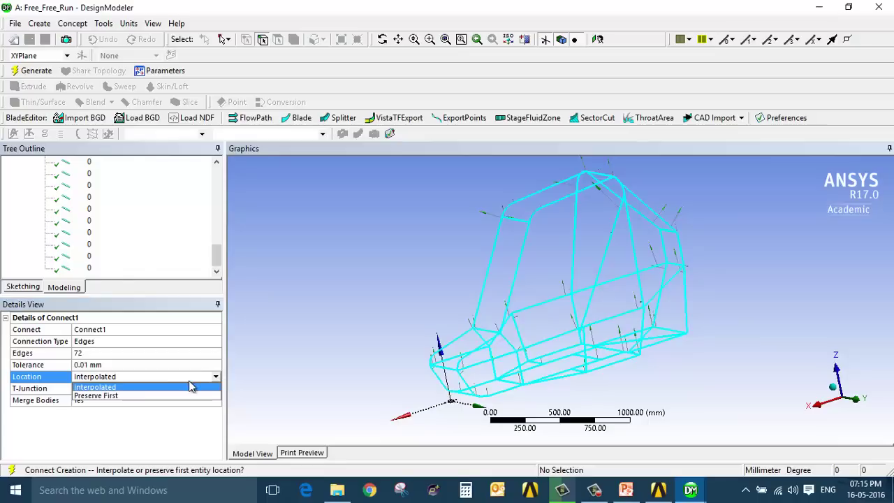
click(117, 390)
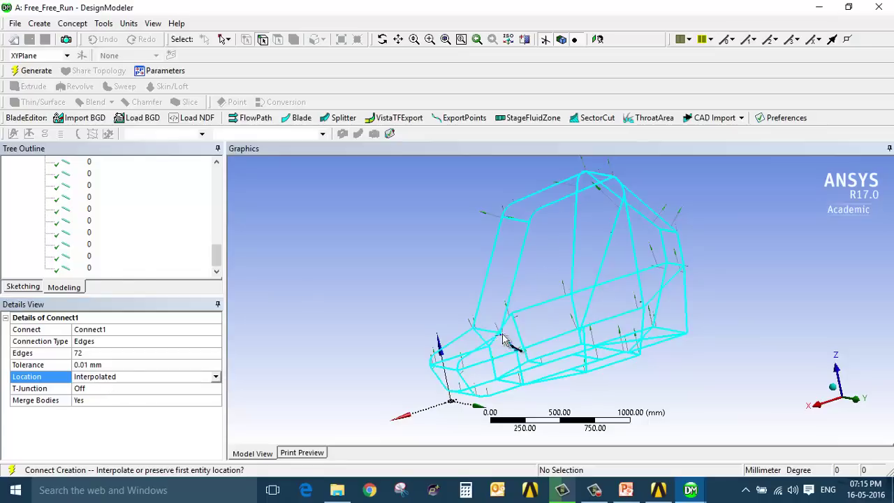
click(137, 392)
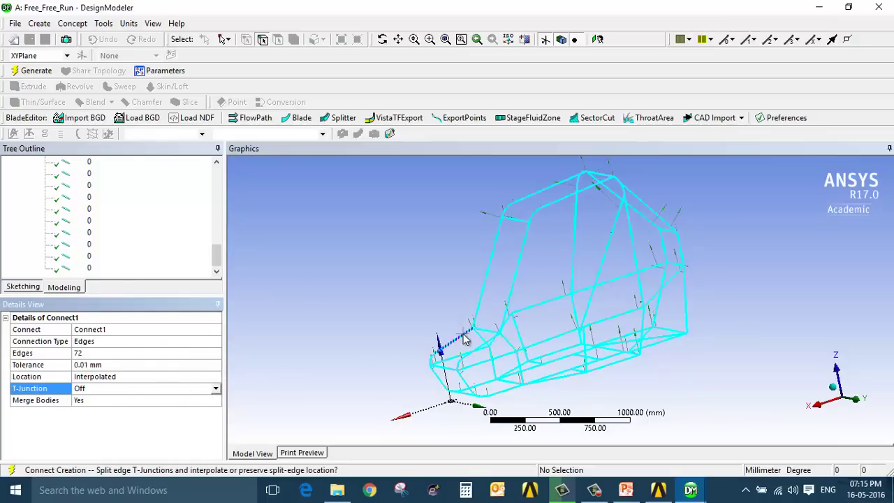
scroll(465, 340, up, 5)
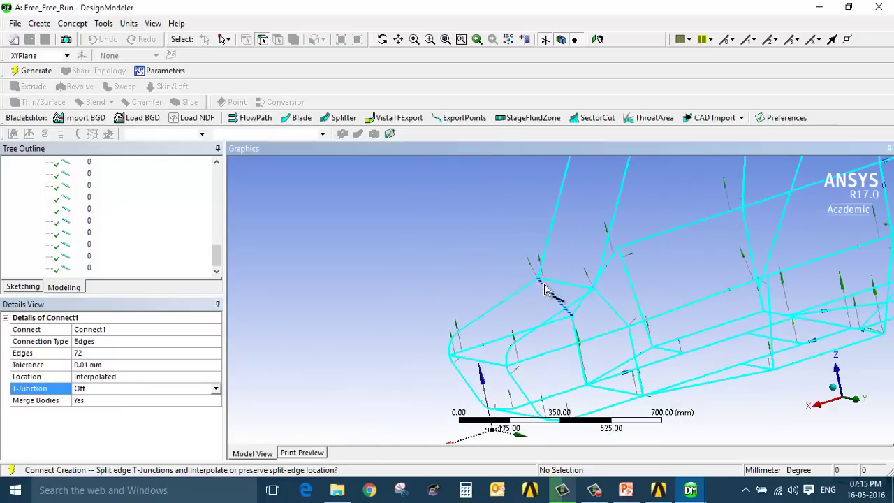
click(216, 388)
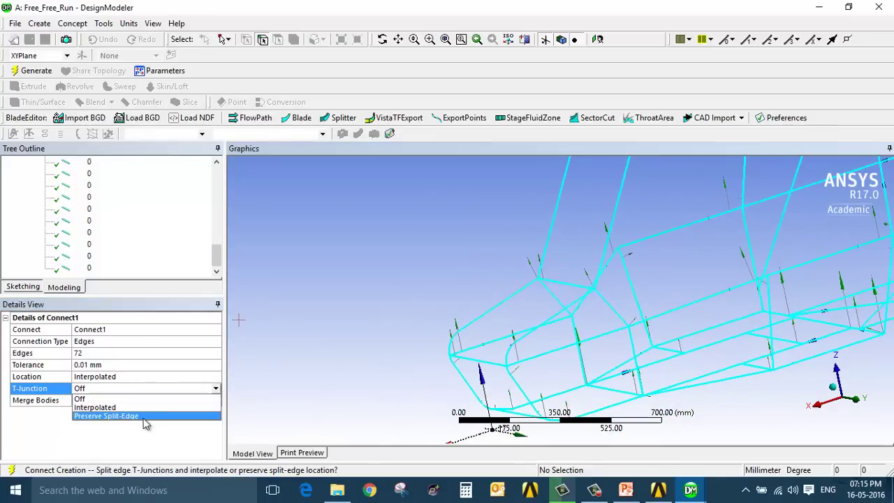
click(106, 415)
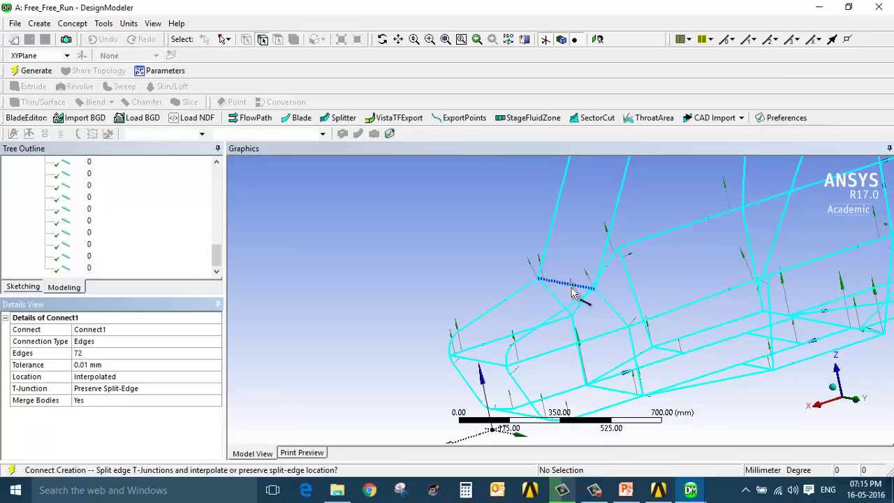
ctrl+middle_drag(571, 292, 421, 315)
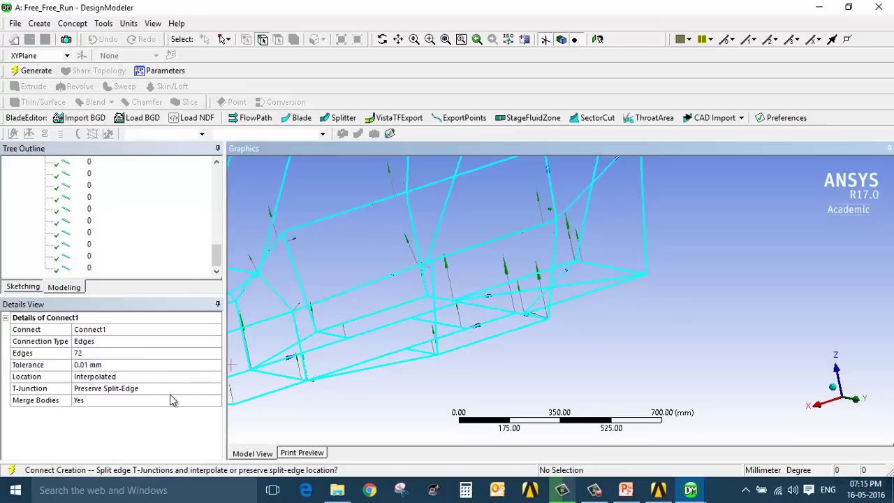
click(36, 72)
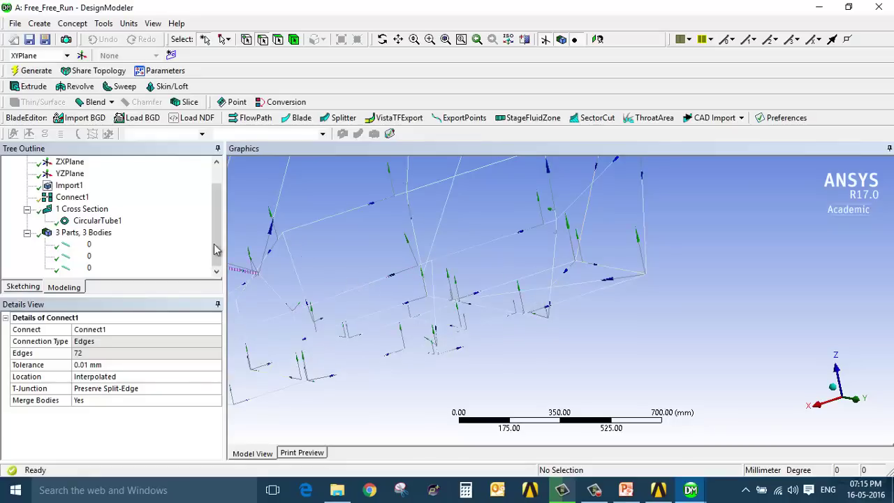
Highlight each of the remaining line bodies in turn and examine where the separate members sit in the roll cage
click(83, 245)
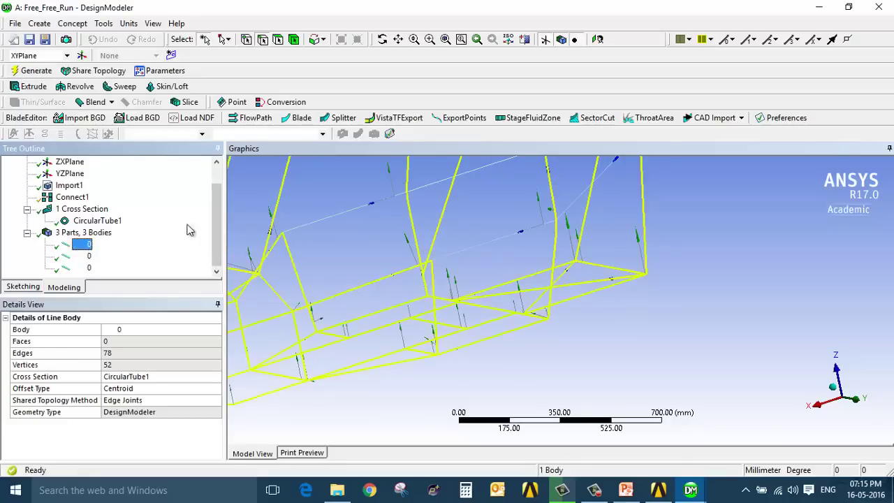
ctrl+middle_drag(372, 228, 441, 225)
scroll(531, 342, up, 3)
scroll(531, 342, down, 5)
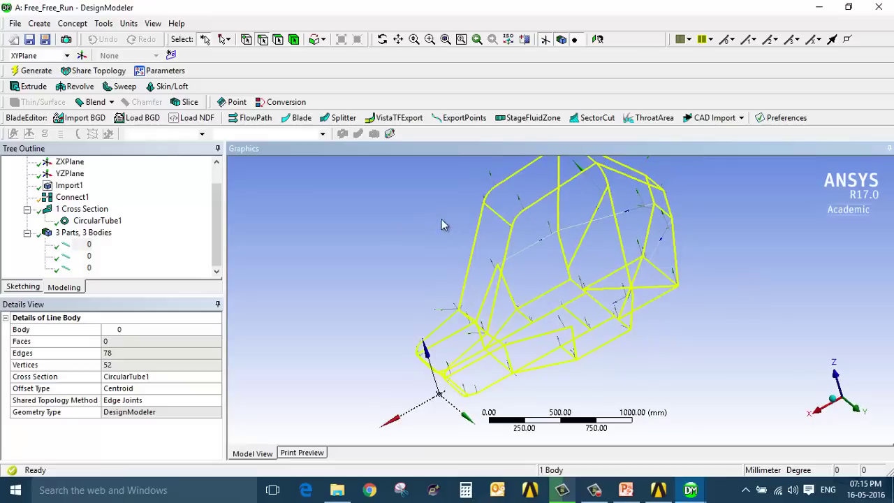
click(88, 256)
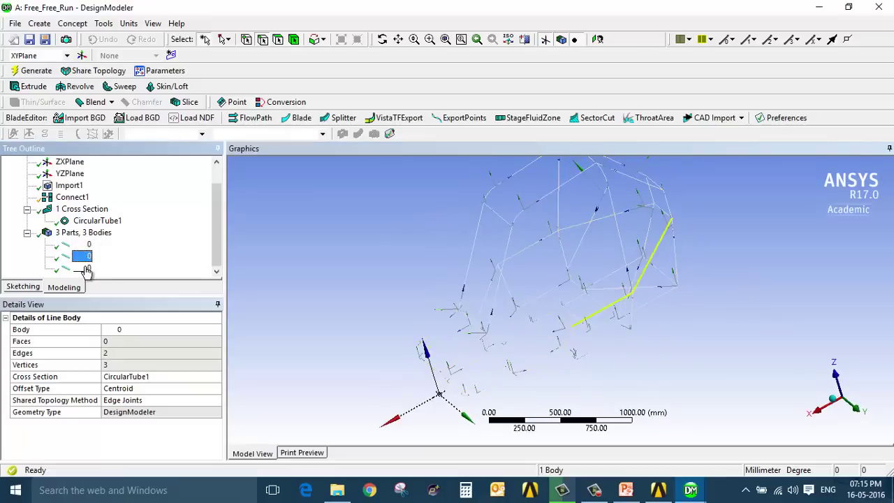
click(84, 269)
click(88, 244)
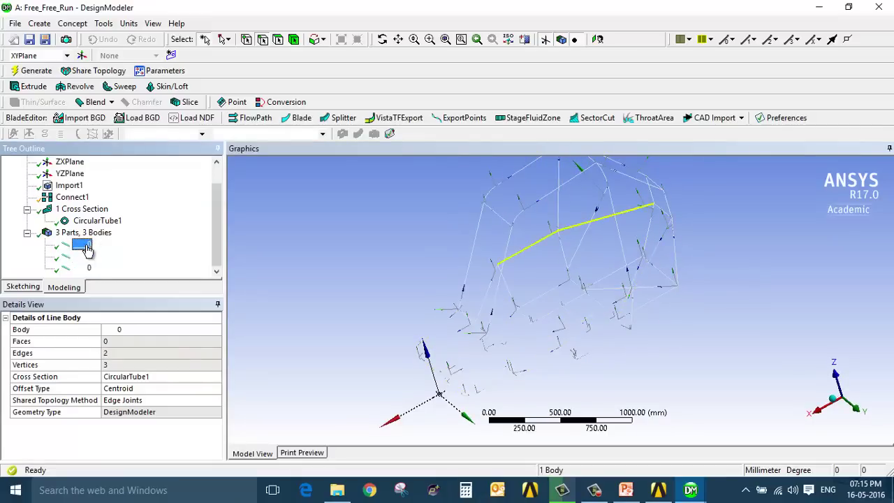
click(82, 257)
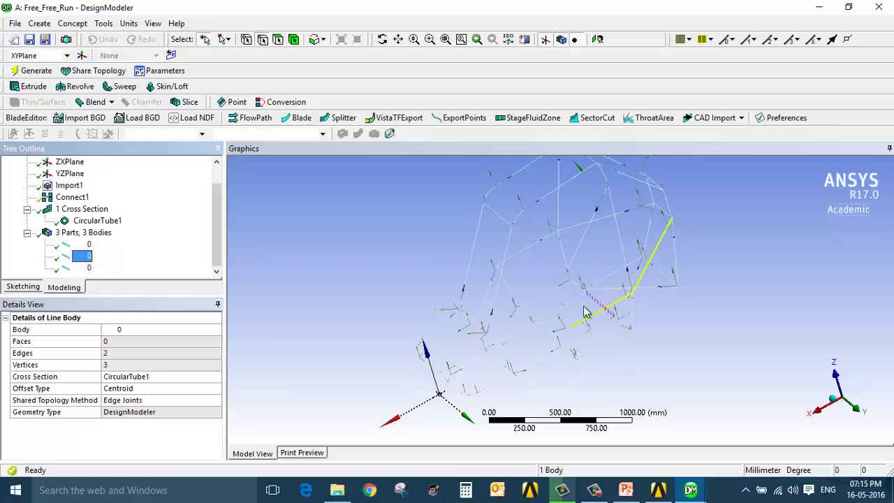
mouse_move(412, 297)
middle_down()
mouse_move(409, 284)
mouse_move(404, 294)
middle_up()
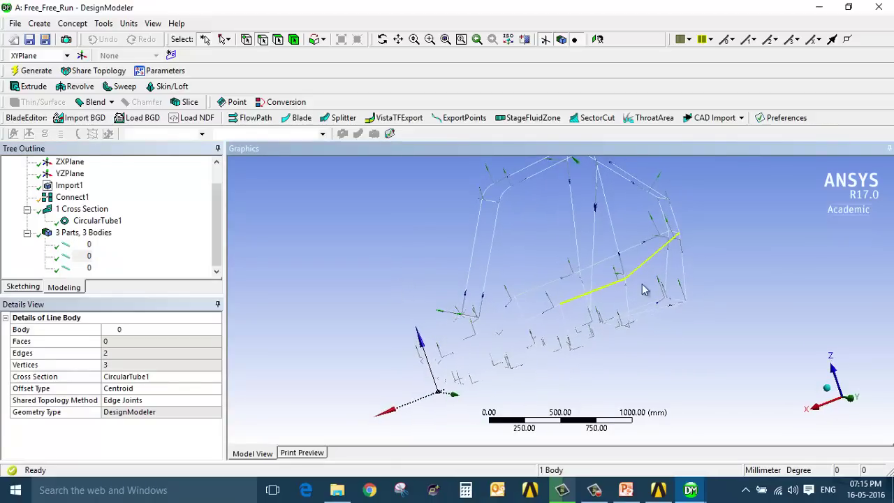
ctrl+middle_drag(642, 289, 602, 283)
scroll(604, 283, up, 3)
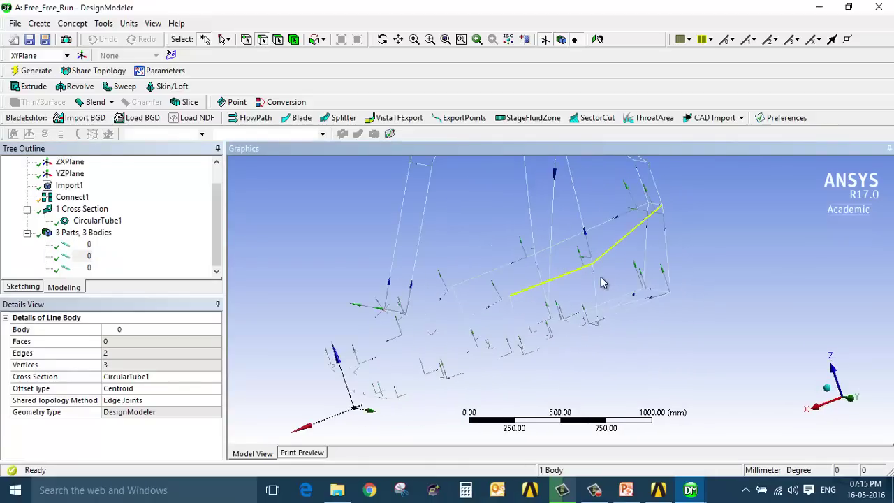
scroll(606, 269, up, 5)
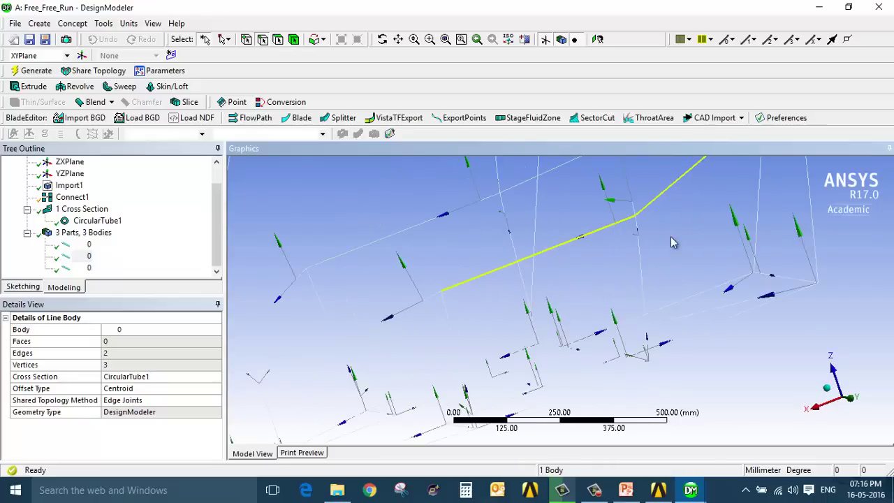
Add a second Connect feature and assign it the three edges meeting at the disconnected side member's bend
click(103, 23)
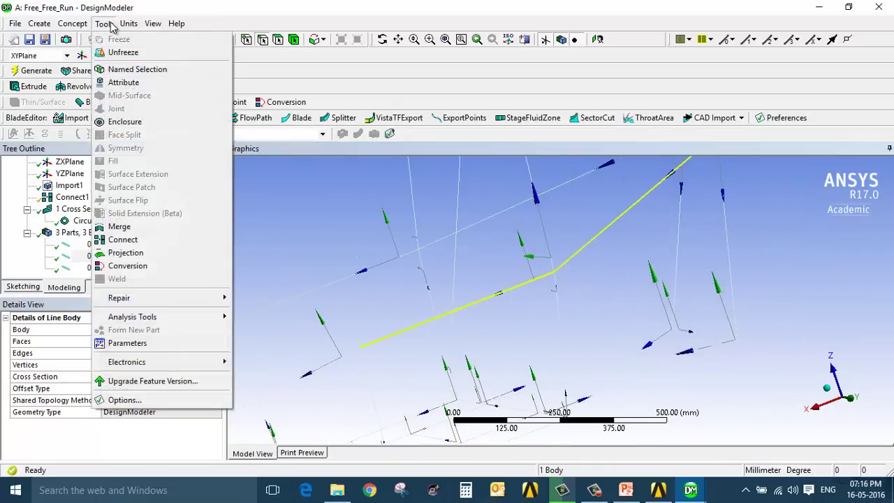
click(129, 243)
scroll(135, 258, down, 1)
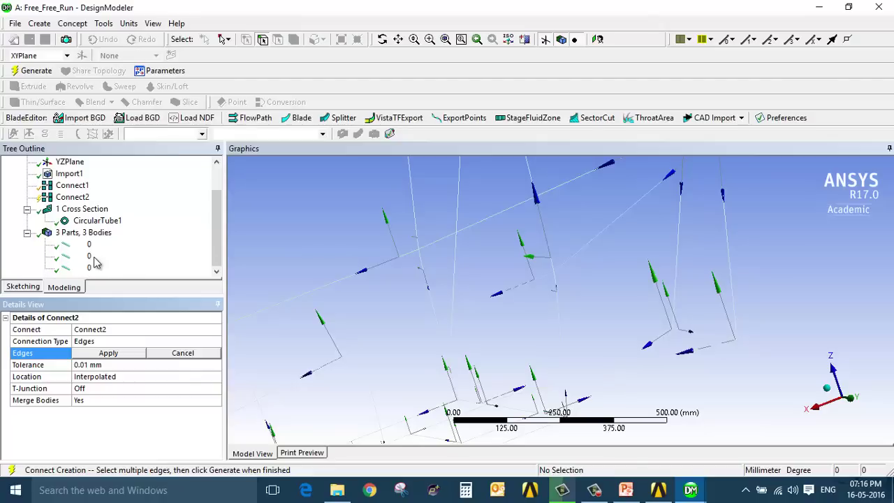
click(556, 287)
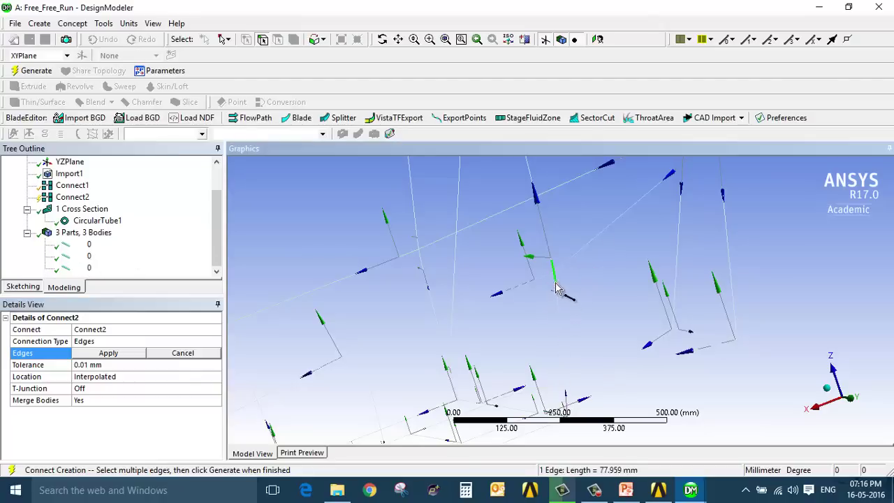
ctrl+click(542, 279)
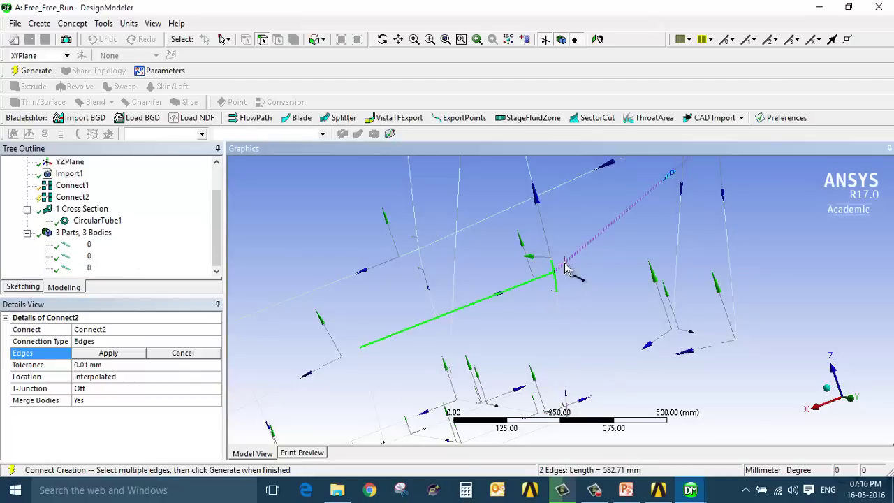
ctrl+click(568, 264)
click(108, 353)
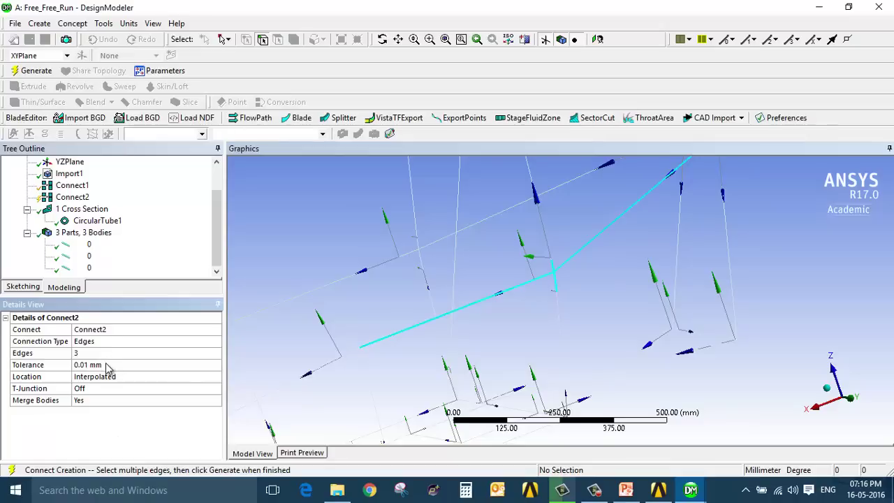
Set the Connect2 tolerance to 0.1 mm and its T-Junction to Preserve Split-Edge, and generate it
click(106, 363)
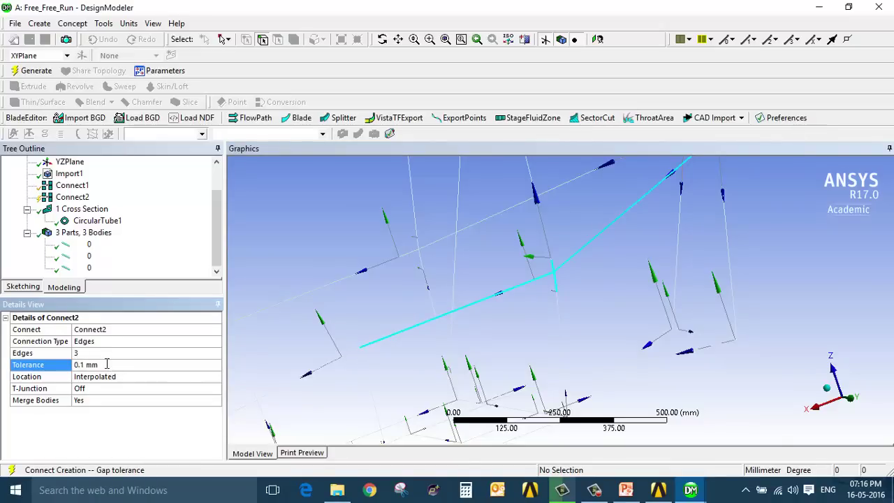
click(133, 388)
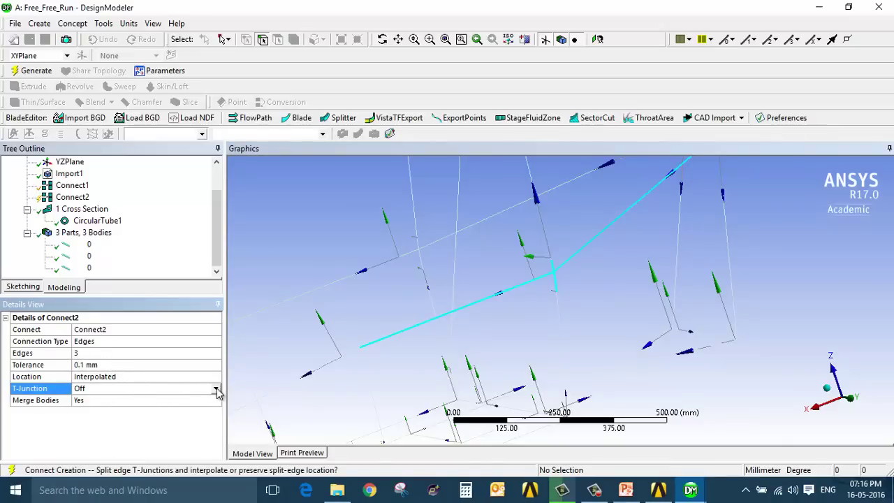
click(217, 393)
click(142, 419)
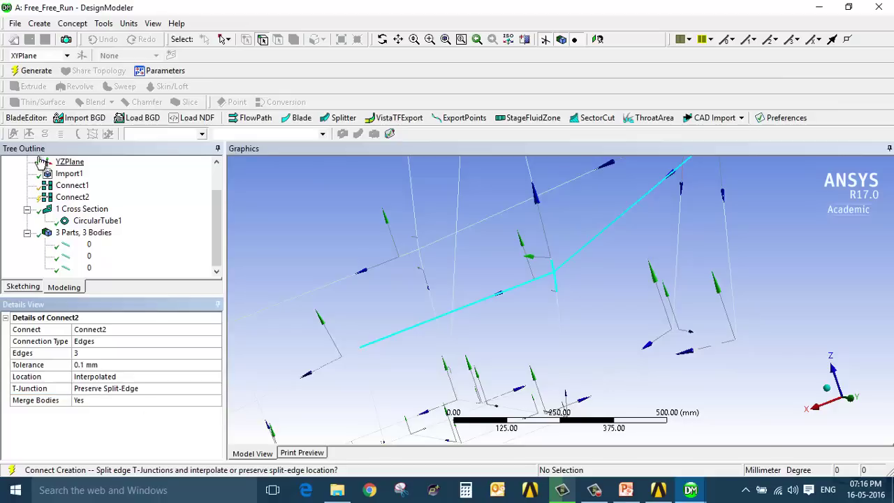
click(43, 73)
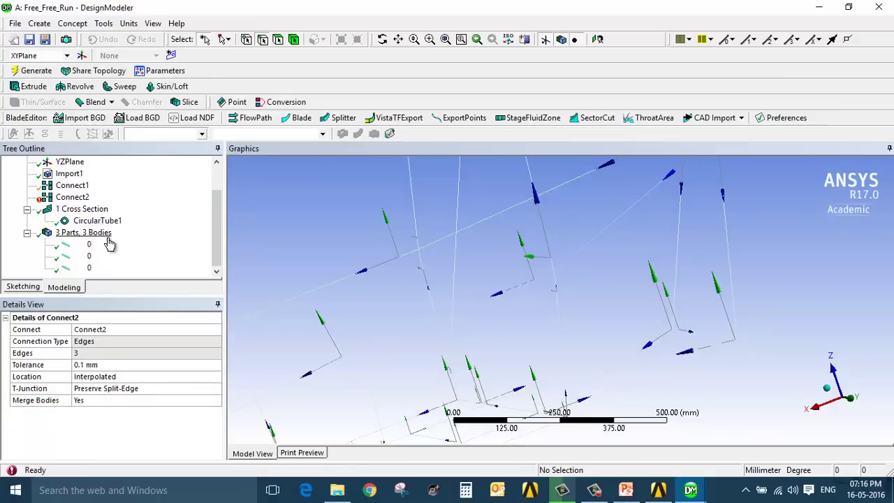
Check the separate line bodies, set the Connect2 tolerance to 0.001 mm and regenerate the feature
click(91, 270)
click(88, 258)
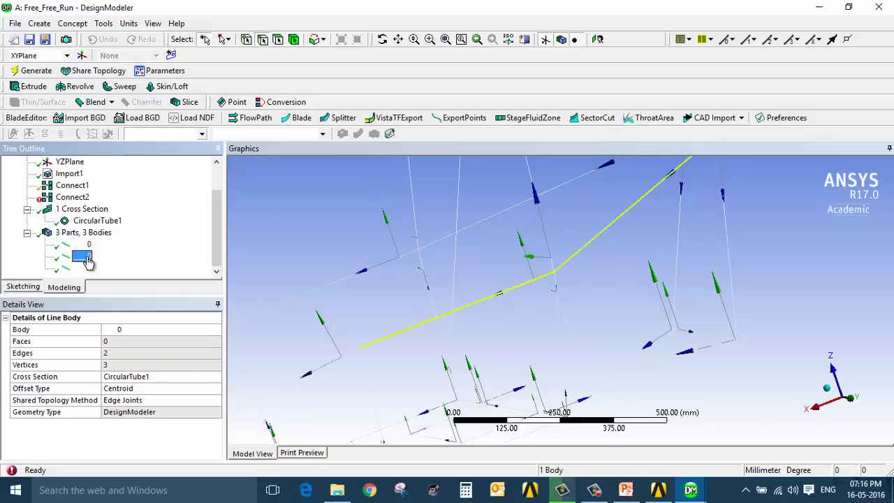
click(84, 246)
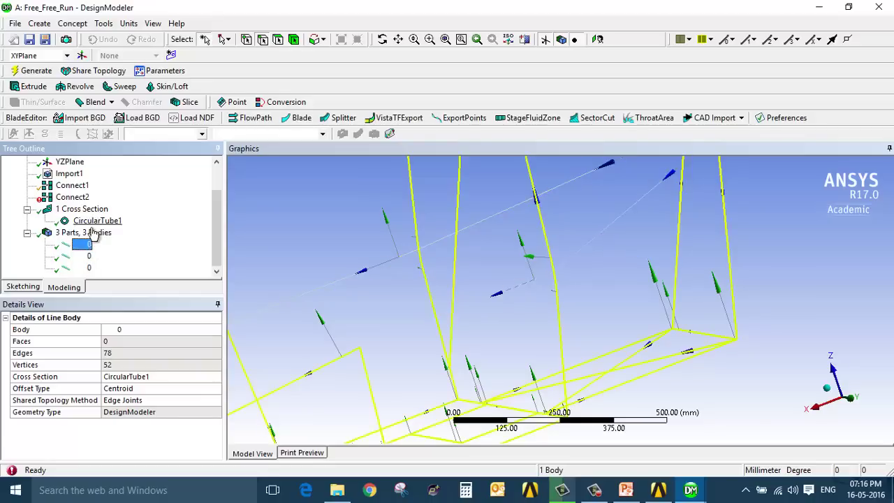
click(63, 200)
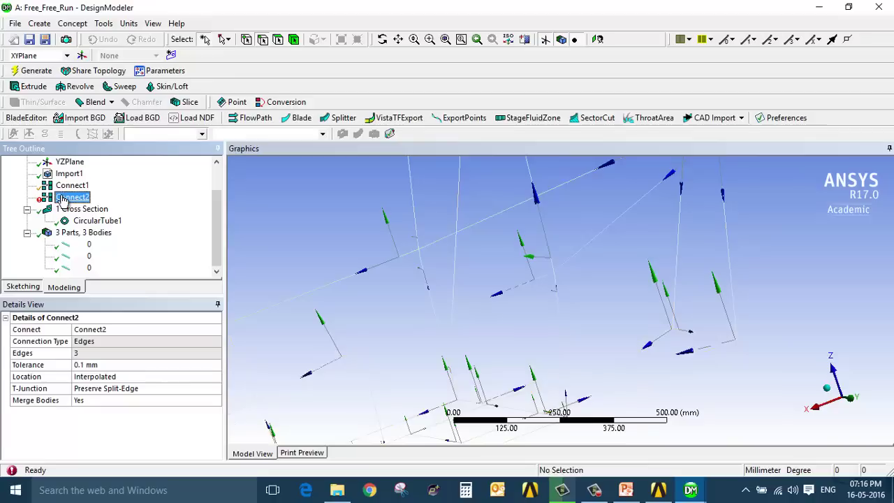
click(120, 365)
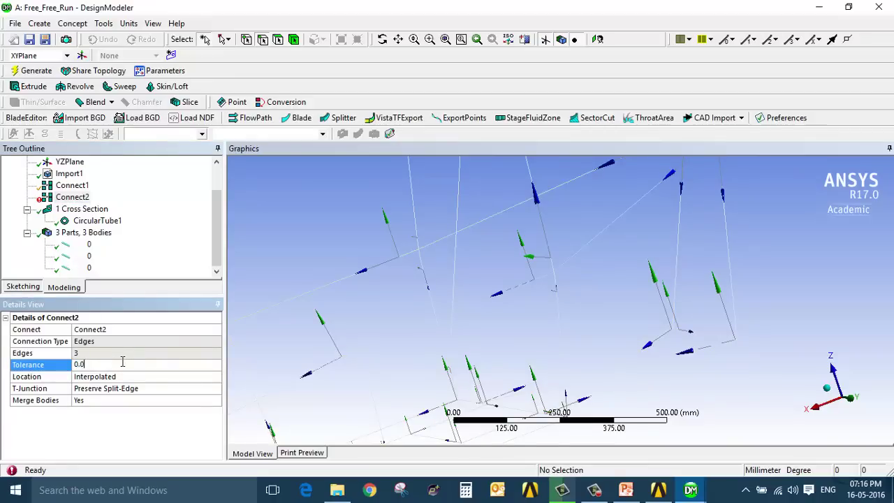
key(Return)
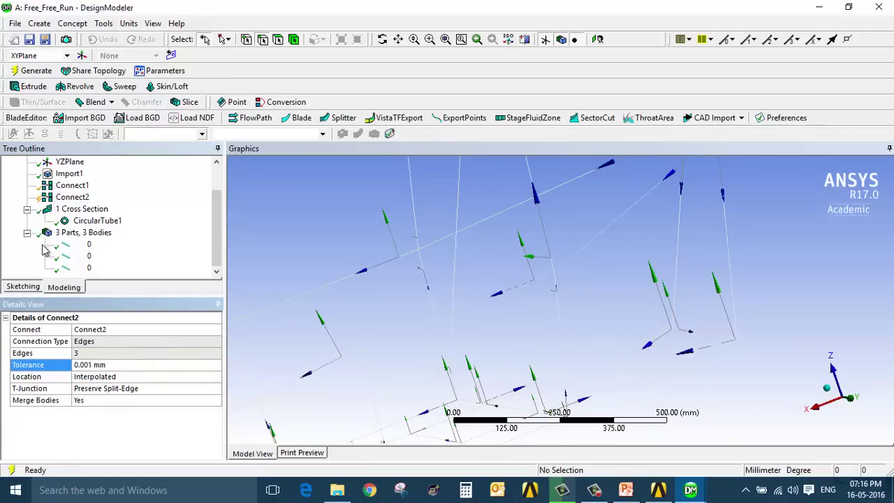
click(68, 197)
right_click(68, 197)
click(105, 301)
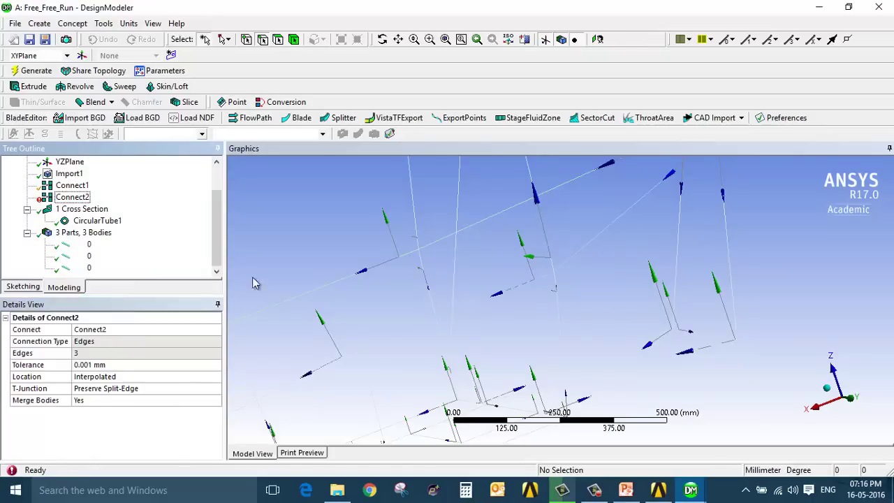
Delete the Connect1 feature from the roll cage model
click(73, 186)
right_click(75, 186)
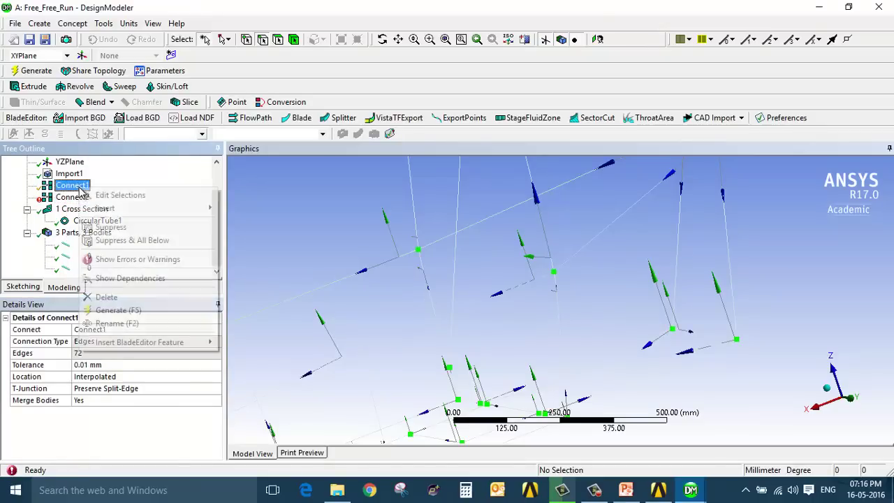
click(113, 298)
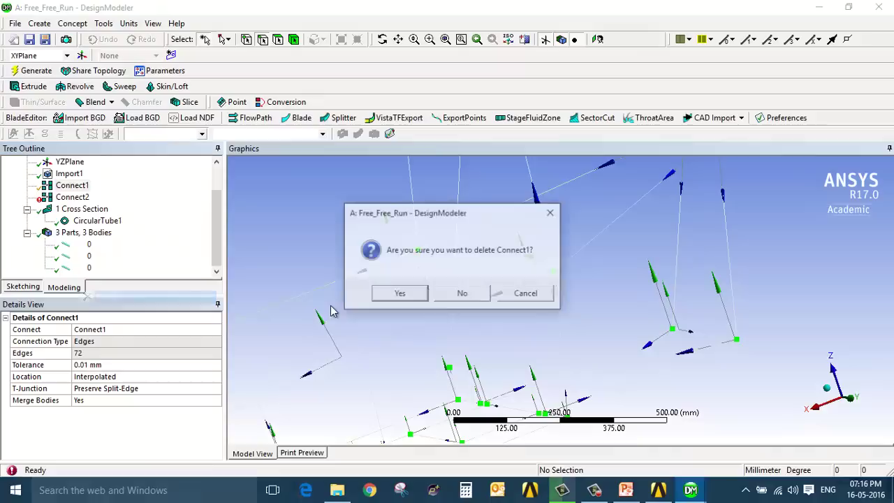
click(418, 297)
Delete the Connect2 feature from the roll cage model and bring up the details of all its bodies
click(73, 197)
right_click(74, 196)
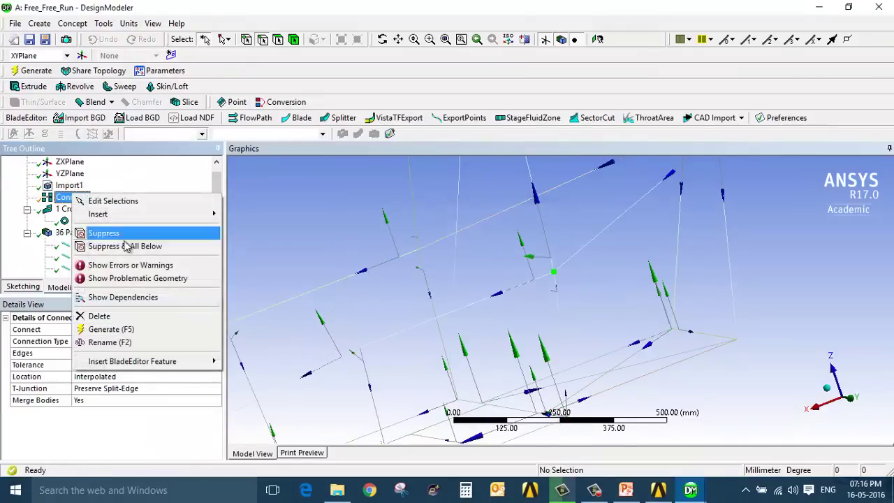
click(136, 317)
click(401, 296)
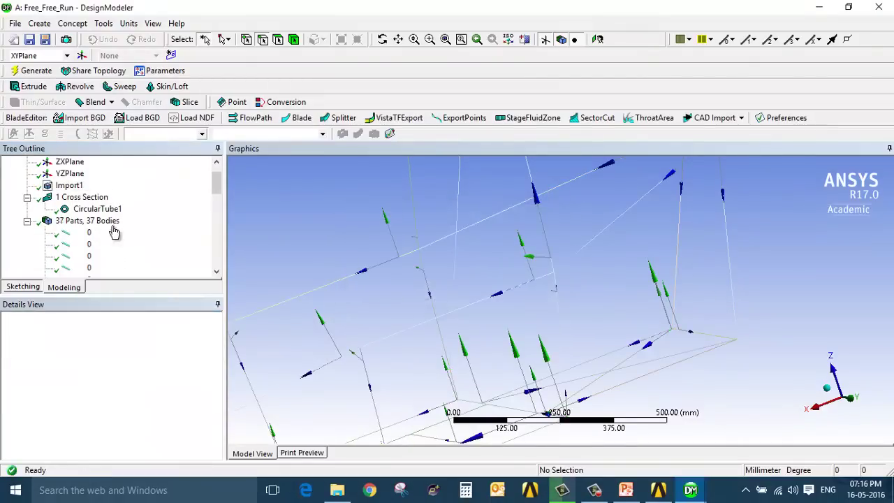
click(108, 223)
Add a new Connect feature covering all roll cage edges, with a tolerance of 0.1 mm
click(103, 23)
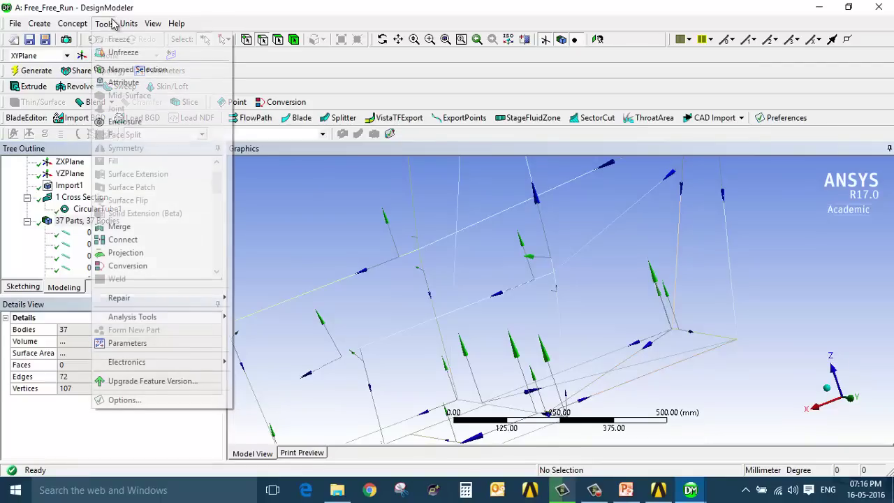
click(136, 240)
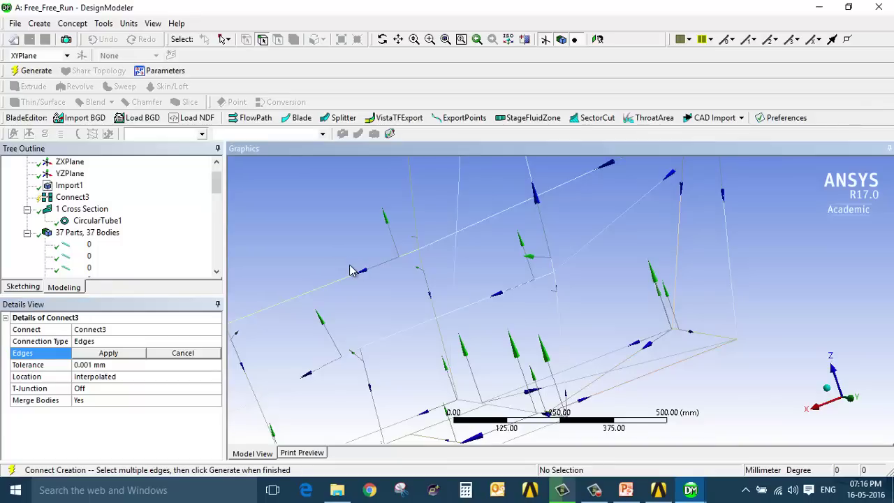
key(ctrl+a)
click(105, 365)
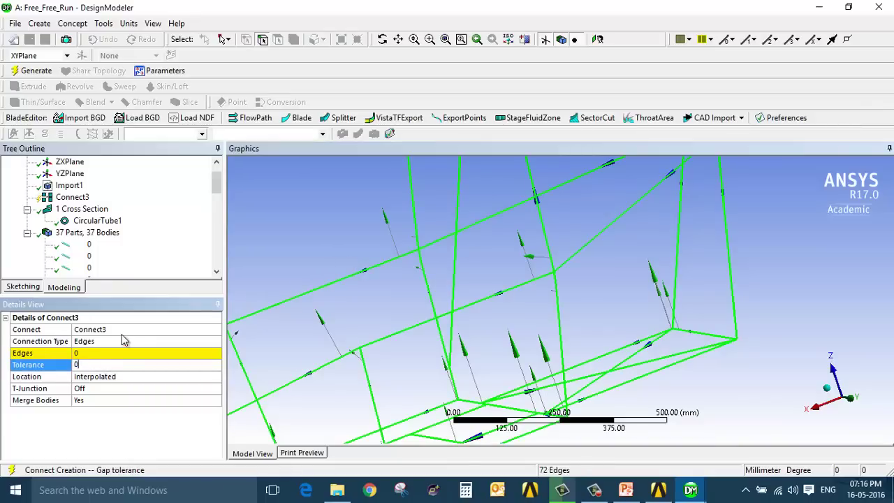
click(125, 353)
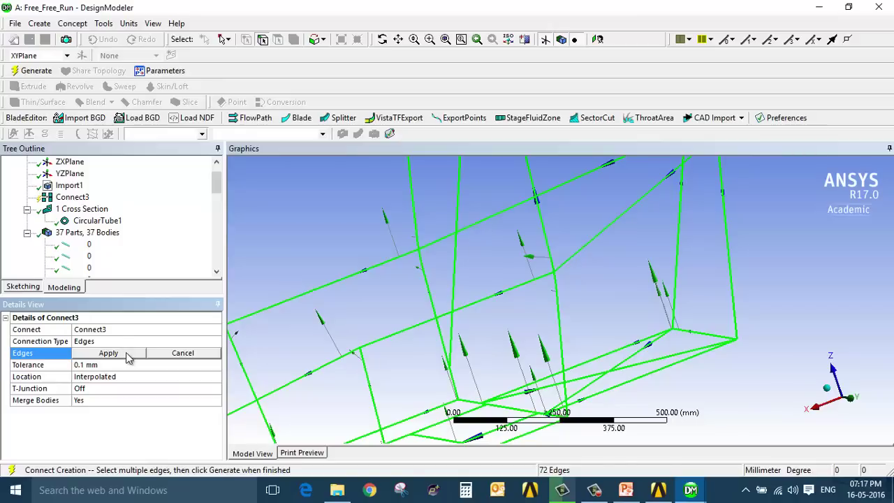
click(109, 353)
Set the Connect3 T-Junction option to Preserve Split-Edge, keep its location Interpolated, and generate the feature
click(158, 379)
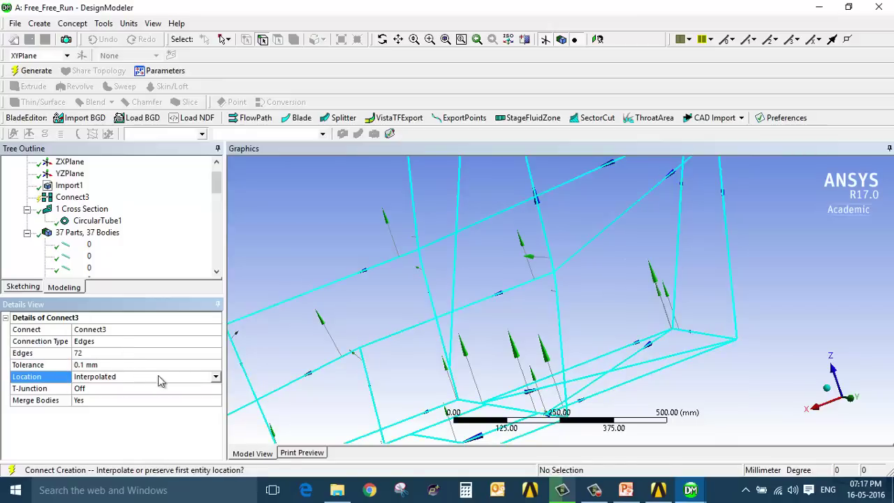
click(215, 377)
click(198, 388)
click(208, 389)
click(215, 388)
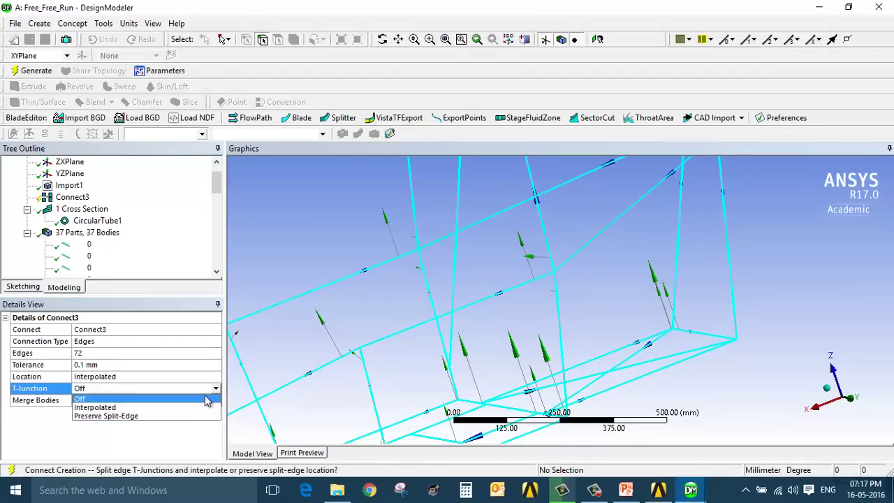
click(168, 417)
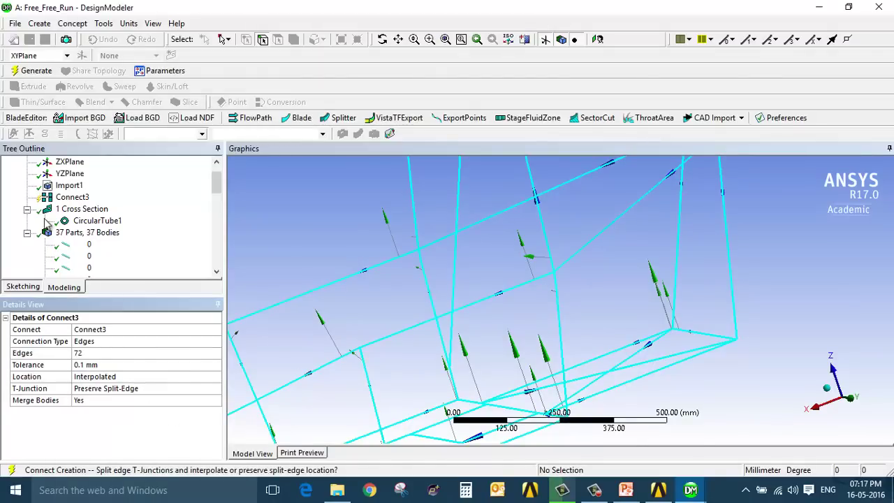
right_click(75, 201)
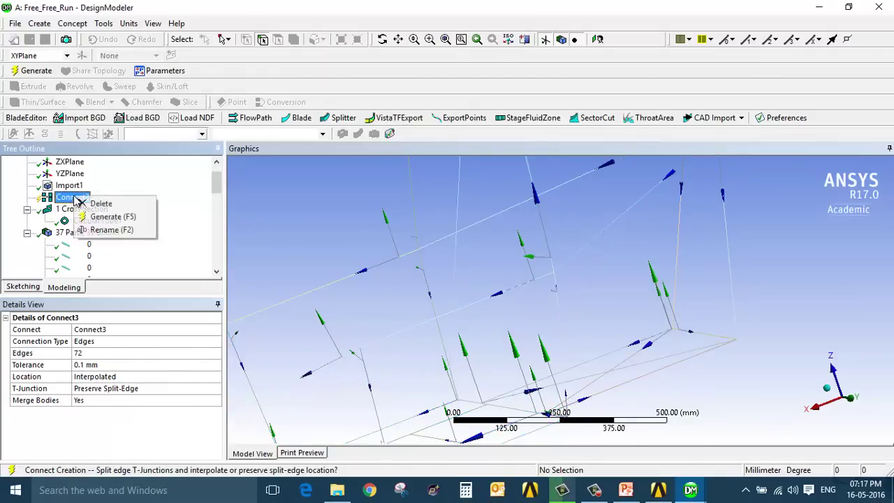
click(114, 216)
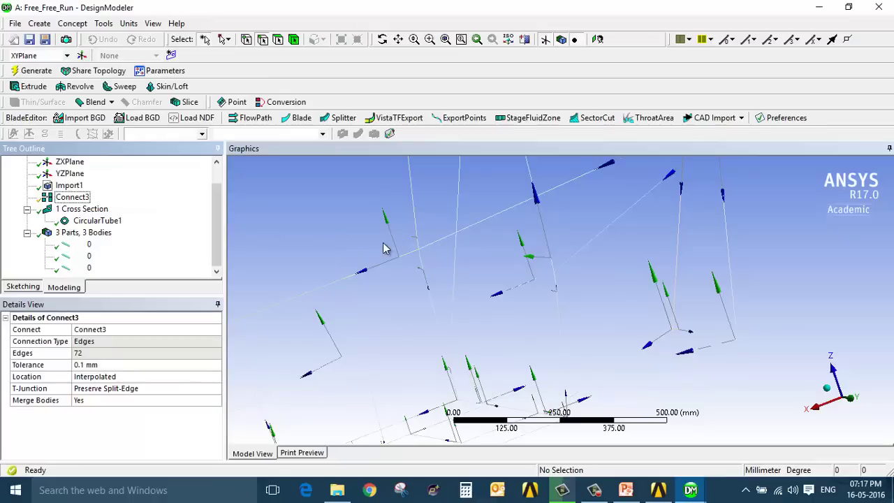
Check the joint at the side member's inner end and delete the Connect3 feature
scroll(535, 257, up, 5)
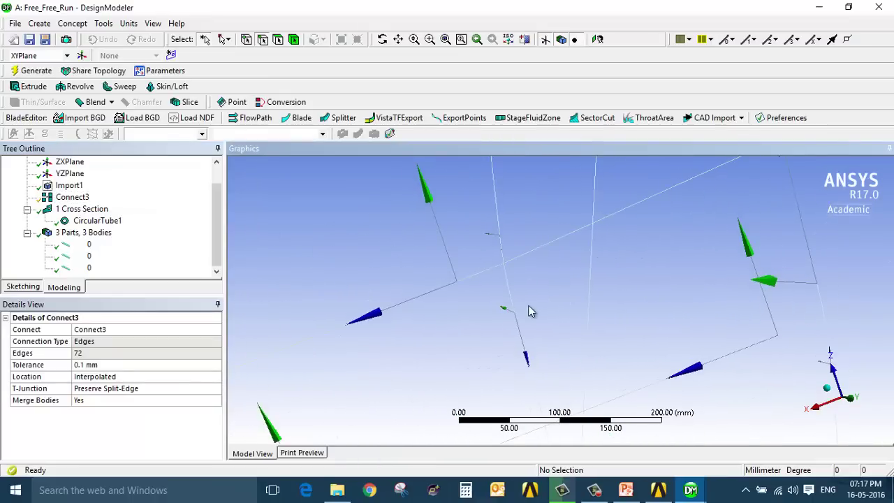
click(523, 259)
click(551, 267)
scroll(508, 259, up, 2)
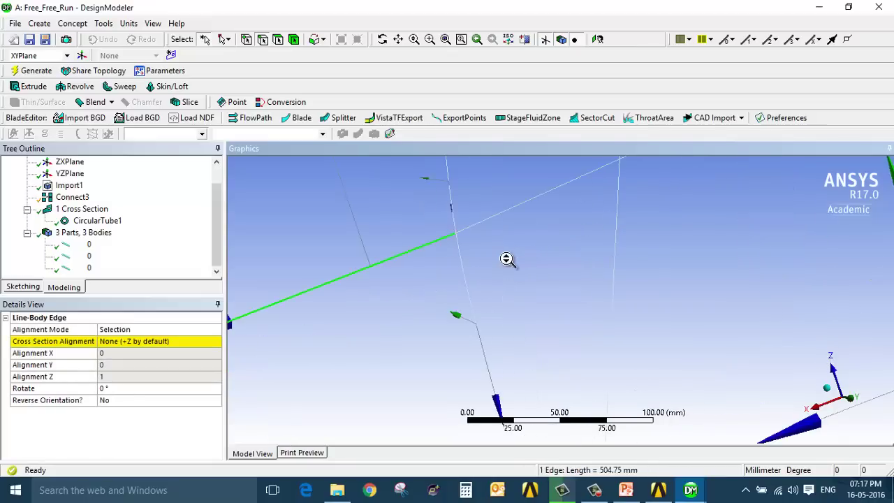
ctrl+middle_drag(507, 260, 491, 276)
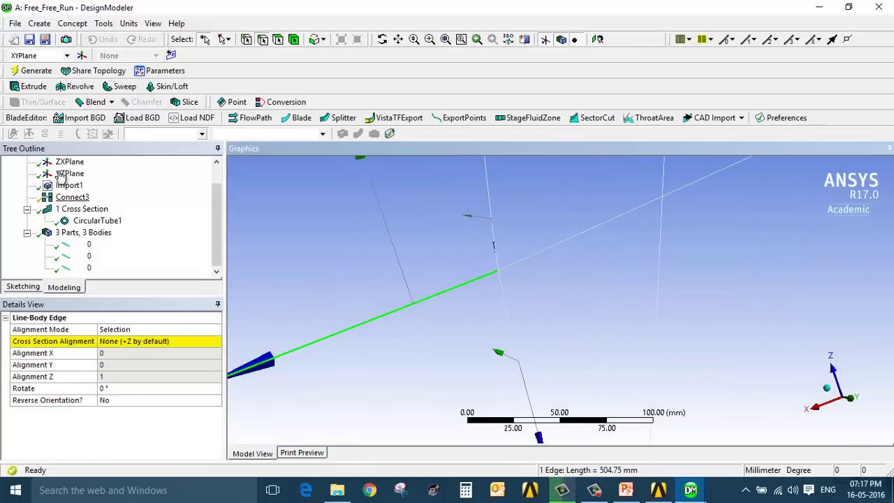
click(72, 197)
right_click(74, 197)
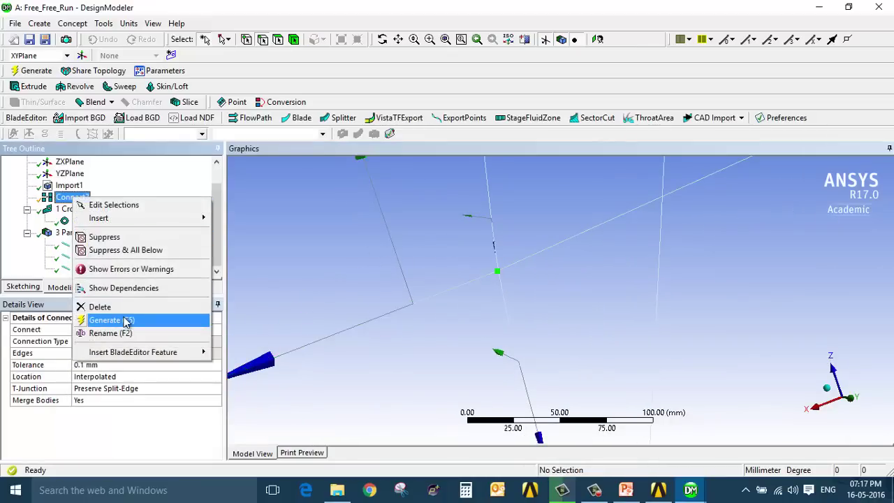
click(124, 307)
click(397, 294)
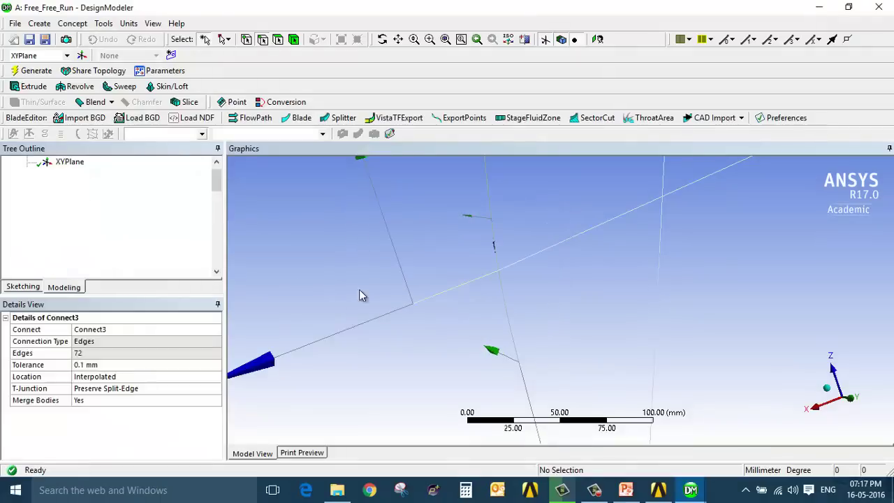
Switch the model units to meters and add a new Connect feature
click(129, 23)
click(147, 36)
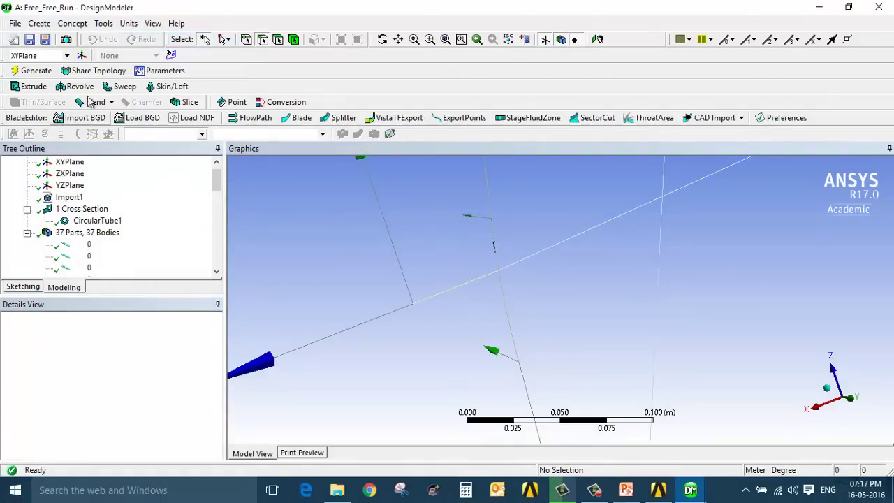
click(103, 23)
click(129, 241)
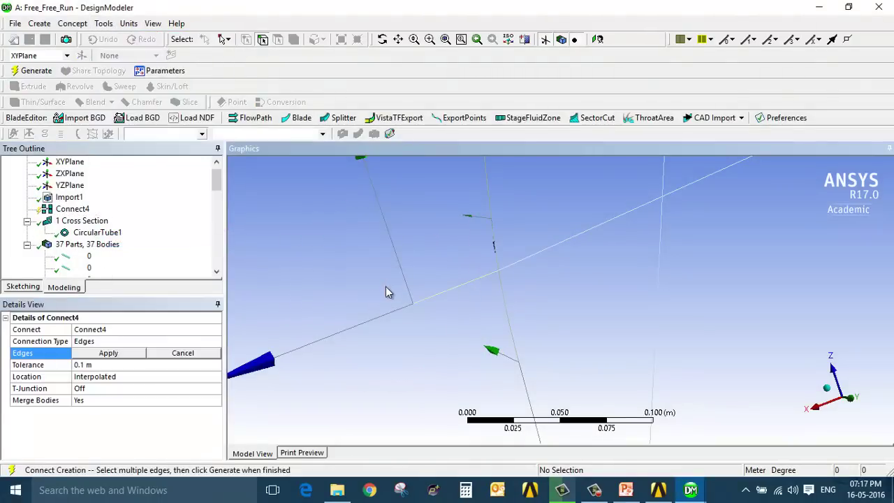
scroll(311, 316, down, 5)
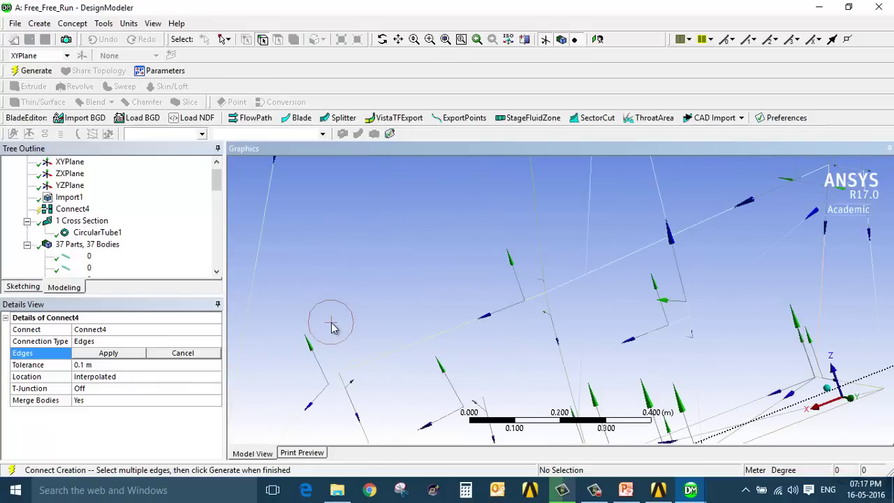
click(108, 353)
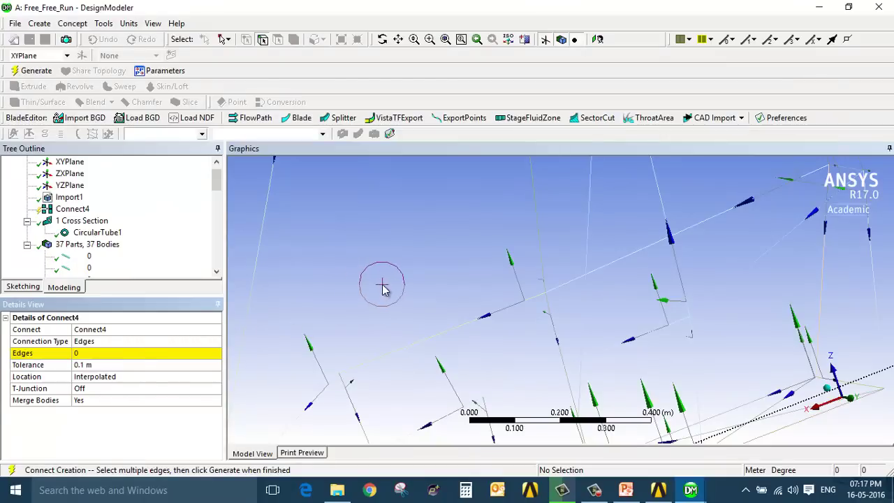
click(145, 355)
click(144, 357)
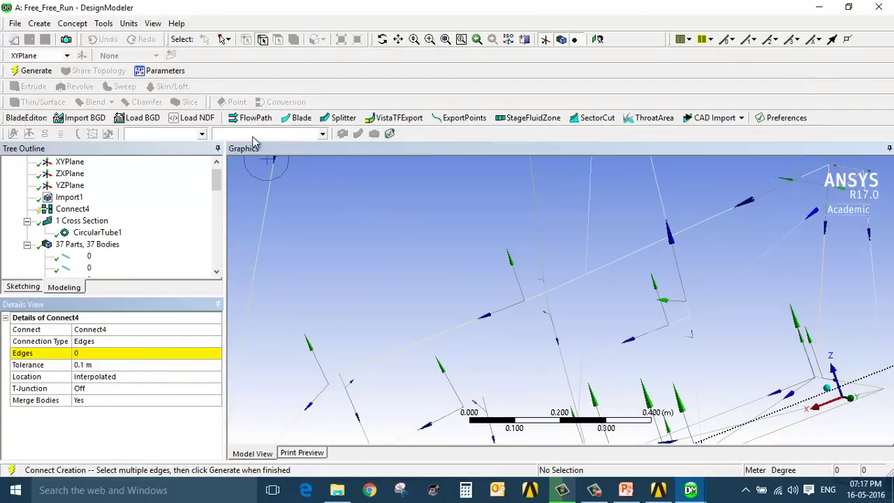
click(469, 321)
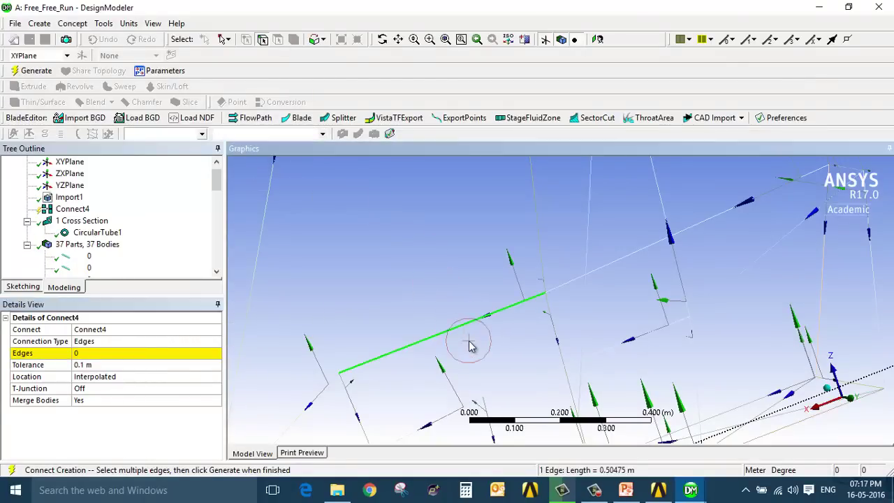
scroll(470, 347, up, 2)
scroll(469, 347, down, 5)
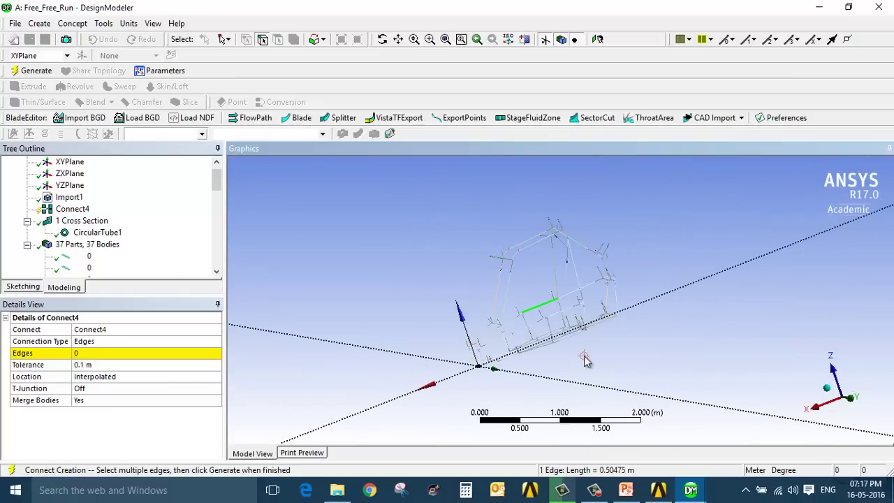
click(112, 219)
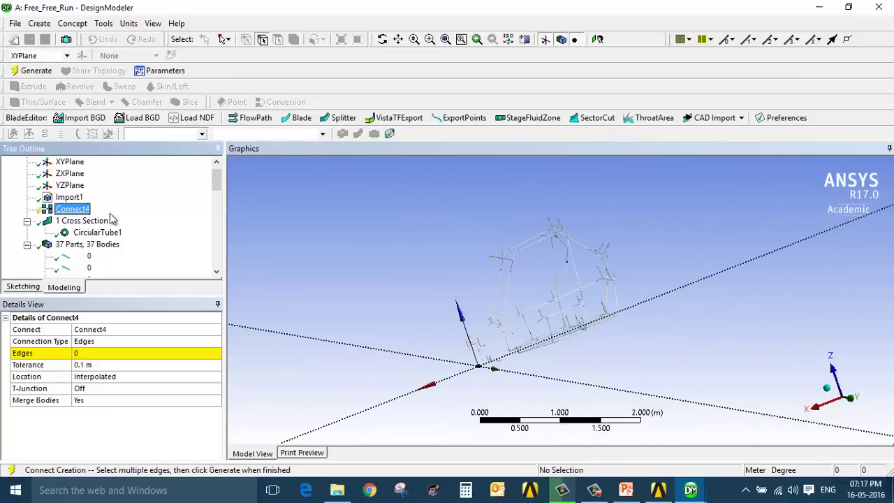
drag(662, 370, 343, 218)
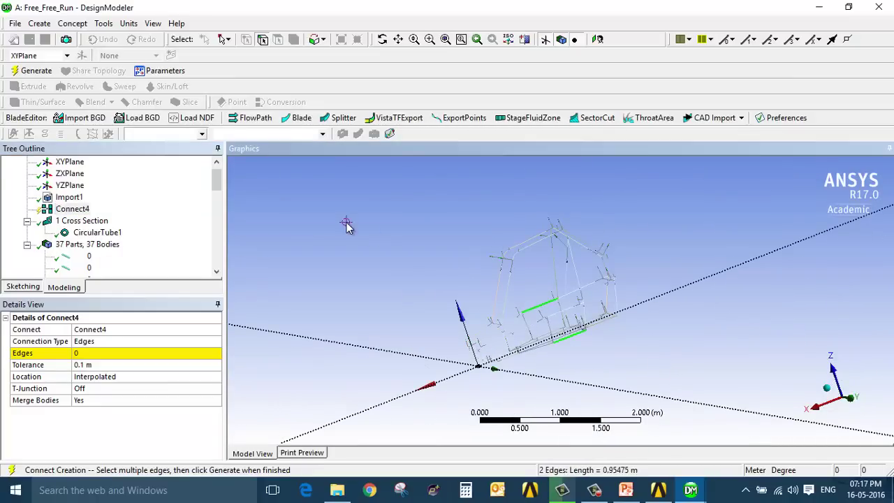
Box-select the whole roll cage and assign all its edges to the Connect4 feature
click(227, 40)
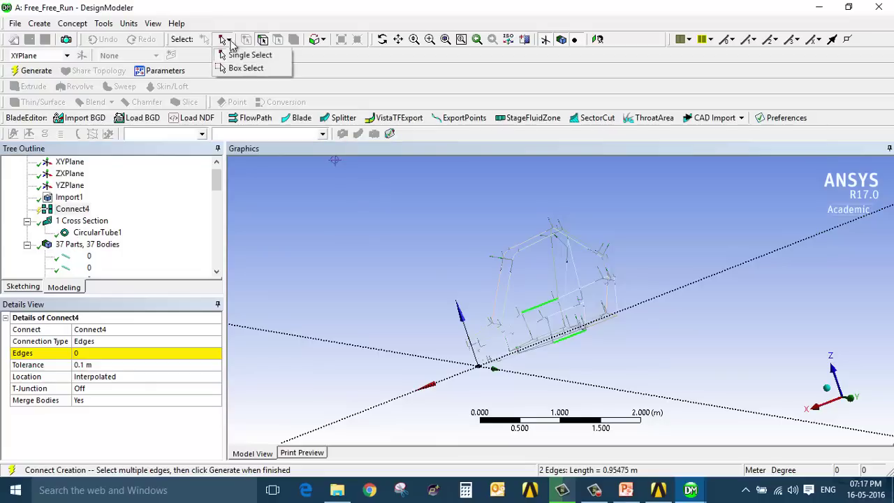
click(244, 68)
drag(378, 187, 720, 411)
click(100, 353)
click(105, 353)
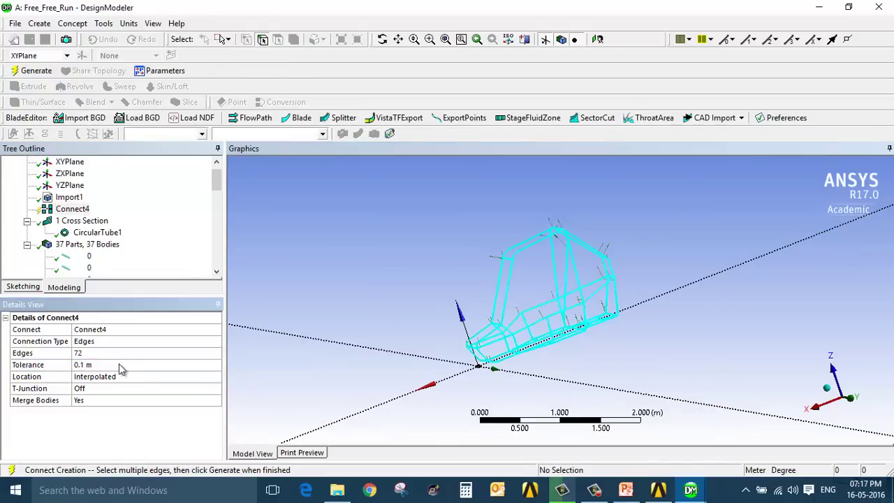
Set the Connect4 tolerance to 0.01 m and its T-Junction to Preserve Split-Edge, and generate the feature
click(120, 364)
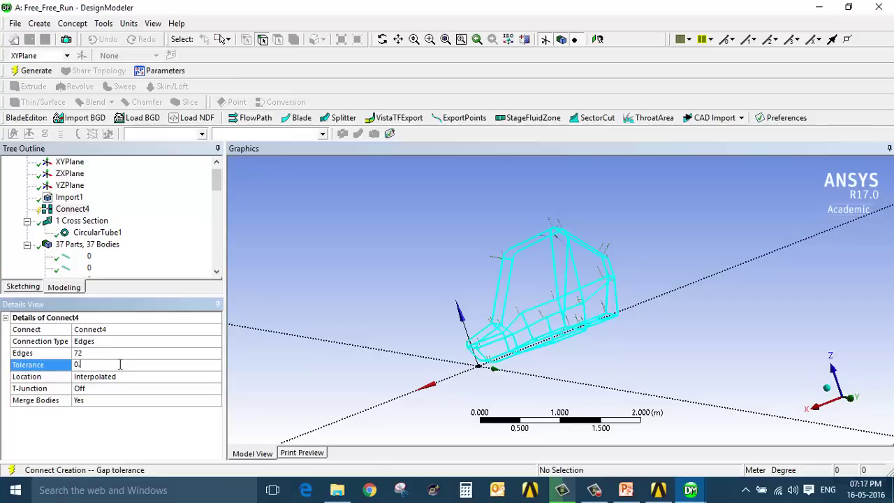
click(120, 377)
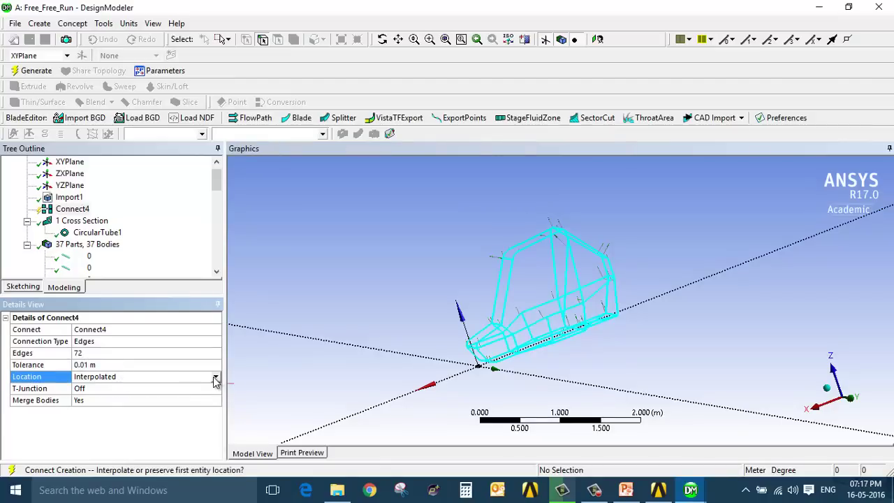
click(216, 376)
click(174, 388)
click(183, 389)
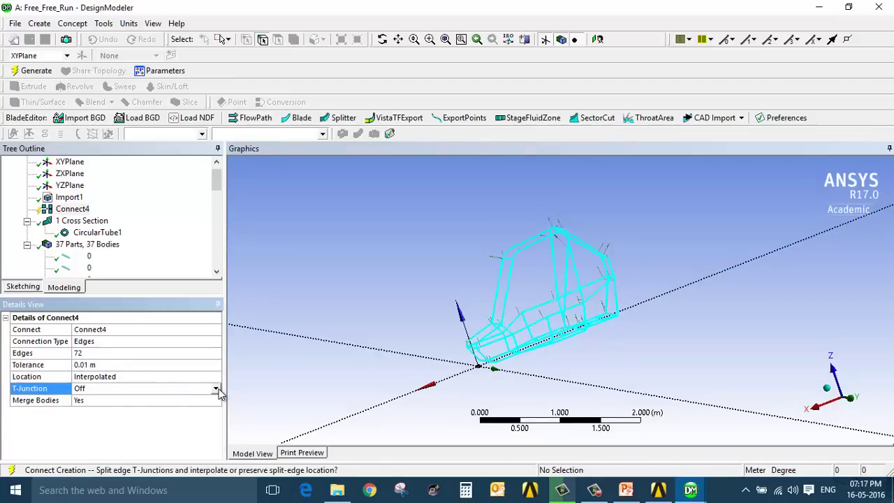
click(216, 389)
click(159, 417)
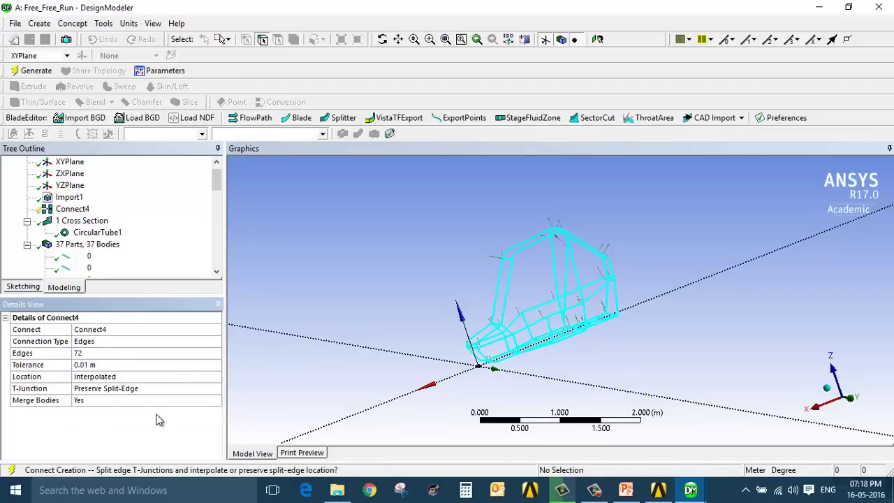
click(67, 211)
right_click(68, 211)
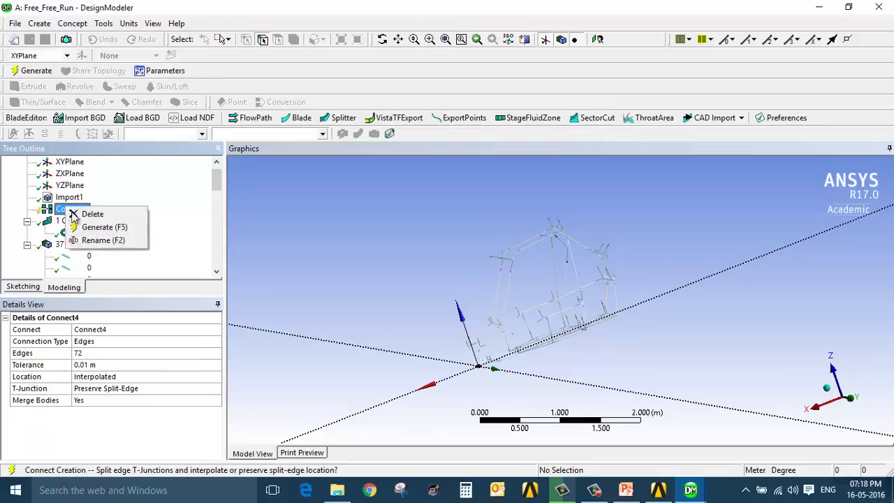
click(99, 226)
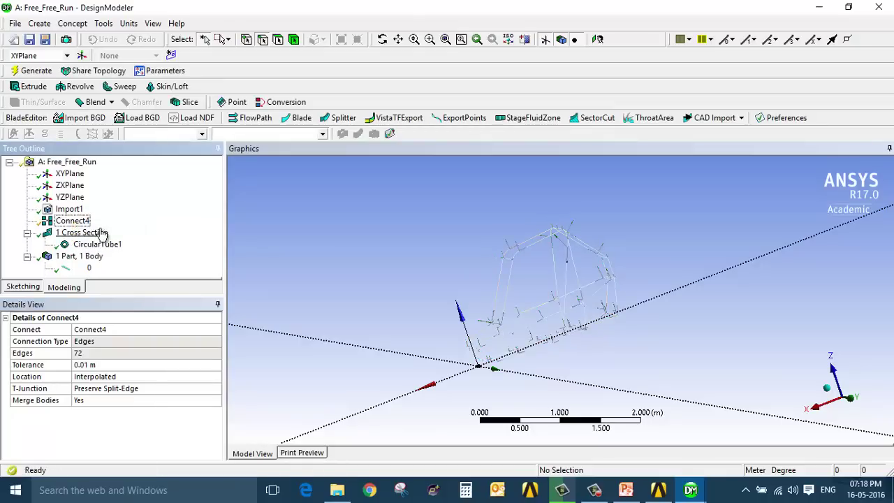
Select the roll cage line body and inspect its connectivity from several angles
middle_drag(589, 356, 38, 273)
click(83, 269)
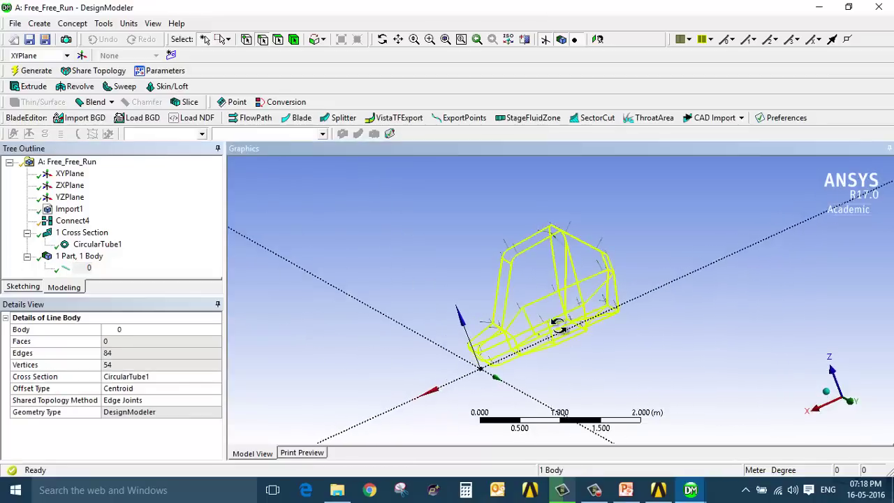
middle_drag(503, 392, 535, 261)
scroll(489, 335, up, 3)
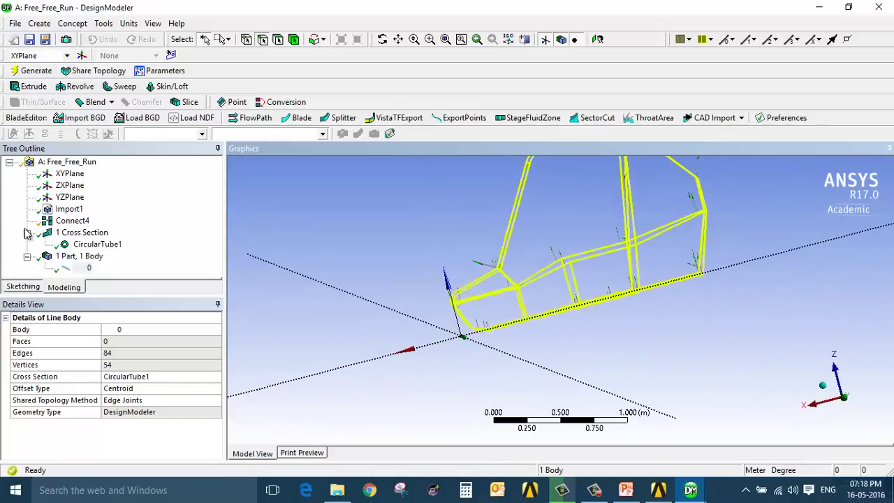
Check the connection points of the Connect4 feature around the roll cage and select the combined line body
click(72, 221)
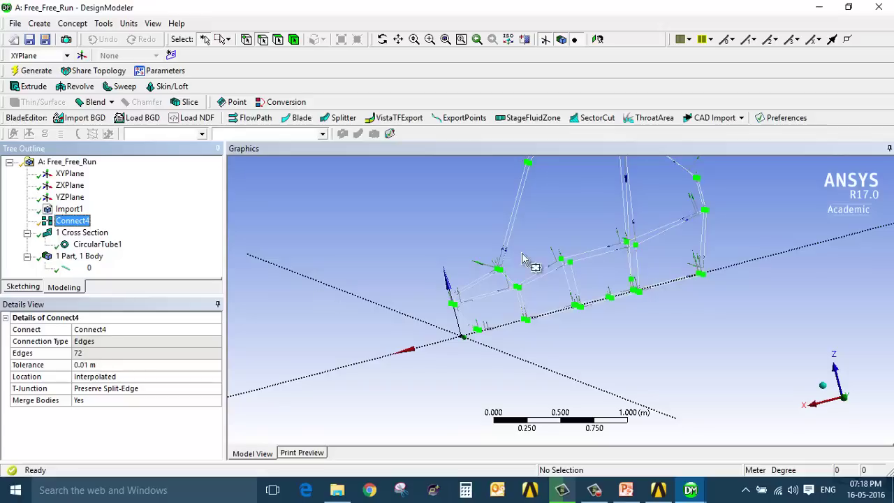
middle_drag(552, 311, 522, 328)
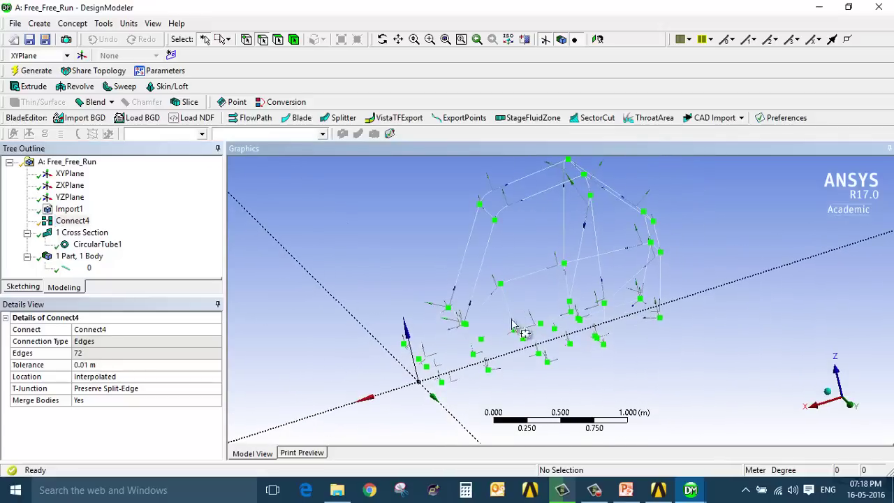
click(84, 268)
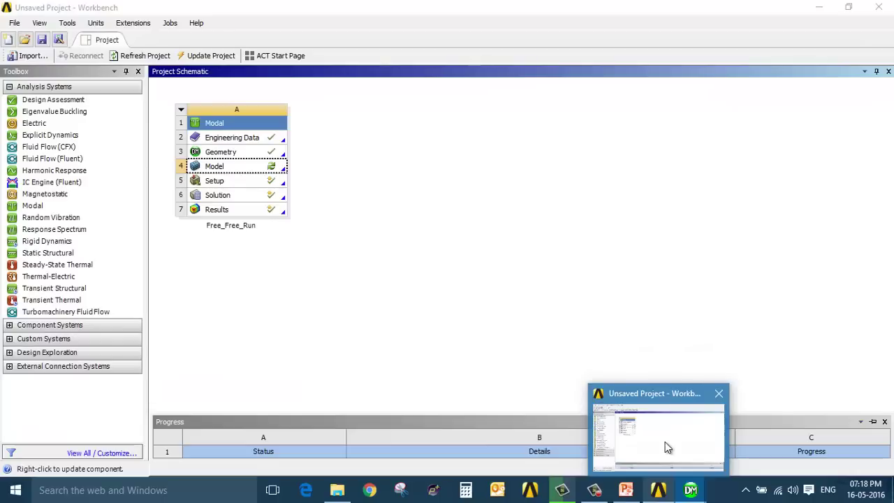
Switch to the Workbench project and reopen the Model cell of Free_Free_Run, accepting the re-read of upstream data
click(665, 444)
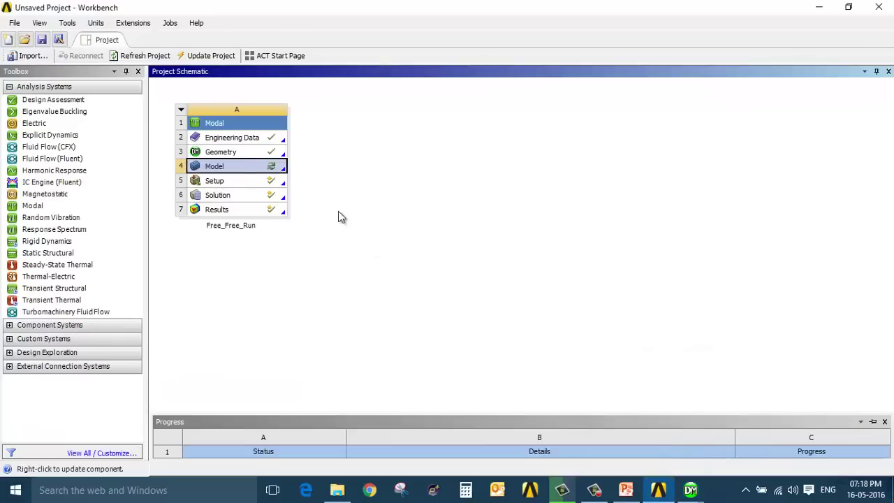
mouse_move(690, 490)
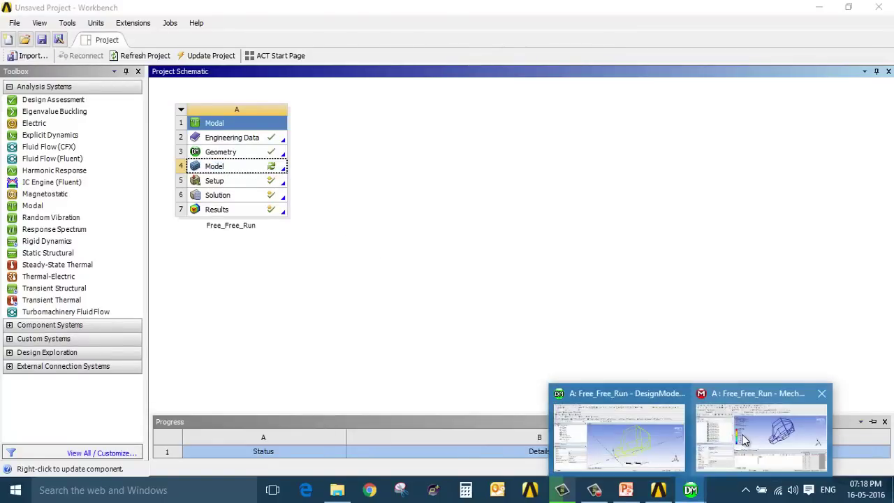
click(776, 433)
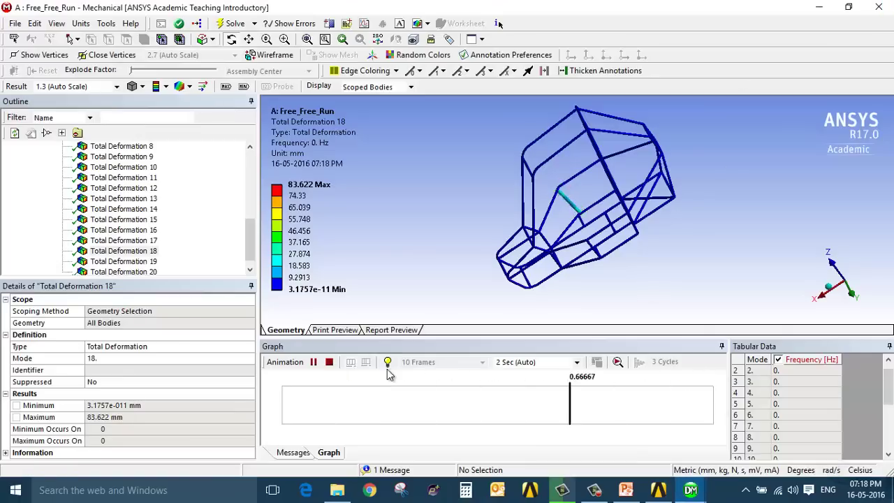
key(alt+Tab)
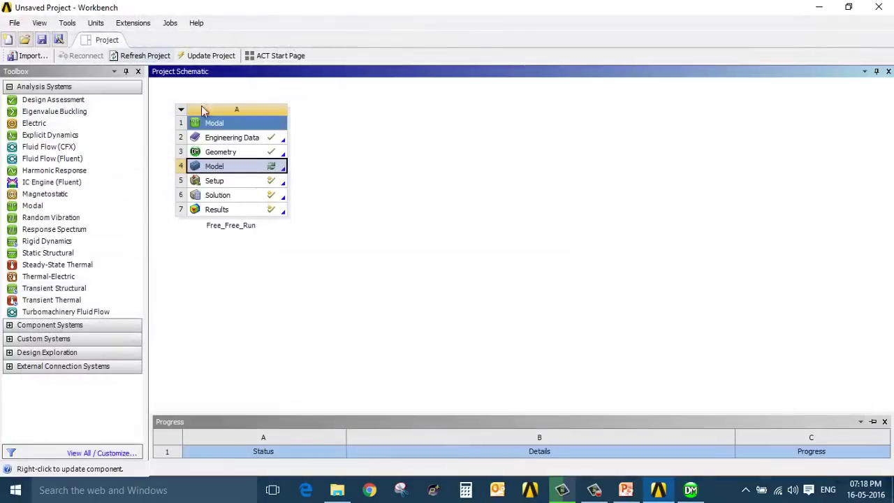
double_click(243, 171)
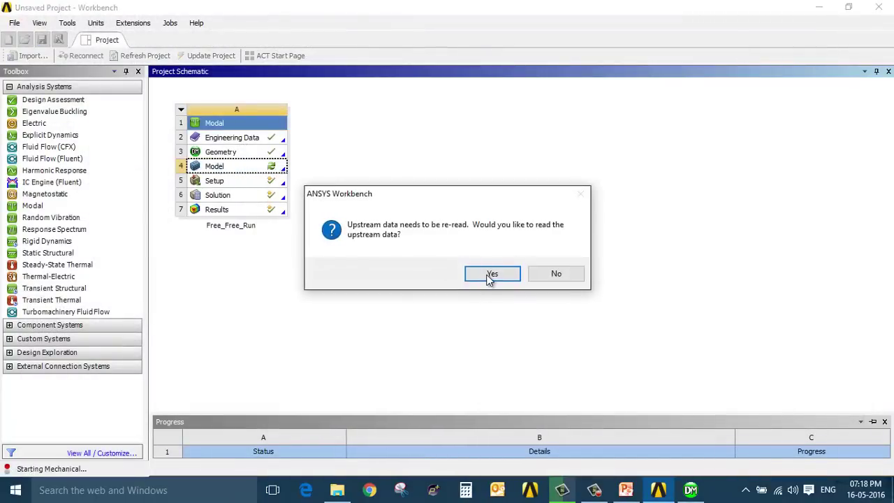
click(494, 274)
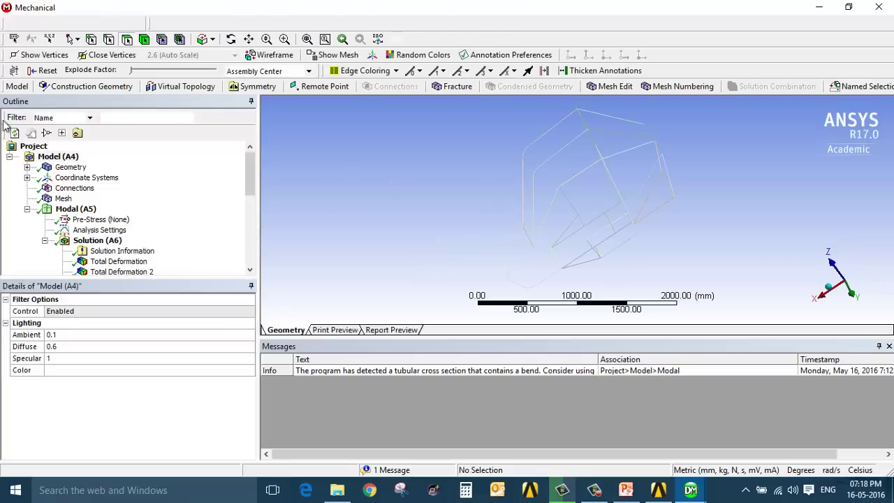
Refresh all data in Mechanical to bring in the connected roll cage geometry
click(15, 23)
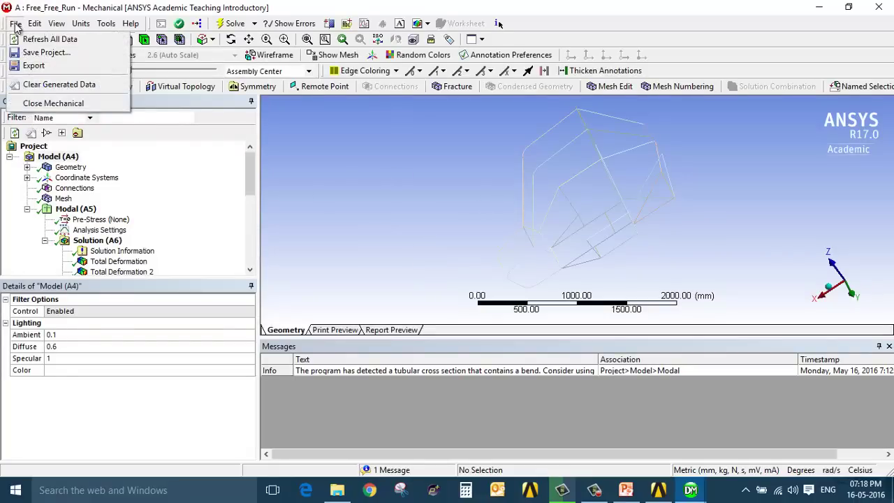
click(15, 24)
click(15, 24)
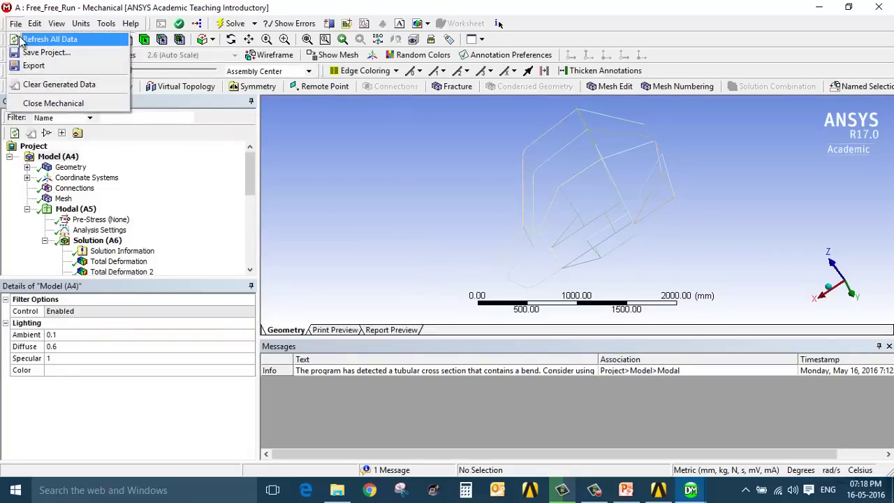
click(21, 39)
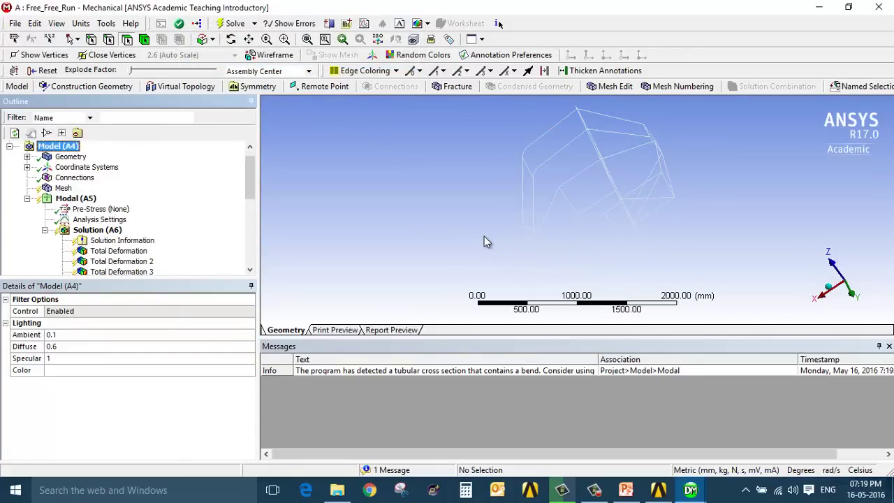
Examine the refreshed roll cage line body's definition, material assignment and mass and cross-section properties
middle_drag(484, 238, 342, 201)
click(28, 156)
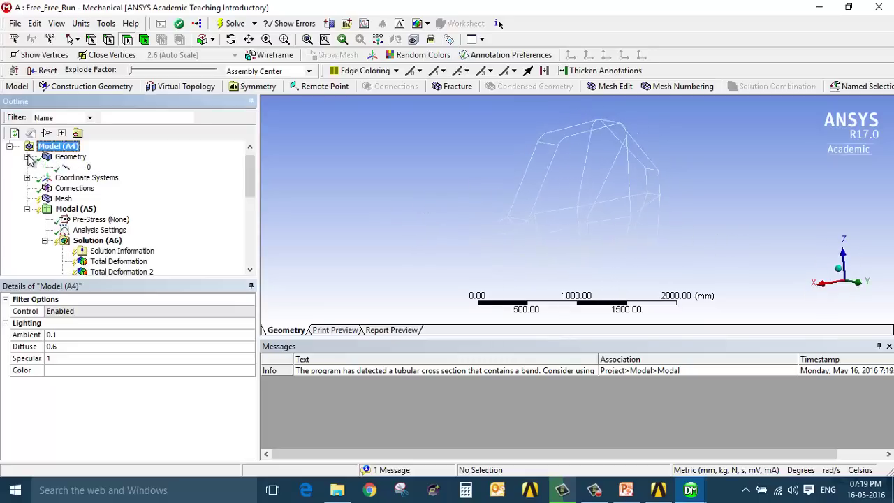
click(82, 168)
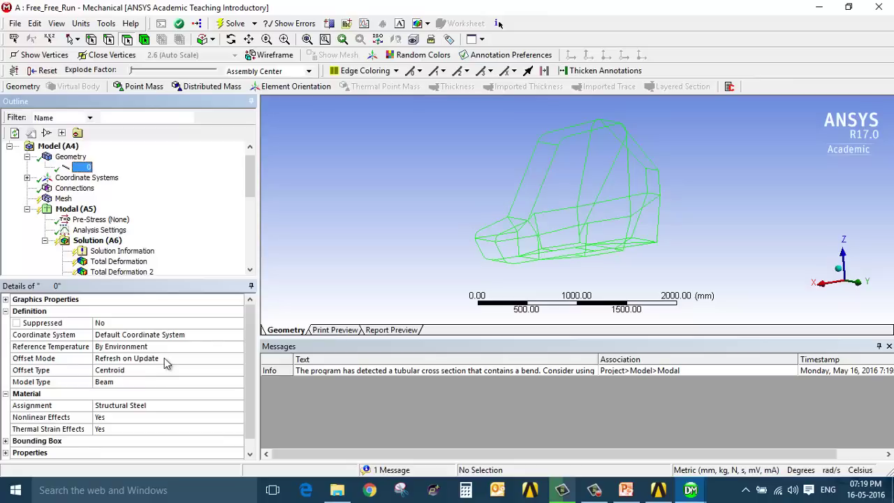
scroll(164, 358, down, 1)
scroll(164, 358, up, 1)
scroll(164, 357, down, 1)
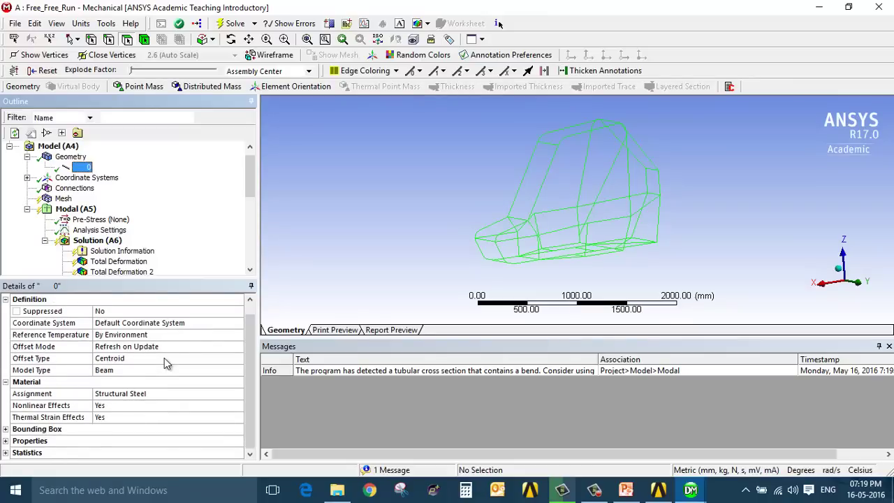
scroll(165, 358, up, 1)
scroll(164, 358, down, 1)
click(6, 441)
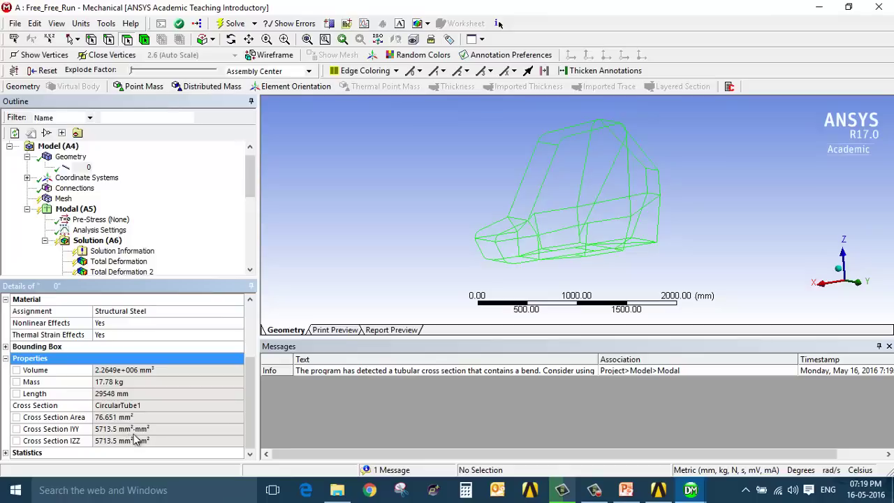
Review the mesh sizing settings and generate the roll cage mesh with the 10 mm element size
click(64, 198)
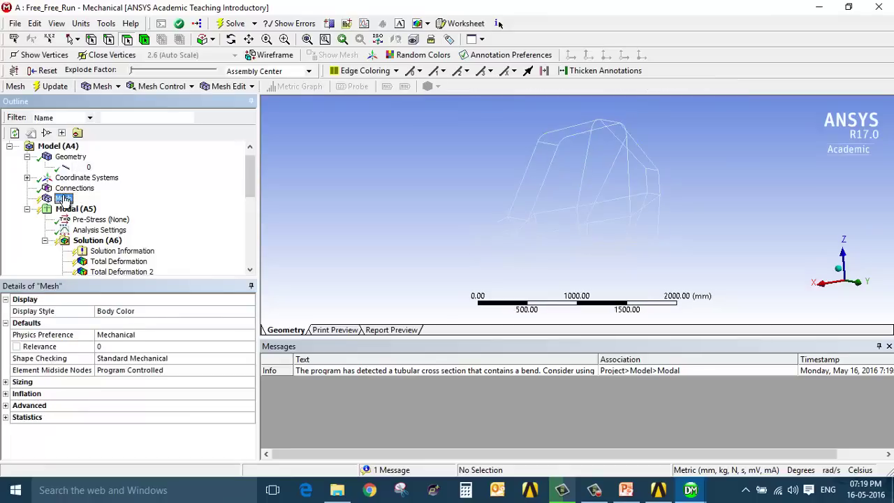
click(27, 178)
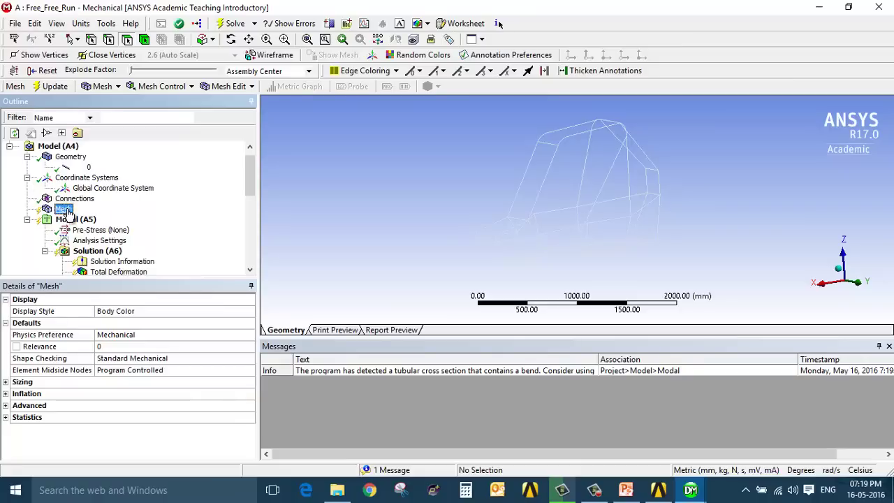
click(5, 382)
click(133, 394)
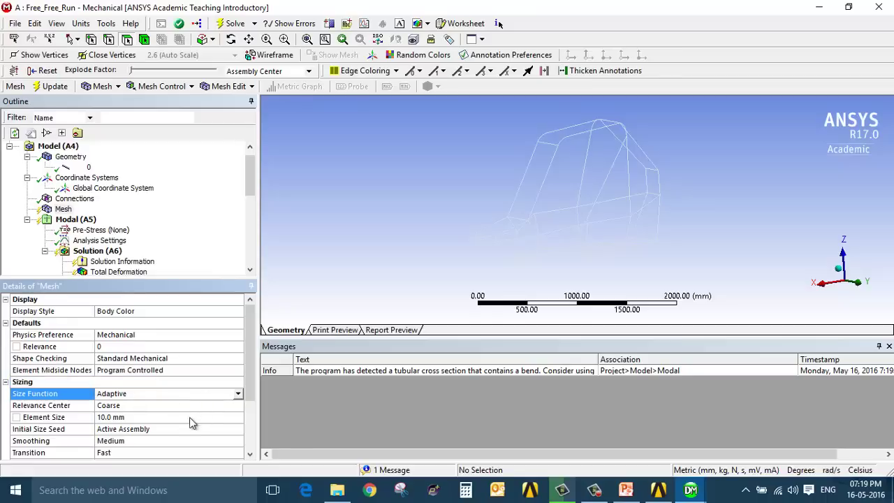
scroll(189, 424, down, 3)
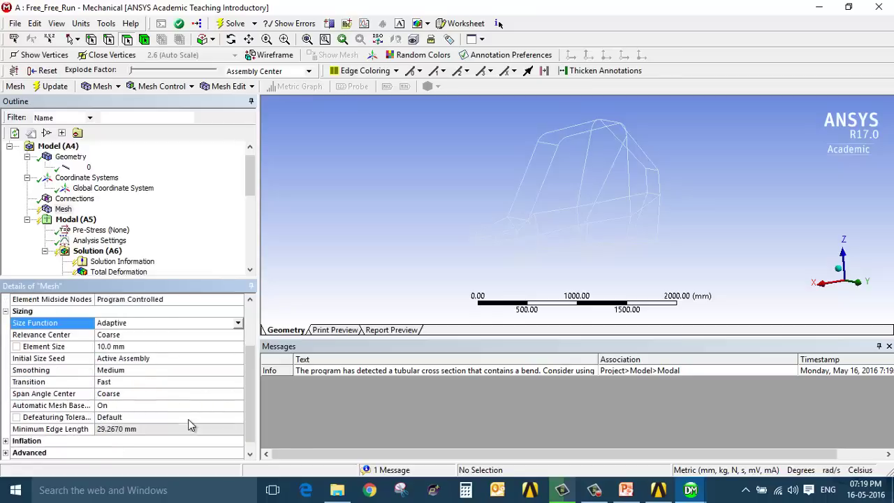
click(63, 208)
right_click(67, 209)
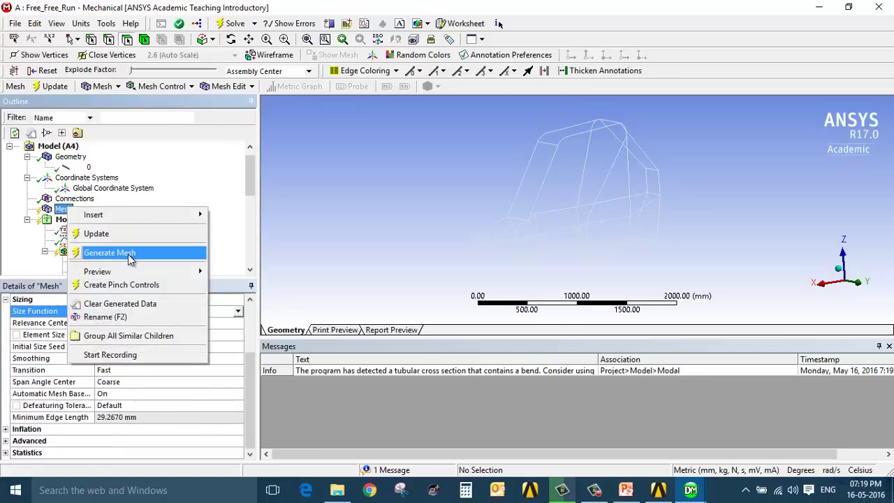
click(130, 253)
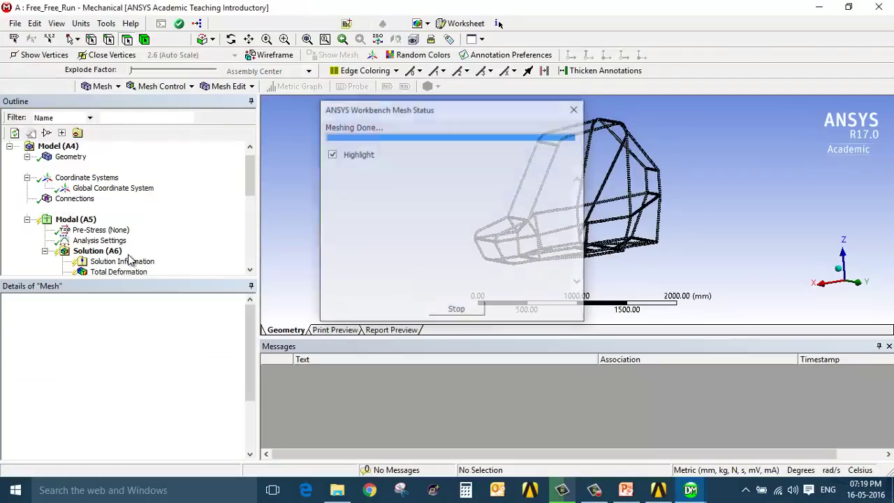
Inspect the generated beam mesh closely along the tubes and at the joints of the roll cage
scroll(496, 244, up, 5)
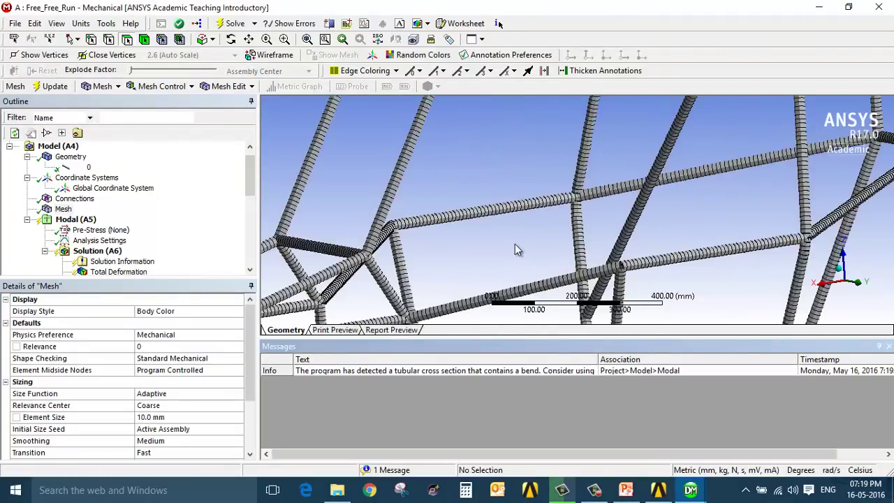
scroll(492, 252, down, 2)
scroll(489, 259, up, 6)
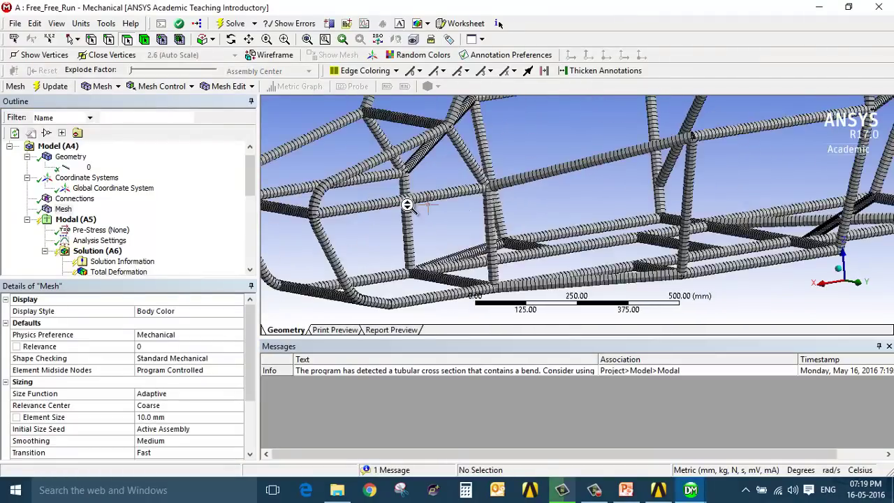
scroll(662, 194, down, 6)
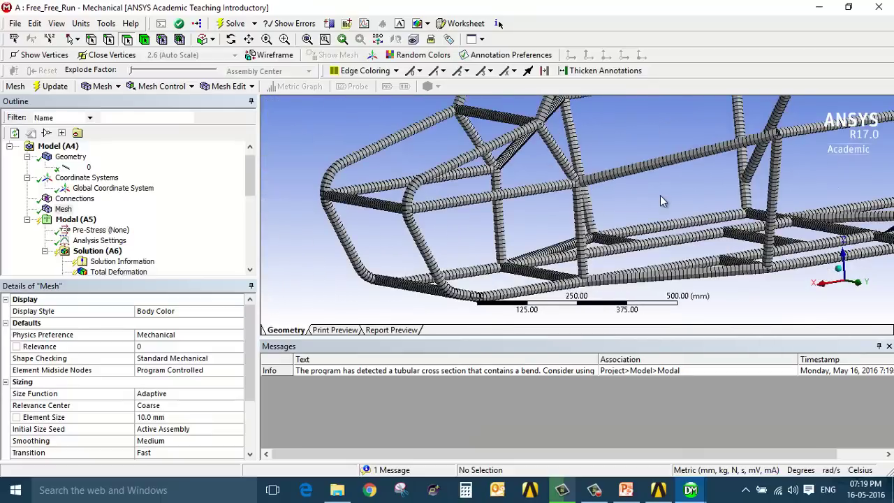
scroll(596, 256, down, 3)
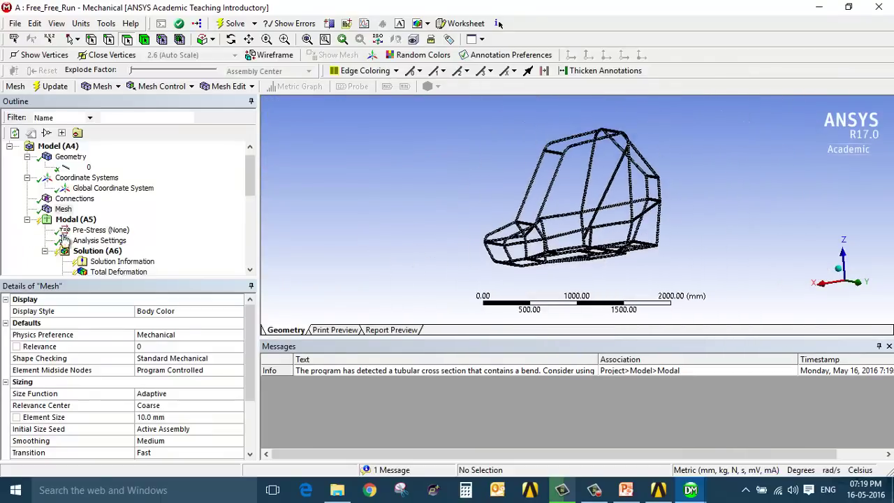
Check the maximum modes and search range in the analysis settings, and solve the modal analysis again
click(100, 241)
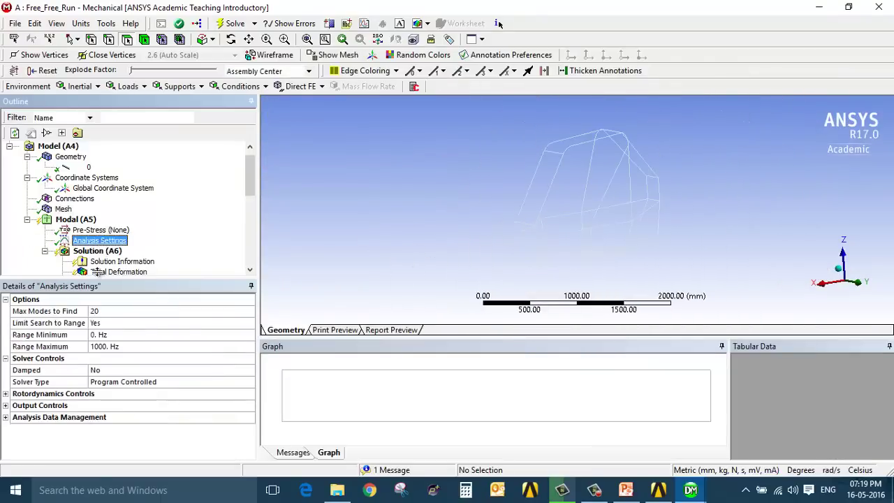
click(111, 310)
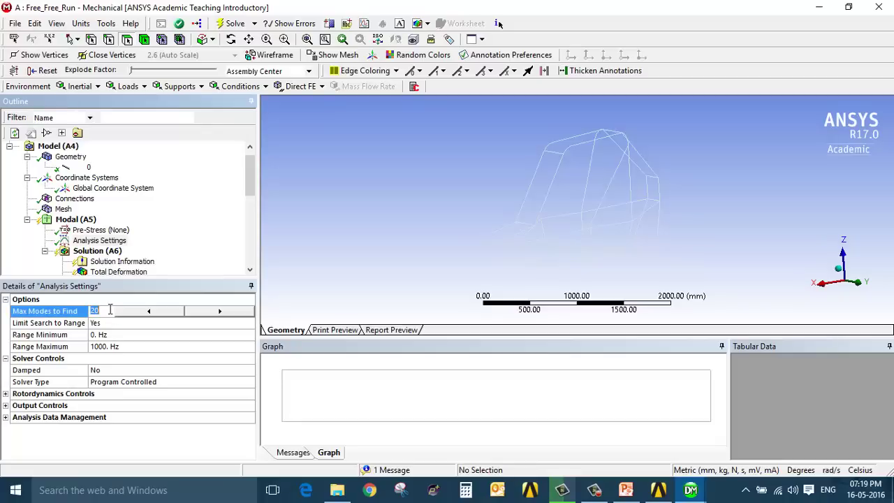
click(110, 325)
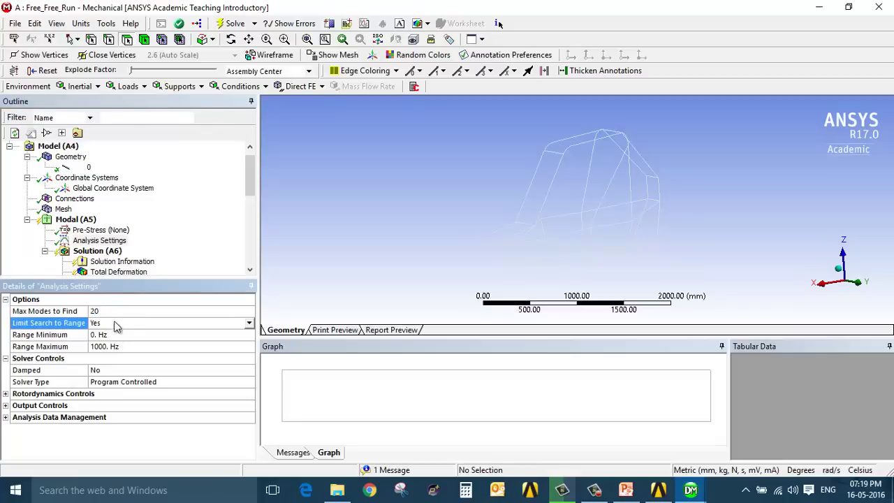
scroll(128, 252, down, 5)
scroll(127, 231, up, 5)
scroll(117, 243, down, 2)
click(98, 200)
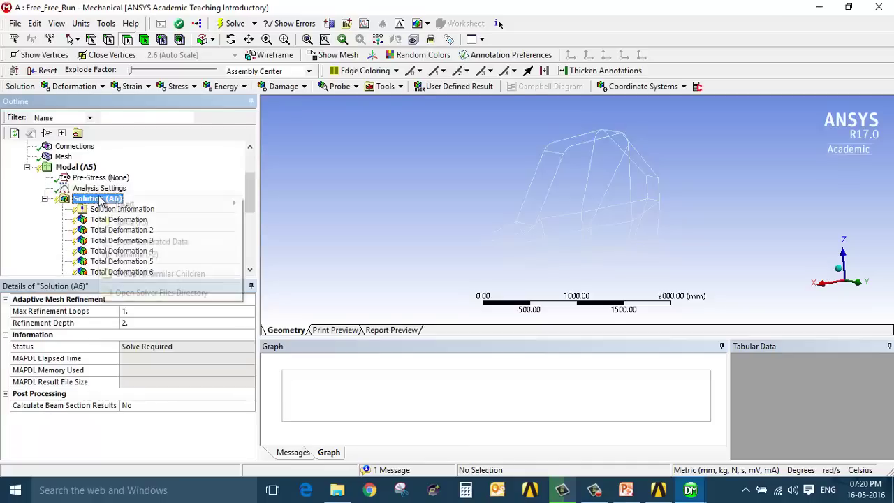
right_click(99, 200)
click(122, 222)
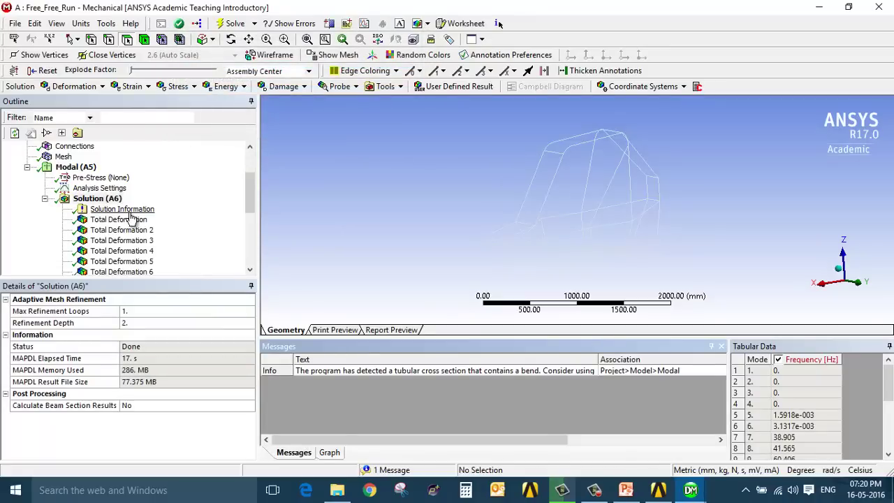
Display the Total Deformation 2 and Total Deformation 4 results and animate their mode shapes
click(129, 219)
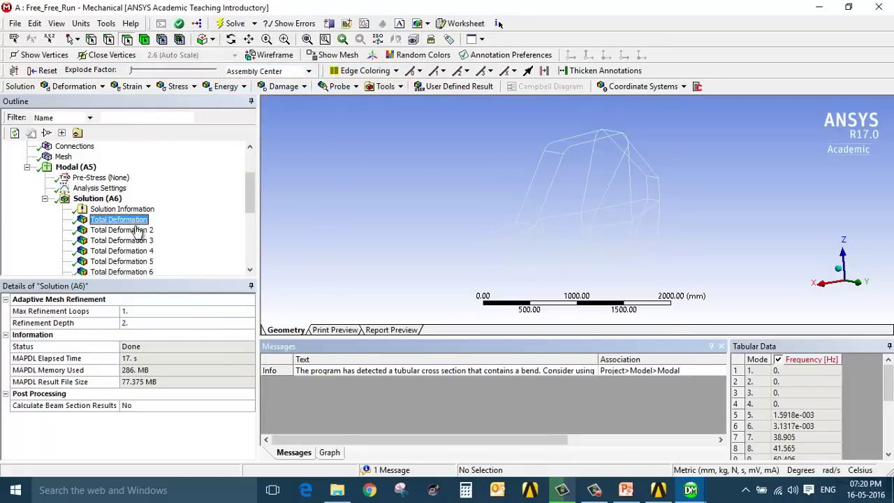
click(138, 231)
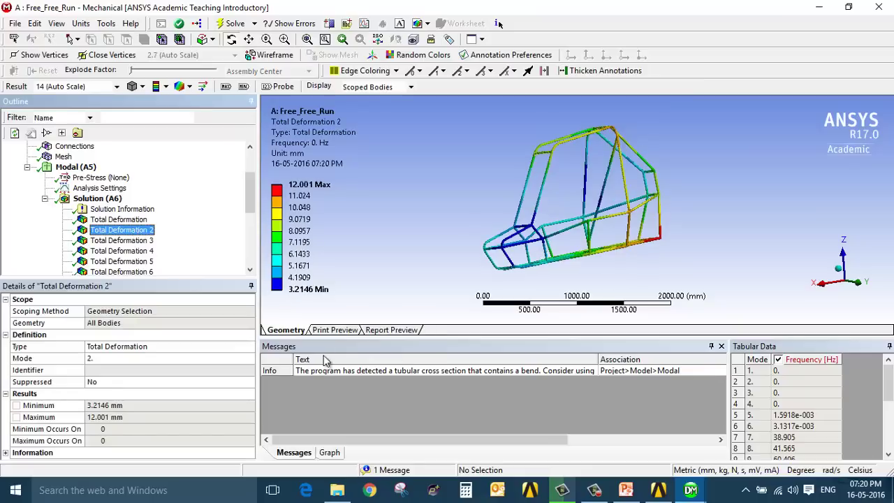
click(329, 452)
click(314, 362)
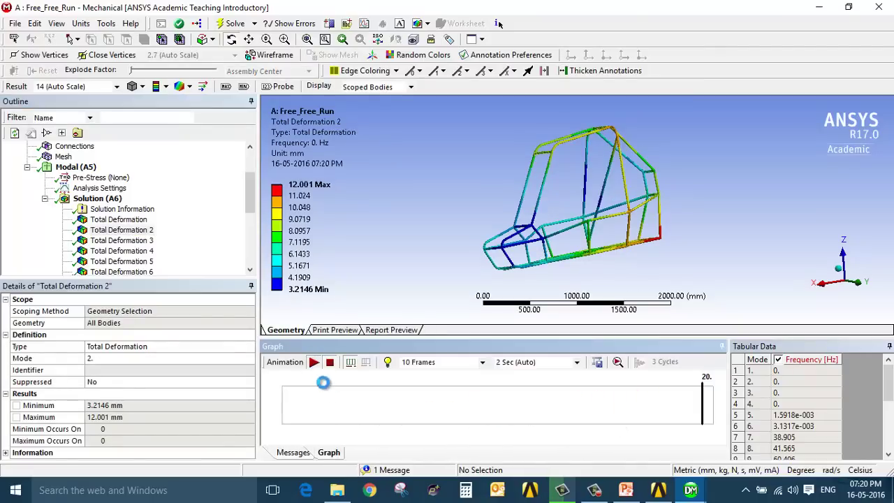
click(132, 251)
click(314, 363)
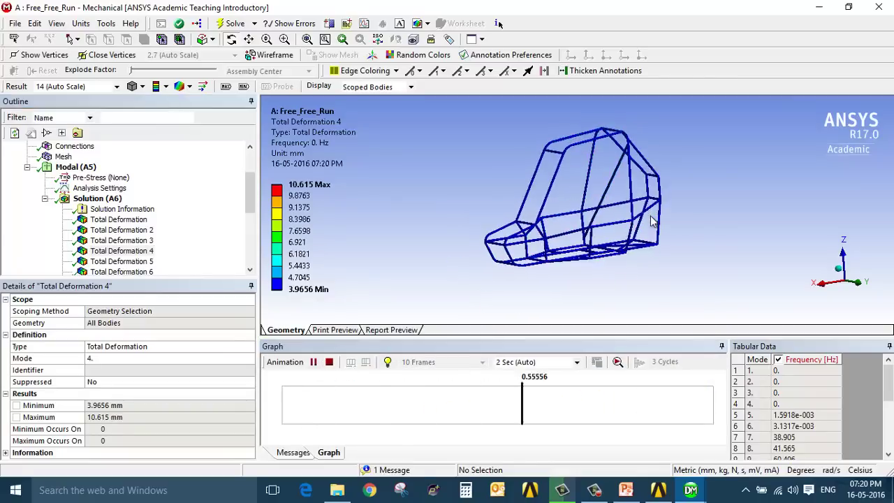
View the Total Deformation 4 animation from other angles, and display and animate the Total Deformation 16 mode shape
drag(643, 227, 604, 239)
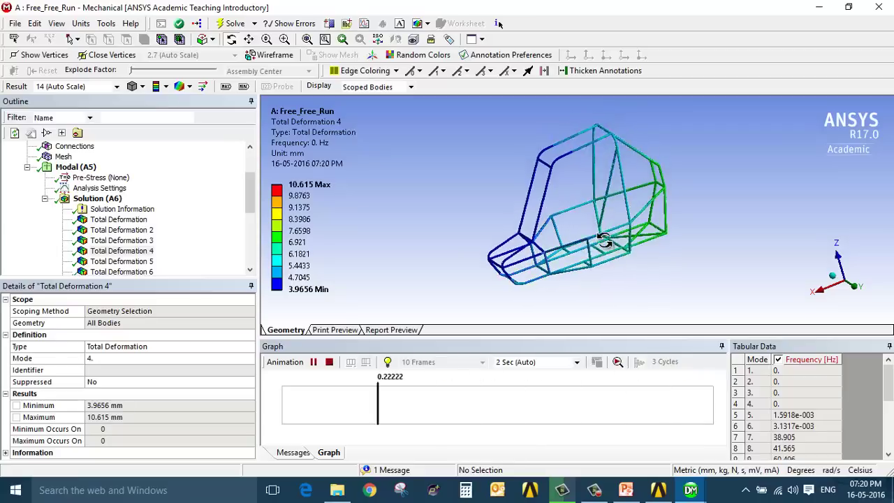
drag(604, 239, 490, 269)
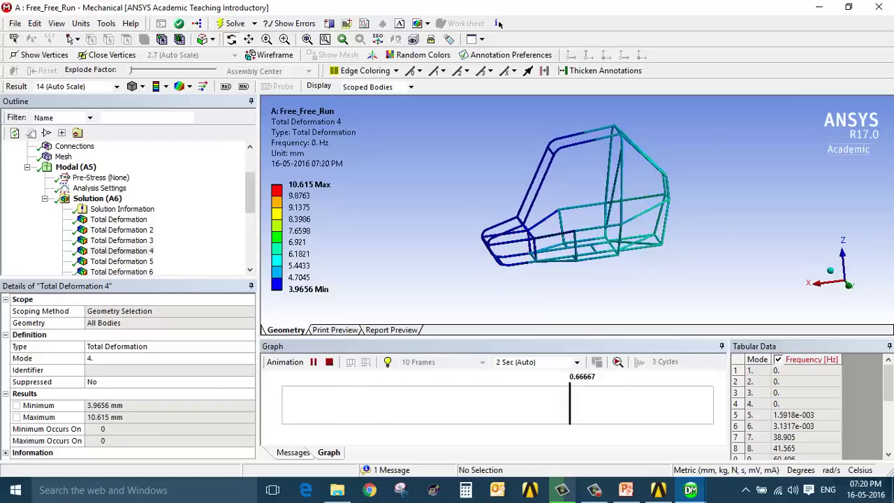
scroll(133, 256, down, 5)
click(123, 220)
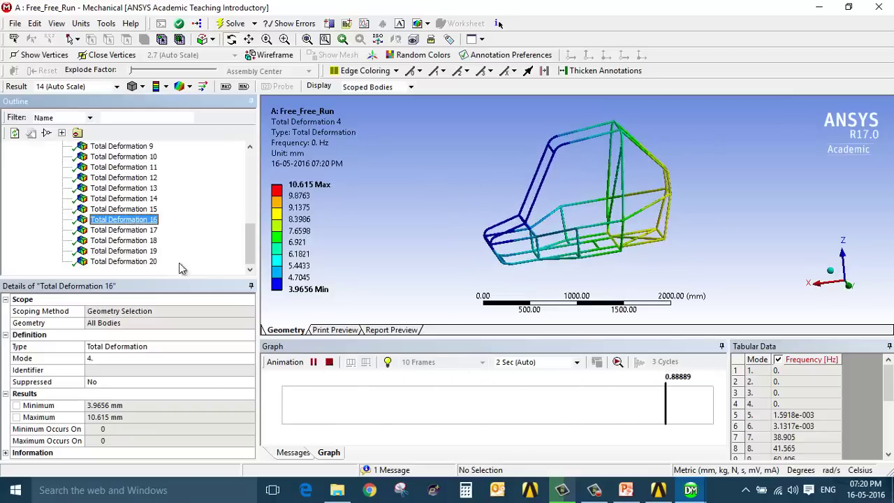
click(316, 363)
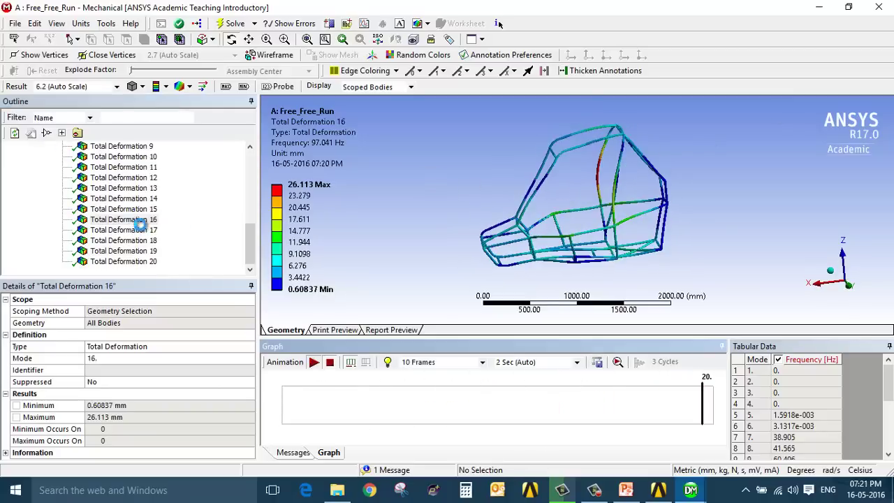
drag(657, 219, 598, 289)
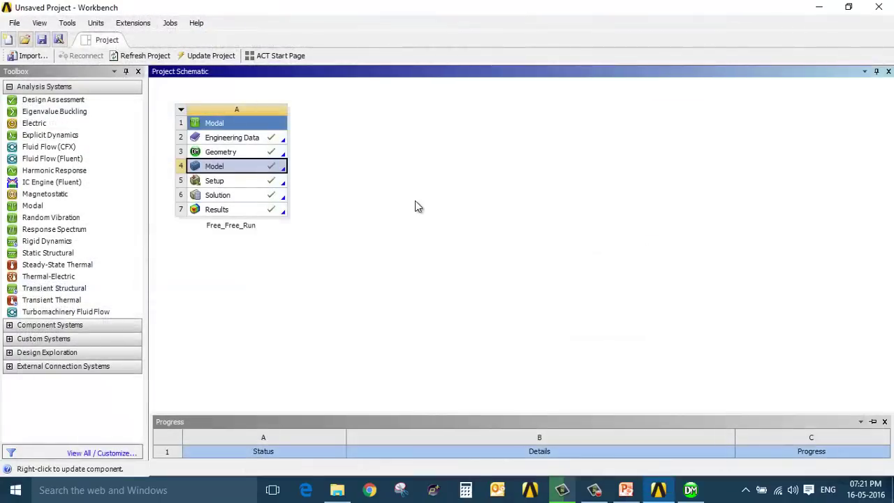
Close the DesignModeler geometry editor and add a separate Static Structural system named Front_impact_Analysis to the project schematic
click(692, 488)
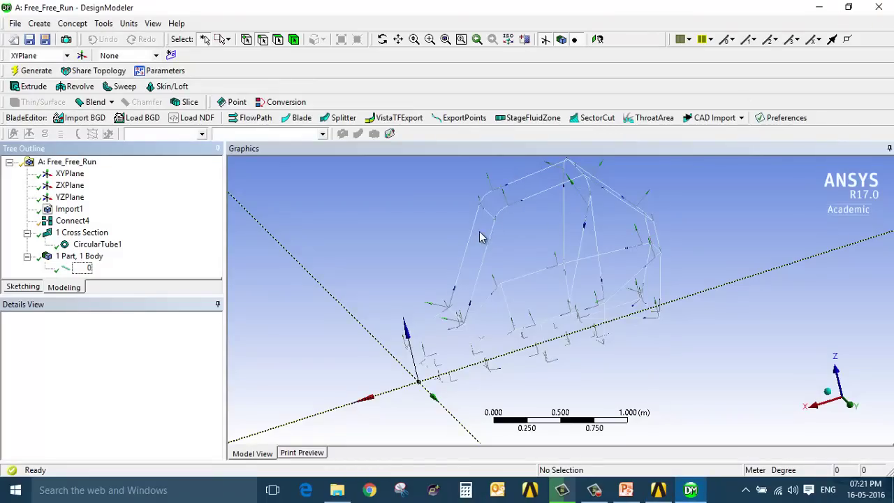
key(alt+F4)
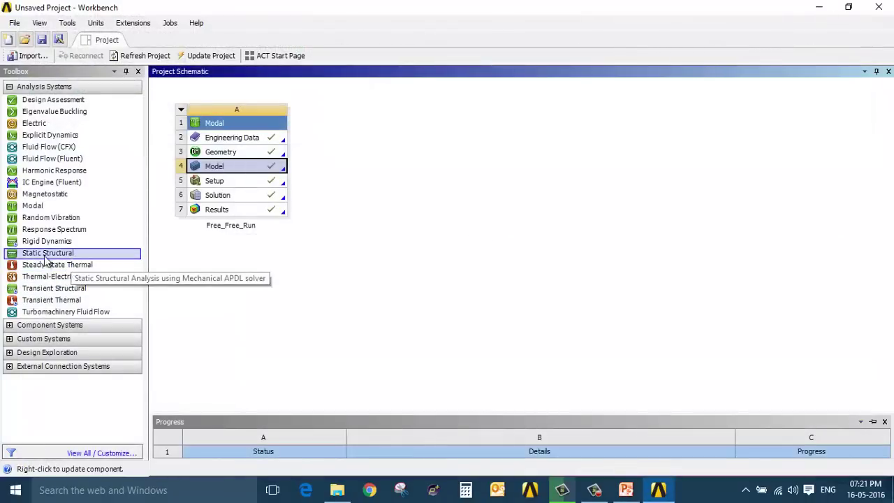
drag(46, 260, 359, 166)
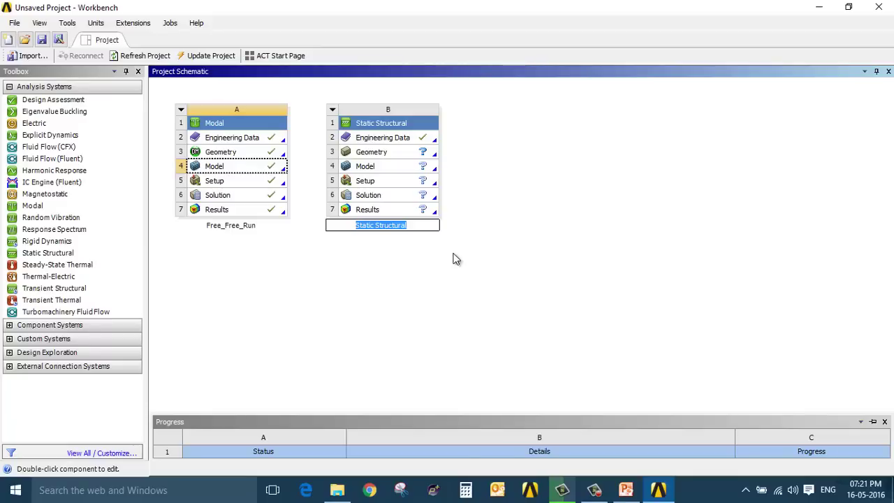
text(Front_impact_A)
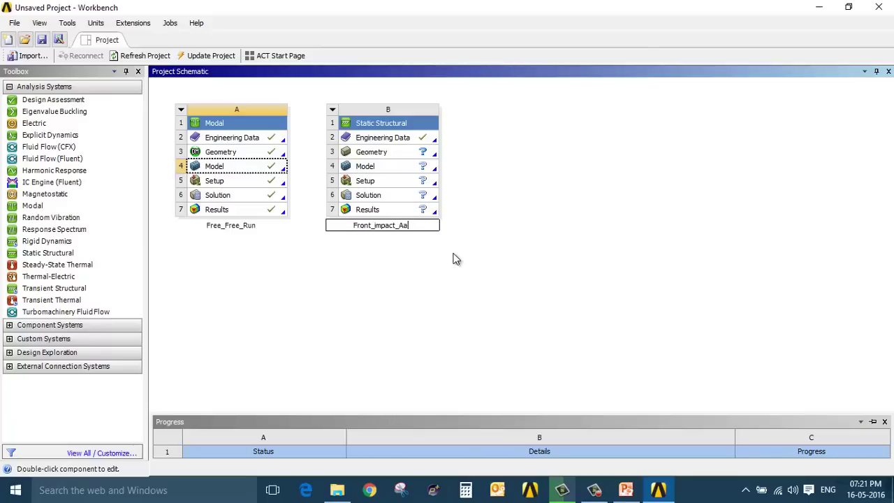
text(nalysis)
click(391, 253)
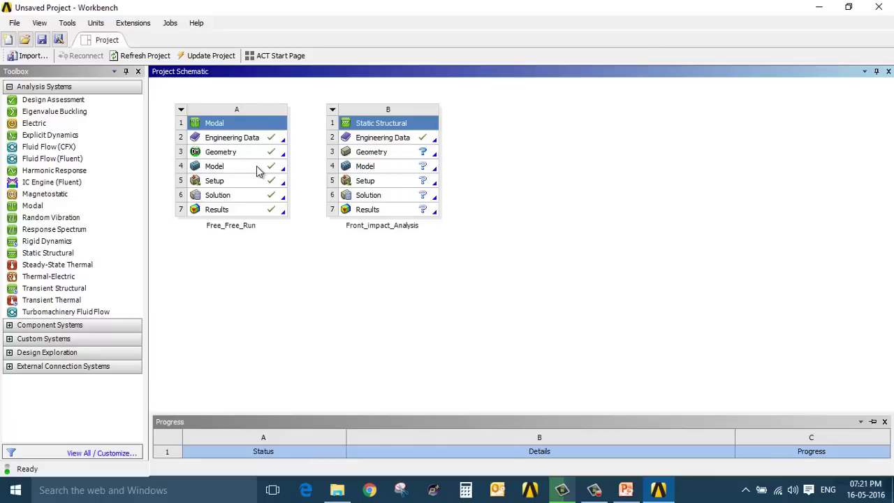
Share the Free_Free_Run Model cell with the Front_impact_Analysis system and update its Model component
drag(232, 169, 368, 166)
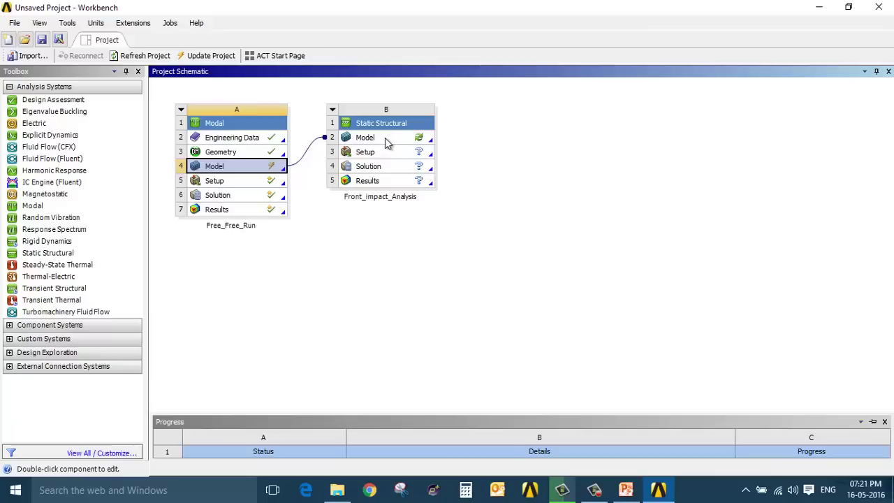
click(377, 137)
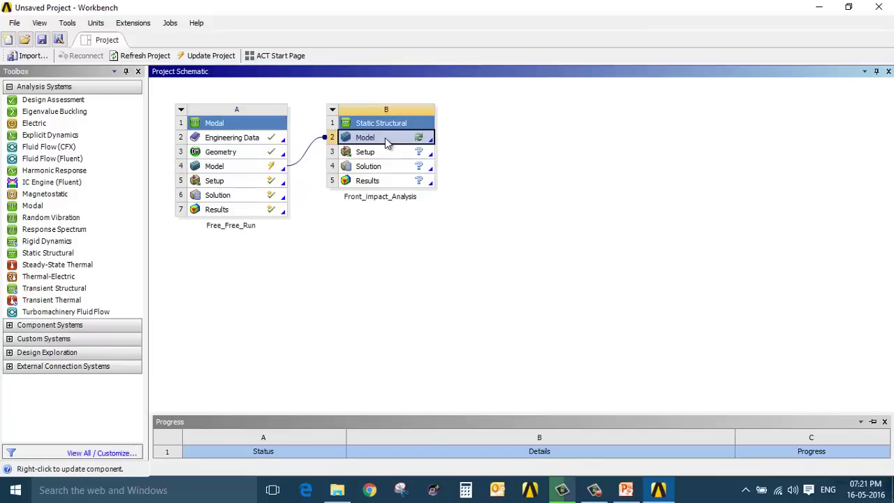
right_click(386, 142)
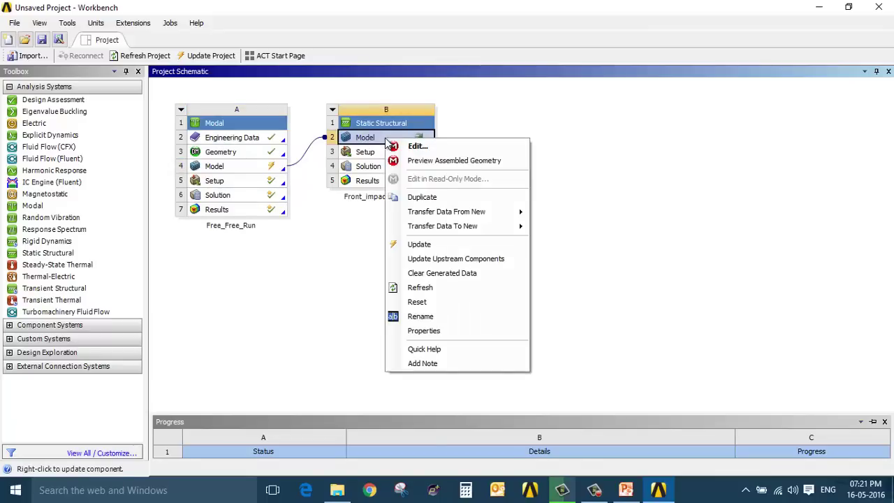
click(432, 246)
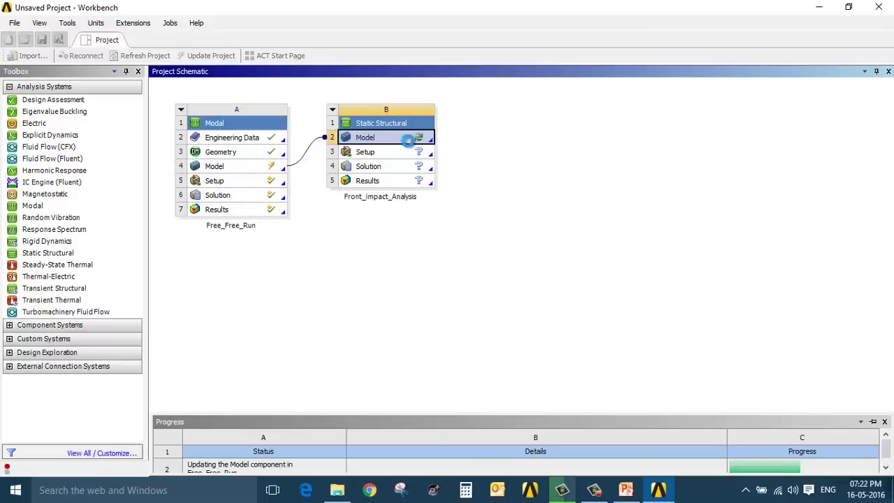
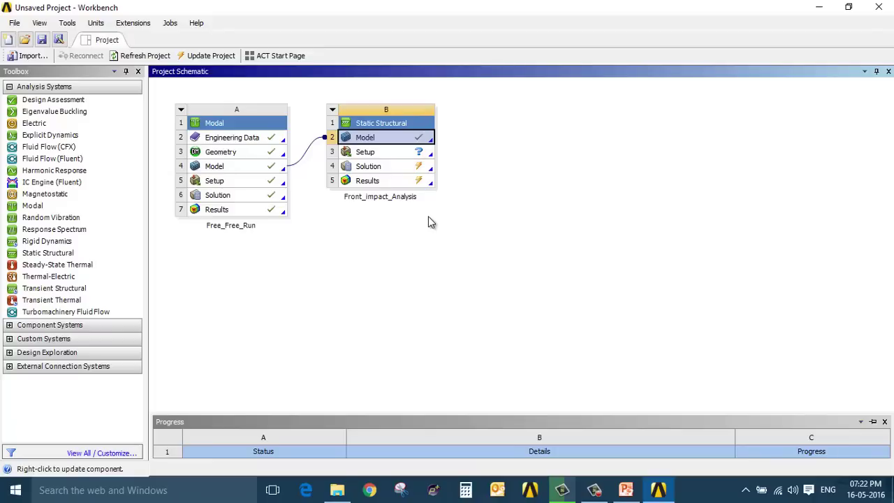
Open the Front_impact_Analysis model in Mechanical and display the roll cage mesh
double_click(402, 142)
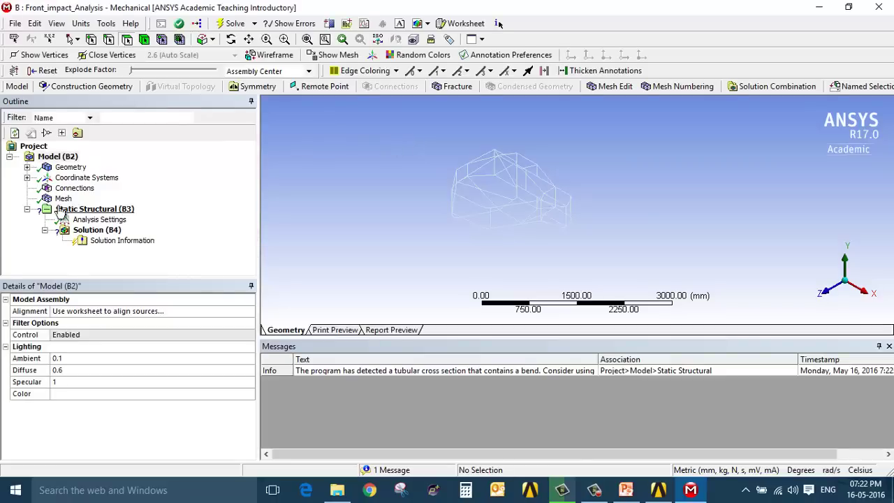
middle_drag(590, 156, 500, 253)
scroll(563, 222, up, 5)
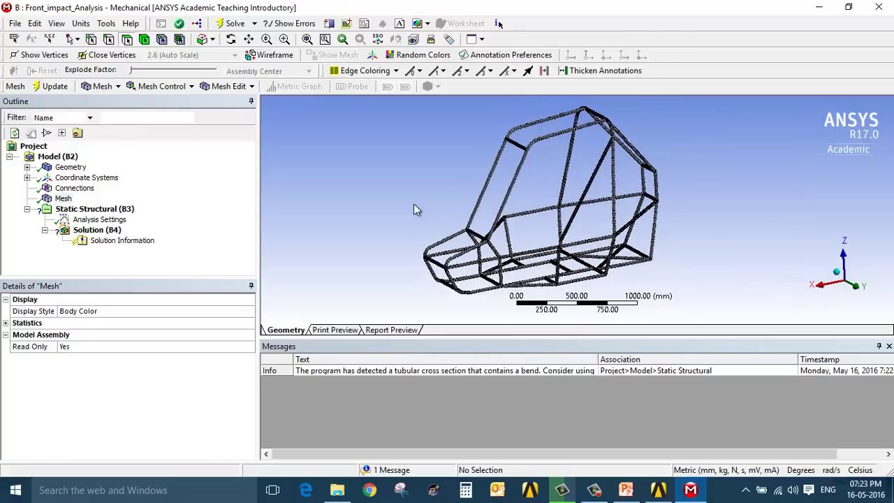
Activate the Static Structural environment, show the mesh around the roll cage nose and enable mesh node selection
click(114, 210)
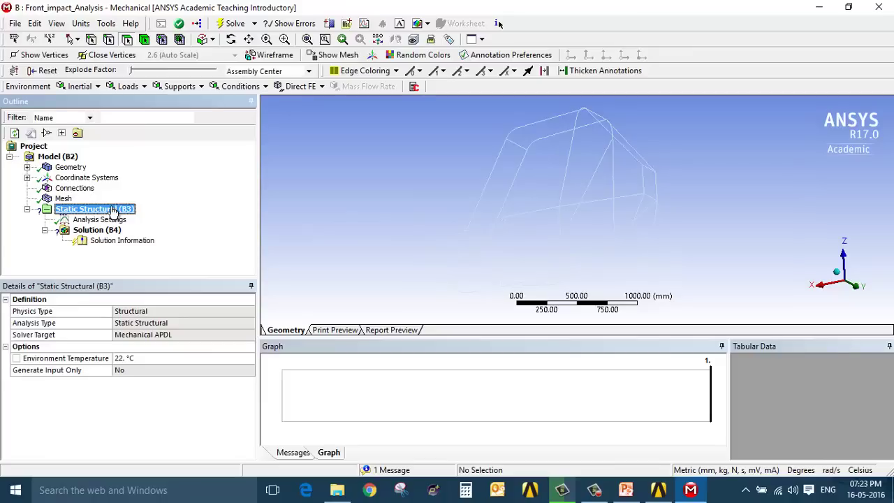
middle_drag(418, 274, 551, 248)
scroll(410, 227, up, 1)
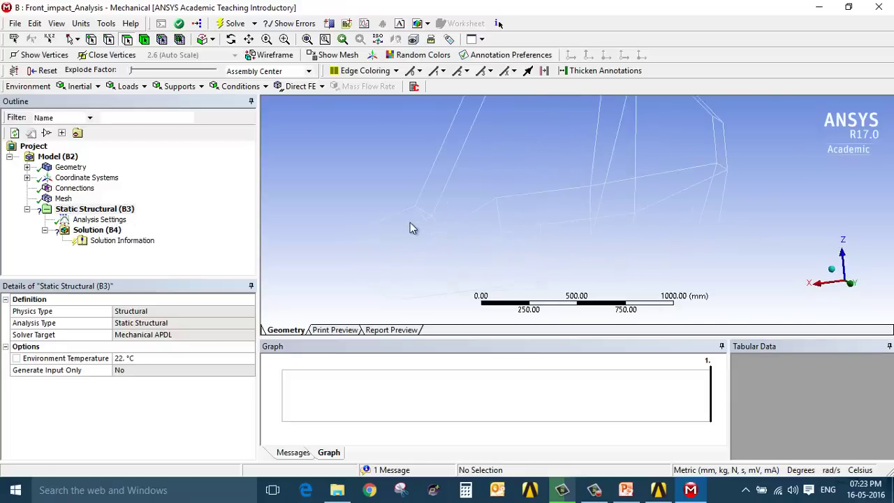
middle_drag(410, 223, 559, 189)
click(104, 210)
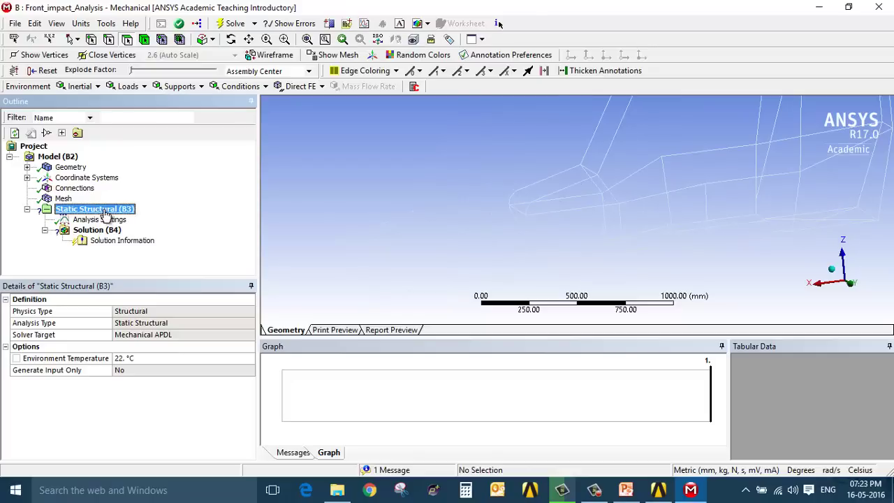
right_click(105, 211)
click(215, 178)
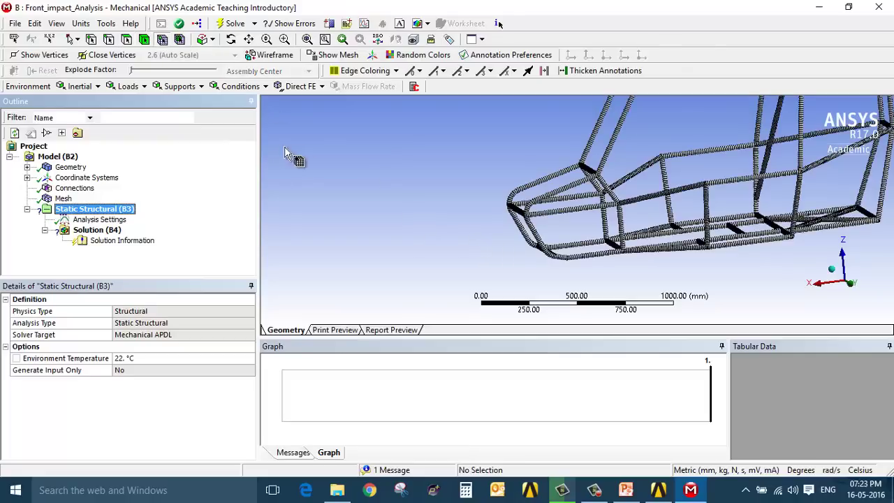
Select all mesh nodes along the front cross member of the roll cage nose, including both end nodes
scroll(503, 210, up, 5)
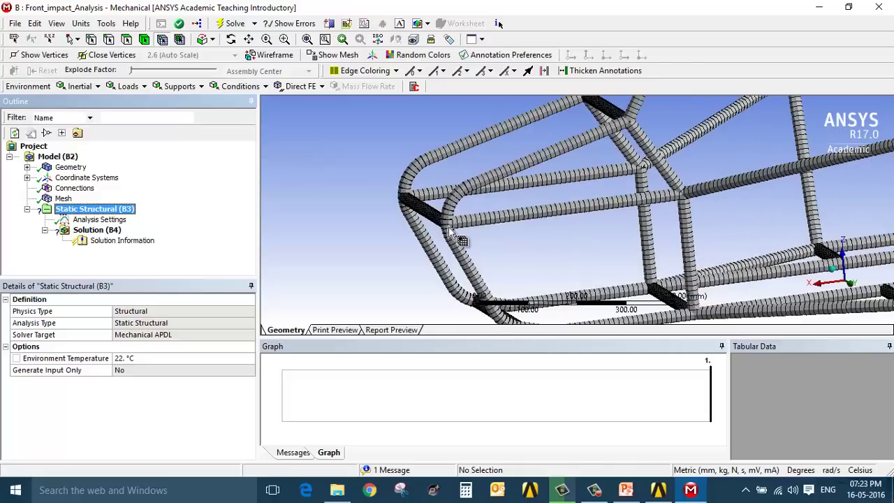
click(447, 230)
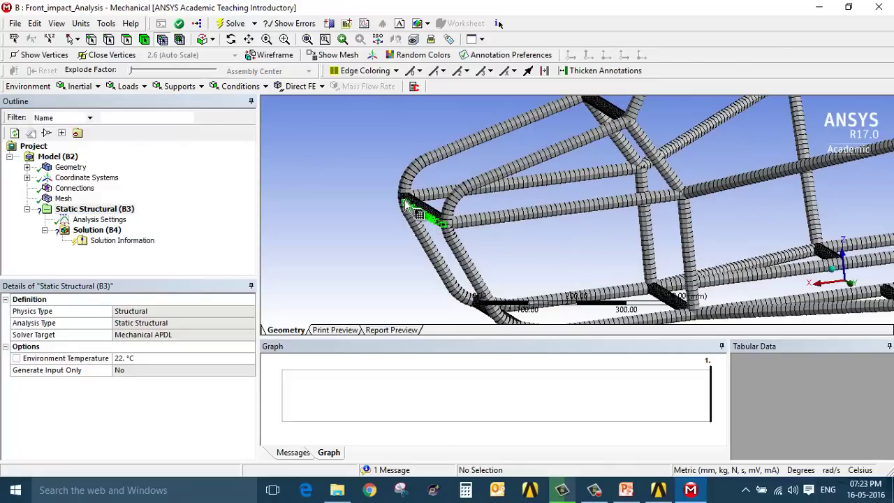
click(405, 206)
middle_drag(395, 240, 509, 227)
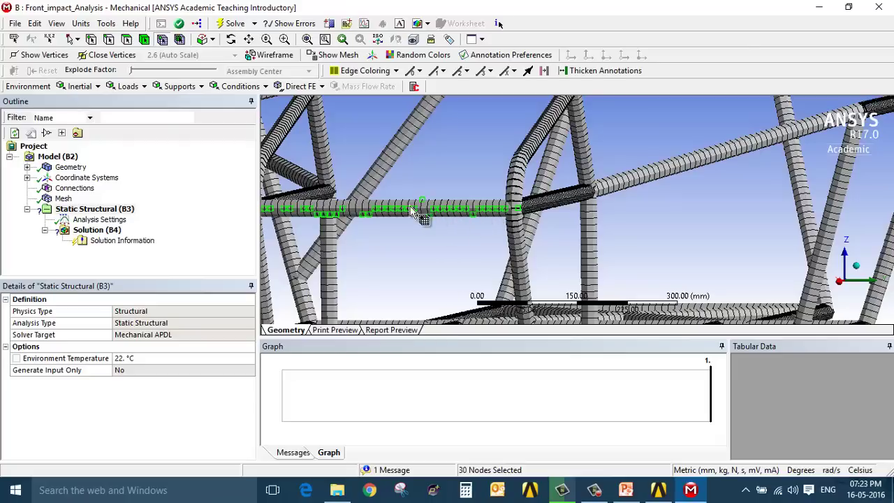
ctrl+click(420, 229)
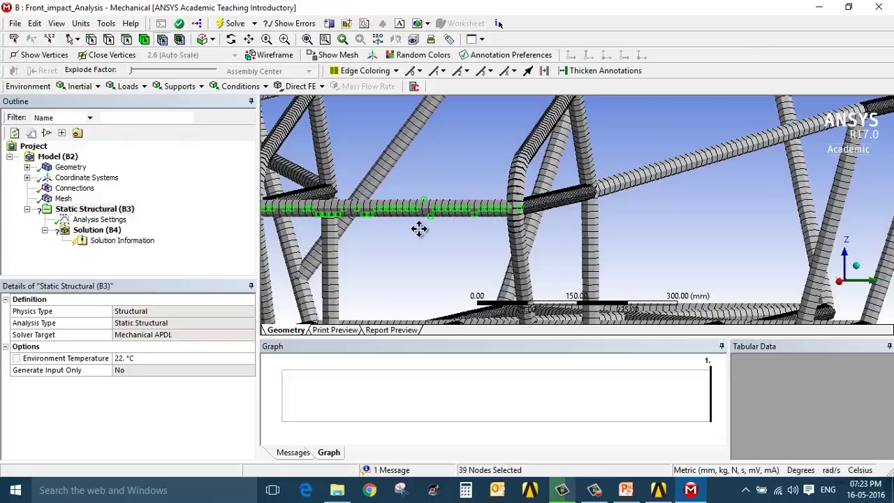
middle_drag(419, 229, 456, 233)
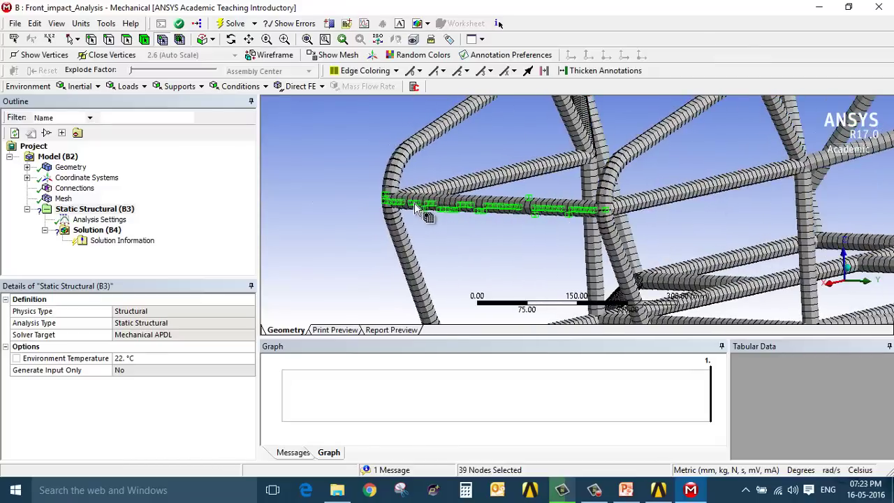
ctrl+click(388, 202)
middle_drag(508, 236, 440, 238)
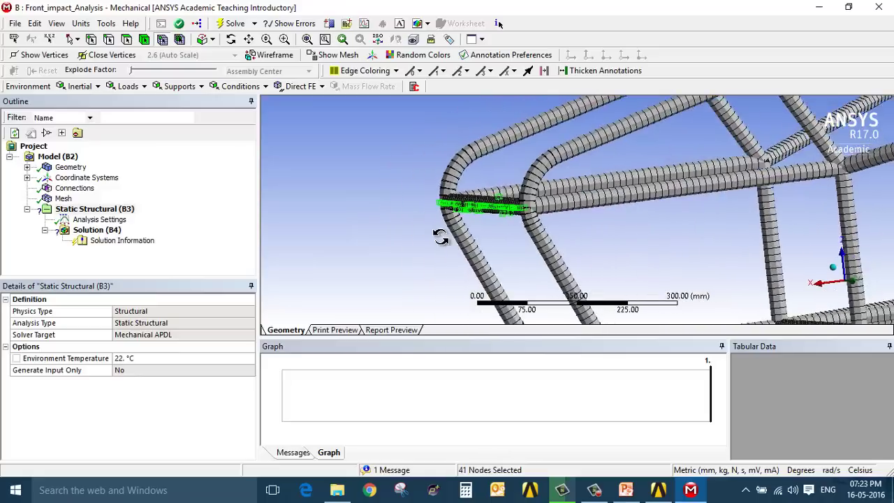
scroll(440, 238, down, 4)
scroll(440, 243, down, 1)
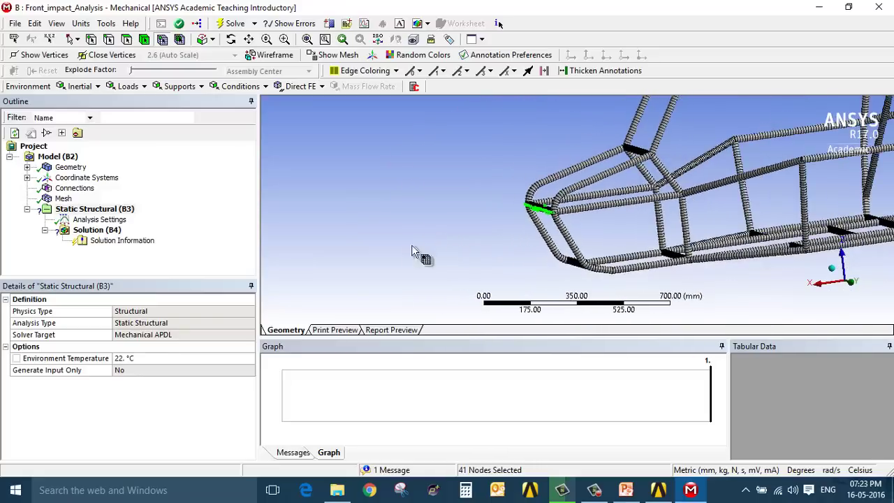
scroll(593, 238, up, 5)
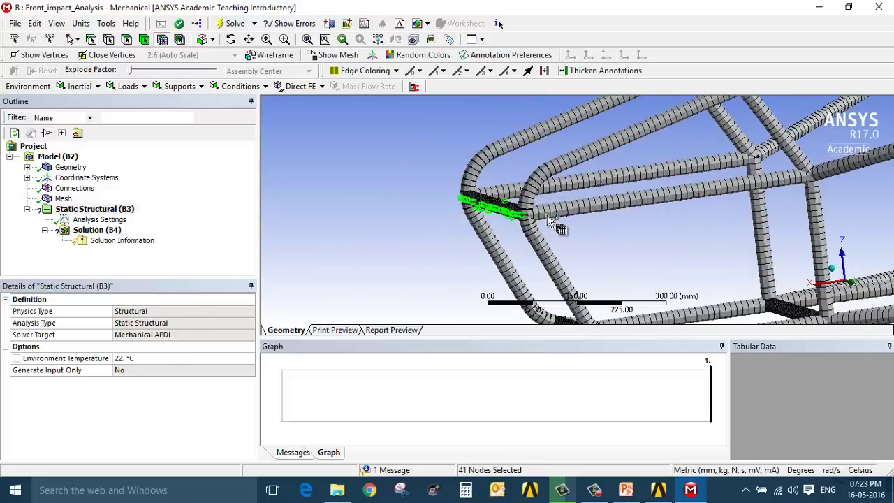
Create a named selection called Front_member_Force from the selected front cross member nodes
right_click(444, 219)
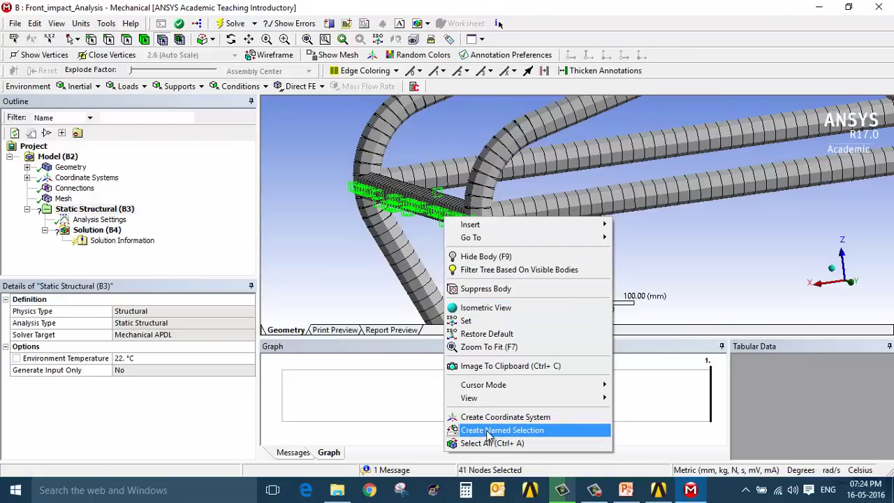
click(546, 434)
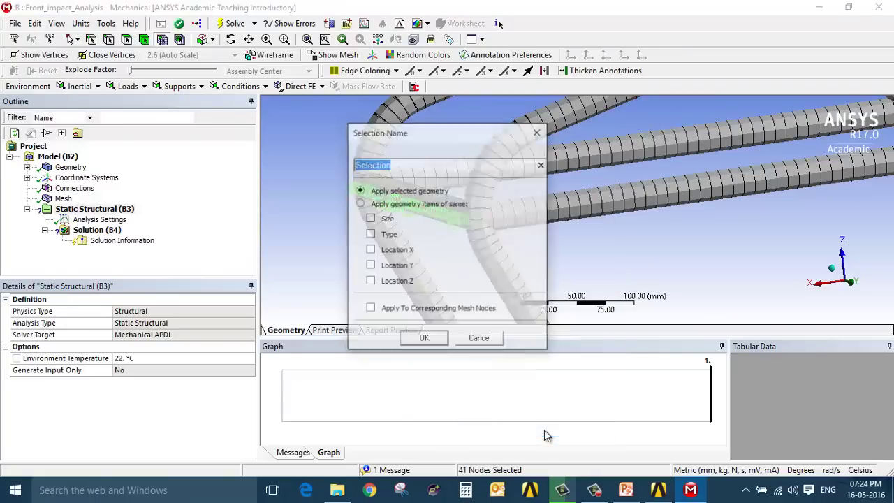
text(Front_member_Force)
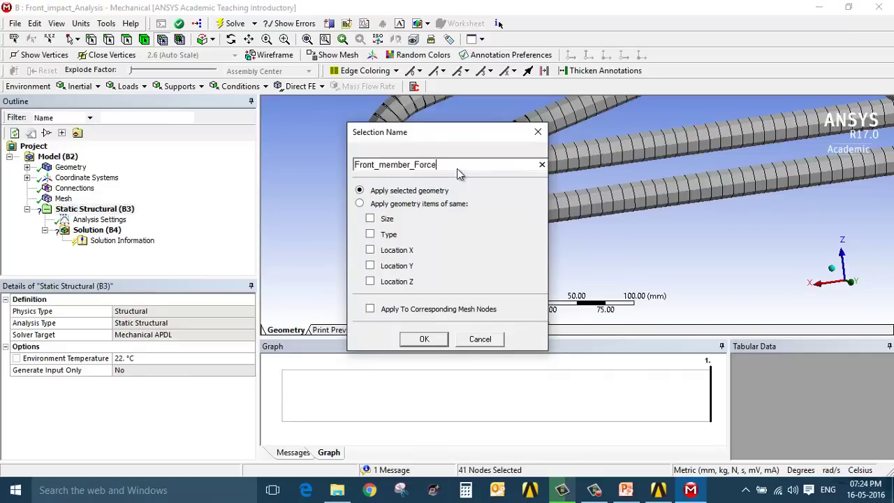
key(Return)
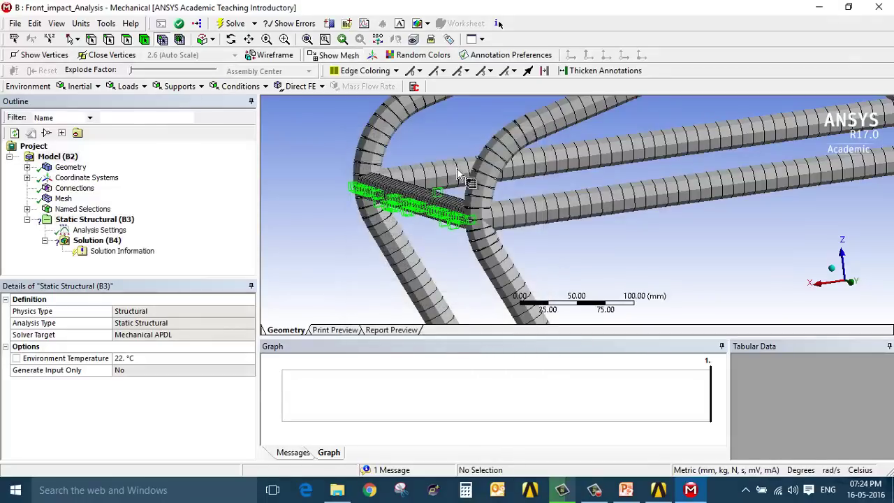
Add a nodal force to the Static Structural analysis and scope it to the Front_member_Force named selection
click(27, 208)
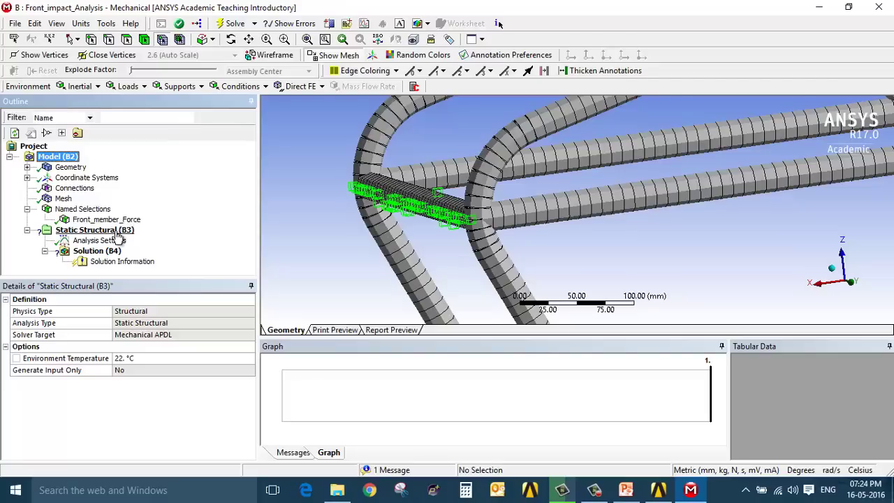
click(115, 231)
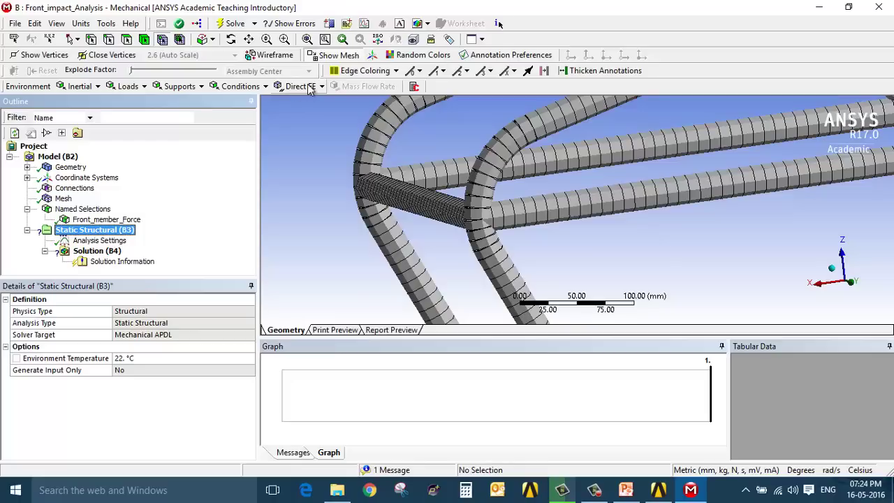
click(310, 87)
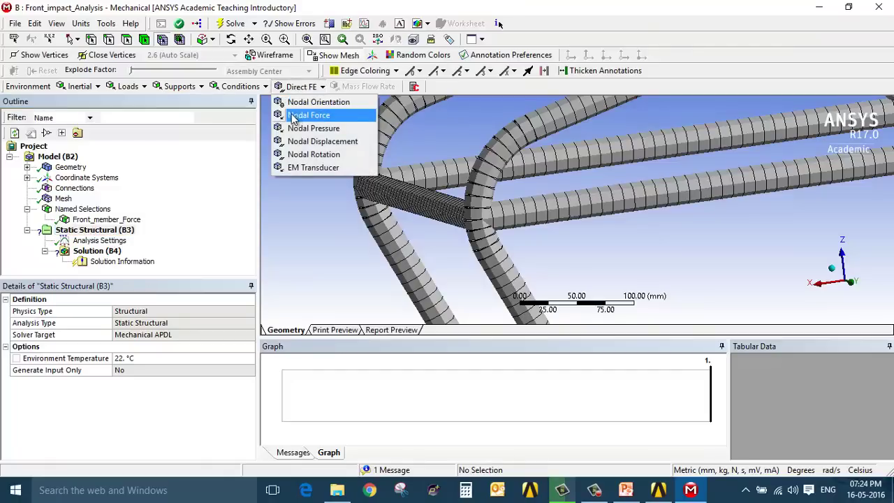
click(324, 119)
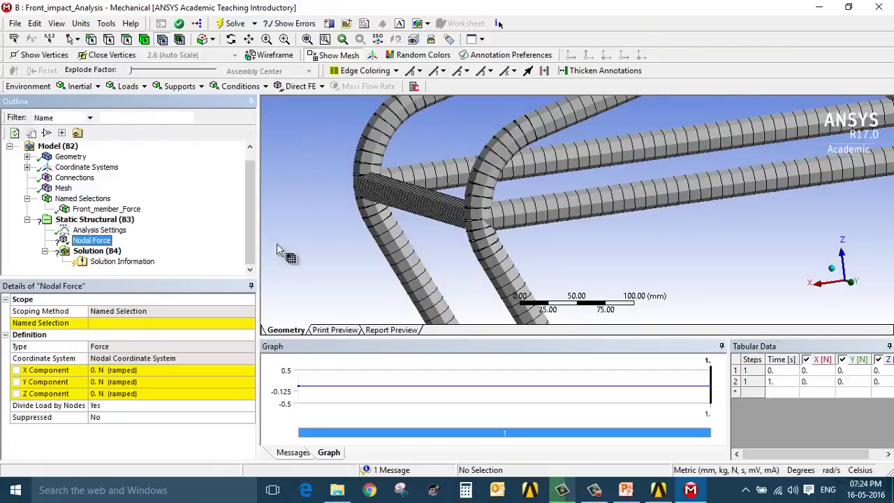
click(116, 323)
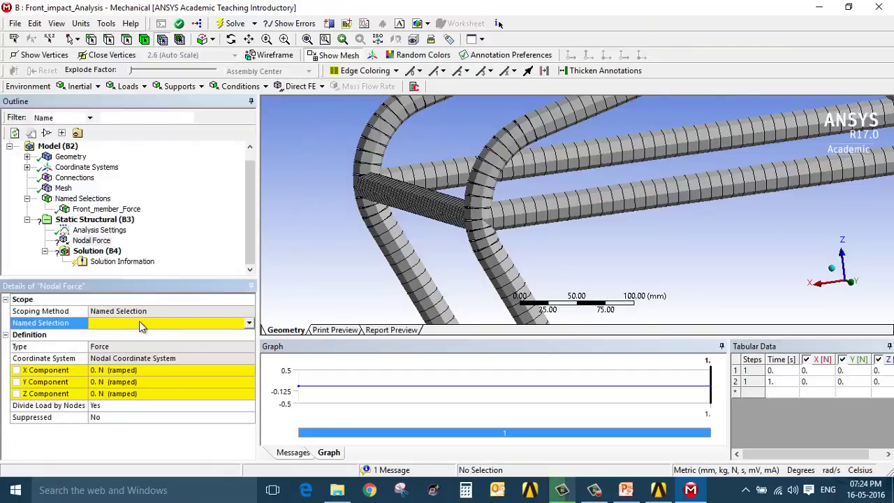
click(249, 323)
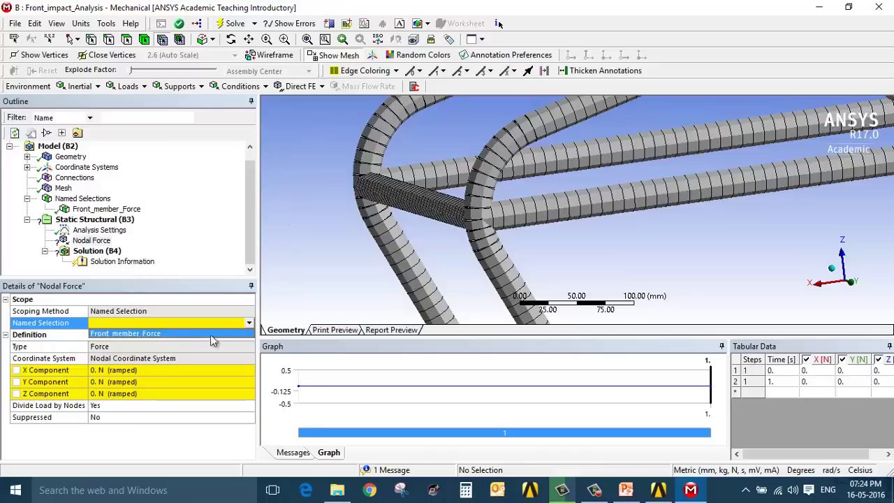
click(167, 334)
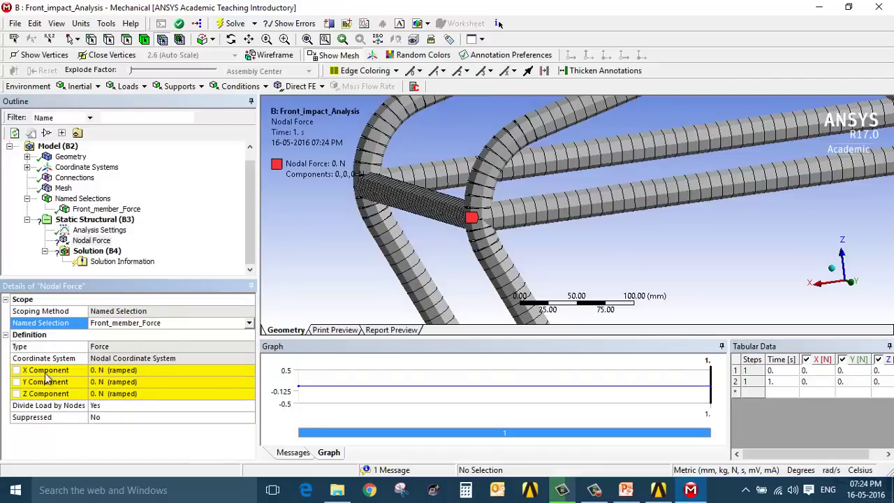
Set the nodal force's X component to -10000 N and keep Divide Load by Nodes at Yes
click(199, 358)
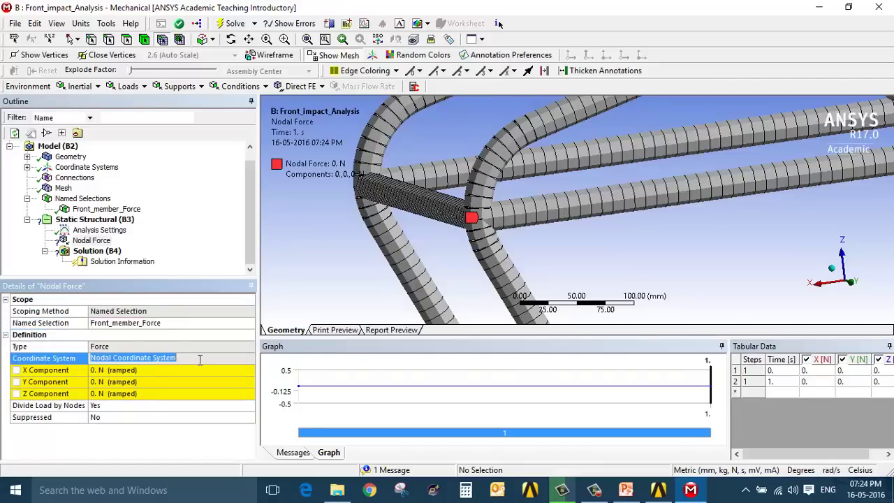
click(157, 371)
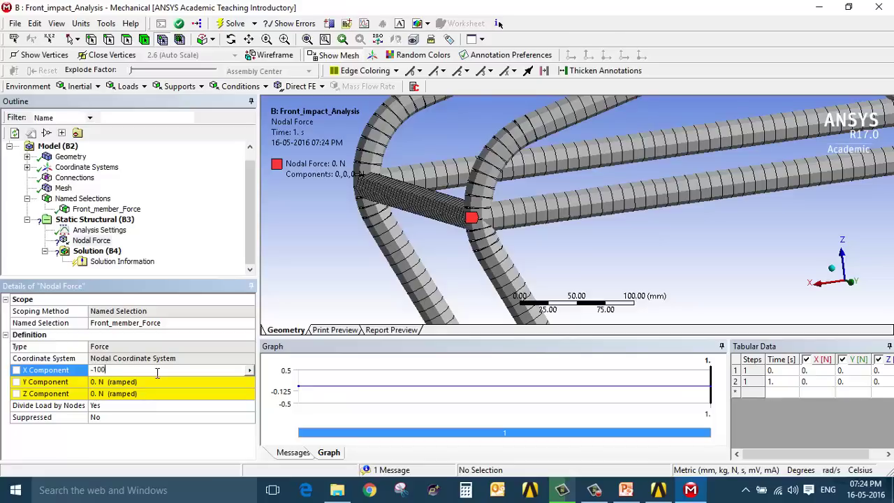
key(Return)
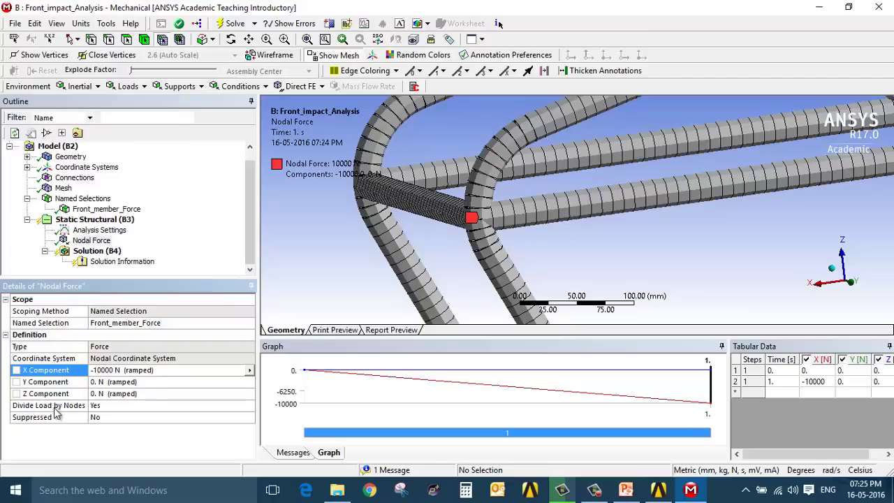
click(147, 409)
click(250, 407)
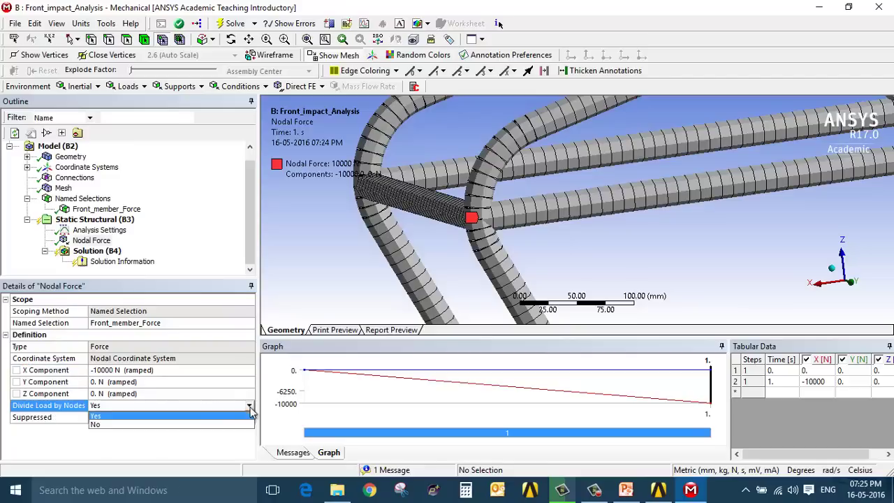
click(210, 417)
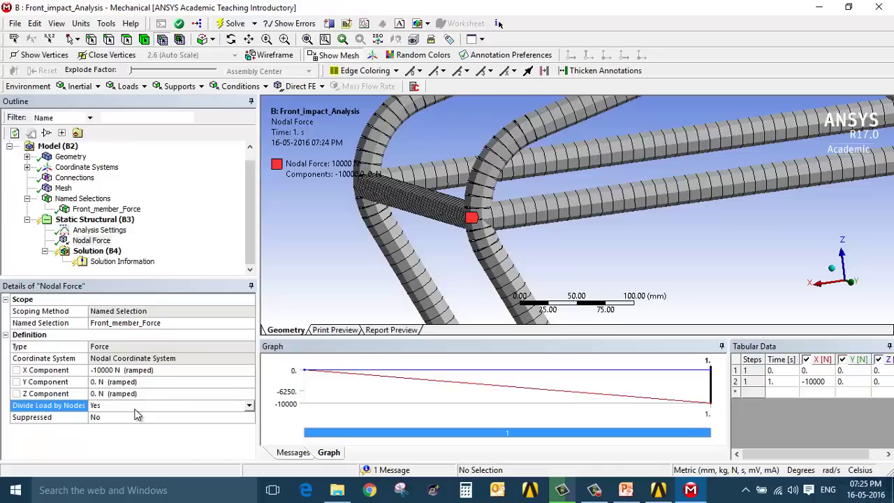
Inspect the nodal force on the front cross member from the side and at an angle
scroll(531, 215, down, 3)
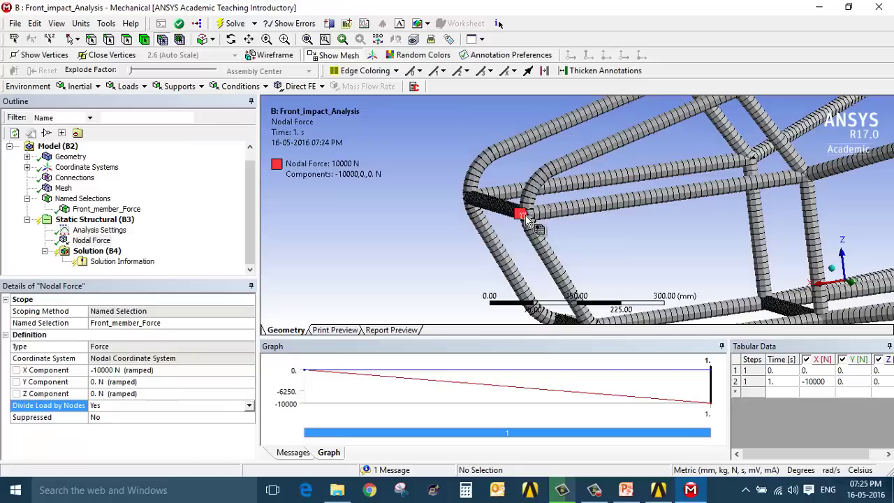
scroll(517, 251, down, 5)
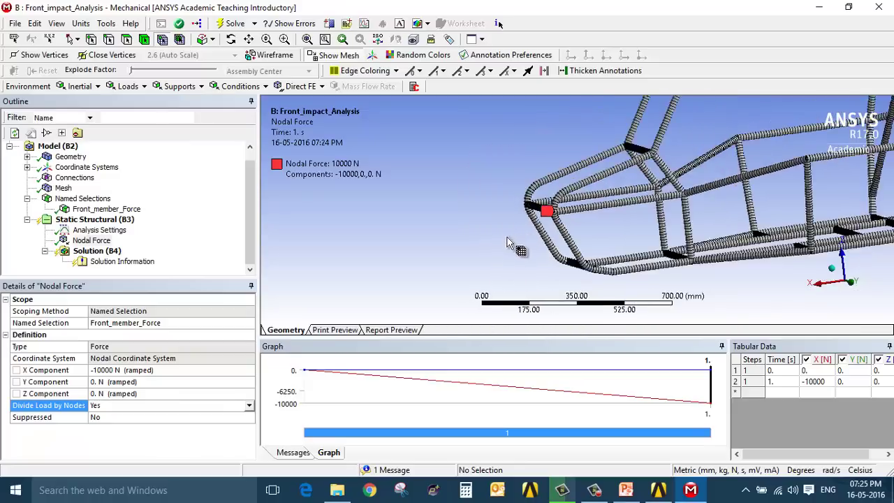
middle_drag(520, 270, 502, 272)
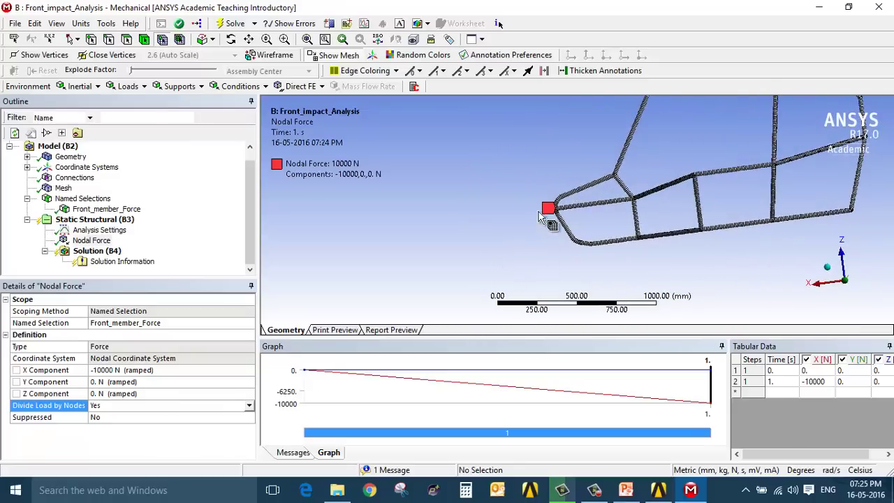
scroll(557, 213, up, 2)
scroll(557, 213, up, 1)
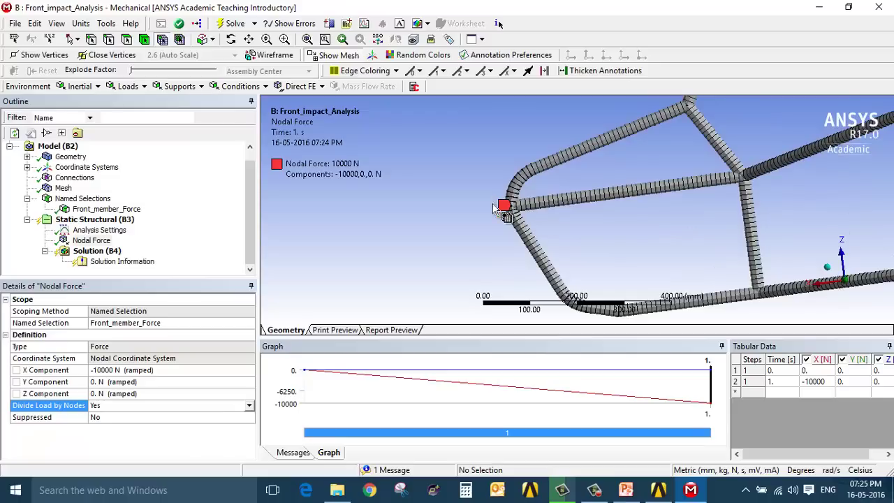
middle_drag(531, 213, 542, 205)
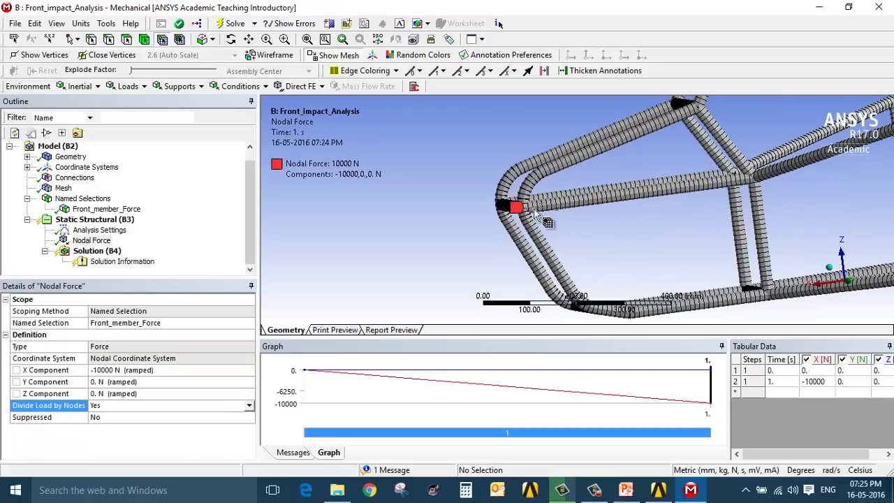
scroll(542, 204, up, 2)
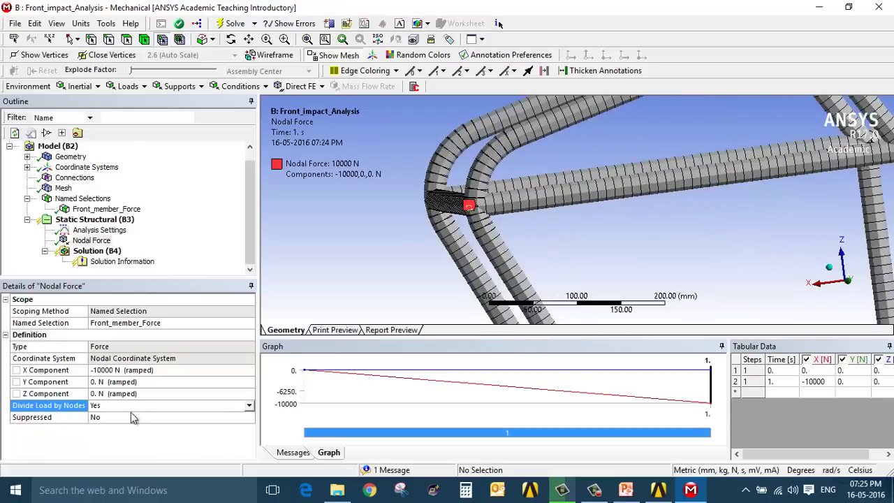
Select the mesh nodes at four front suspension points, two on each lower front side tube
click(94, 219)
scroll(481, 255, down, 5)
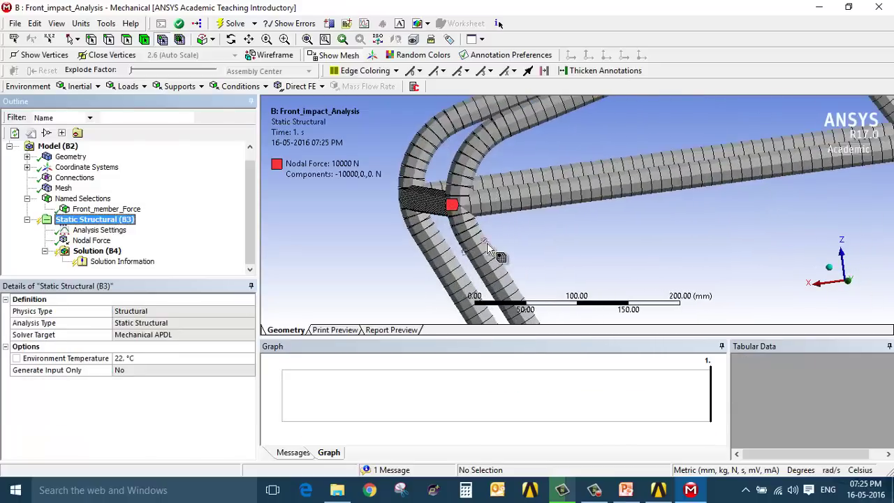
middle_drag(514, 253, 449, 227)
click(161, 39)
scroll(489, 248, up, 5)
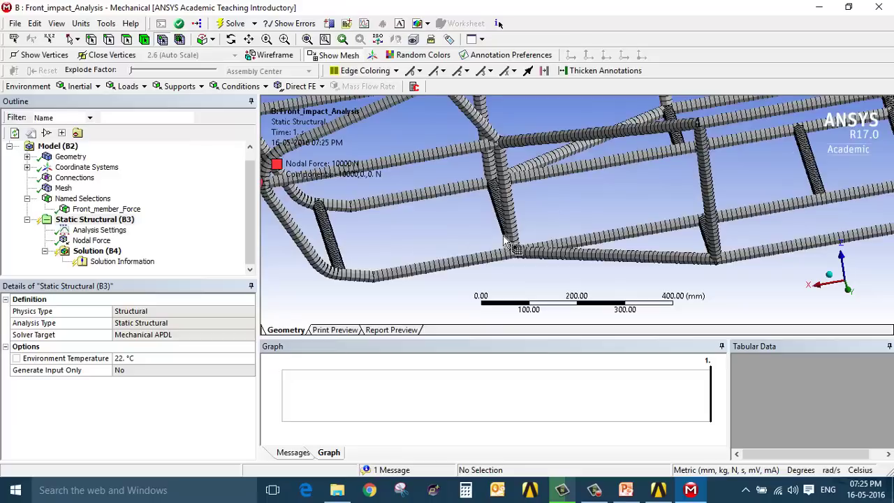
scroll(470, 246, up, 1)
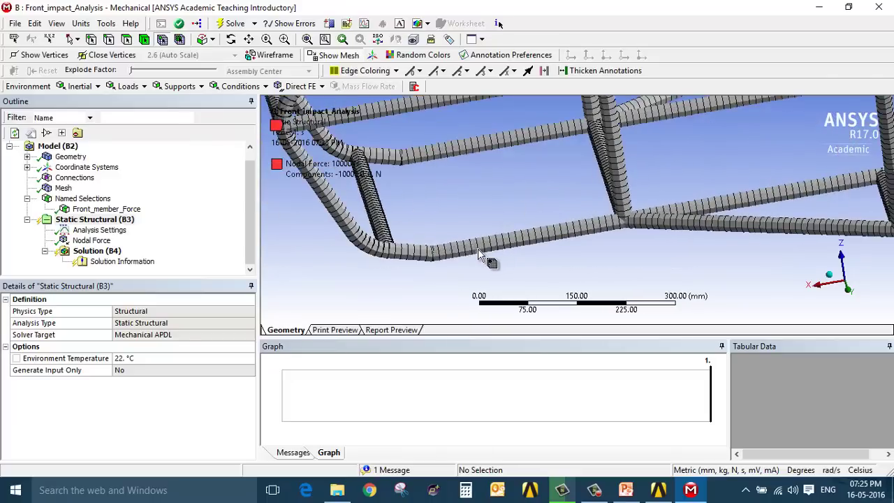
click(478, 252)
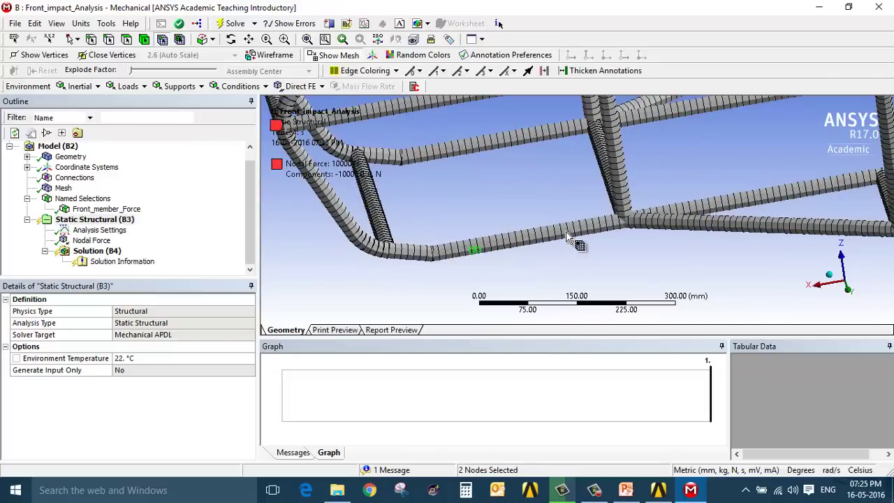
ctrl+click(572, 238)
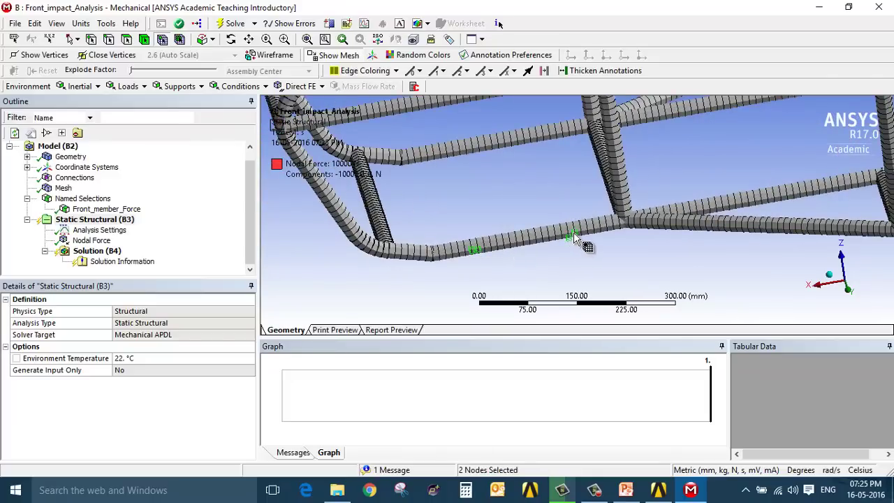
ctrl+click(542, 139)
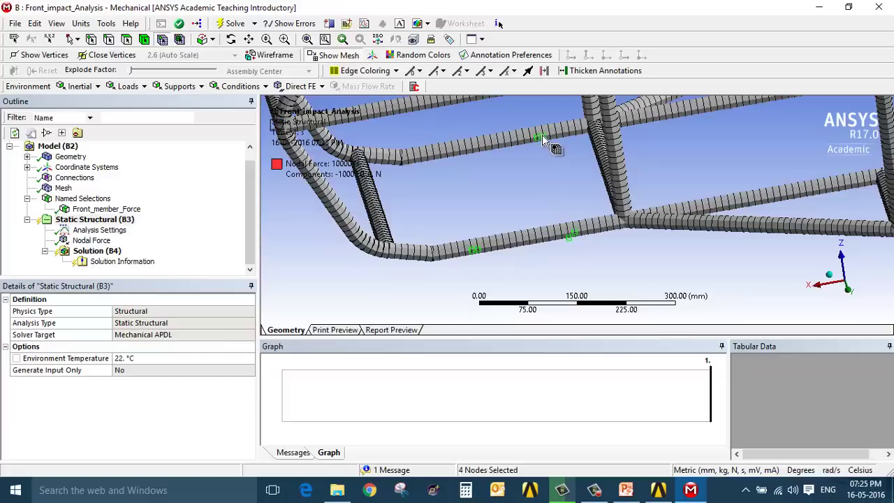
ctrl+click(445, 155)
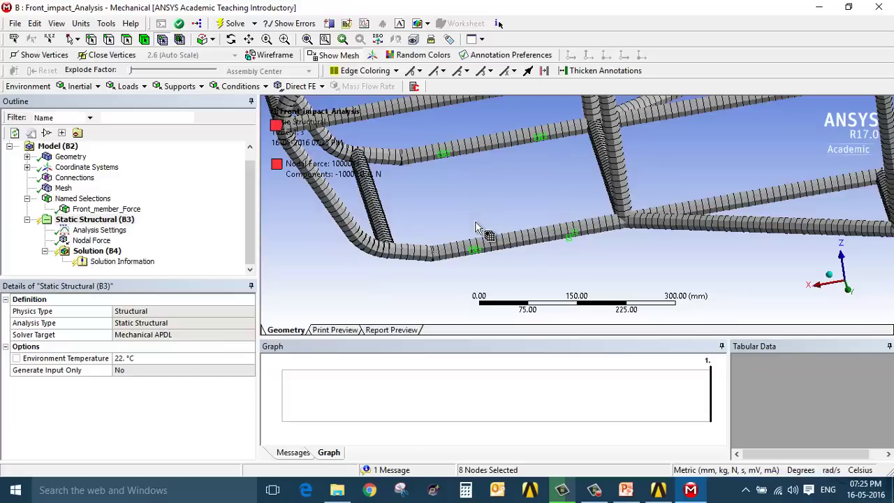
ctrl+click(475, 260)
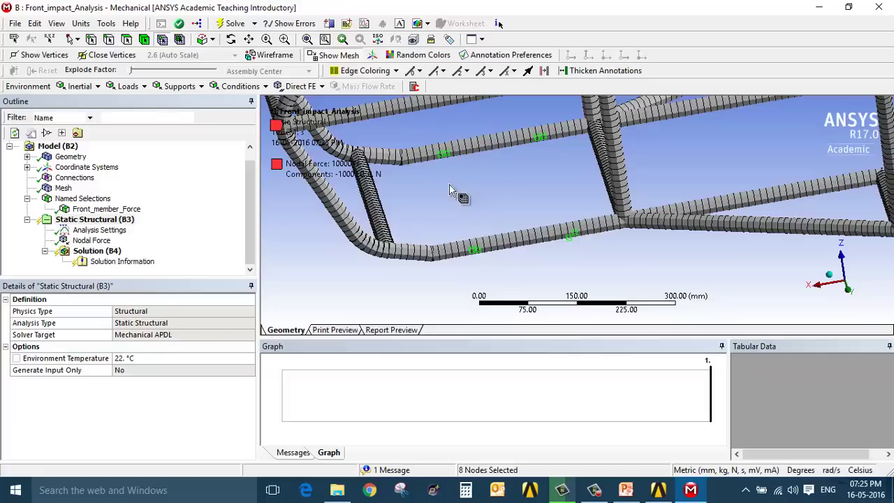
Create a named selection called Front_Suspension from the selected nodes
right_click(473, 257)
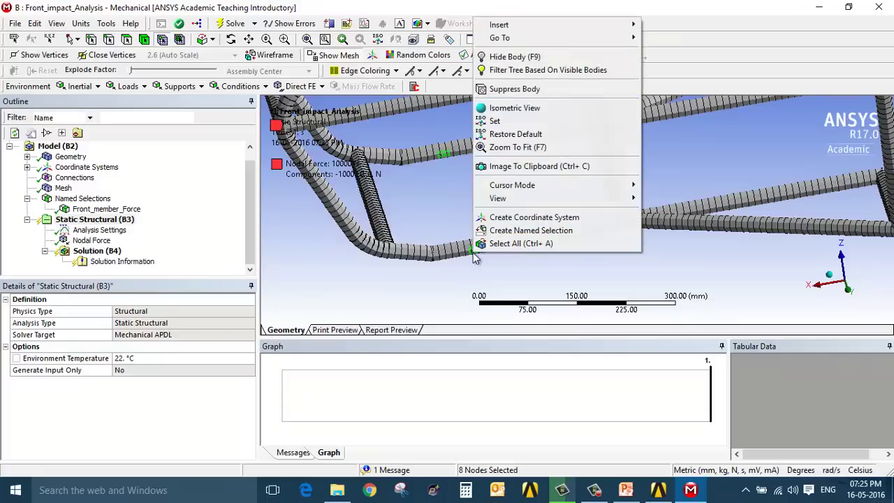
click(534, 232)
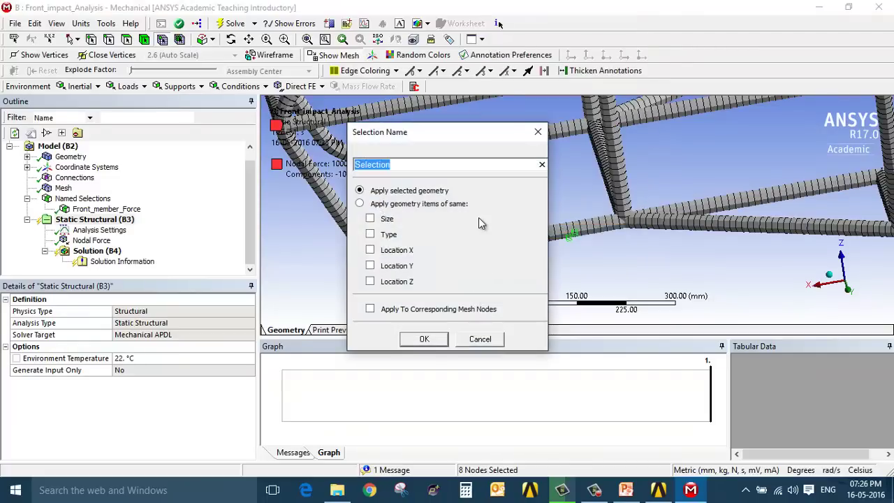
text(Front_SS)
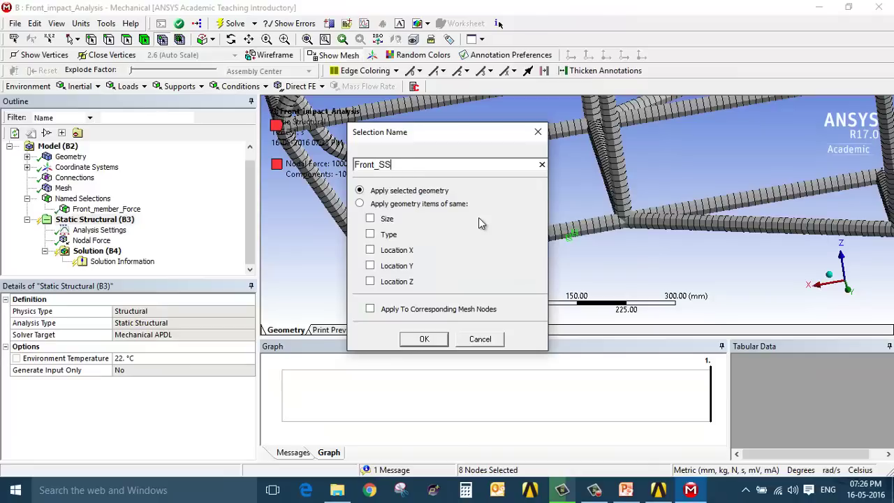
text(us)
key(BackSpace)
key(BackSpace)
key(BackSpace)
text(uspension)
key(Return)
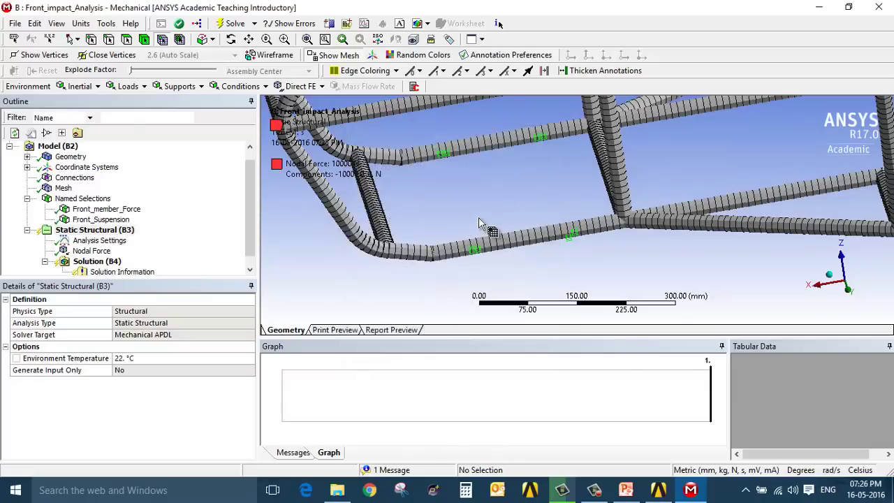
Select the mesh nodes at four lower rear suspension points, two on each lower rear side tube
scroll(478, 224, down, 5)
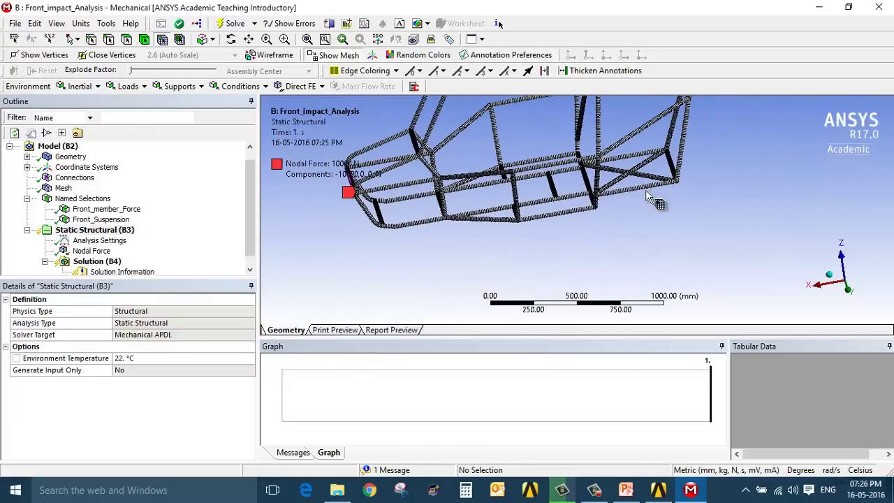
scroll(496, 199, up, 6)
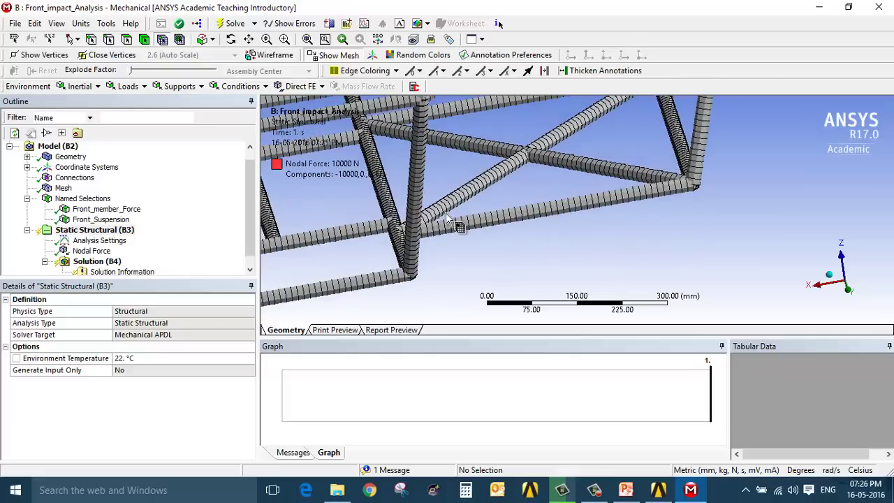
mouse_move(444, 232)
mouse_down()
mouse_move(436, 235)
mouse_move(447, 241)
mouse_up()
ctrl+drag(657, 199, 669, 202)
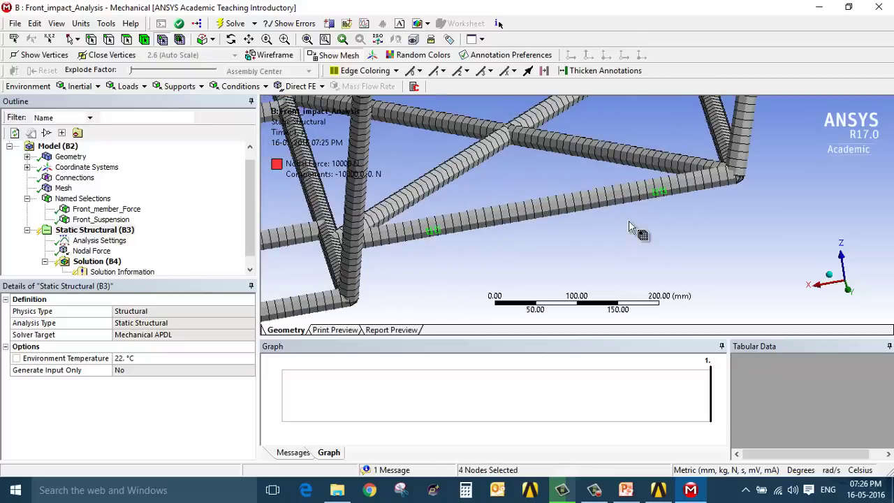
scroll(572, 189, down, 3)
mouse_move(505, 256)
middle_down()
mouse_move(438, 278)
mouse_move(468, 278)
mouse_move(514, 259)
middle_up()
scroll(508, 211, up, 2)
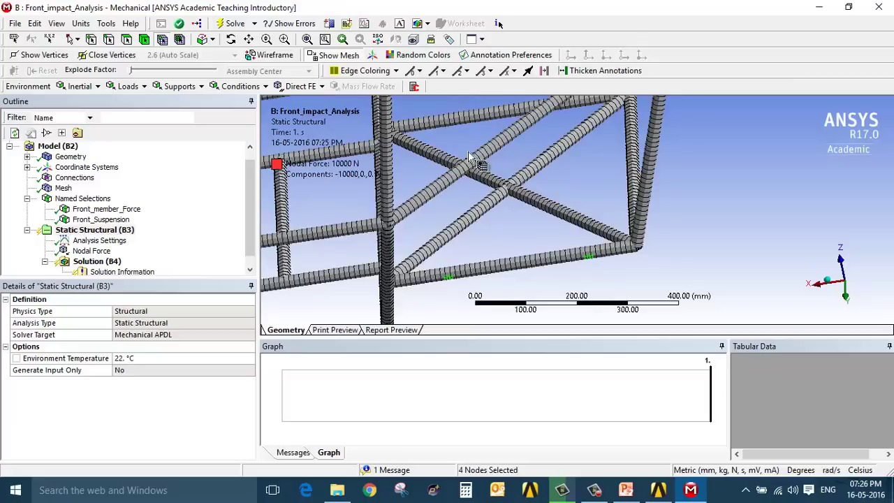
scroll(482, 187, up, 3)
ctrl+click(476, 184)
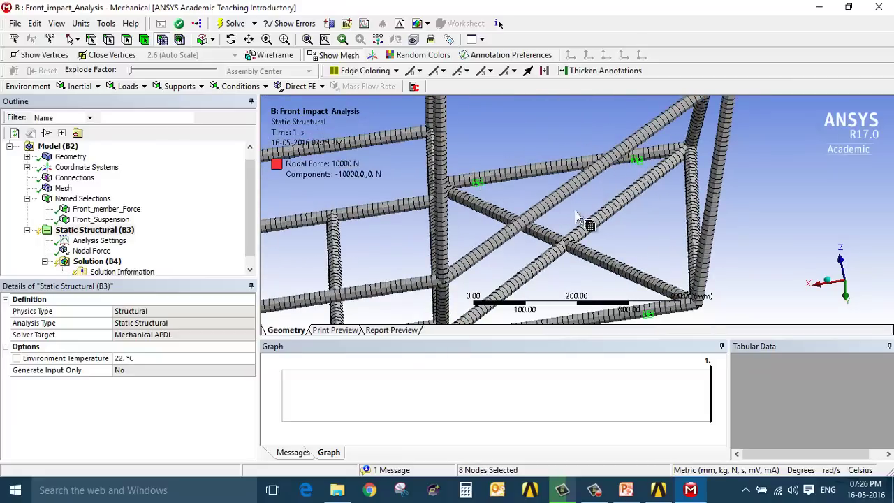
Add to the selection the nodes at four upper rear suspension points, two on each sloping upper rear tube
middle_drag(484, 269, 531, 169)
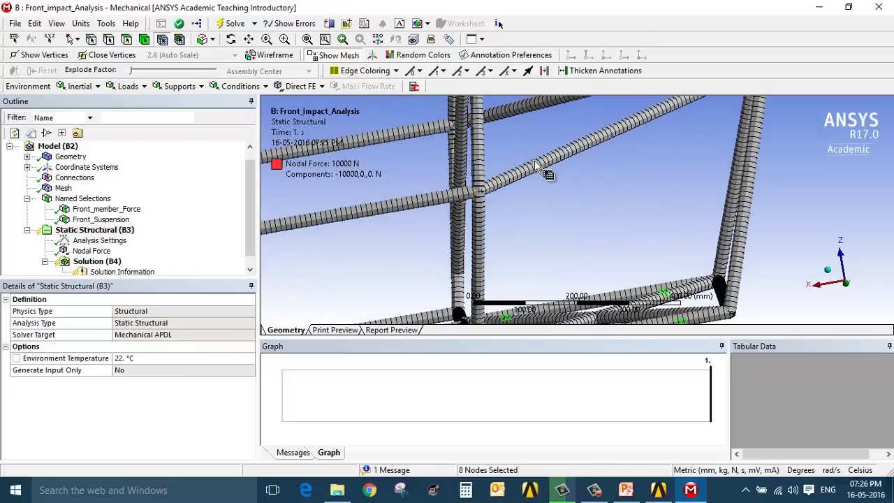
ctrl+click(534, 169)
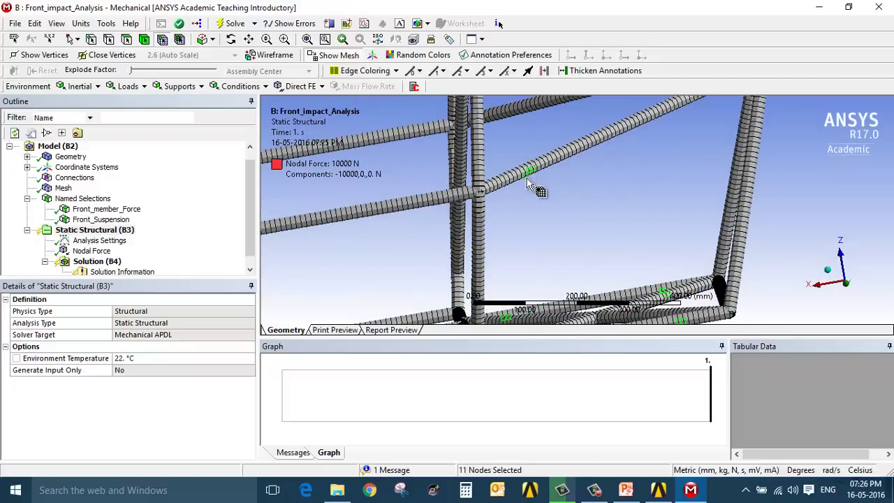
ctrl+middle_drag(600, 178, 535, 250)
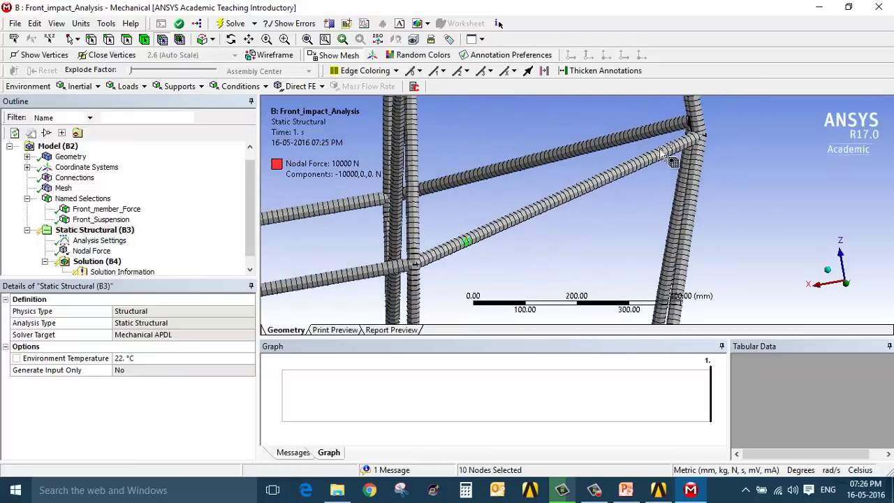
ctrl+click(643, 167)
ctrl+click(634, 136)
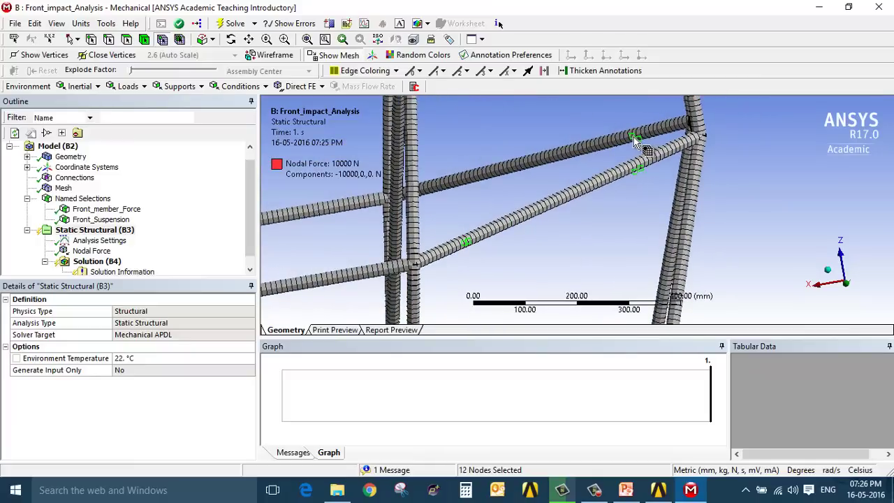
ctrl+click(452, 187)
Create a named selection called Rear_Suspension from the selected rear nodes
scroll(474, 201, down, 1)
scroll(475, 196, down, 3)
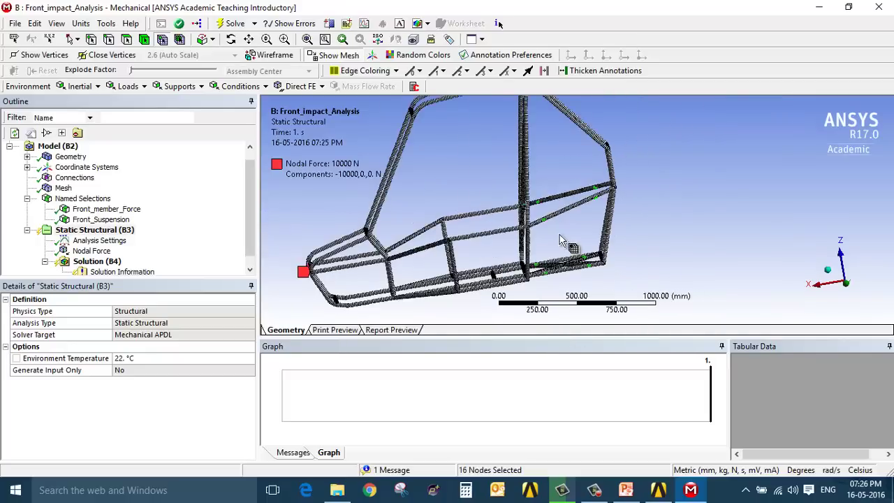
scroll(562, 236, up, 2)
scroll(500, 241, up, 1)
right_click(505, 235)
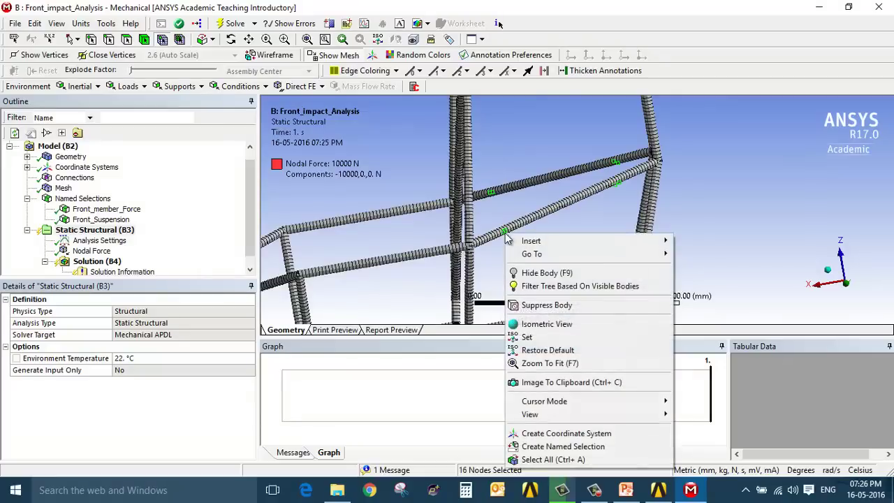
click(559, 447)
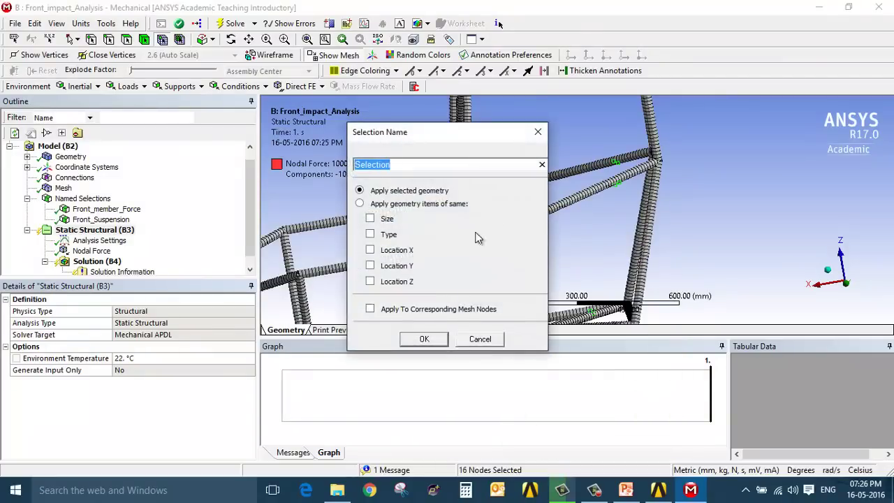
text(Rear_Sup)
text(pension)
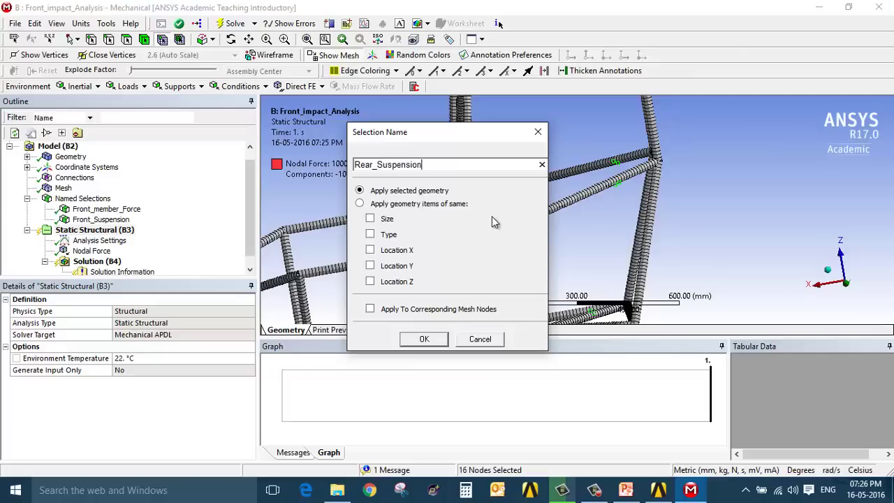
key(Return)
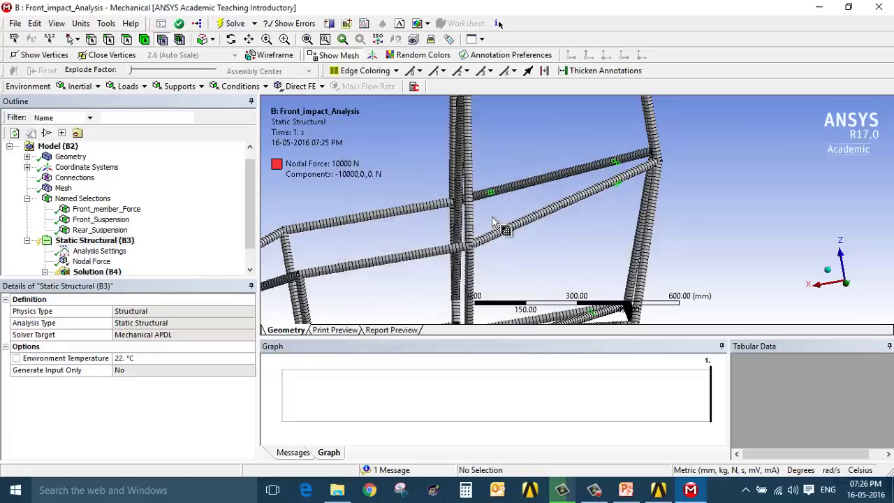
Add a nodal displacement to the static structural analysis and scope it to the Front_Suspension named selection
click(127, 243)
scroll(82, 245, down, 1)
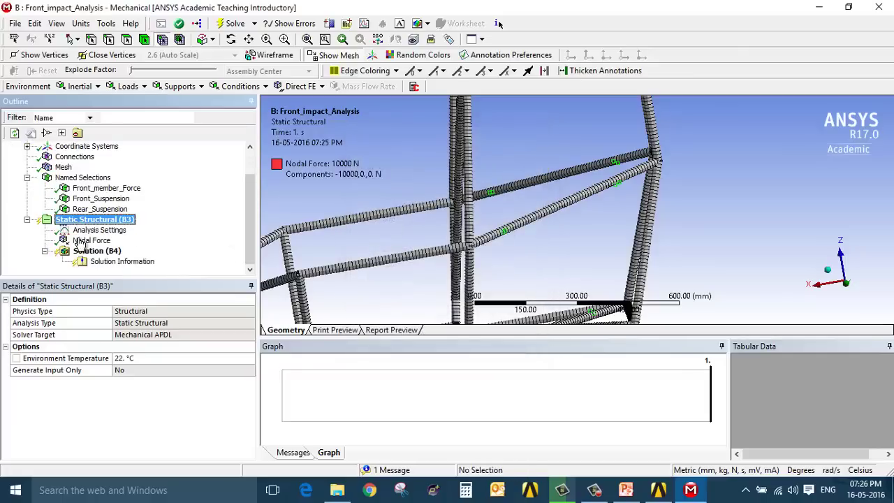
click(301, 87)
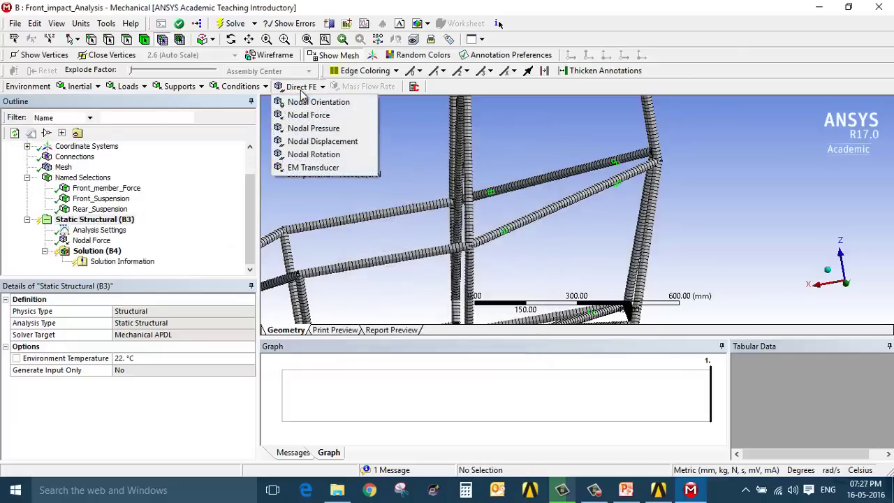
click(334, 142)
click(143, 323)
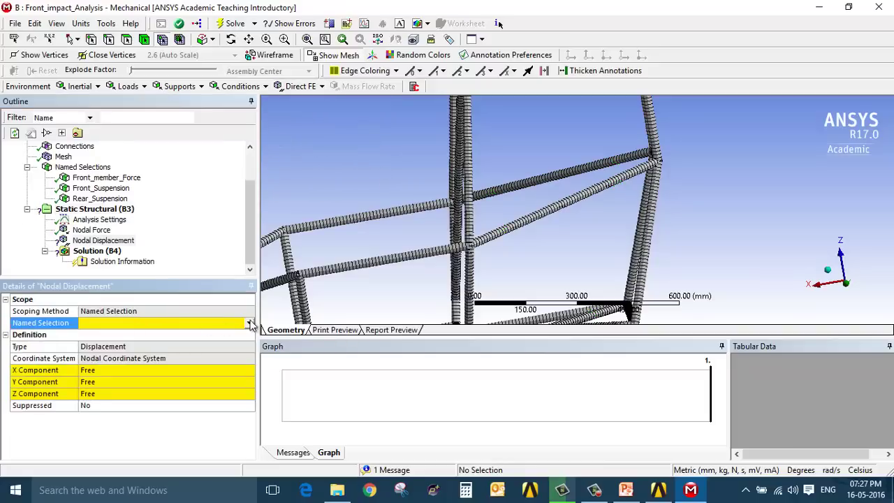
click(250, 323)
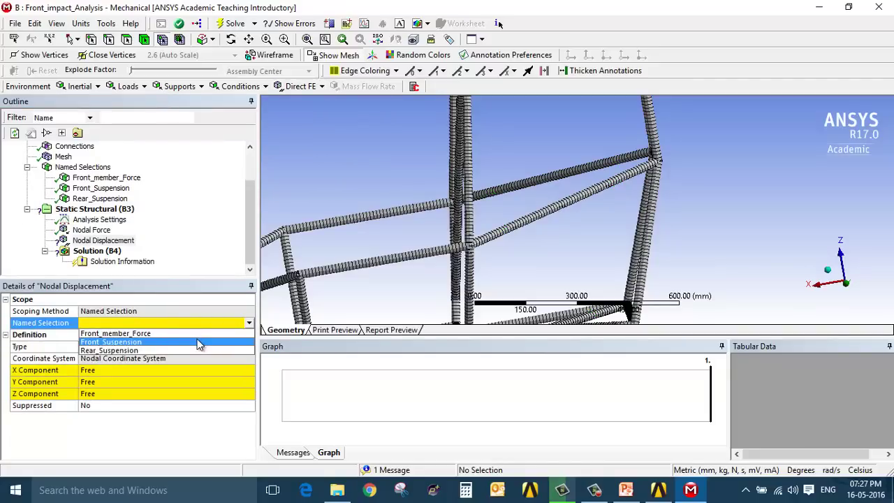
click(199, 344)
Set the Z component of the front suspension nodal displacement to 0 mm
scroll(354, 207, up, 2)
scroll(355, 207, down, 2)
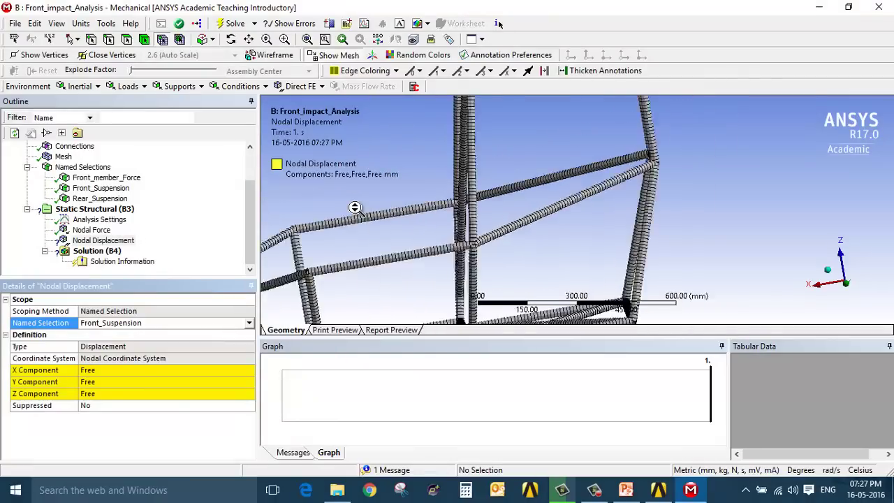
scroll(355, 207, down, 3)
middle_drag(459, 182, 405, 136)
ctrl+middle_drag(460, 239, 418, 253)
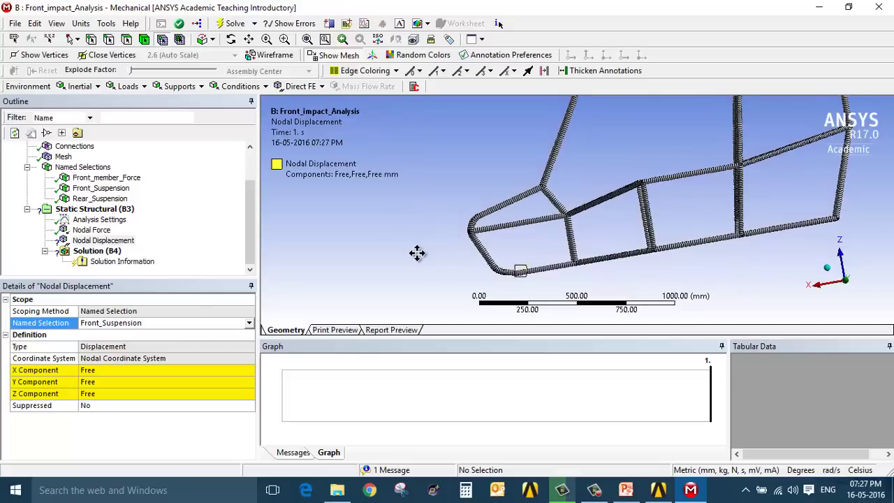
scroll(418, 256, down, 3)
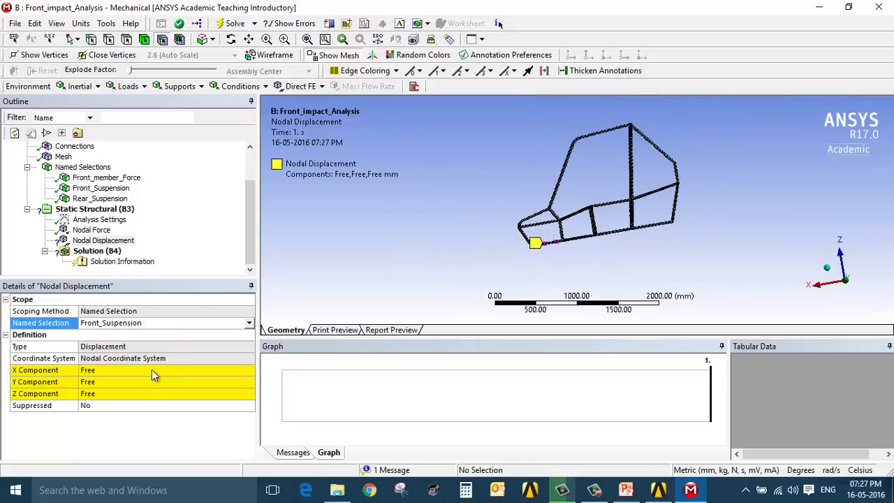
click(137, 396)
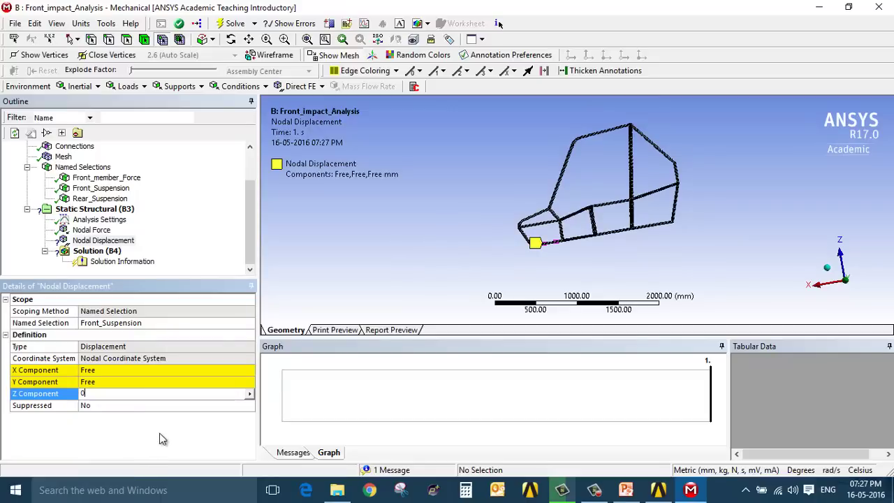
key(Return)
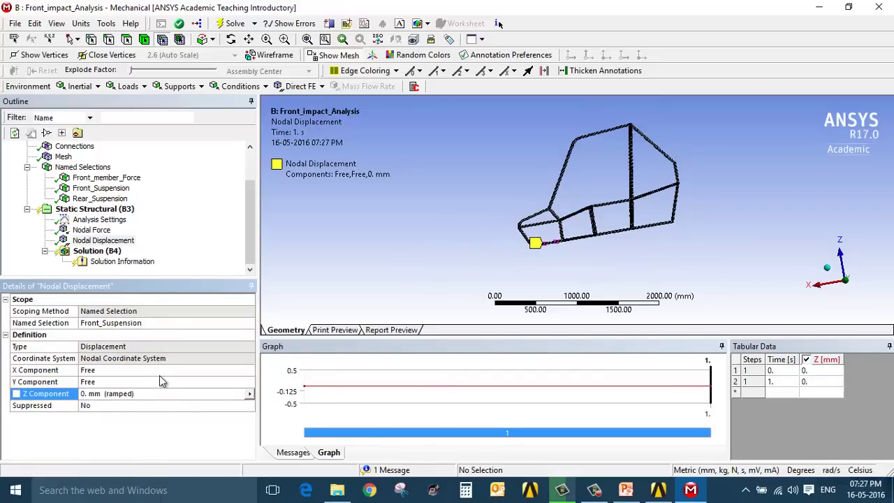
Add a fixed nodal rotation scoped to Front_Suspension and check it against the front nodal displacement
click(106, 210)
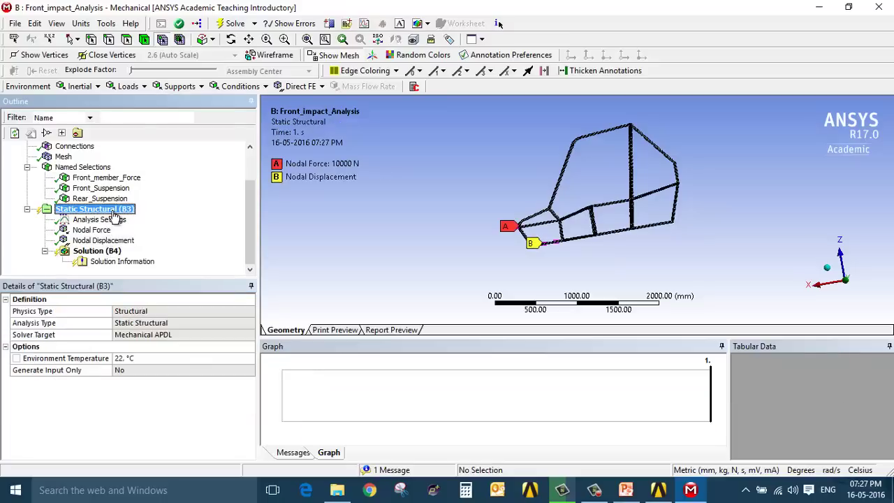
click(304, 87)
click(307, 158)
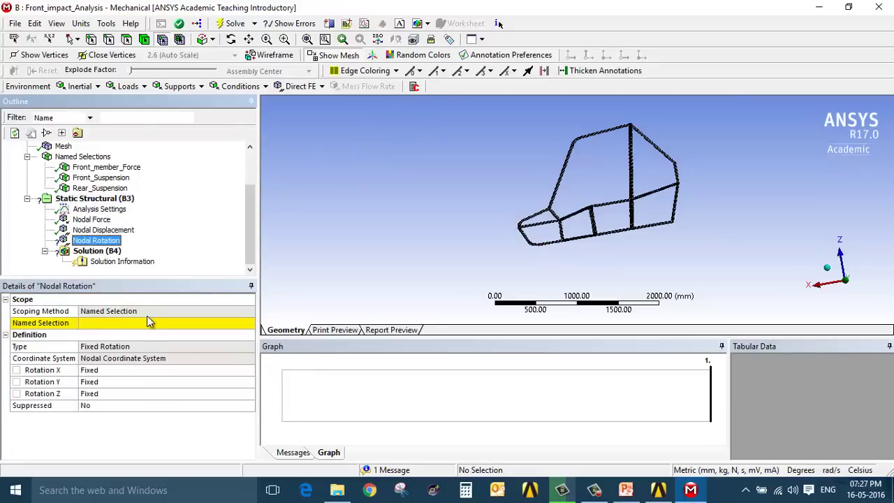
click(148, 322)
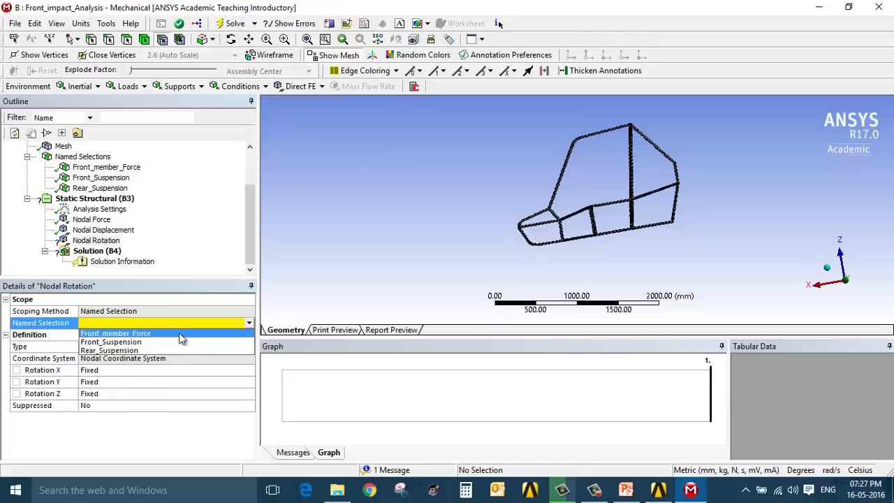
click(172, 341)
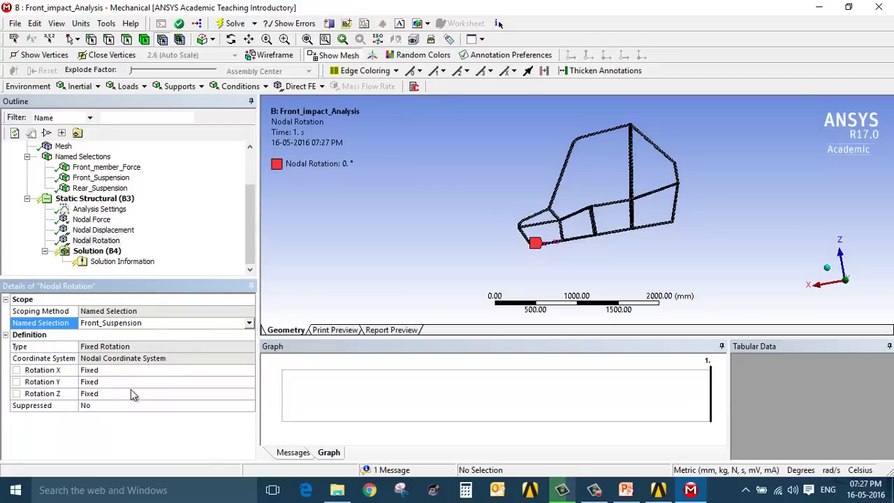
click(110, 231)
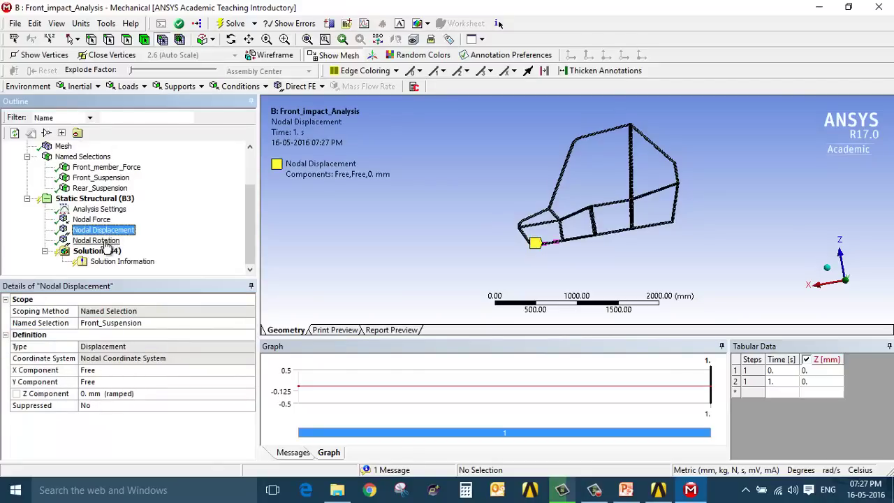
click(105, 242)
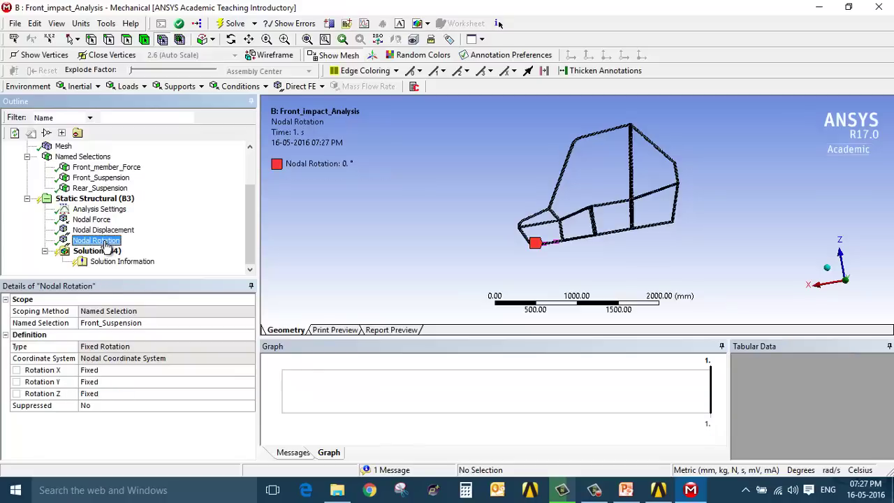
Add a second nodal displacement to the analysis and scope it to the Rear_Suspension named selection
click(116, 200)
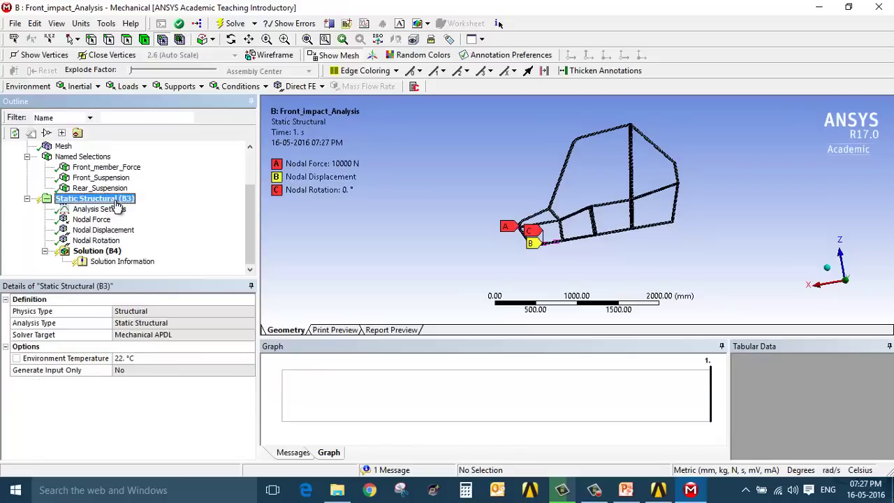
click(300, 85)
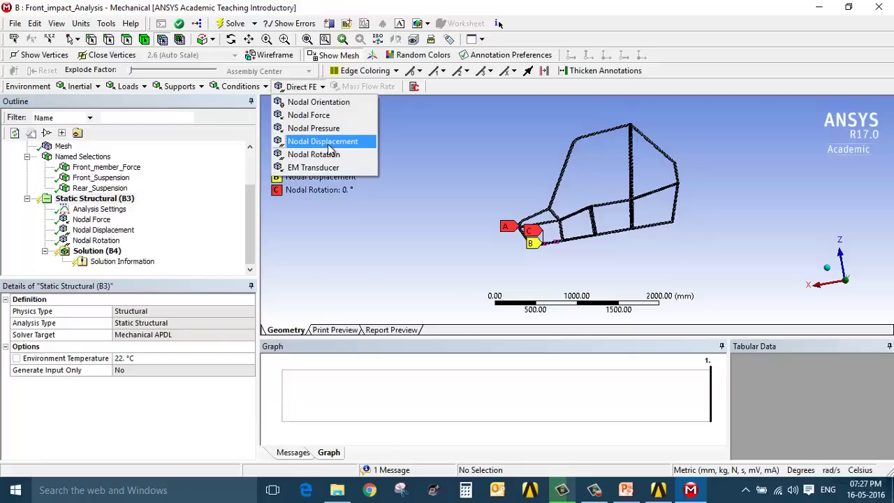
click(328, 144)
click(132, 323)
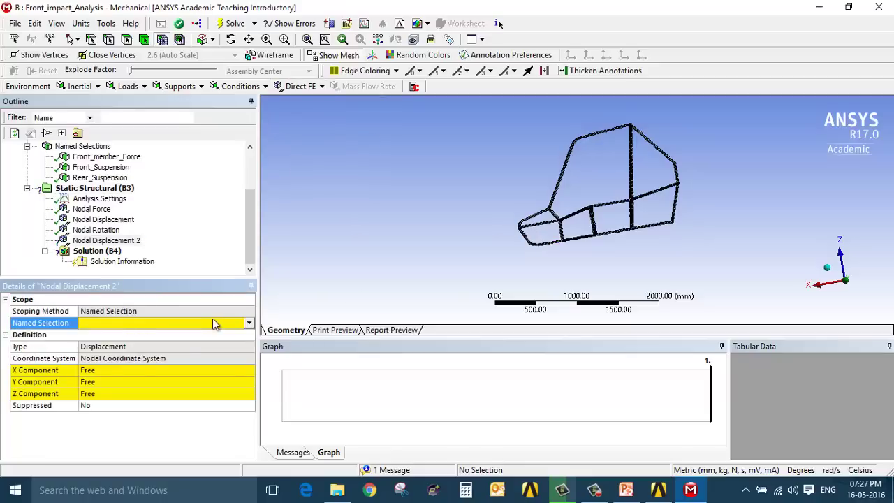
click(249, 323)
click(168, 351)
Set the X, Y and Z components of the rear suspension nodal displacement to 0 mm
click(163, 370)
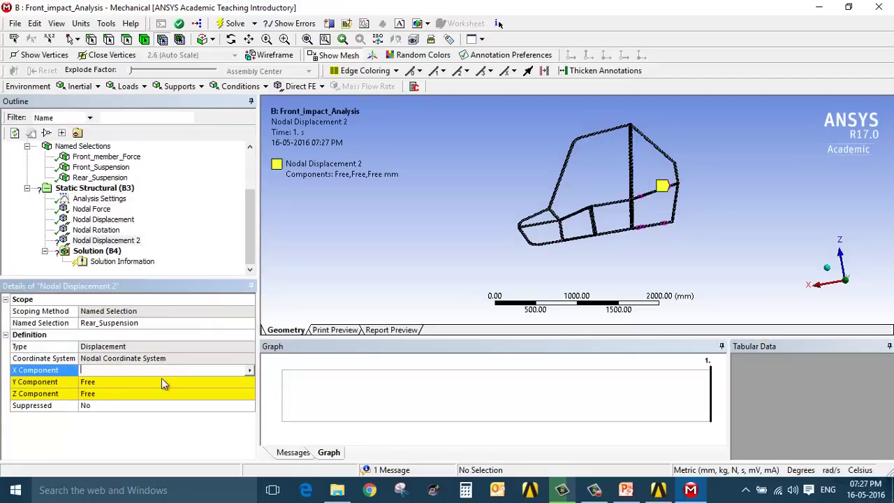
text(0)
click(161, 381)
text(0)
click(160, 393)
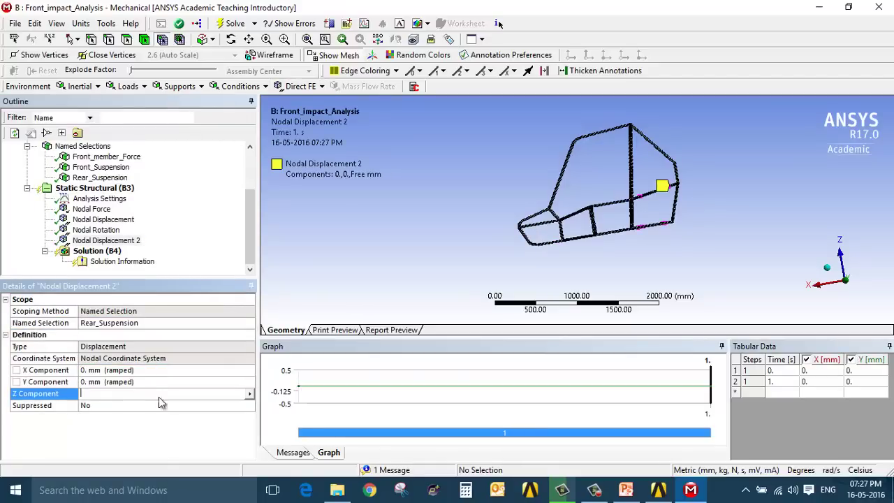
text(0)
click(157, 454)
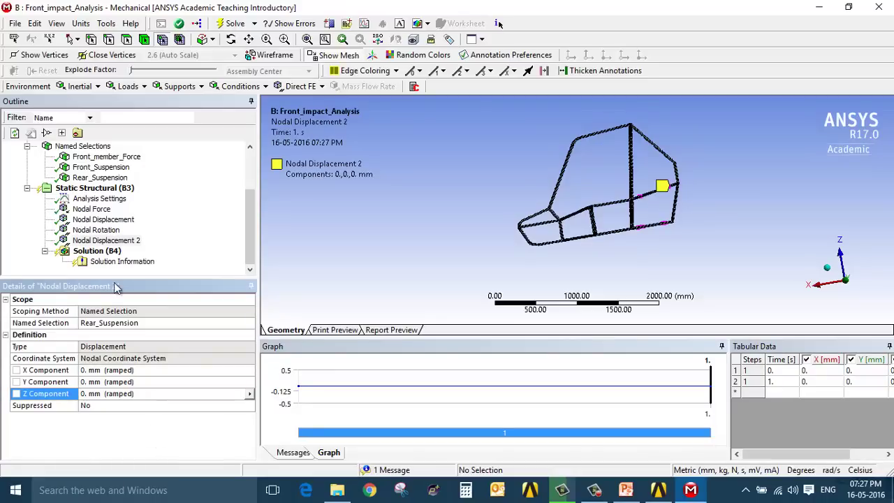
Add a second fixed nodal rotation to the analysis and scope it to the Rear_Suspension named selection
click(115, 190)
click(298, 87)
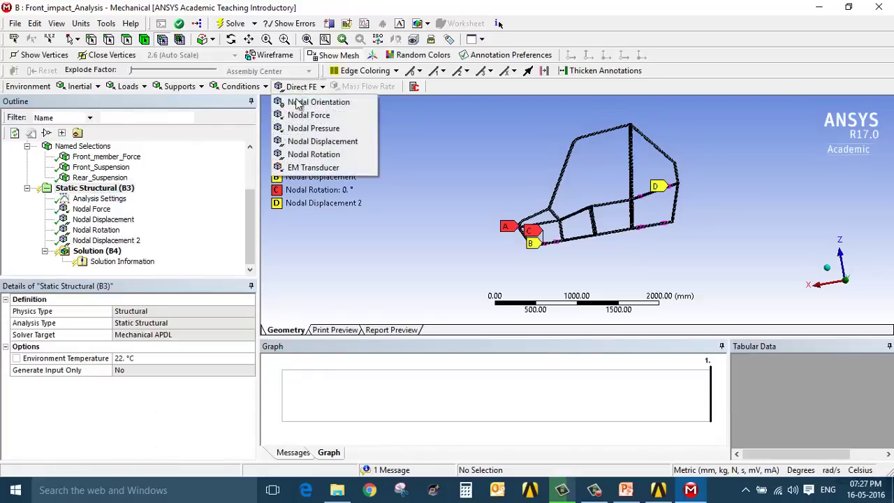
click(299, 152)
click(184, 326)
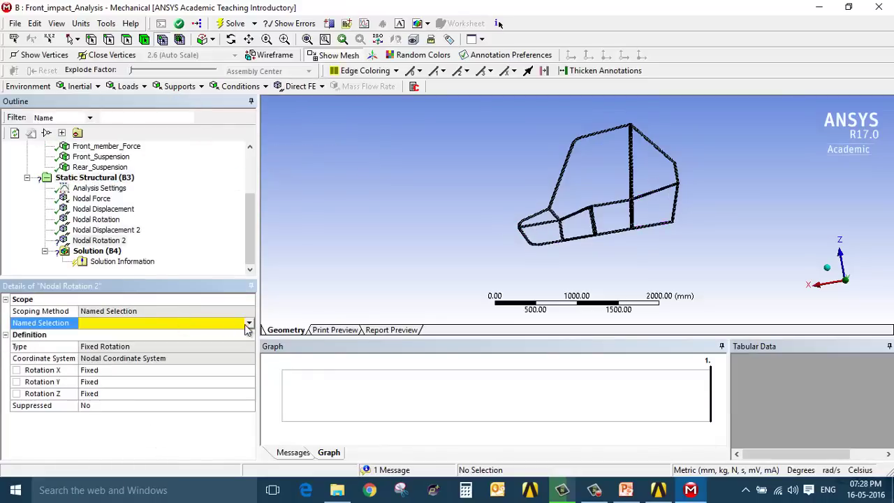
click(249, 323)
click(201, 345)
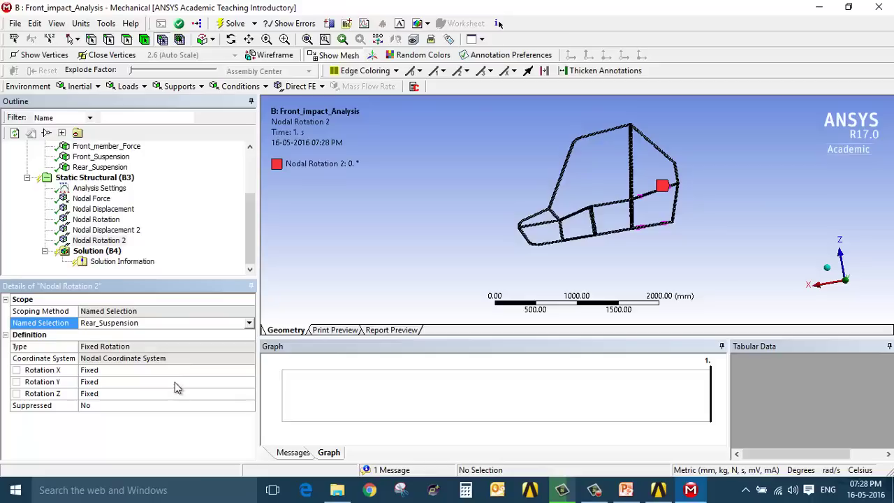
Review the settings of the front and rear nodal displacements and rotations and of the nodal force
click(112, 230)
click(123, 241)
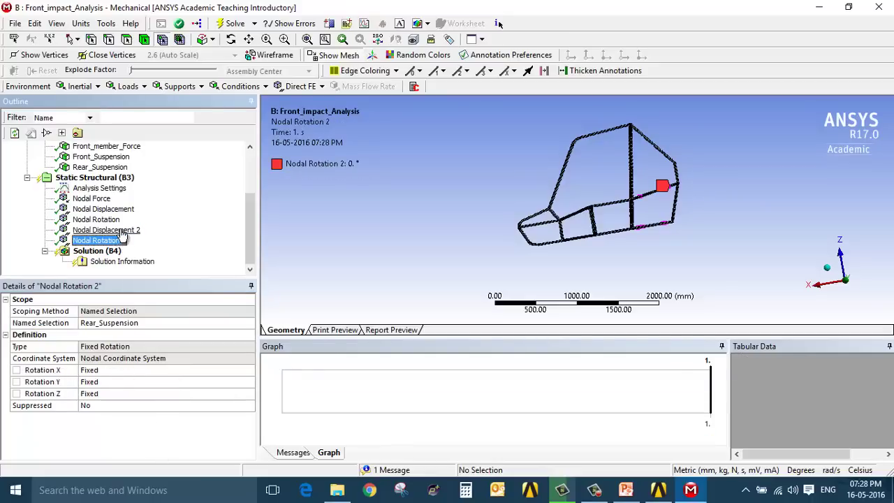
click(105, 220)
click(122, 210)
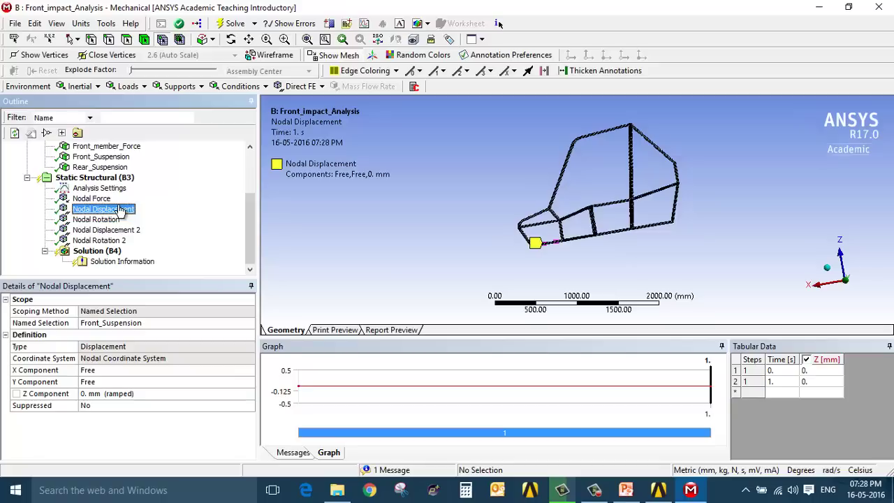
click(94, 199)
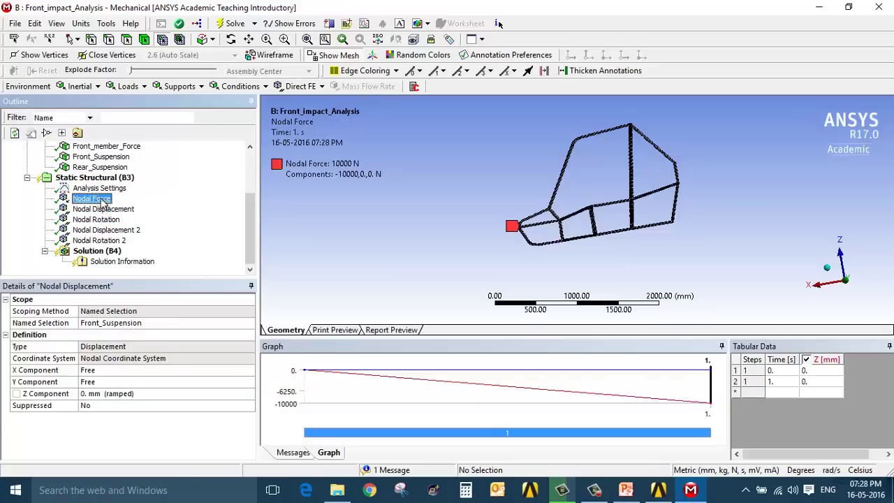
Insert a Total Deformation result under the solution
click(98, 251)
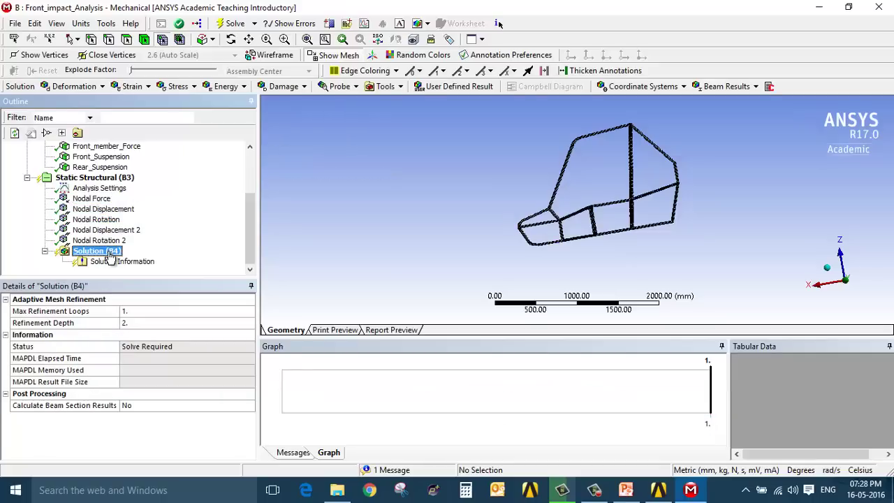
right_click(110, 257)
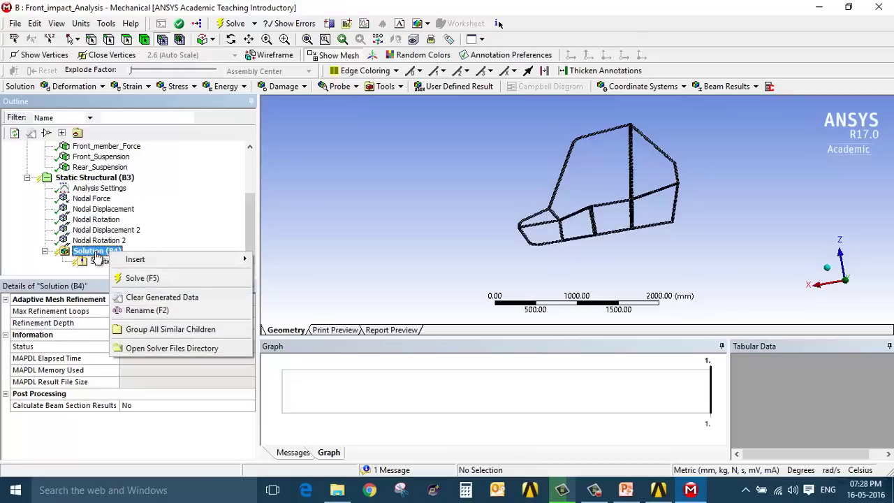
right_click(97, 255)
mouse_move(159, 261)
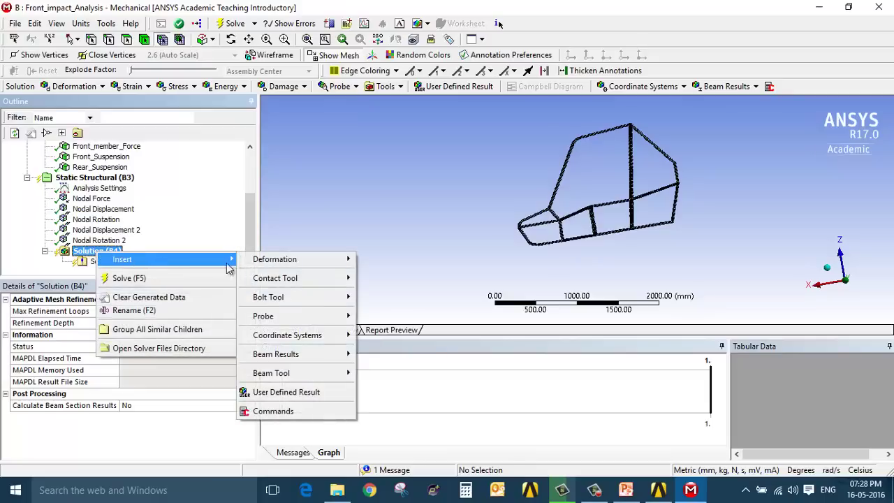
mouse_move(314, 262)
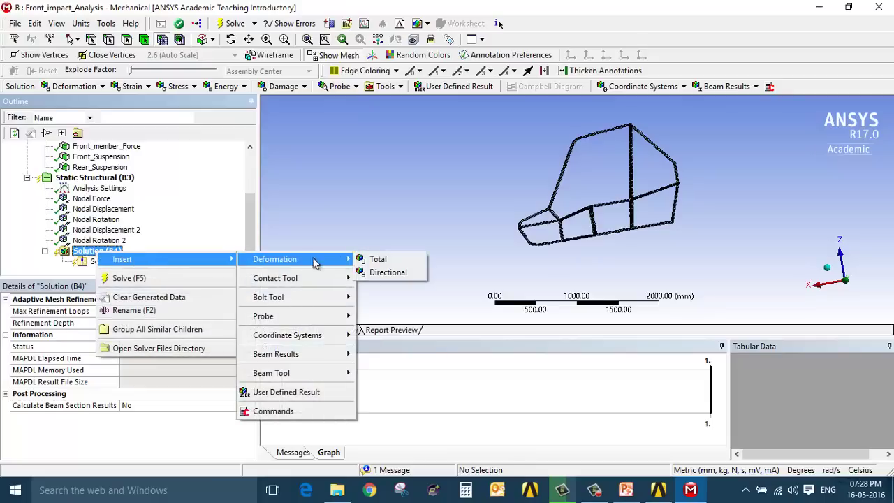
click(381, 262)
Insert a Beam Tool under the solution and expand it to show its stress results
click(105, 241)
right_click(108, 244)
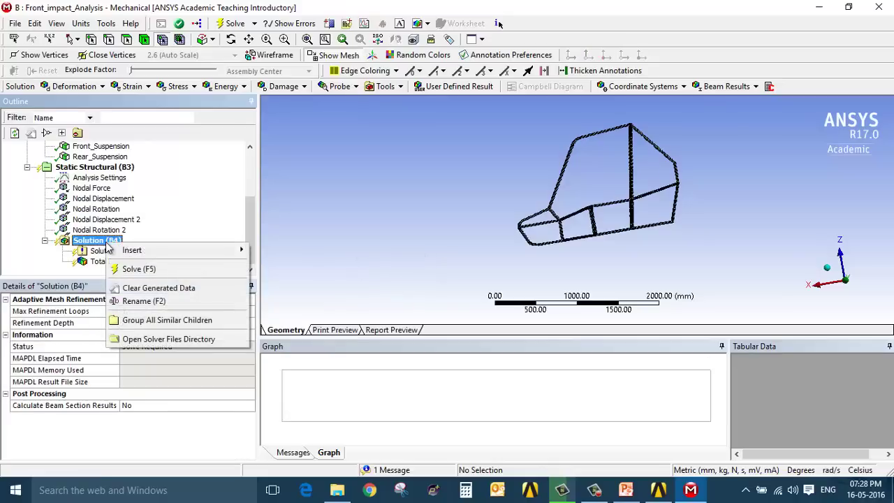
mouse_move(189, 251)
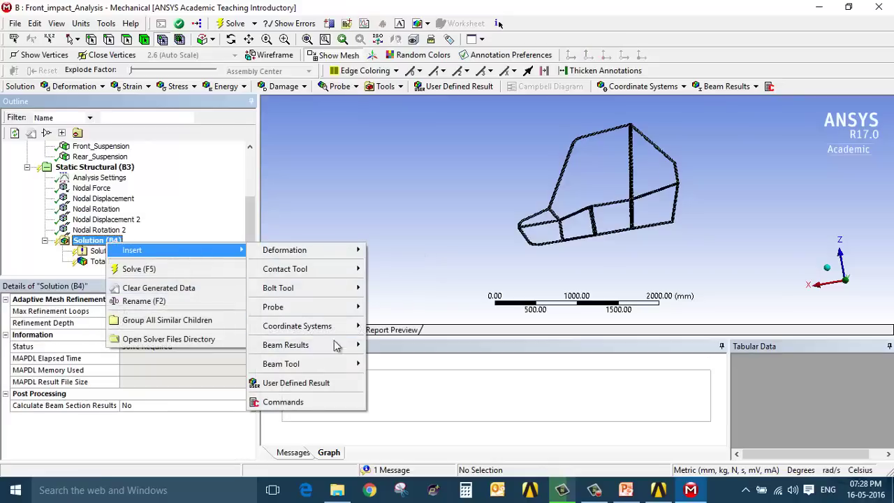
mouse_move(343, 365)
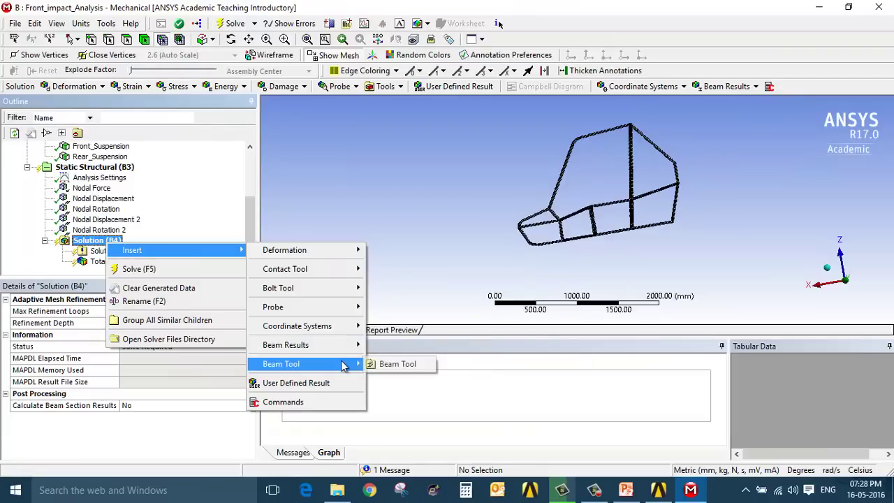
click(398, 364)
click(63, 262)
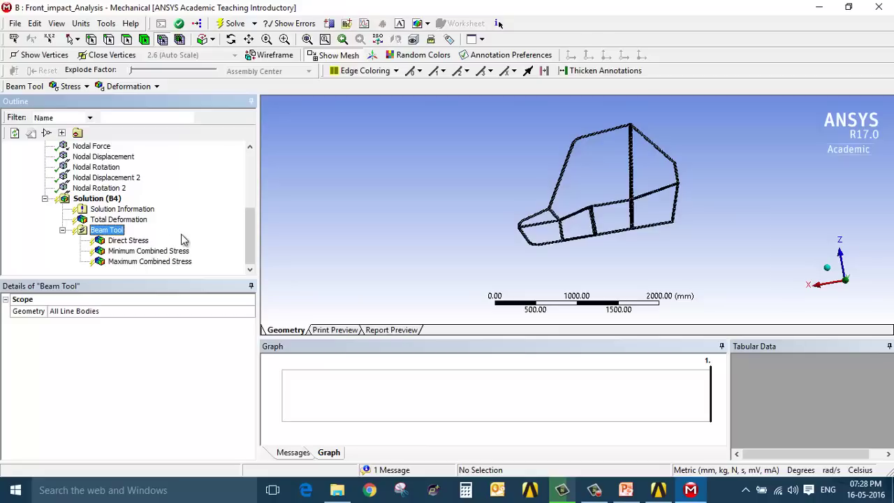
Solve the front impact static structural analysis
right_click(117, 200)
click(155, 194)
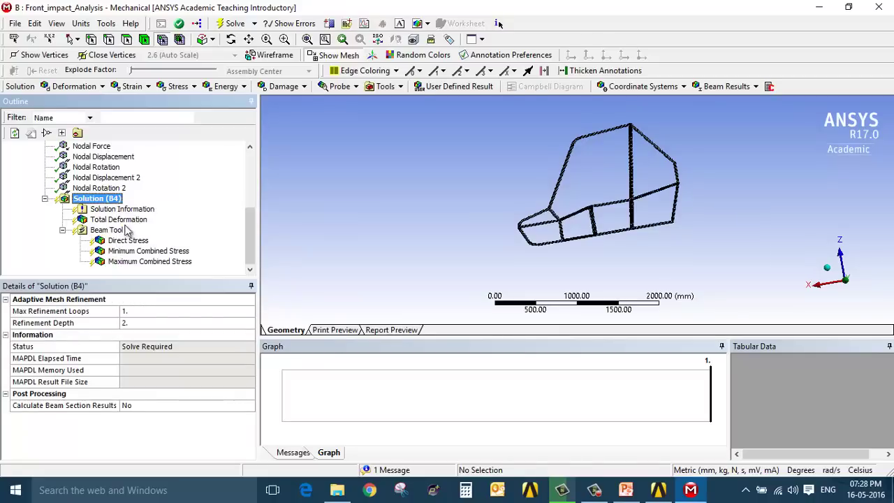
right_click(93, 203)
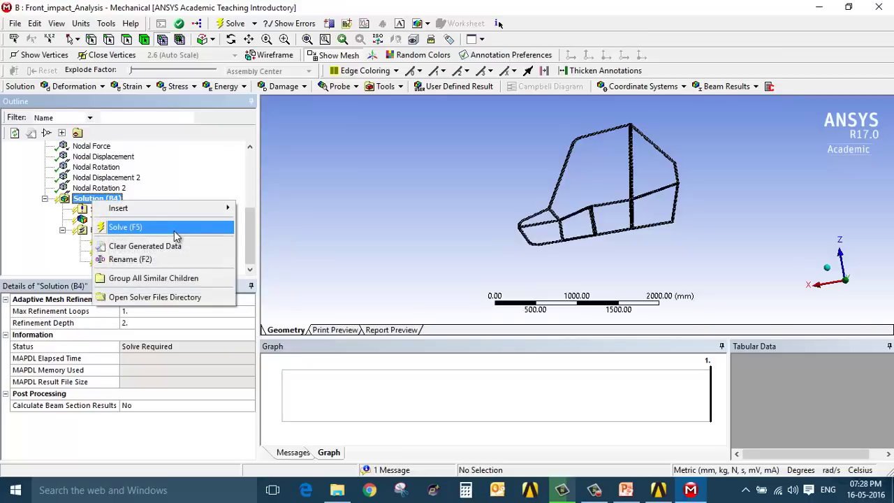
click(125, 227)
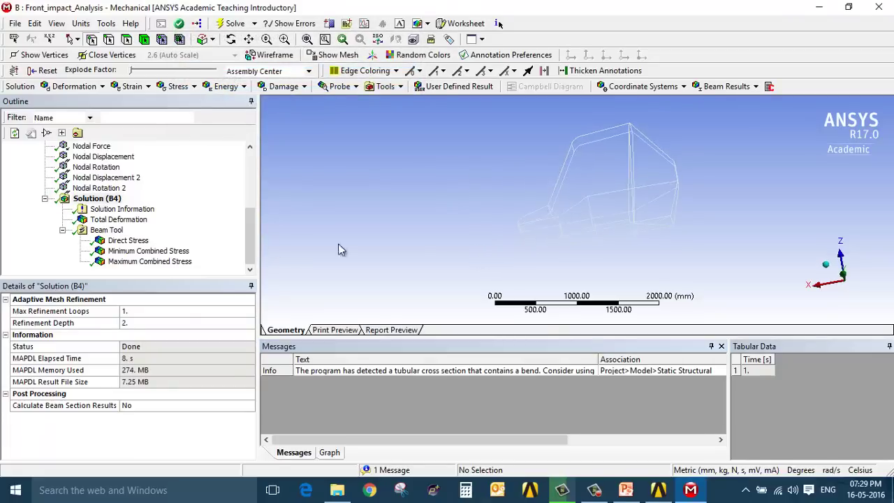
Examine the Total Deformation result on the frame from several angles, including where the maximum and minimum occur
click(118, 219)
drag(473, 281, 451, 261)
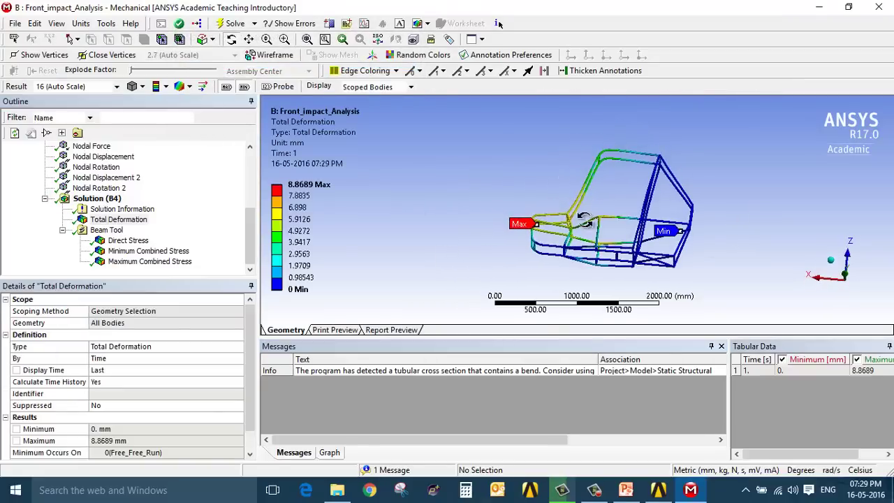
scroll(450, 261, down, 2)
scroll(596, 239, up, 4)
drag(596, 239, 744, 223)
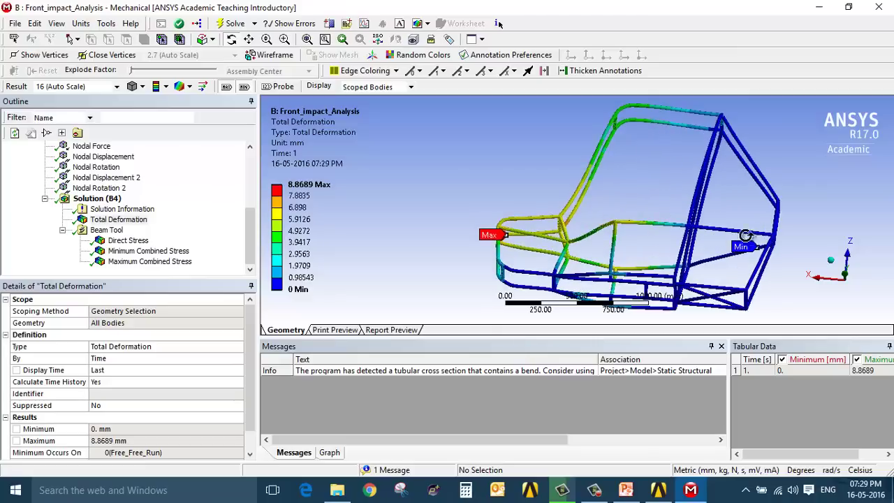
drag(695, 281, 483, 231)
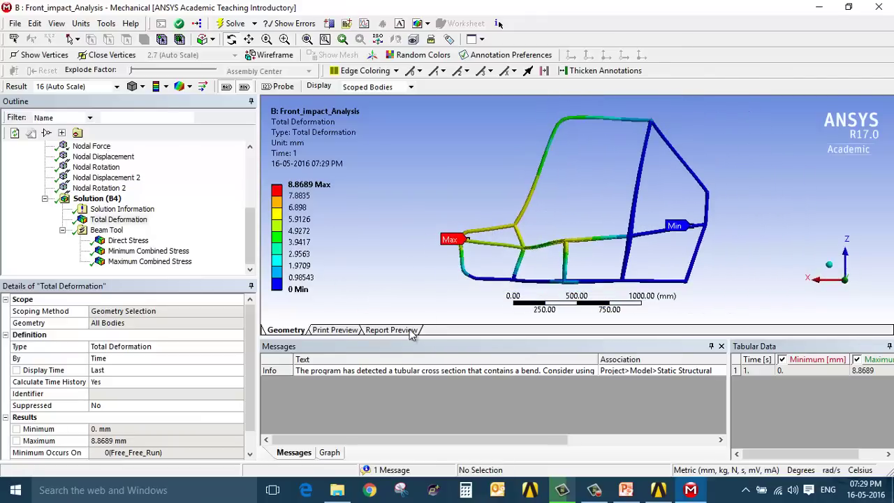
Animate the total deformation with the undeformed wireframe shown and inspect how the frame deforms under front impact
click(330, 453)
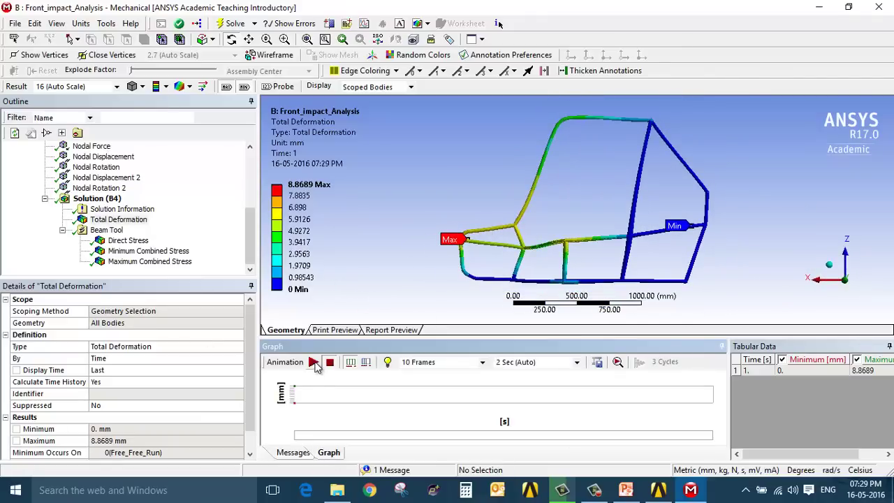
click(314, 362)
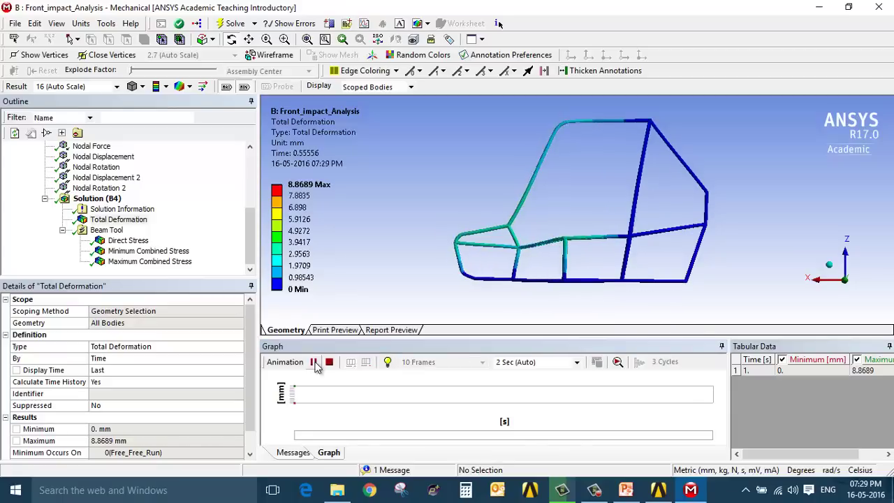
click(189, 87)
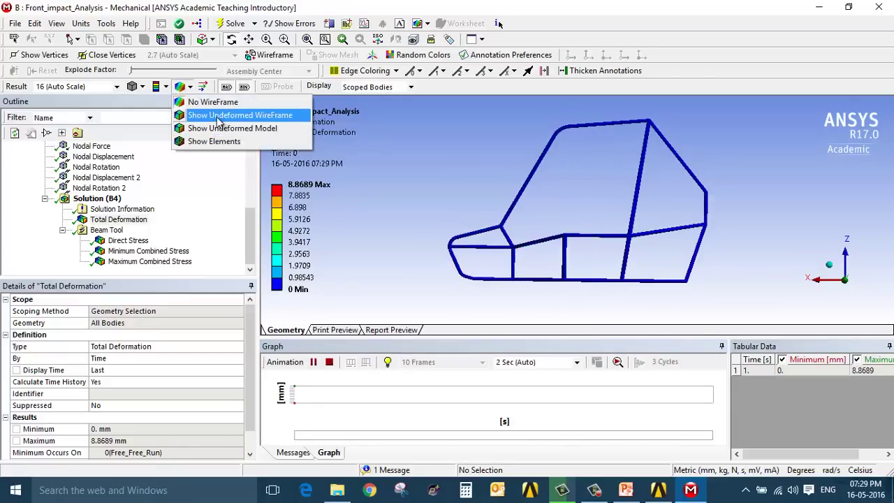
click(223, 115)
click(314, 363)
click(314, 363)
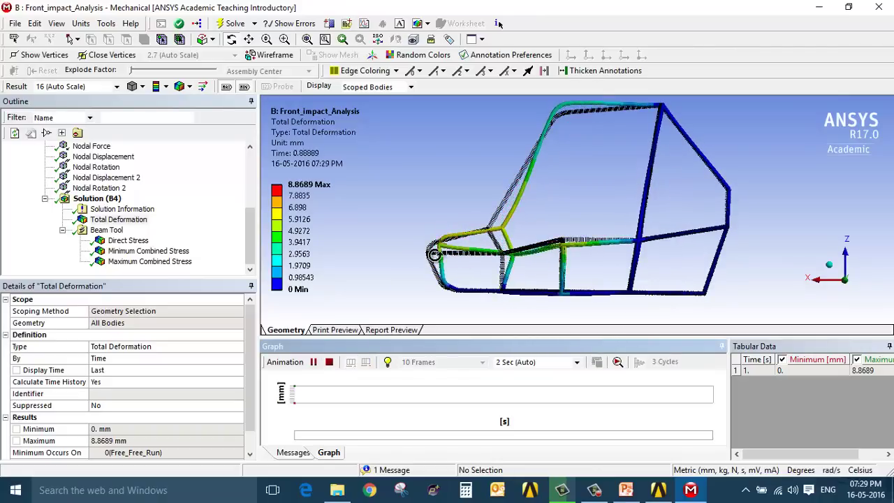
drag(434, 255, 564, 262)
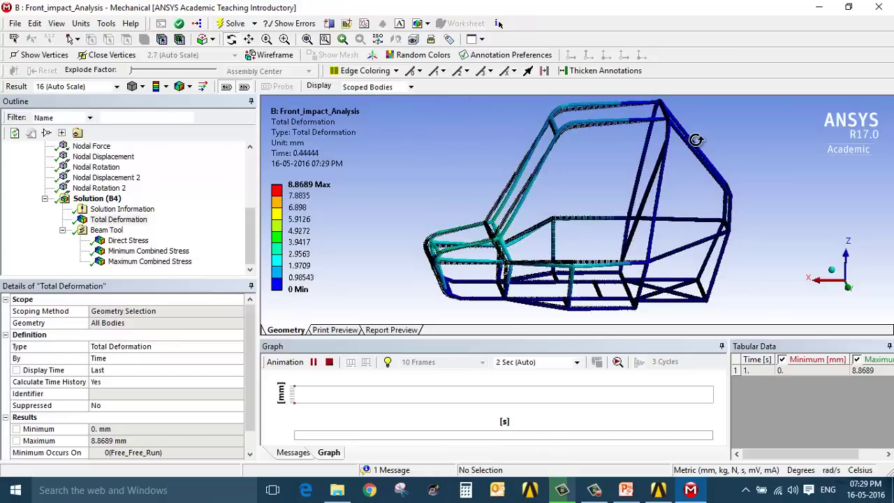
Close the front impact model and add a Static Structural system that shares the Model of the Free_Free_Run modal system
click(879, 7)
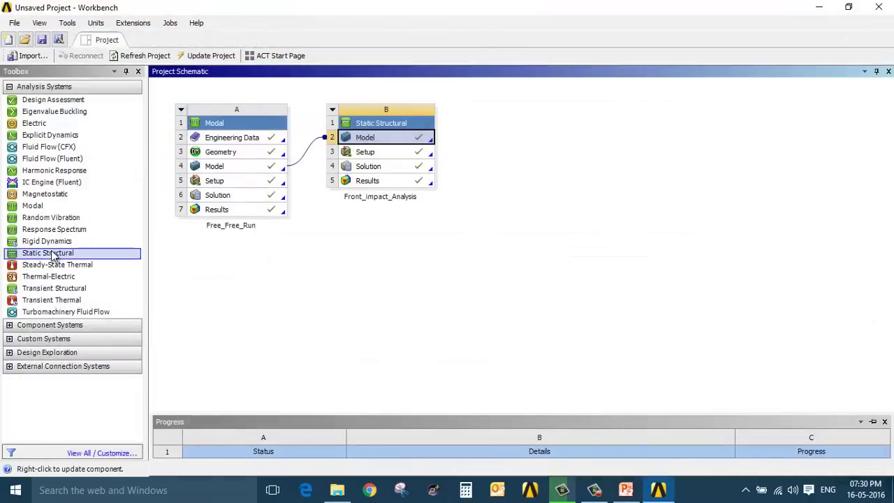
drag(54, 257, 518, 172)
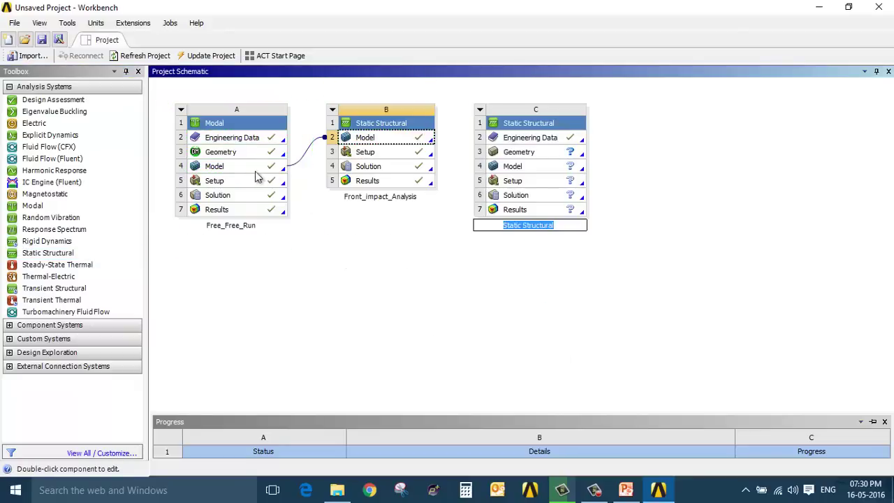
drag(236, 168, 509, 165)
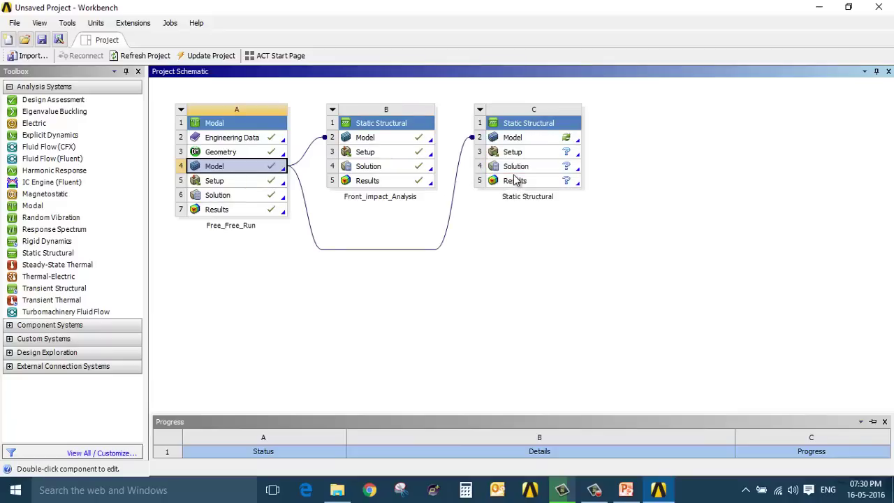
Update the Model component of the new Static Structural system and open it for editing in Mechanical
click(533, 137)
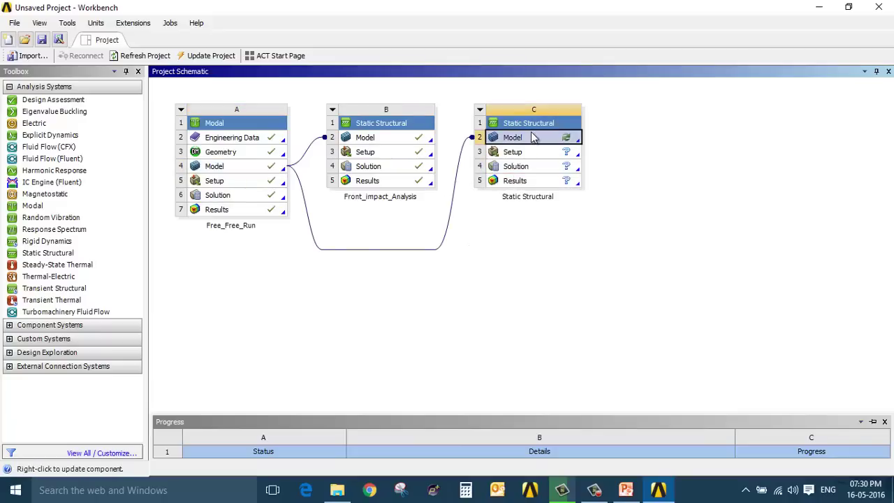
right_click(532, 137)
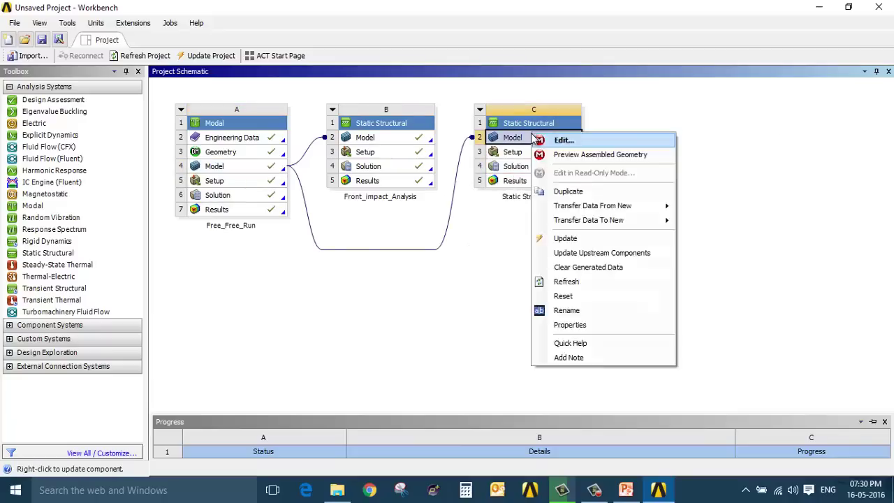
click(567, 236)
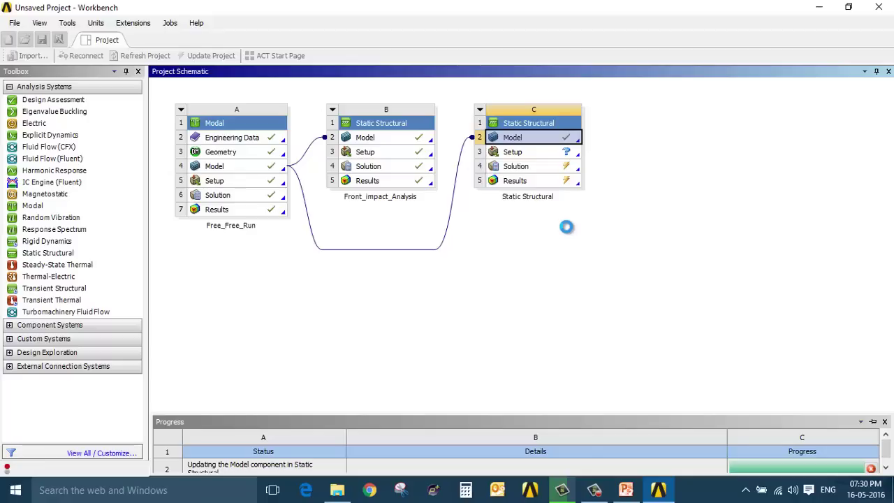
double_click(533, 139)
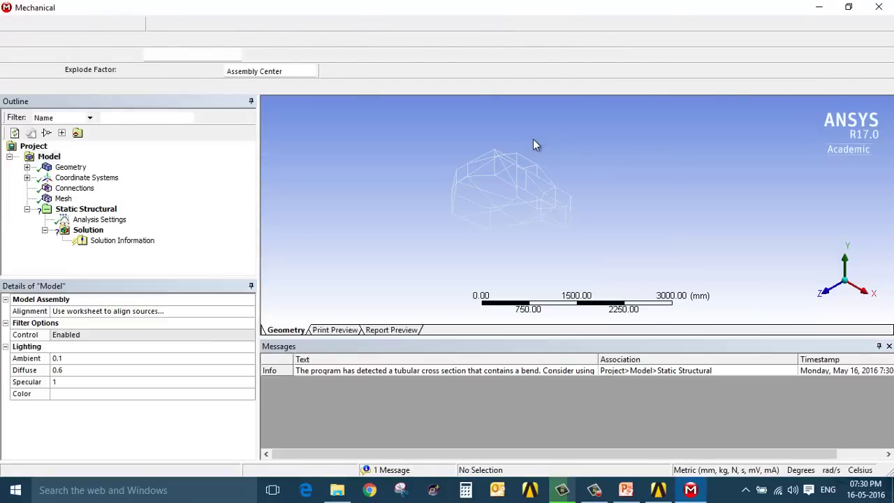
Display the mesh of the whole frame in the new static structural model
middle_drag(538, 144, 658, 208)
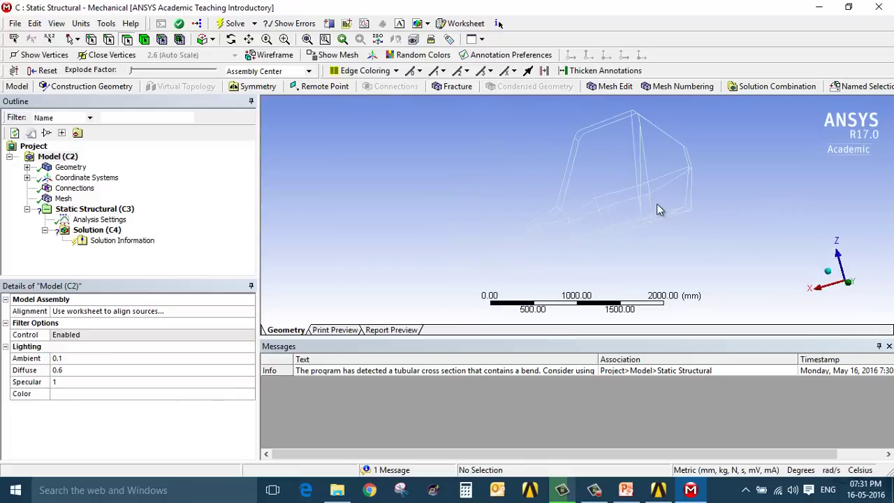
scroll(657, 203, up, 1)
click(63, 199)
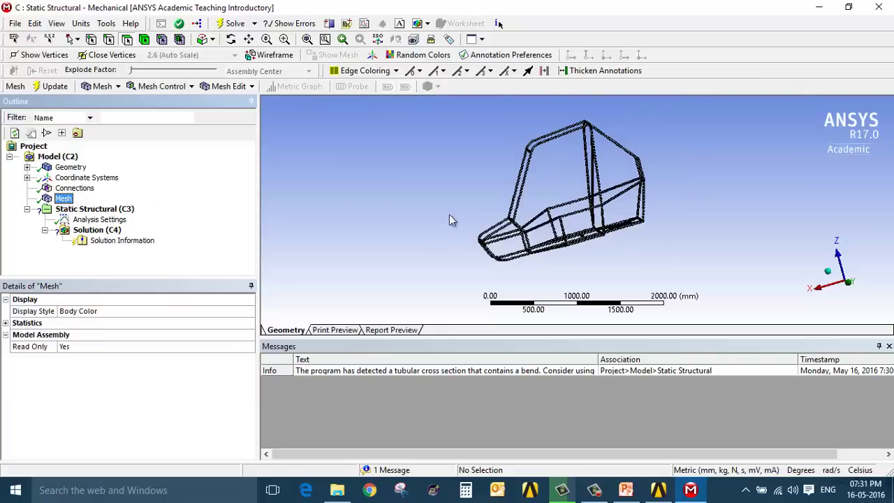
middle_drag(449, 215, 633, 196)
scroll(489, 255, up, 1)
scroll(633, 196, down, 1)
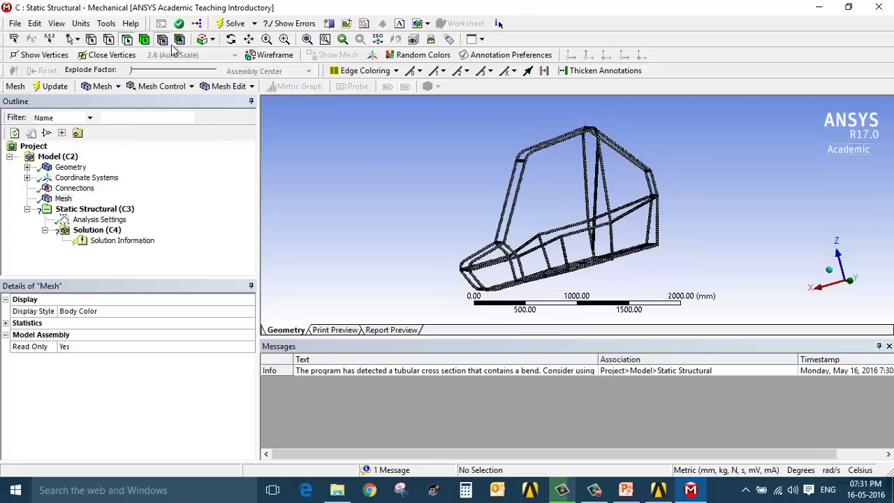
Select all mesh nodes along the horizontal side member just ahead of the main roll hoop, including its end nodes
ctrl+middle_drag(535, 262, 699, 210)
scroll(685, 240, up, 3)
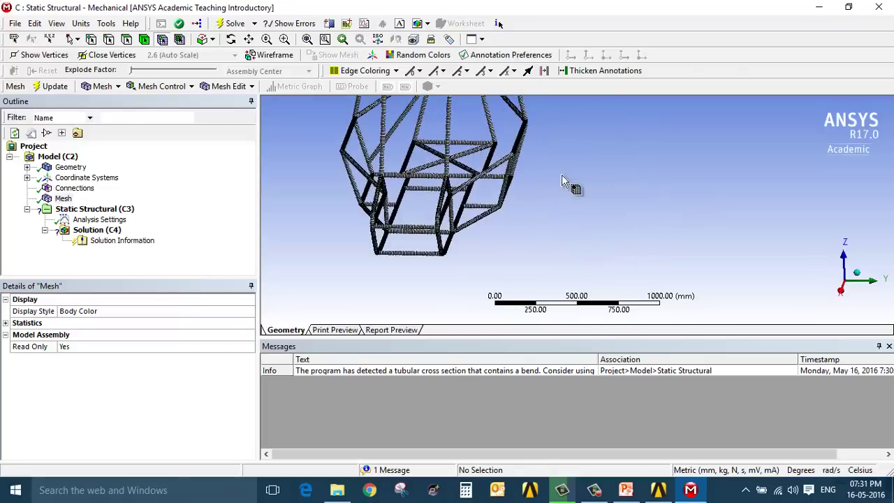
middle_drag(697, 241, 665, 235)
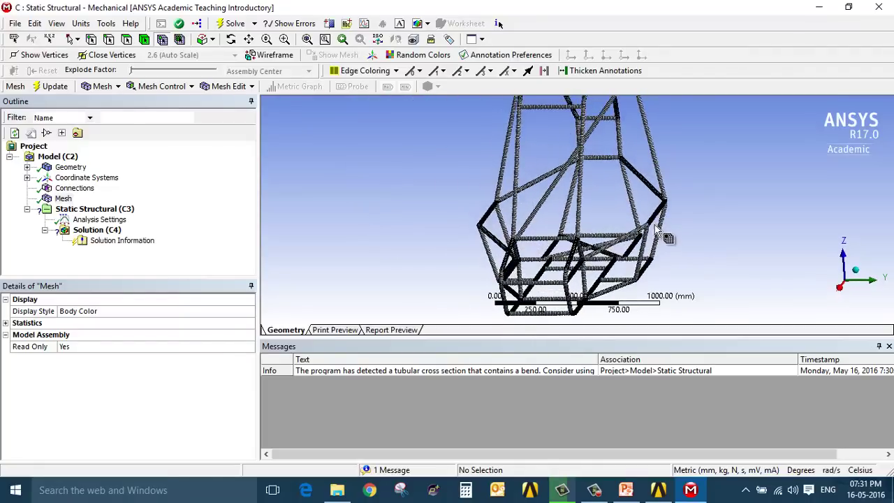
scroll(664, 235, up, 3)
scroll(677, 220, up, 5)
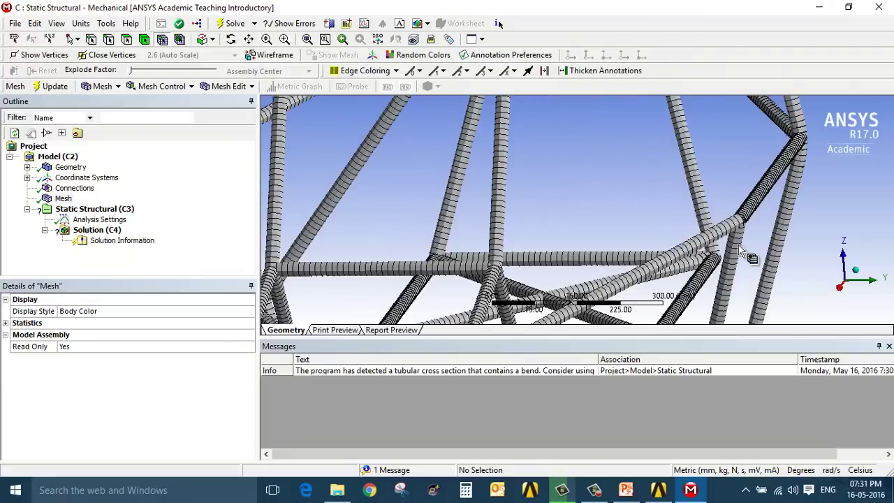
middle_drag(599, 236, 618, 241)
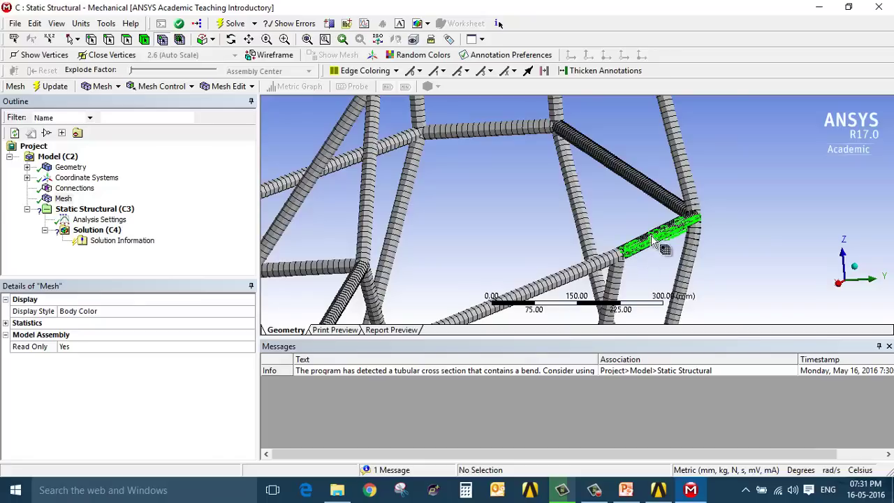
click(703, 213)
middle_drag(703, 213, 529, 255)
scroll(695, 227, up, 5)
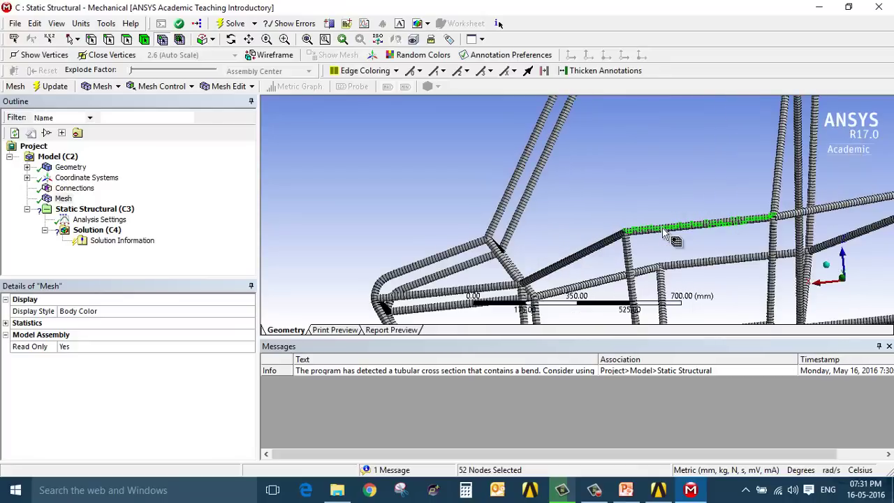
ctrl+middle_drag(721, 255, 465, 189)
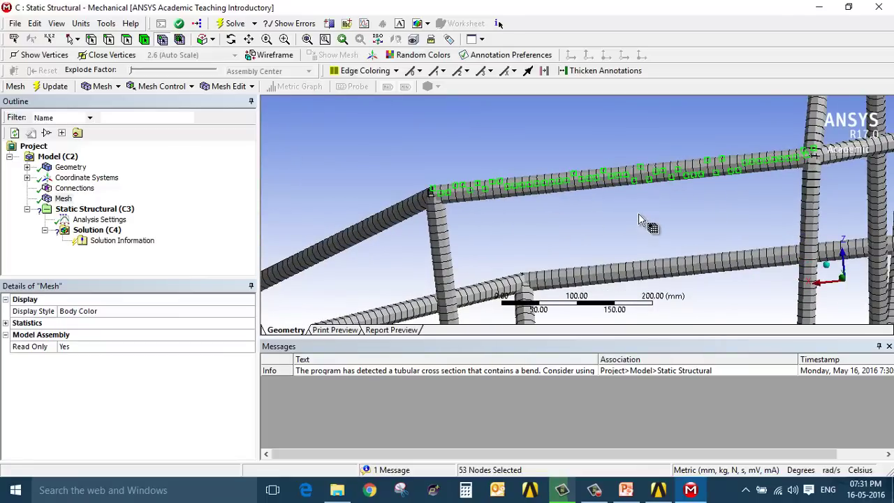
scroll(639, 213, down, 3)
middle_drag(638, 213, 699, 246)
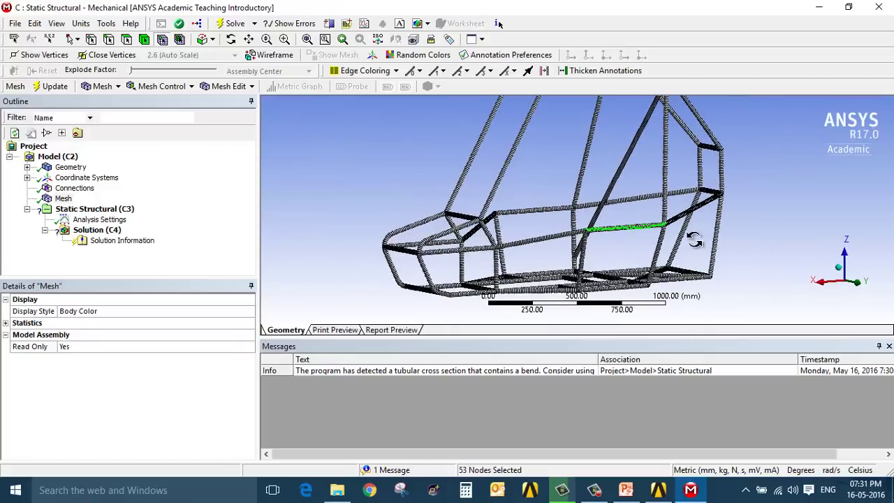
scroll(628, 251, up, 5)
middle_drag(629, 251, 600, 170)
Create a named selection called Side_member_Force from the selected side member nodes
right_click(607, 162)
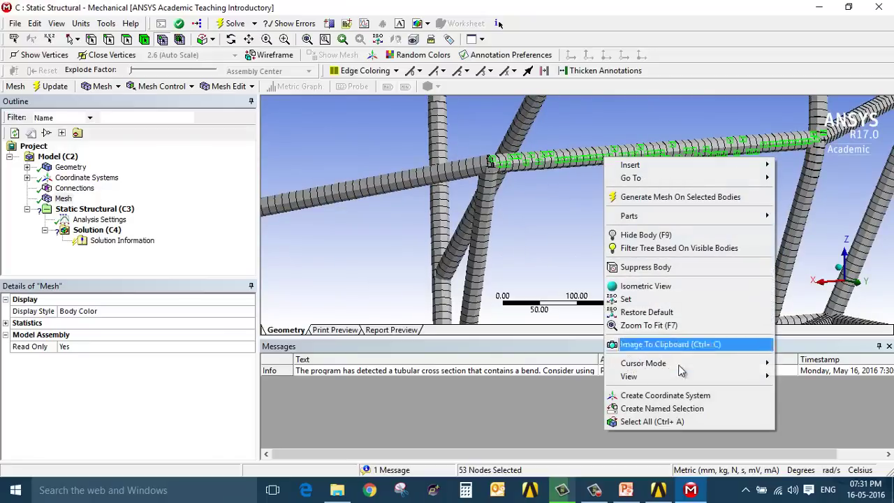
click(662, 409)
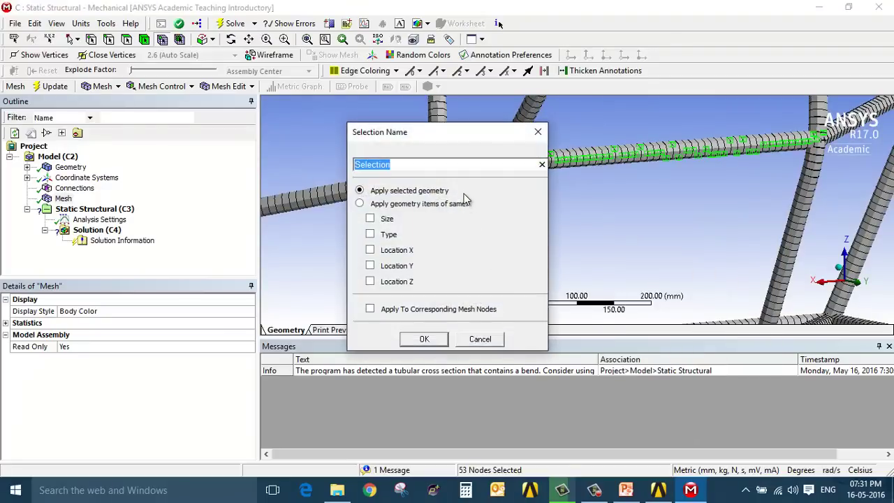
text(Side_membe)
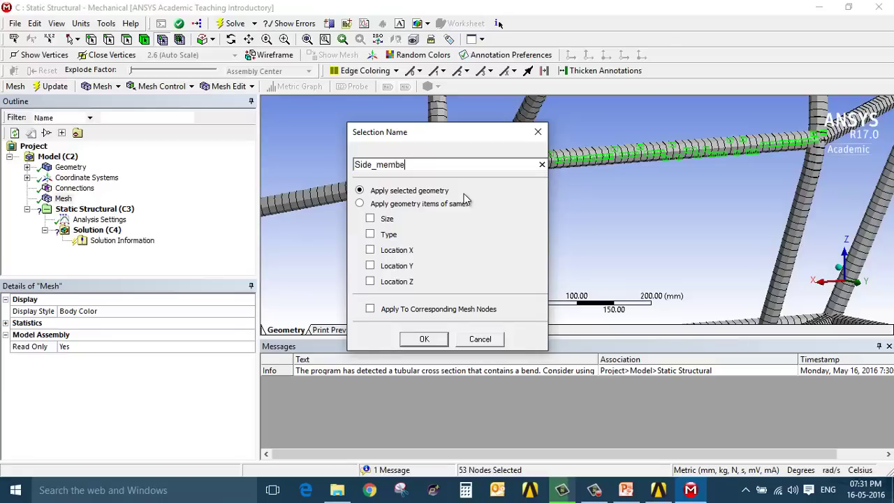
text(r_Force)
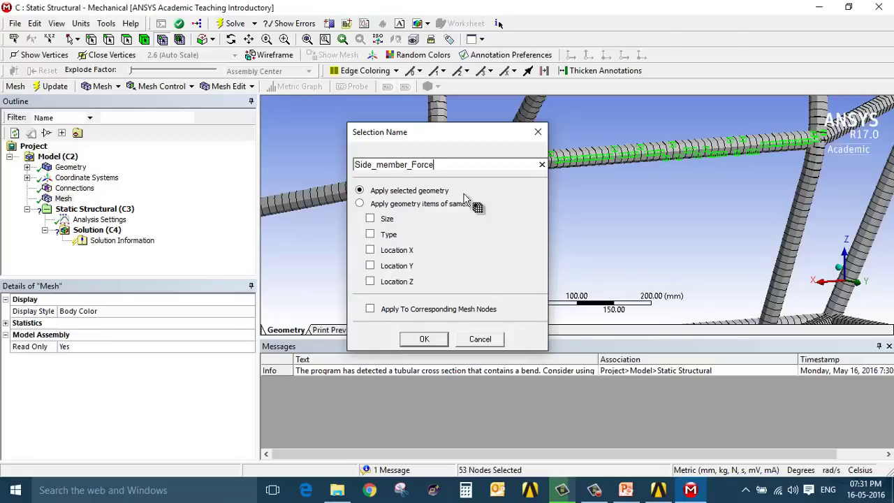
key(Return)
Select mesh nodes at two spots on each of the two lower front frame members as front suspension mounting points
scroll(466, 202, down, 5)
middle_drag(461, 202, 468, 262)
scroll(412, 262, up, 6)
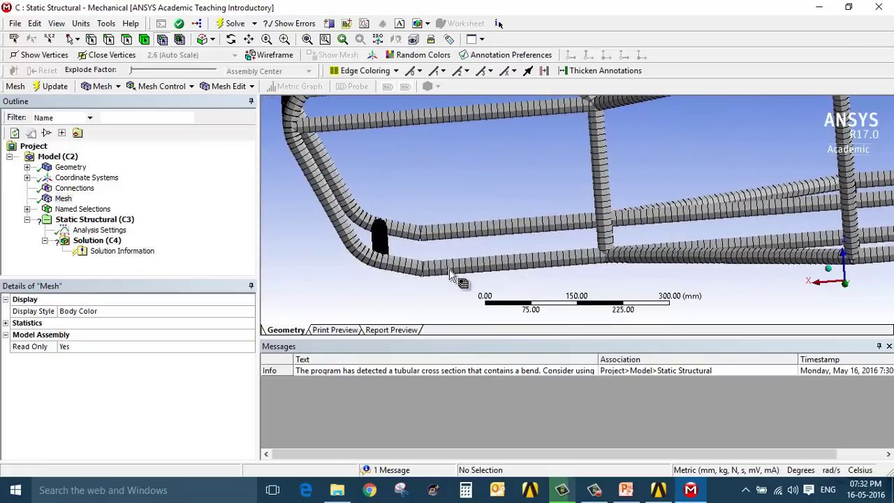
click(451, 273)
ctrl+click(559, 266)
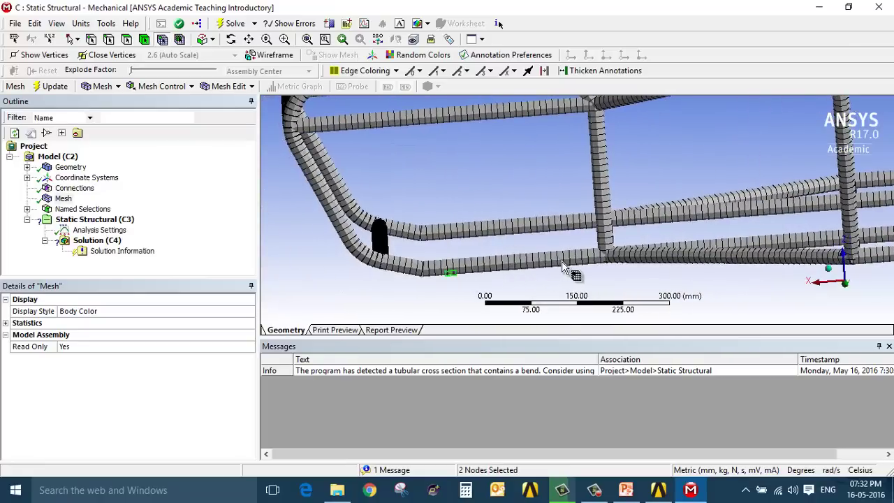
ctrl+click(563, 266)
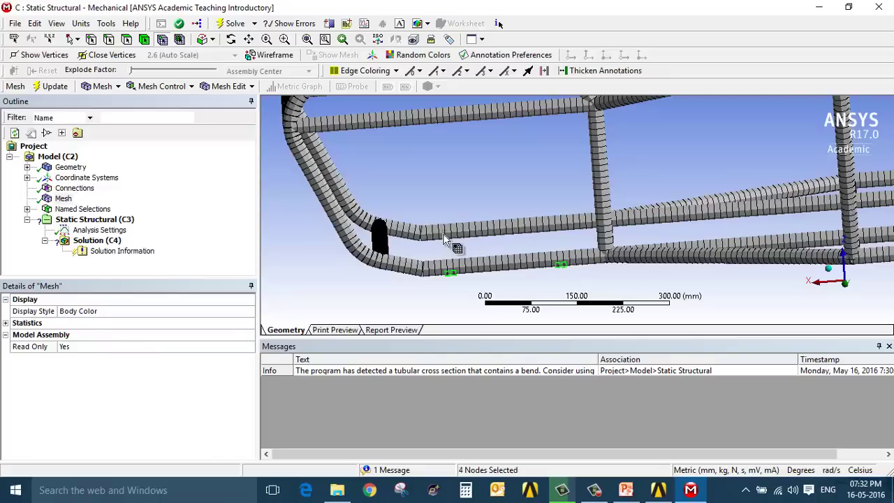
ctrl+click(447, 233)
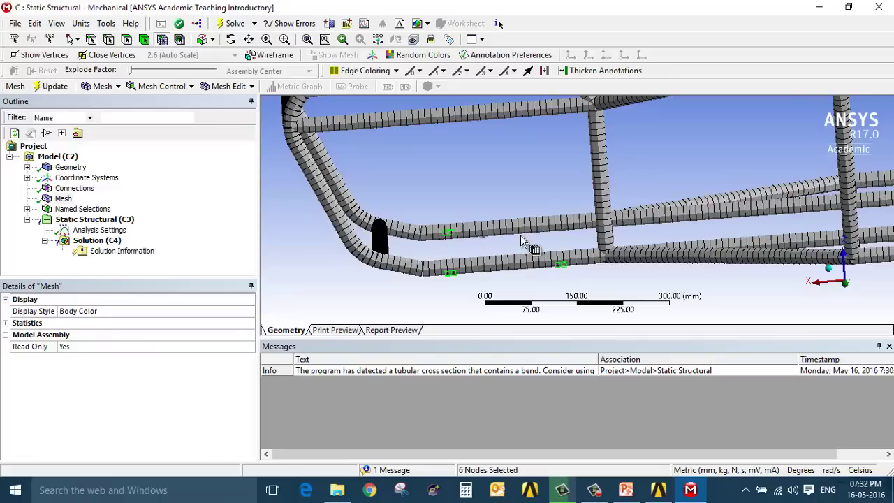
ctrl+click(559, 225)
ctrl+click(559, 257)
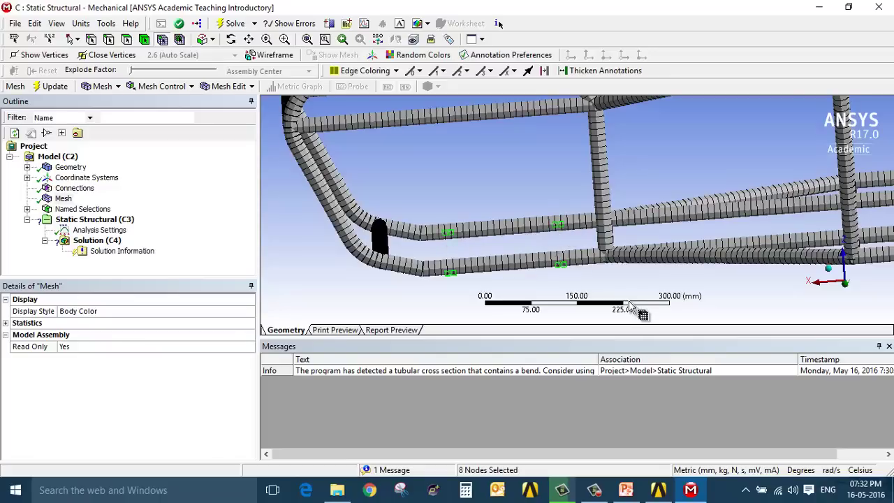
Add mesh nodes near both ends of the two lower rear frame members, behind the main roll hoop, to the selection
scroll(615, 265, up, 3)
scroll(543, 273, down, 5)
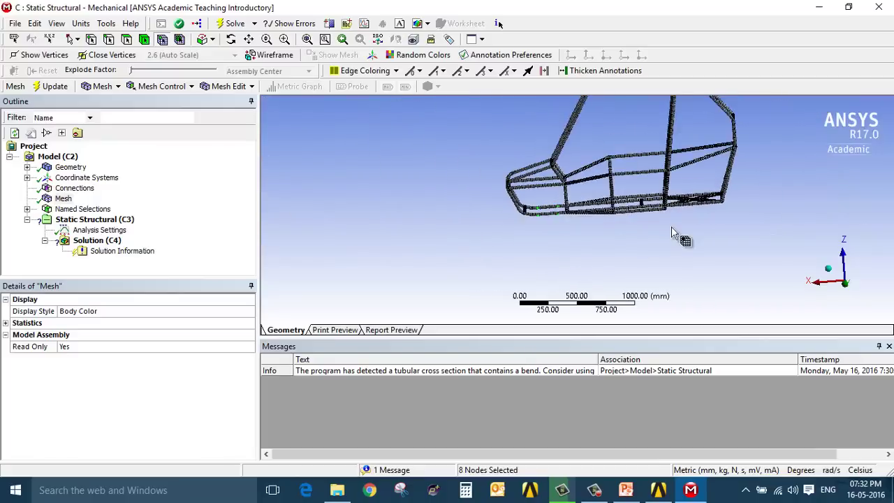
ctrl+middle_drag(680, 236, 518, 233)
scroll(496, 246, up, 4)
scroll(552, 236, up, 3)
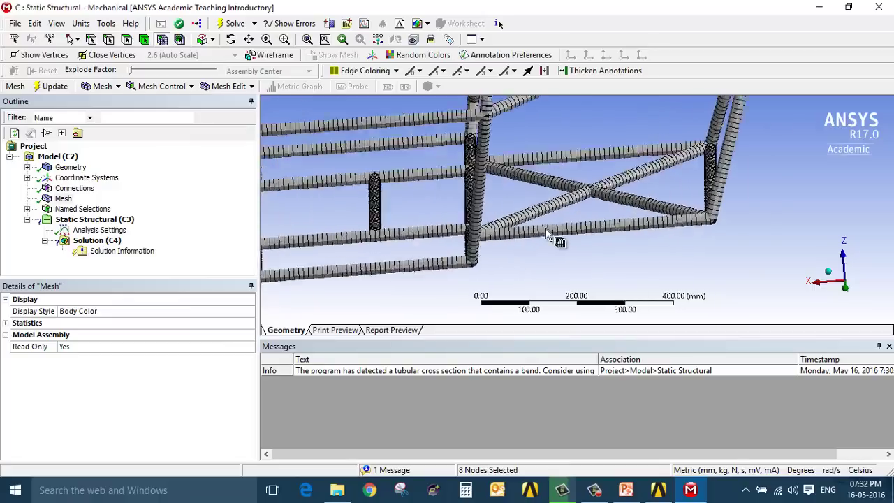
scroll(503, 253, down, 1)
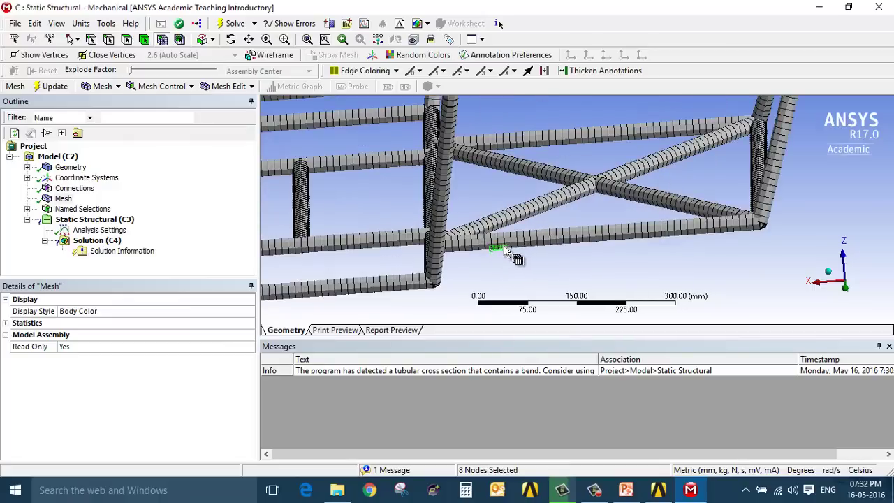
ctrl+click(510, 249)
ctrl+click(514, 253)
ctrl+click(512, 248)
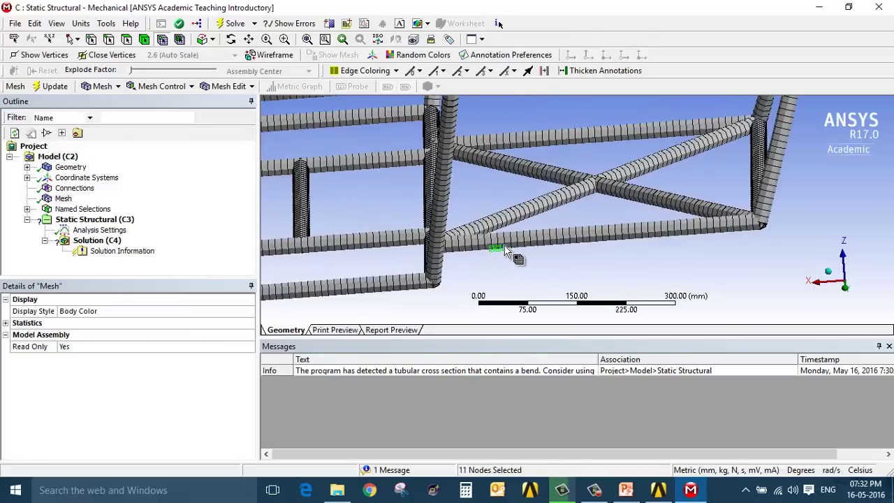
ctrl+click(507, 248)
ctrl+click(702, 232)
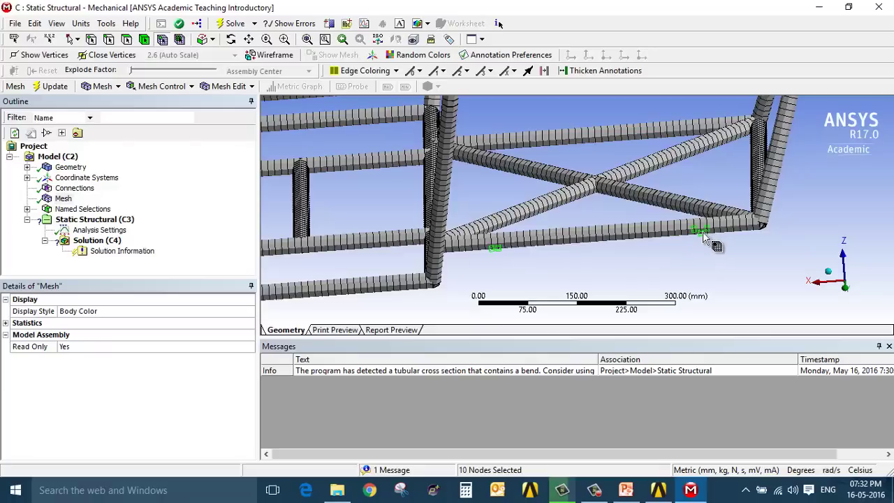
ctrl+click(707, 229)
ctrl+click(715, 228)
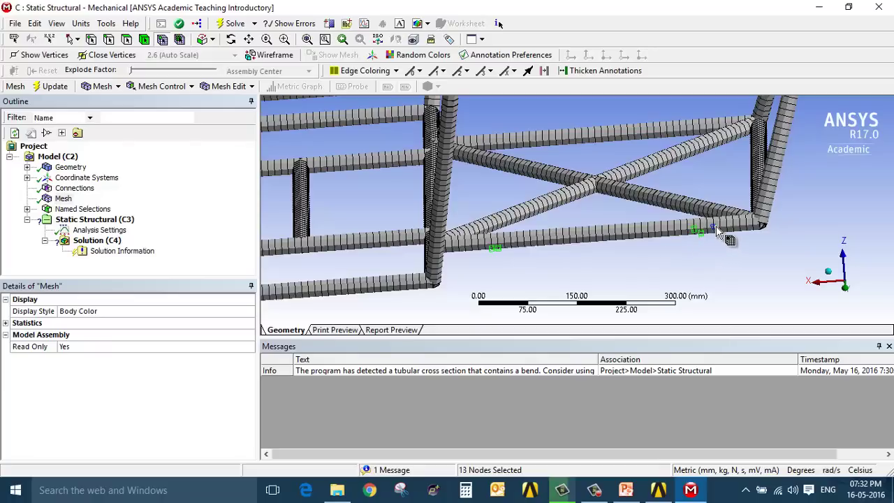
ctrl+click(683, 130)
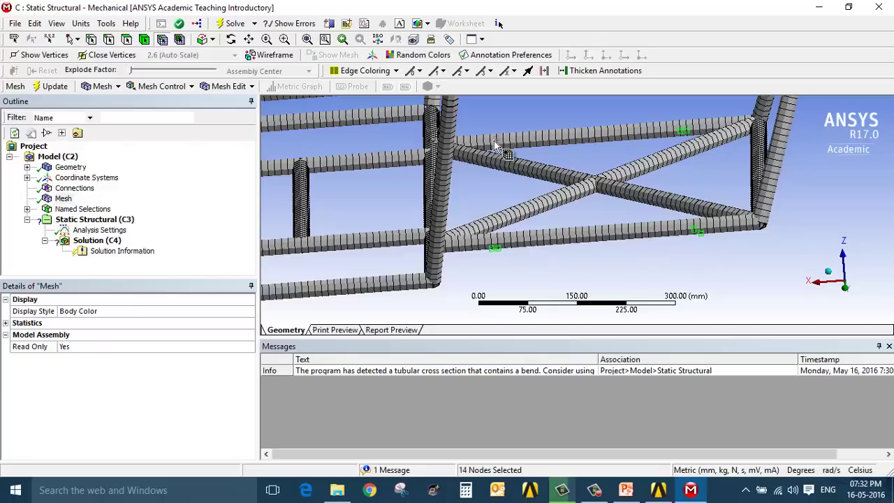
ctrl+click(501, 142)
ctrl+click(547, 174)
scroll(547, 182, down, 3)
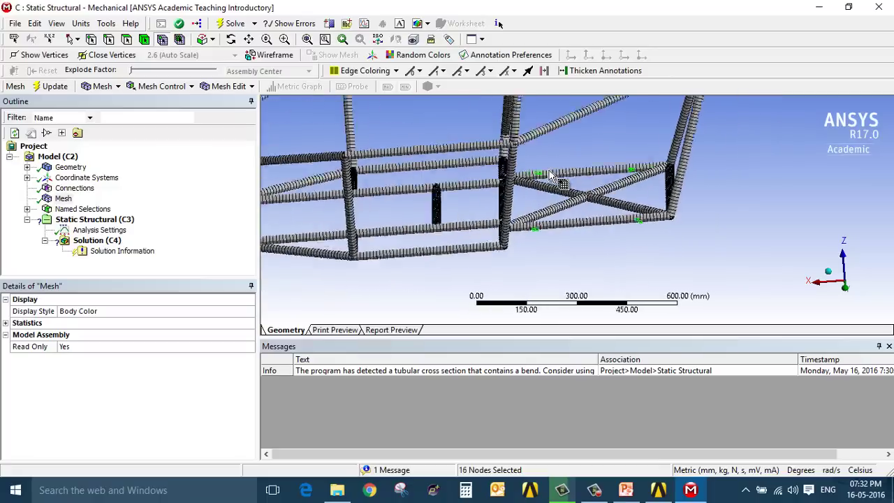
Create a named selection called Suspension_mounting_For_Const from the selected front and rear mounting nodes
right_click(543, 225)
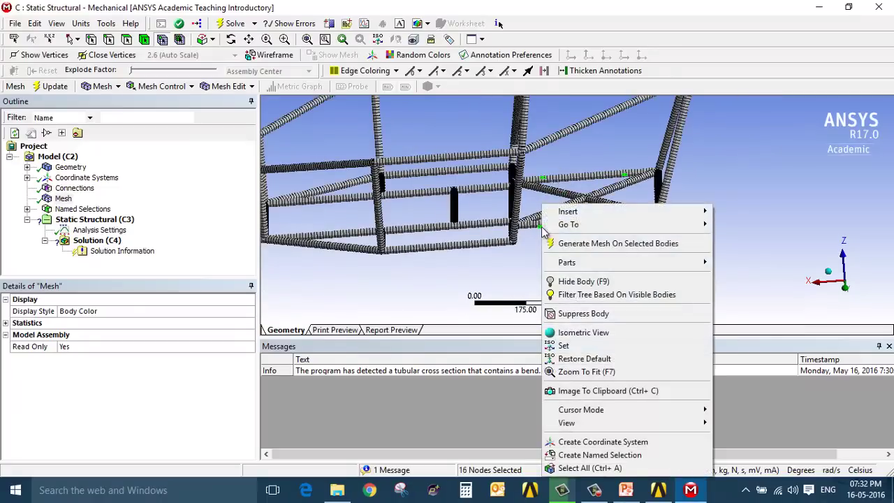
click(641, 458)
text(S)
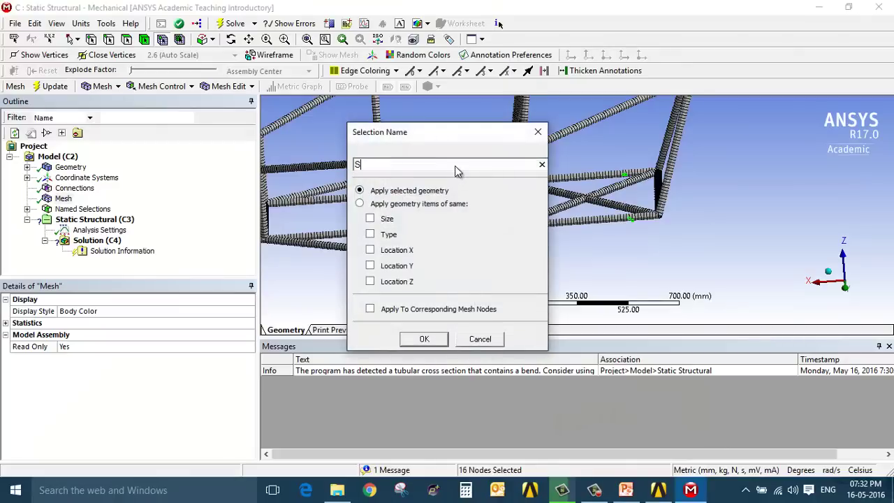
text(uspension_mounting_For Const)
key(Return)
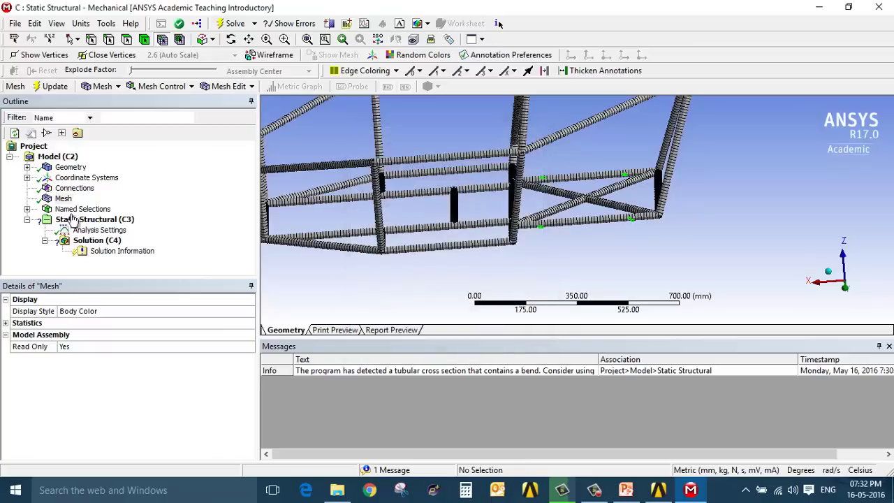
Add a nodal force to the static structural analysis and scope it to the Side_member_Force named selection
click(26, 210)
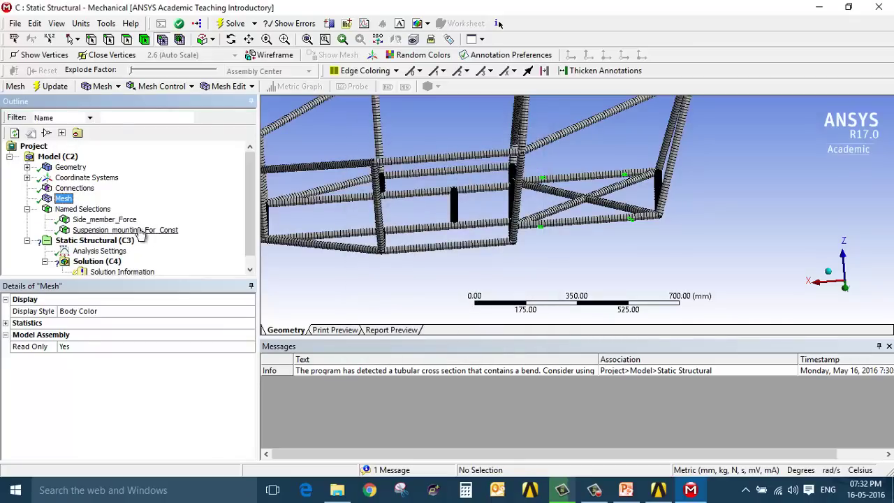
scroll(253, 234, down, 1)
click(115, 230)
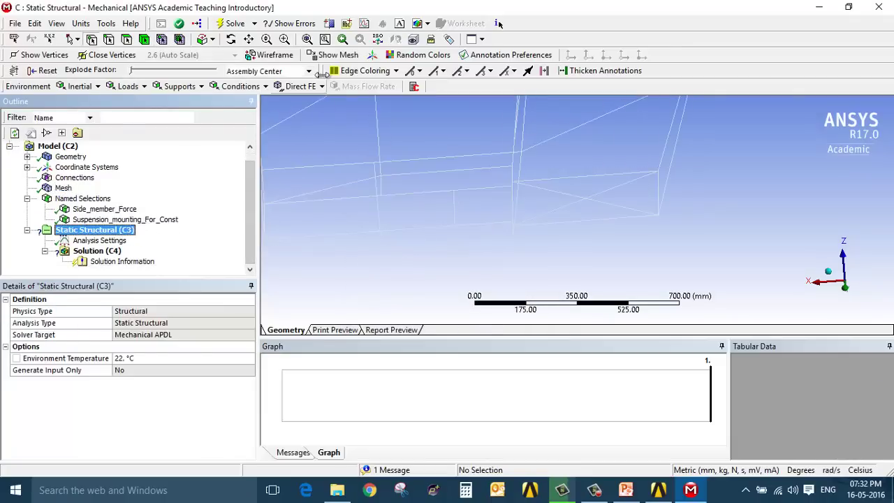
click(315, 86)
click(321, 116)
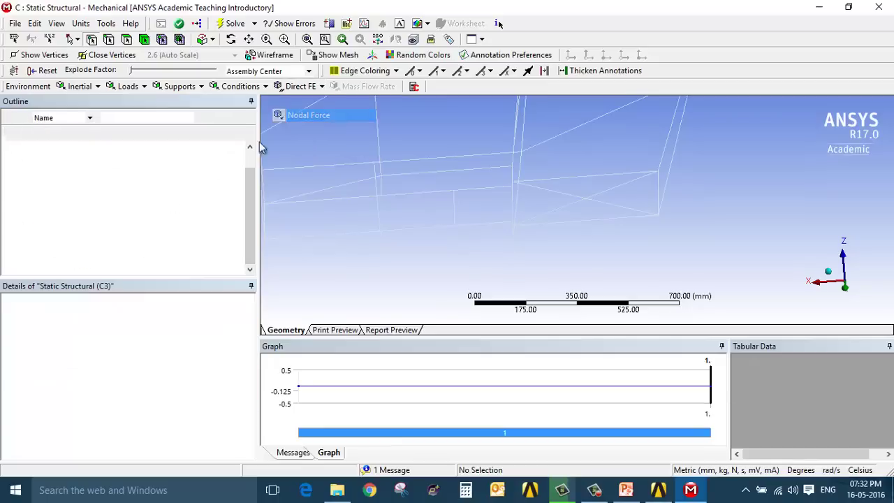
click(171, 322)
click(248, 322)
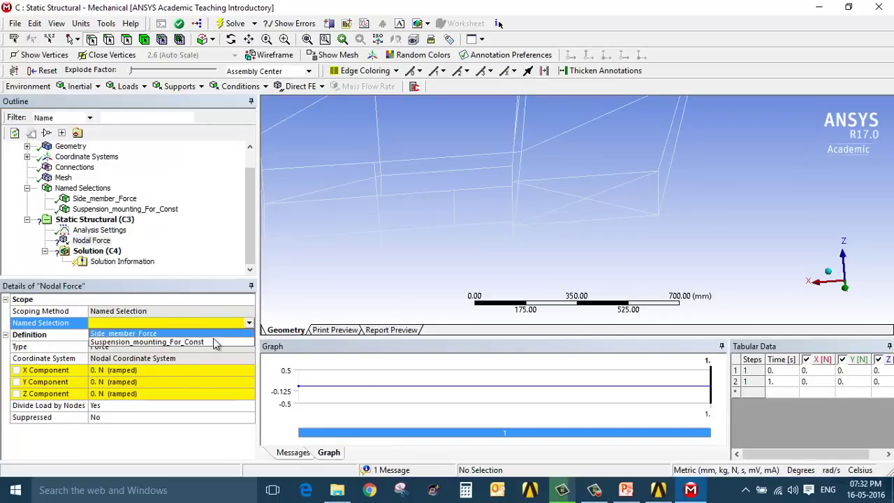
click(200, 334)
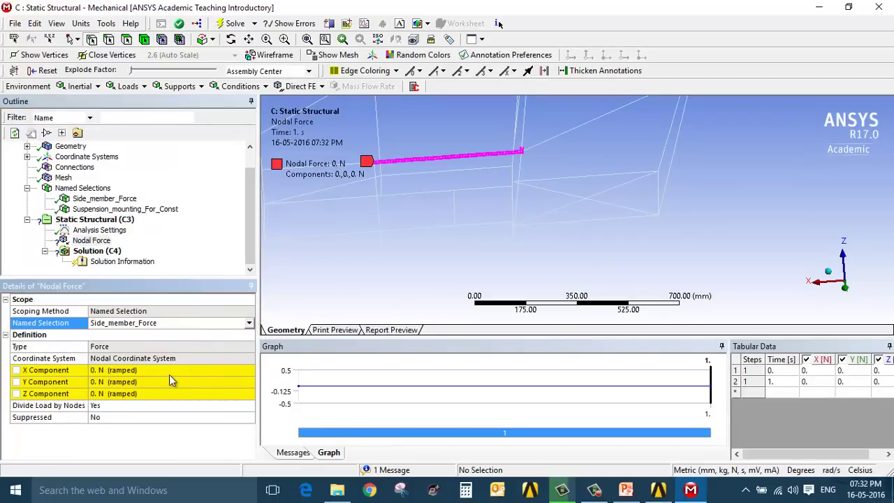
Set the nodal force's Y component to -15000 N, with the load divided by nodes
click(160, 381)
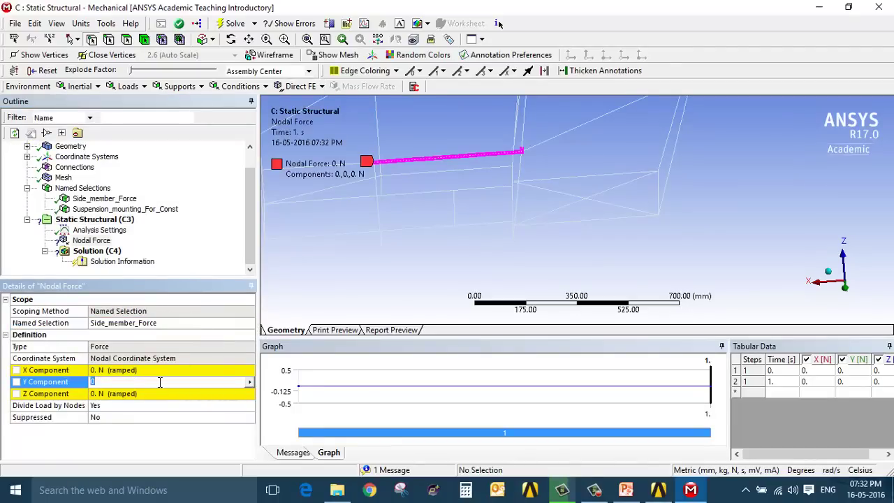
middle_drag(683, 284, 869, 235)
middle_drag(763, 236, 845, 315)
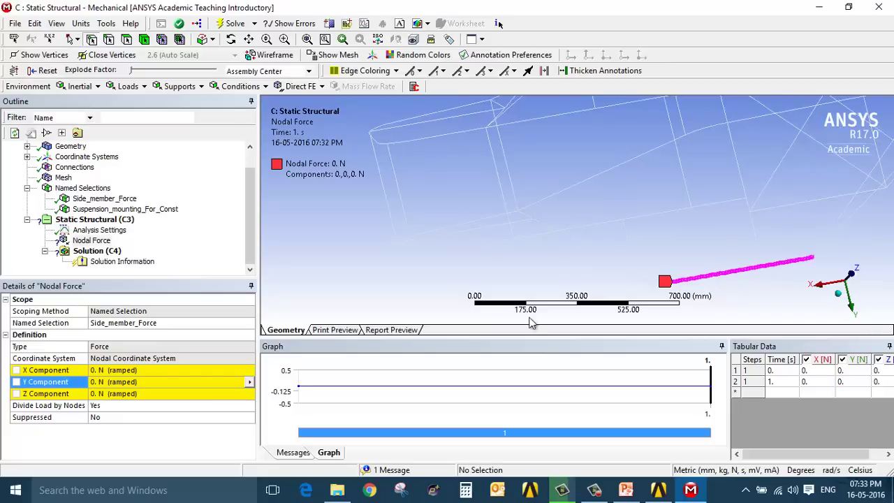
click(114, 382)
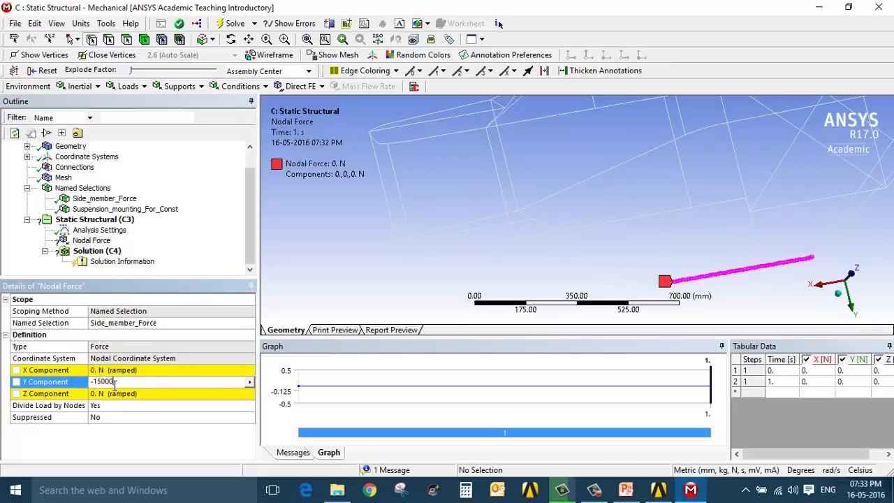
key(Return)
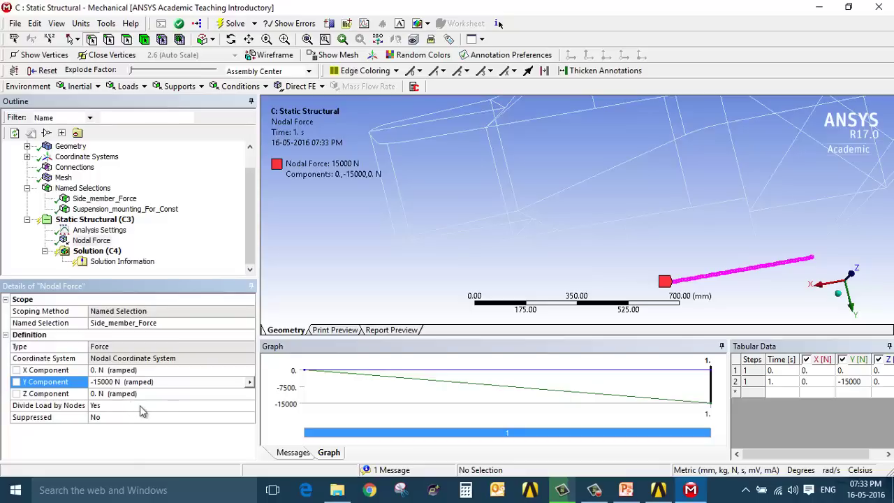
click(187, 409)
click(242, 406)
click(221, 422)
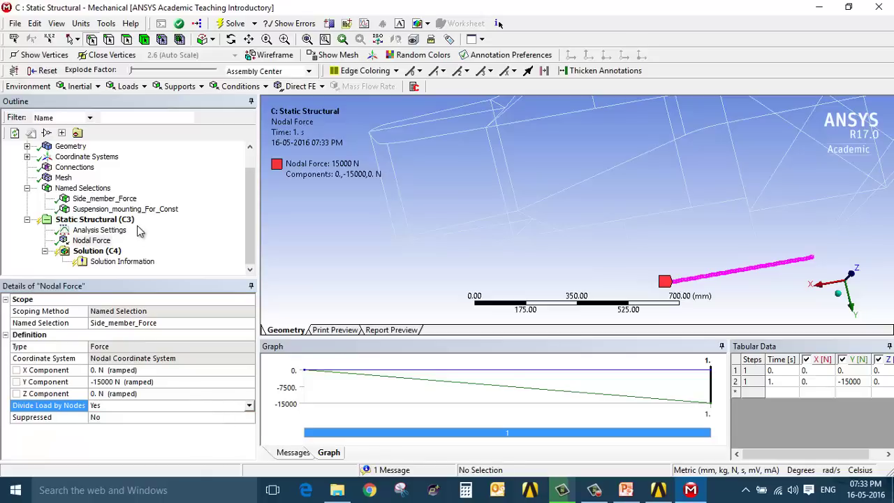
Add a nodal displacement to the analysis and scope it to the Suspension_mounting_For_Const named selection
click(105, 220)
click(314, 86)
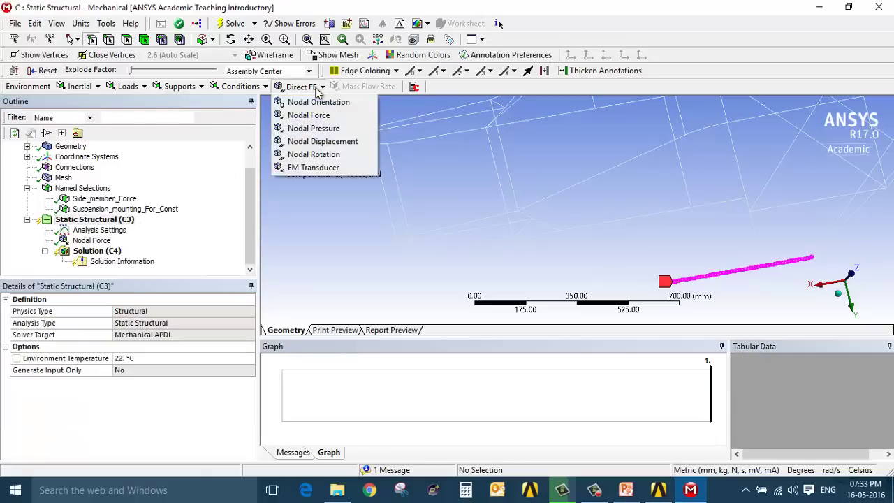
click(343, 142)
click(188, 323)
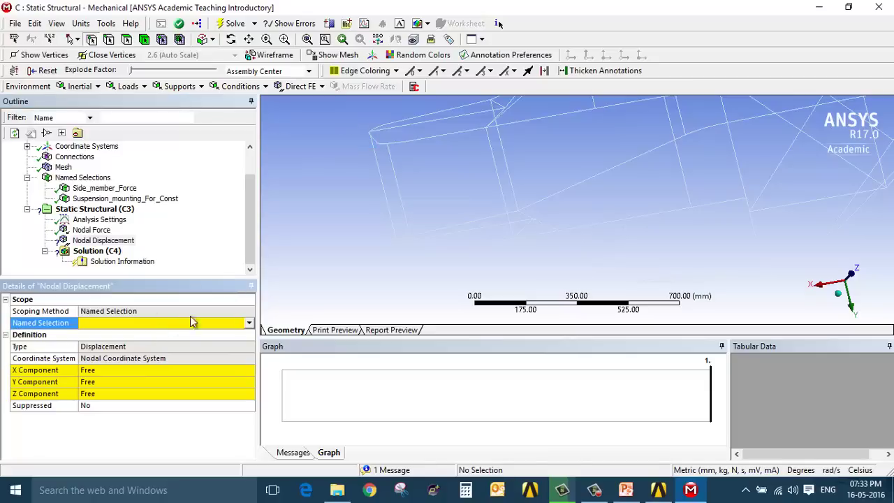
click(250, 324)
click(203, 342)
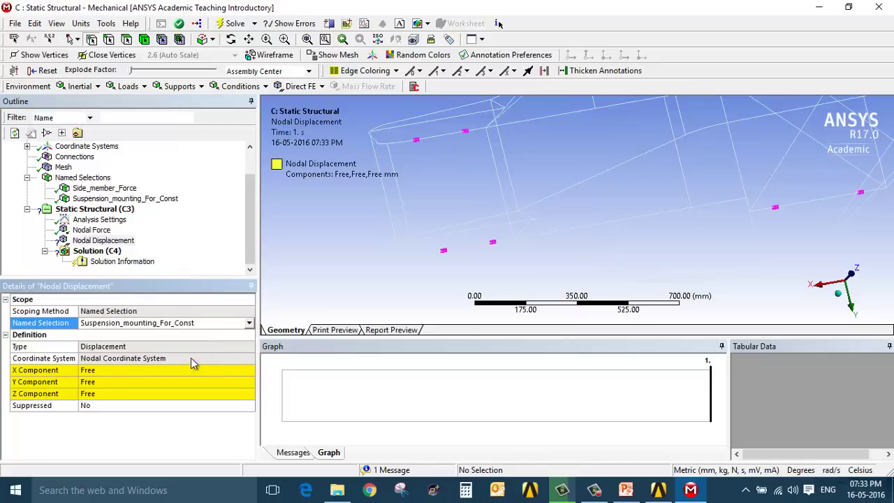
Set the nodal displacement's X, Y and Z components to 0 mm
click(187, 370)
text(0)
click(188, 382)
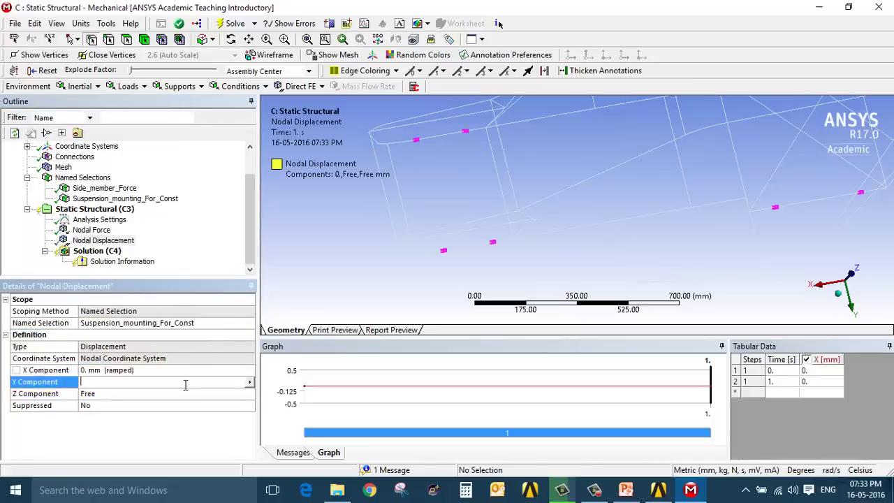
text(0)
click(188, 394)
text(0)
key(Return)
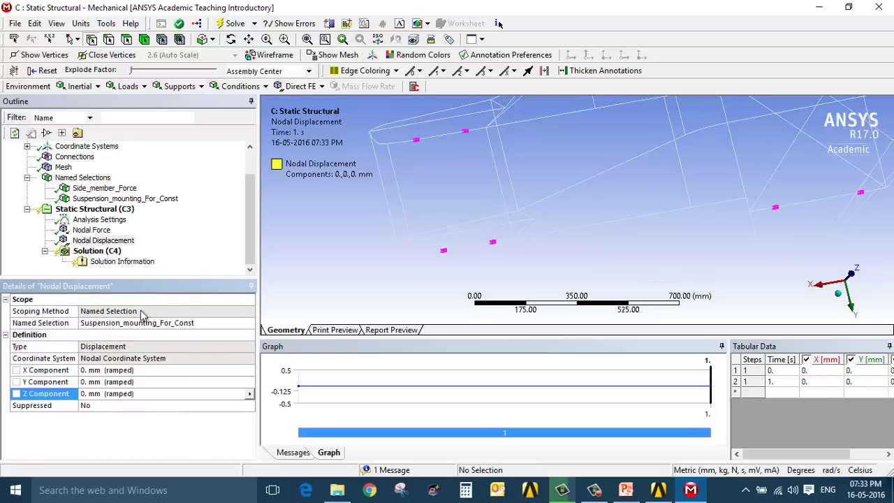
Add a nodal rotation constraint to the analysis and scope it to the Suspension_mounting_For_Const named selection
click(95, 209)
click(300, 86)
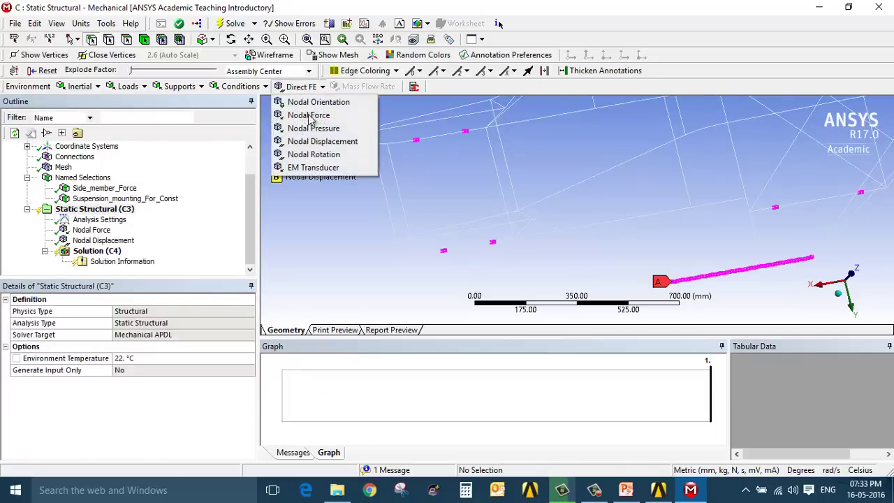
click(313, 155)
click(179, 328)
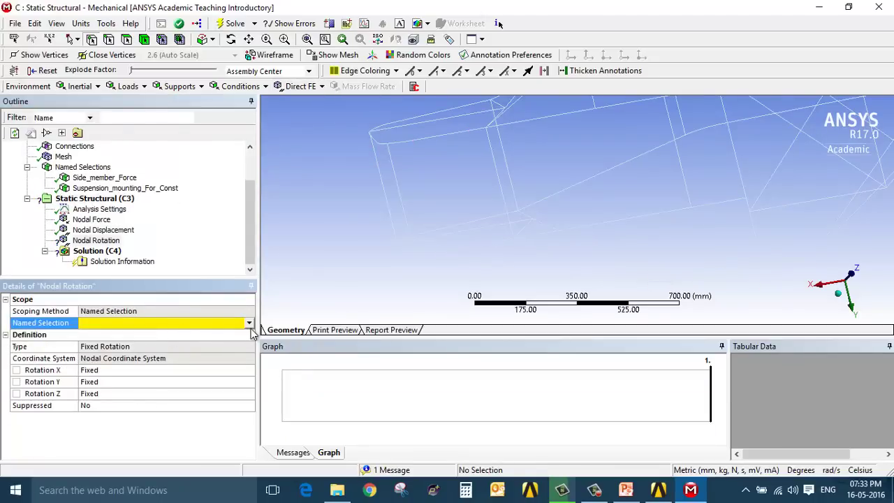
click(250, 323)
click(214, 342)
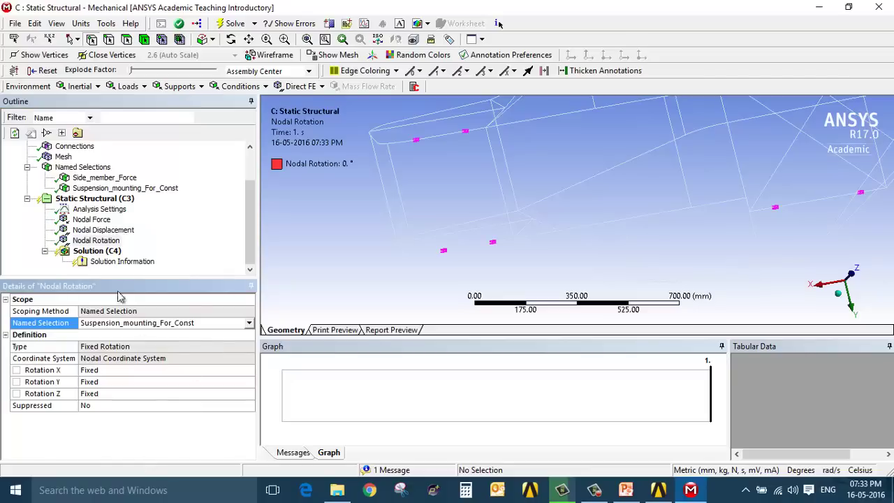
Add a Total Deformation result to the side impact solution
click(105, 252)
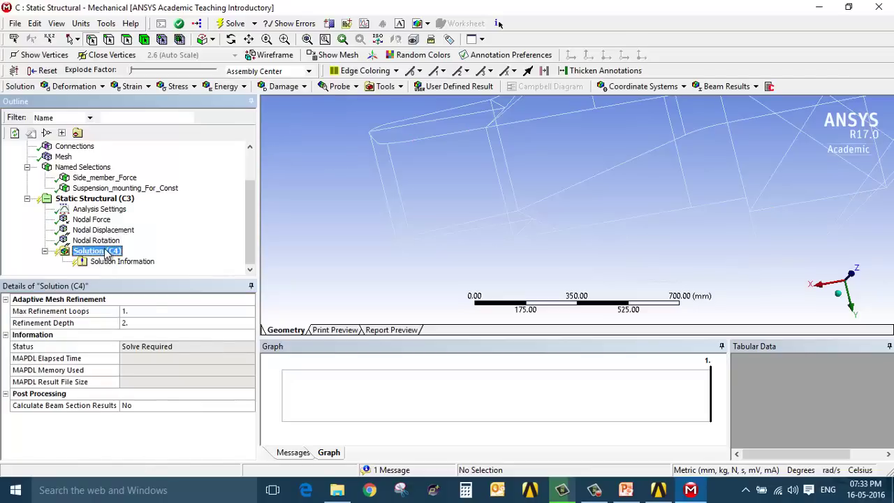
right_click(106, 253)
mouse_move(178, 257)
mouse_move(308, 258)
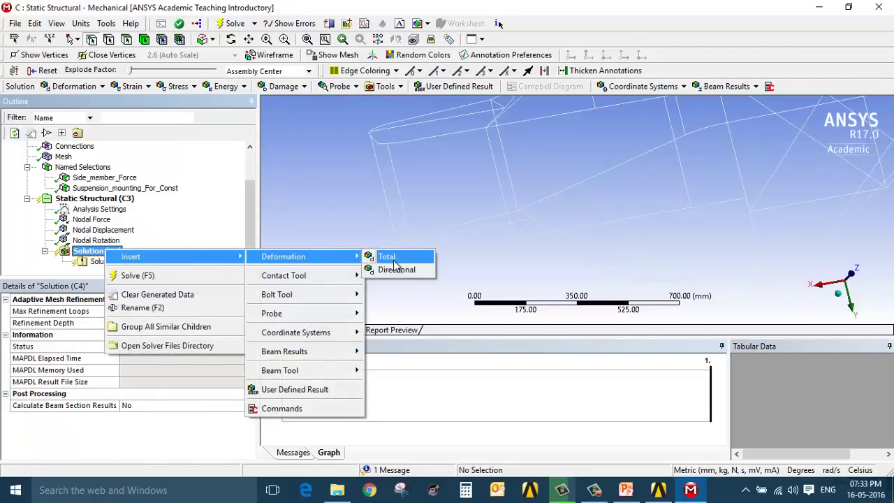
click(386, 257)
Add a Beam Tool to the solution and solve the side impact analysis
click(96, 241)
right_click(92, 241)
mouse_move(174, 249)
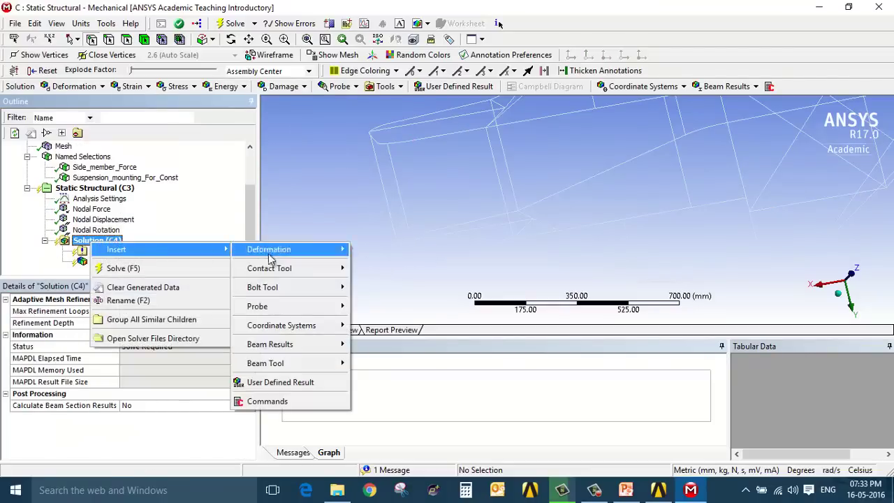
mouse_move(328, 364)
click(384, 362)
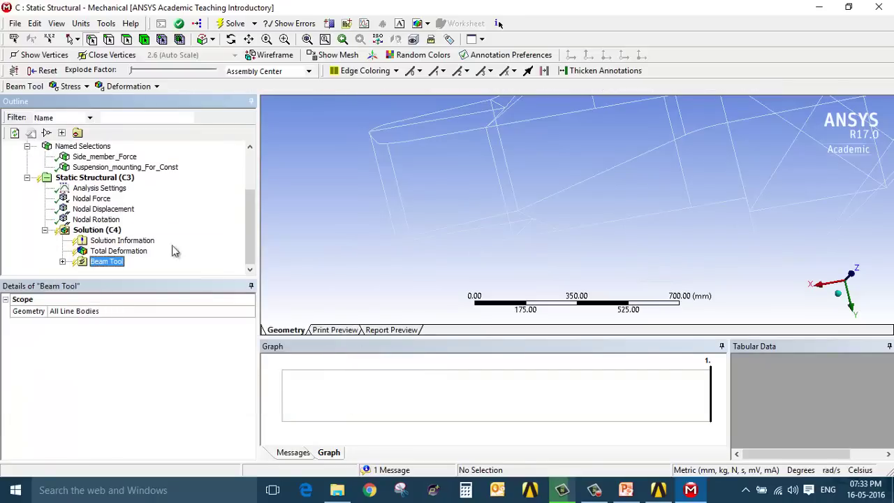
right_click(111, 229)
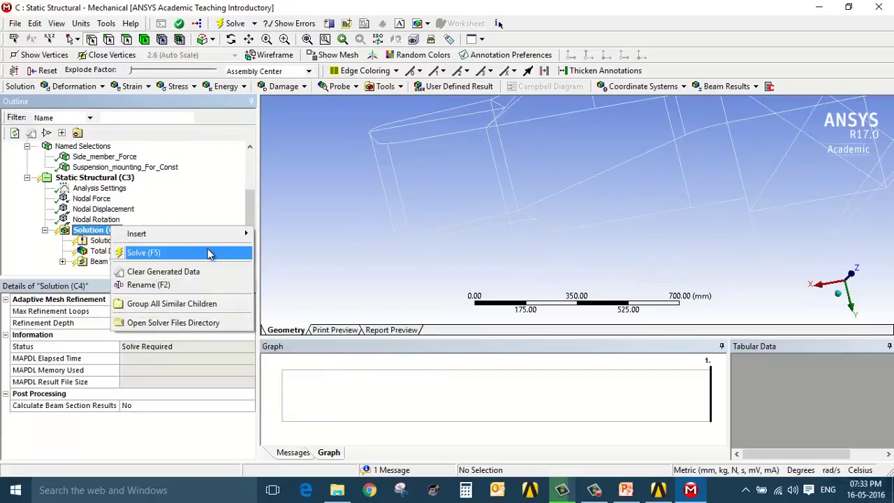
click(208, 255)
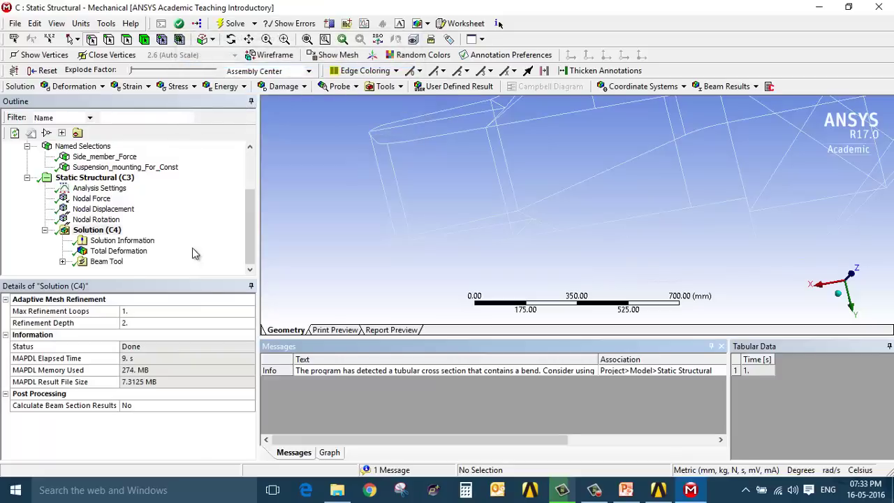
Display the Total Deformation result on the whole frame and animate it
click(119, 253)
scroll(597, 240, down, 5)
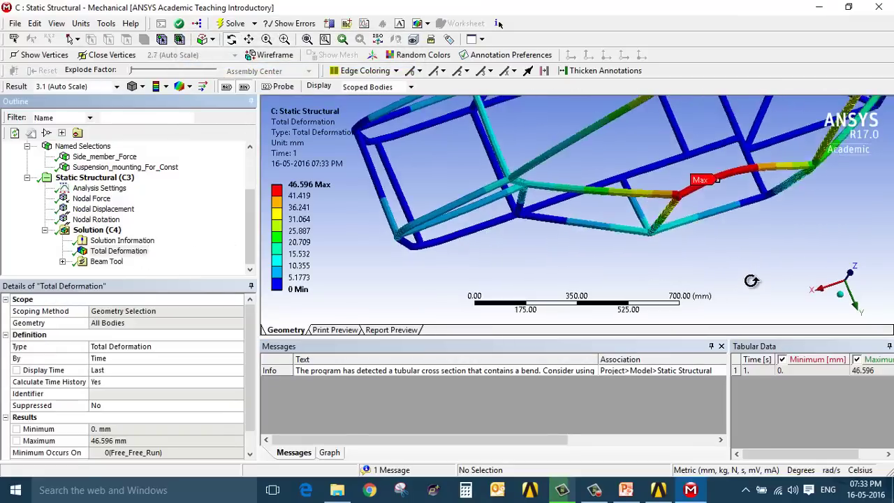
drag(600, 239, 476, 162)
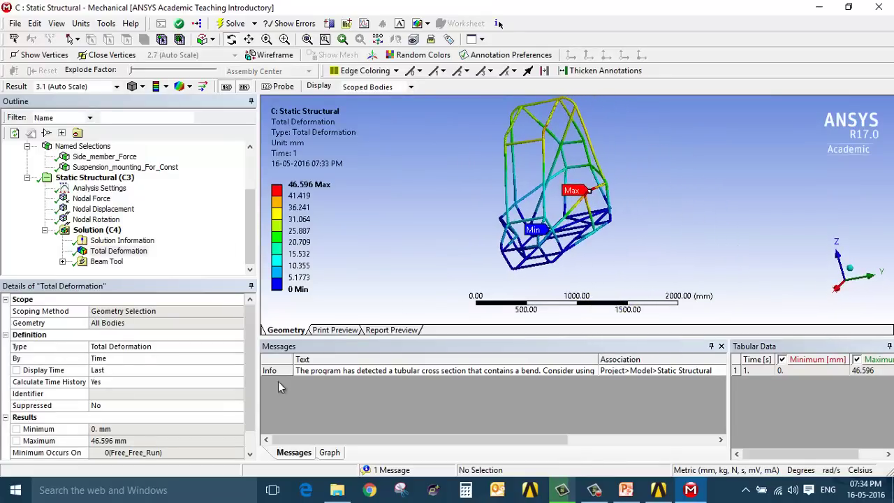
click(329, 452)
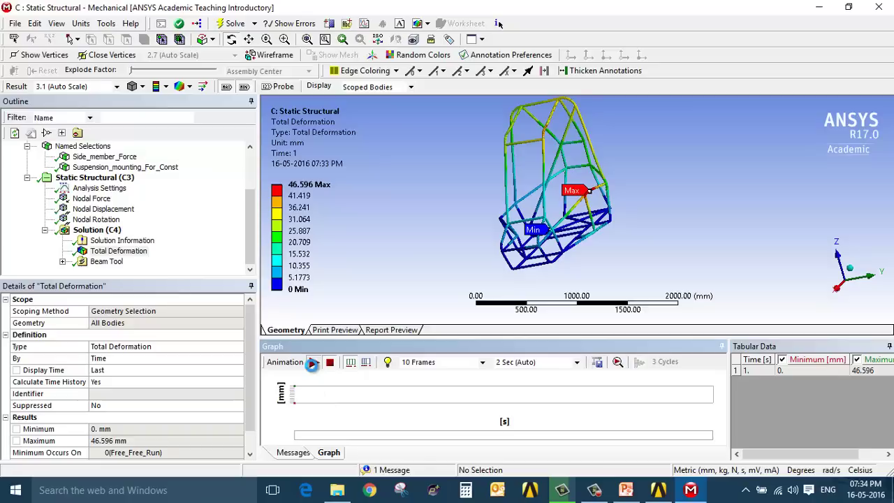
click(312, 363)
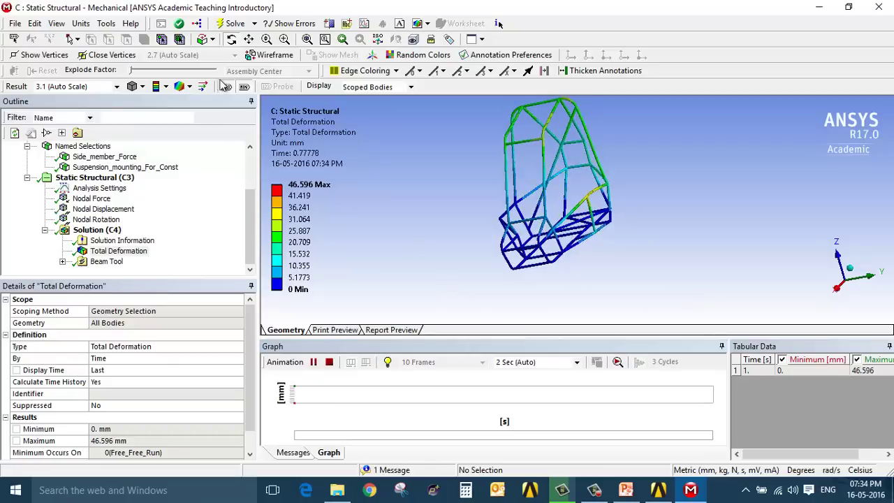
Show the undeformed wireframe together with the deformed frame and play the deformation animation
click(189, 86)
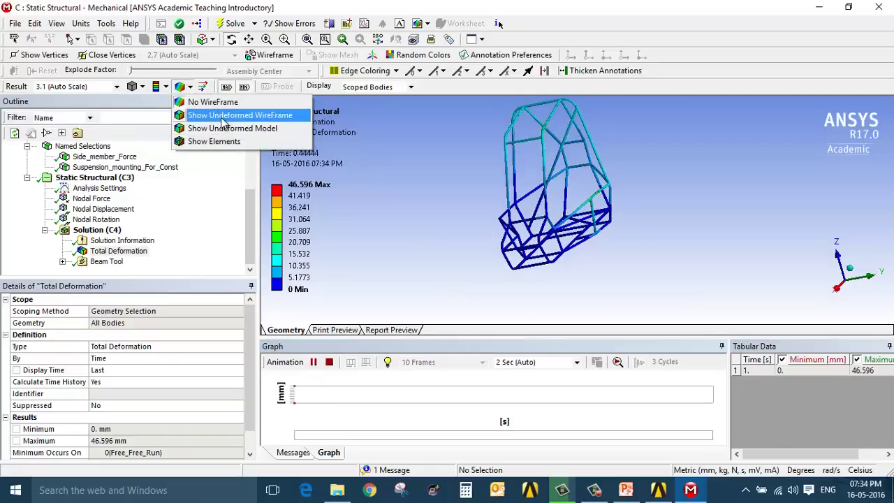
click(223, 115)
click(313, 361)
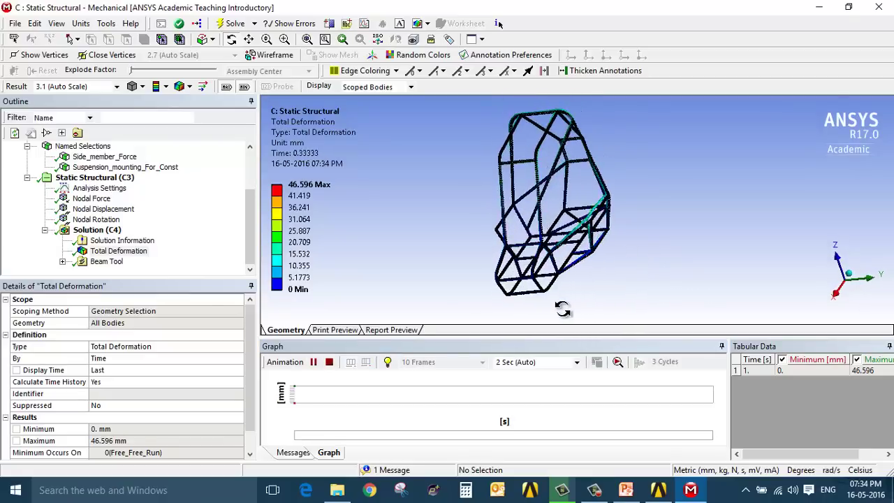
Display the Beam Tool's Direct Stress result without the maximum and minimum labels and examine its animation from several angles
click(63, 260)
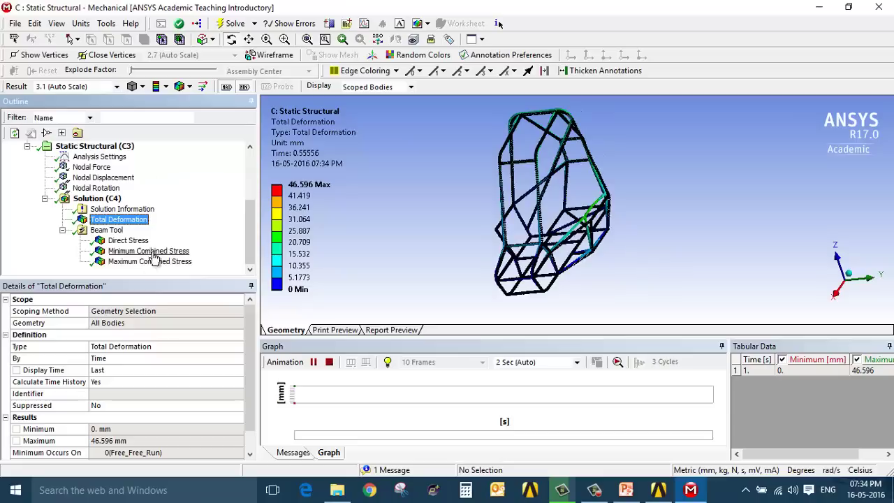
click(129, 240)
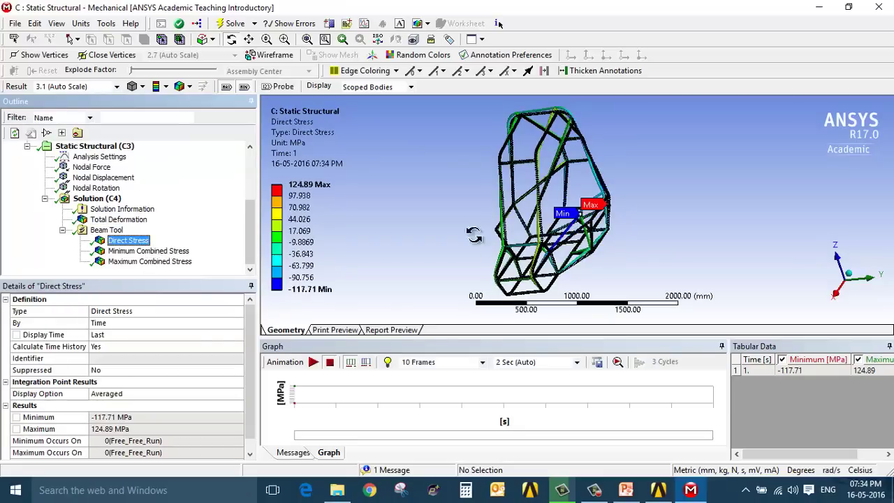
click(314, 365)
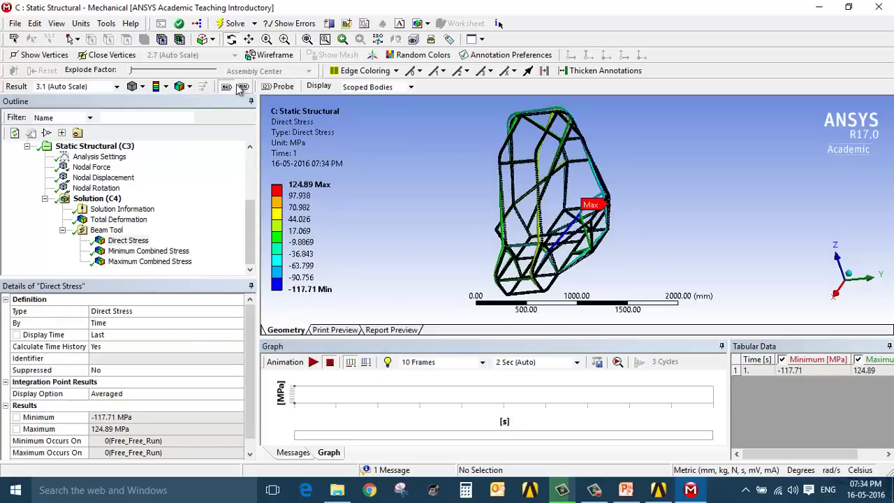
drag(645, 222, 561, 243)
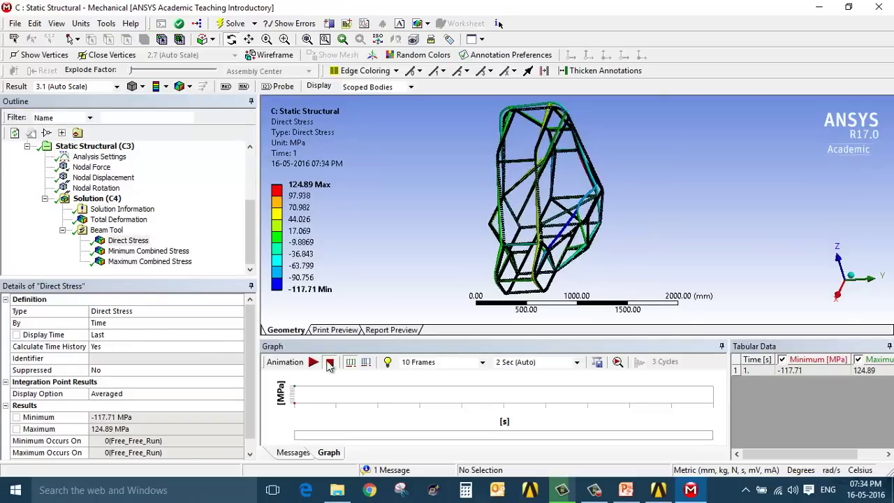
click(330, 364)
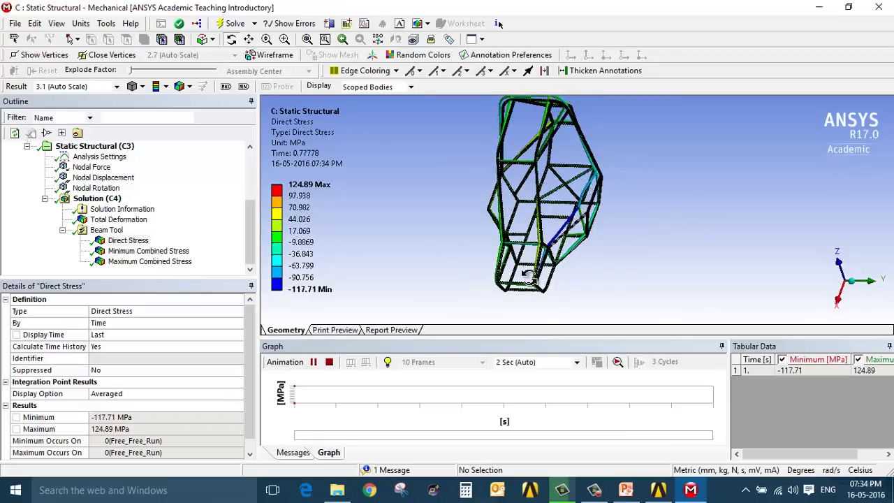
drag(582, 215, 467, 257)
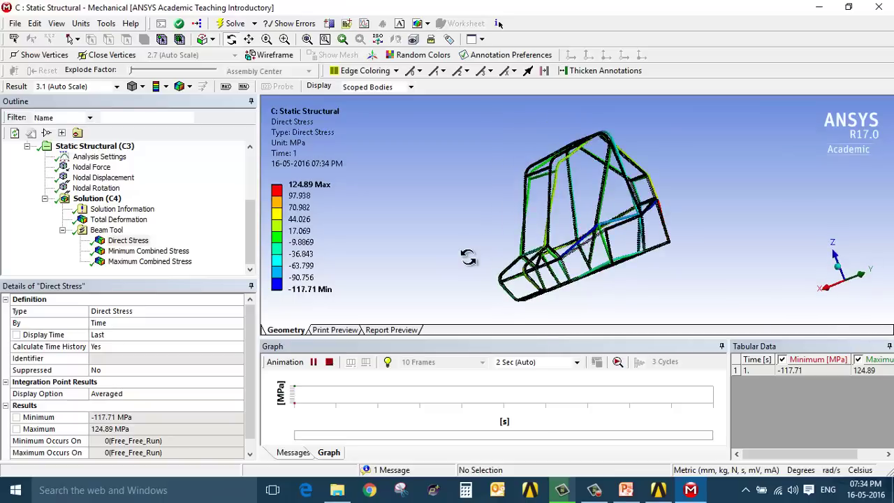
drag(579, 298, 555, 294)
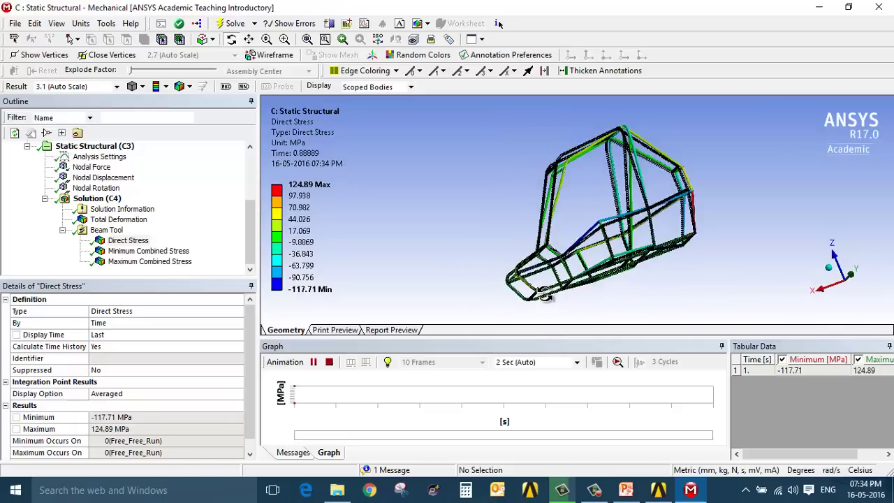
Close Mechanical and rename static structural system C in the Workbench project schematic as Side_impact_Analysis
click(880, 6)
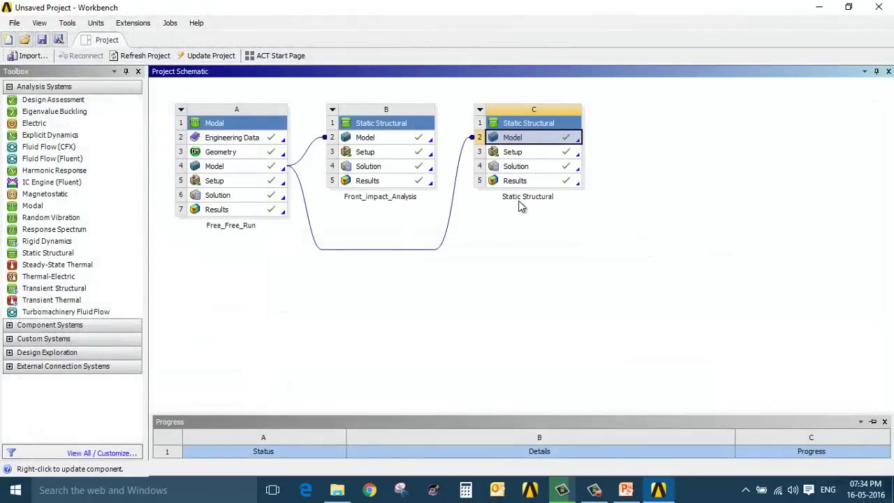
double_click(527, 198)
text(Sid)
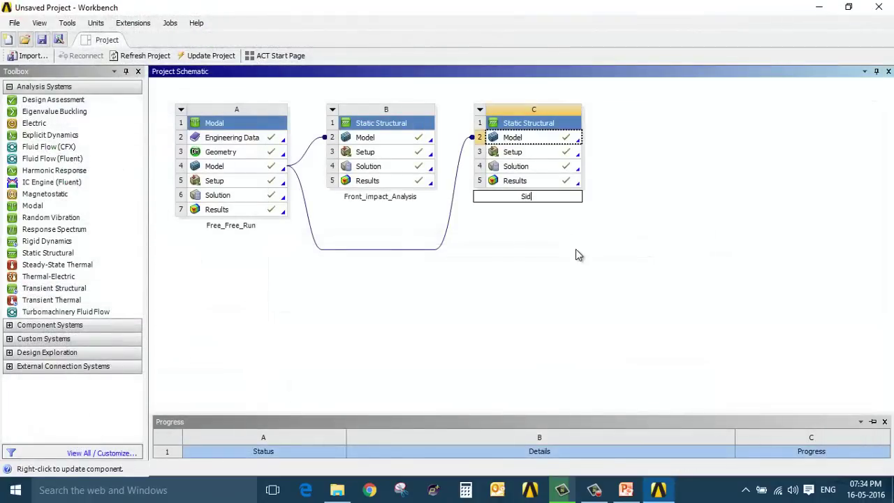
text(e_impac)
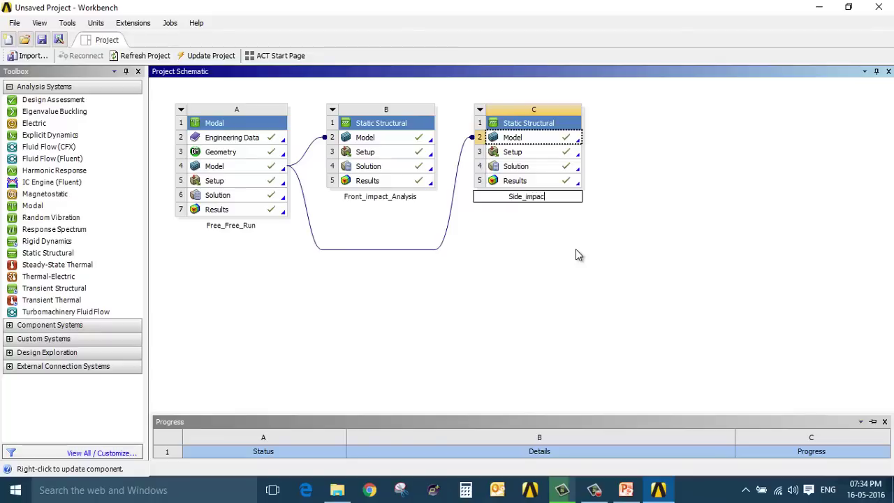
text(t_Analysis)
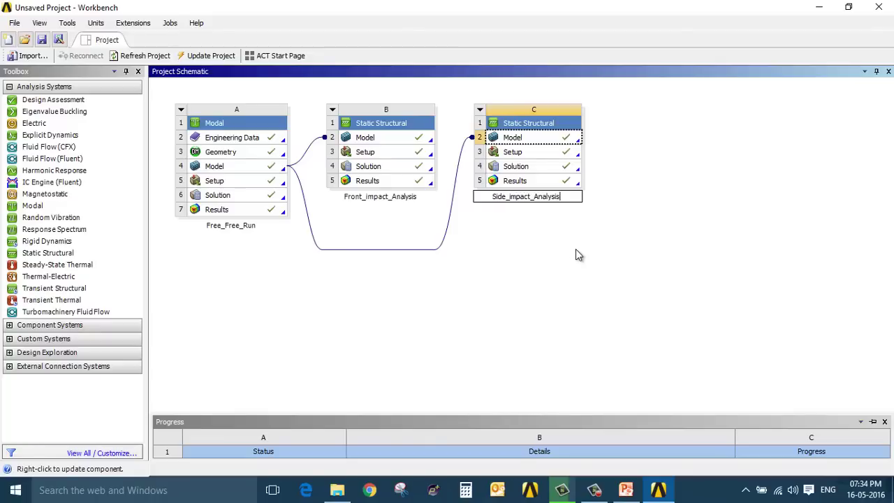
key(Return)
Add a new Static Structural system below Front_impact_Analysis, sharing the Free_Free_Run model, and update its model
drag(56, 253, 381, 246)
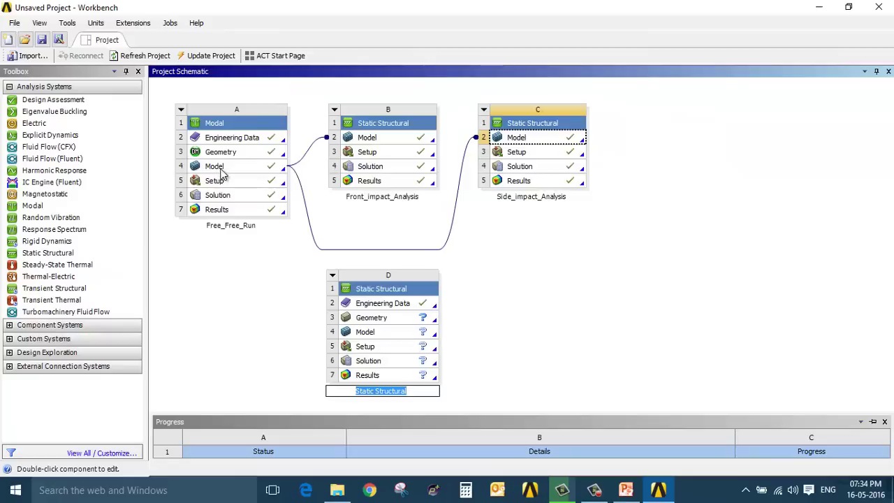
drag(221, 173, 375, 335)
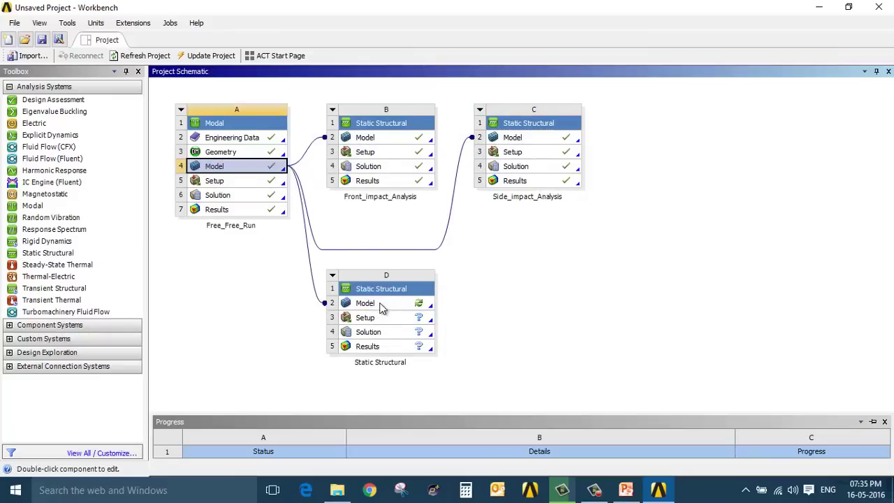
click(382, 309)
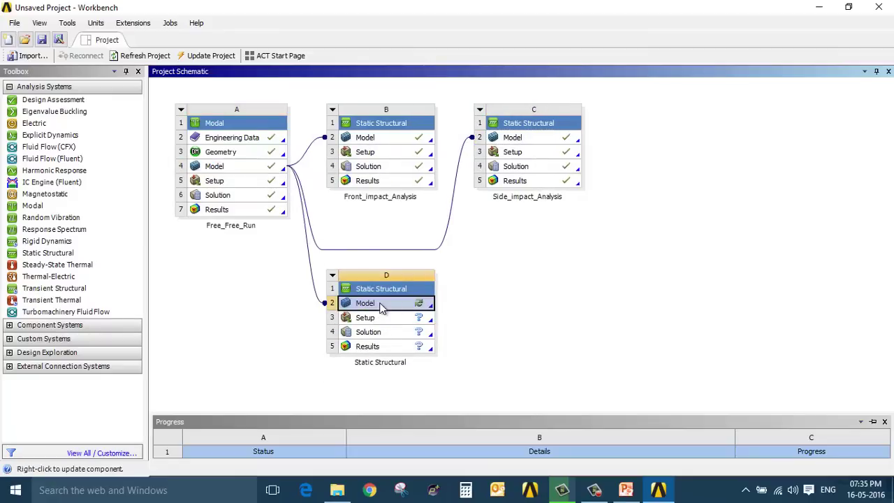
right_click(382, 308)
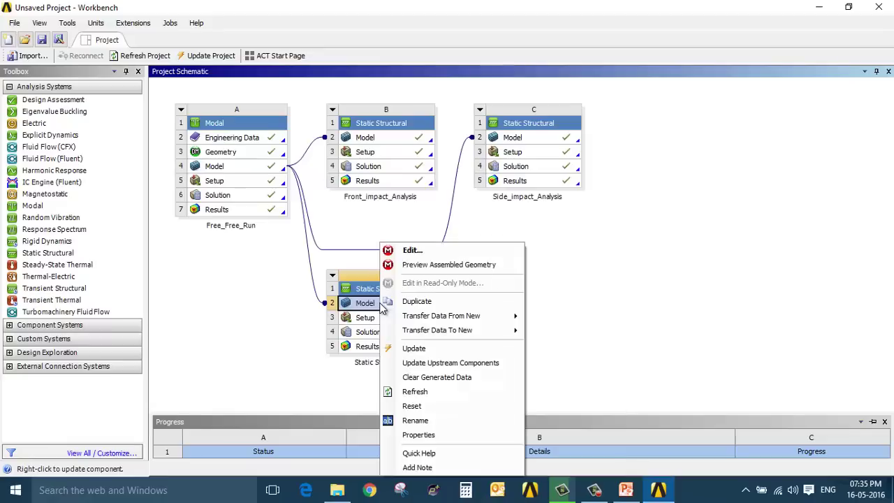
click(419, 348)
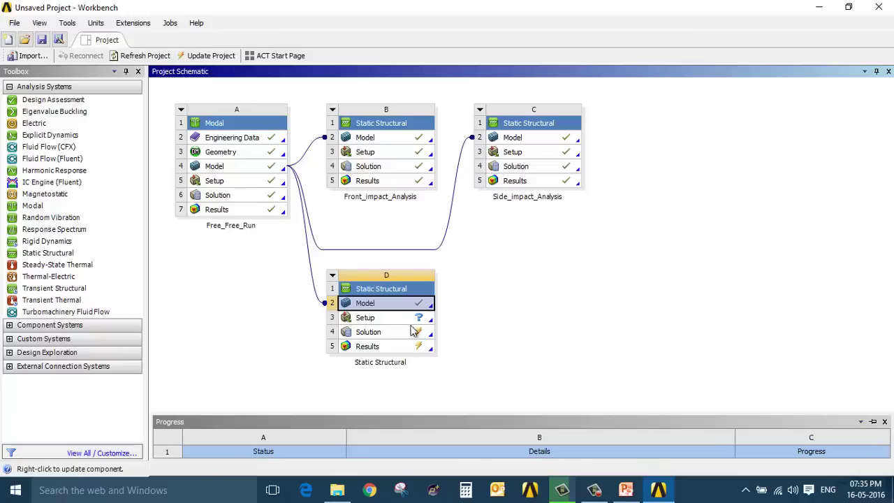
Open the model of static structural system D in Mechanical and display the whole frame's mesh
double_click(403, 303)
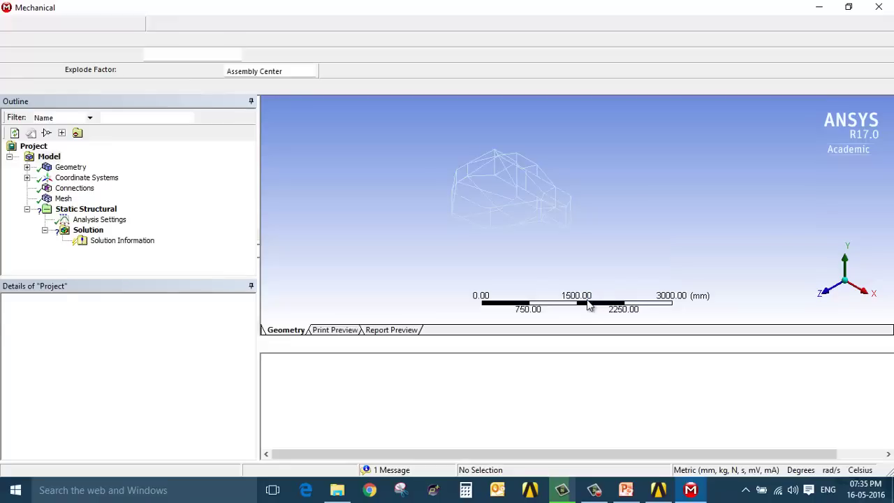
middle_drag(479, 162, 698, 245)
mouse_move(673, 179)
right_down()
mouse_move(631, 225)
mouse_move(663, 189)
right_up()
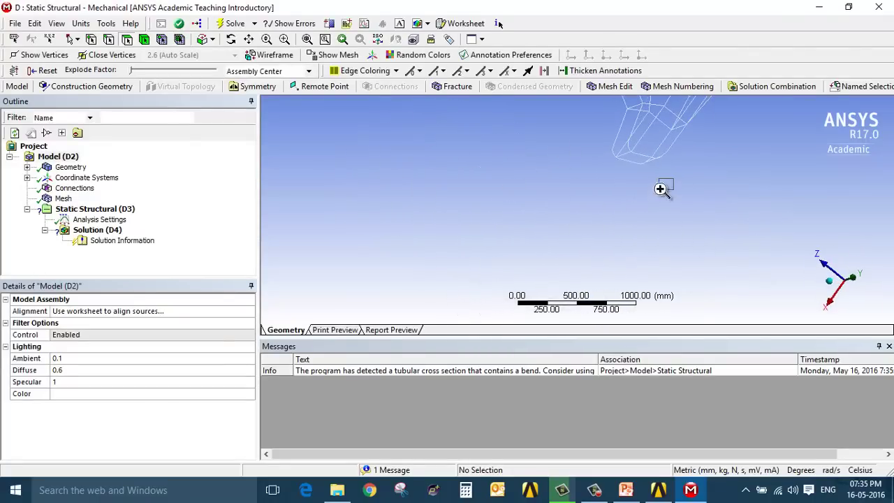
click(308, 42)
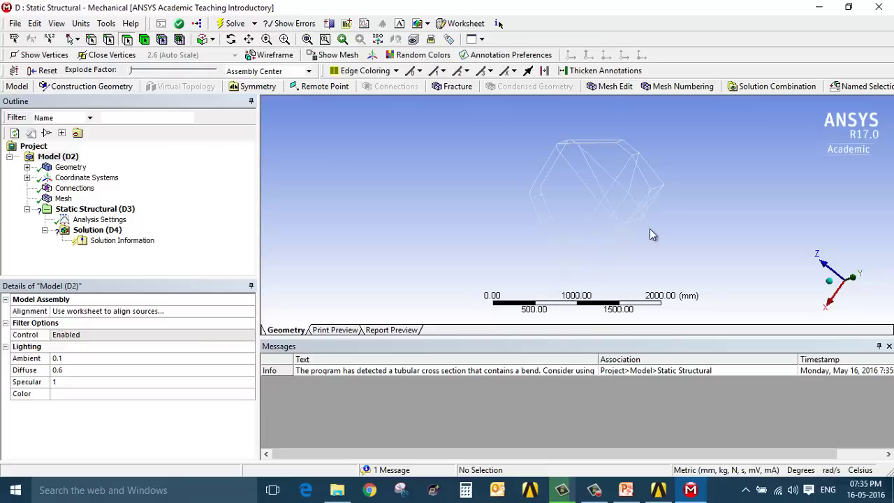
middle_drag(650, 228, 609, 210)
click(64, 200)
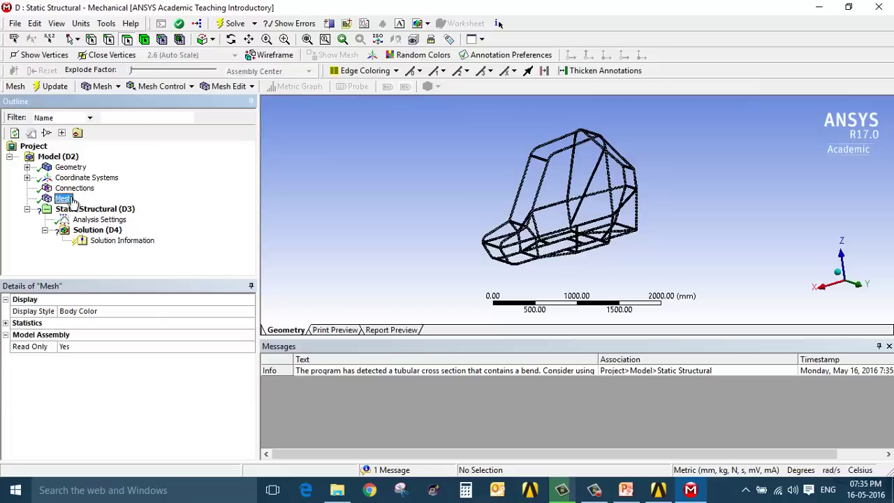
middle_drag(492, 271, 586, 261)
Switch to Workbench and rename static structural system D as Rear_impact_Analysis
click(658, 490)
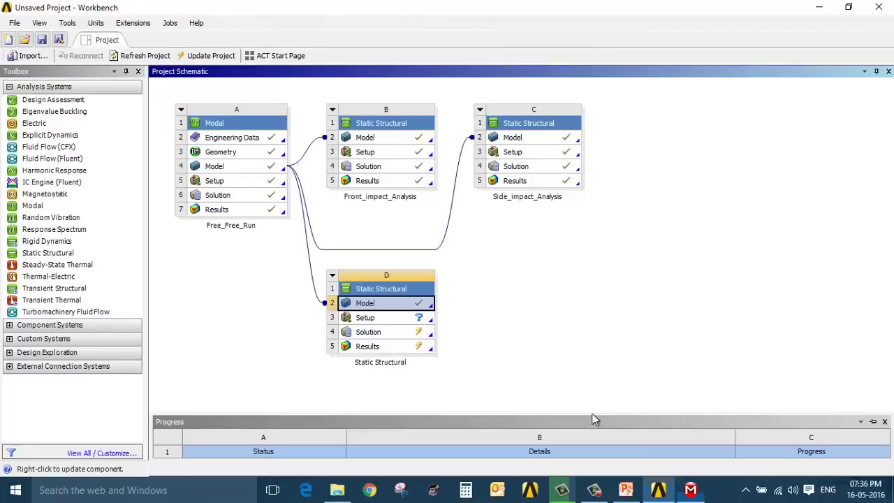
double_click(377, 363)
text(Rear_impact)
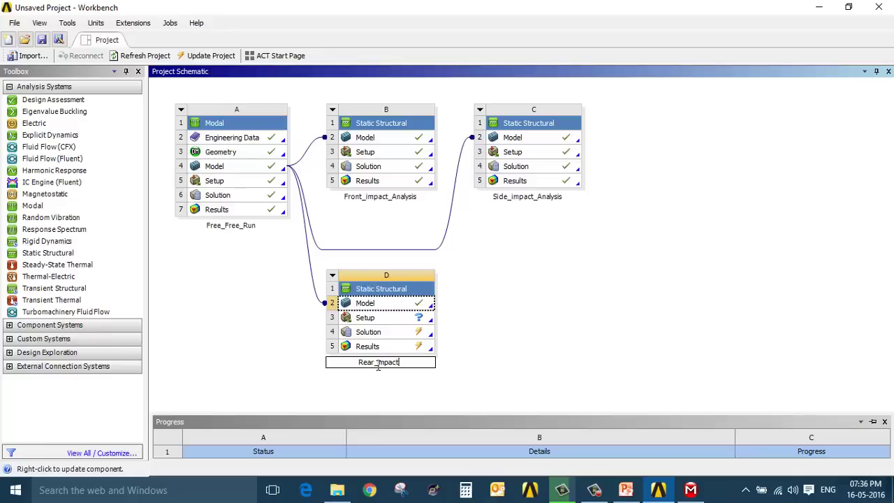
text(_Analysis)
key(Return)
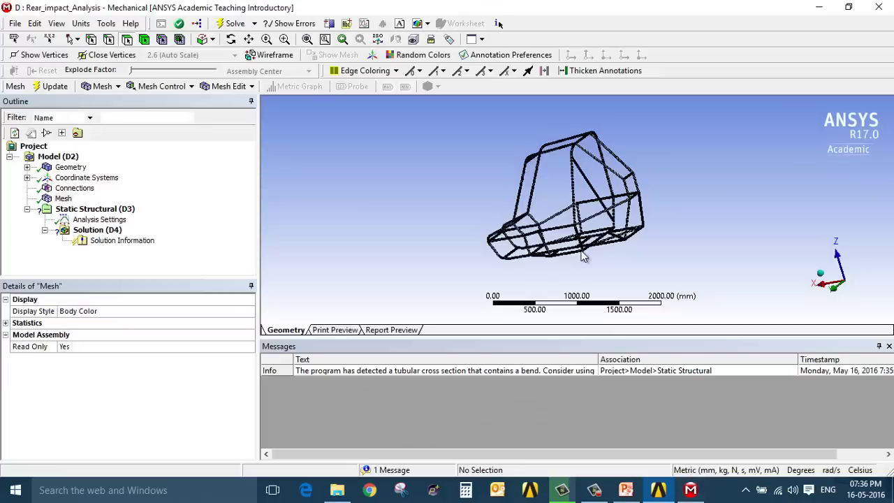
Select the mesh nodes along the horizontal cross member joining the two uprights at the rear of the frame
middle_drag(583, 256, 487, 200)
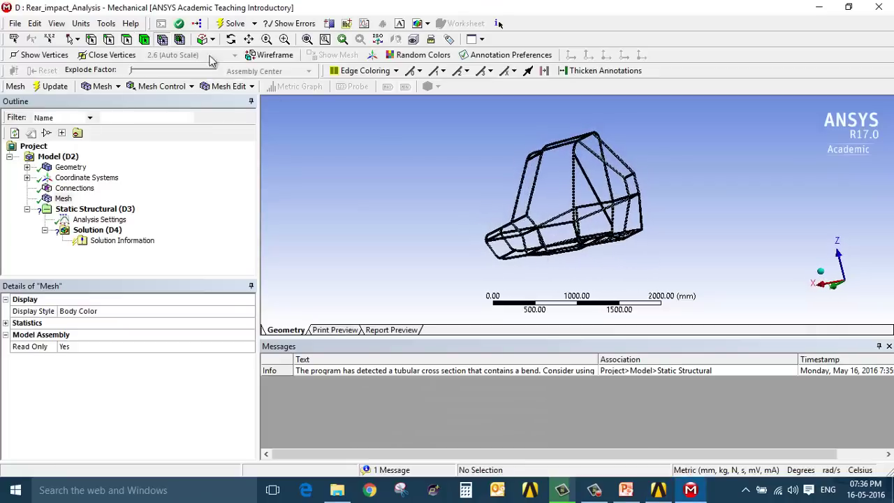
scroll(653, 198, up, 5)
scroll(654, 199, up, 5)
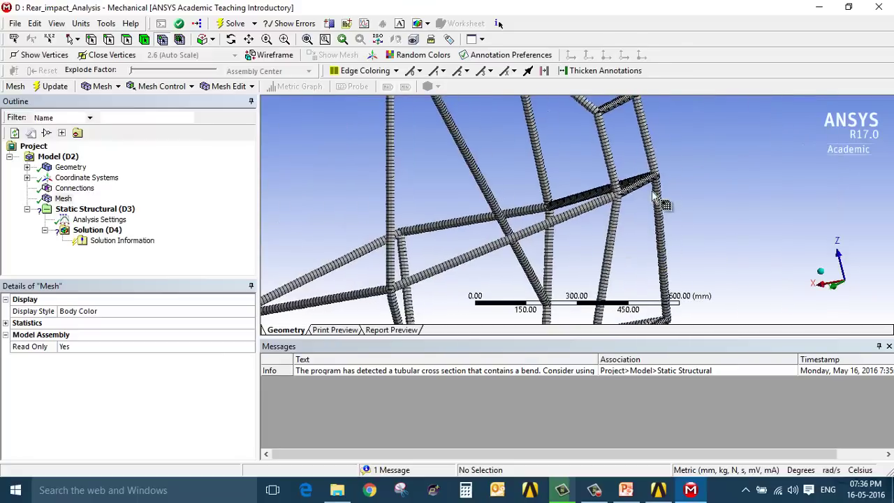
ctrl+middle_drag(618, 201, 599, 235)
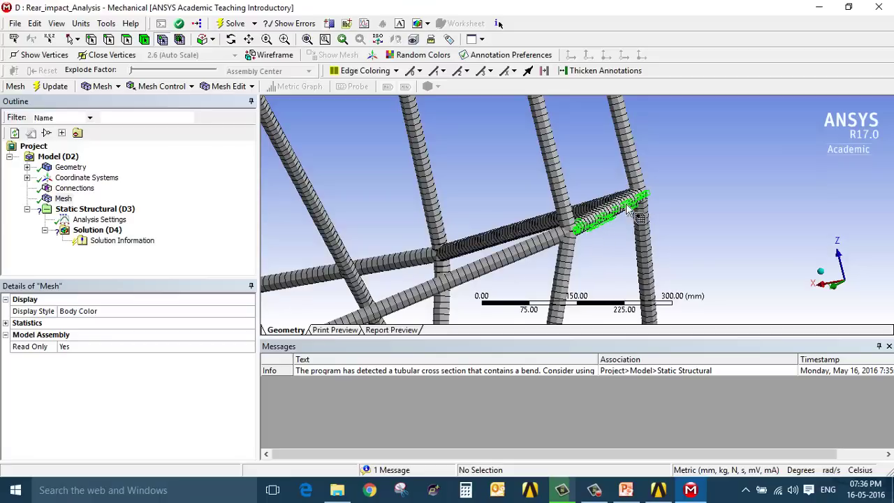
click(653, 196)
middle_drag(629, 225, 591, 244)
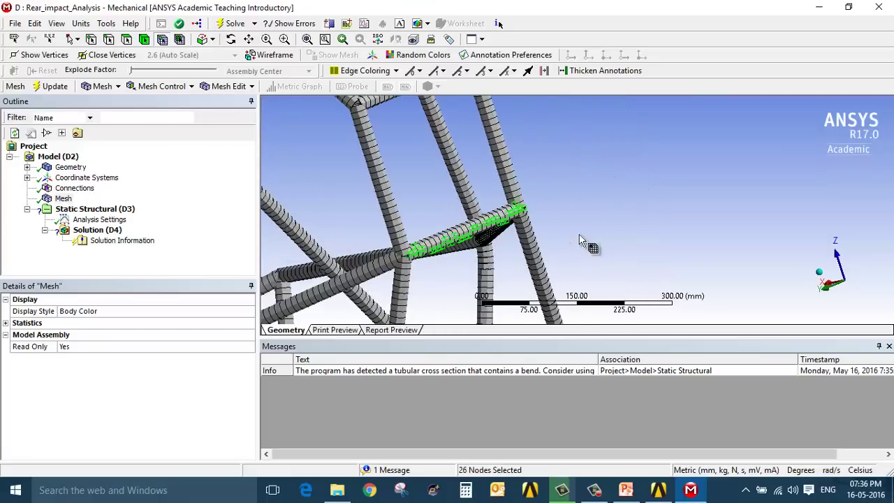
middle_drag(469, 264, 420, 255)
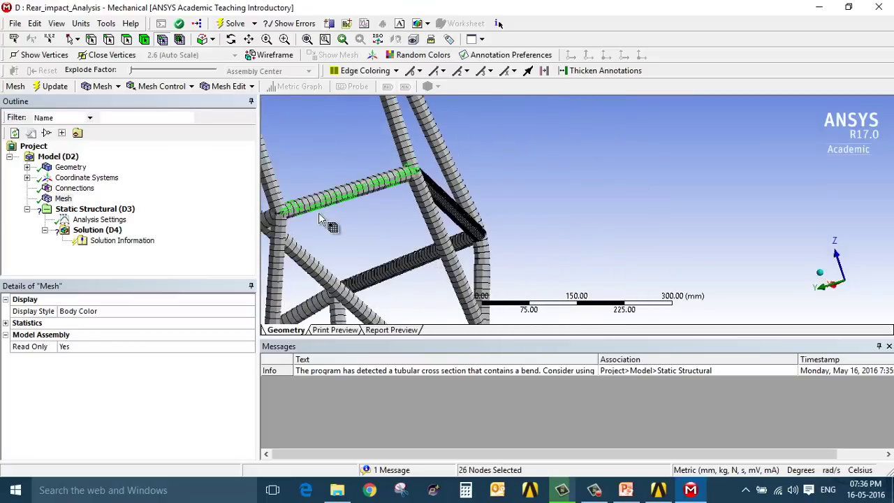
middle_drag(323, 219, 413, 183)
scroll(412, 182, up, 5)
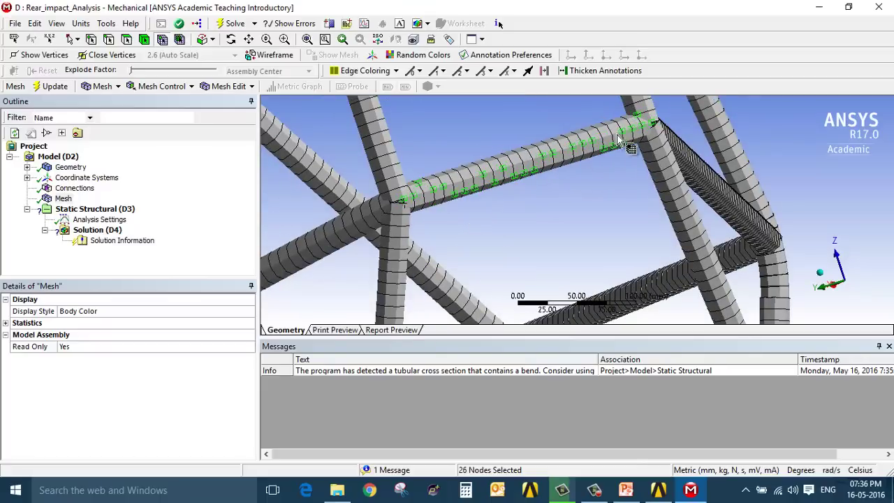
Create a named selection called Rear_member_Force from the selected rear cross member nodes
right_click(525, 174)
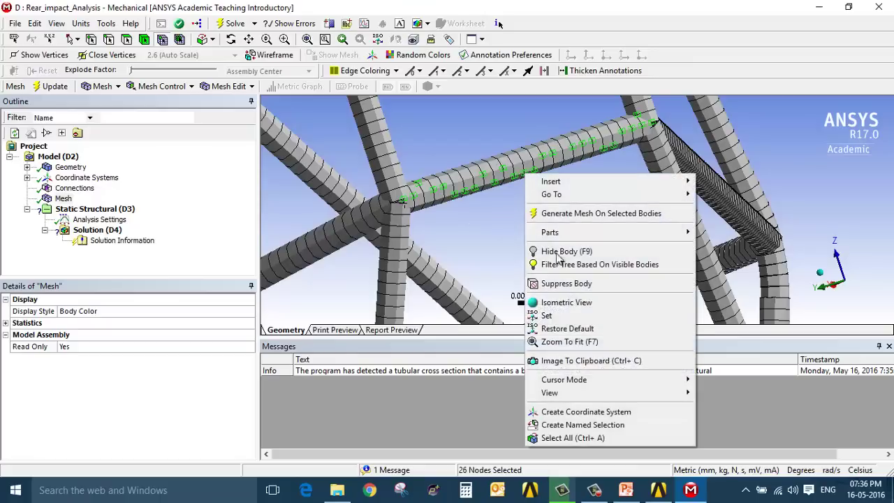
click(603, 424)
text(Rear)
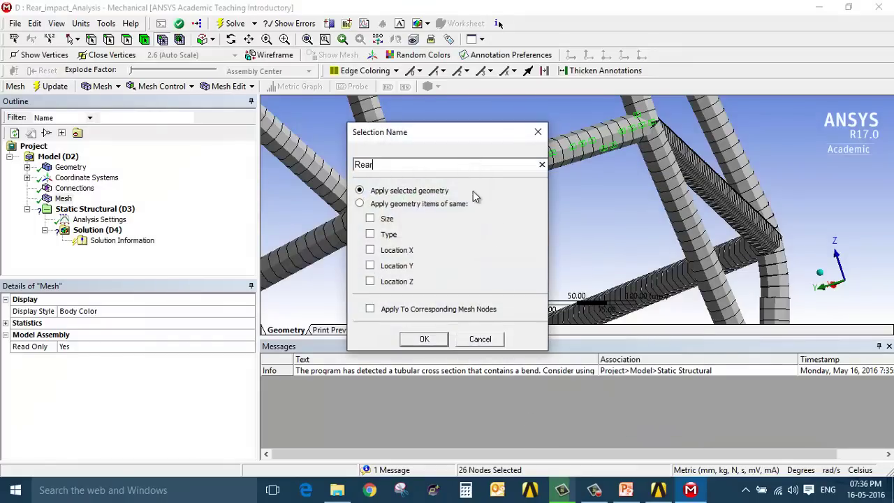
text(_member_Force)
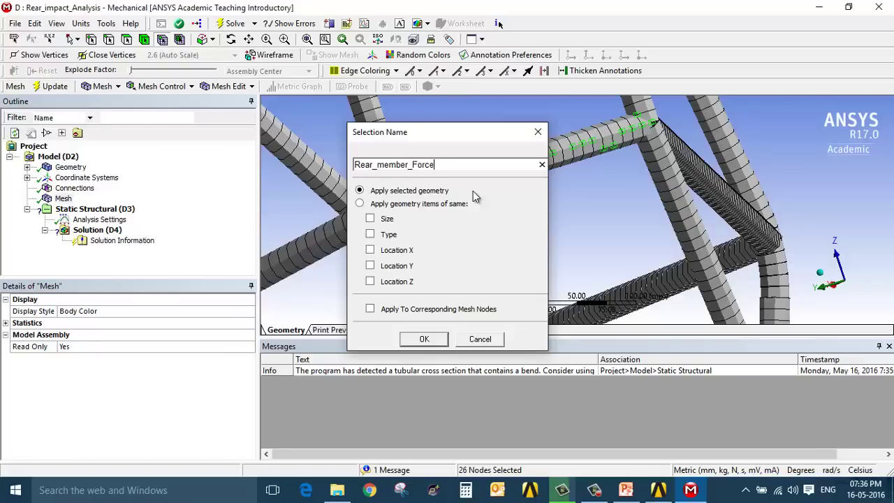
key(Return)
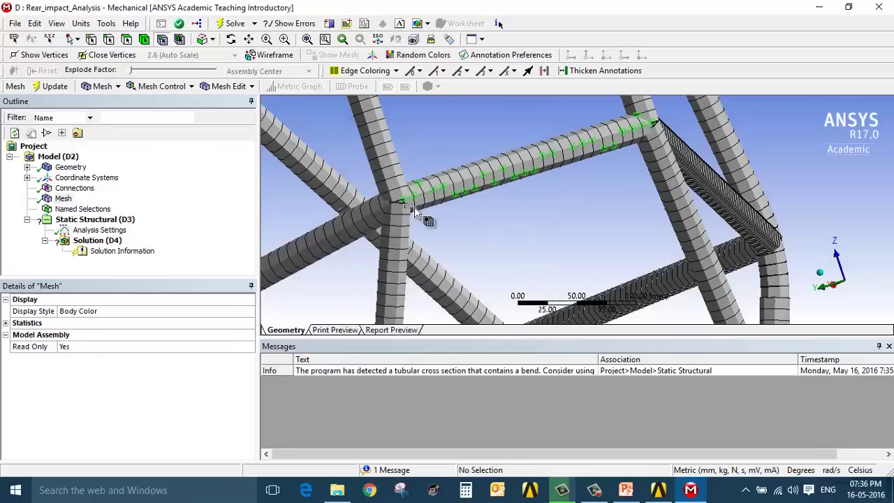
Select a pair of adjacent nodes near each end of the two lower longitudinal tubes flanking the rear X-bracing
middle_drag(513, 202, 622, 205)
scroll(643, 185, up, 5)
scroll(643, 187, down, 10)
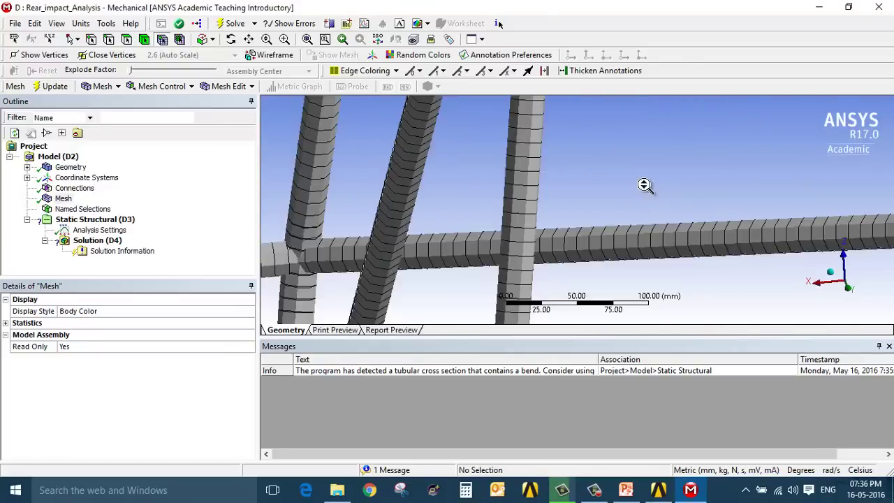
scroll(639, 198, up, 8)
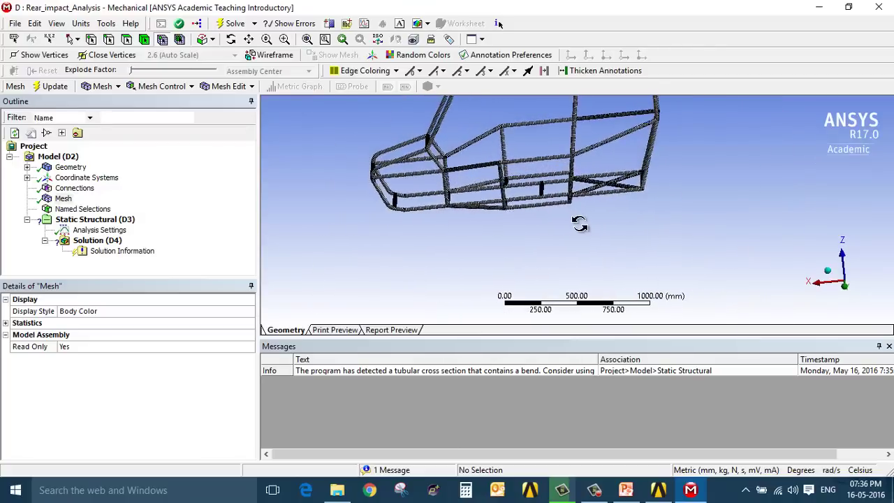
scroll(595, 187, up, 6)
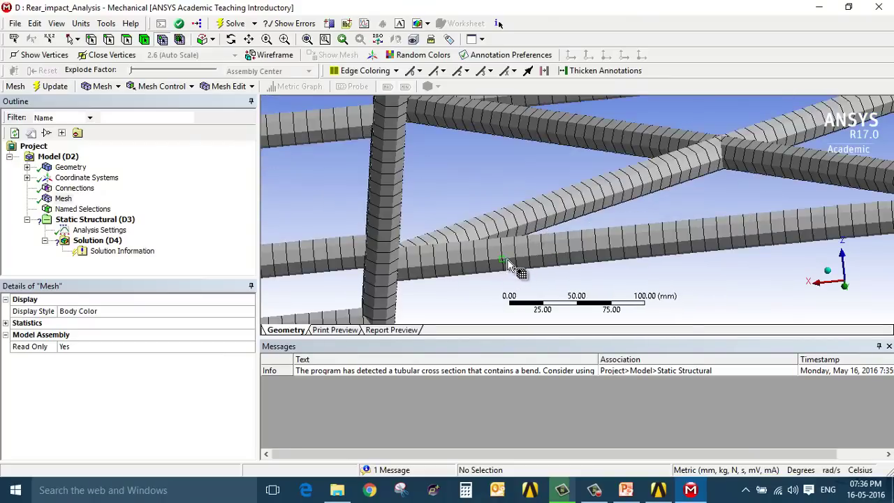
drag(500, 257, 513, 263)
ctrl+middle_drag(832, 220, 741, 219)
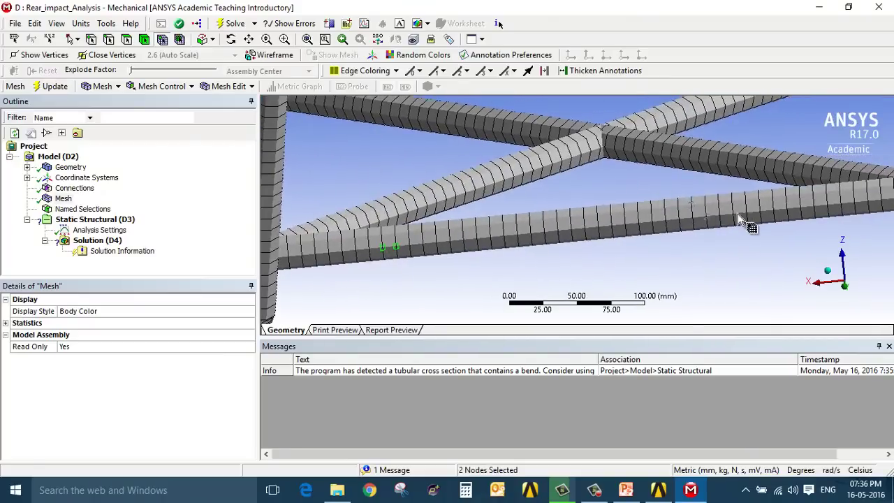
ctrl+drag(778, 219, 756, 237)
scroll(757, 237, down, 3)
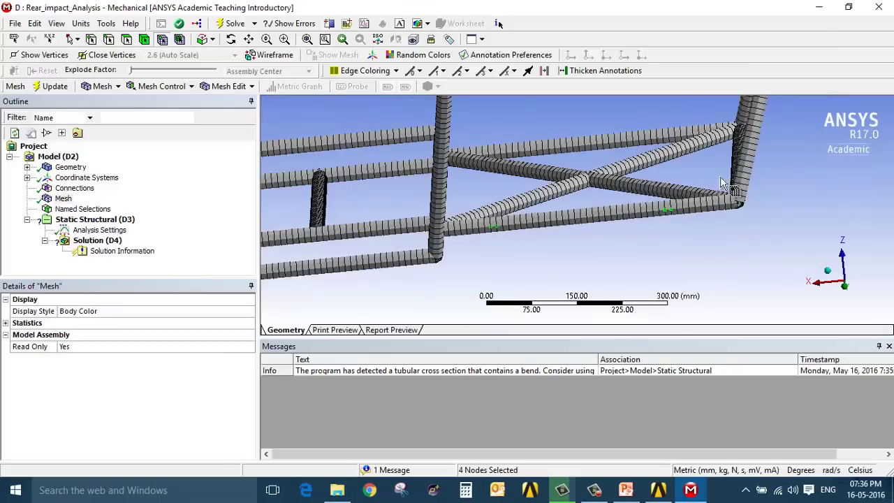
scroll(683, 128, up, 3)
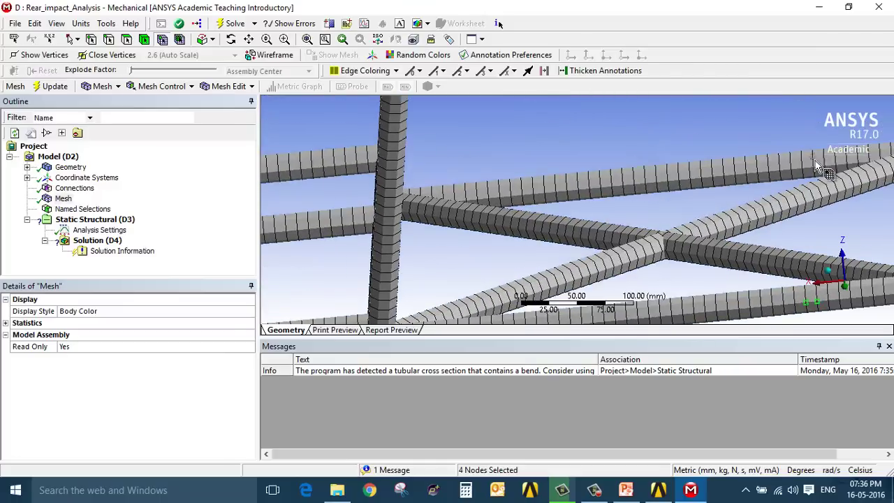
ctrl+drag(532, 180, 516, 202)
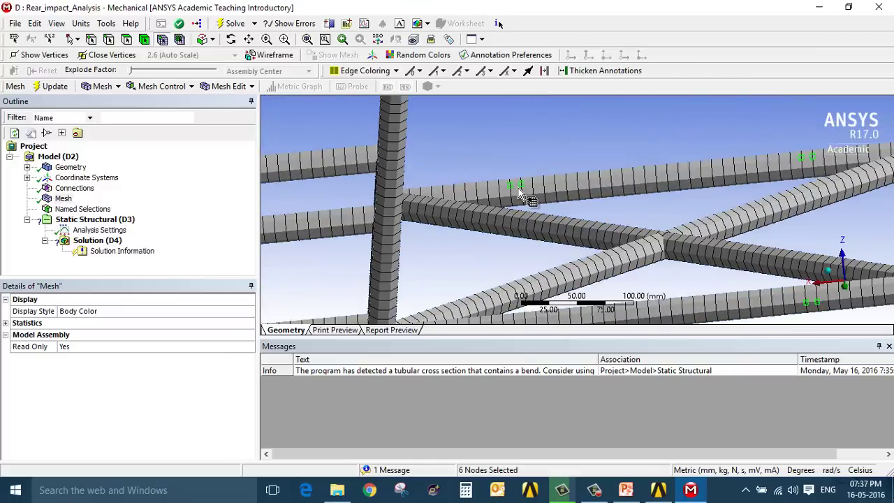
scroll(559, 216, down, 5)
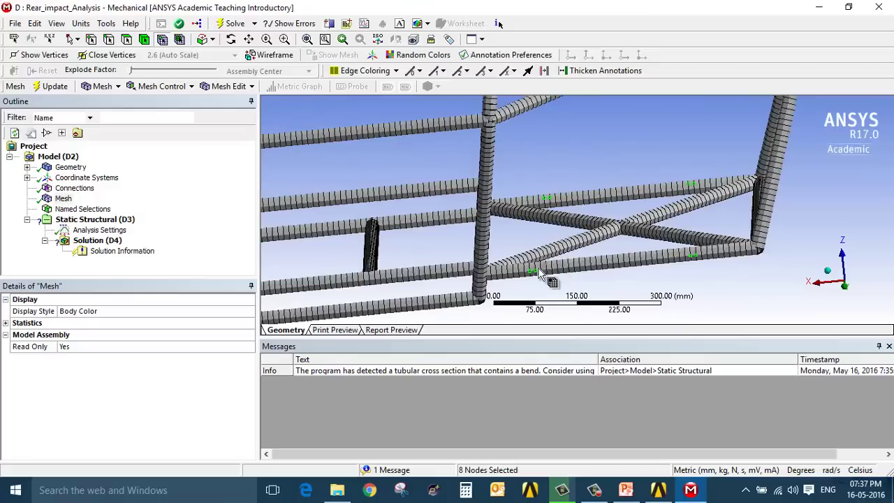
Create a named selection called Rear_Suspension from the selected nodes on the lower rear tubes
right_click(536, 276)
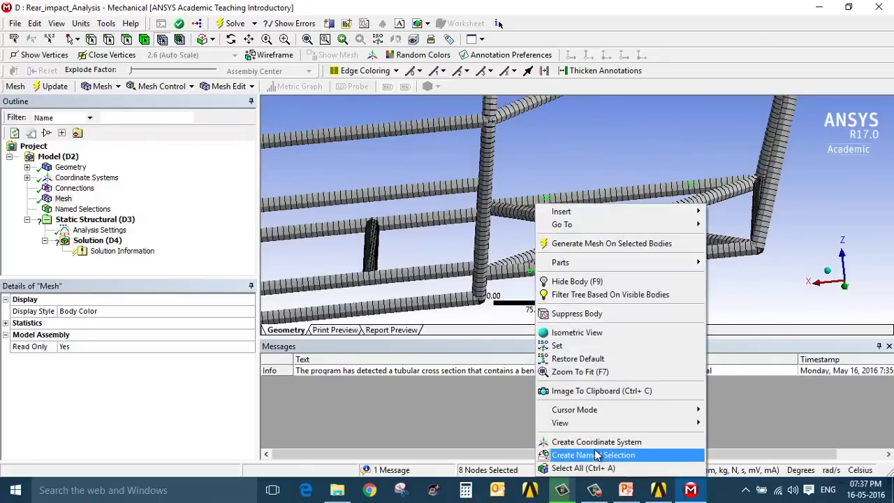
click(595, 453)
text(Rear_Suspension_)
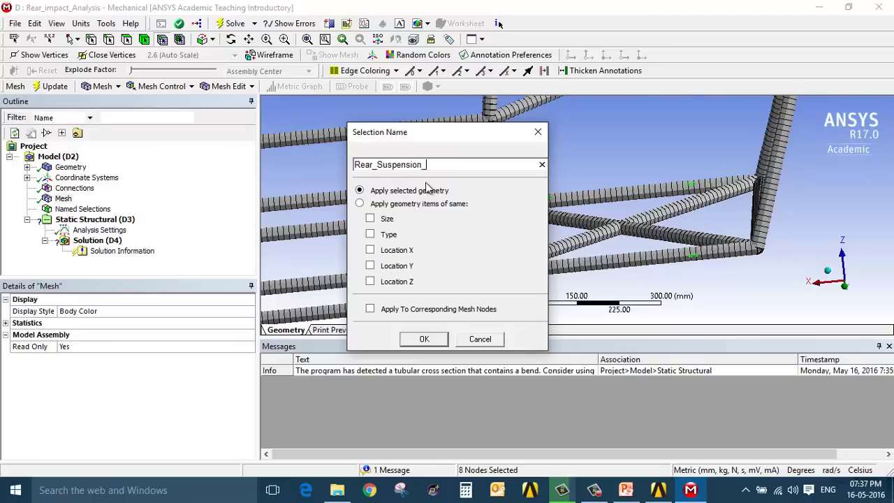
key(Return)
Select adjacent node pairs near both ends of the two lower and two upper longitudinal tubes at the frame's front
scroll(428, 185, down, 5)
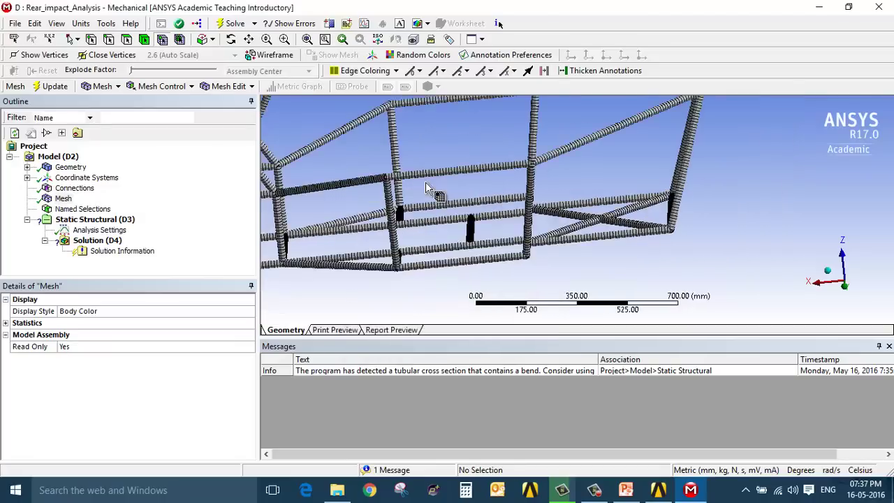
ctrl+middle_drag(517, 176, 599, 168)
middle_drag(453, 255, 499, 272)
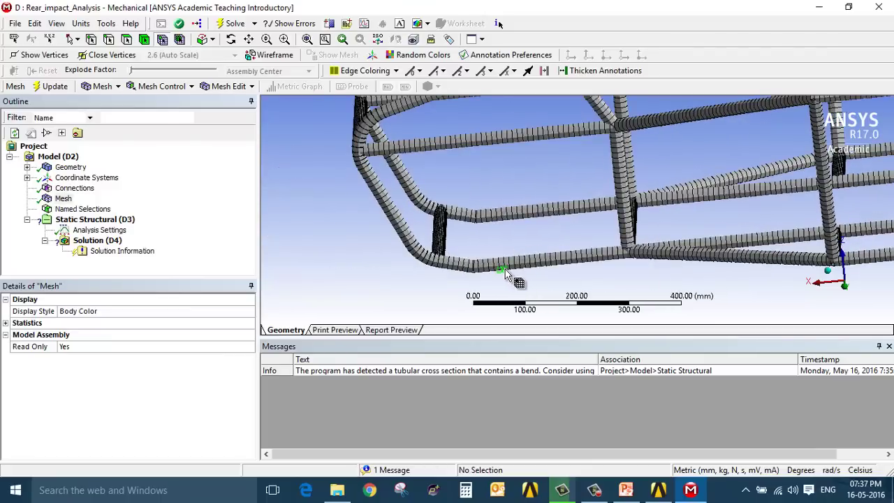
click(504, 271)
ctrl+click(593, 257)
ctrl+click(497, 215)
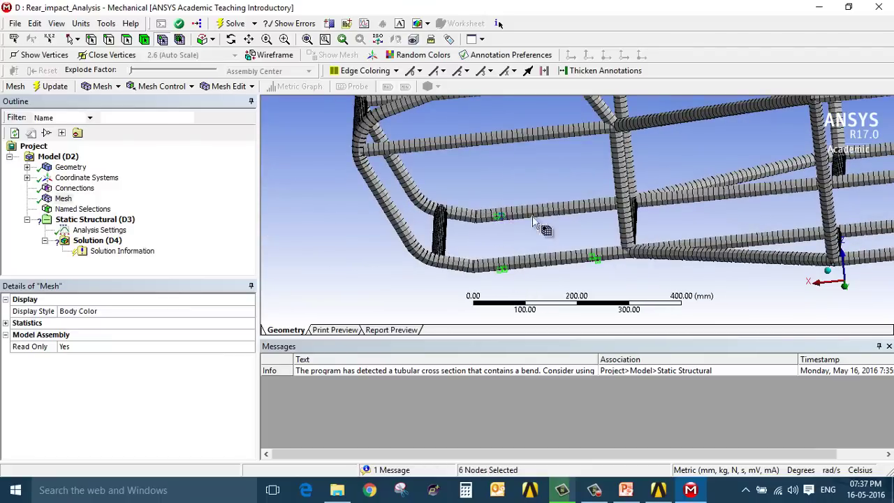
ctrl+click(586, 210)
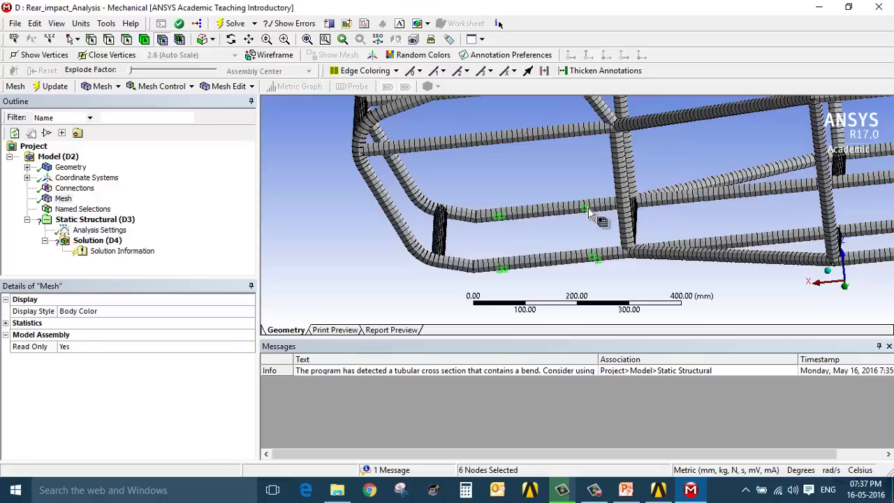
ctrl+click(426, 147)
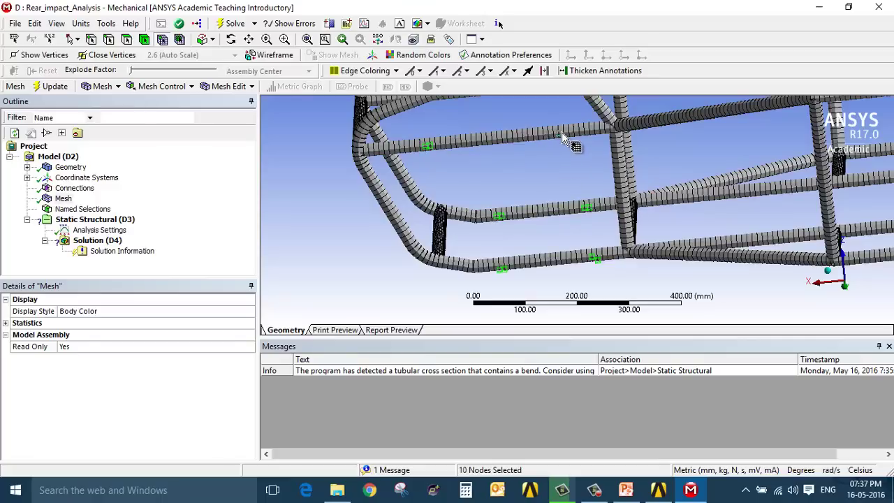
ctrl+click(566, 138)
middle_drag(546, 167, 538, 159)
ctrl+click(427, 146)
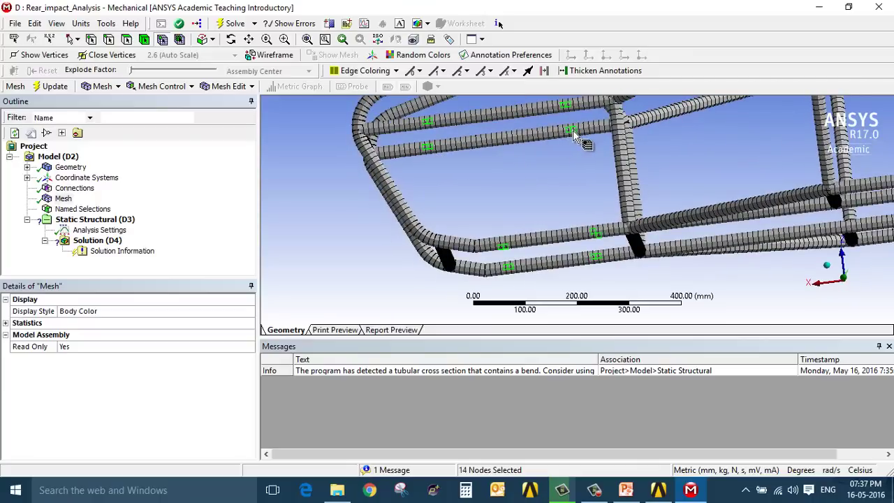
ctrl+click(565, 105)
Create a named selection called Front_Suspension from the selected nodes on the front tubes
right_click(566, 106)
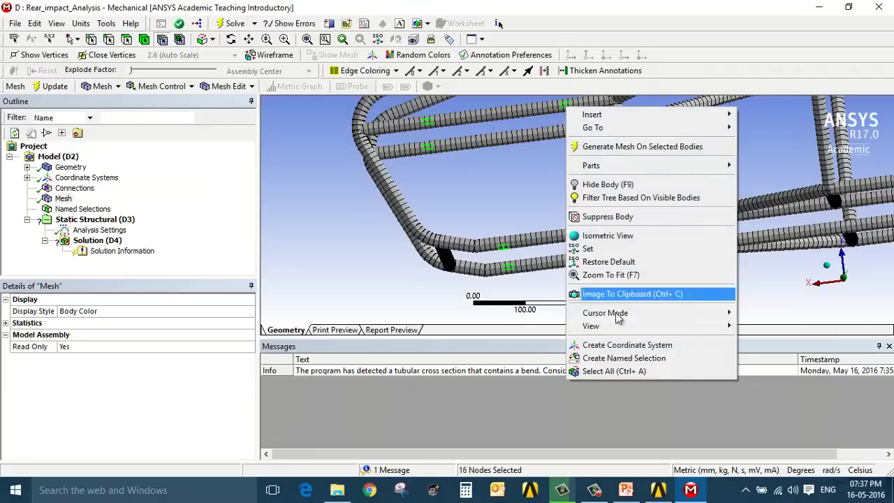
click(624, 358)
text(Fr)
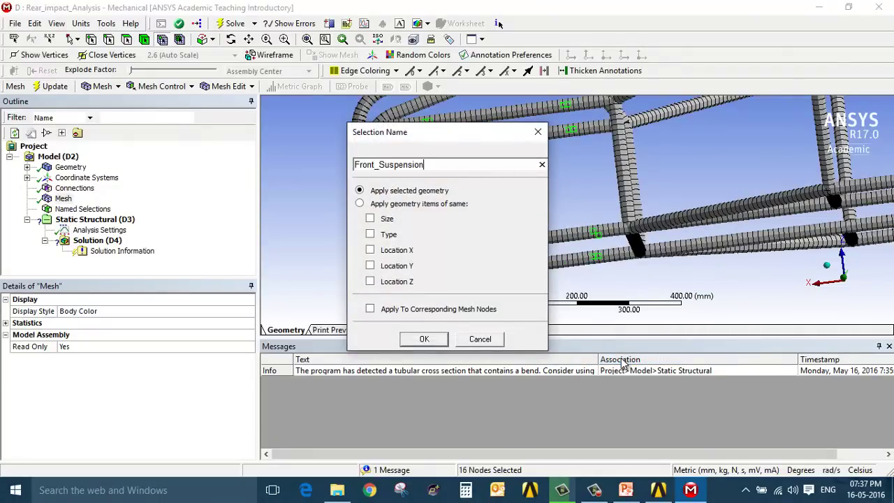
text(ont_Suspension)
key(Return)
Add a Nodal Force to the static structural analysis, scoped to Rear_member_Force, with an X component of 15000 N
click(105, 220)
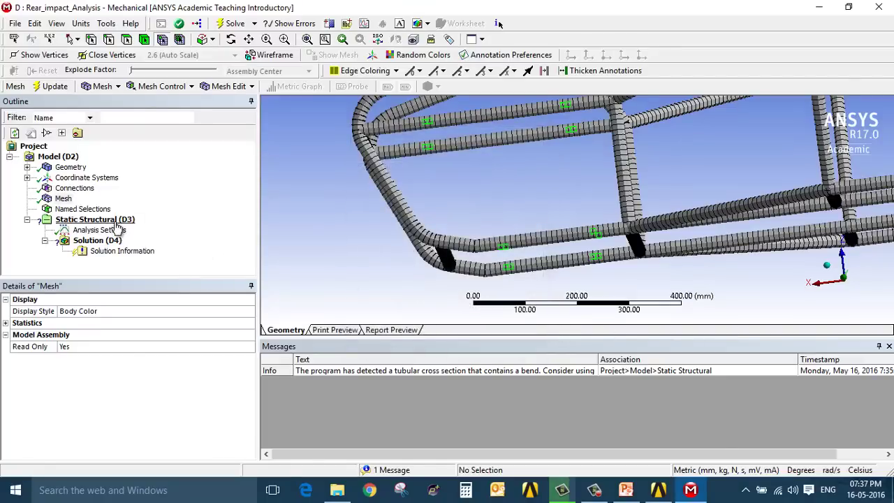
click(302, 86)
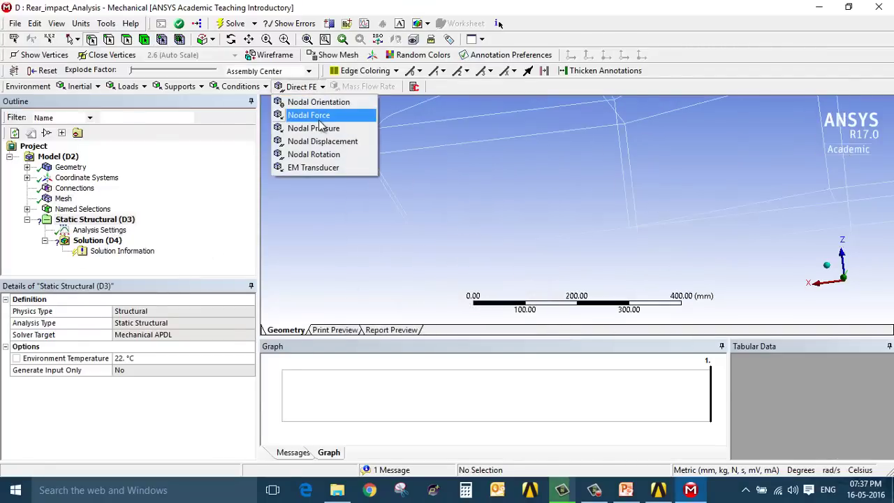
click(309, 115)
click(208, 323)
click(249, 322)
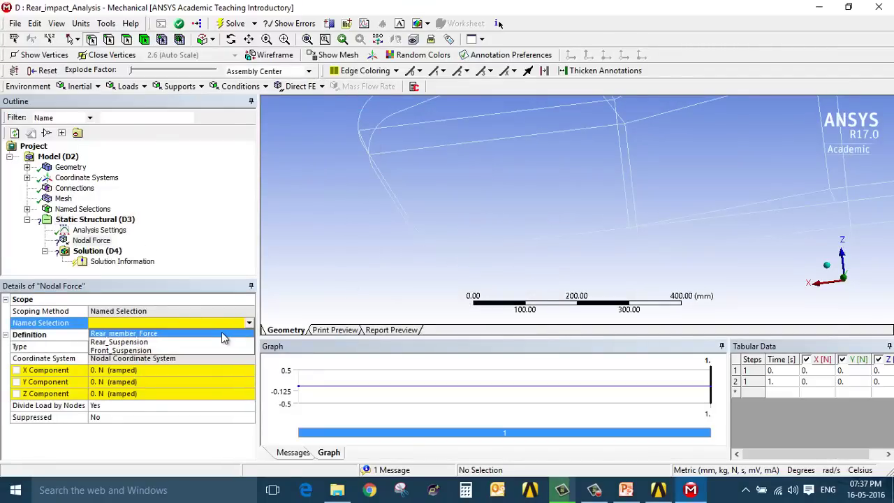
click(222, 335)
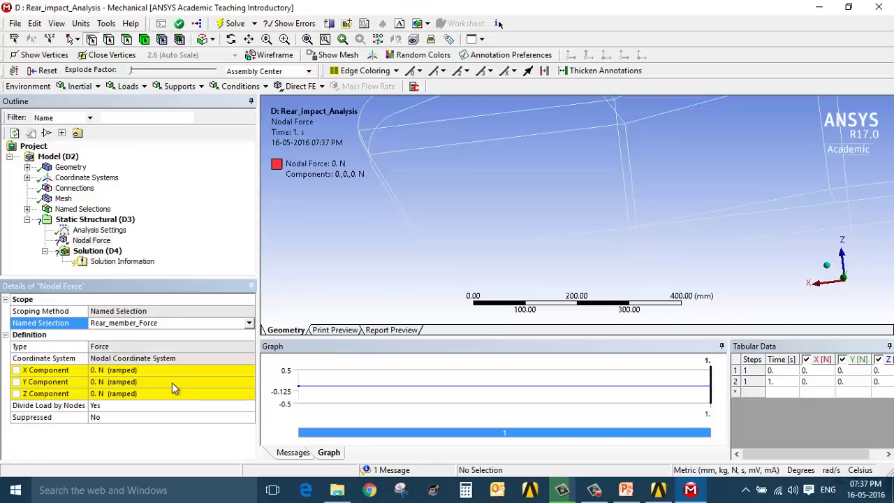
click(121, 371)
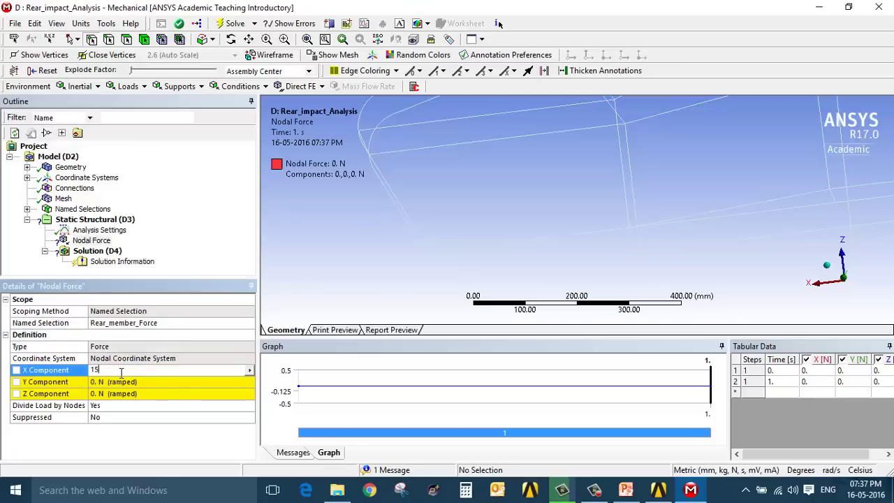
key(Return)
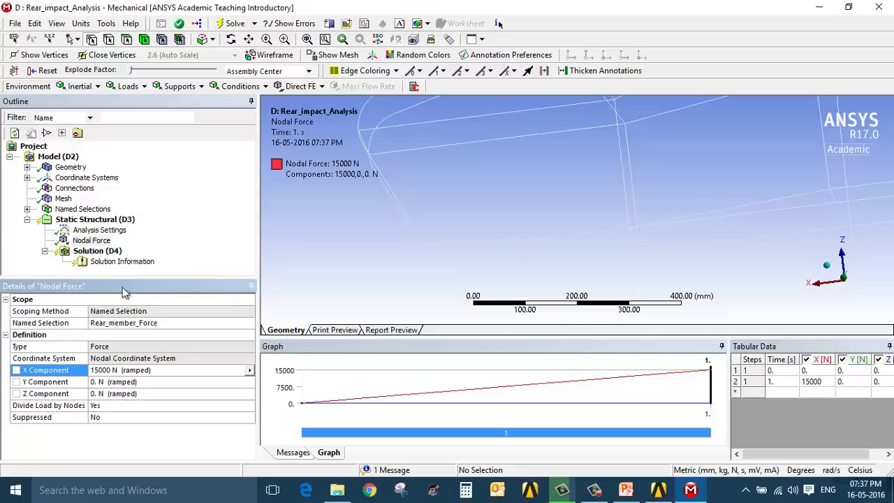
click(98, 220)
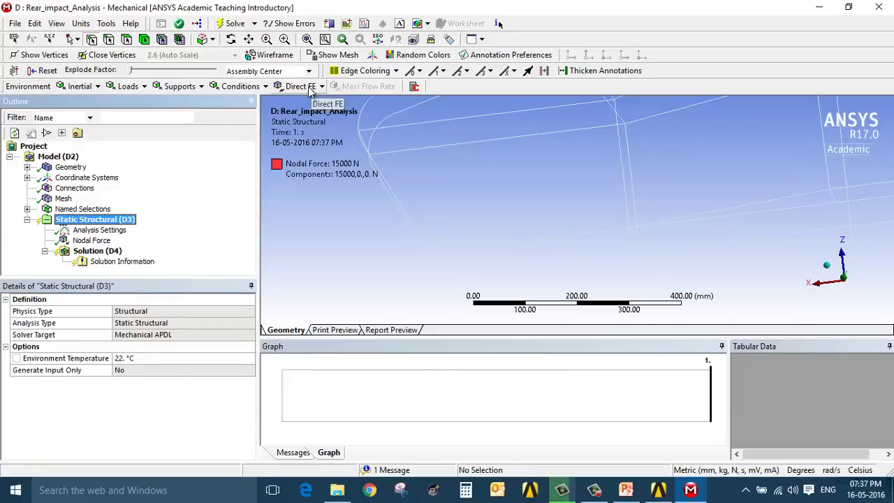
Add a Nodal Displacement to the static structural analysis, scoped to Rear_Suspension, with a Z component of 0 mm
click(312, 89)
click(320, 144)
click(137, 326)
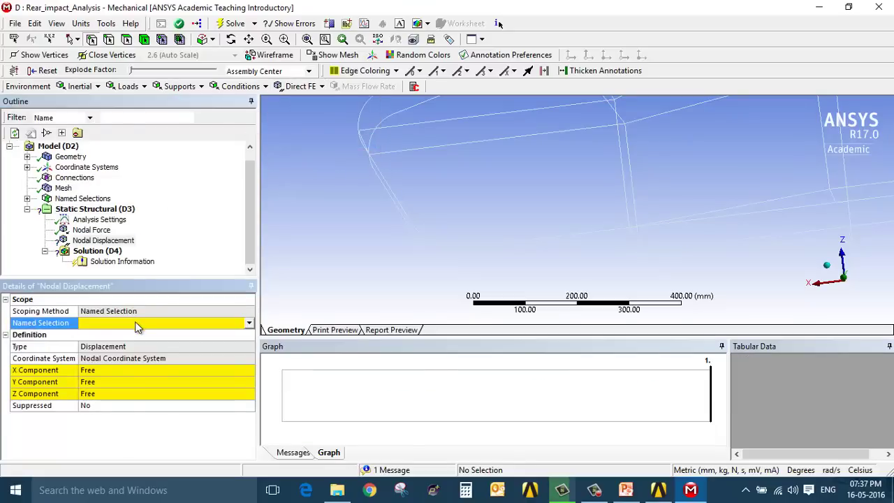
click(248, 325)
click(190, 343)
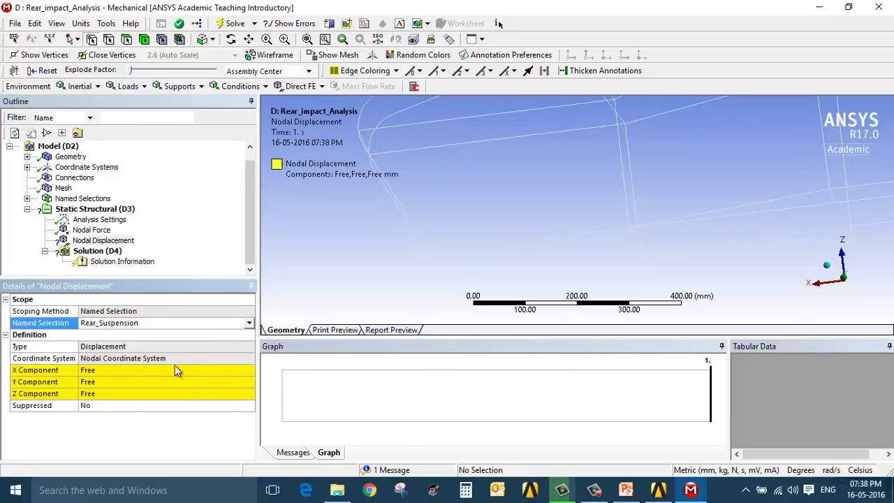
click(160, 393)
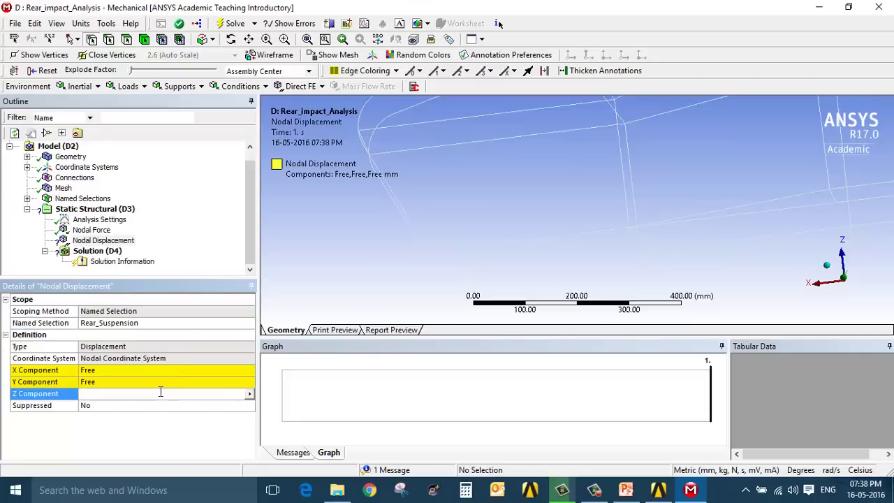
text(0)
key(Return)
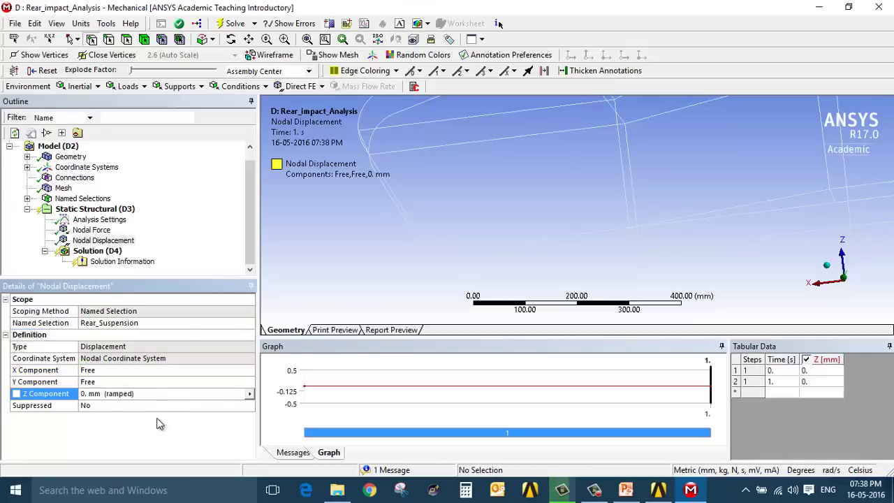
Add a fixed Nodal Rotation scoped to Rear_Suspension
click(97, 209)
click(301, 86)
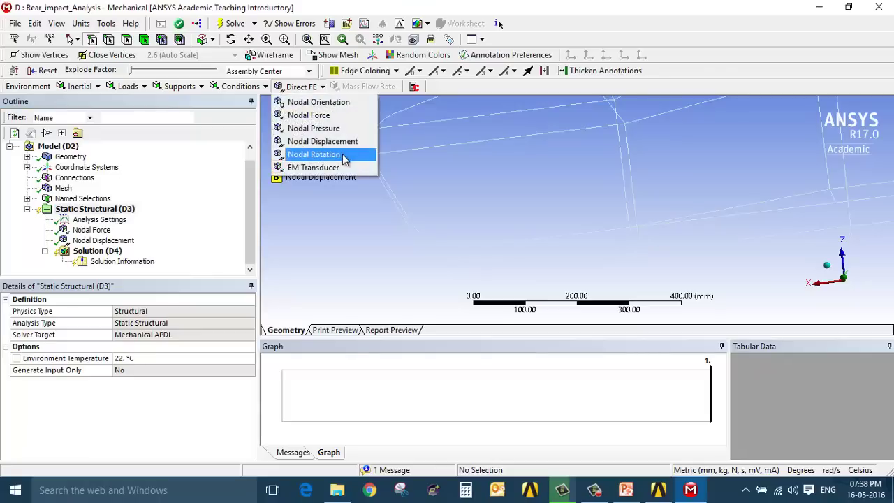
click(322, 152)
click(249, 323)
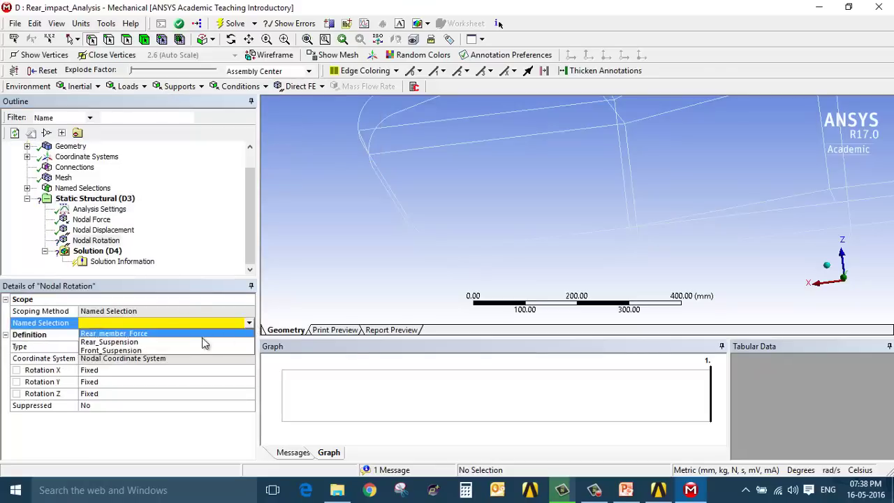
click(197, 338)
Add a second Nodal Displacement scoped to Front_Suspension, with X, Y and Z components of 0 mm
click(95, 198)
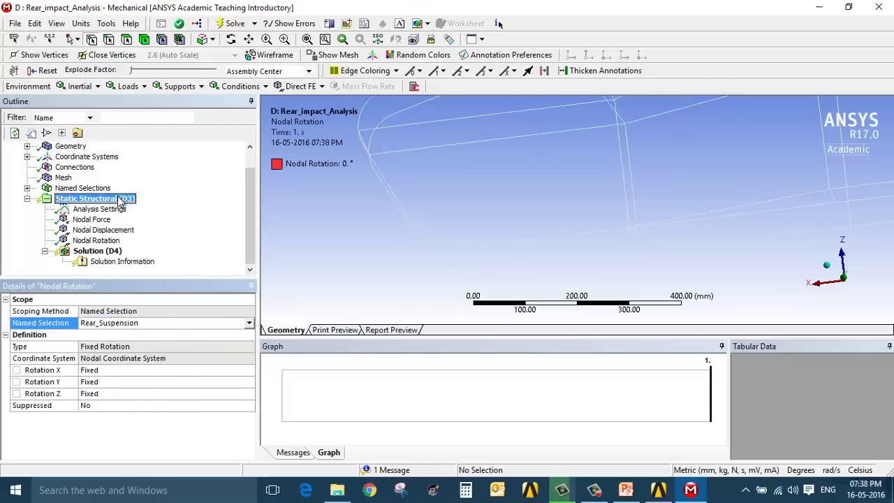
click(300, 86)
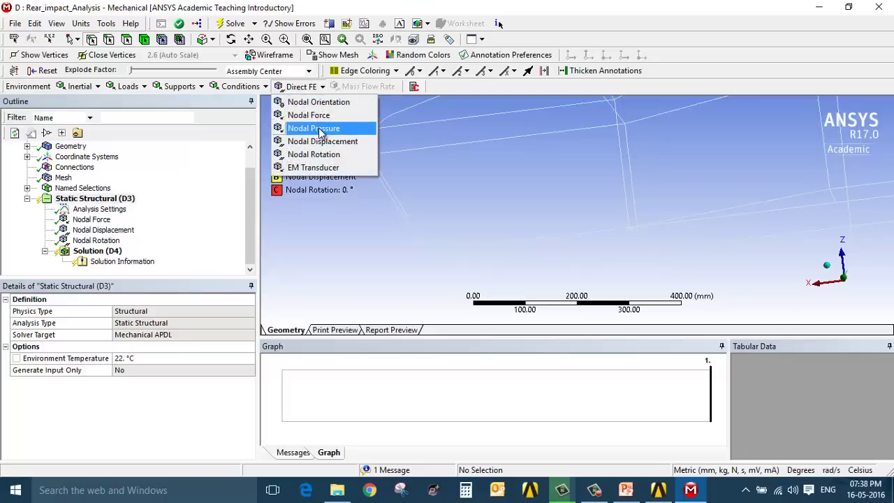
click(322, 142)
click(188, 324)
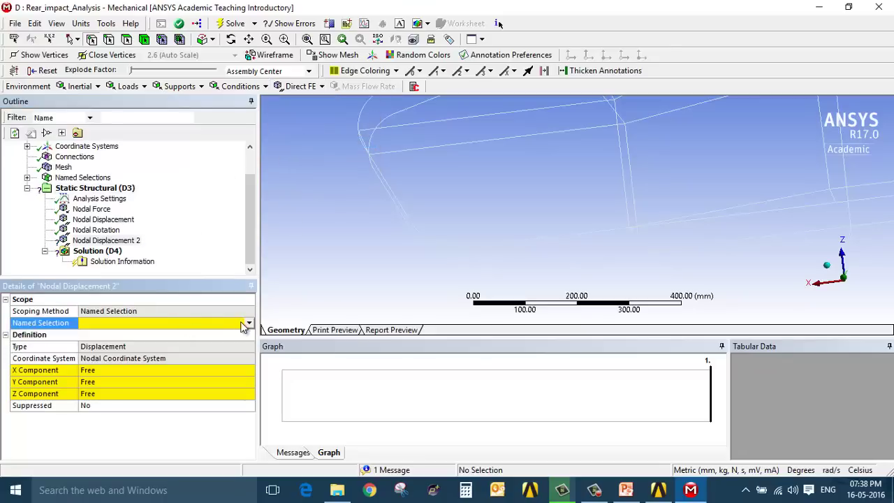
click(249, 323)
click(189, 351)
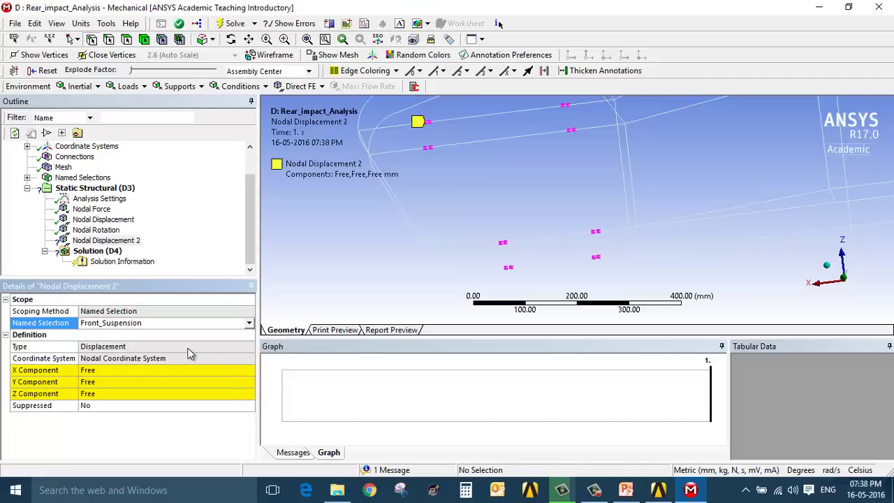
click(166, 370)
text(0)
click(157, 384)
text(0)
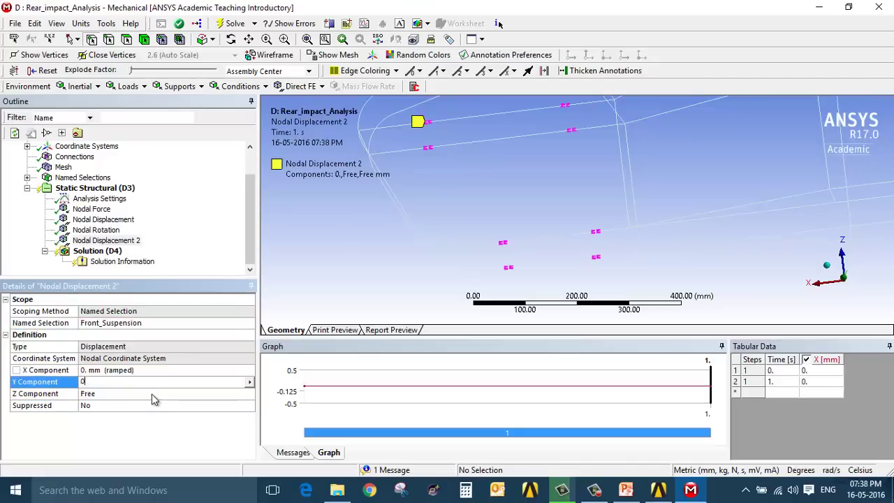
click(155, 394)
text(0)
key(Return)
Add a second fixed Nodal Rotation scoped to Front_Suspension
click(115, 190)
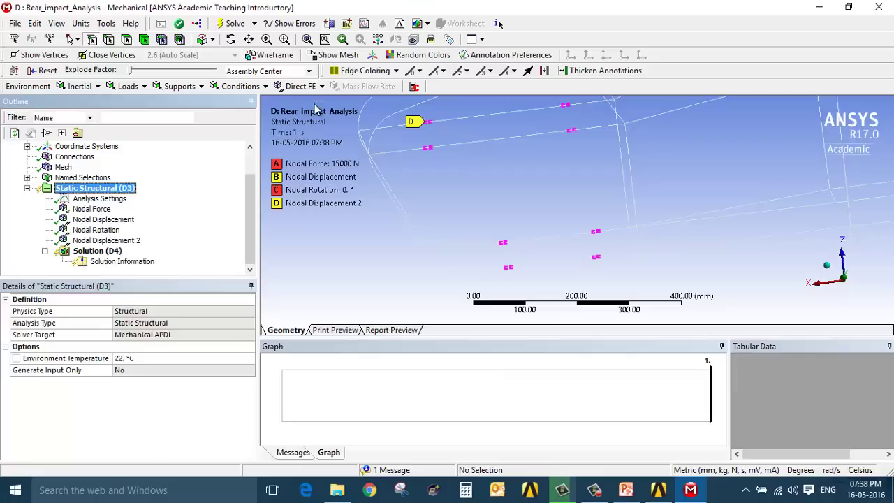
click(300, 86)
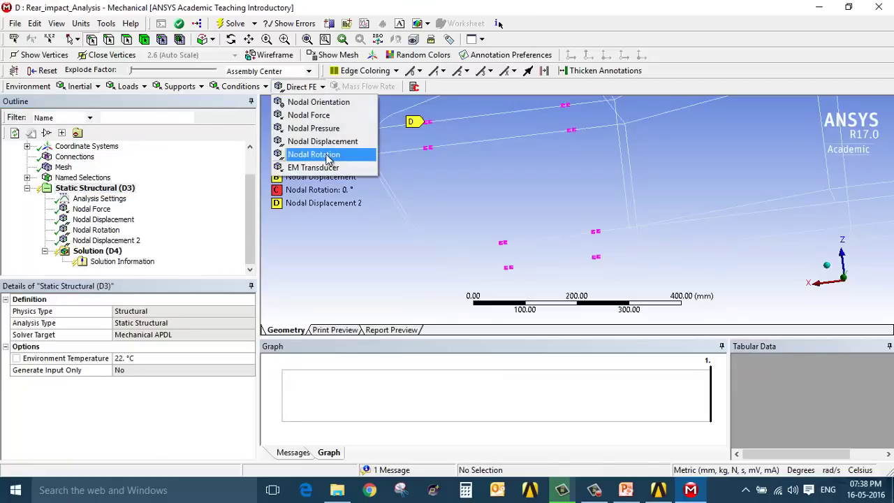
click(314, 154)
click(190, 323)
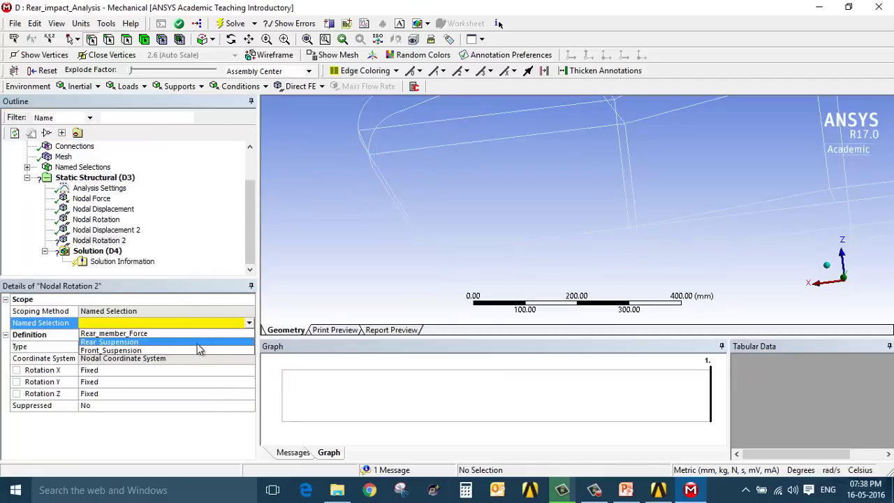
click(198, 351)
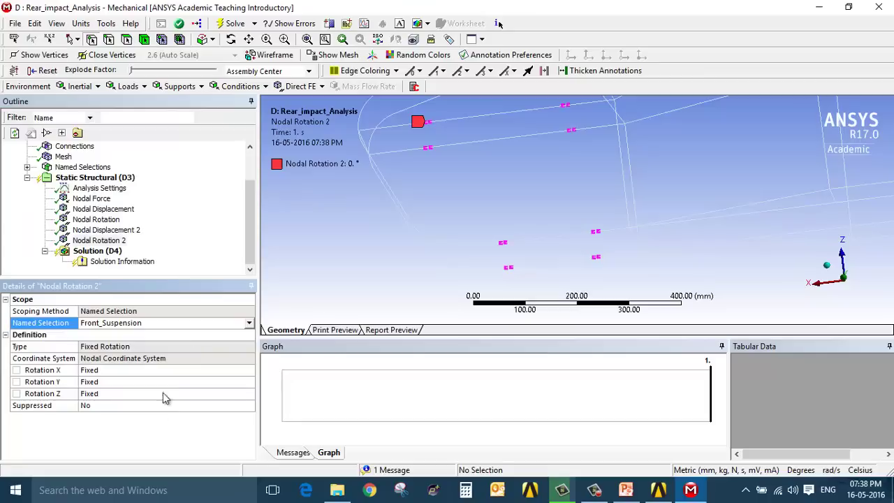
Insert a Total Deformation result and a Beam Tool under the rear impact solution
right_click(110, 252)
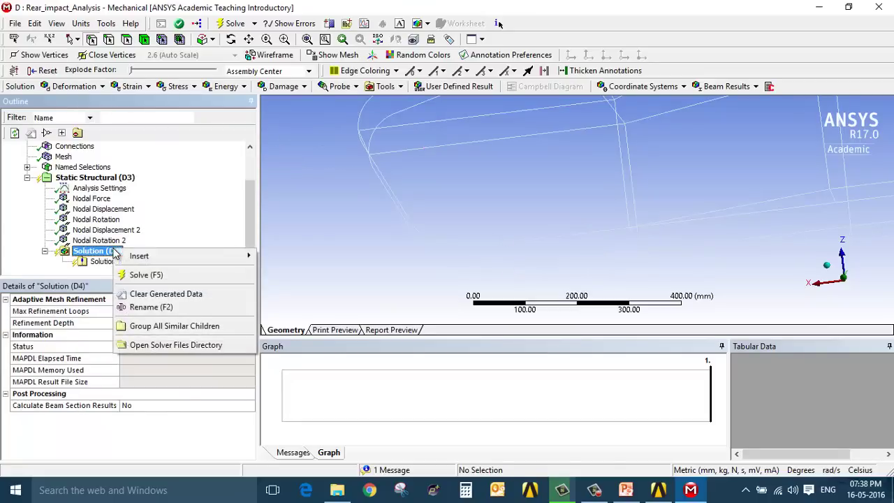
mouse_move(235, 262)
mouse_move(307, 258)
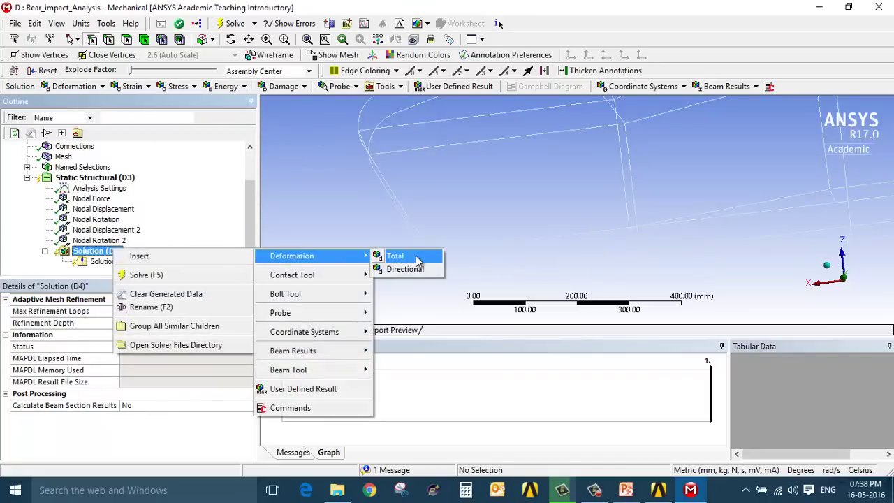
click(395, 255)
click(98, 241)
right_click(97, 241)
mouse_move(175, 246)
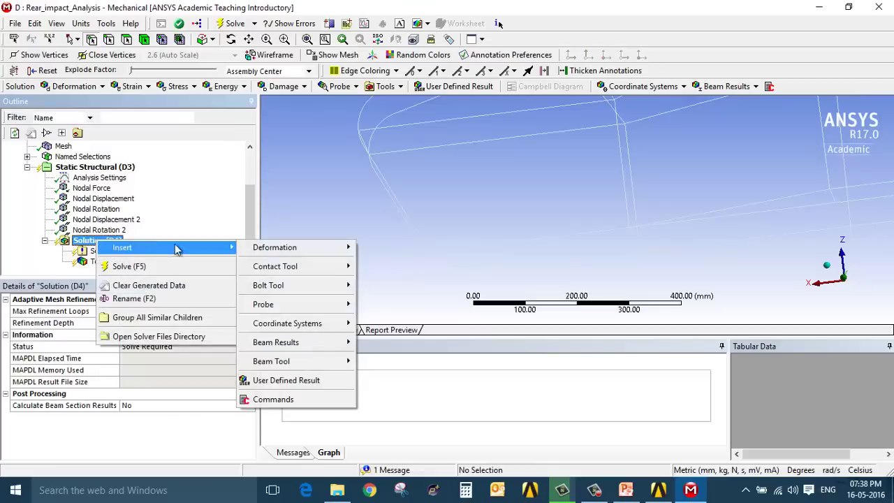
mouse_move(354, 362)
click(384, 362)
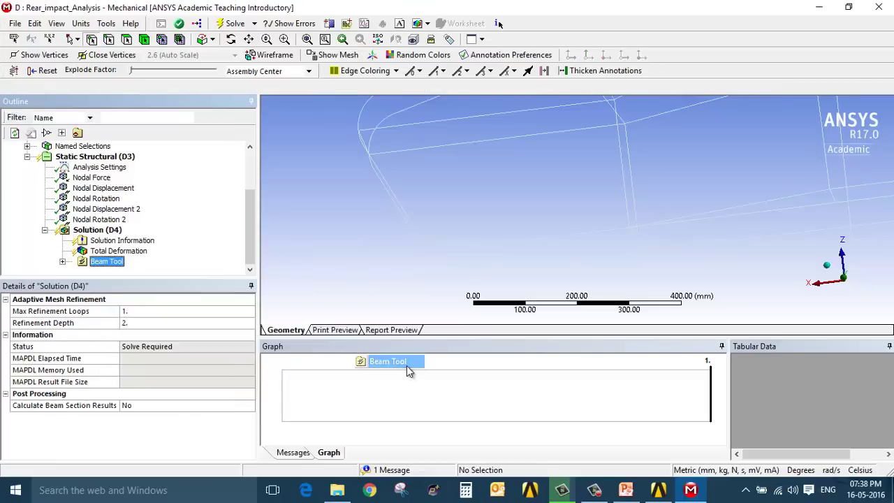
Solve the rear impact analysis
click(112, 233)
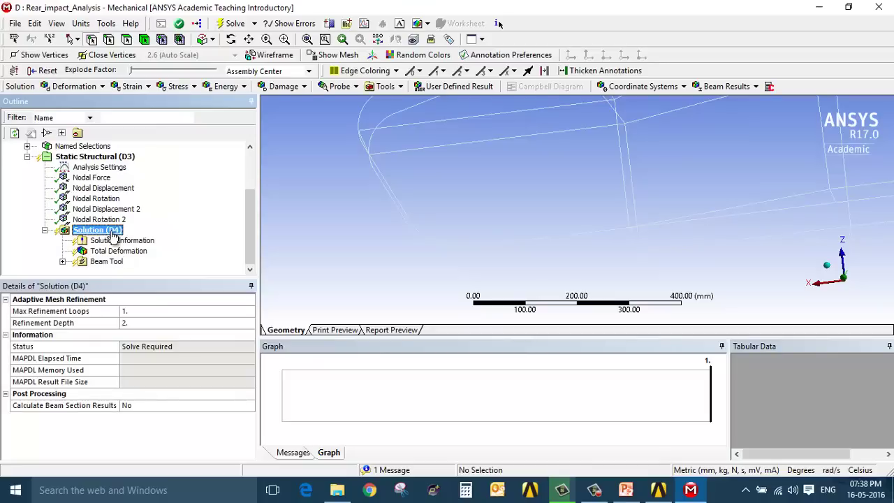
right_click(112, 235)
click(175, 258)
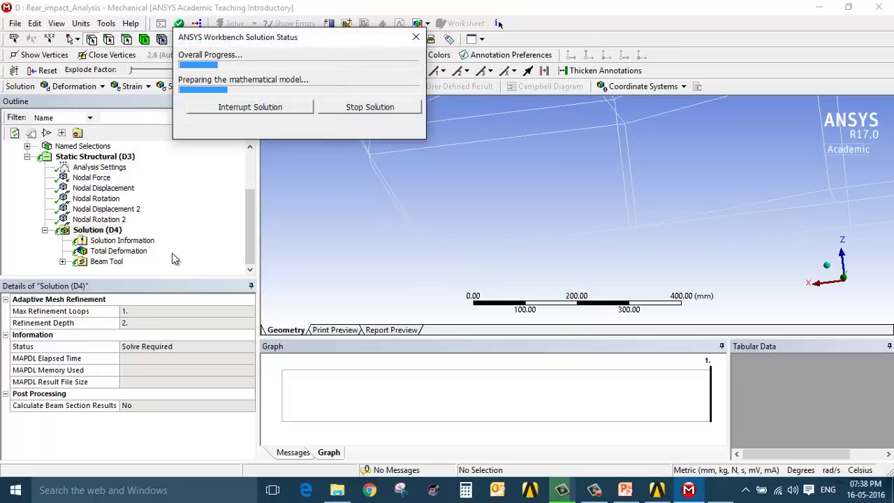
scroll(407, 229, down, 5)
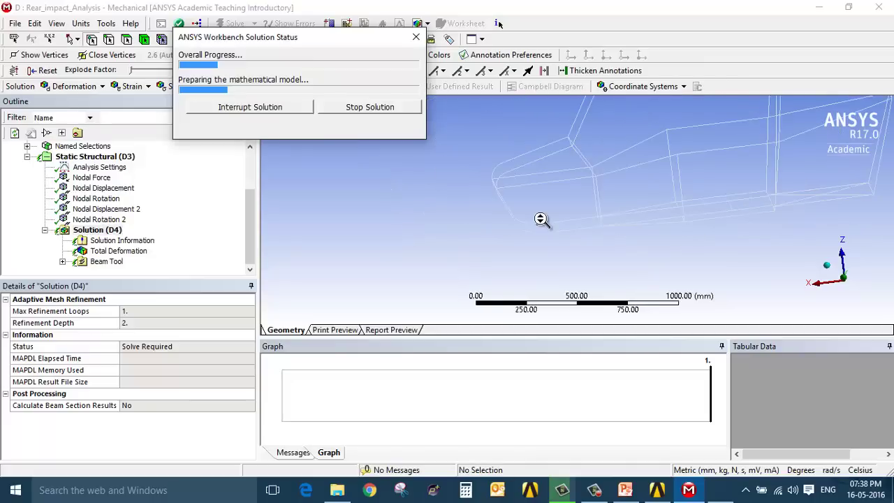
middle_drag(658, 235, 512, 217)
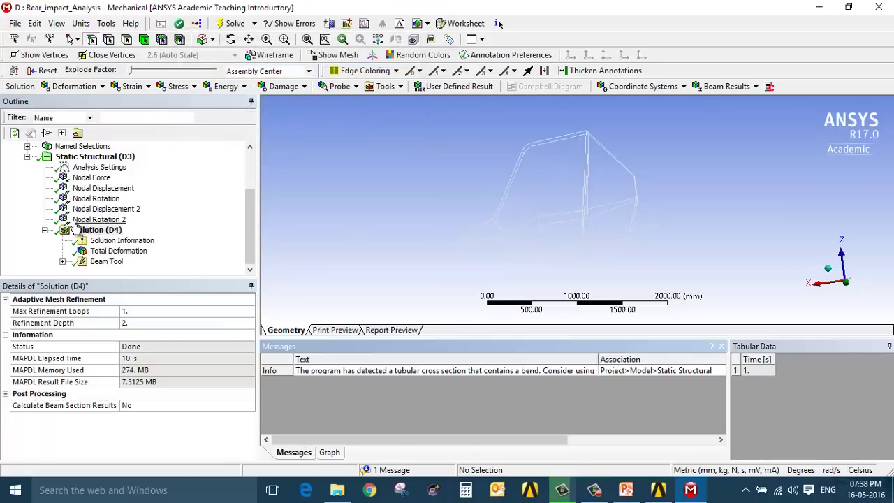
Display the Total Deformation result of the rear impact case and play its animation
click(123, 241)
click(123, 252)
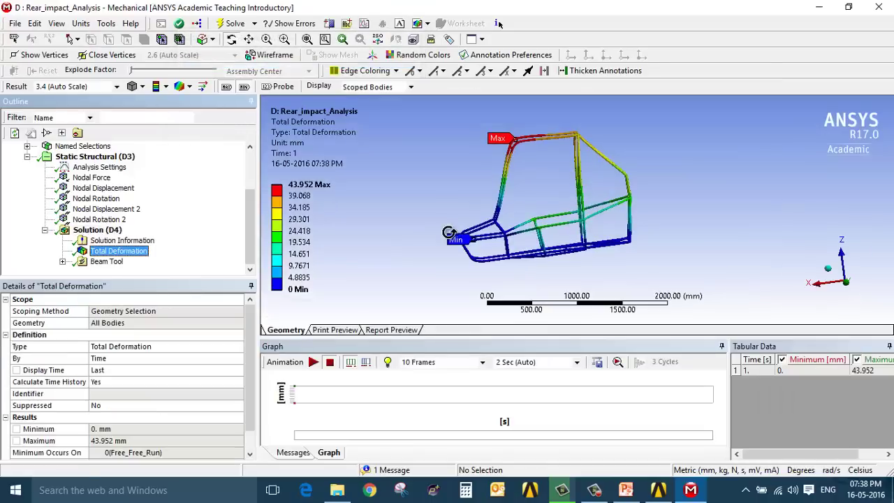
middle_drag(549, 268, 547, 274)
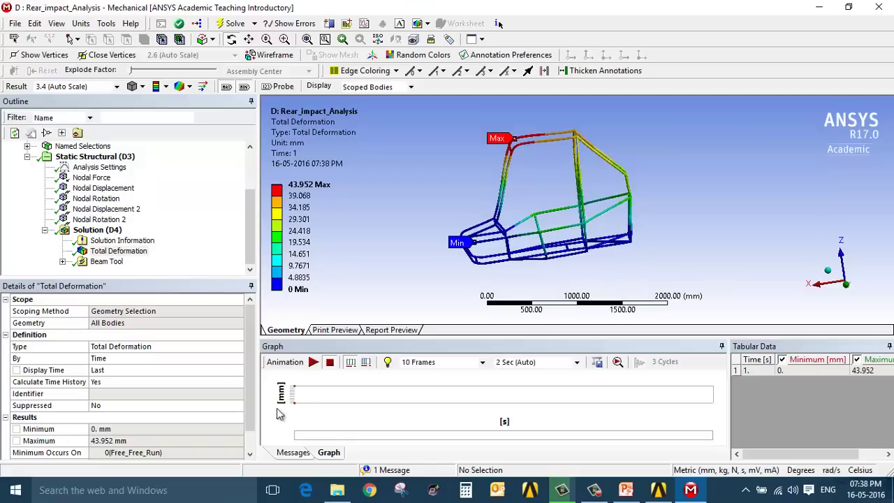
click(313, 361)
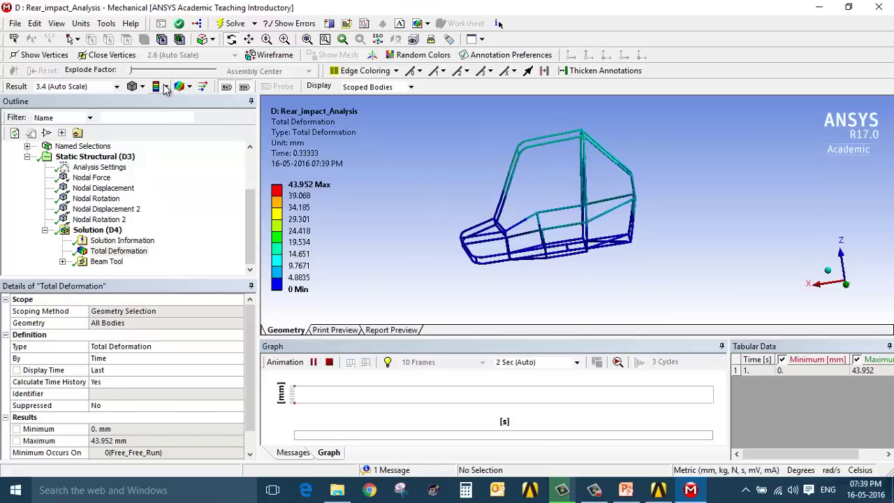
Overlay the undeformed wireframe on the animated deformation and examine how the frame displaces
click(187, 87)
click(239, 114)
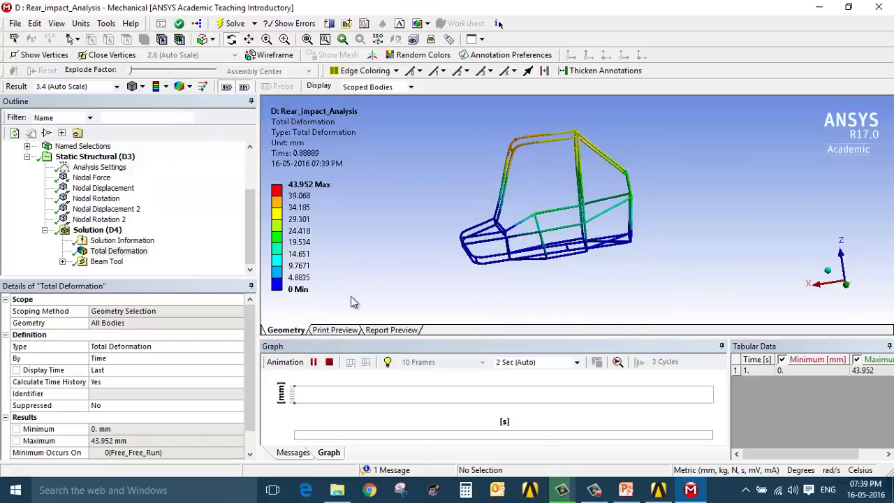
click(314, 362)
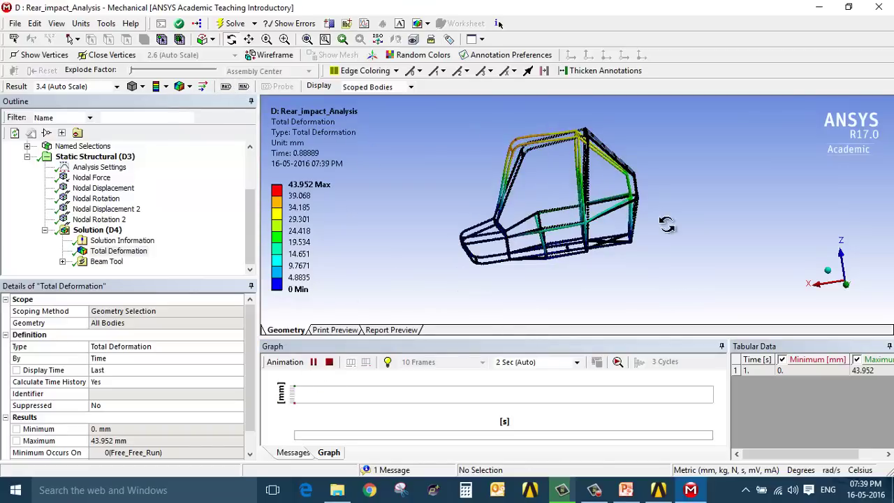
drag(566, 285, 472, 246)
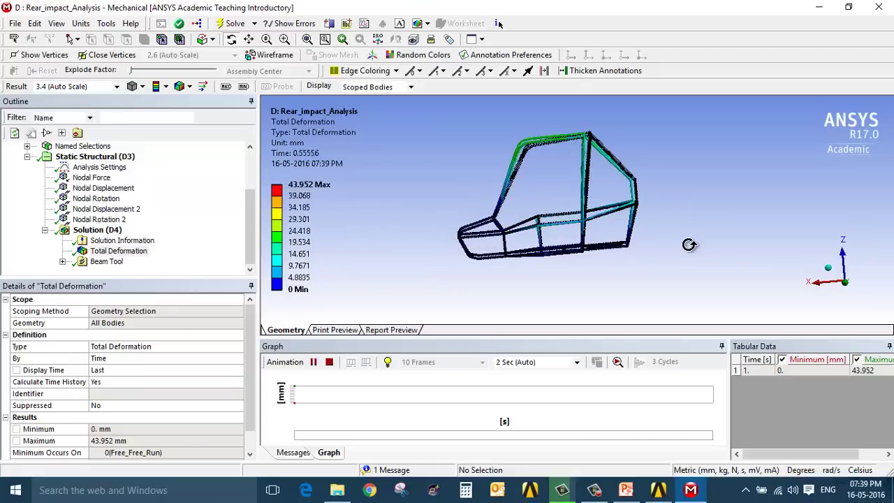
drag(683, 244, 567, 264)
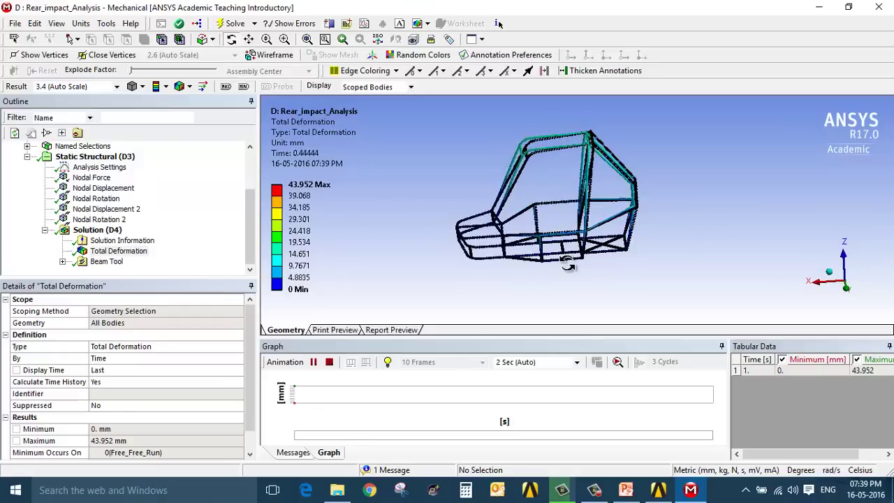
scroll(563, 250, up, 3)
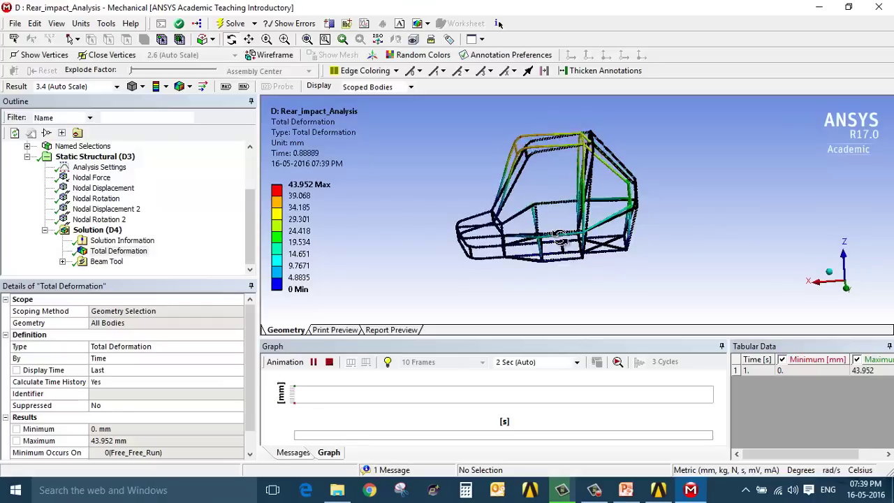
Close the rear impact model and add a Static Structural system named Torsional to the Workbench project schematic
click(886, 6)
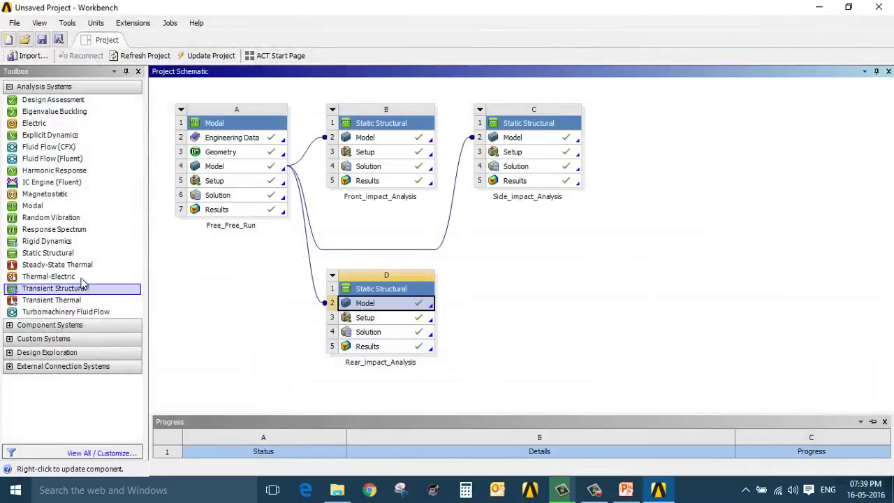
drag(72, 253, 524, 246)
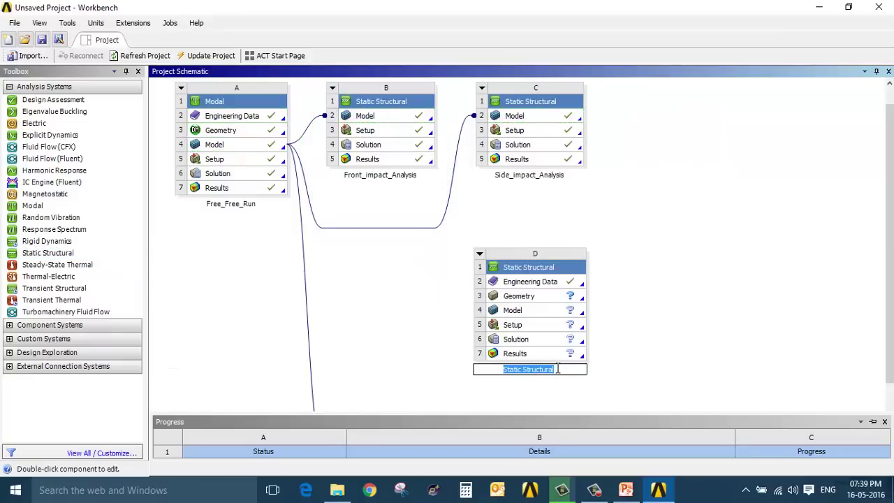
key(Return)
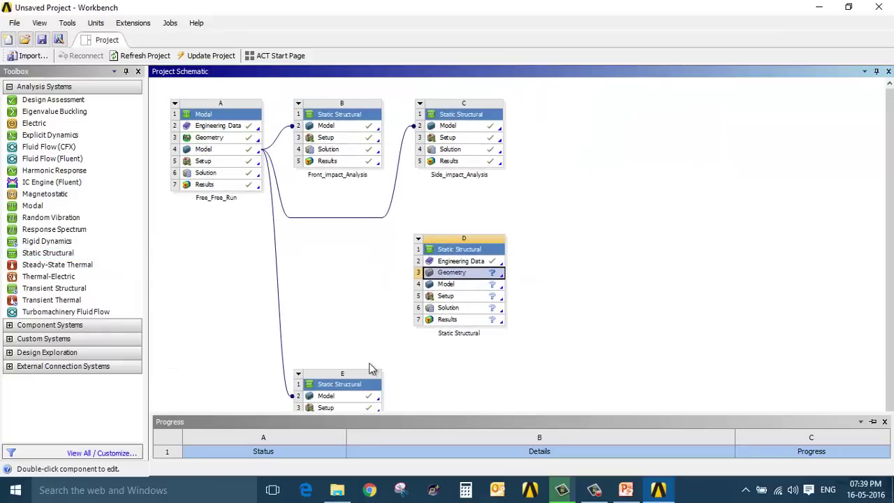
double_click(490, 329)
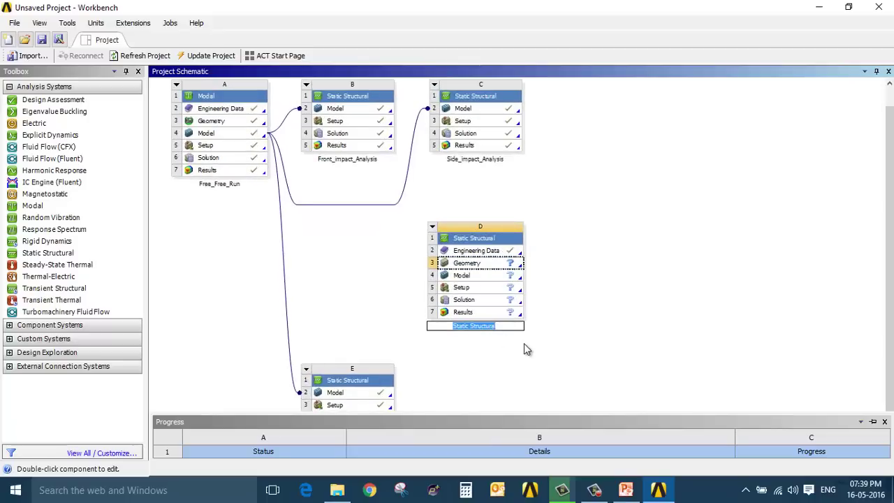
text(Torsional)
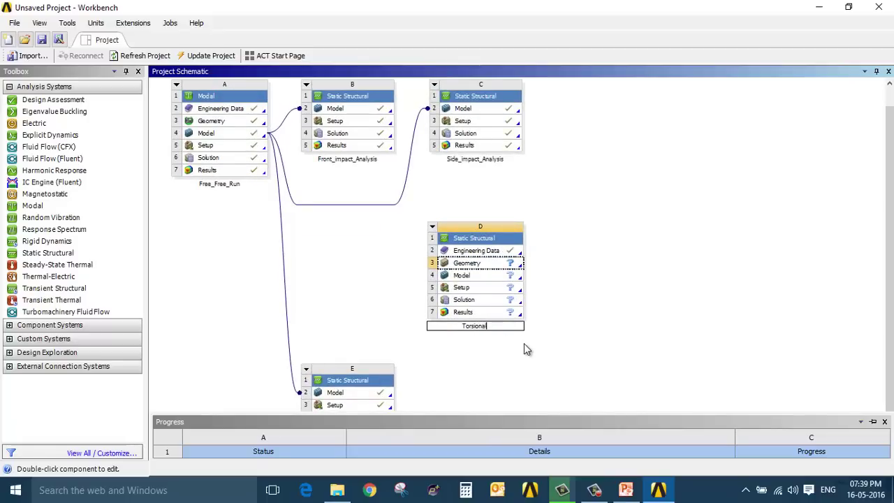
key(Return)
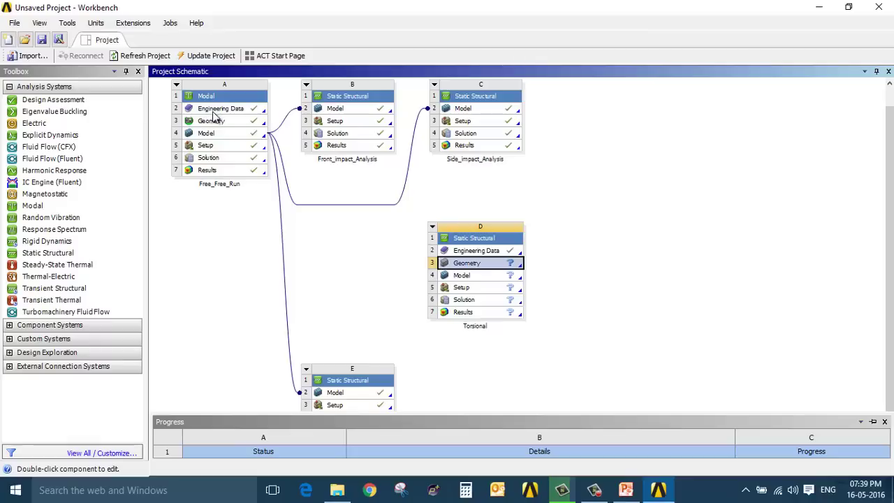
Share the Free_Free_Run Model cell with the Torsional system's Model cell and update the Torsional model
drag(213, 136, 486, 275)
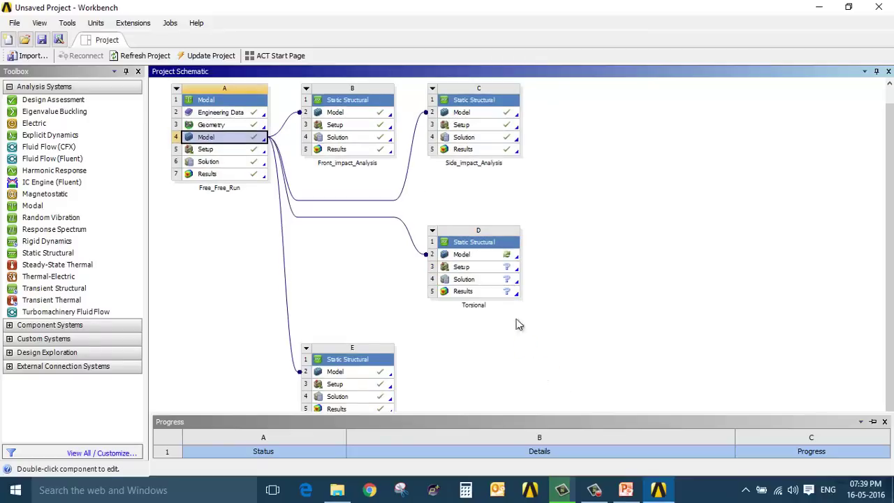
click(487, 256)
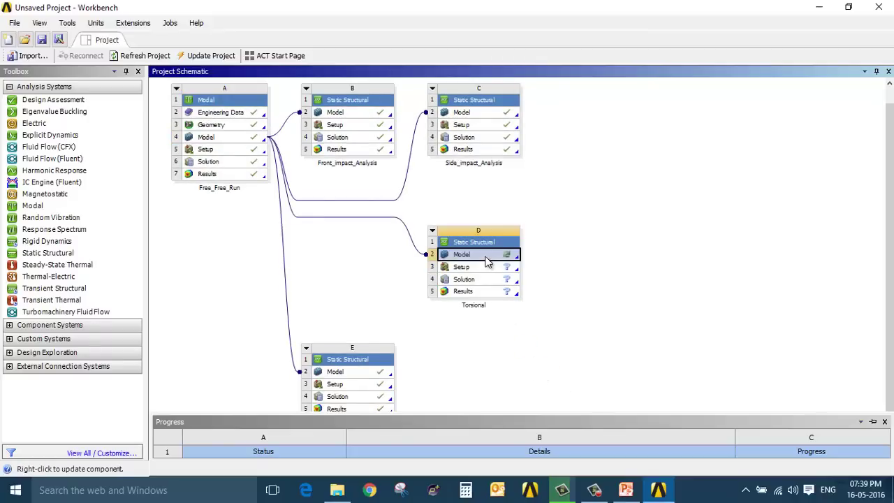
right_click(487, 257)
click(520, 347)
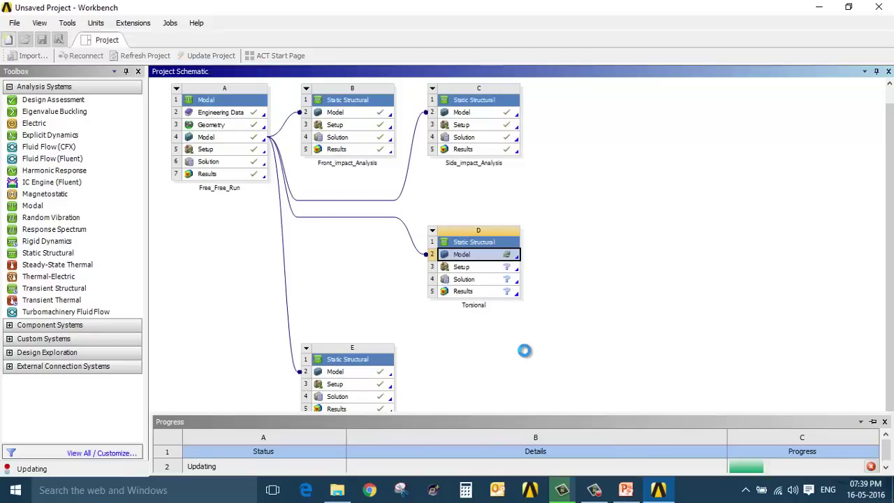
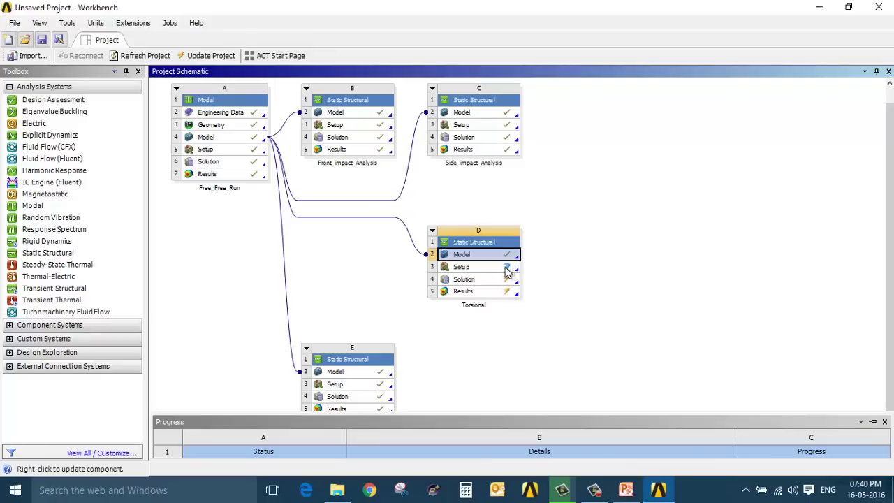
Open the Torsional model in Mechanical and display the frame's mesh
double_click(491, 261)
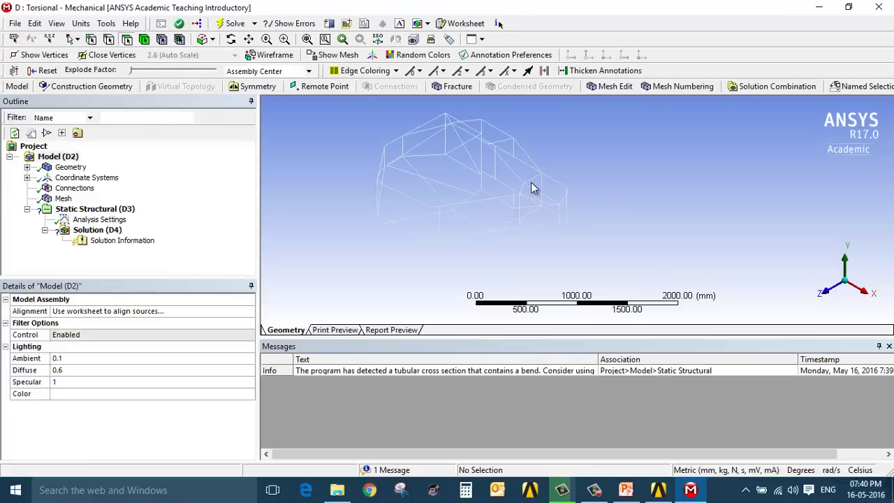
middle_drag(591, 102, 693, 214)
scroll(552, 213, up, 3)
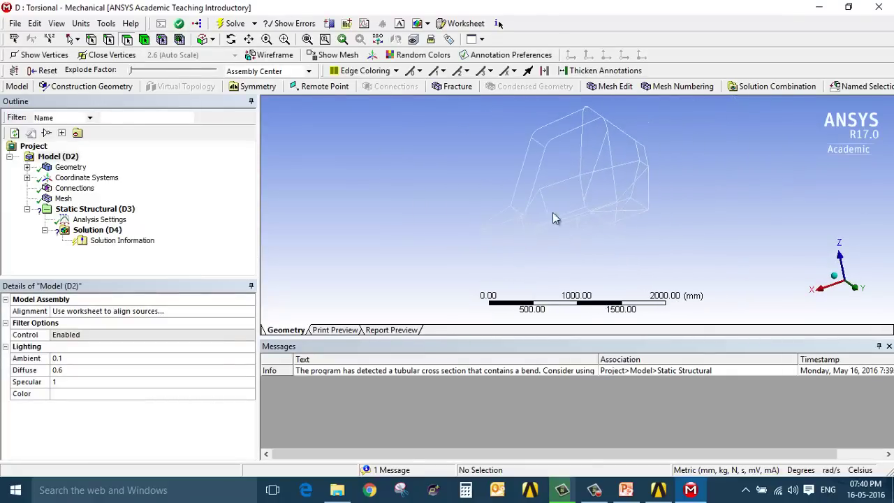
ctrl+middle_drag(527, 204, 533, 240)
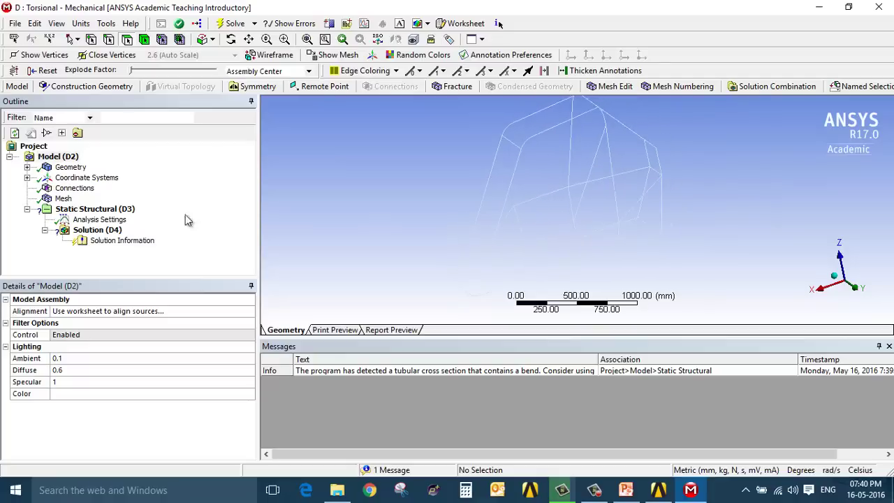
click(63, 198)
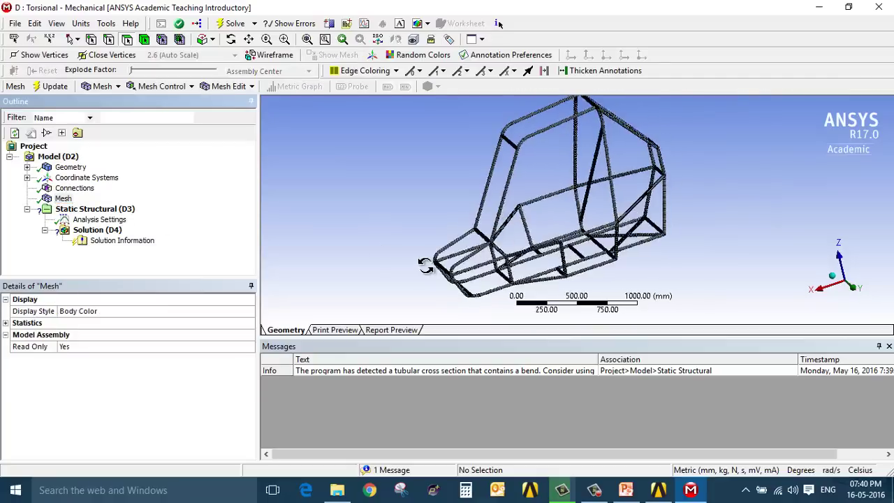
middle_drag(425, 265, 547, 204)
scroll(474, 278, up, 2)
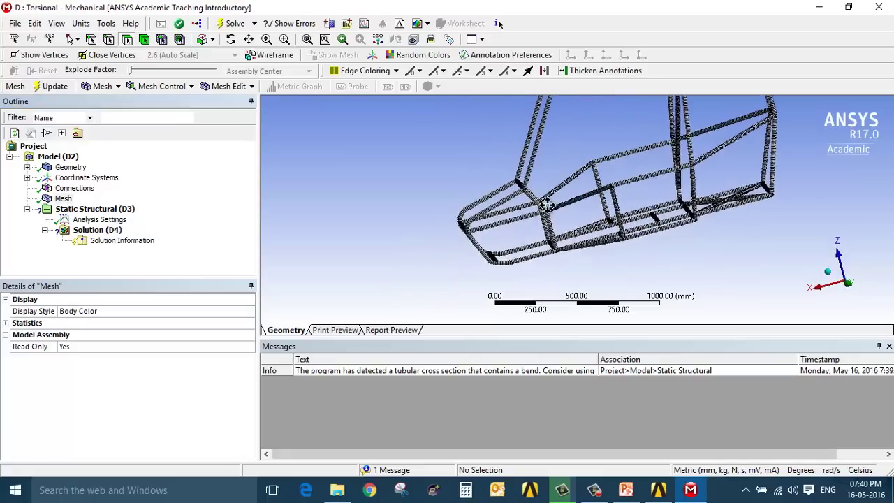
scroll(529, 222, up, 1)
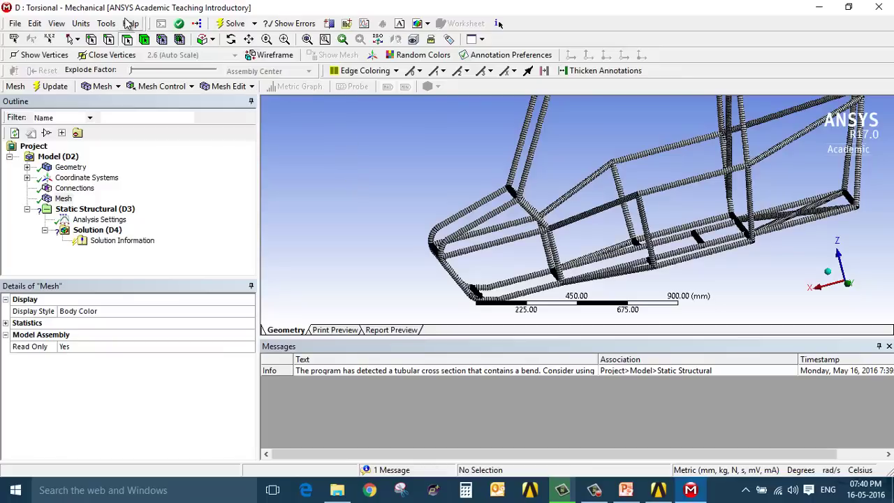
Create a named selection Right_Front from mesh nodes at two spots each on the upper and lower right-hand tubes of the frame's nose
click(162, 39)
scroll(487, 258, up, 2)
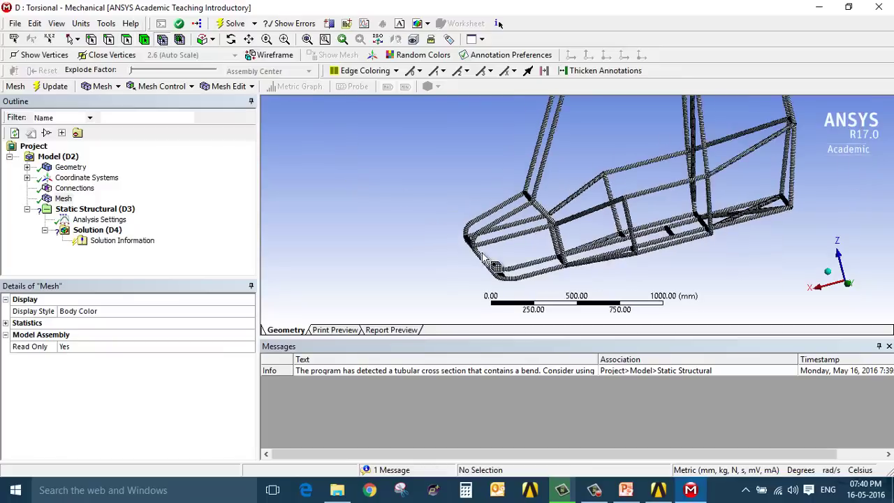
ctrl+middle_drag(487, 259, 477, 200)
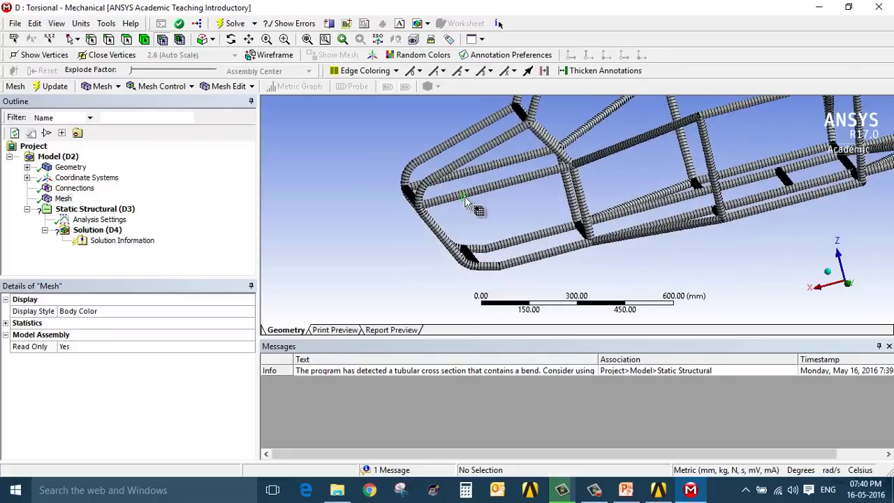
click(469, 197)
scroll(494, 204, down, 3)
scroll(495, 206, up, 5)
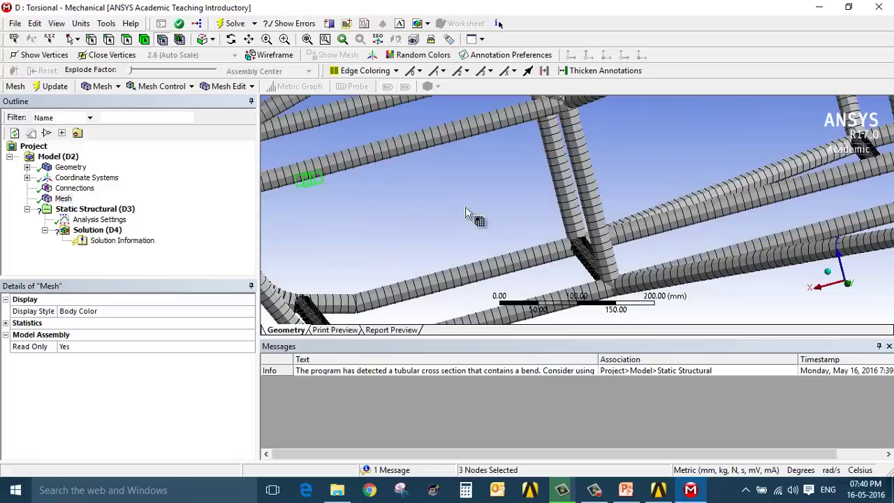
click(402, 165)
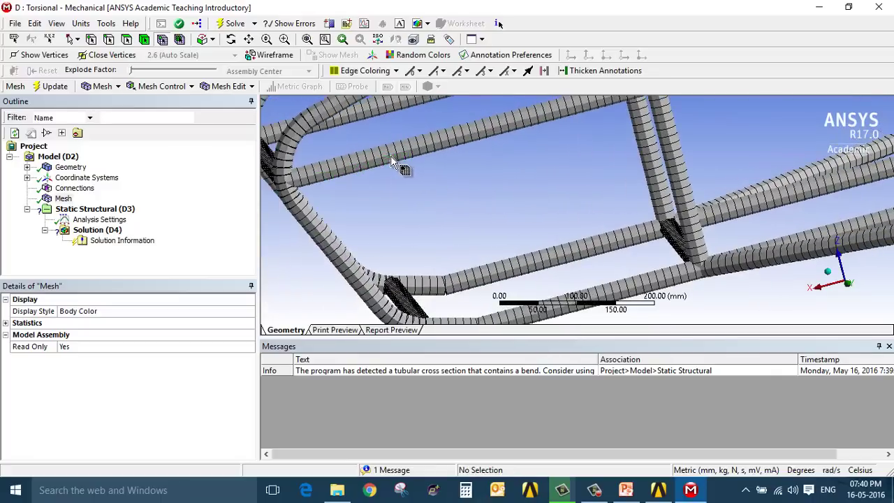
click(395, 155)
ctrl+click(570, 112)
scroll(499, 255, down, 2)
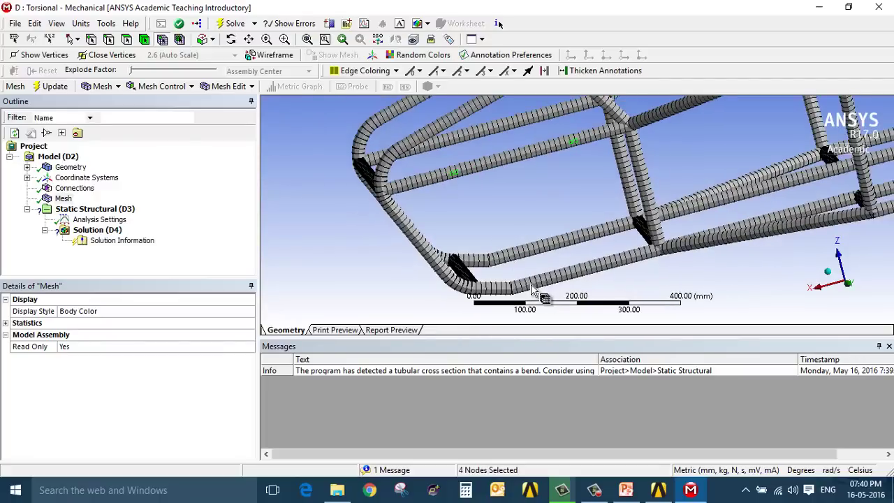
ctrl+click(534, 284)
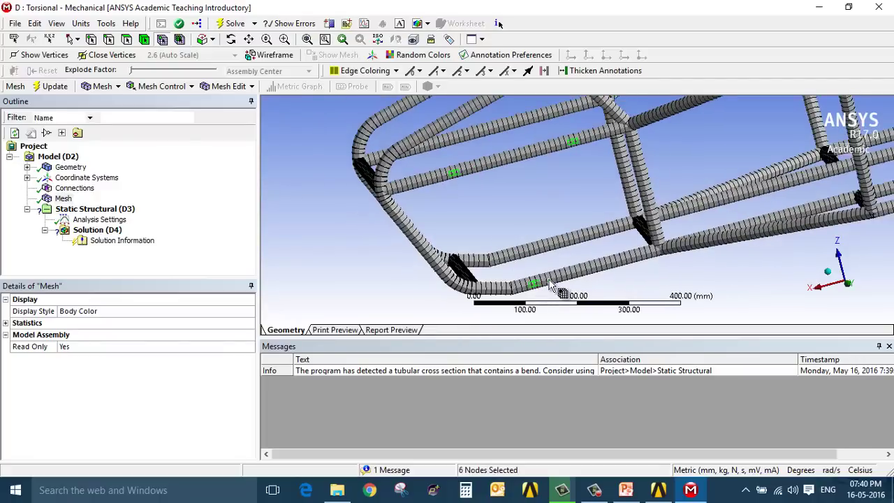
ctrl+click(616, 261)
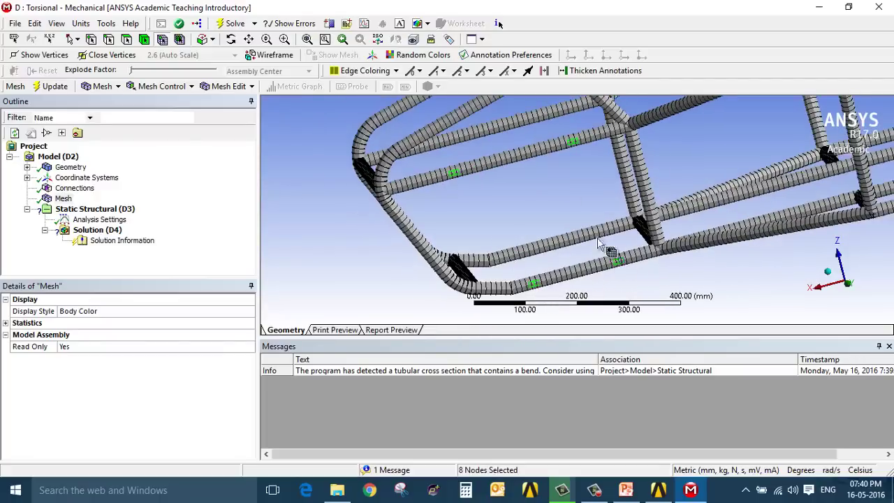
right_click(573, 142)
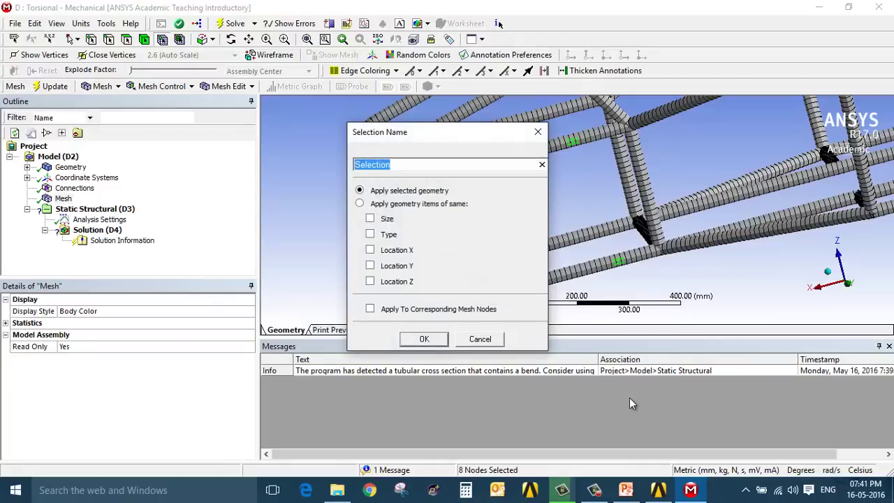
text(Right_Front)
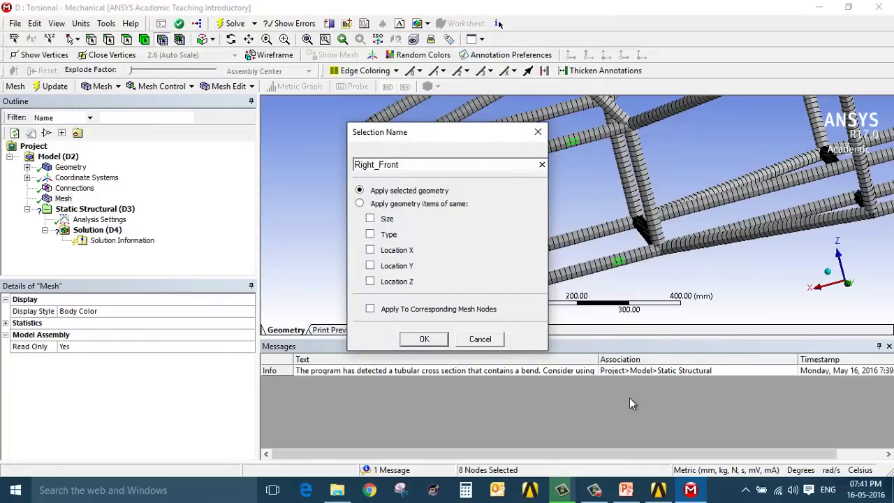
key(Return)
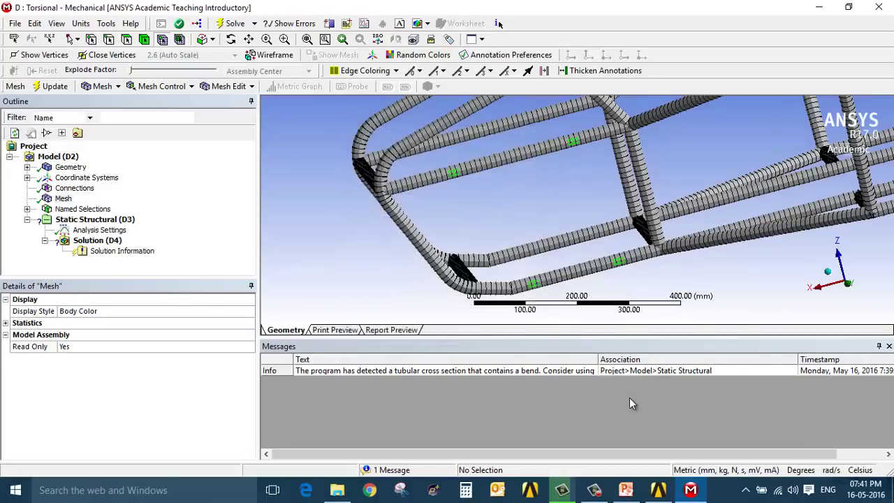
Create a named selection Left_Front from mesh nodes at two spots each on the upper and lower left-hand tubes of the frame's nose
click(516, 256)
ctrl+click(598, 234)
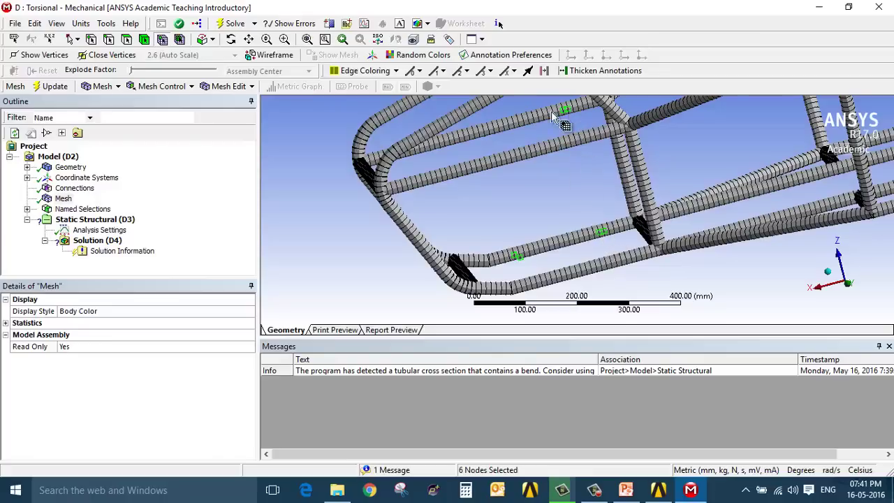
right_click(429, 146)
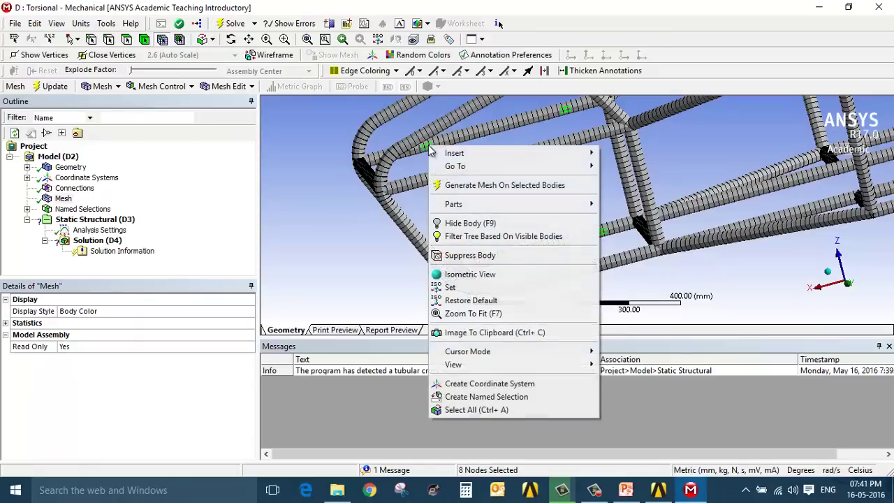
click(509, 397)
text(Left_Front)
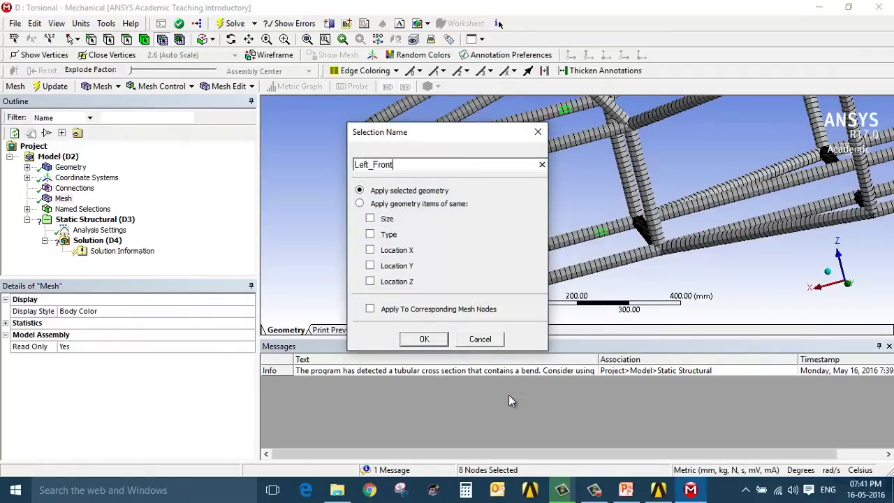
key(Return)
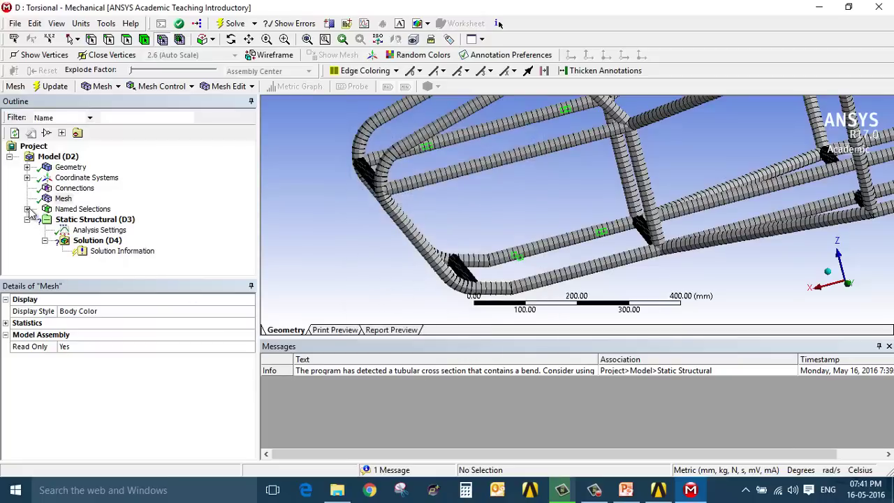
Select mesh nodes at two spots on each of the two lower side tubes flanking the cross-bracing at the frame's rear
click(27, 209)
scroll(818, 196, down, 5)
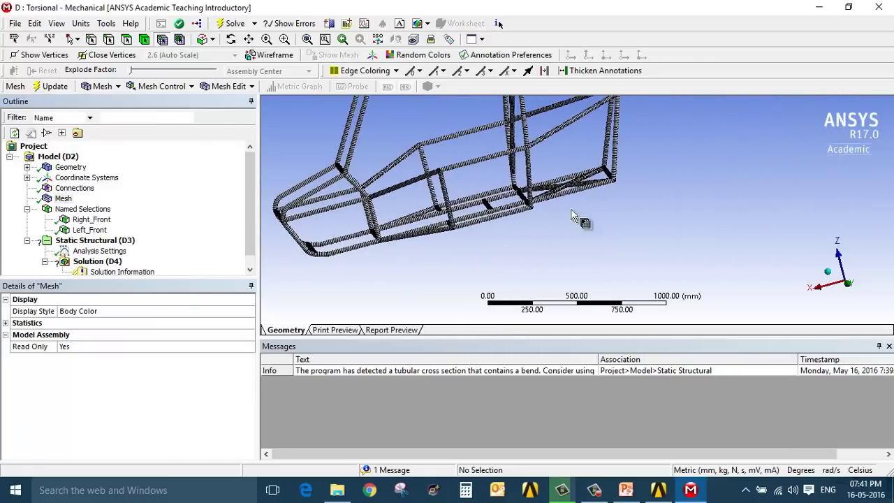
scroll(571, 214, up, 5)
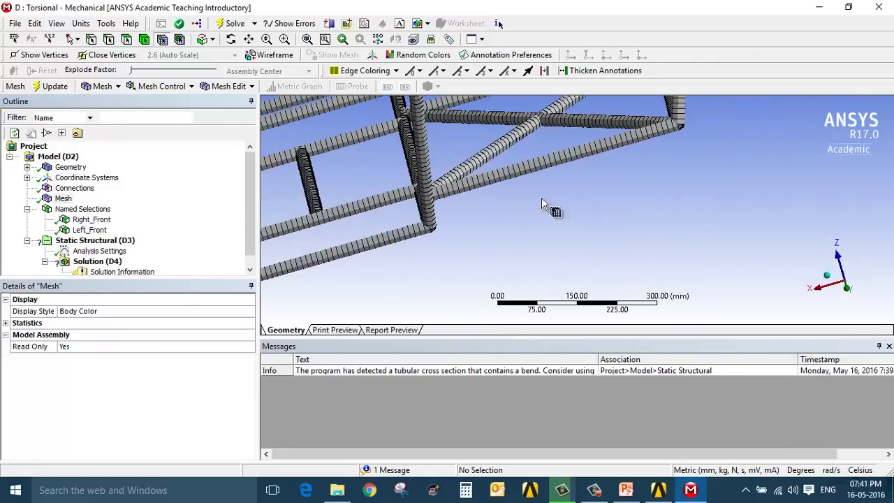
scroll(531, 206, up, 2)
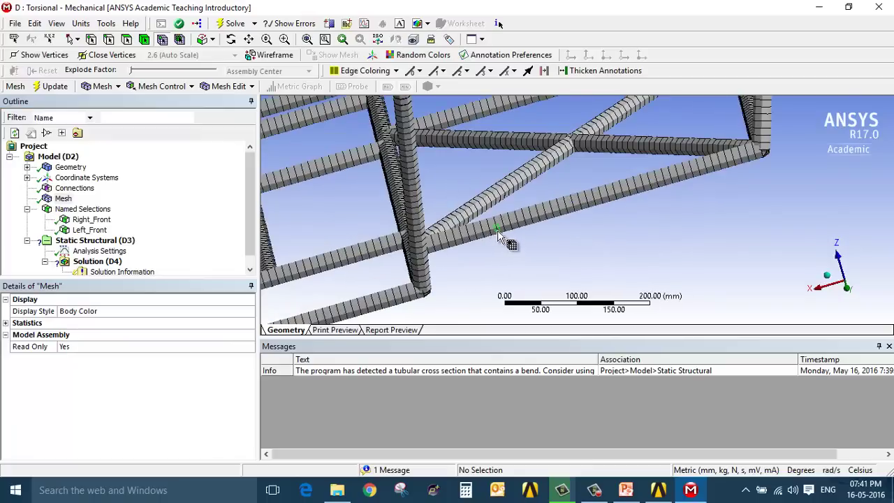
click(496, 230)
ctrl+click(704, 172)
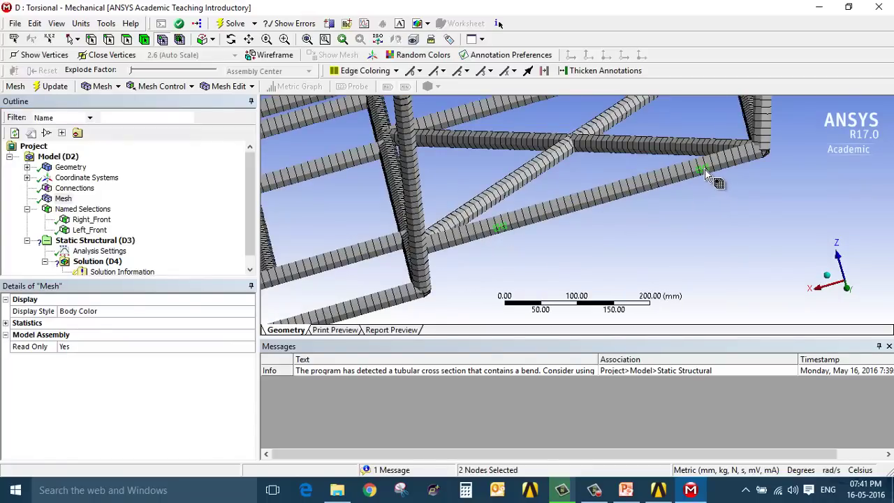
scroll(713, 209, down, 2)
ctrl+click(546, 162)
scroll(538, 181, down, 2)
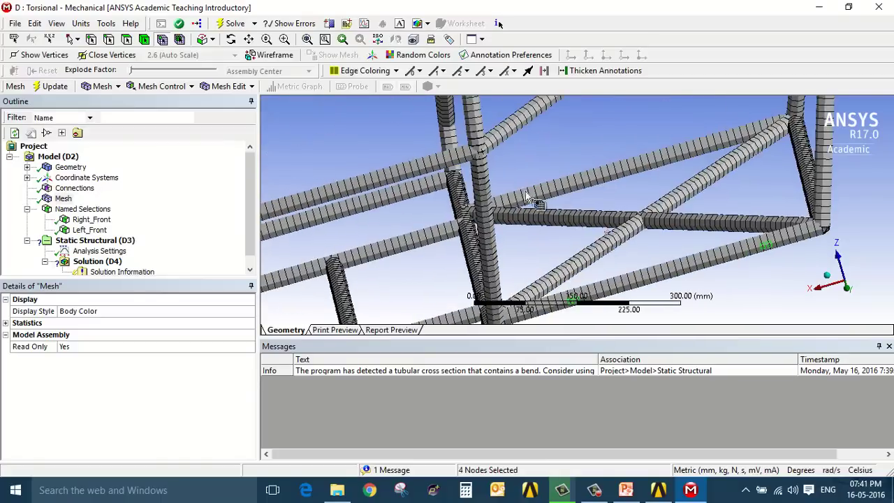
ctrl+click(535, 189)
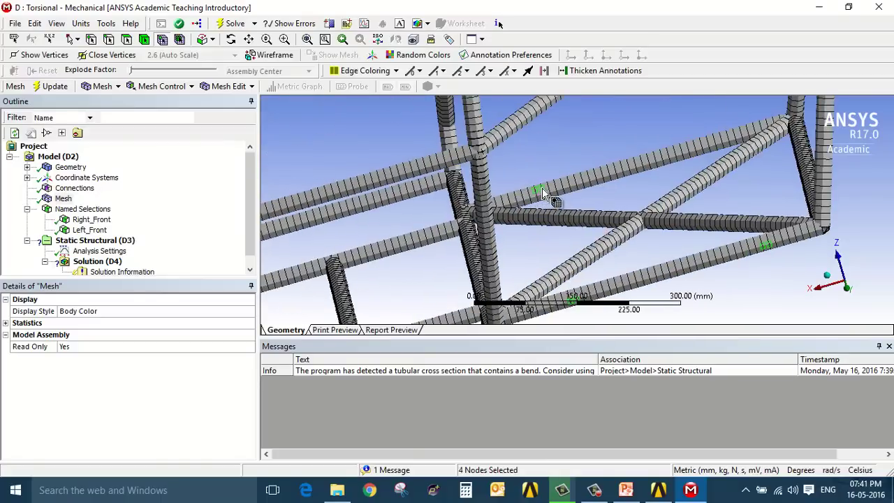
ctrl+click(722, 138)
Add mesh nodes at two spots on each of the two upper side tubes at the frame's rear to the selection
scroll(723, 166, down, 2)
ctrl+click(561, 151)
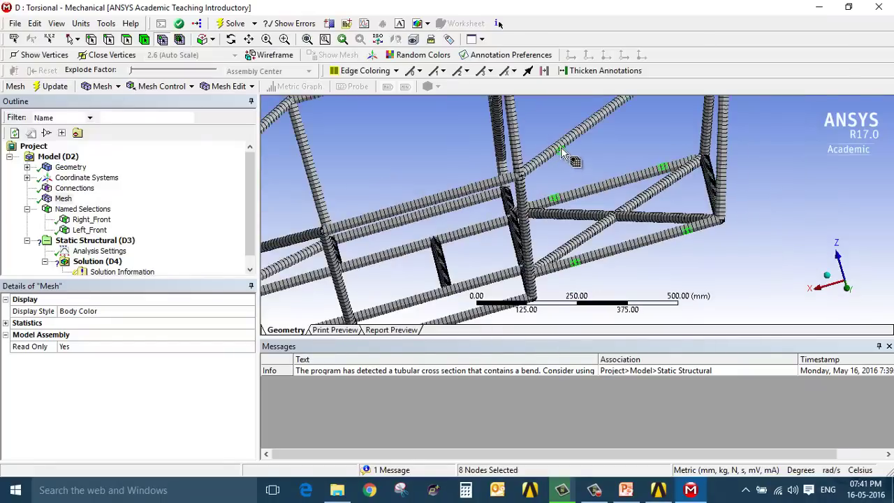
ctrl+click(615, 138)
middle_drag(622, 147, 691, 112)
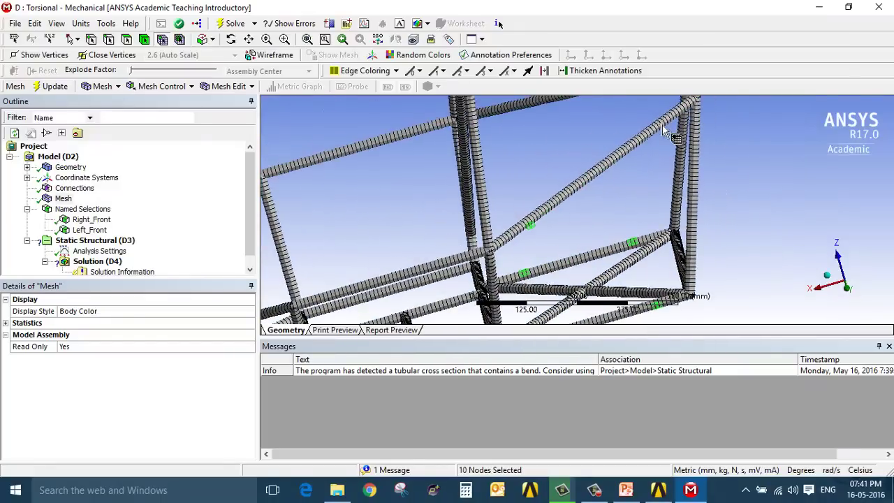
ctrl+click(669, 134)
ctrl+click(655, 172)
middle_drag(654, 172, 622, 140)
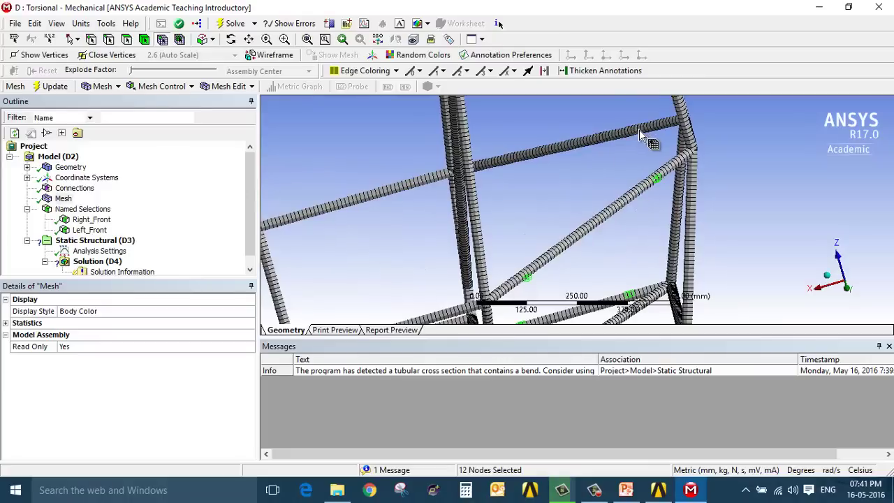
ctrl+click(638, 130)
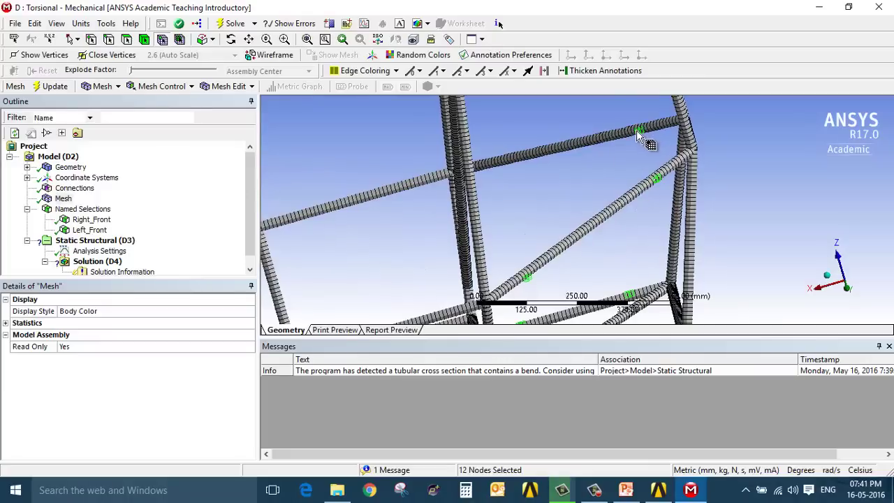
ctrl+click(512, 160)
Create a named selection Rear_Suspension from the selected rear nodes
right_click(512, 161)
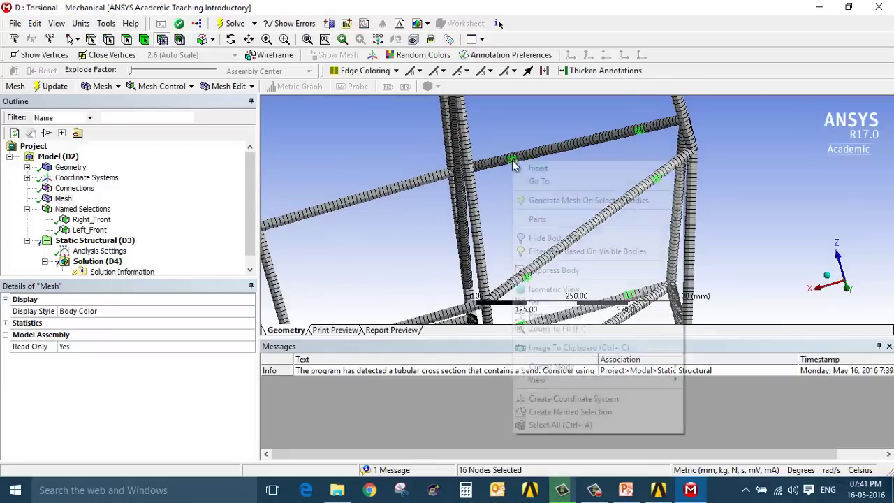
click(622, 412)
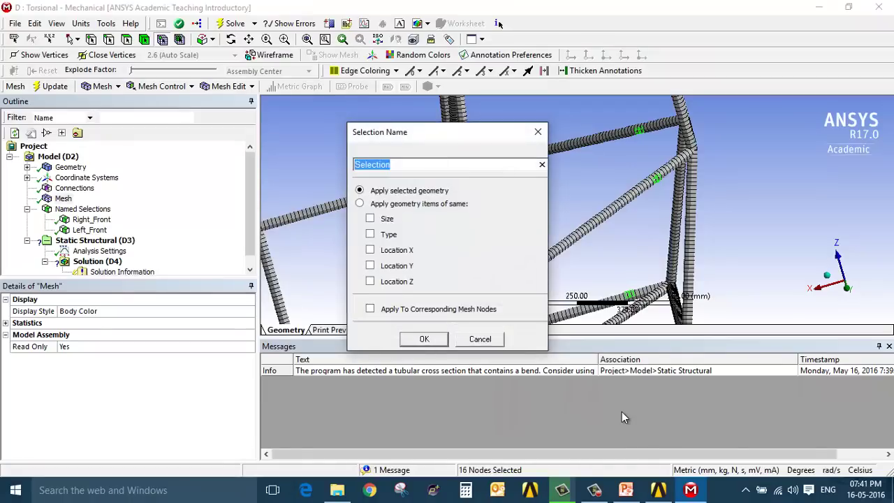
text(Rear_Suspens)
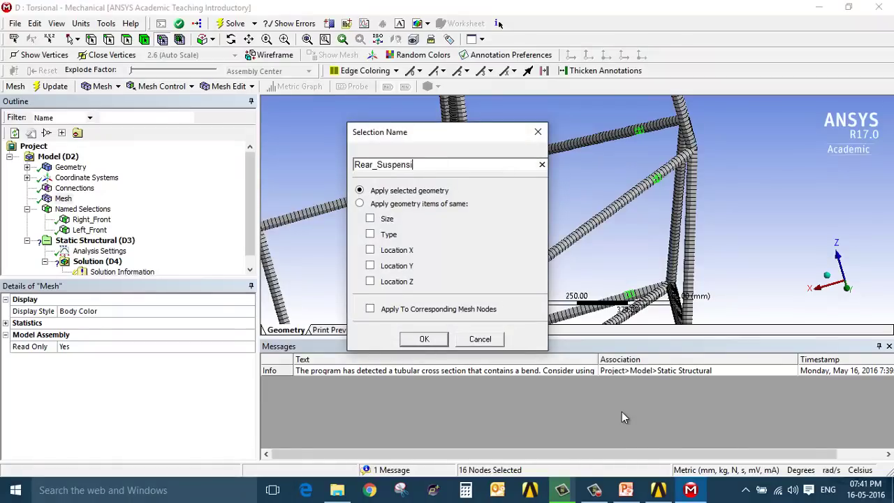
key(Return)
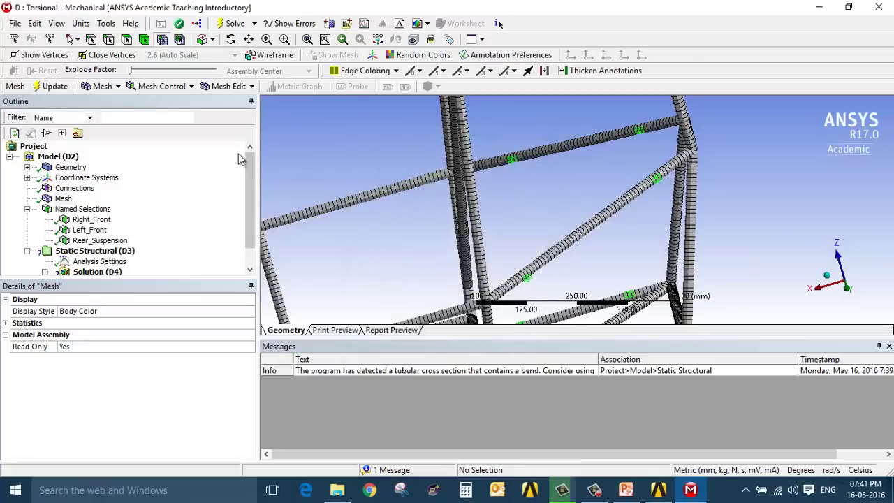
Add a nodal force to the Torsional static structural case, scoped to Right_Front, with a Z component of 10000 N
click(105, 251)
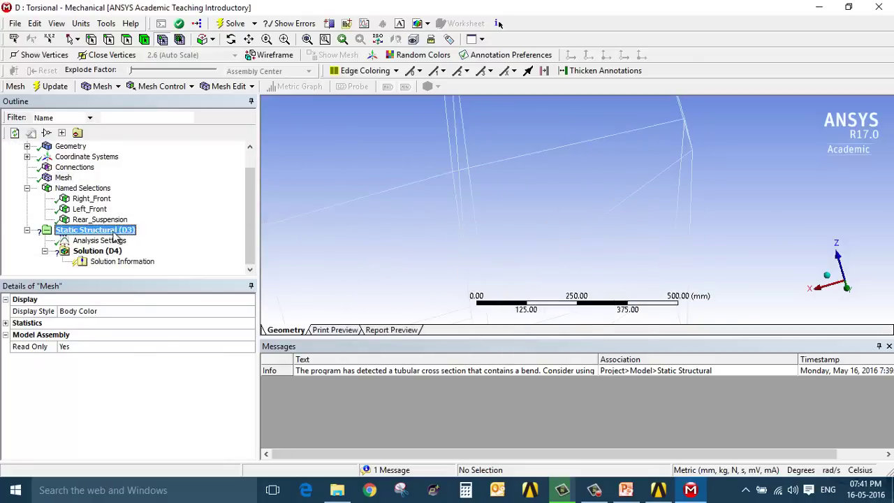
click(301, 86)
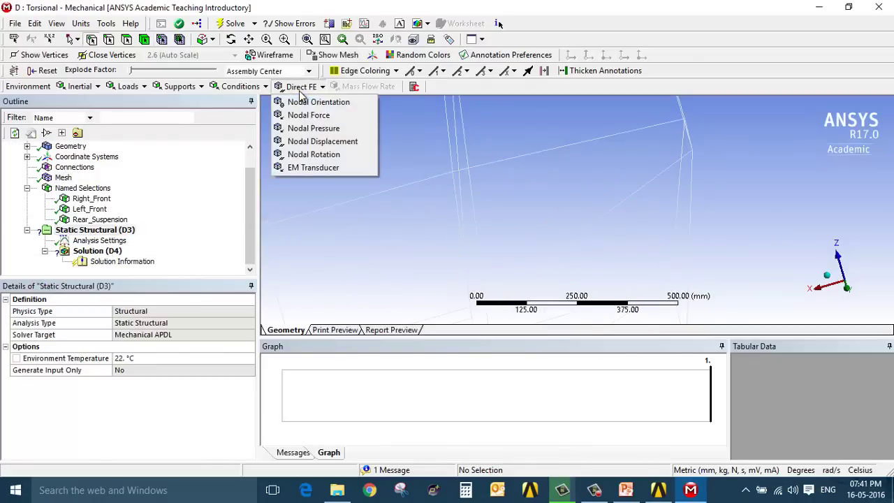
click(328, 116)
click(206, 324)
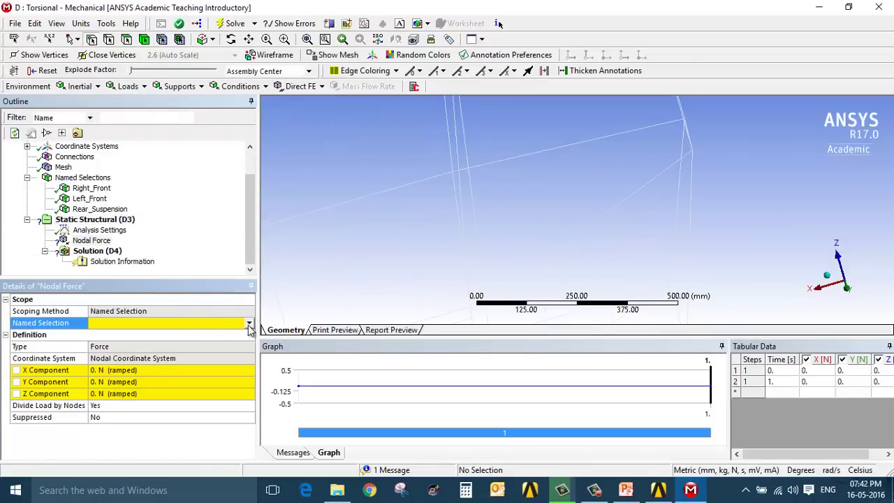
click(215, 333)
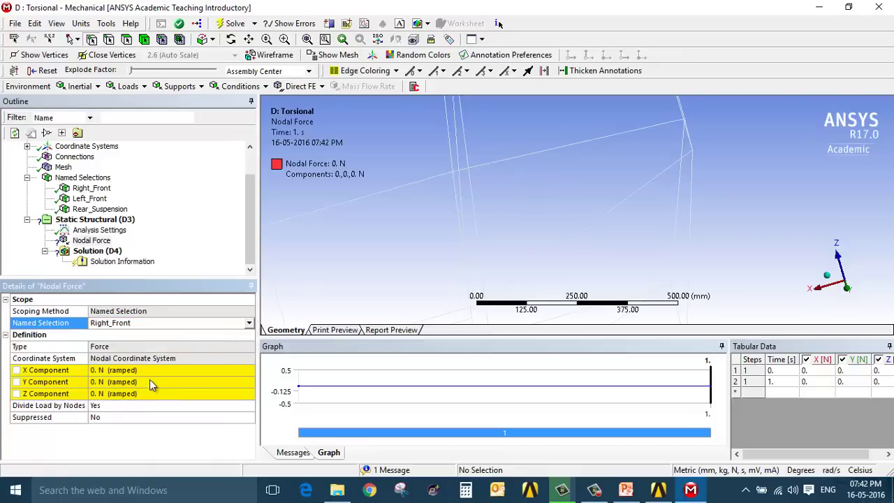
click(152, 394)
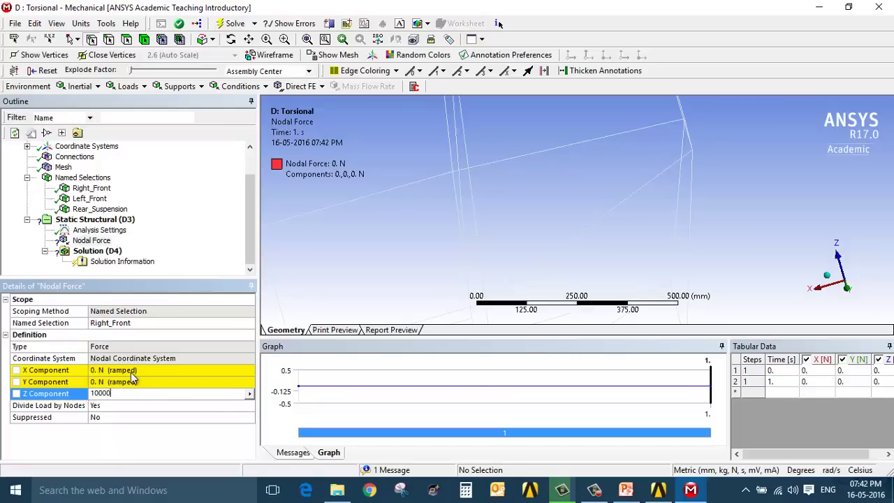
key(Return)
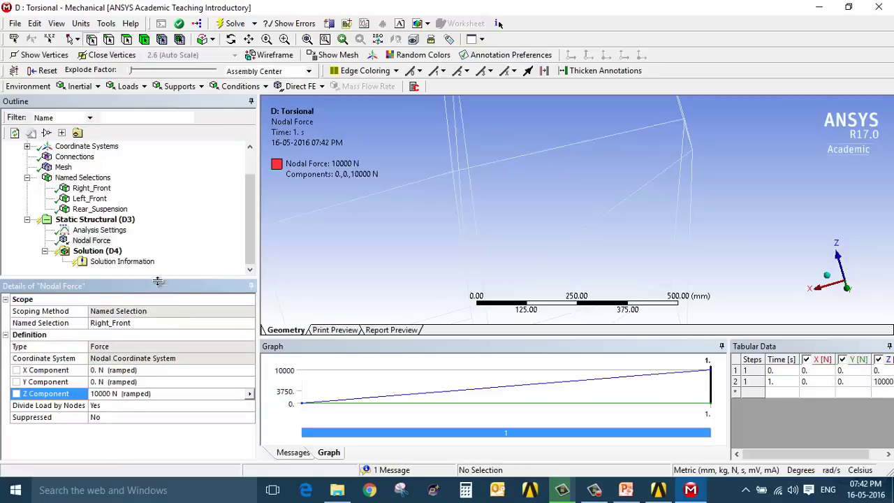
Add a second nodal force scoped to Left_Front and begin entering a negative Z component
click(98, 219)
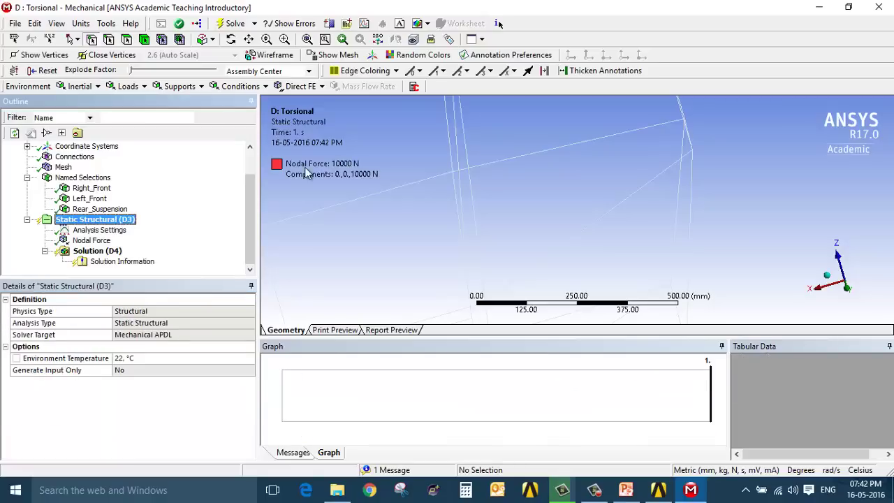
click(301, 86)
click(323, 115)
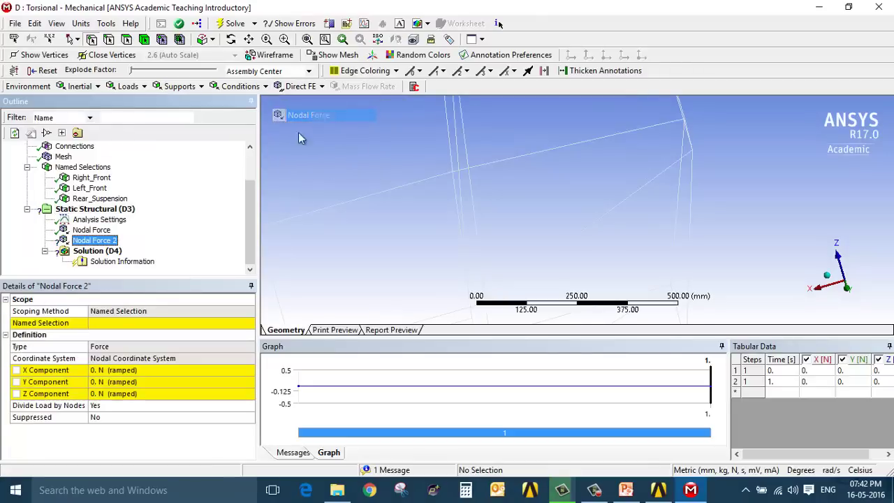
click(154, 326)
click(250, 326)
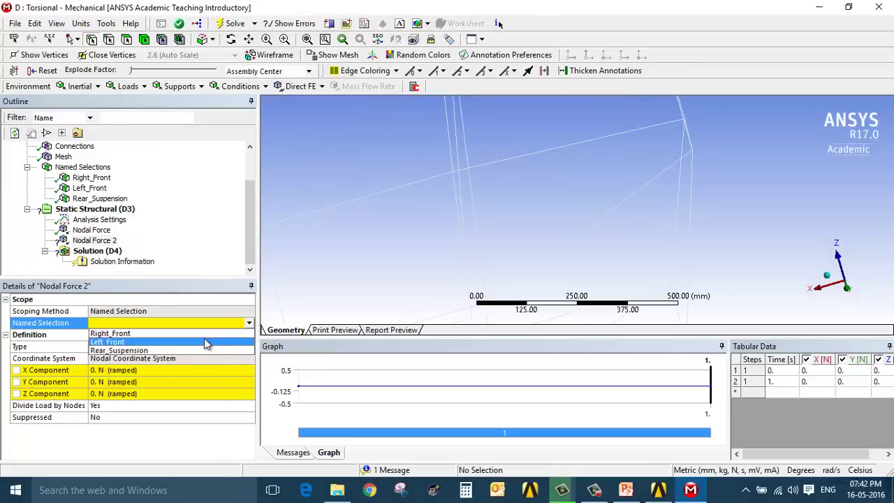
click(204, 338)
click(167, 393)
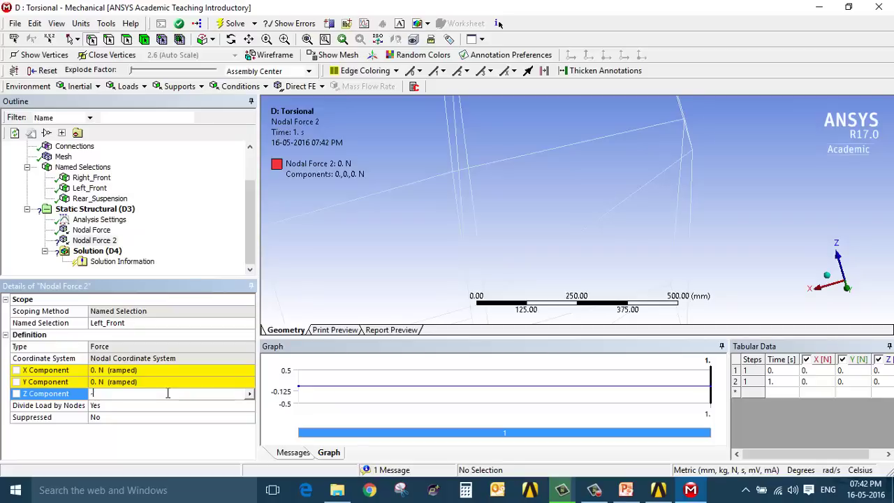
Set the Z component of the second nodal force on Left_Front to -10000 N
key(Return)
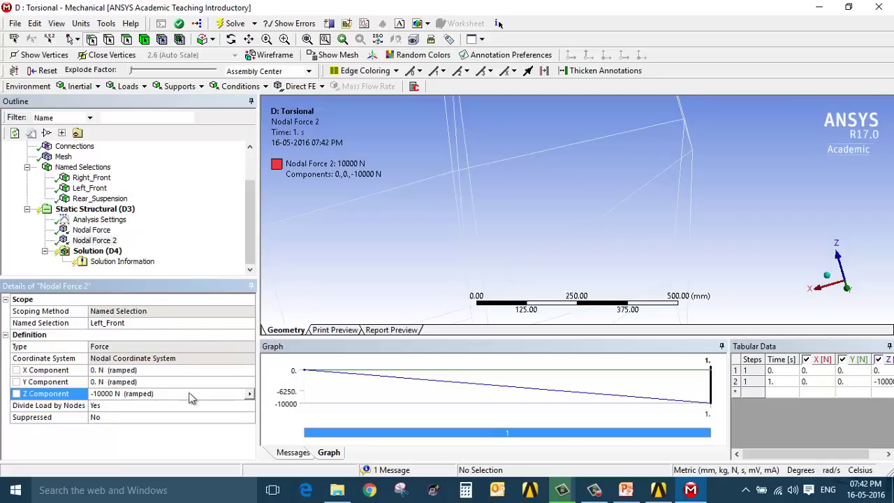
scroll(470, 229, down, 5)
middle_drag(470, 229, 419, 236)
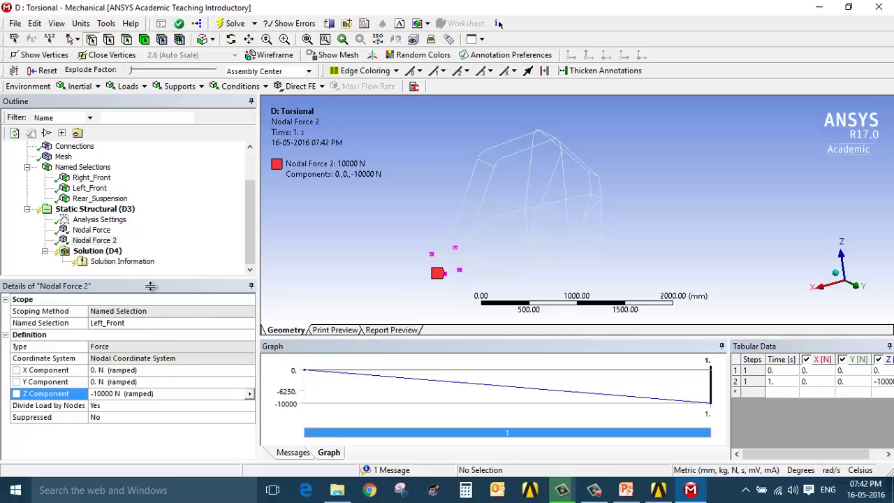
Add a nodal displacement to the static structural analysis with its X, Y and Z components set to 0 mm
click(100, 198)
click(95, 209)
click(311, 89)
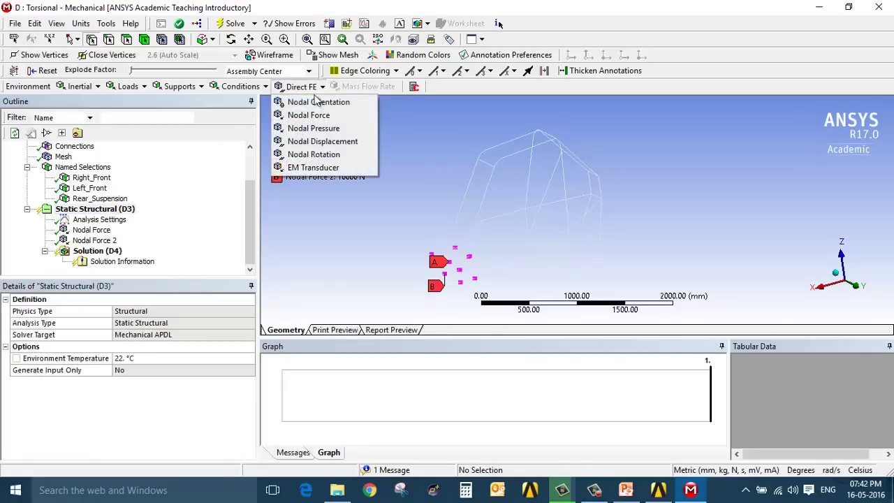
click(334, 141)
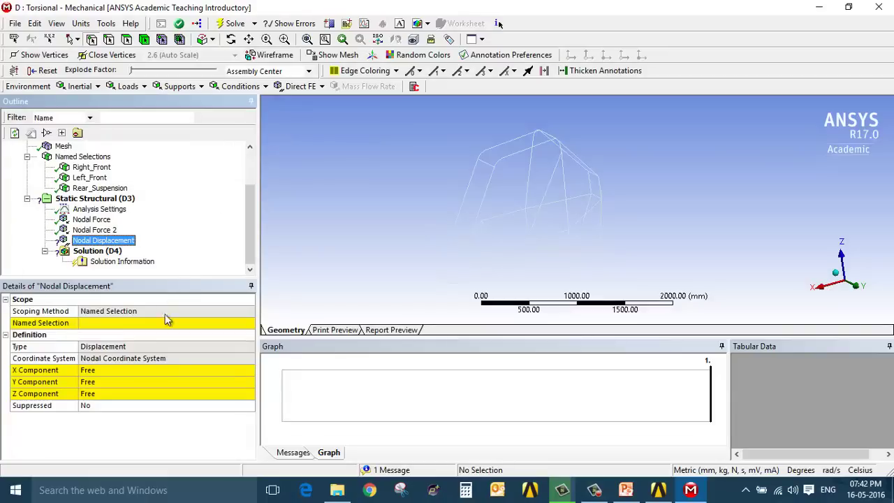
click(157, 370)
text(0)
click(151, 382)
text(0)
click(148, 394)
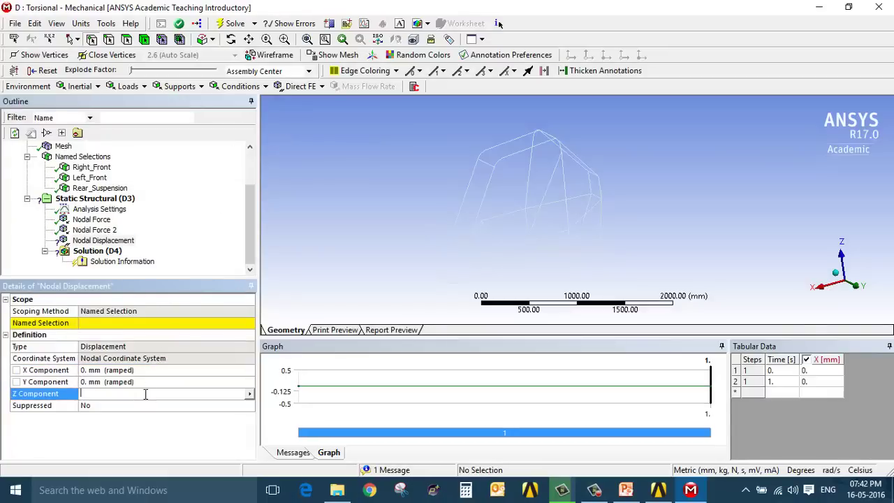
text(0)
Scope the nodal displacement to the Rear_Suspension named selection
click(163, 332)
click(195, 324)
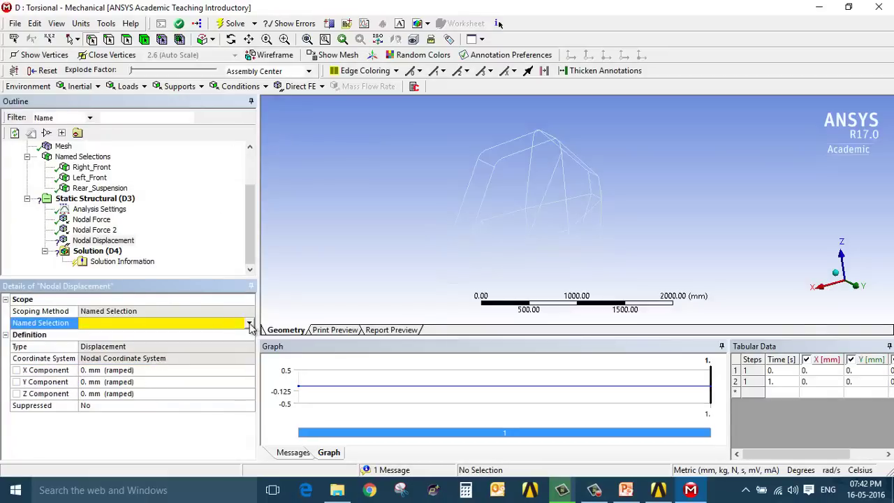
click(251, 326)
click(175, 349)
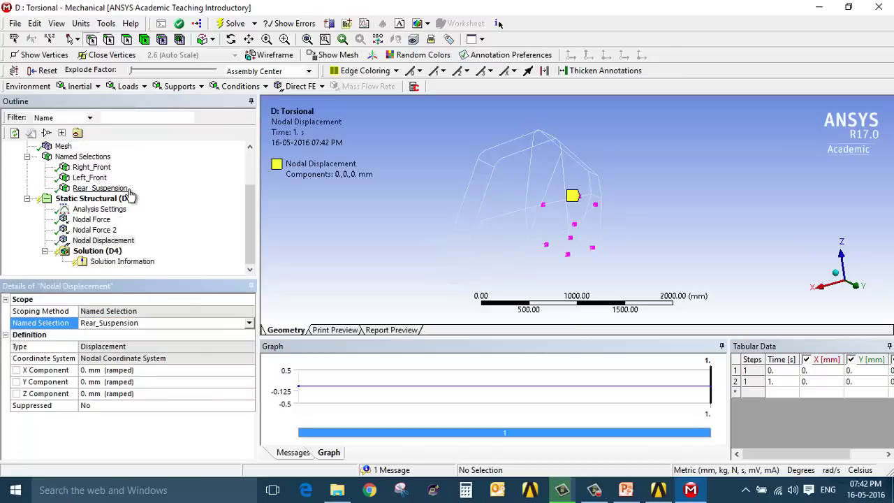
Add a fixed nodal rotation to the static structural analysis, scoped to the Rear_Suspension named selection
click(105, 198)
click(299, 86)
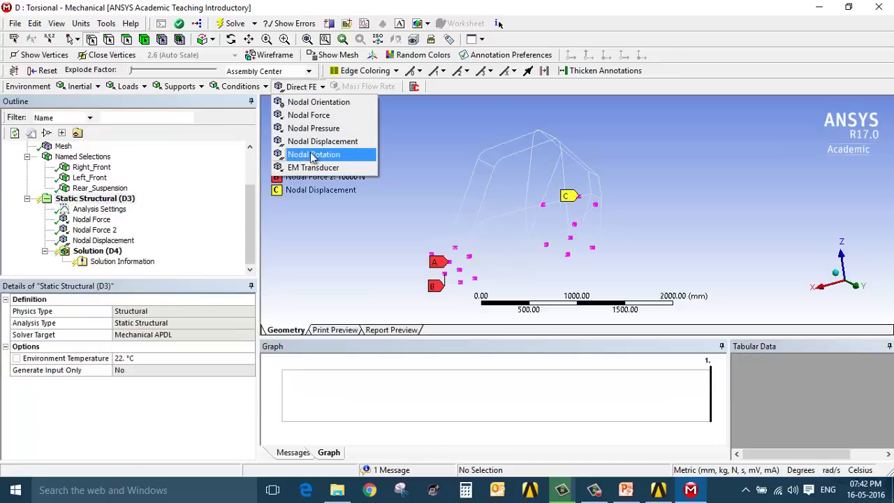
click(312, 156)
click(169, 327)
click(248, 326)
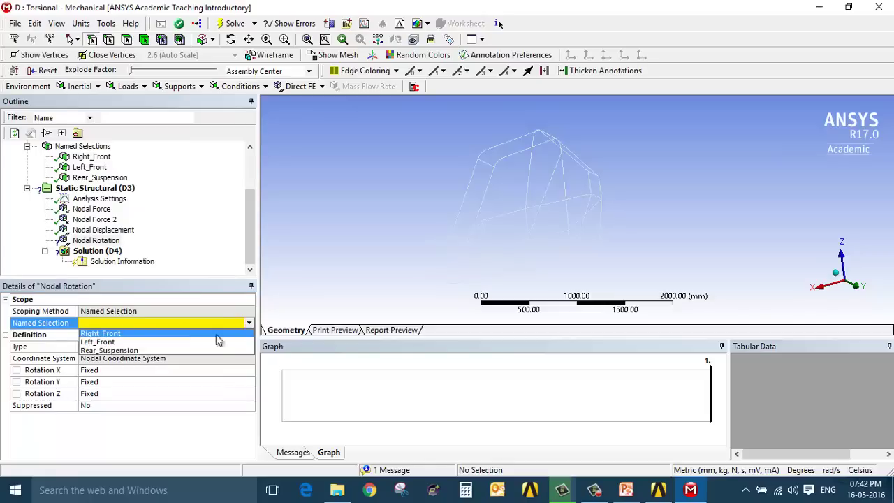
click(166, 352)
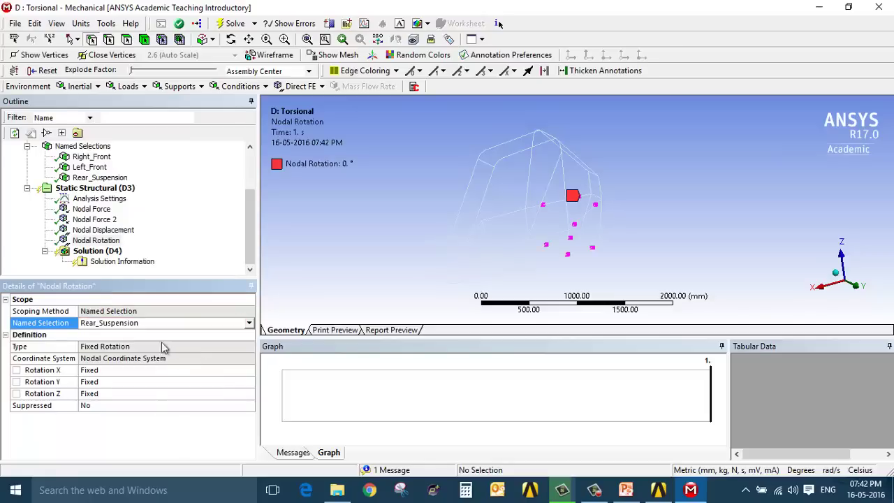
Add a Total Deformation result to the solution
click(105, 251)
right_click(112, 257)
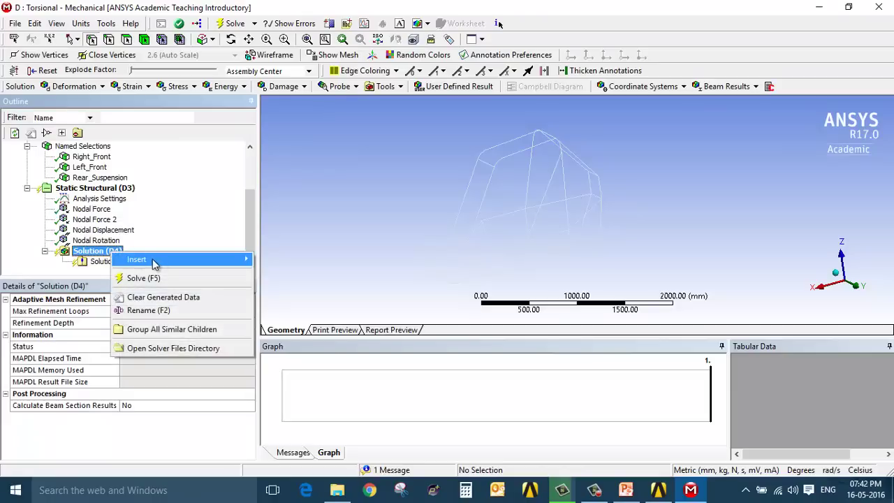
mouse_move(160, 259)
mouse_move(363, 260)
click(391, 260)
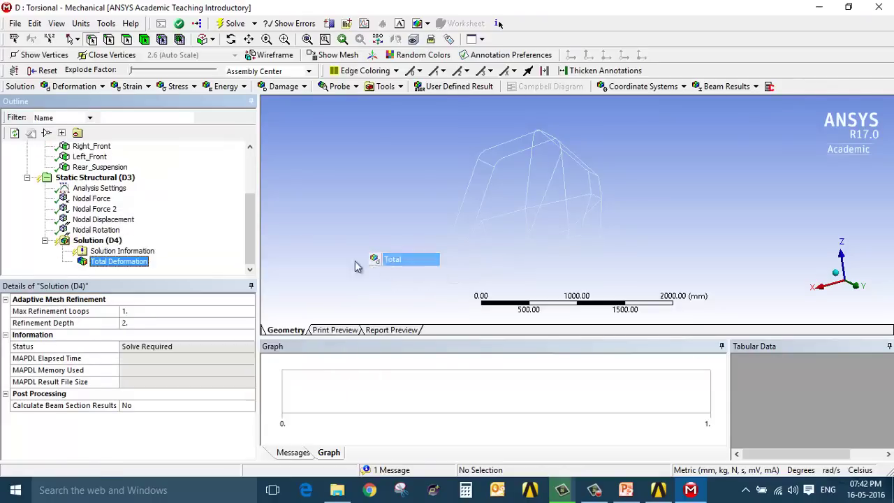
Add a Beam Tool to the solution and solve the torsional analysis
right_click(116, 242)
mouse_move(141, 250)
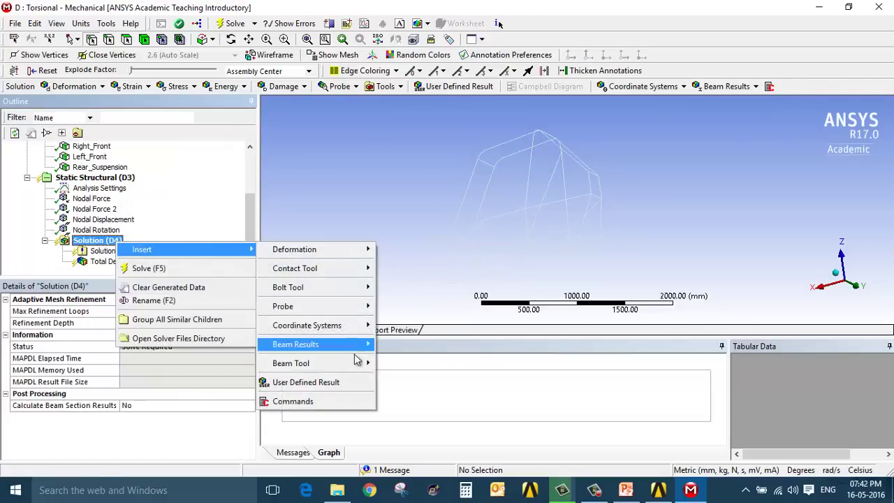
mouse_move(359, 363)
click(407, 364)
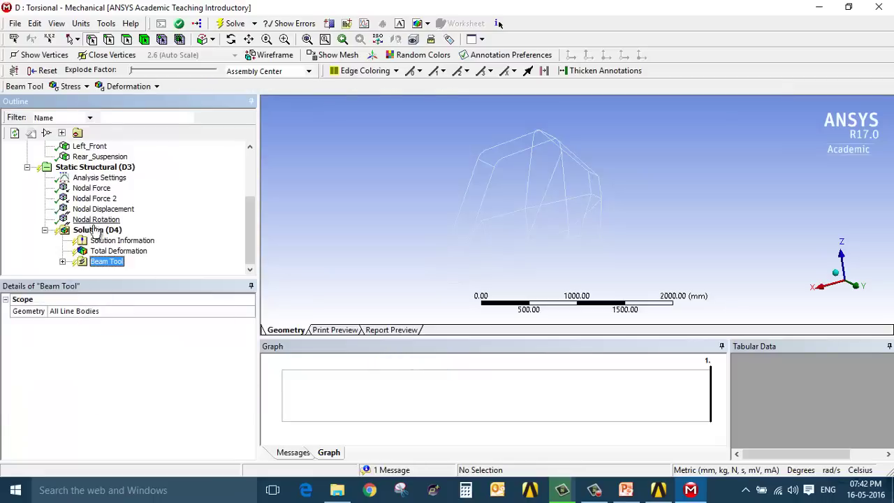
right_click(100, 233)
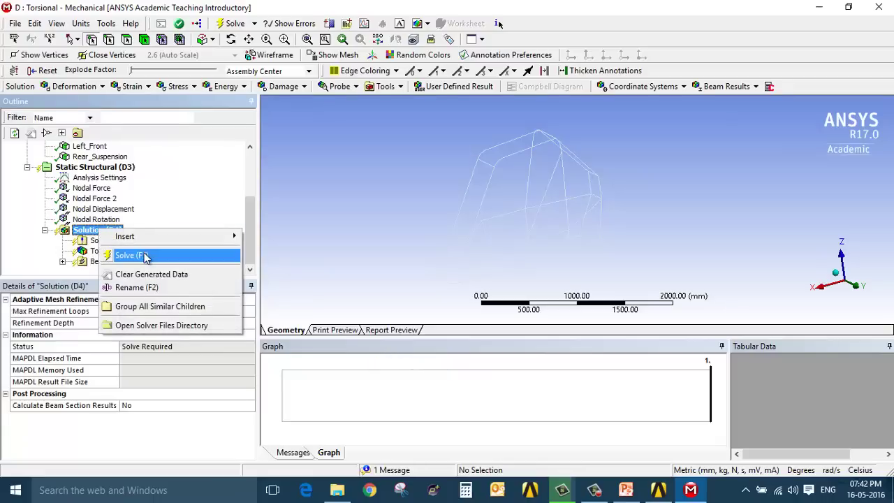
click(140, 253)
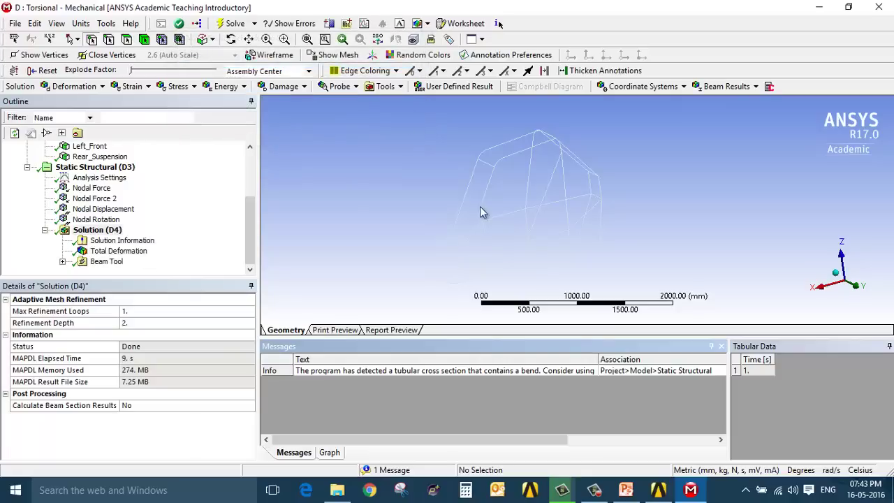
Display the Total Deformation result on the frame and play its animation
mouse_move(479, 235)
middle_down()
mouse_move(463, 244)
mouse_move(475, 250)
middle_up()
scroll(469, 249, down, 2)
scroll(470, 249, up, 5)
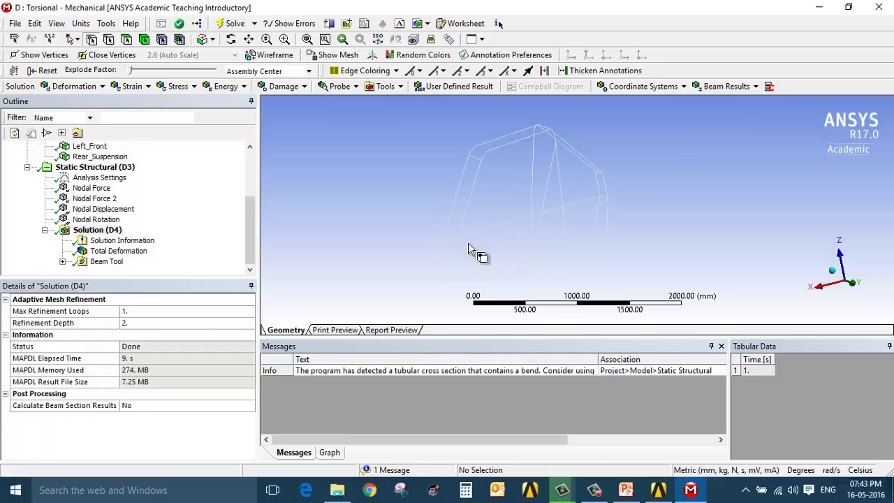
middle_drag(556, 235, 457, 254)
click(129, 252)
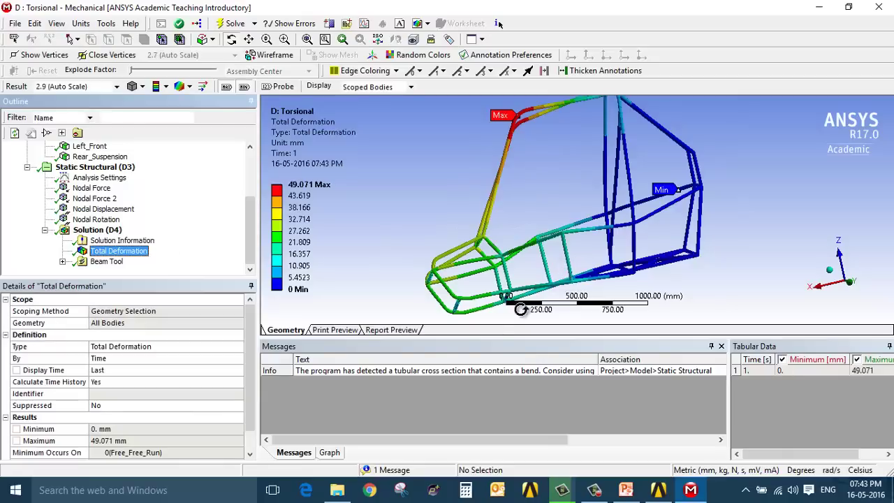
click(328, 452)
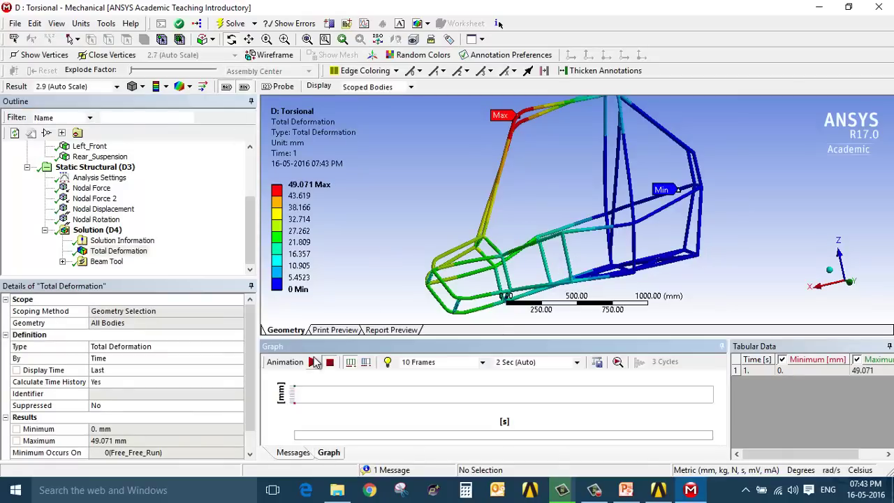
click(315, 361)
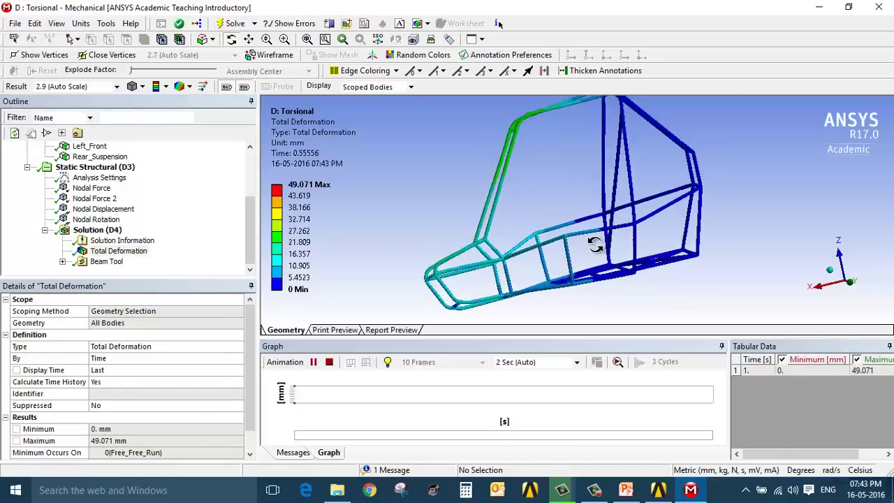
drag(594, 244, 531, 230)
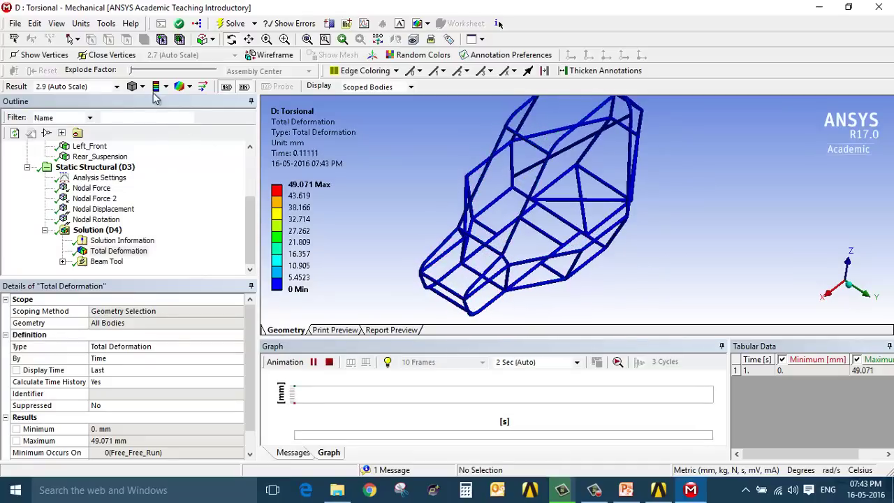
Overlay the undeformed wireframe on the Total Deformation result and replay the animation to compare the shapes
click(189, 87)
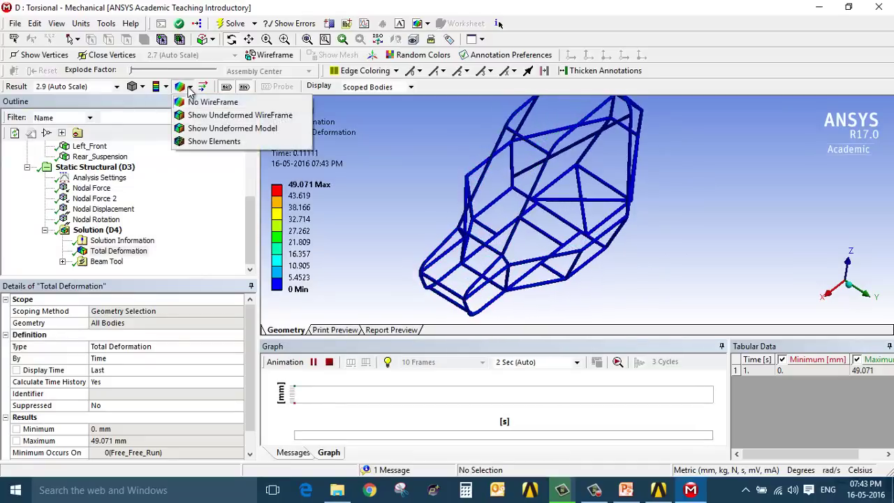
click(210, 115)
click(314, 363)
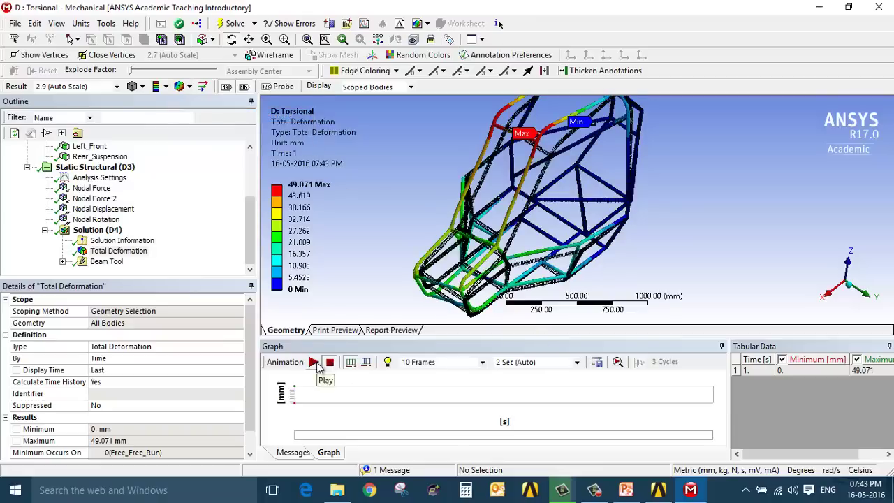
click(313, 363)
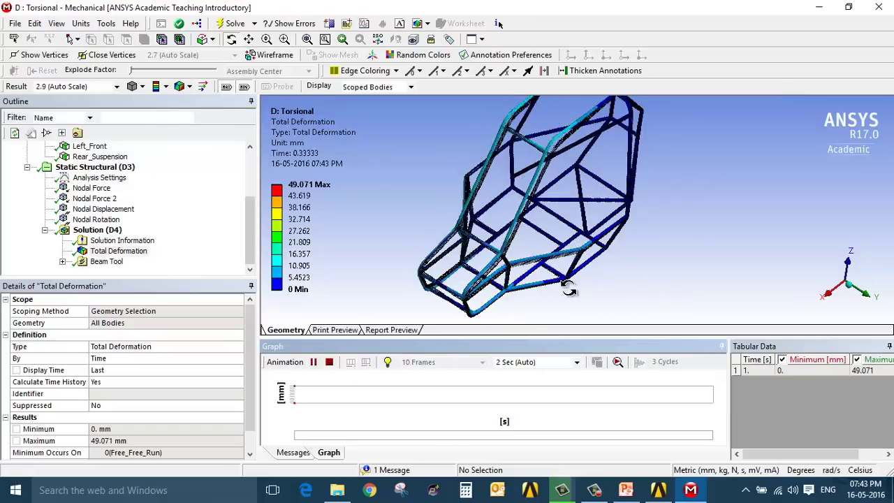
drag(569, 290, 612, 264)
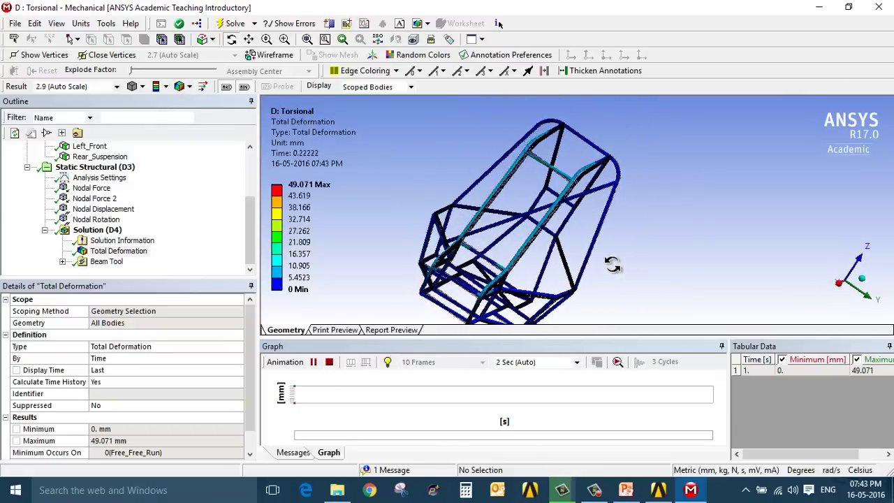
scroll(349, 203, down, 3)
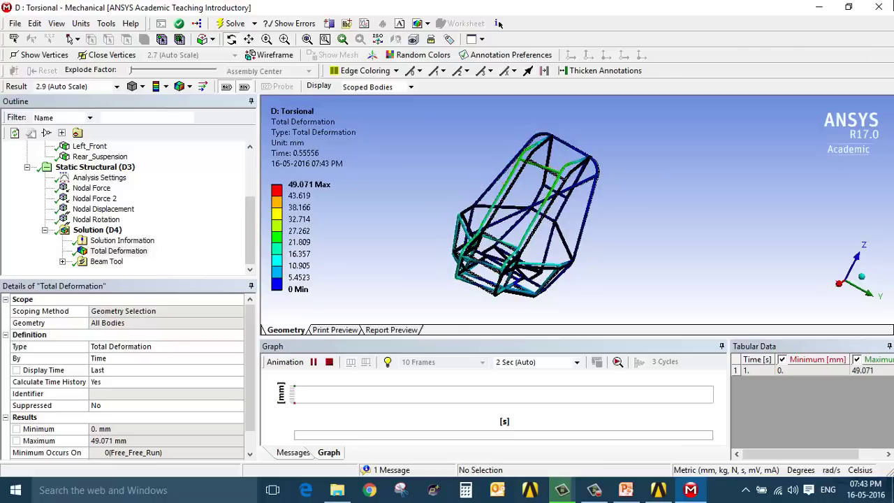
Return to the Workbench project and add a standalone Static Structural system named Bump_Analysis beside Side_impact_Analysis
click(878, 7)
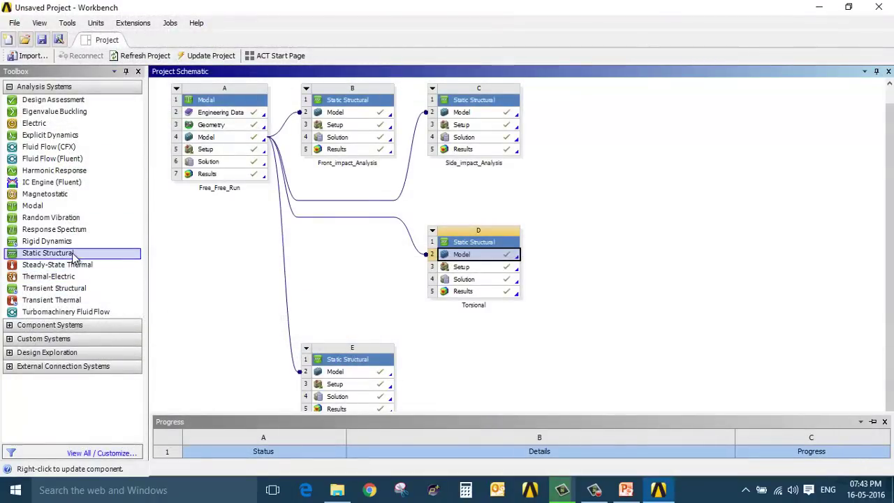
drag(74, 257, 601, 133)
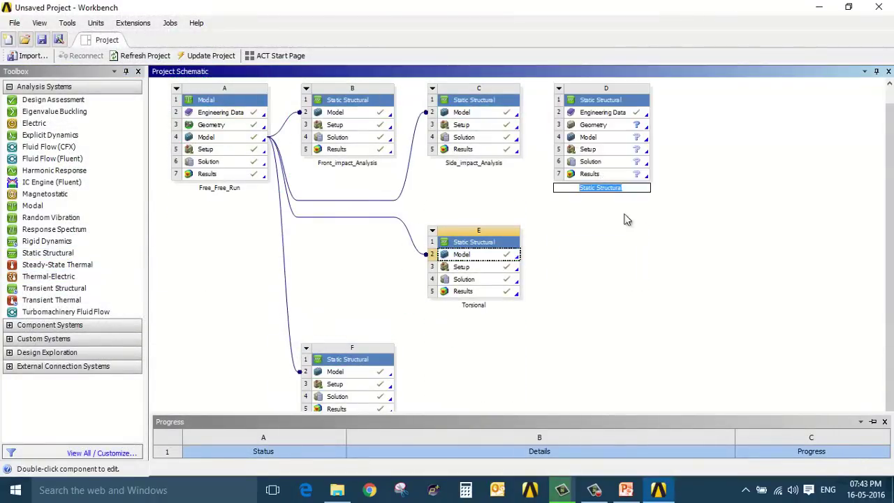
text(Bump_Analysis)
key(Return)
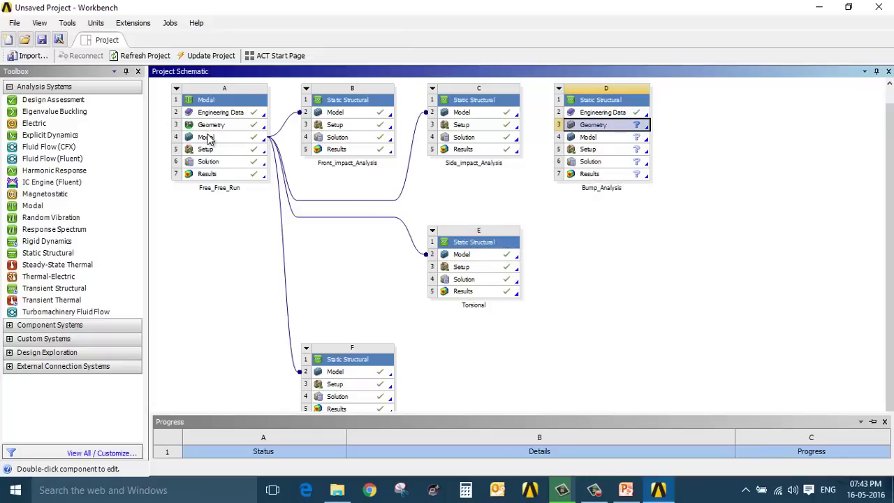
Link the Free_Free_Run Model cell to the Bump_Analysis Model and try to open that model for editing
drag(207, 137, 628, 136)
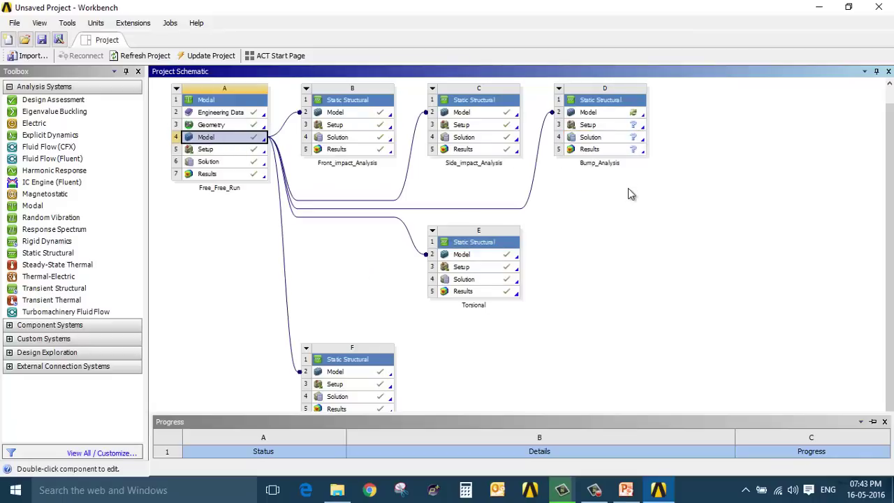
double_click(607, 114)
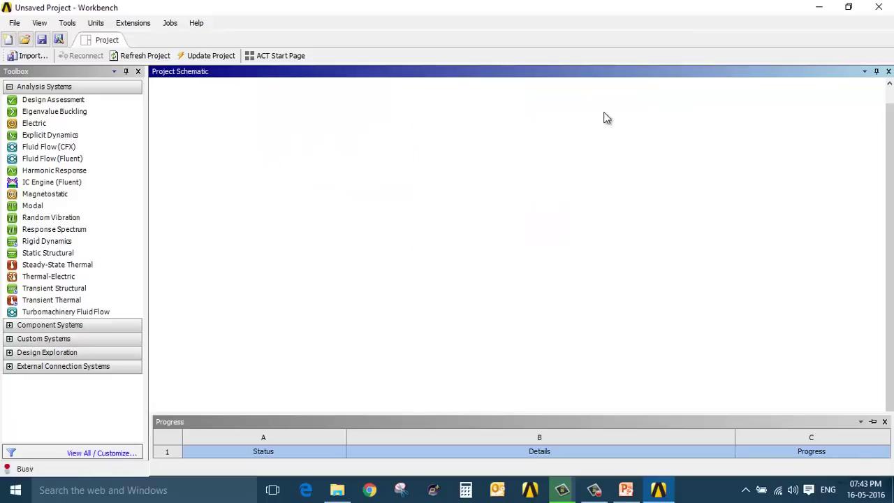
right_click(607, 116)
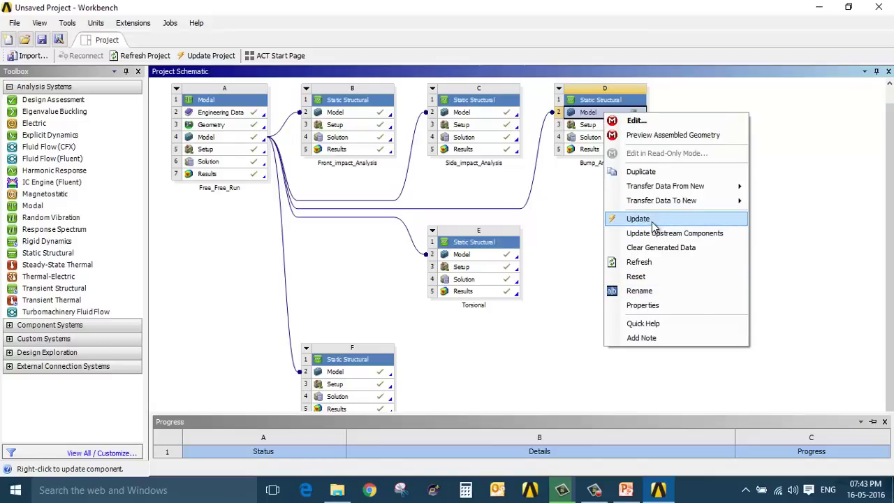
click(599, 239)
Link the Torsional Model cell to the Bump_Analysis Model and delete the link coming from Free_Free_Run
drag(479, 260, 595, 119)
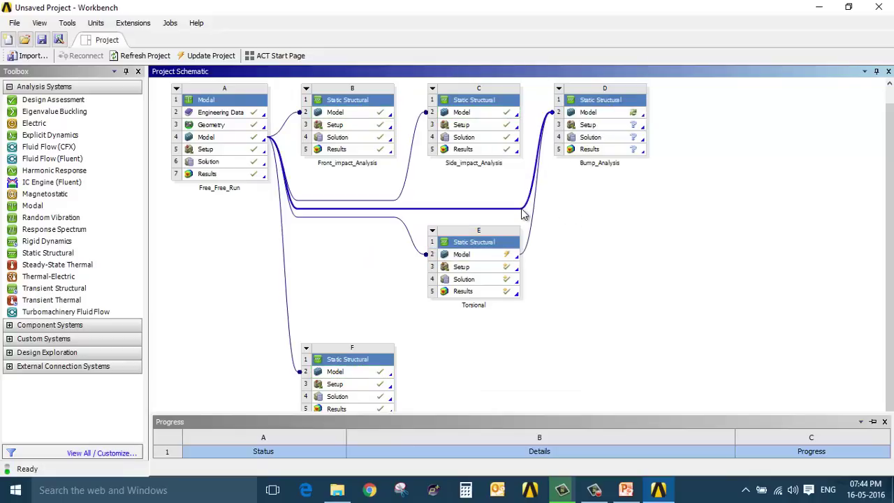
right_click(524, 215)
click(544, 218)
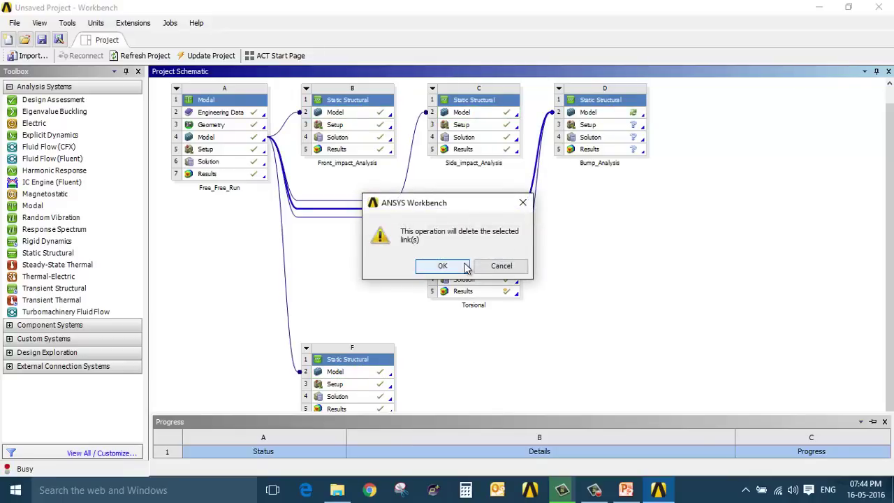
click(466, 267)
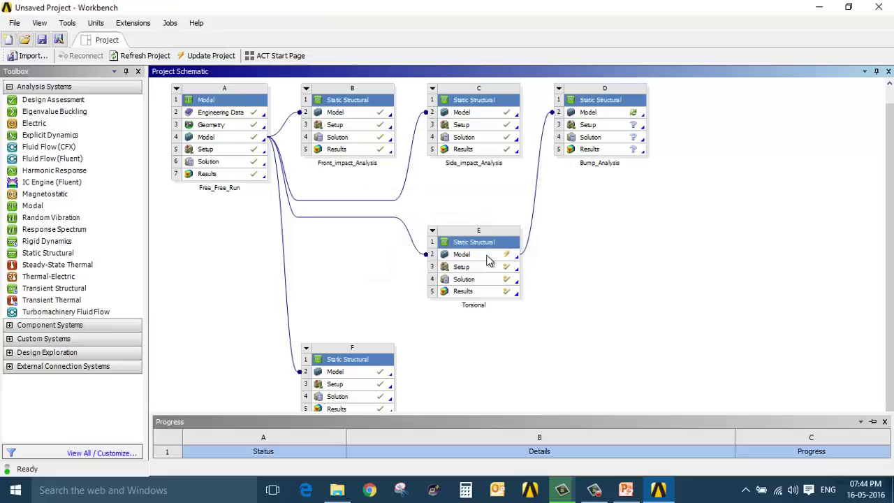
Update the Model cell of Bump_Analysis and open that model in Mechanical
click(587, 116)
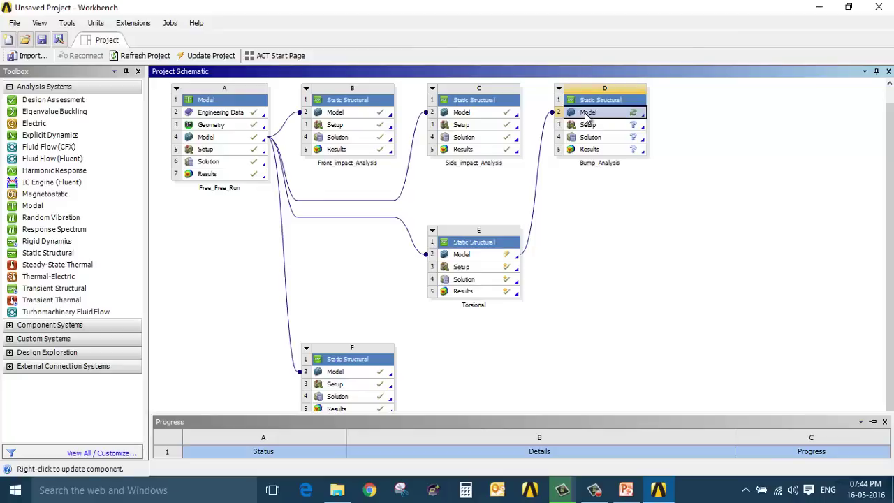
right_click(586, 116)
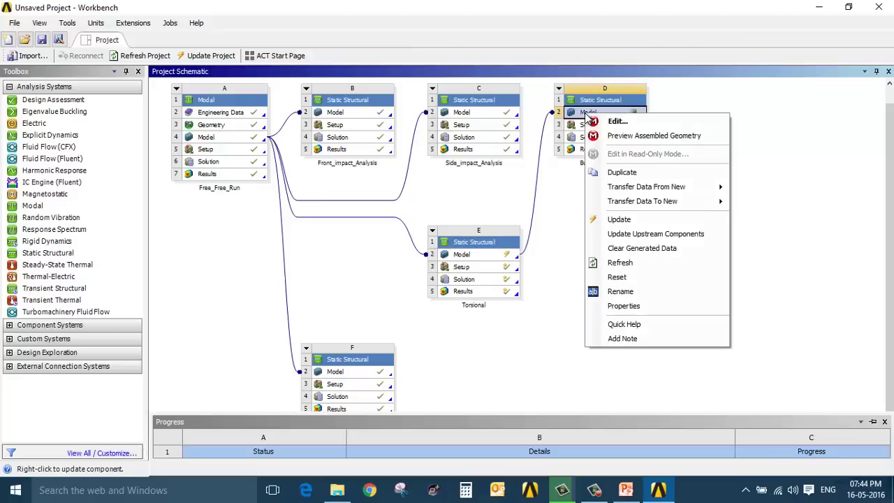
click(612, 218)
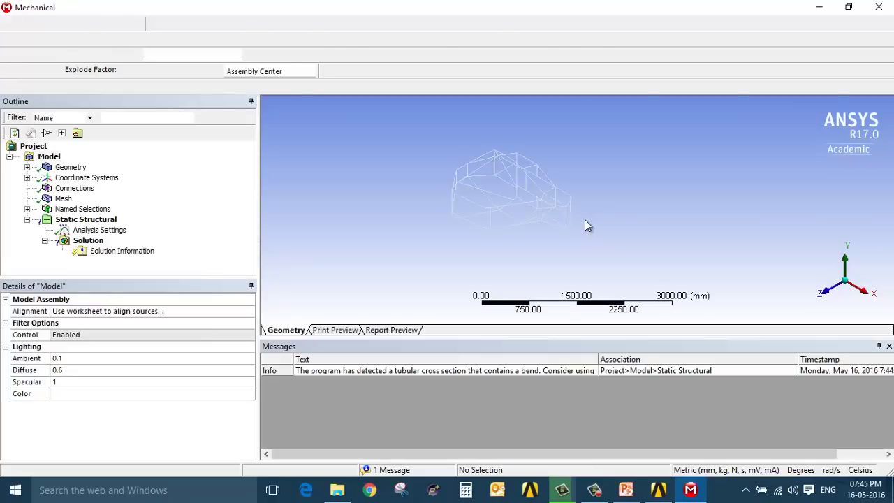
Examine which frame nodes the imported Right_Front, Left_Front and Rear_Suspension named selections cover in the bump model
click(26, 209)
middle_drag(433, 152, 439, 225)
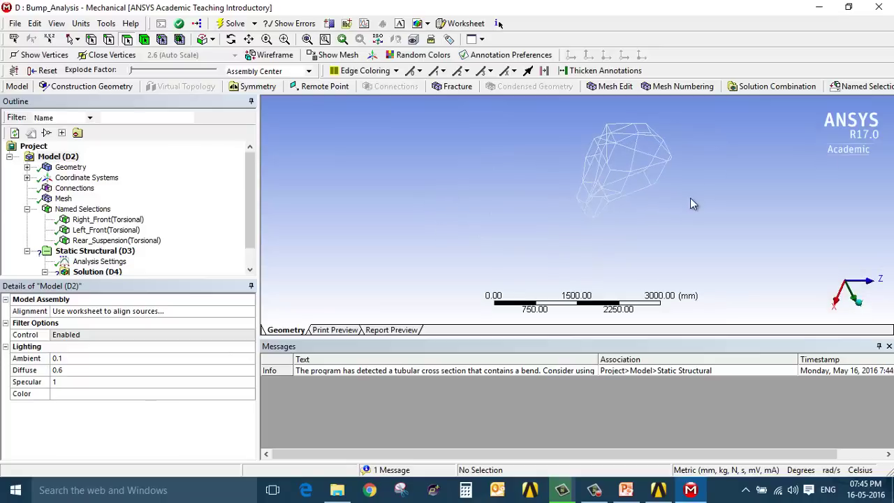
middle_drag(690, 197, 614, 180)
scroll(537, 202, down, 3)
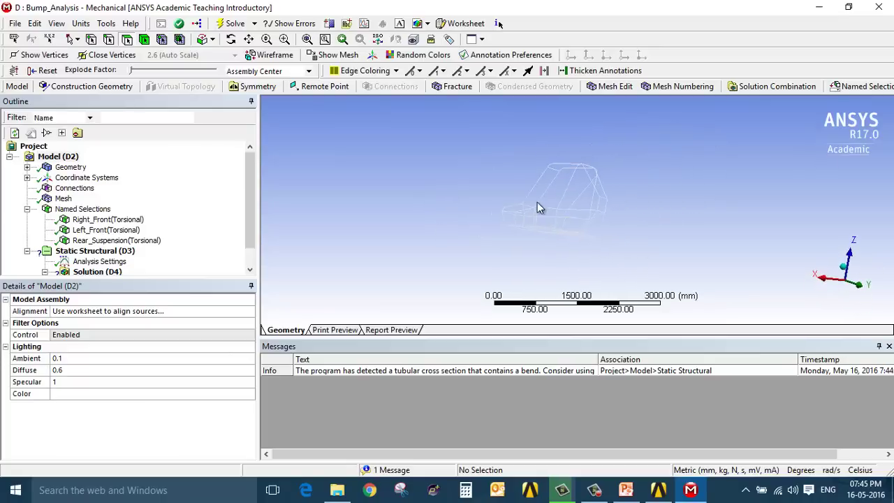
scroll(528, 213, up, 4)
scroll(528, 213, up, 3)
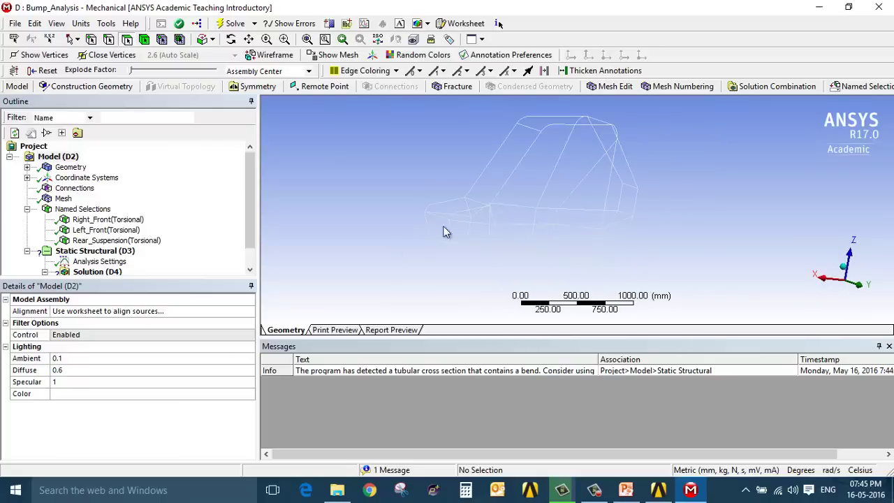
middle_drag(447, 233, 411, 246)
middle_drag(832, 194, 315, 264)
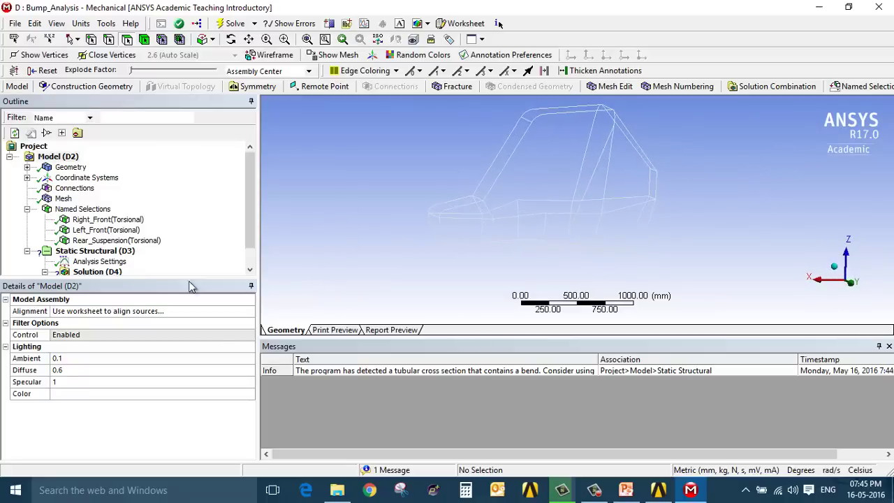
click(108, 221)
click(108, 229)
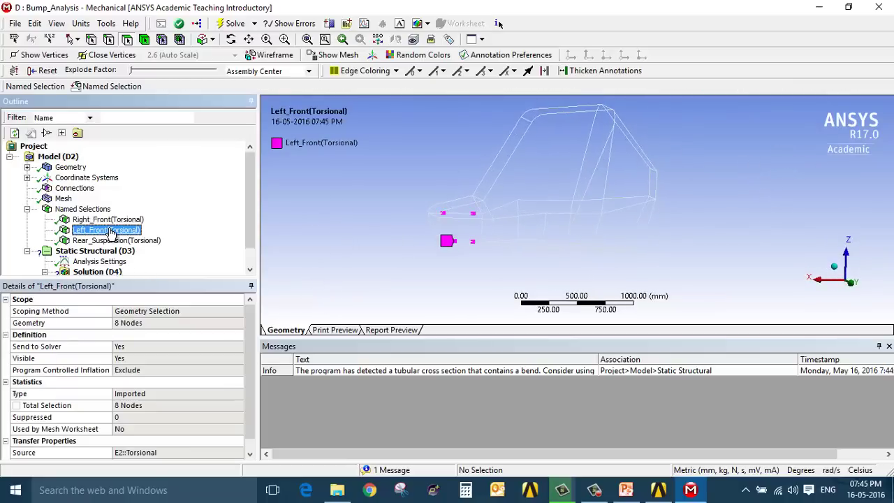
click(112, 240)
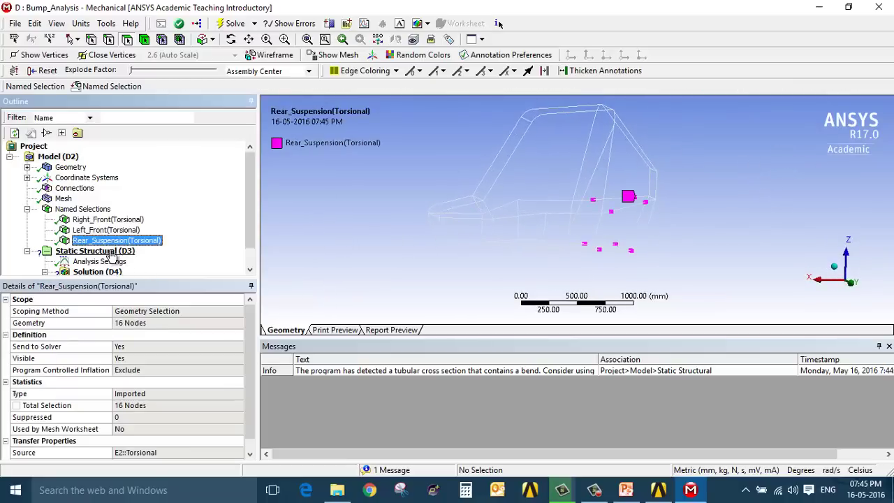
Add a Nodal Force on the Right_Front(Torsional) named selection with a Z component of 5000 N
click(105, 251)
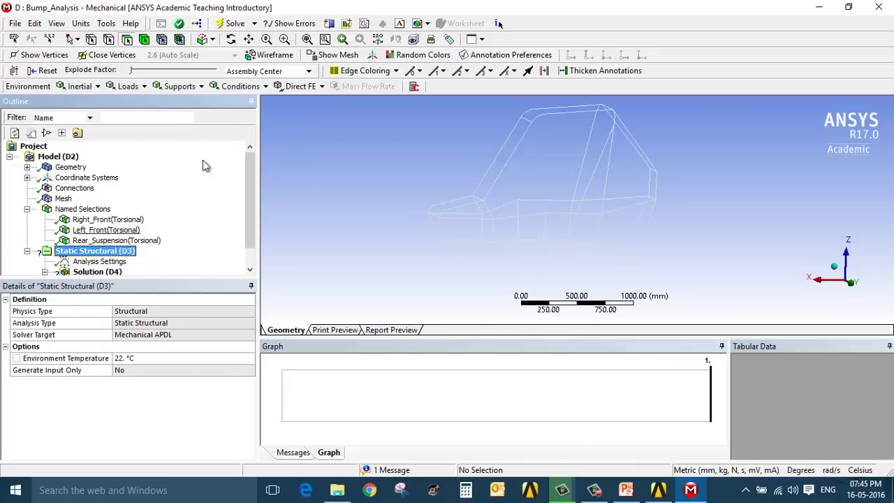
click(305, 88)
click(311, 116)
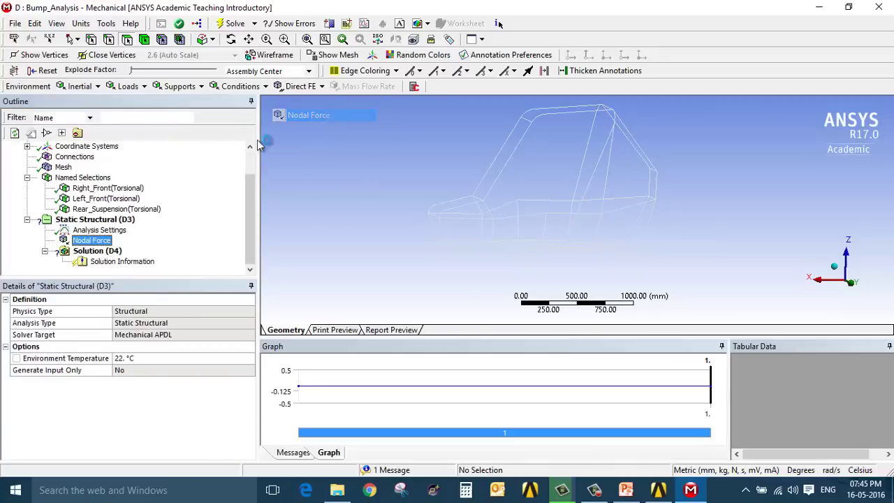
click(173, 325)
click(248, 323)
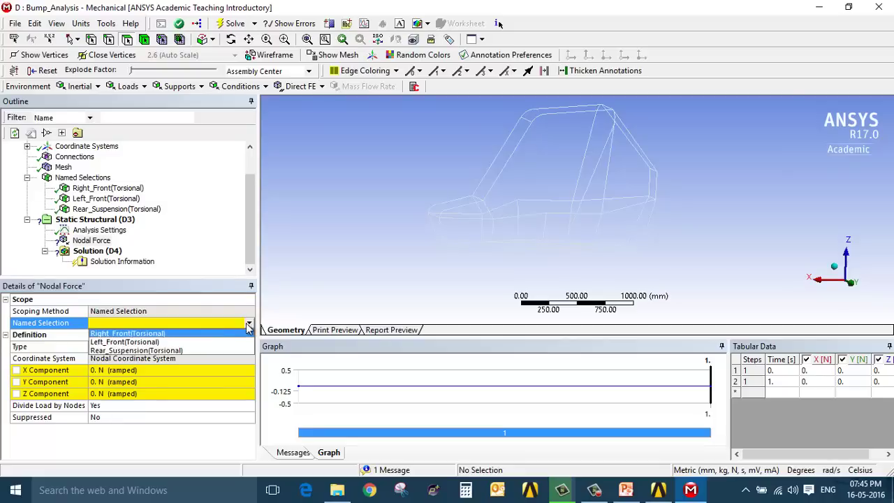
click(208, 334)
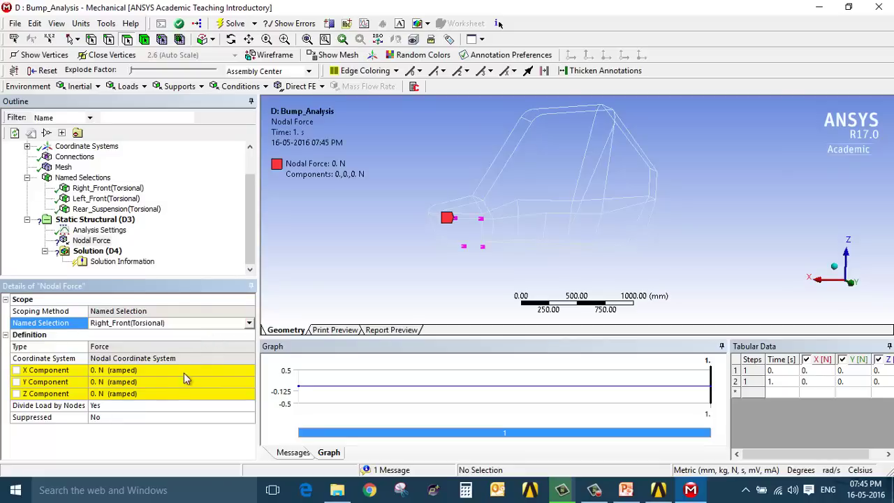
click(157, 394)
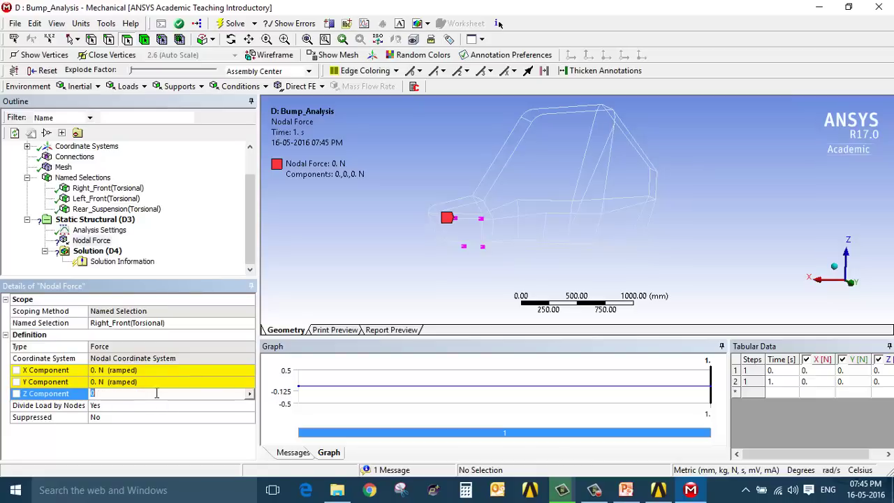
text(5000)
key(Return)
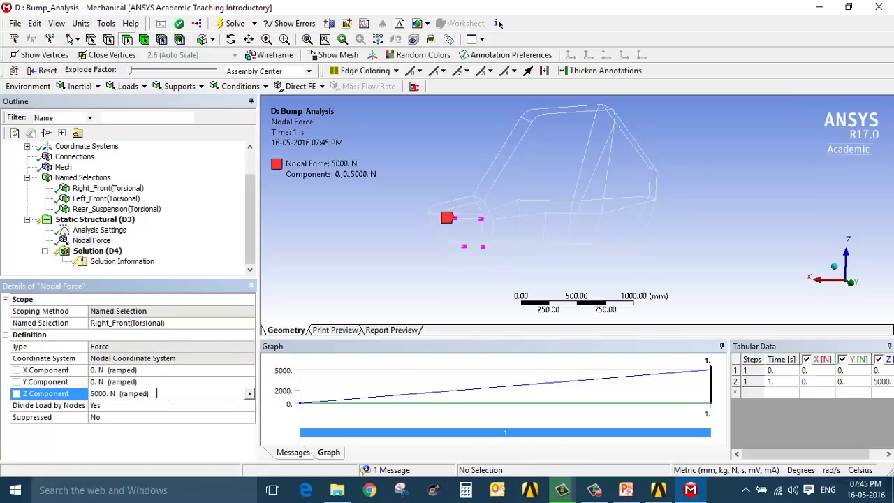
Add a second Nodal Force on the Left_Front(Torsional) named selection with a Z component of 5000 N
click(117, 222)
click(300, 86)
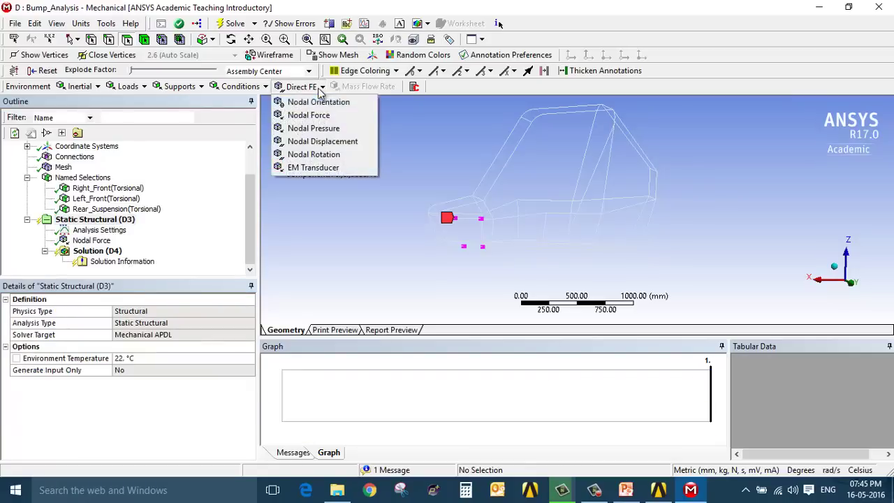
click(315, 115)
click(133, 322)
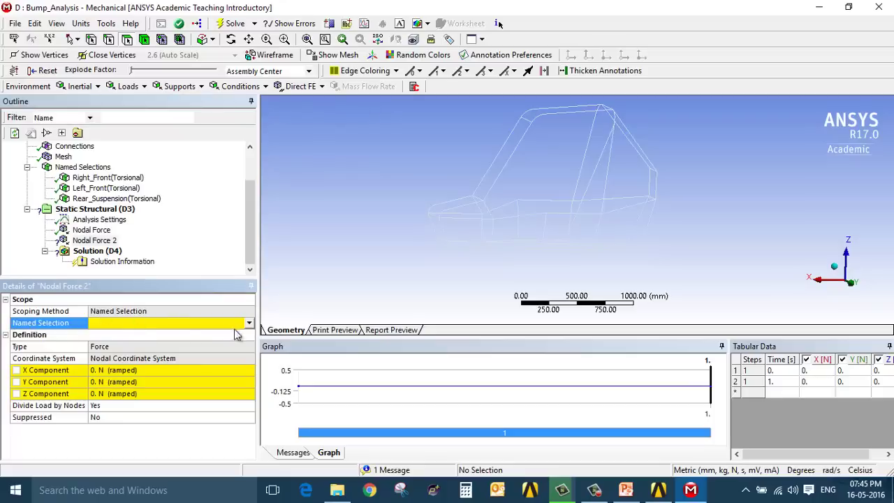
click(249, 323)
click(224, 342)
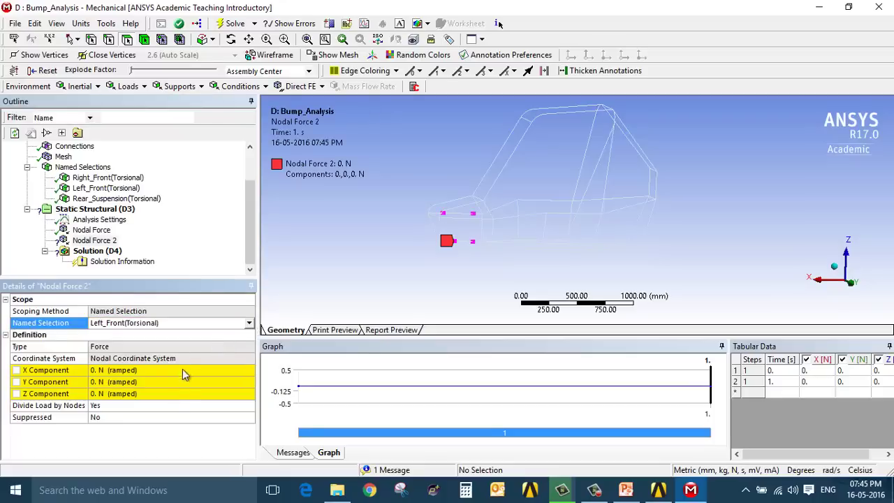
click(171, 405)
click(172, 394)
text(5000)
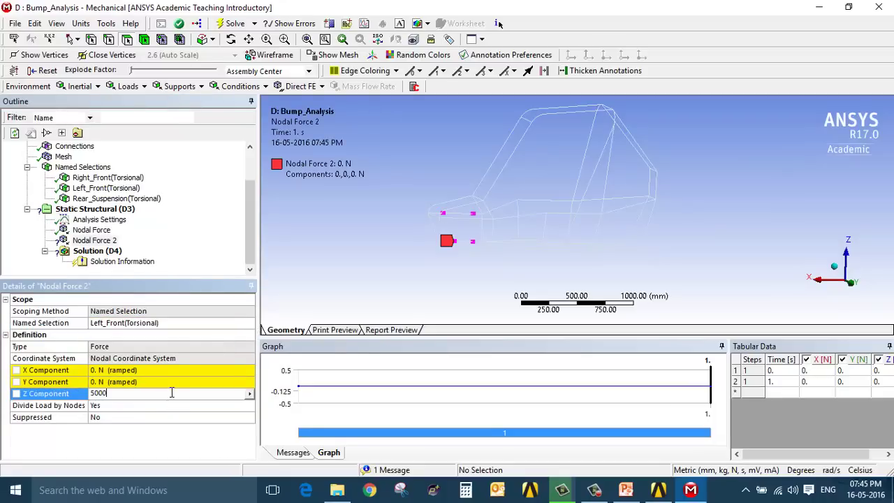
key(Return)
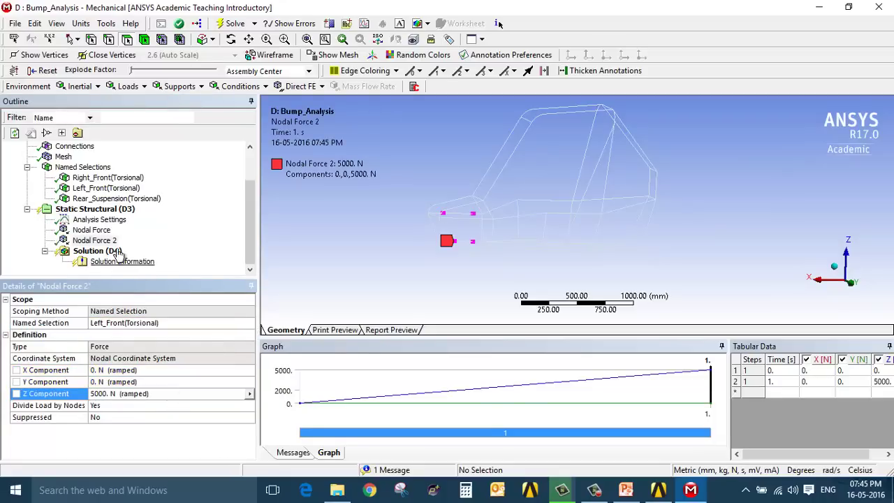
Add a Nodal Displacement on Rear_Suspension(Torsional) with the X, Y and Z components set to 0 mm
click(107, 210)
click(300, 86)
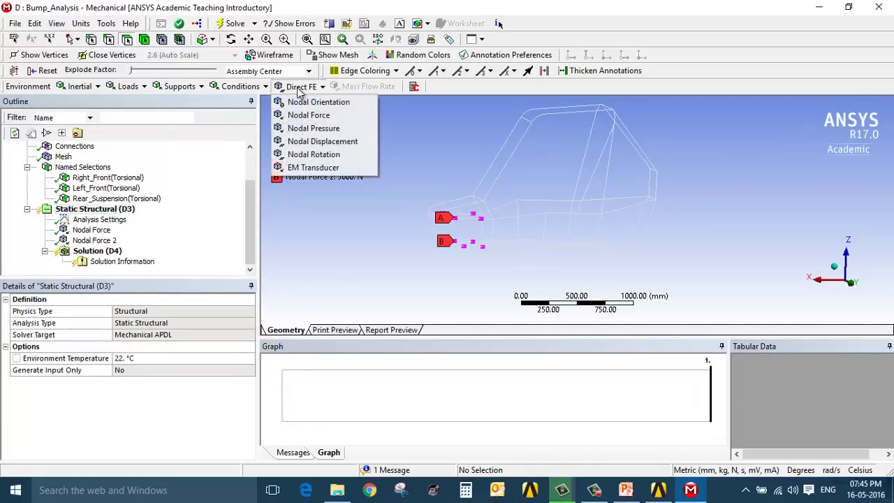
click(320, 141)
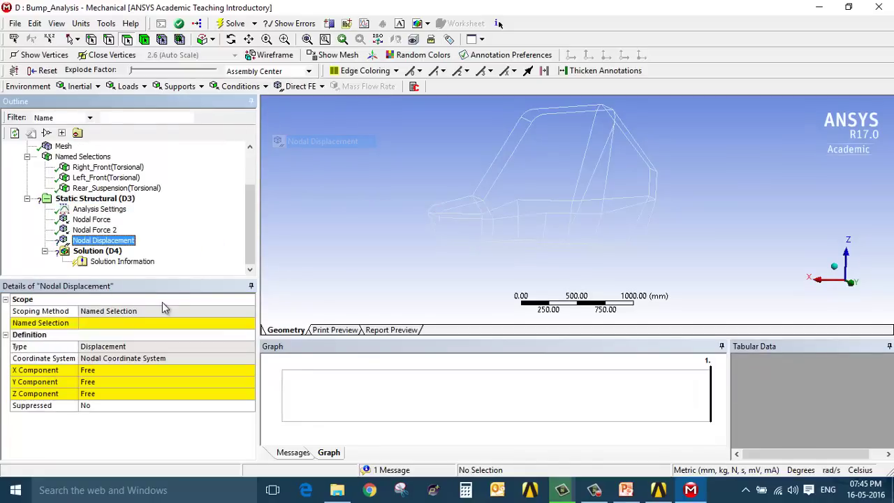
click(207, 324)
click(249, 324)
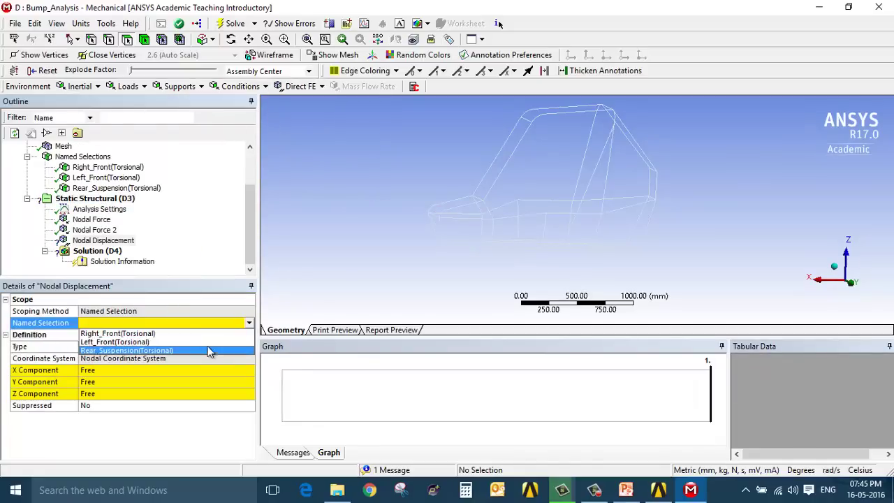
click(200, 351)
click(169, 370)
text(0)
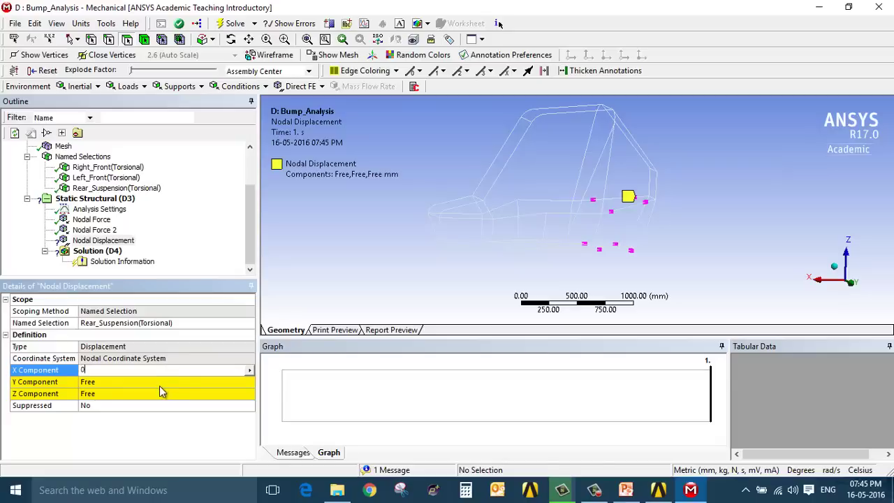
click(161, 384)
text(0)
click(159, 404)
click(153, 393)
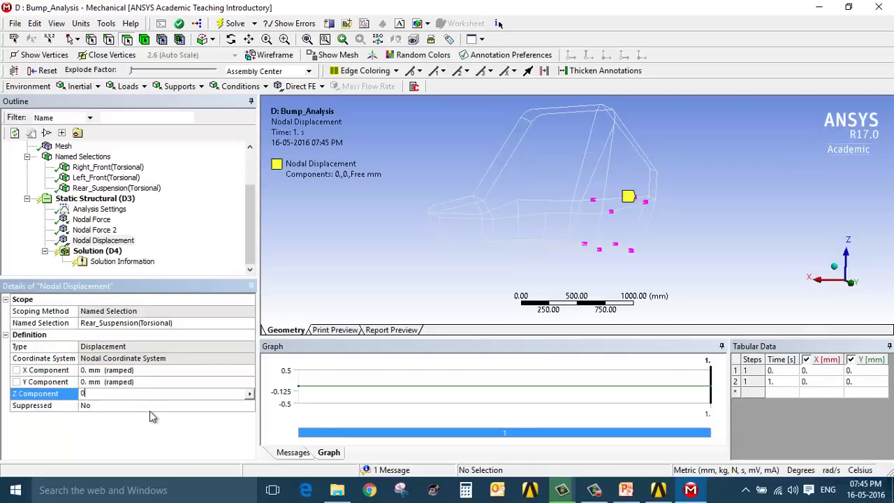
text(0)
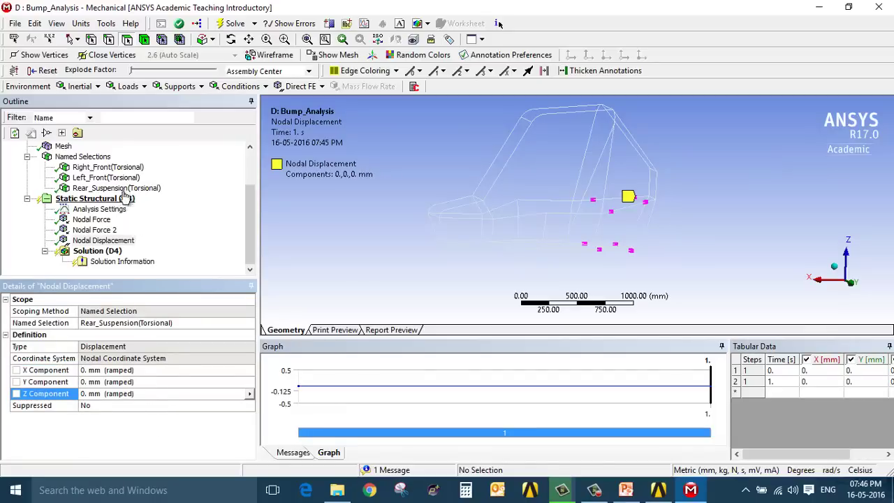
Add a Nodal Rotation support on Rear_Suspension(Torsional), keeping rotation fixed about X, Y and Z
click(123, 200)
click(297, 87)
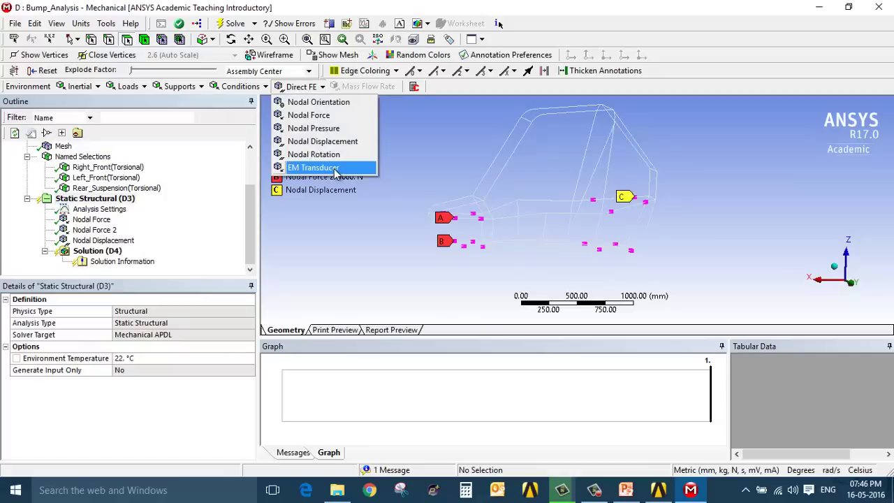
click(314, 154)
click(140, 323)
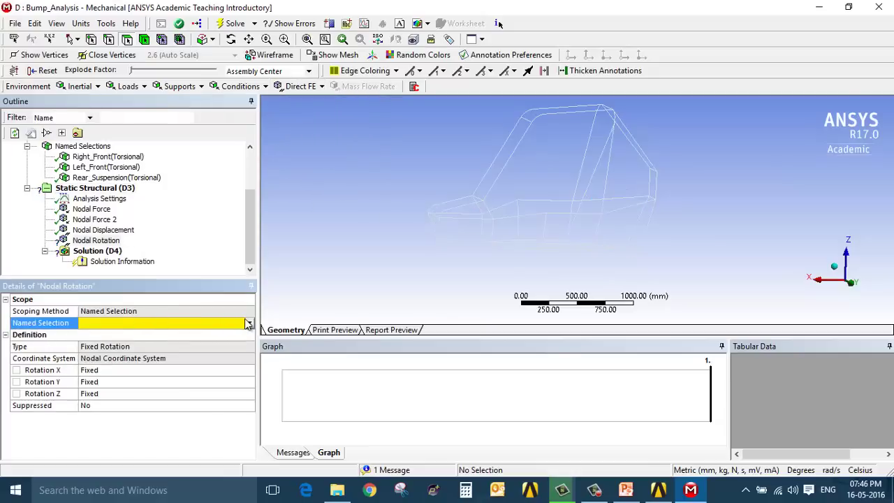
click(249, 323)
click(168, 351)
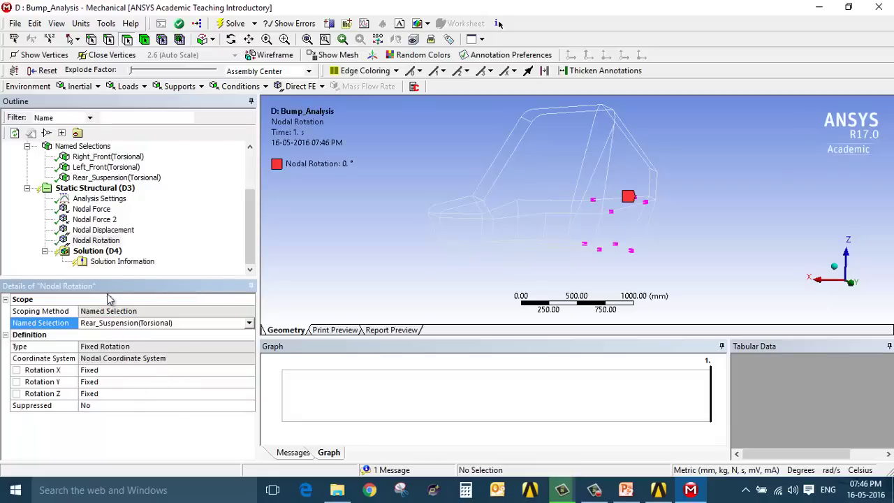
Insert a Total Deformation result and a Beam Tool under the bump analysis Solution
click(97, 251)
right_click(108, 252)
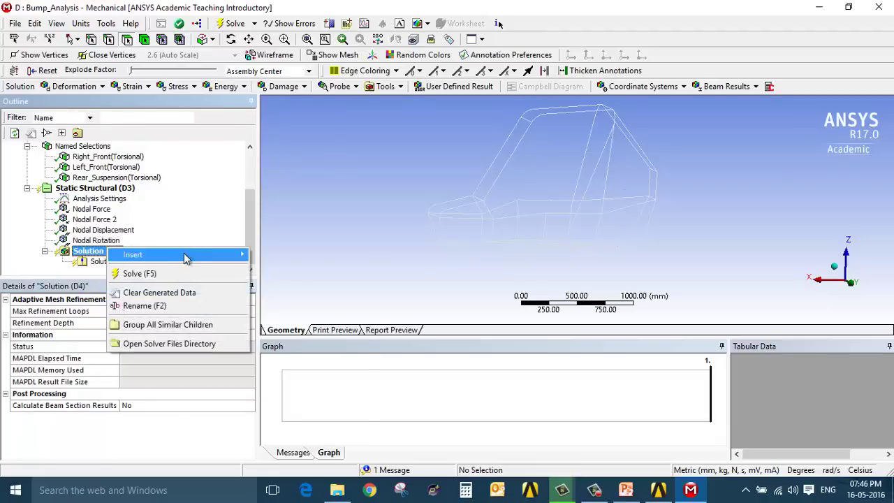
mouse_move(140, 253)
mouse_move(279, 253)
click(380, 254)
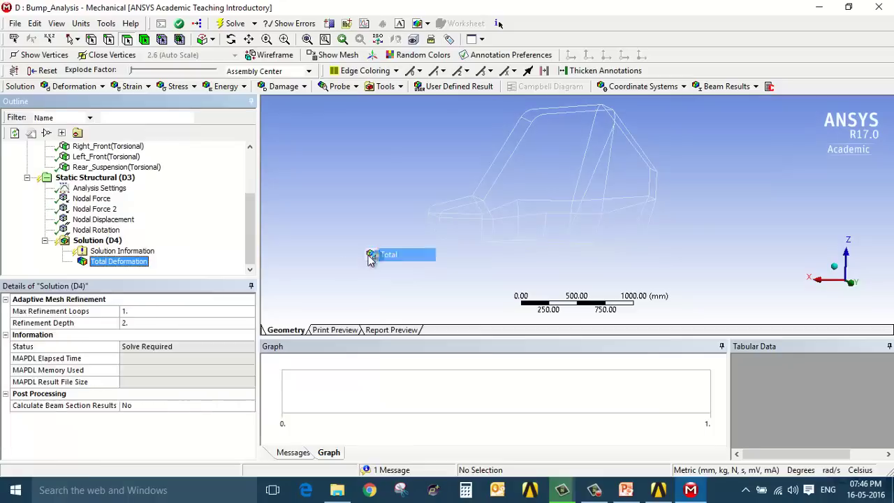
right_click(96, 241)
mouse_move(206, 254)
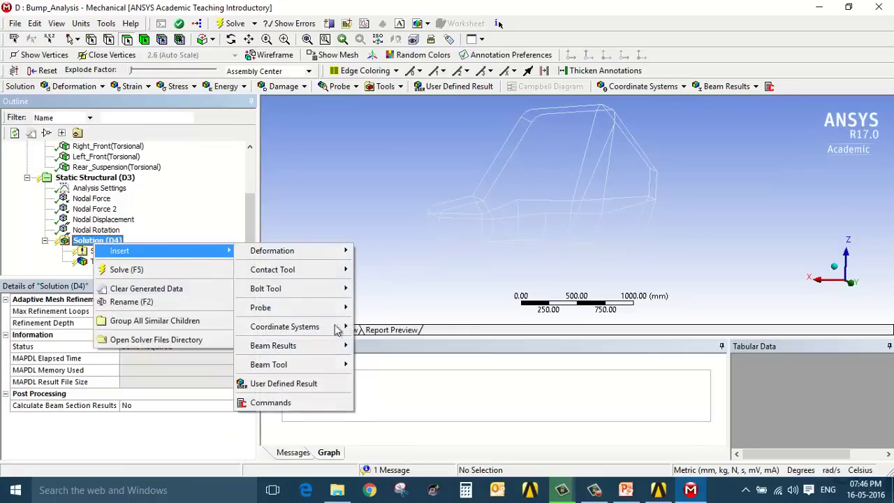
mouse_move(340, 364)
click(381, 368)
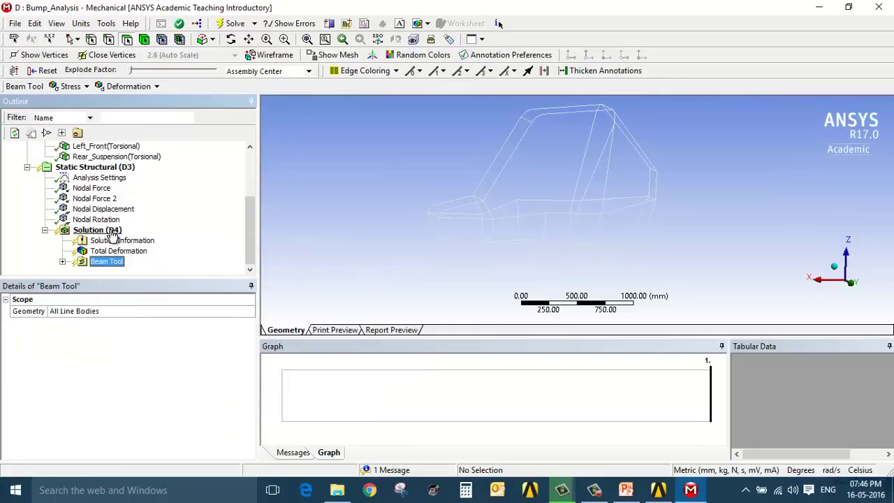
Solve the bump analysis and display its Total Deformation result
right_click(110, 230)
click(143, 256)
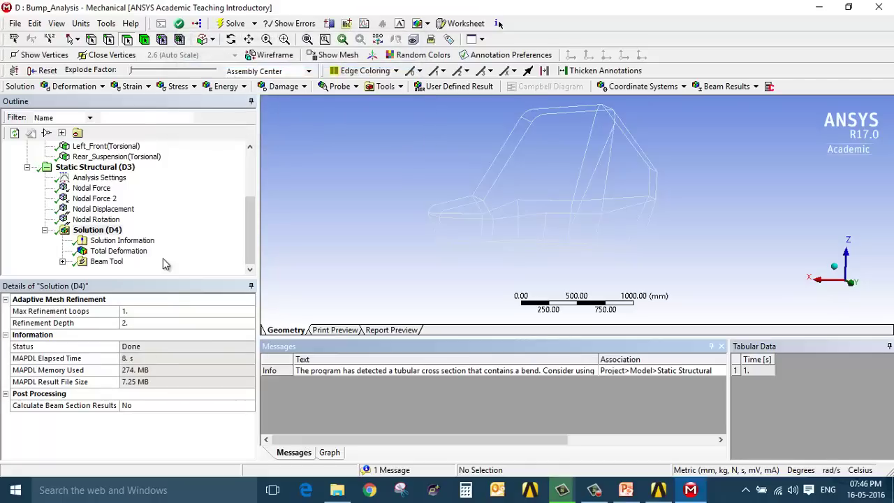
click(134, 252)
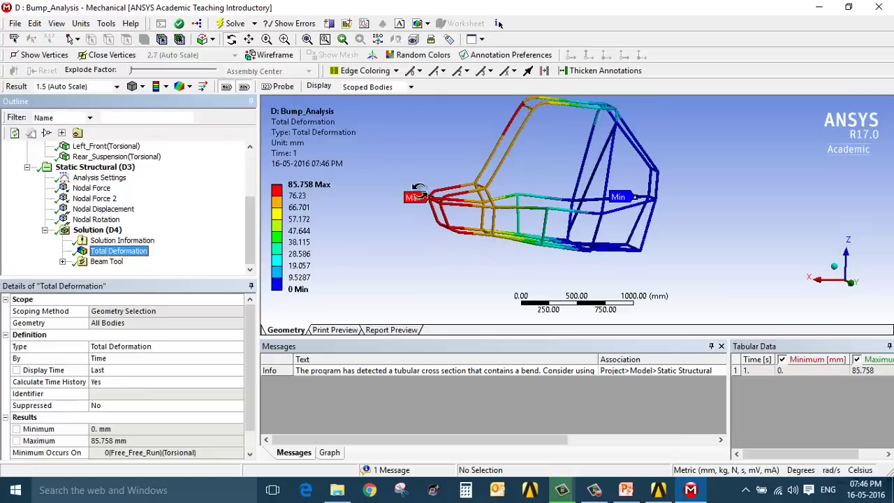
Overlay the undeformed wireframe on the bump Total Deformation result, examine its animation from several angles, and close the analysis
click(185, 86)
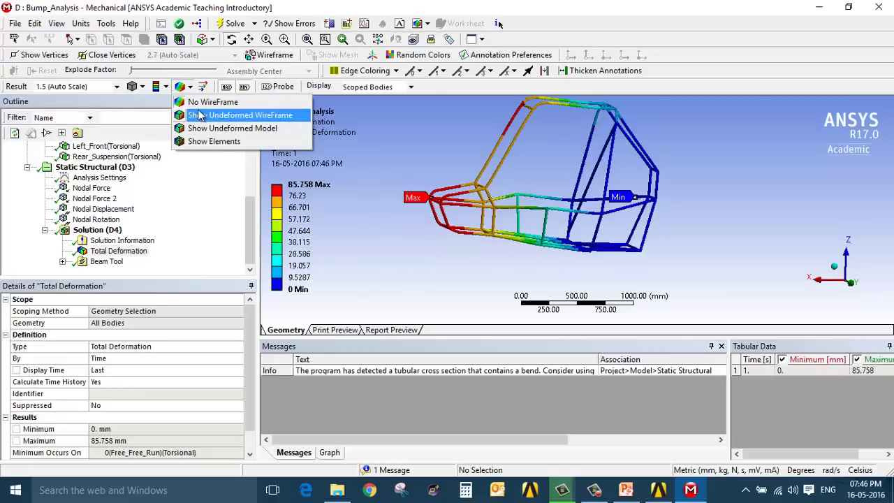
click(223, 114)
click(329, 452)
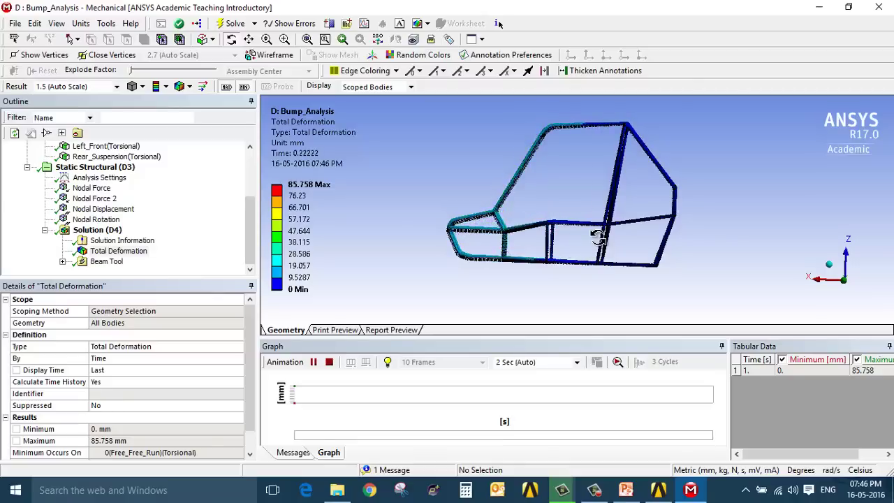
middle_drag(514, 241, 549, 258)
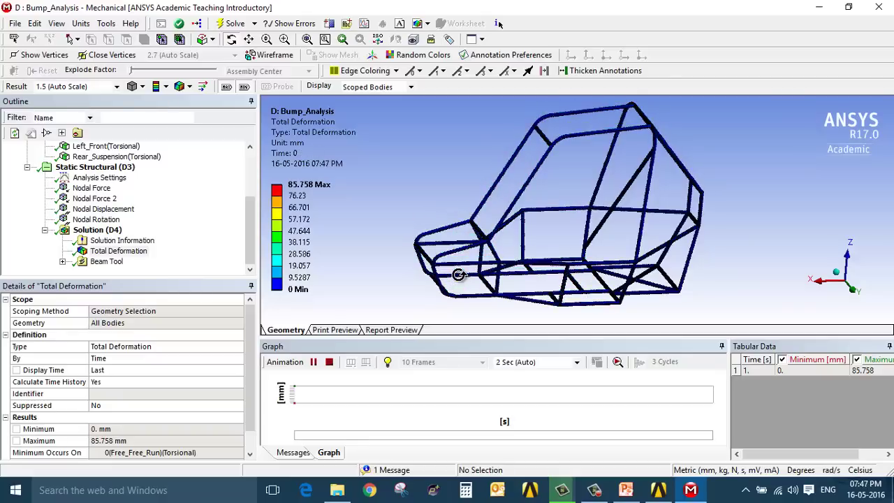
key(1)
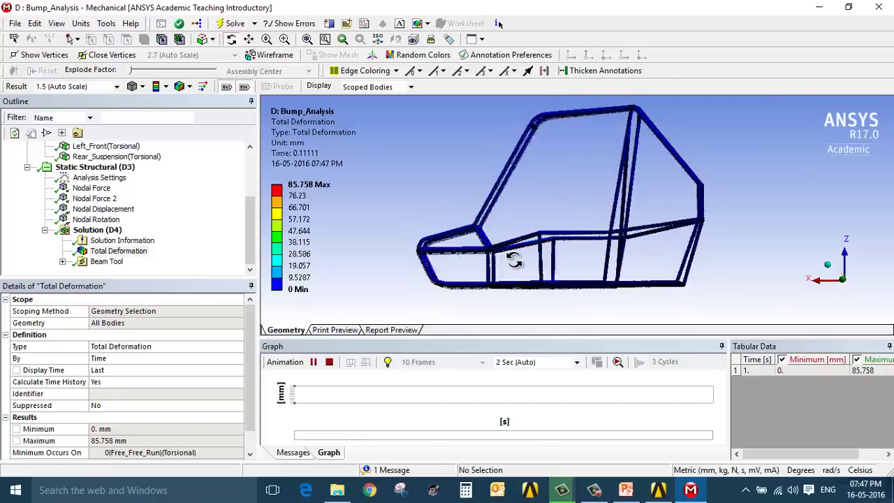
drag(536, 254, 490, 275)
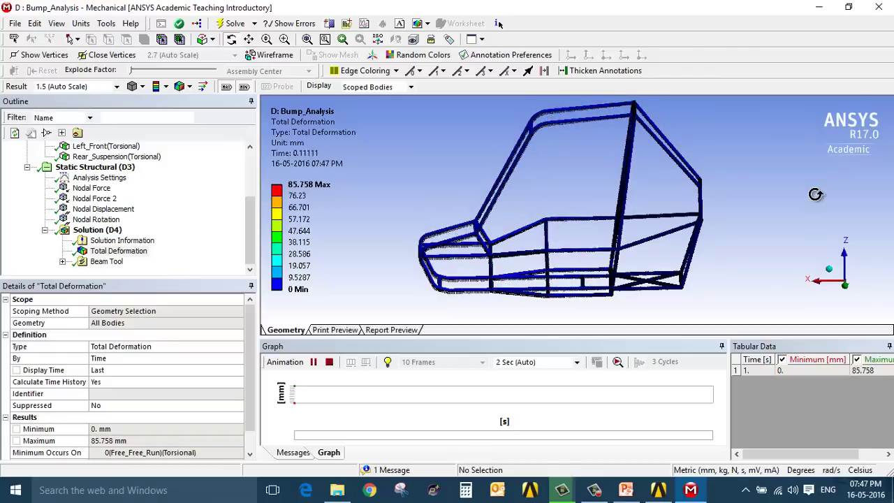
click(882, 7)
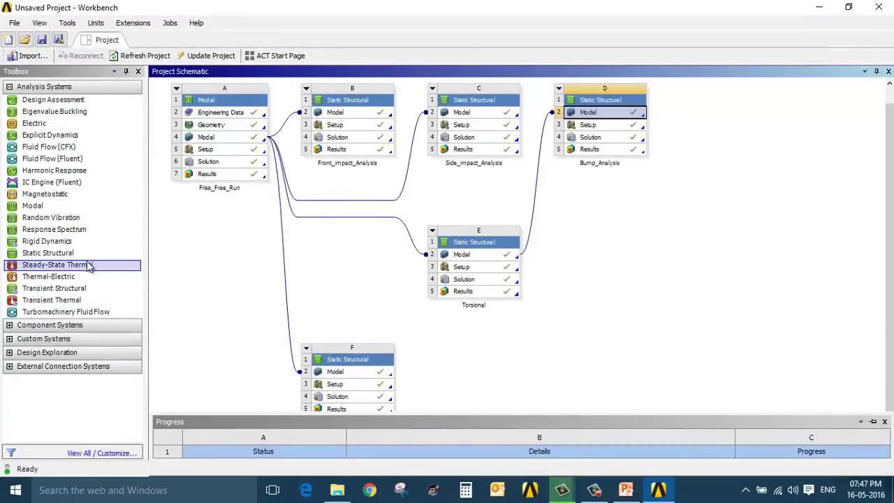
Add a Static Structural system named Roll_Over_Analysis beside Bump_Analysis and link its Model to the Free_Free_Run Model
drag(62, 253, 694, 143)
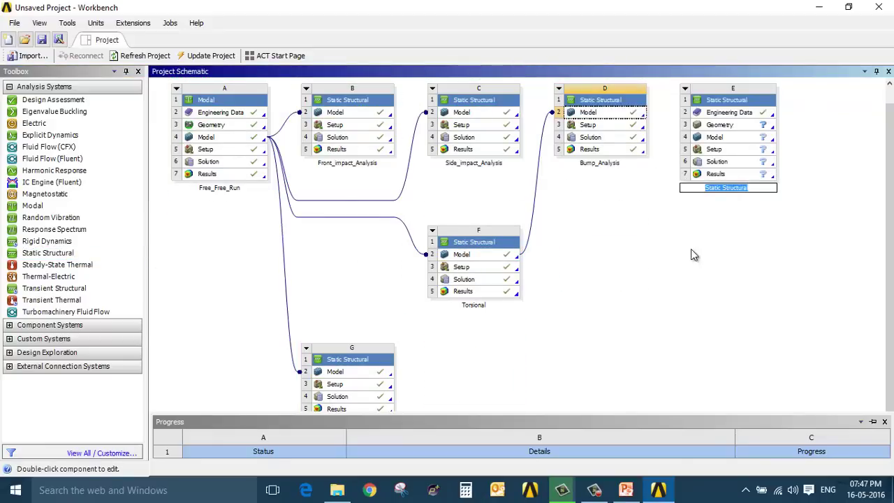
text(Roll_Over_Analysis)
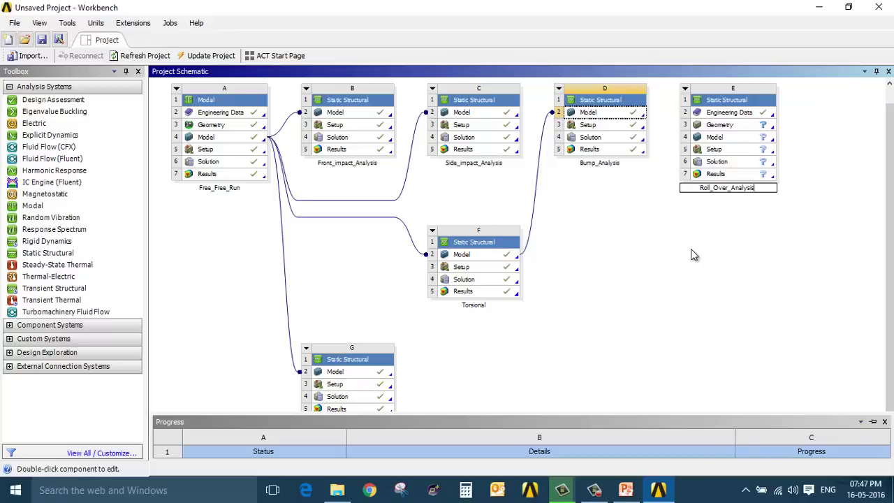
key(Return)
drag(236, 138, 745, 134)
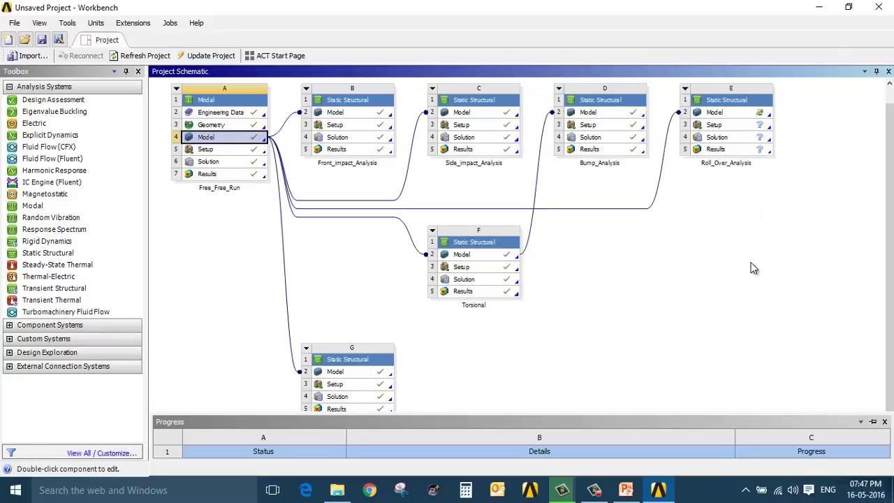
Update the Model component of Roll_Over_Analysis and open it in Mechanical
click(744, 118)
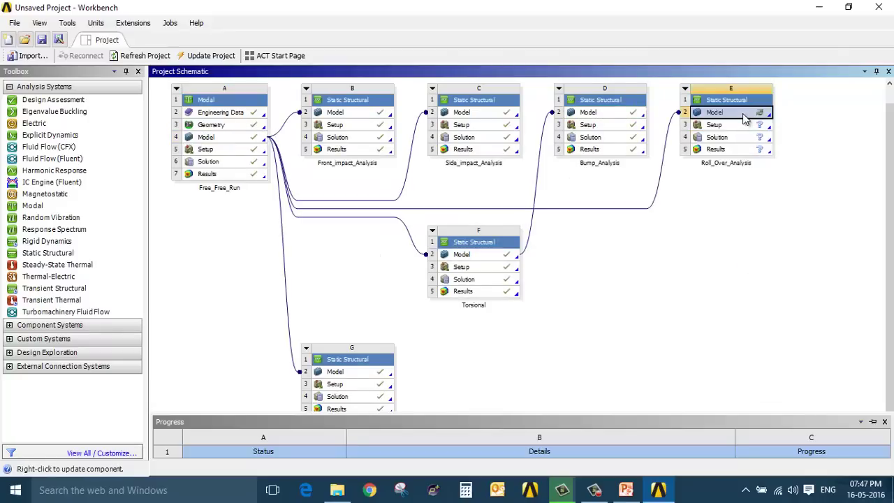
right_click(744, 117)
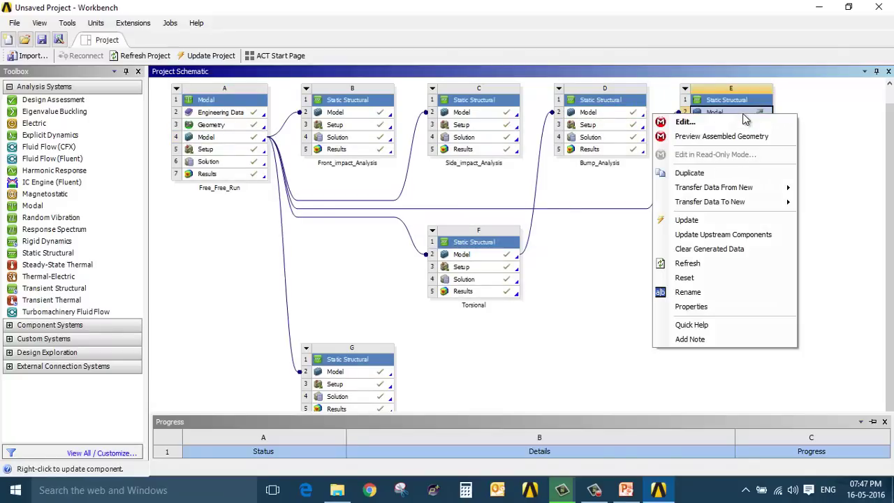
click(728, 227)
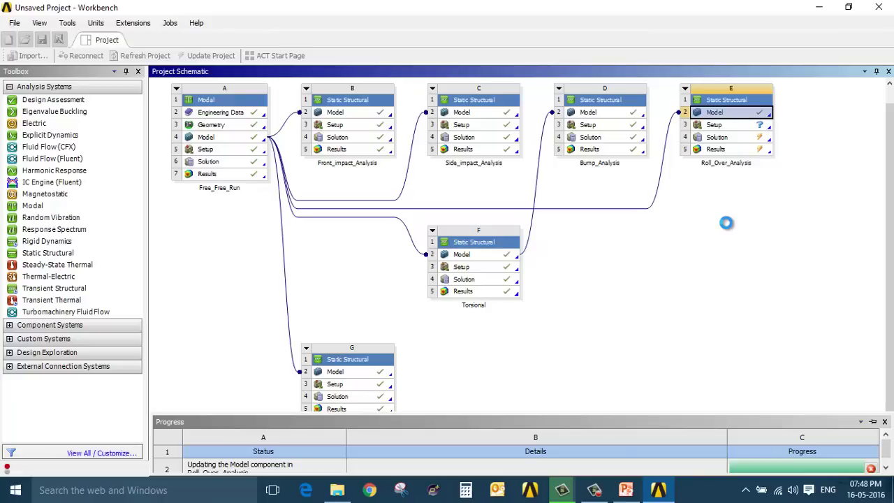
double_click(742, 115)
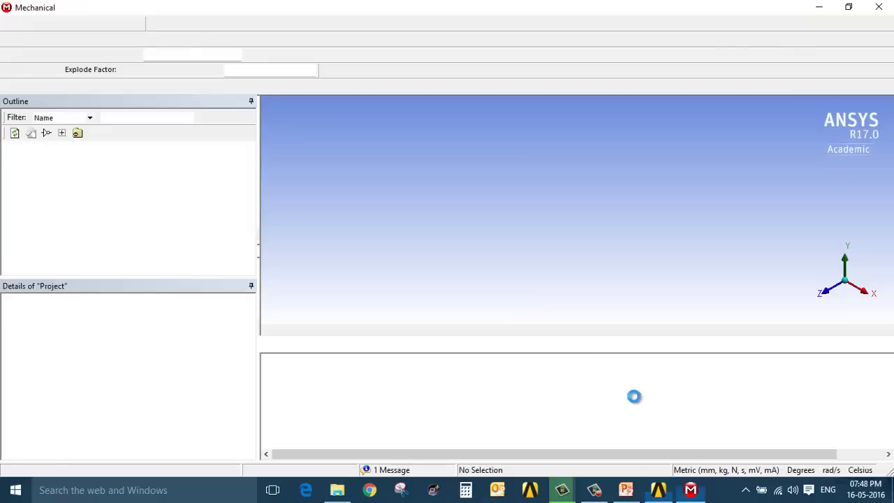
Insert a new coordinate system under Coordinate Systems in the roll-over model
middle_drag(477, 183, 482, 269)
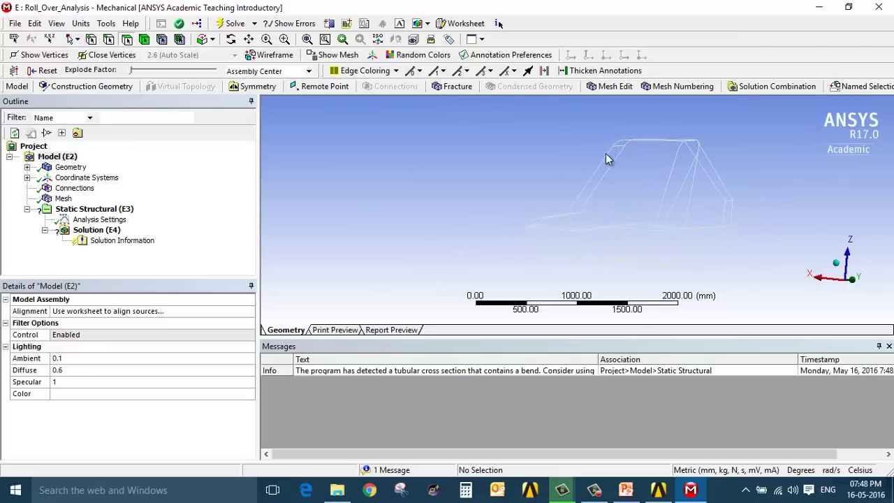
scroll(606, 159, up, 3)
ctrl+middle_drag(623, 164, 524, 170)
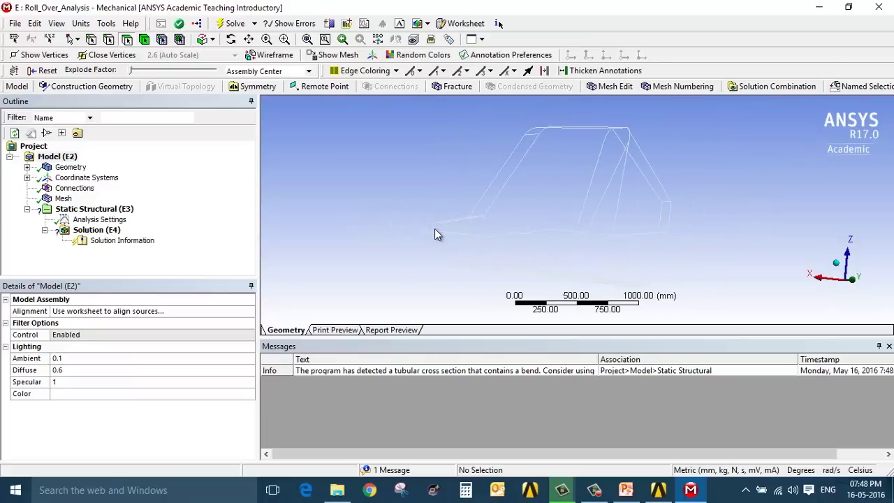
scroll(531, 140, up, 2)
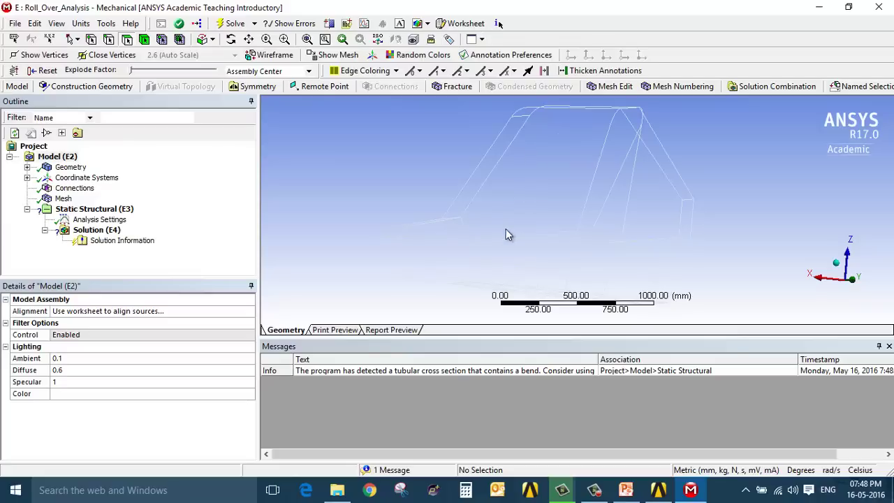
click(97, 177)
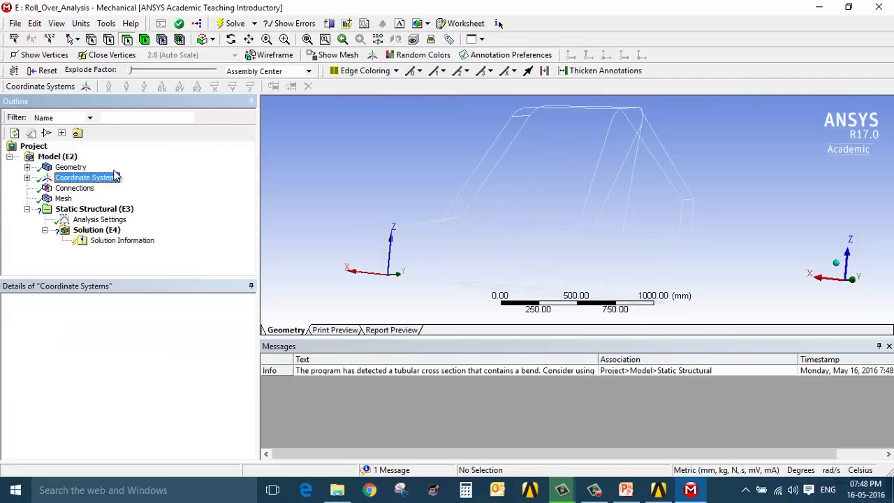
click(108, 178)
right_click(108, 180)
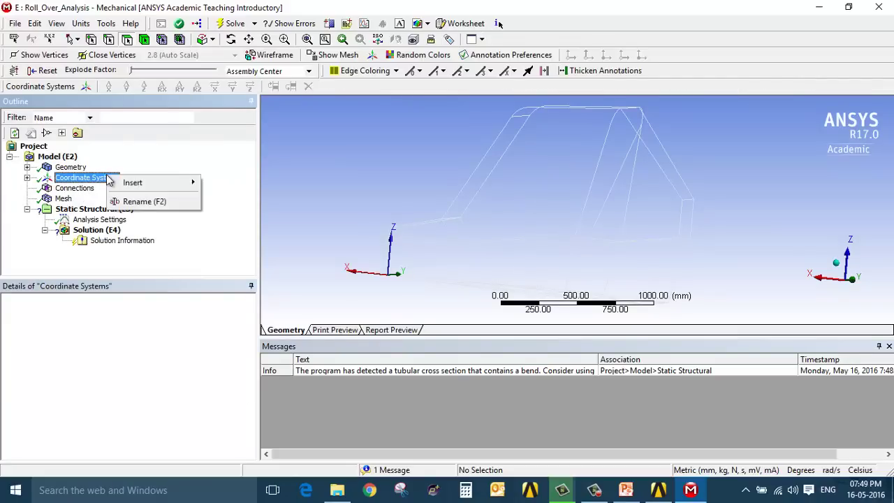
mouse_move(190, 182)
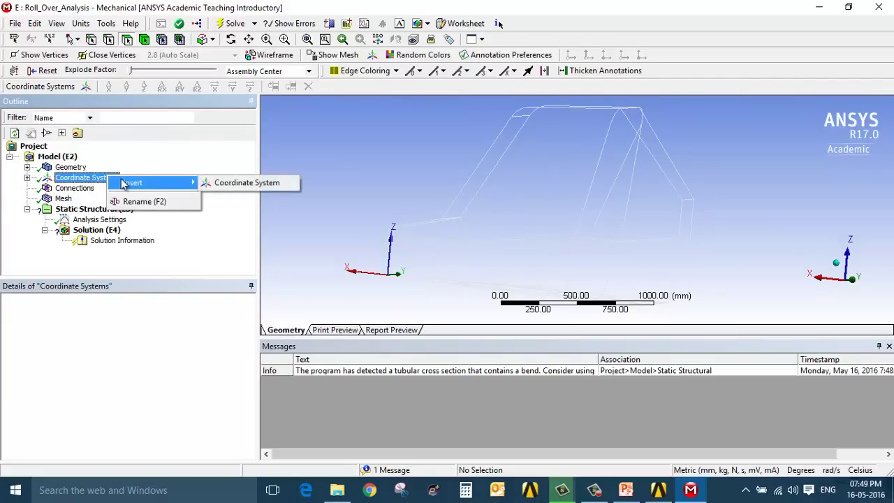
click(238, 184)
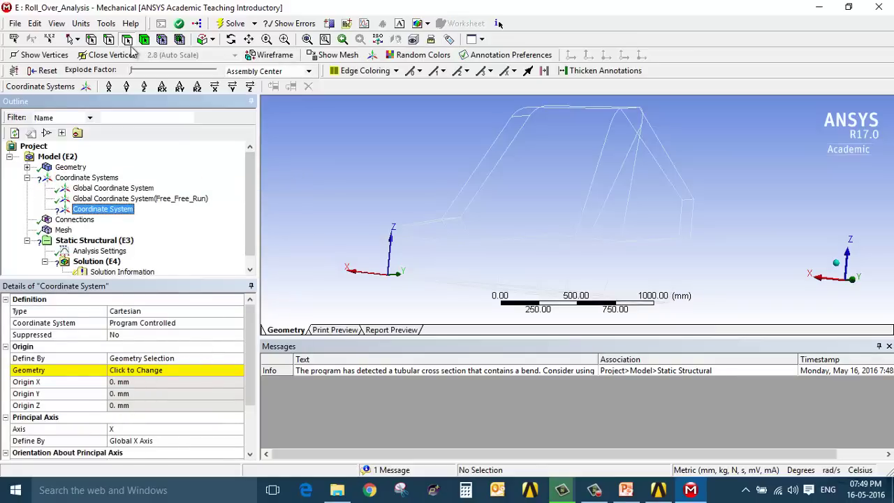
Set the new coordinate system's origin to the vertex where the roof rail's front bend meets its straight part
click(91, 41)
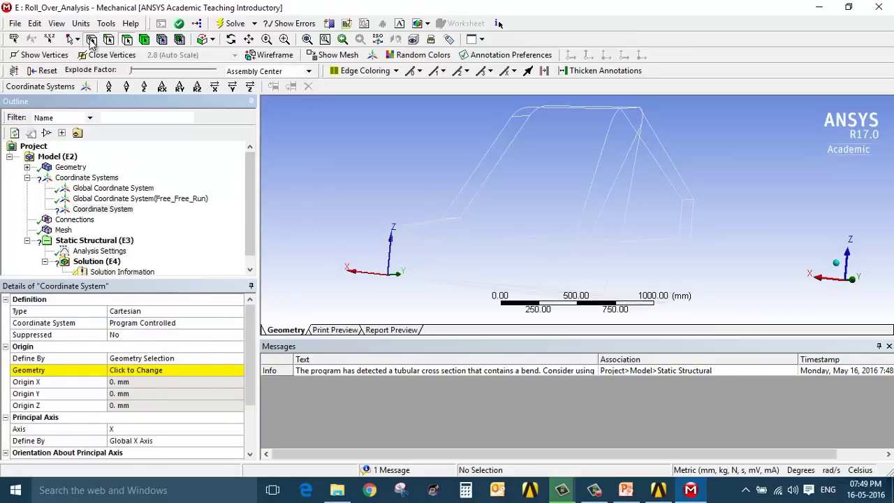
click(554, 110)
click(168, 370)
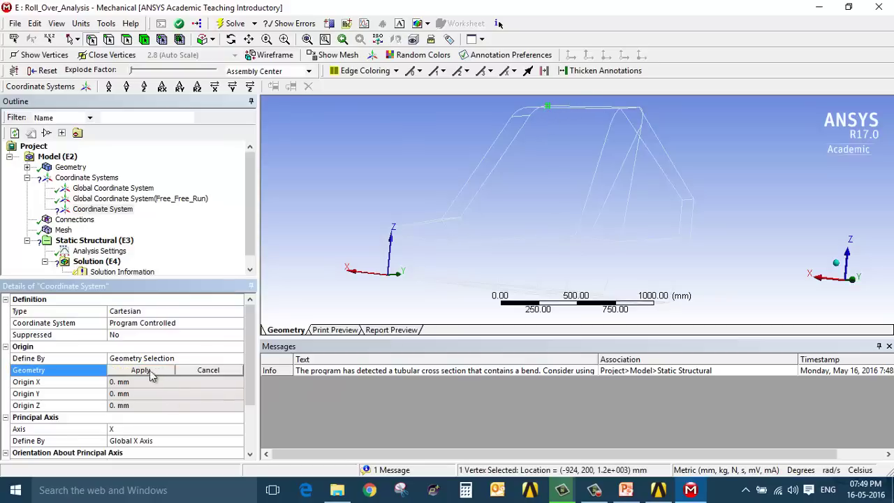
click(140, 370)
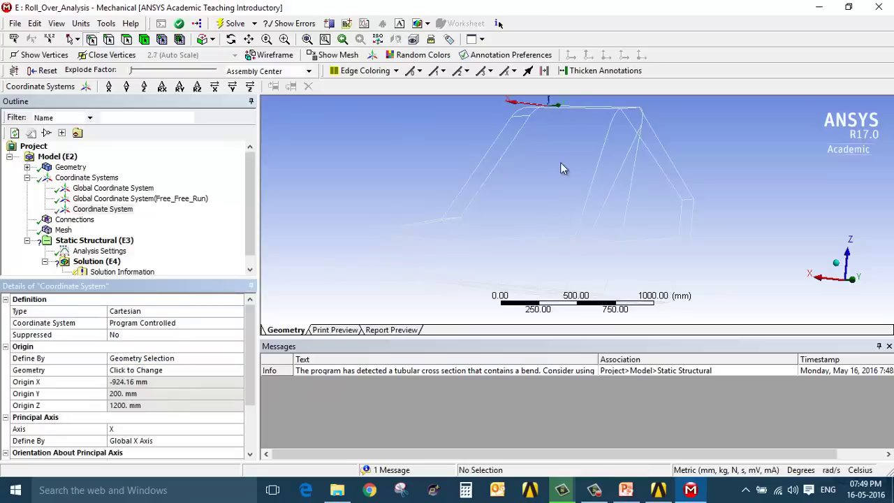
Add a Rotate Y transformation of 45° to the new coordinate system
scroll(559, 171, down, 3)
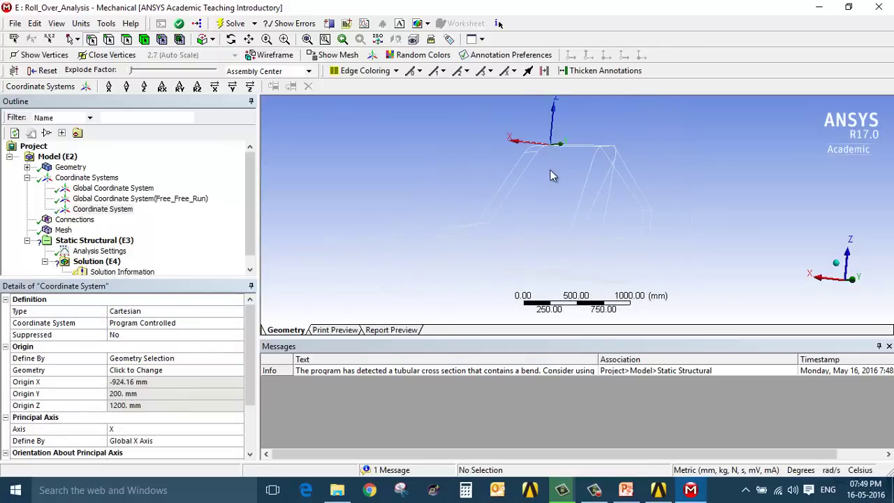
ctrl+middle_drag(552, 176, 525, 183)
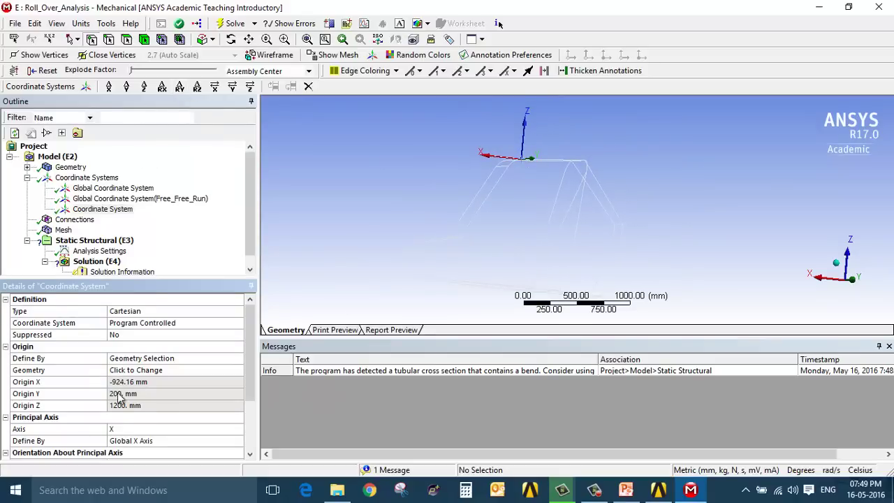
text(5)
key(Return)
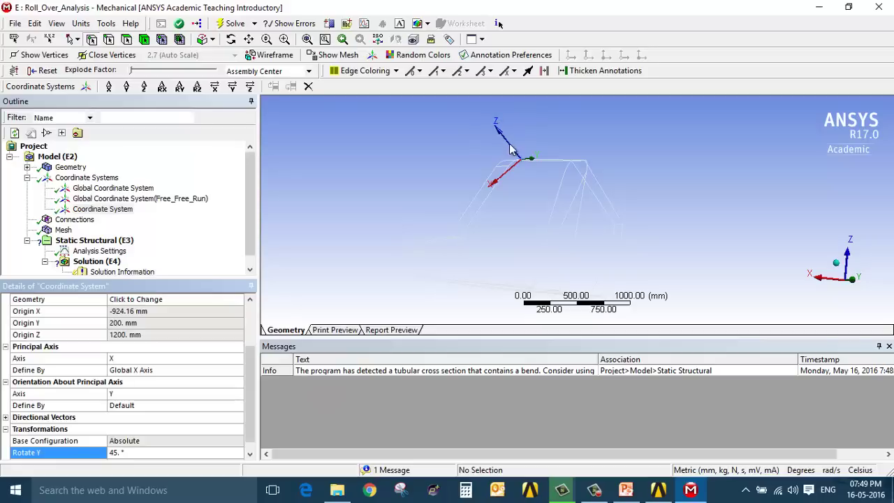
Show the mesh and select the nodes along both front bends of the roof rails
scroll(522, 161, down, 3)
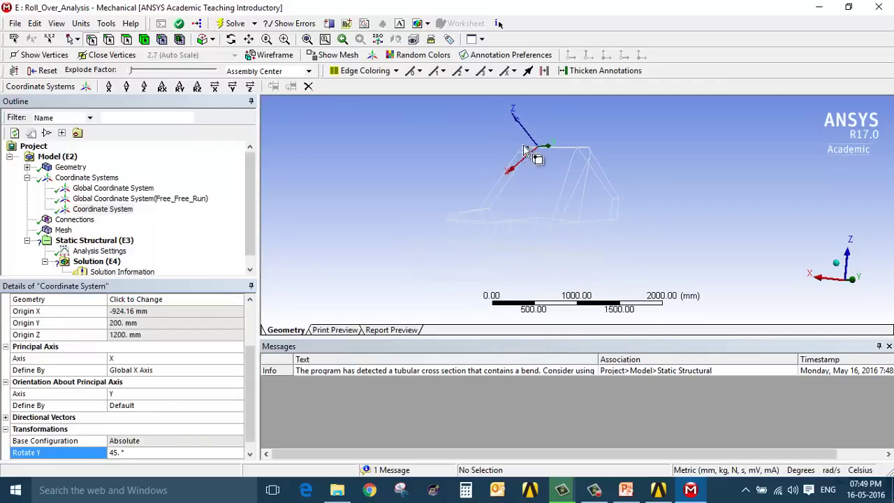
scroll(112, 453, down, 1)
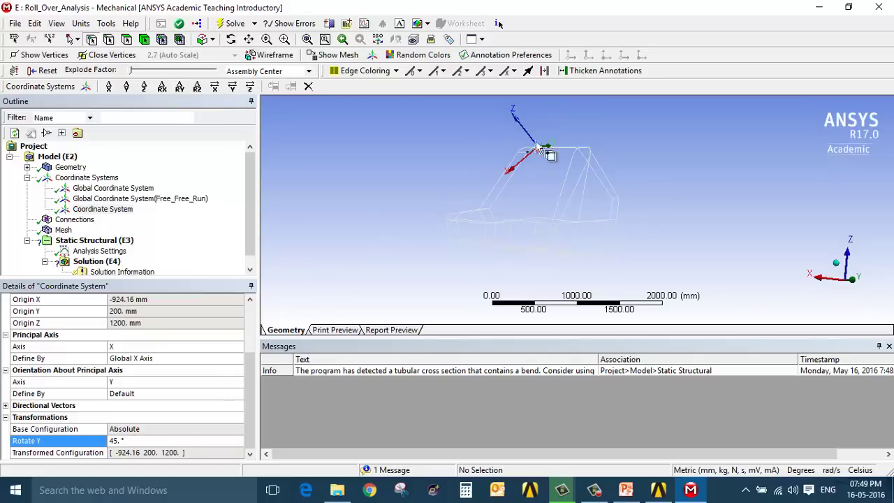
scroll(188, 231, down, 1)
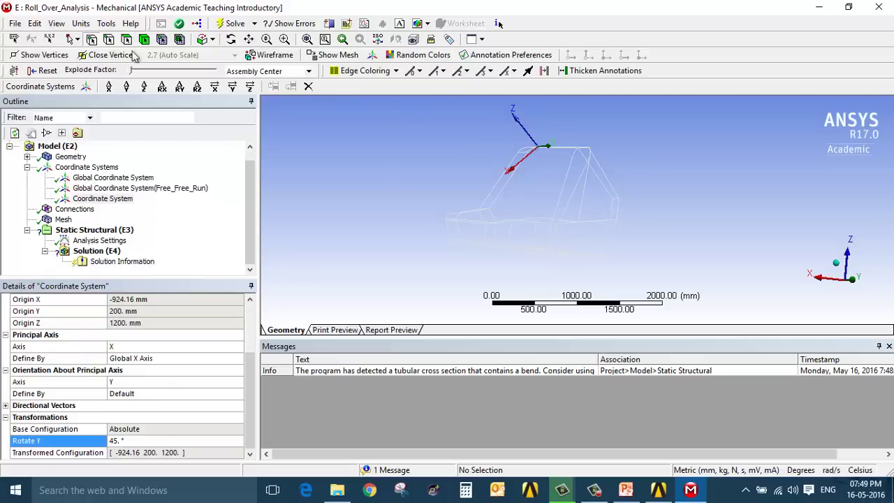
scroll(508, 135, up, 4)
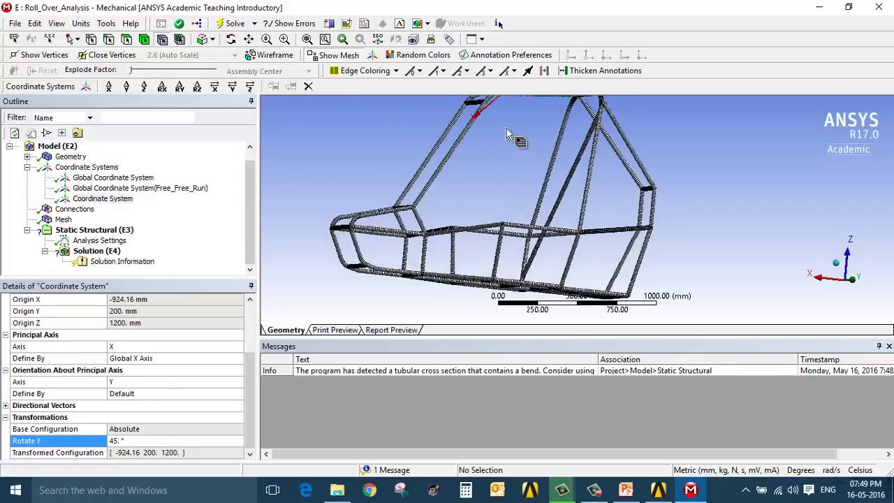
scroll(508, 135, up, 6)
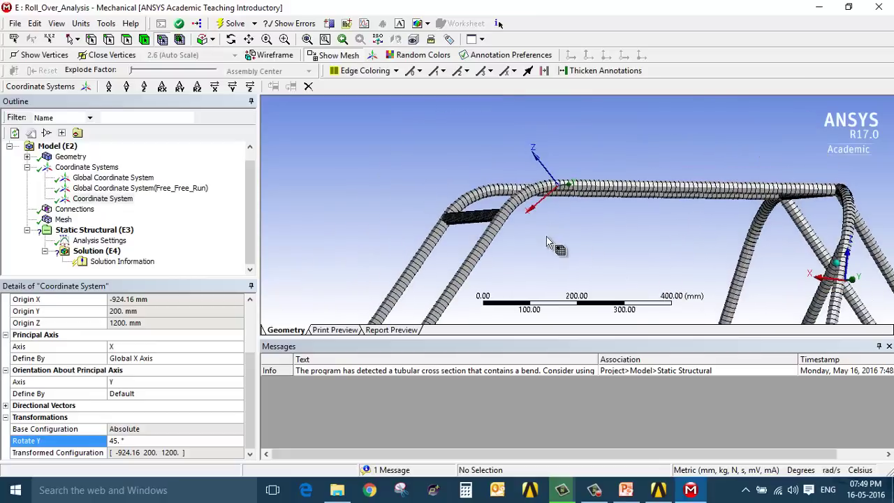
middle_drag(551, 247, 529, 257)
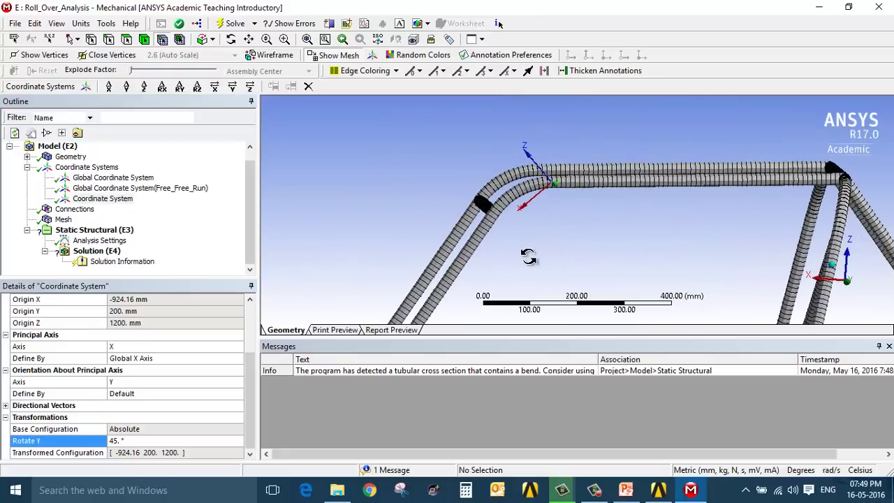
scroll(440, 187, up, 3)
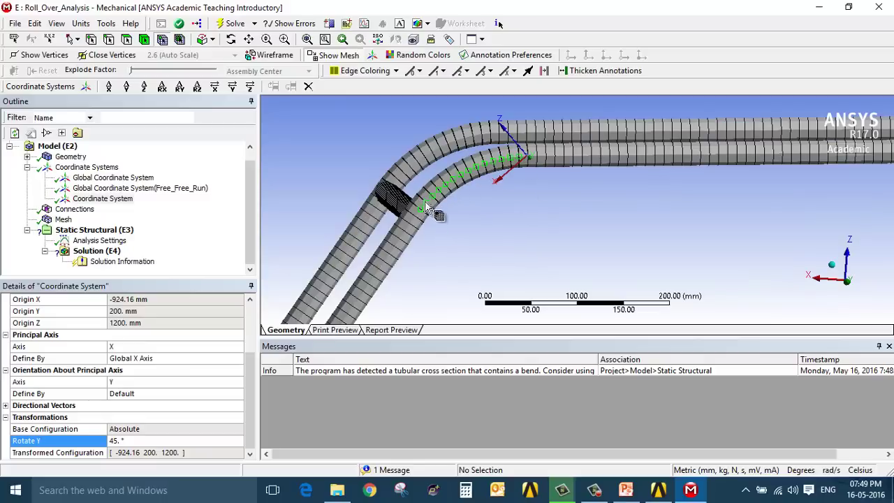
click(534, 158)
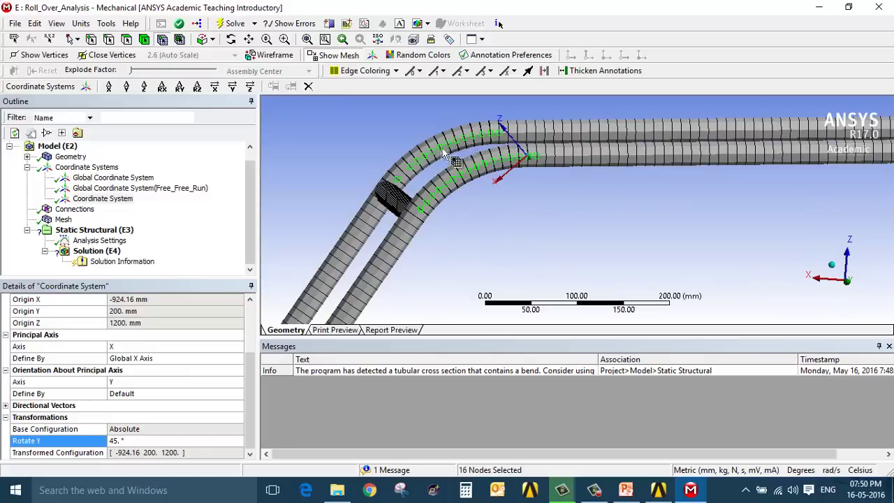
ctrl+click(375, 190)
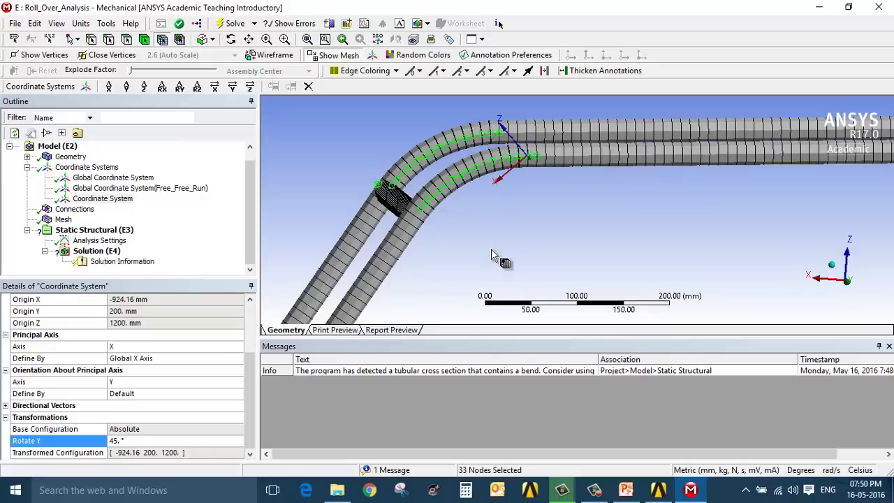
Add the nodes along the upper bends of both front nose tubes to the roof node selection
scroll(491, 255, down, 10)
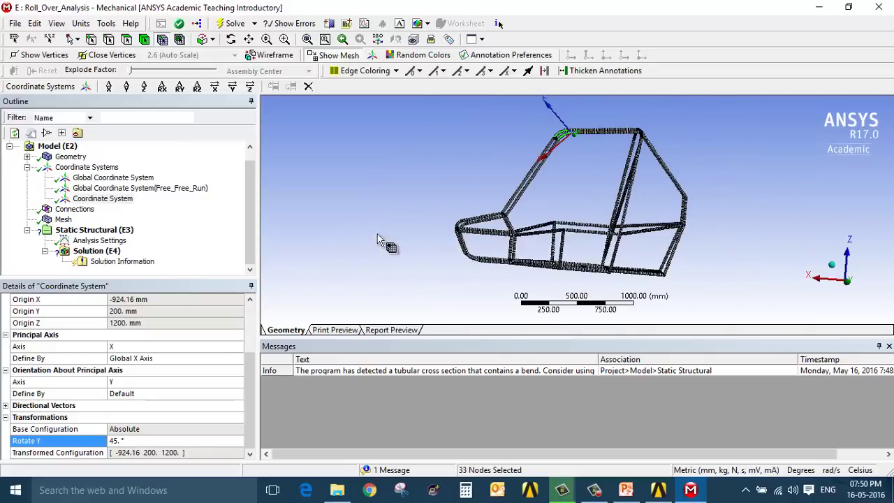
scroll(466, 233, up, 8)
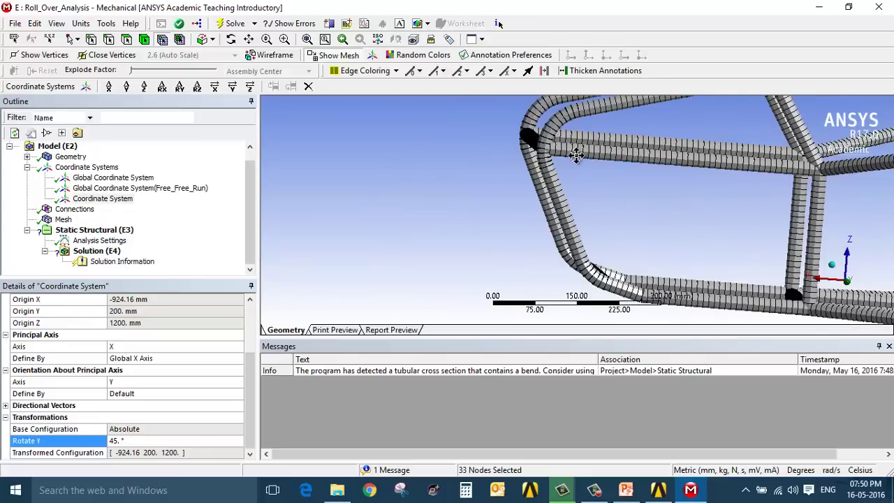
middle_drag(576, 155, 553, 208)
scroll(497, 228, up, 2)
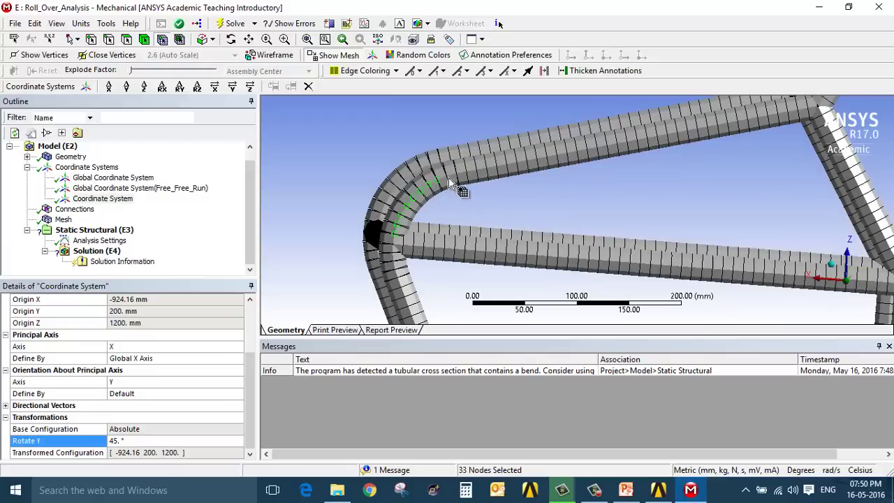
mouse_move(377, 222)
ctrl+mouse_down()
mouse_move(424, 173)
mouse_move(455, 161)
ctrl+mouse_up()
middle_drag(453, 204, 478, 203)
mouse_move(524, 223)
ctrl+middle_down()
mouse_move(531, 211)
mouse_move(518, 227)
mouse_move(530, 230)
ctrl+middle_up()
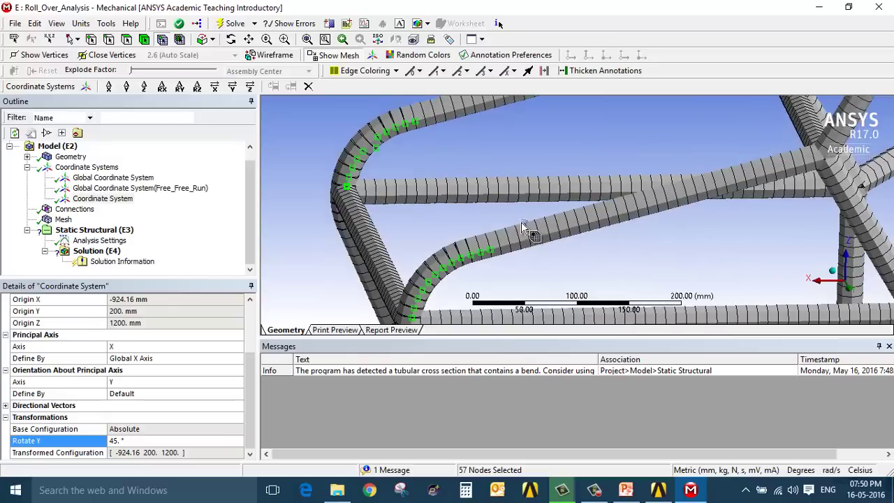
Create a named selection called Roll_over_Force from the selected nodes and expand Named Selections
right_click(414, 124)
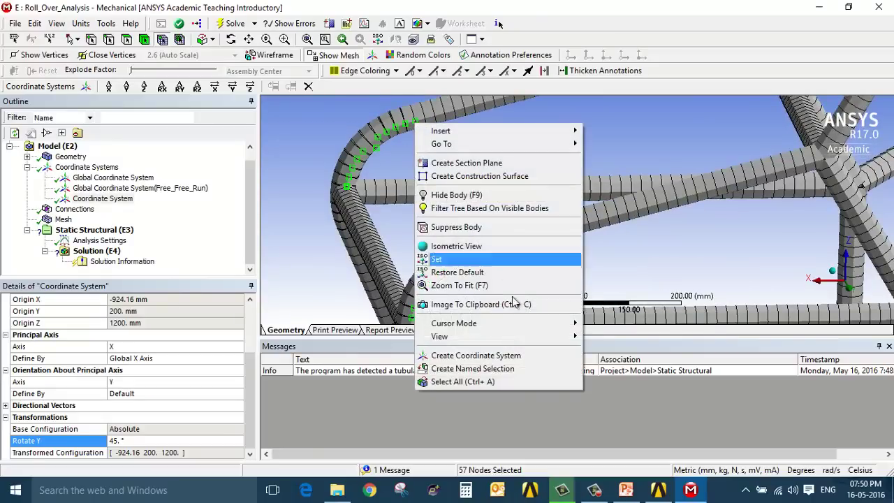
click(532, 370)
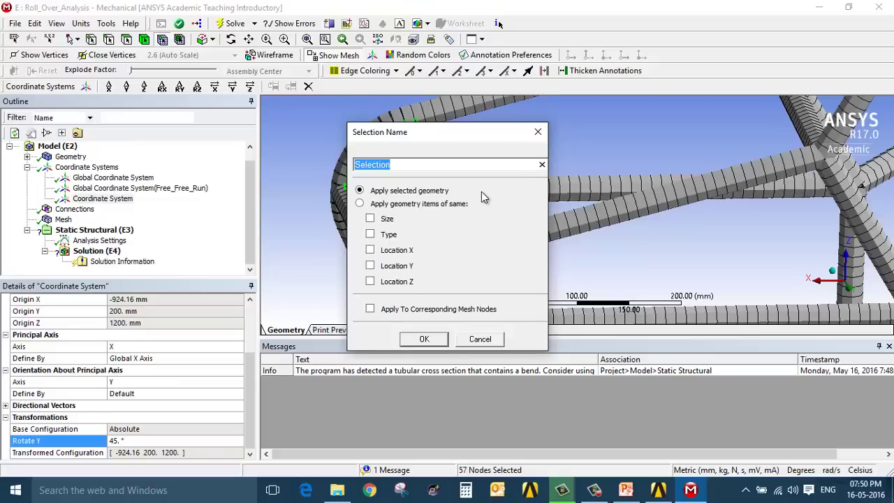
text(Roll_over_FO)
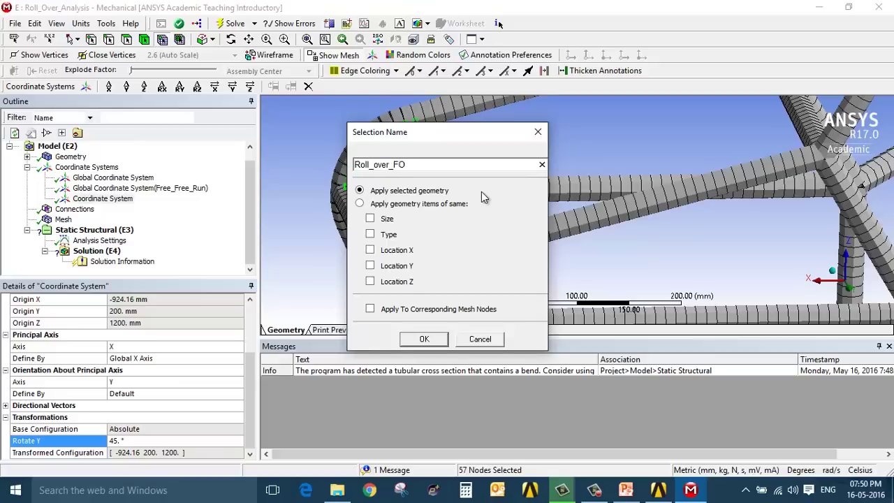
key(BackSpace)
text(orce)
key(Return)
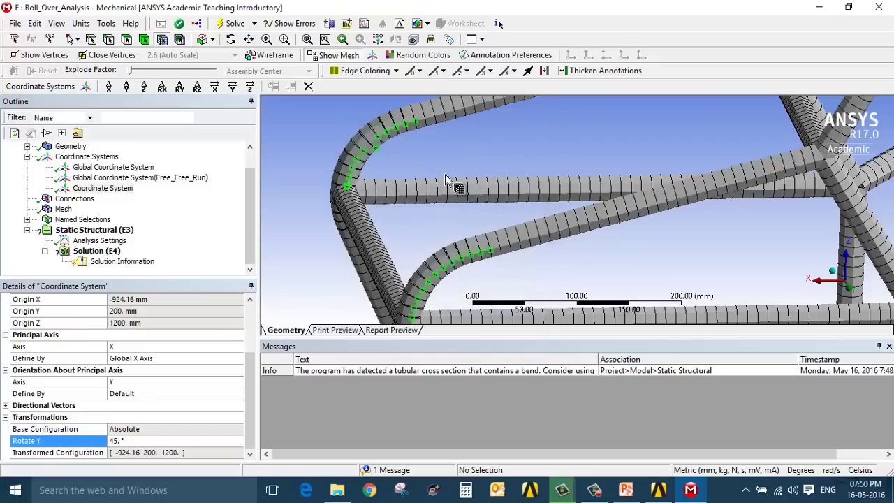
click(27, 220)
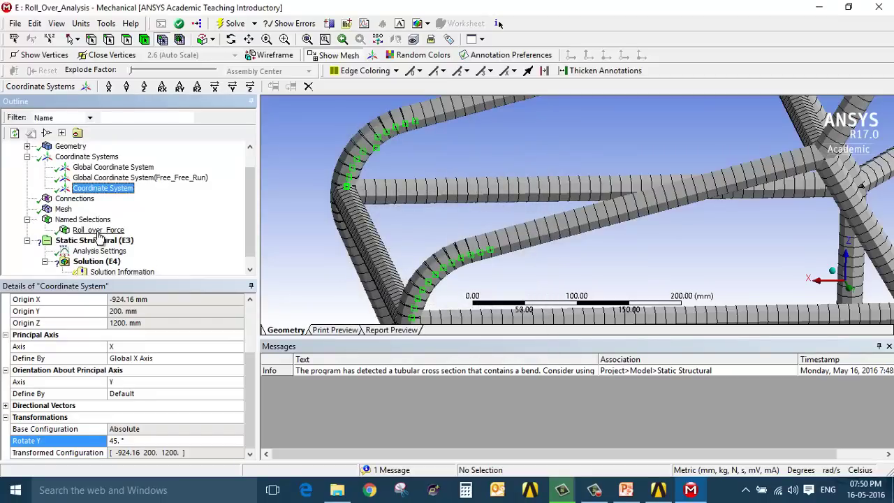
Select a pair of mesh nodes near the front and rear ends of each lower front floor rail
scroll(529, 244, down, 8)
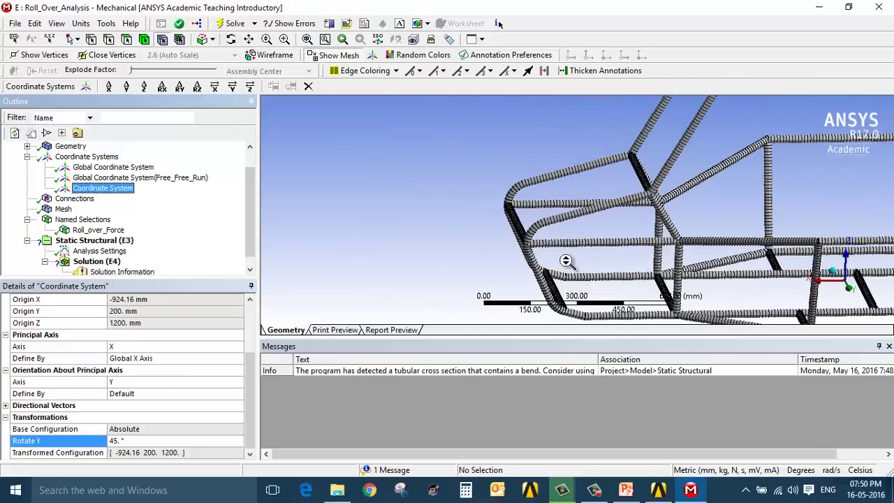
middle_drag(584, 261, 492, 225)
scroll(489, 227, up, 4)
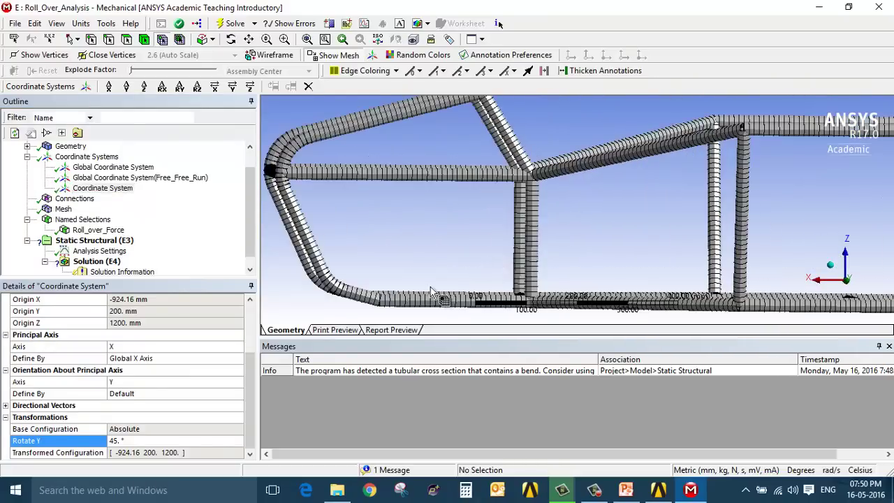
scroll(465, 283, up, 4)
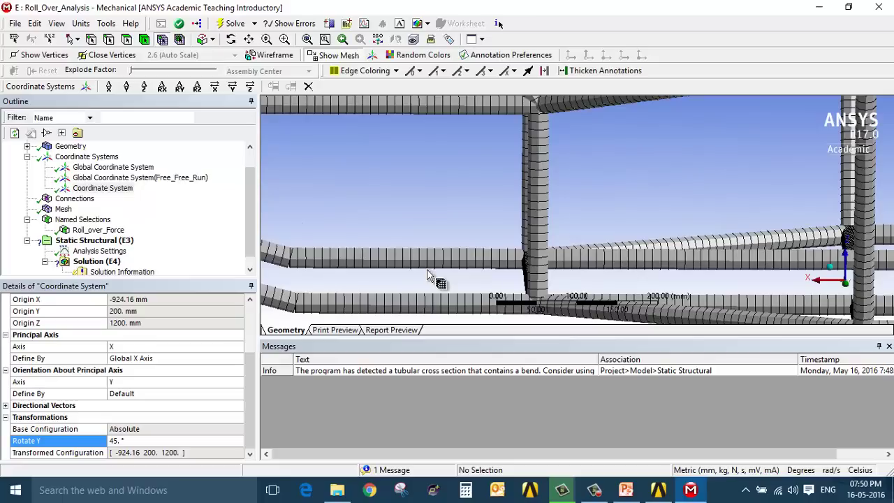
click(467, 285)
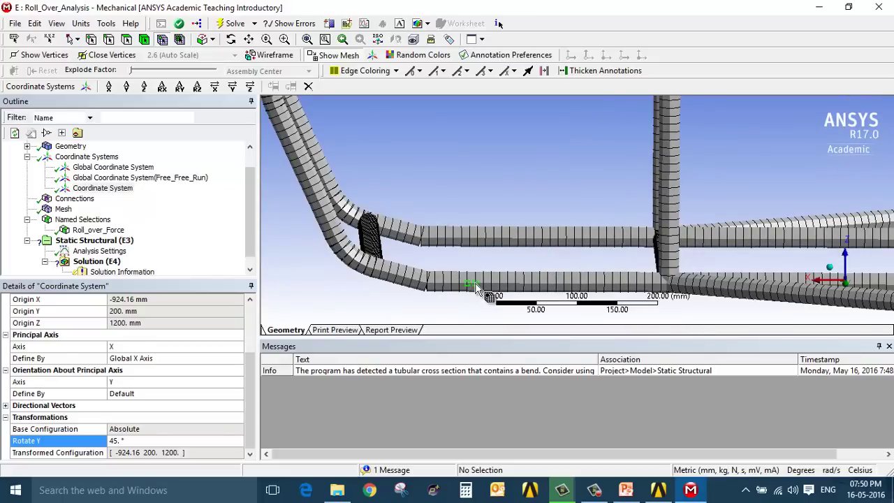
ctrl+click(465, 239)
ctrl+click(602, 240)
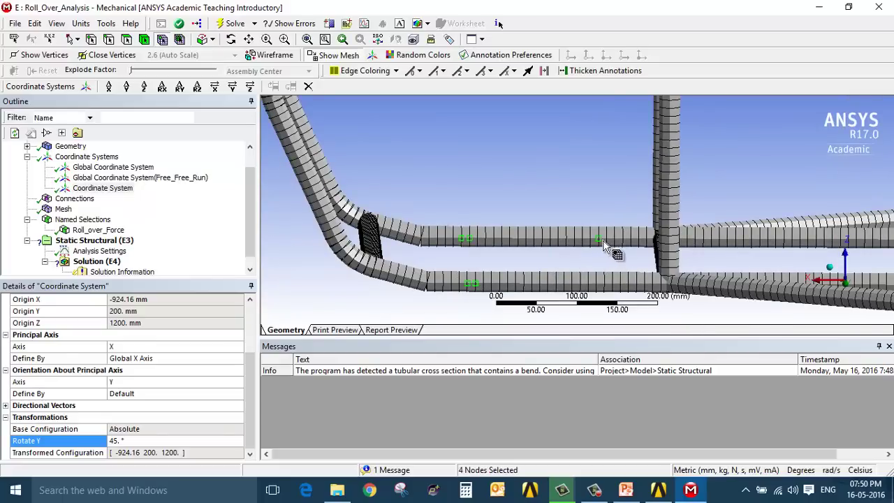
ctrl+click(608, 285)
Add node pairs near both ends of the two mid-height front side rails to the selection, leaving out stray nodes
scroll(531, 202, down, 6)
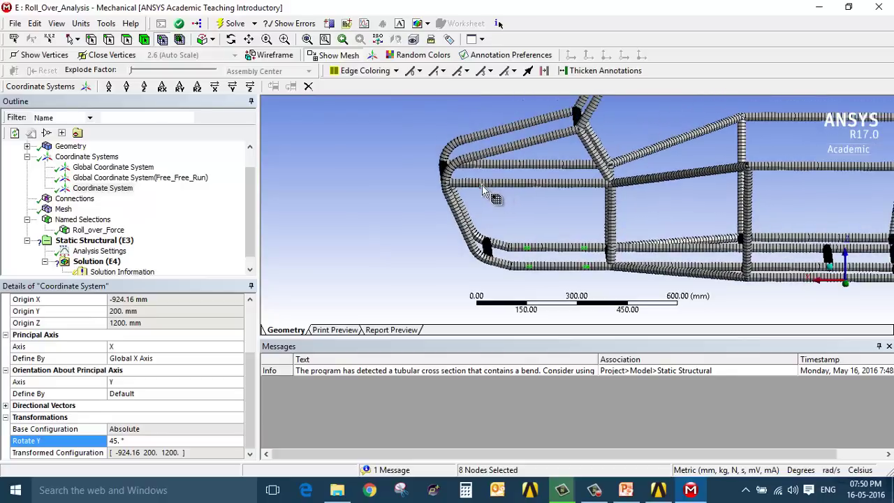
ctrl+click(488, 186)
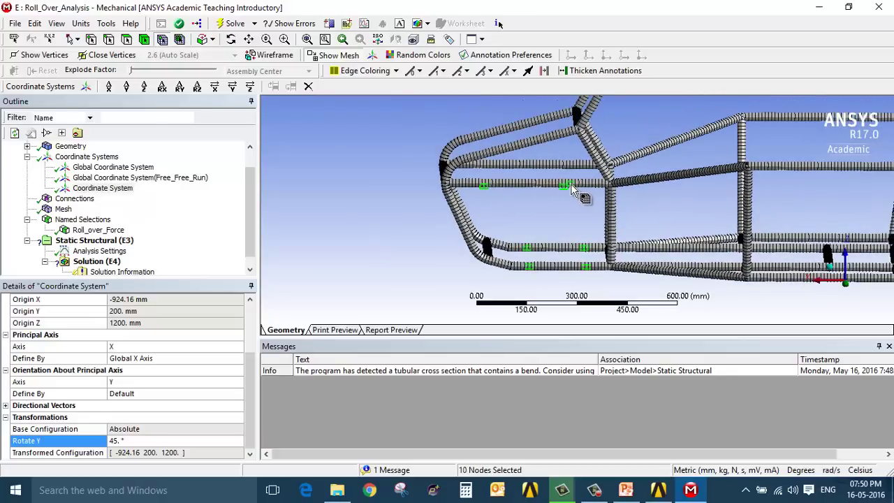
ctrl+click(567, 183)
scroll(568, 185, up, 5)
ctrl+middle_drag(547, 160, 537, 198)
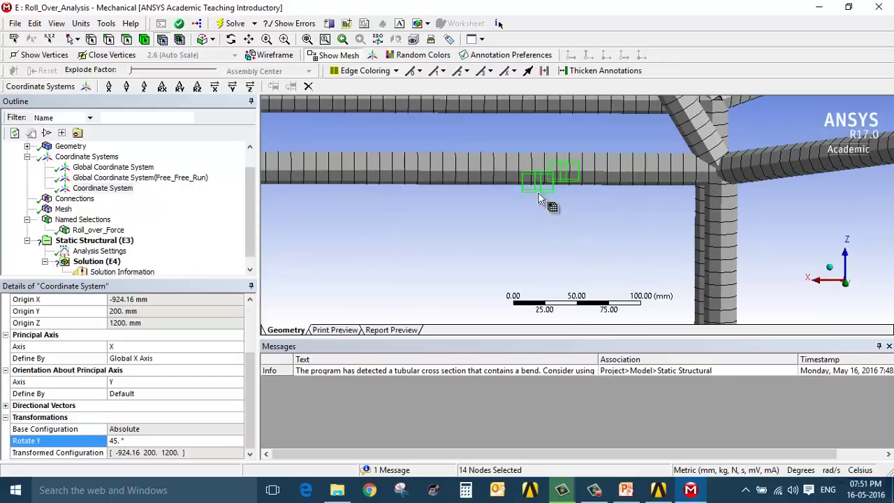
ctrl+click(563, 177)
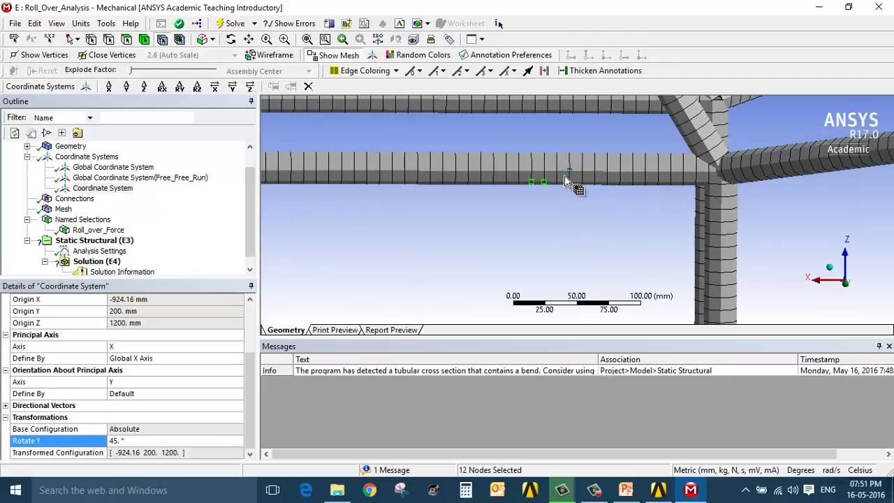
scroll(561, 218, down, 5)
ctrl+click(574, 154)
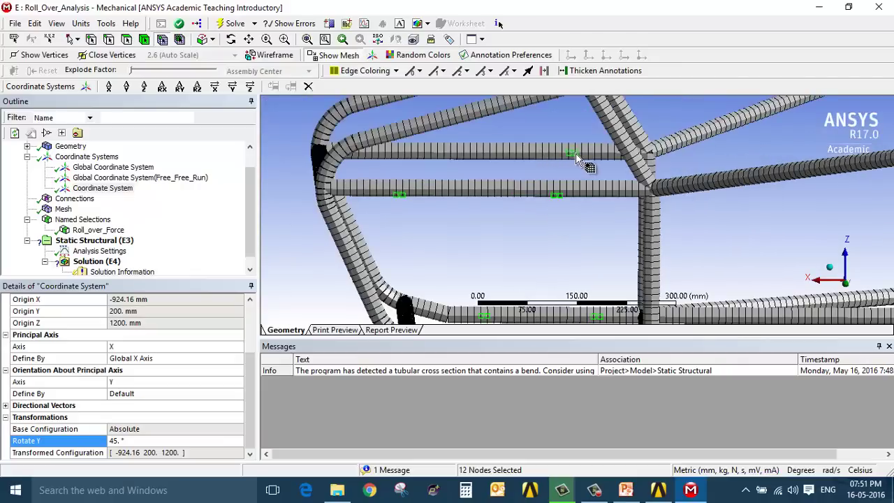
drag(377, 176, 369, 168)
ctrl+click(390, 159)
scroll(425, 189, down, 5)
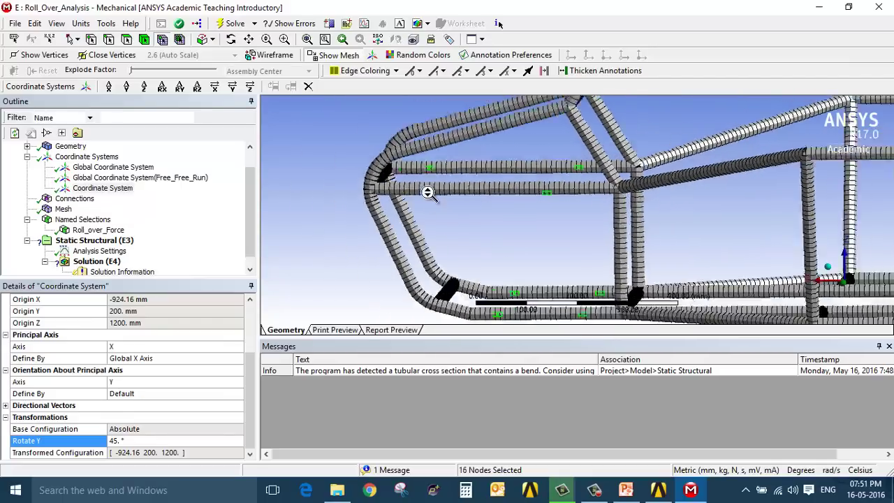
Add node pairs near both ends of the two rear floor rails beside the cross bracing to the selection
middle_drag(514, 203, 525, 236)
scroll(519, 223, up, 3)
scroll(519, 224, up, 1)
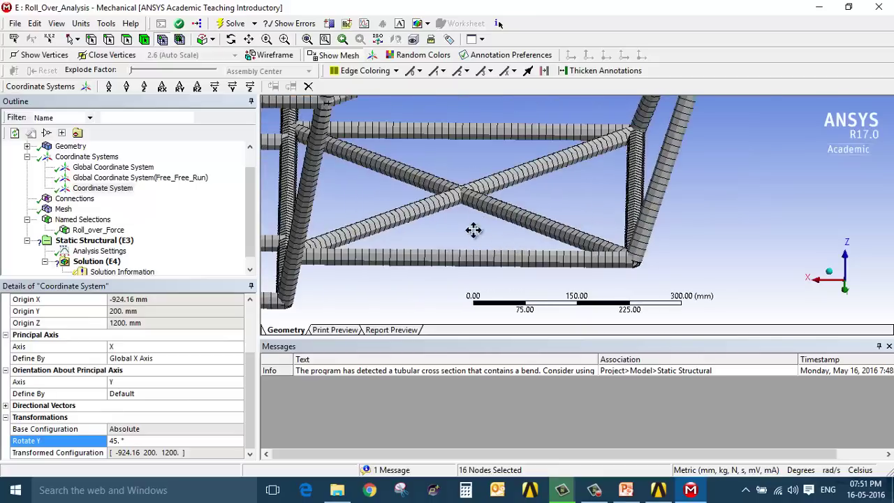
scroll(473, 229, up, 1)
ctrl+click(442, 241)
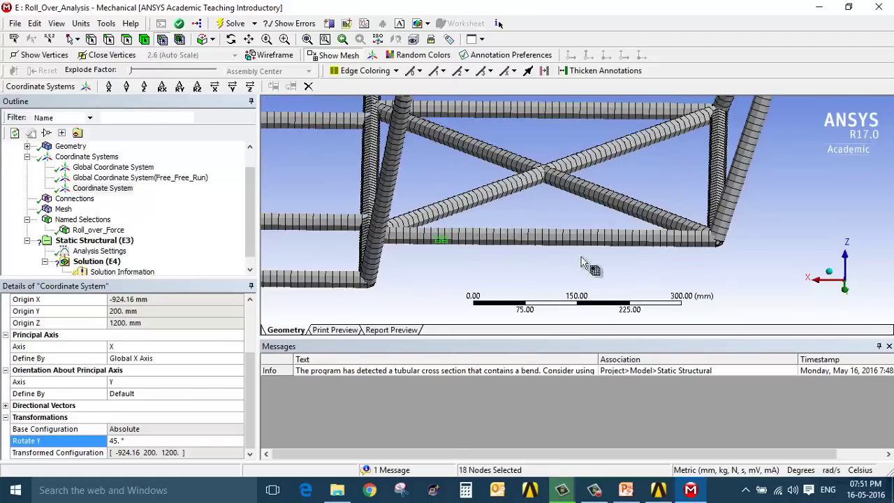
ctrl+click(647, 241)
ctrl+click(641, 116)
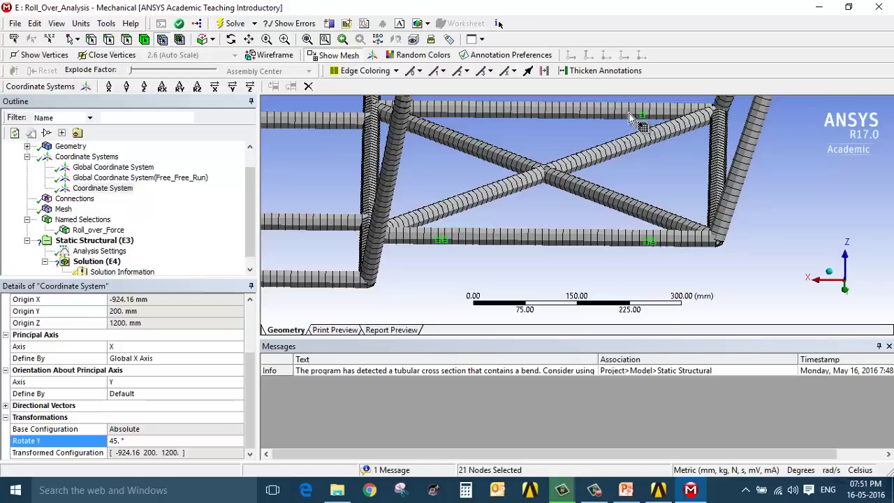
ctrl+click(639, 116)
ctrl+click(440, 115)
Add node pairs near both ends of the sloped rear side rail above the cross bracing to the current selection
scroll(496, 176, down, 4)
scroll(538, 147, up, 8)
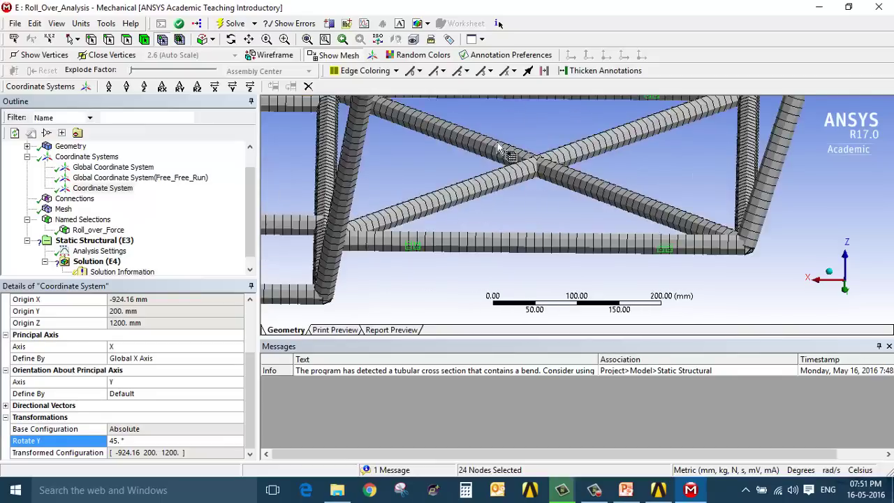
ctrl+middle_drag(494, 135, 484, 202)
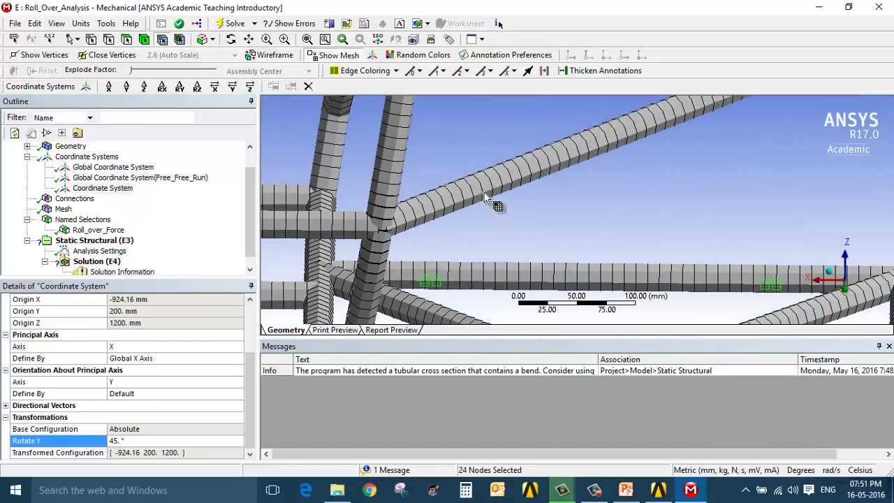
ctrl+click(497, 195)
scroll(528, 218, down, 3)
scroll(578, 176, up, 3)
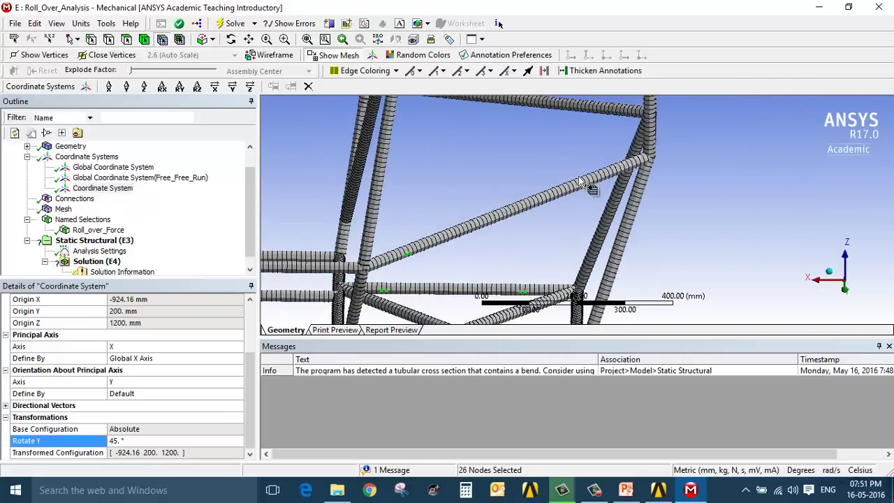
click(611, 167)
ctrl+middle_drag(611, 167, 591, 254)
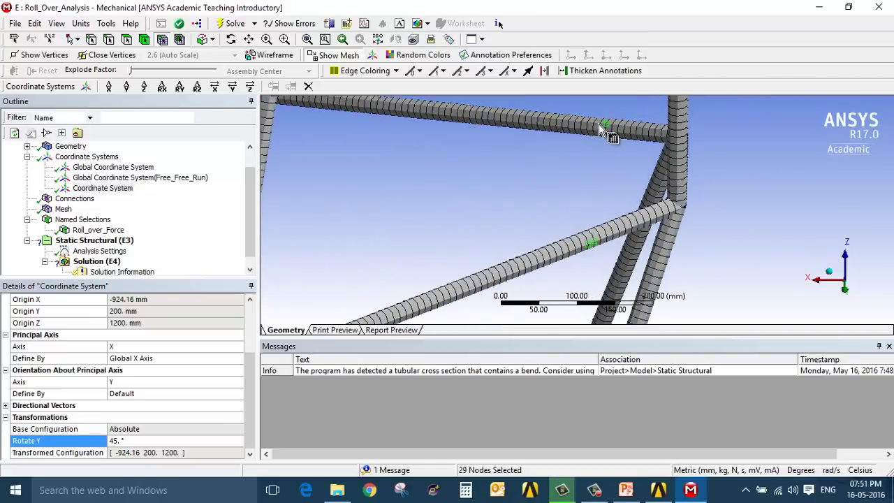
Add a node pair near each end of the rear side rail above the sloped one to the selection
ctrl+middle_drag(601, 129, 410, 151)
ctrl+click(444, 165)
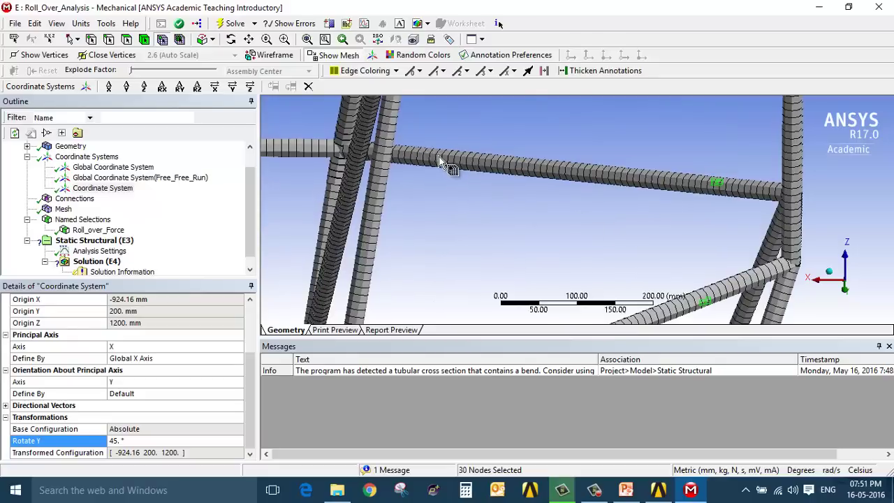
ctrl+click(452, 180)
key(F7)
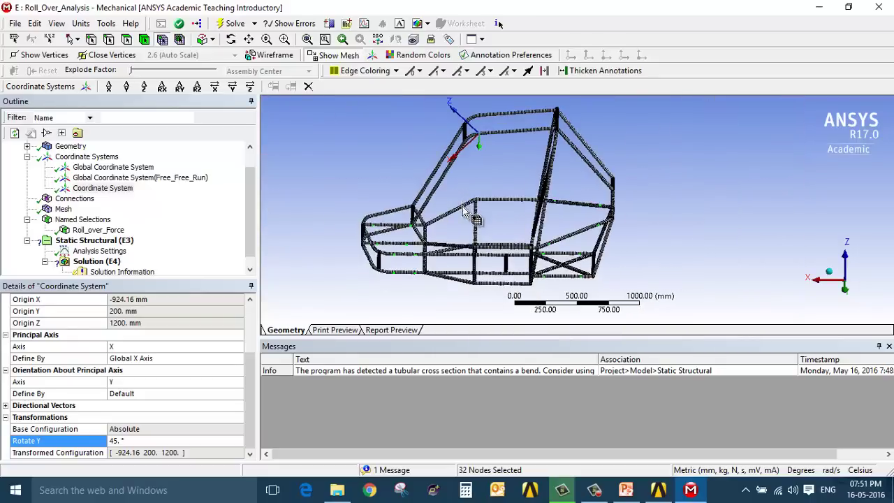
Create a coordinate system from the selected nodes and copy the model image to the clipboard
scroll(409, 249, up, 6)
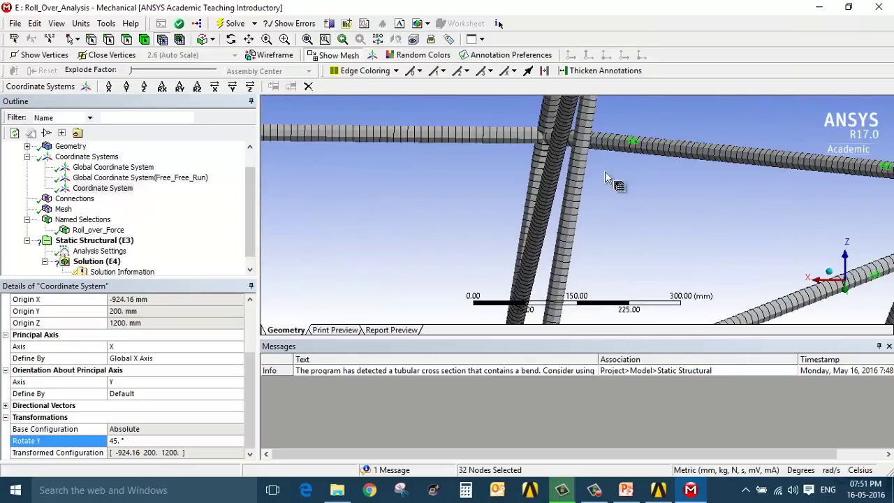
right_click(636, 145)
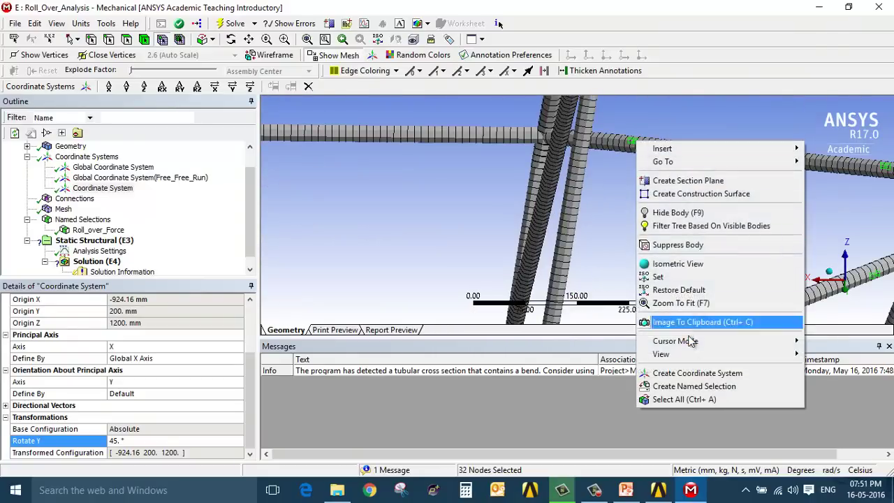
click(699, 374)
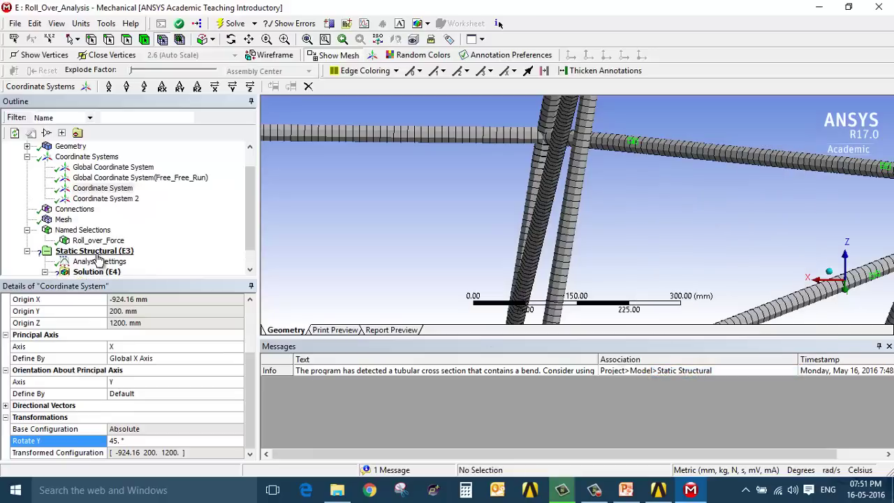
right_click(638, 143)
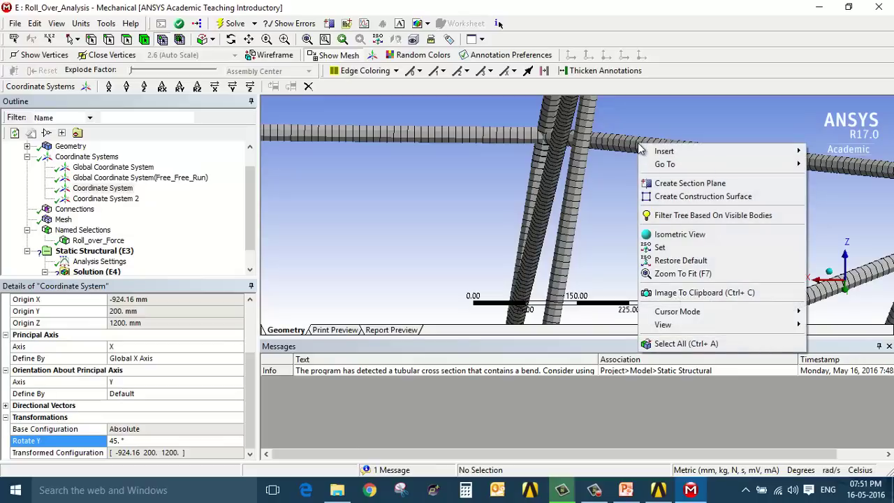
click(730, 293)
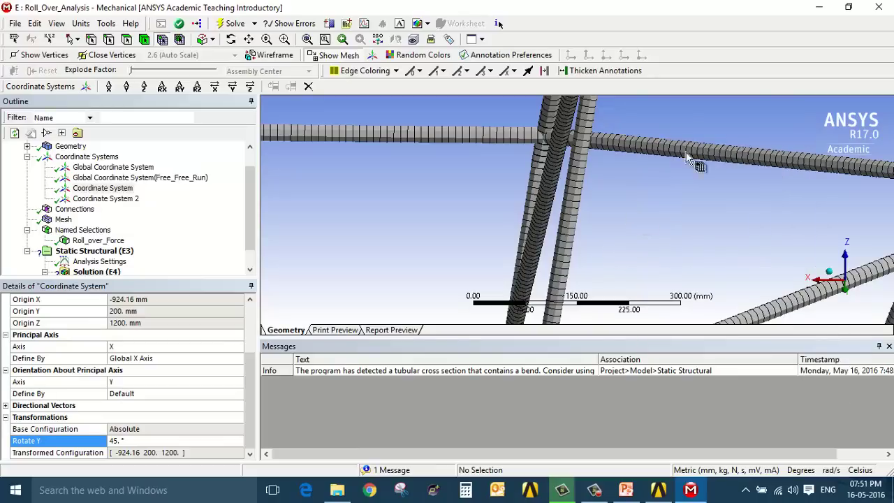
Delete Coordinate System 2 and confirm its removal
scroll(648, 274, down, 2)
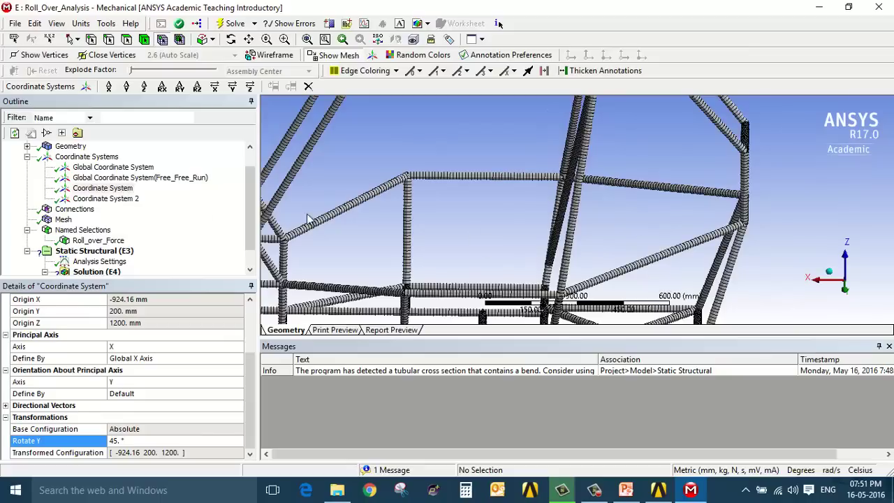
right_click(108, 200)
click(163, 318)
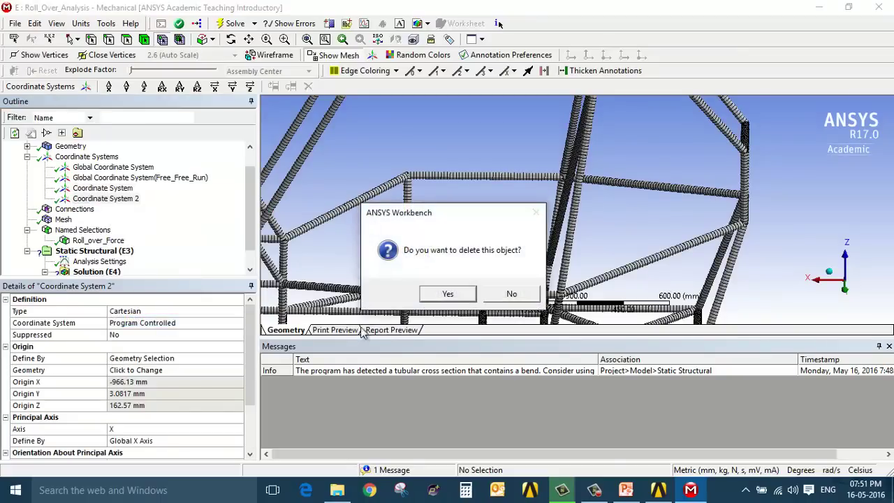
click(447, 294)
Start a new selection with a node pair near each end of the upper rear side rail
scroll(633, 185, up, 5)
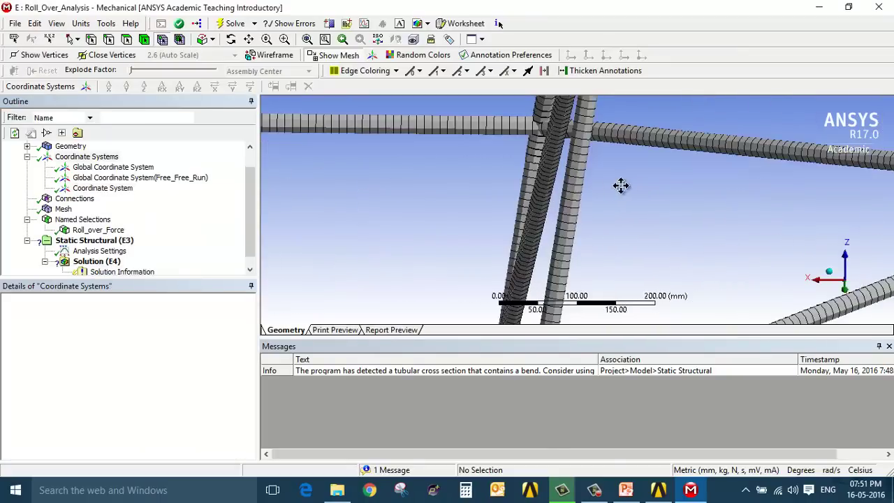
click(505, 166)
ctrl+click(511, 164)
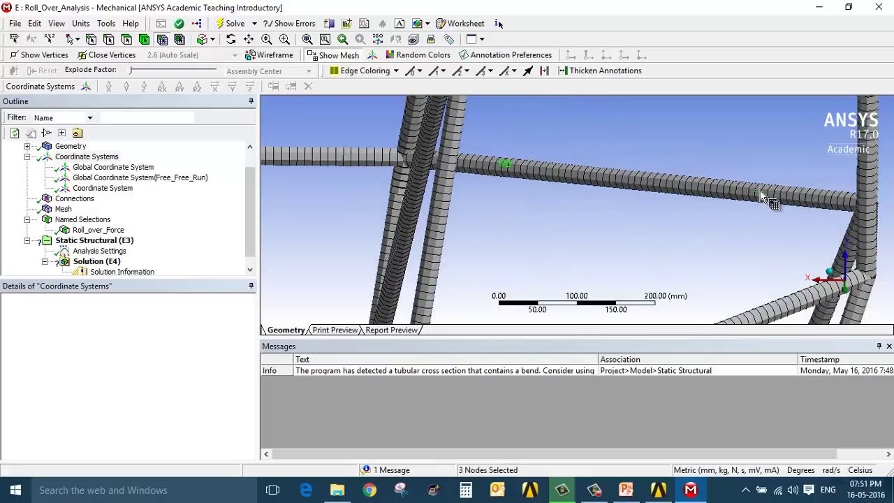
ctrl+click(756, 188)
ctrl+click(767, 189)
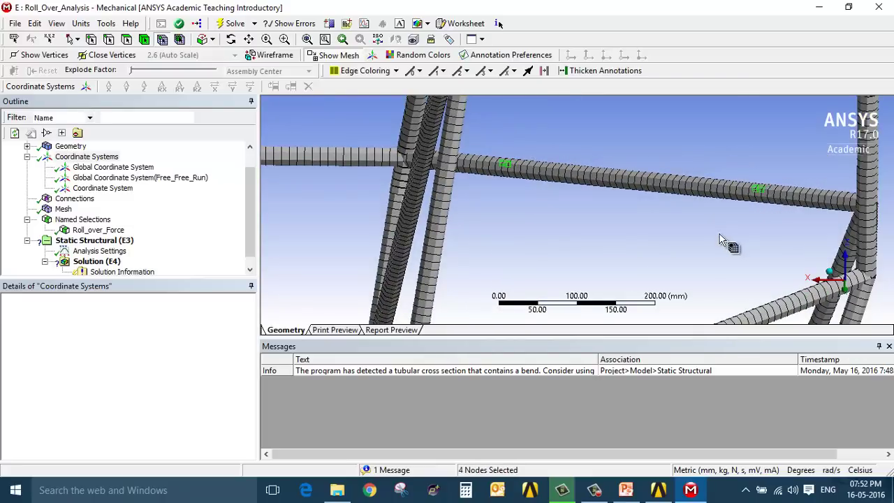
Add node pairs near both ends of the sloped rear side rail above the cross bracing to the new selection
scroll(727, 243, down, 3)
scroll(668, 278, down, 3)
scroll(553, 286, up, 3)
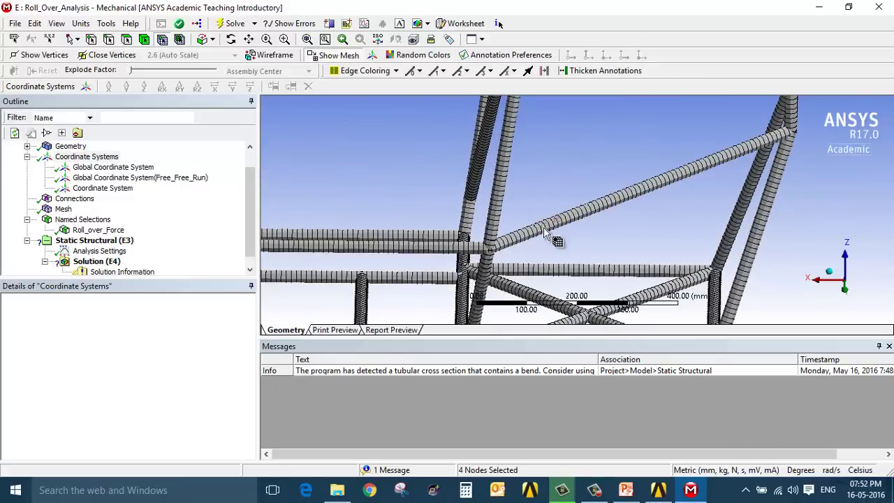
ctrl+click(546, 228)
ctrl+middle_drag(734, 161, 539, 257)
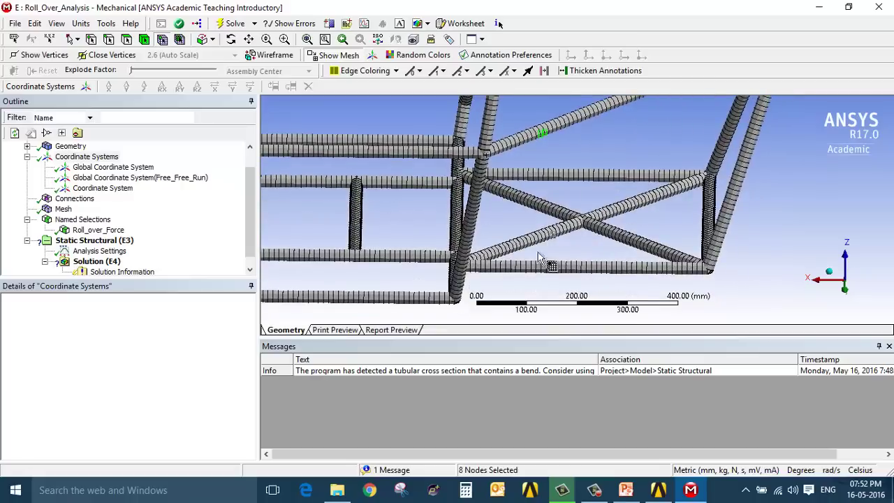
Add node pairs near both ends of the two rear floor rails beside the cross bracing to the new selection
ctrl+click(512, 268)
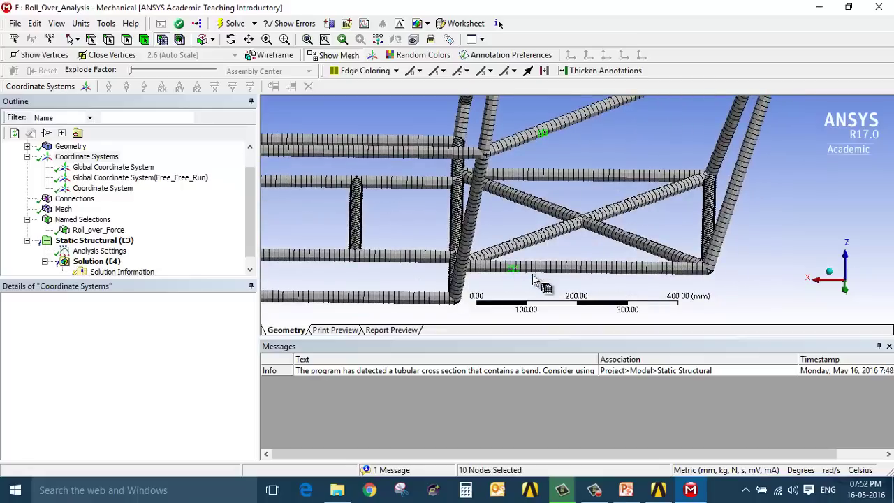
ctrl+click(654, 271)
ctrl+click(647, 174)
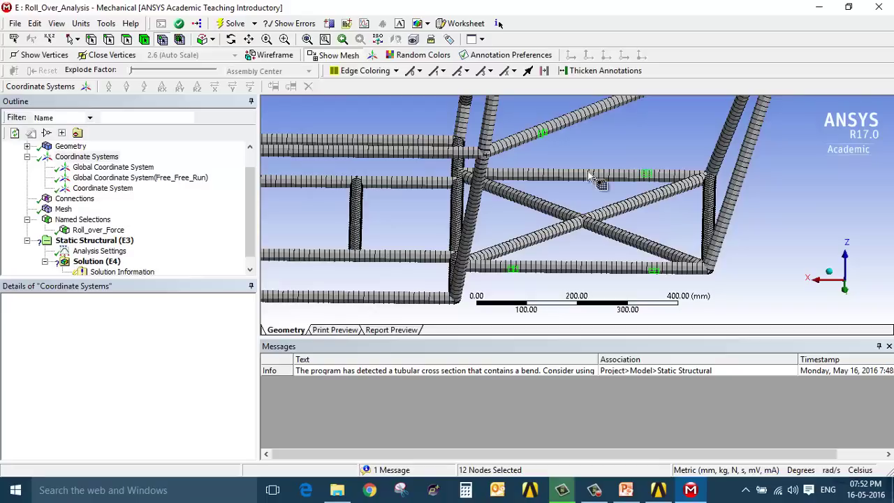
ctrl+click(514, 176)
Add node pairs near the front and rear ends of both lower front floor rails to the selection
scroll(538, 227, down, 3)
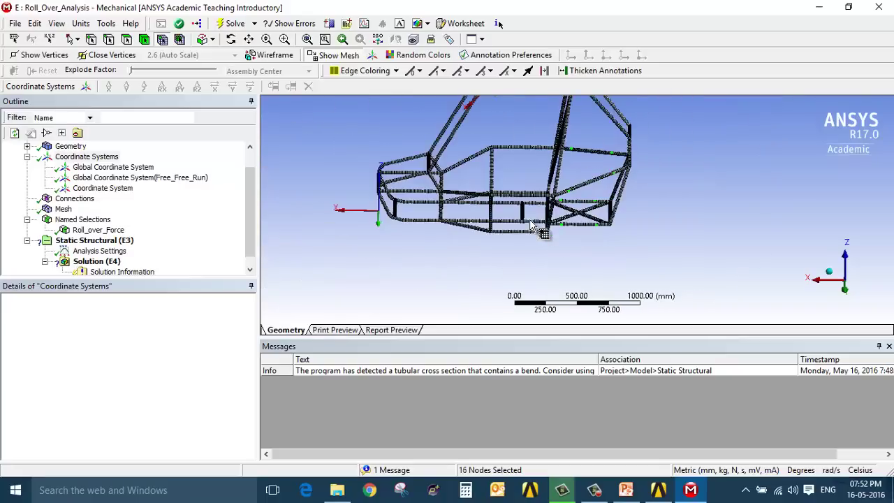
scroll(489, 217, up, 2)
scroll(416, 218, up, 4)
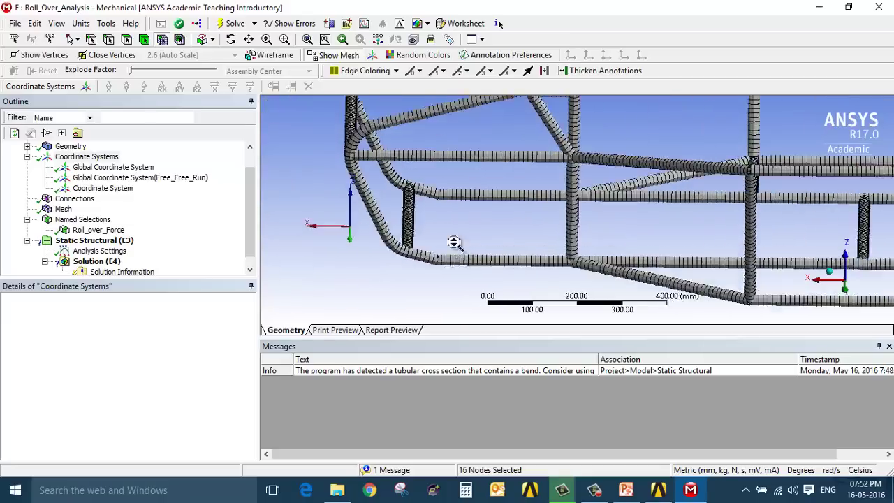
ctrl+click(437, 271)
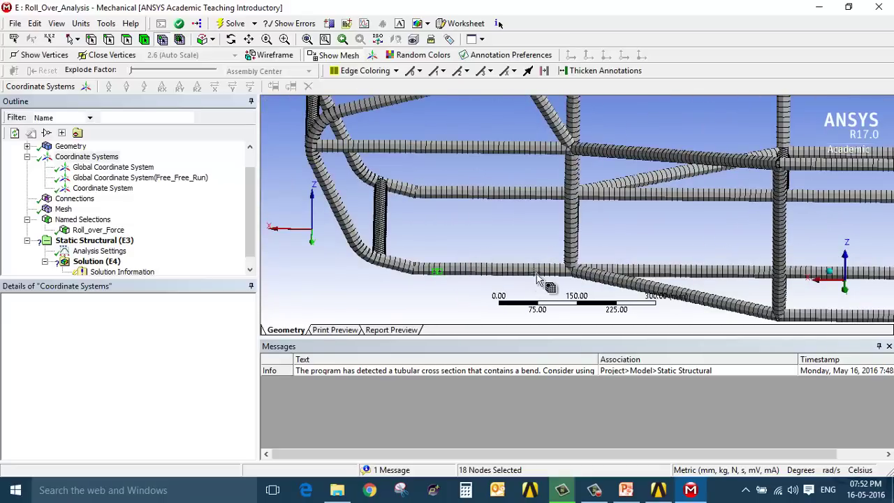
ctrl+click(537, 272)
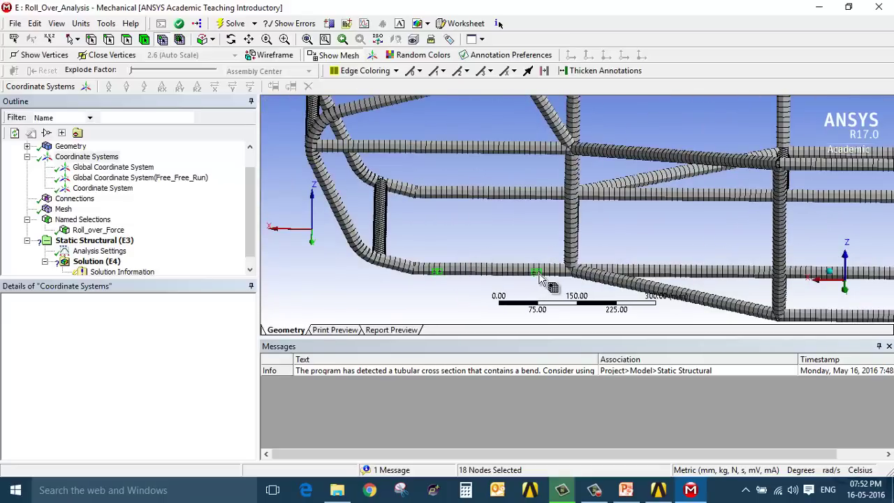
ctrl+click(526, 196)
Add node pairs near both ends of the two mid-height front side rails to the new selection
ctrl+click(381, 148)
ctrl+click(517, 152)
middle_drag(471, 178, 425, 175)
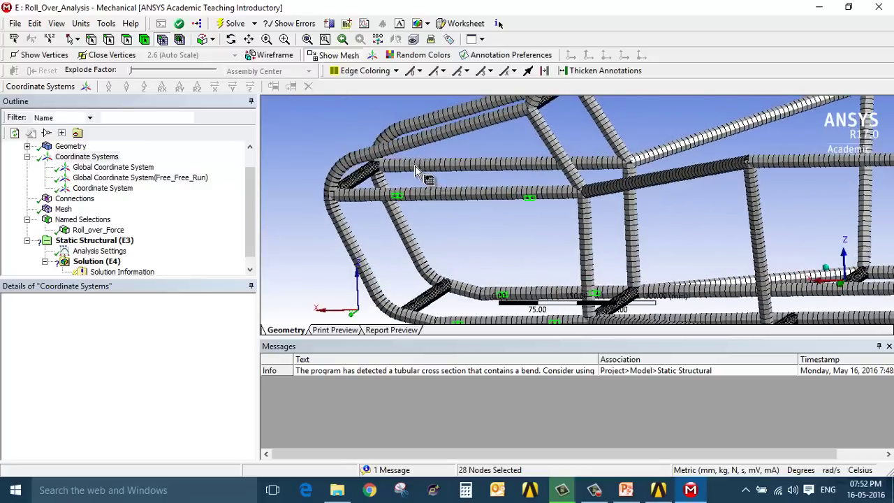
middle_drag(543, 180, 569, 171)
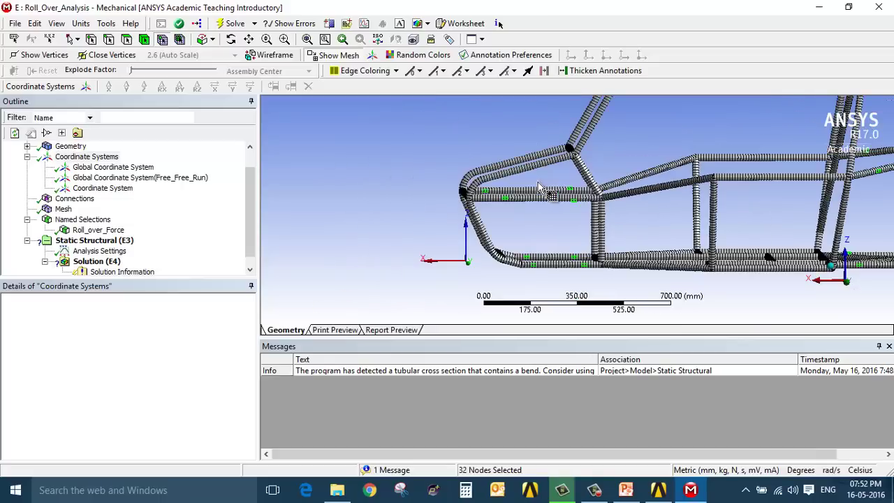
Create a named selection called Suspension_Mounting from the selected nodes
scroll(540, 187, down, 2)
scroll(552, 186, up, 6)
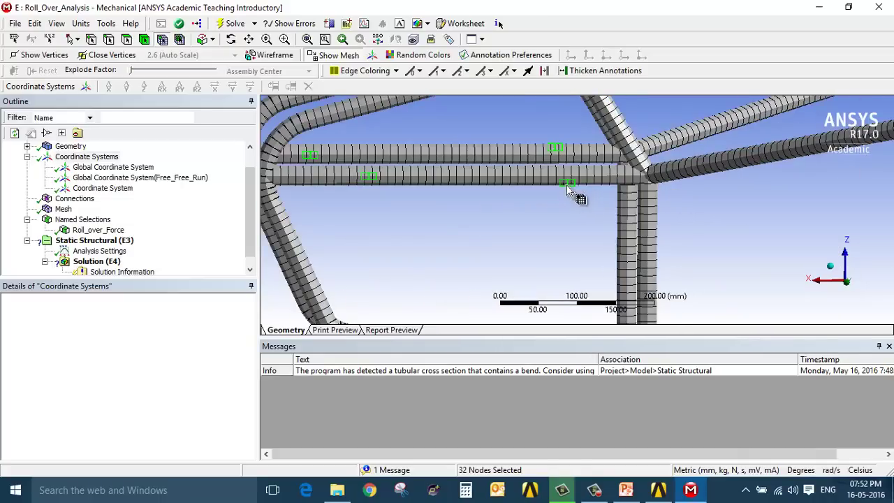
right_click(568, 182)
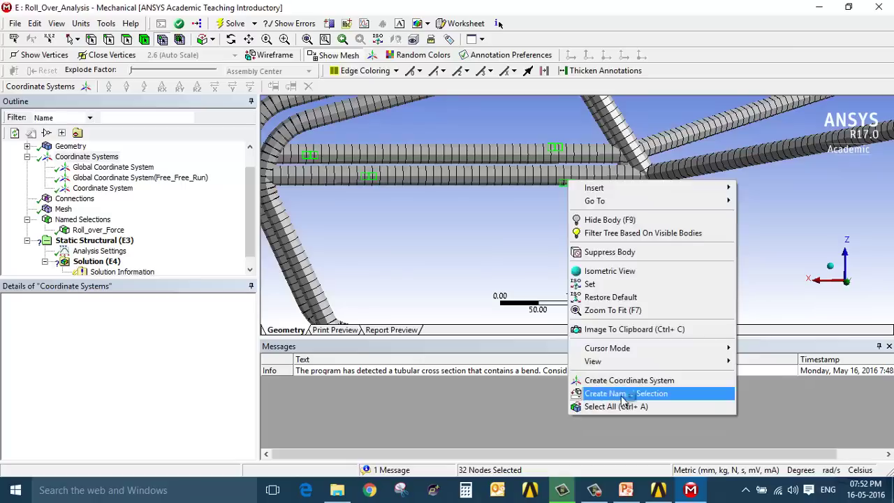
click(624, 394)
text(Suspension)
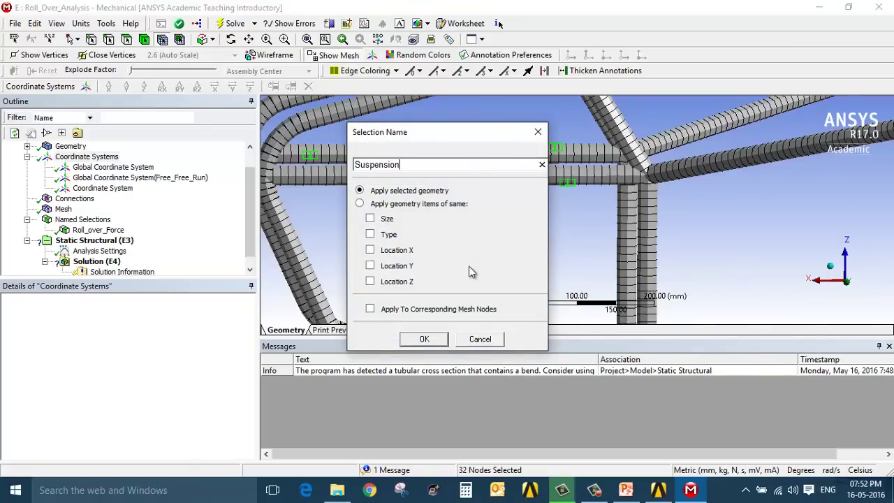
text(_Mounting)
key(Return)
Insert a Nodal Force load into the Static Structural analysis
scroll(160, 221, down, 1)
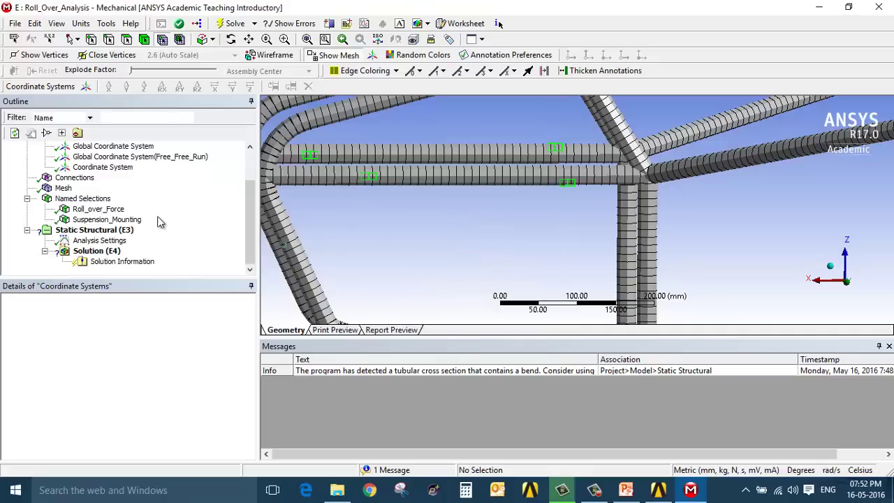
click(102, 230)
click(297, 86)
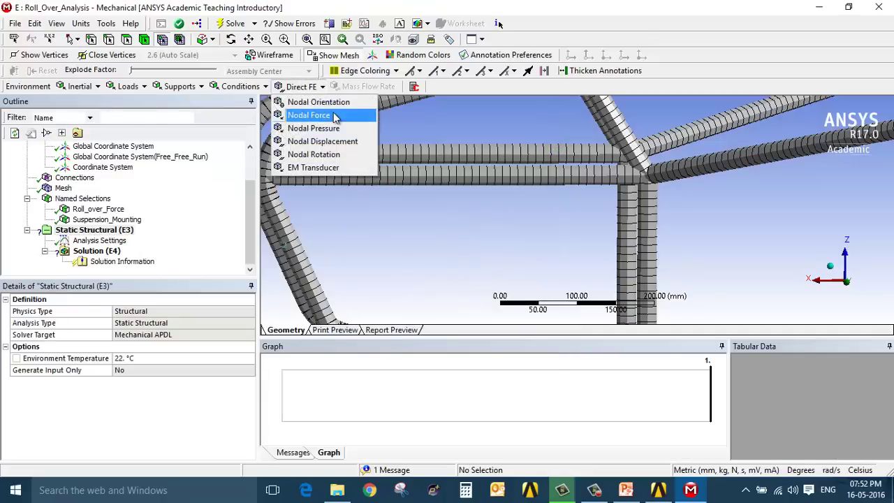
click(309, 116)
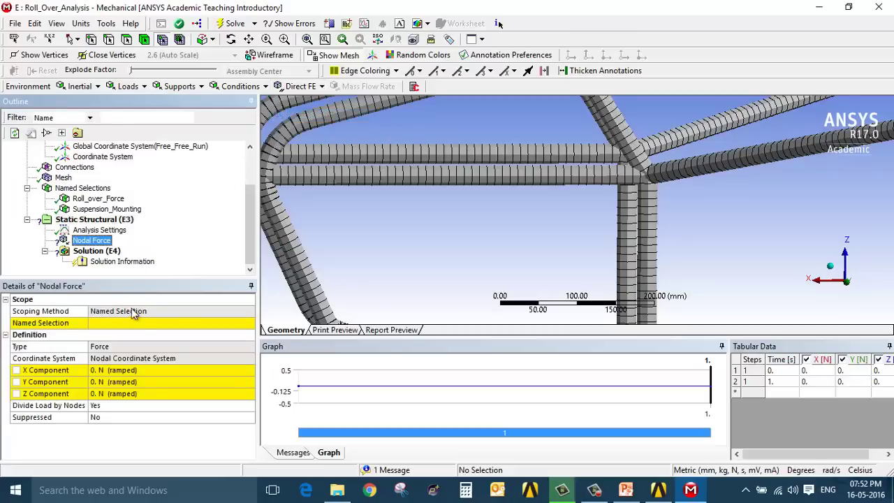
Scope the nodal force to the Roll_over_Force named selection and open its coordinate system setting
click(170, 325)
click(248, 325)
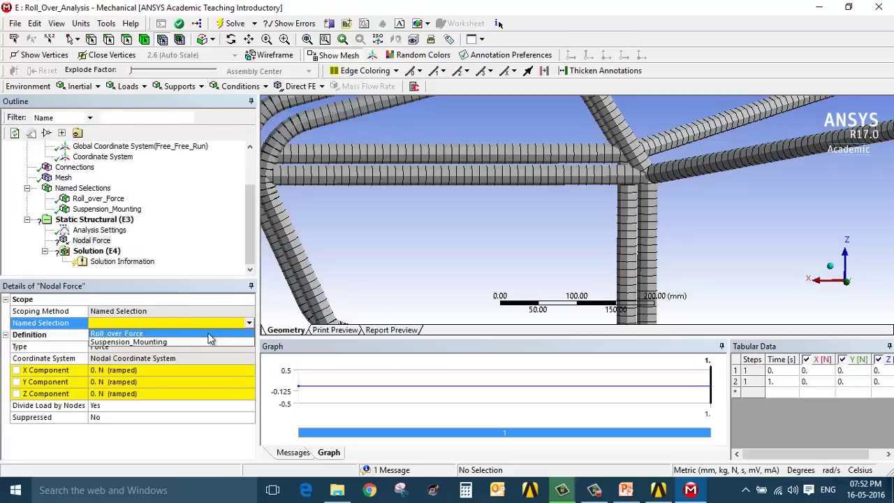
click(133, 333)
click(180, 358)
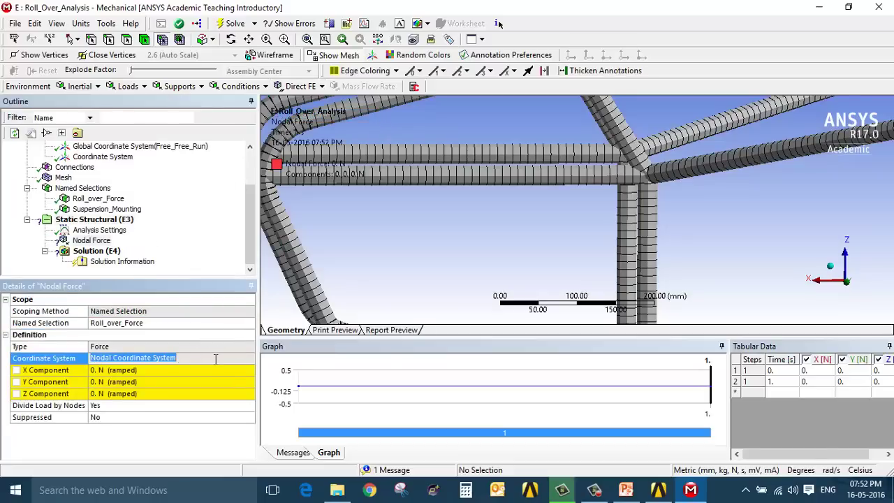
click(242, 360)
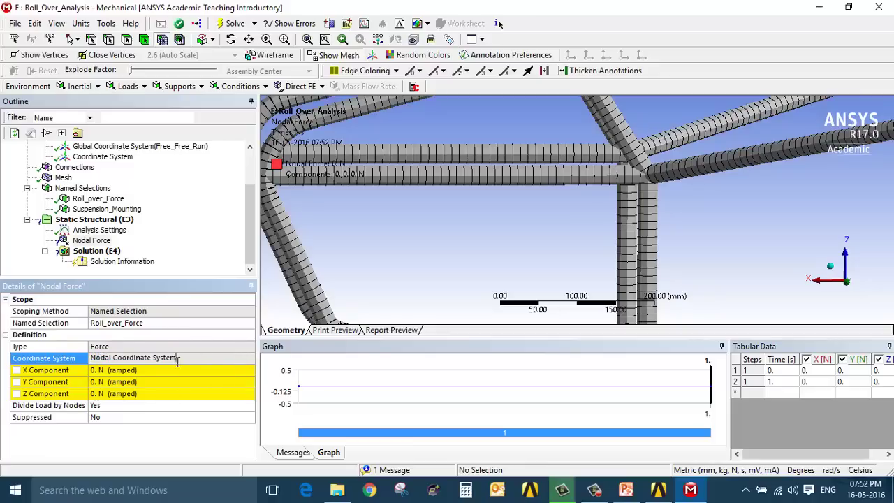
Delete the Nodal Force load from the Static Structural analysis
right_click(102, 241)
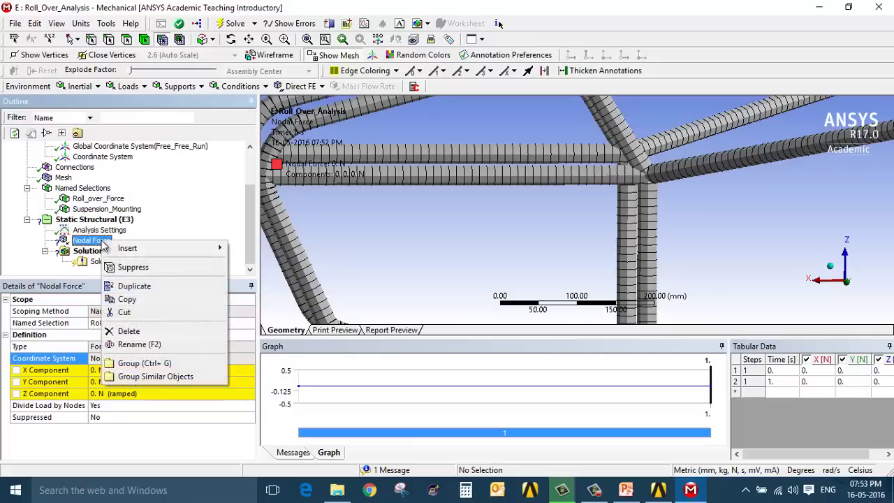
click(148, 333)
click(429, 299)
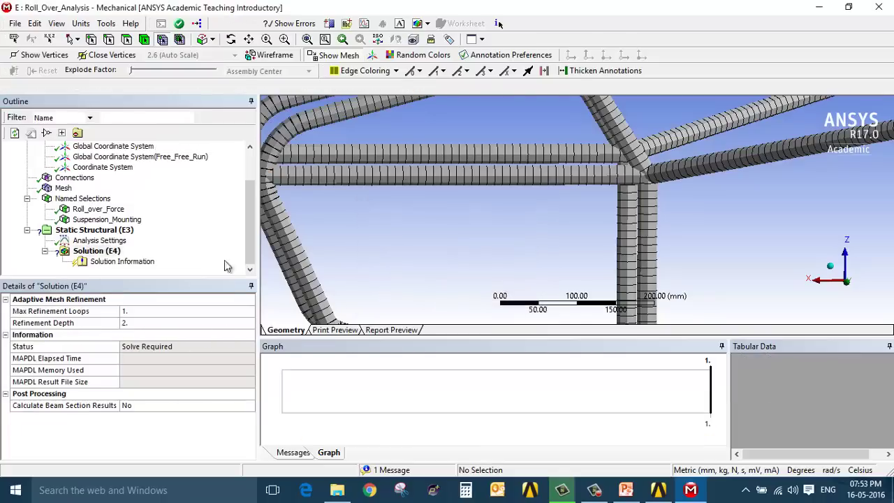
Insert a Nodal Orientation scoped to the Roll_over_Force named selection and assign it the custom Coordinate System
click(305, 87)
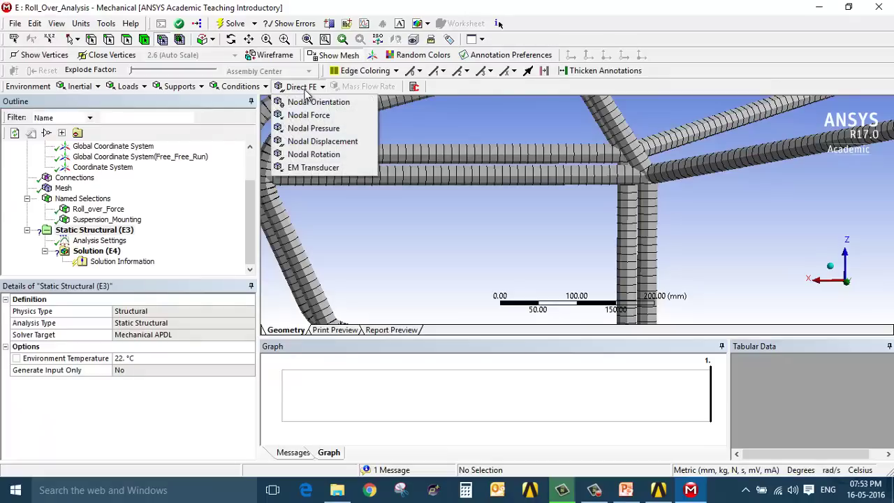
click(320, 103)
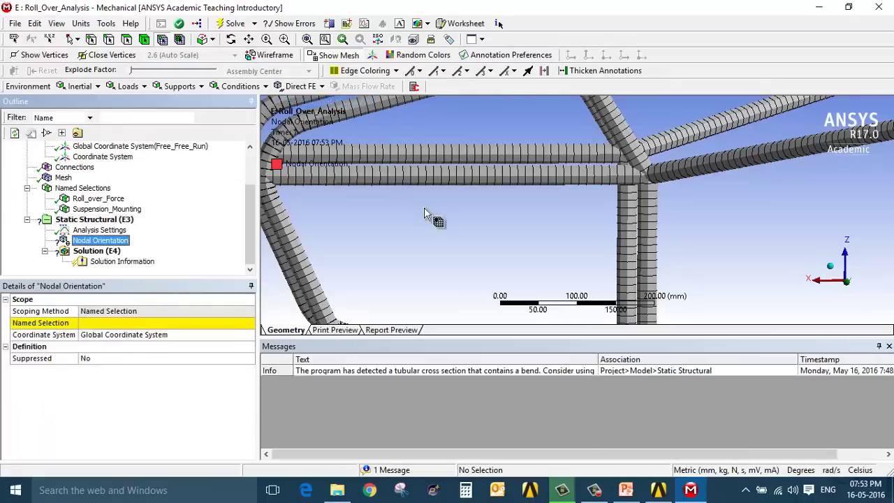
click(137, 324)
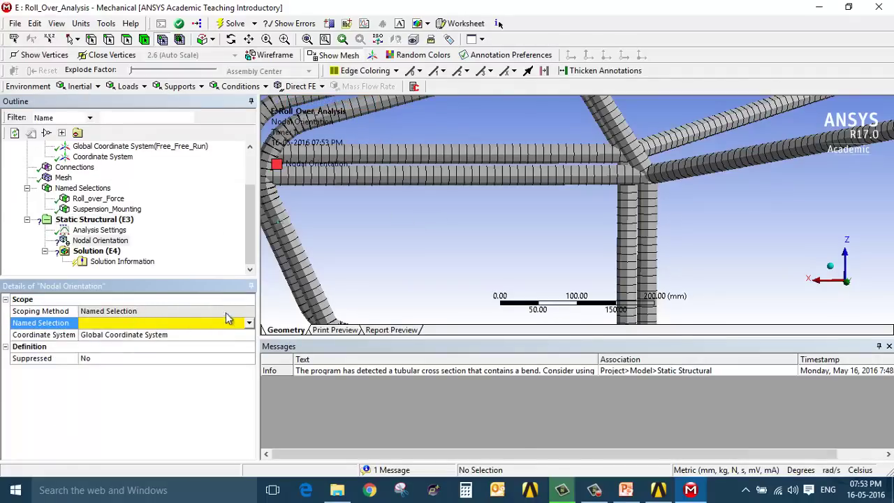
click(249, 325)
click(160, 334)
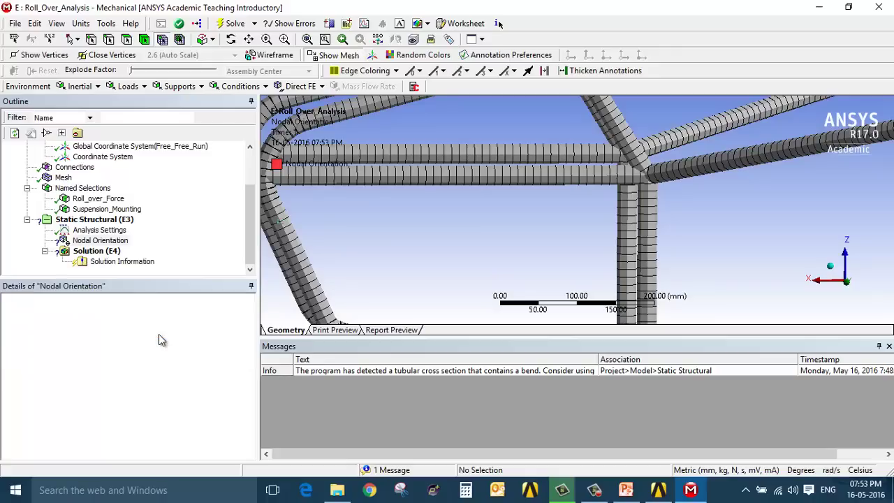
click(161, 336)
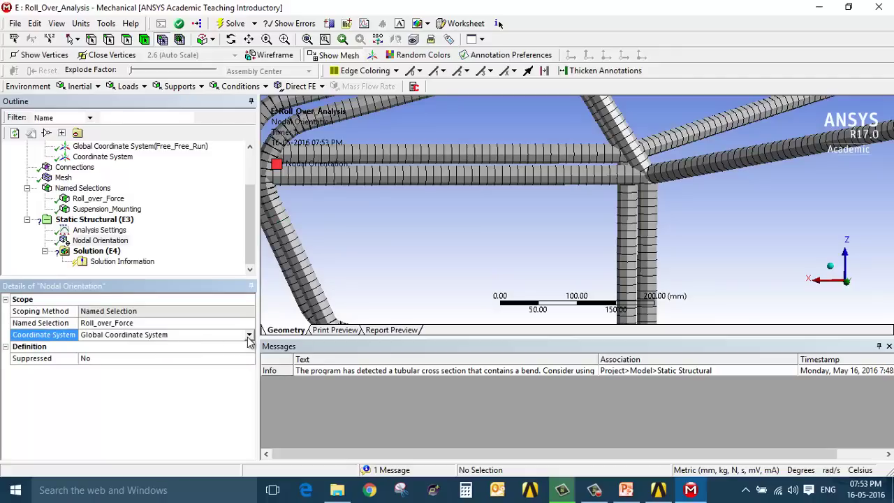
click(248, 336)
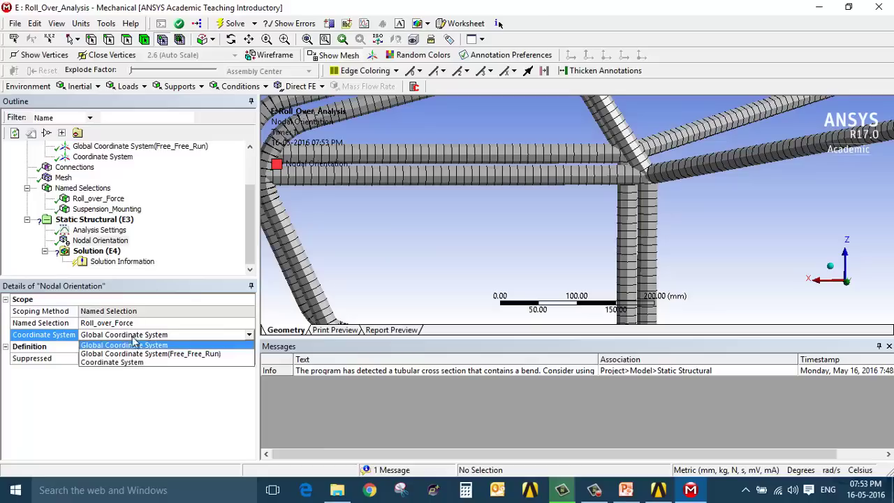
click(122, 362)
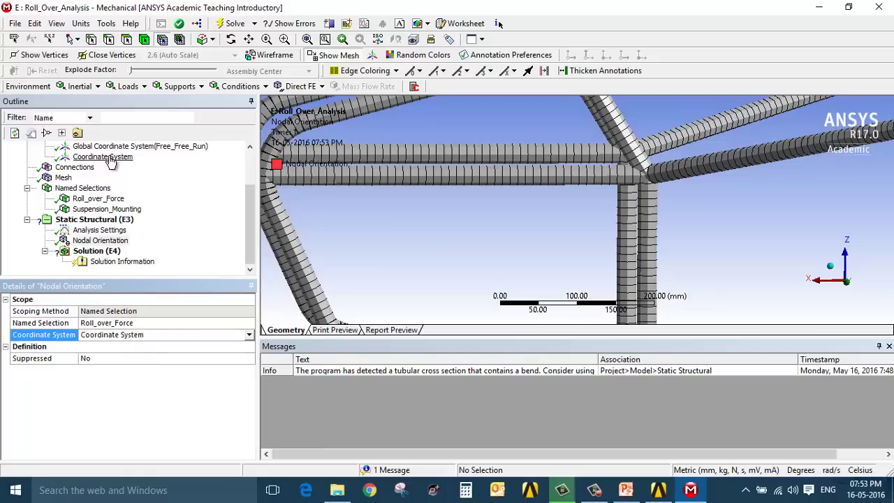
Insert a Nodal Force load into Static Structural and scope it to the Roll_over_Force named selection
click(110, 220)
click(299, 86)
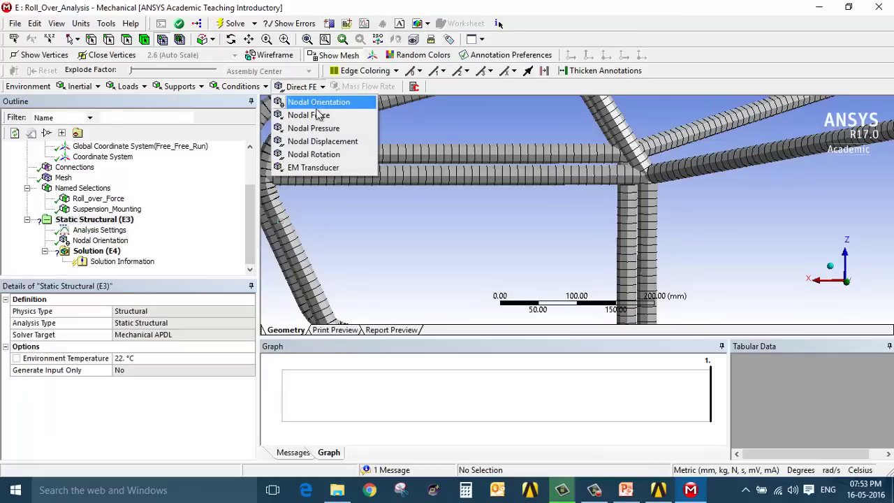
click(318, 115)
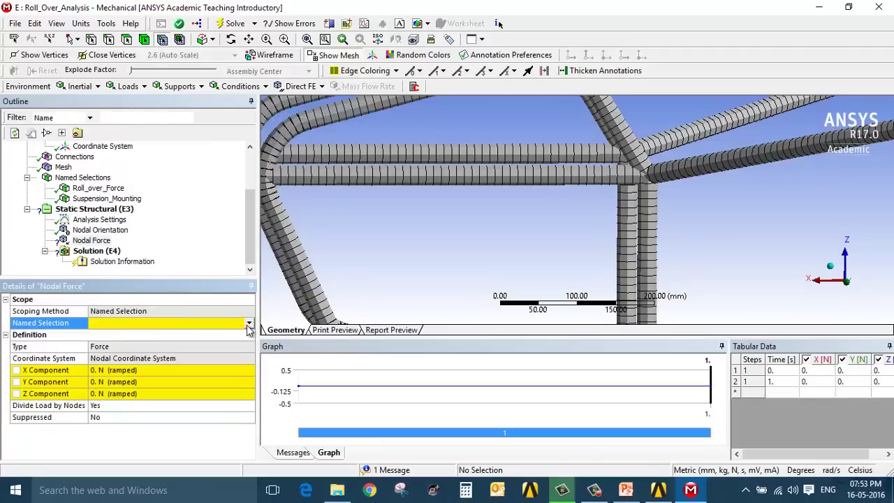
click(248, 324)
click(204, 334)
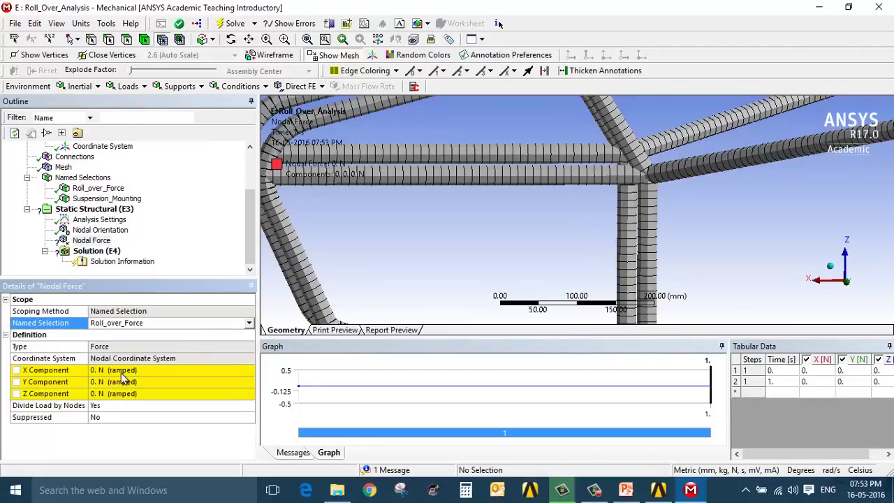
Set the nodal force's Z component to -10000 N
click(31, 395)
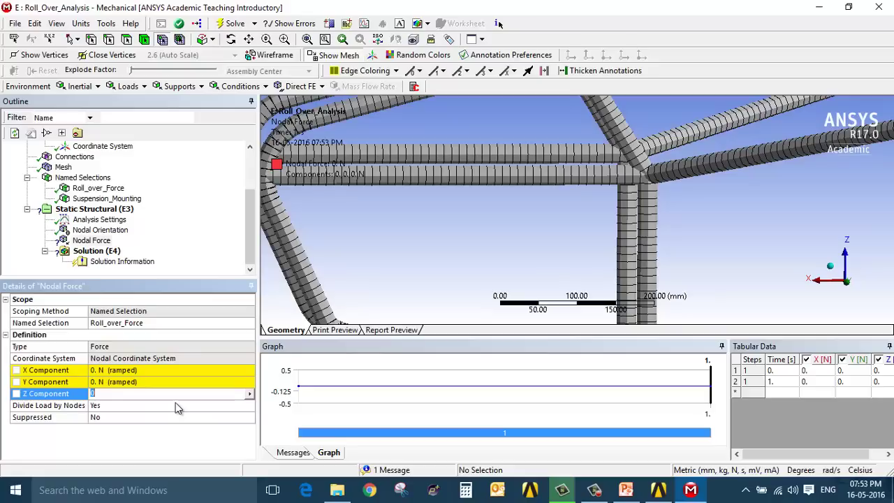
key(BackSpace)
text(-10000)
key(Return)
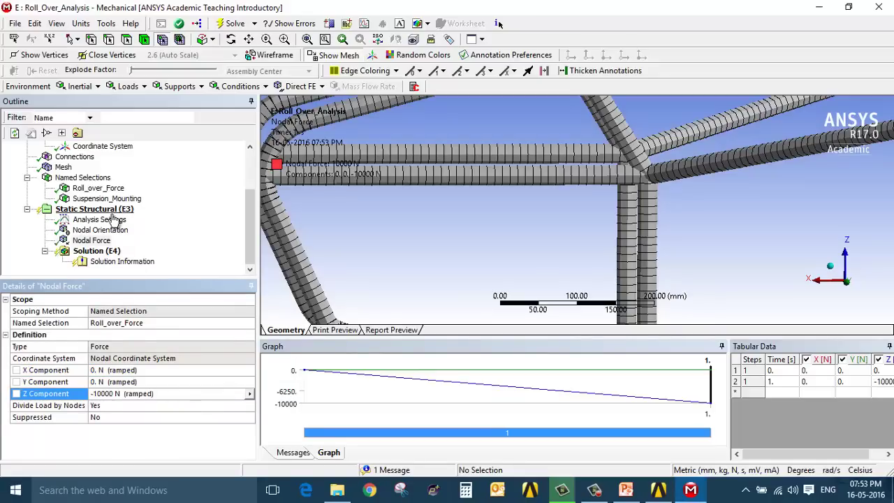
Insert a Nodal Displacement into Static Structural and scope it to the Suspension_Mounting named selection
scroll(403, 200, down, 5)
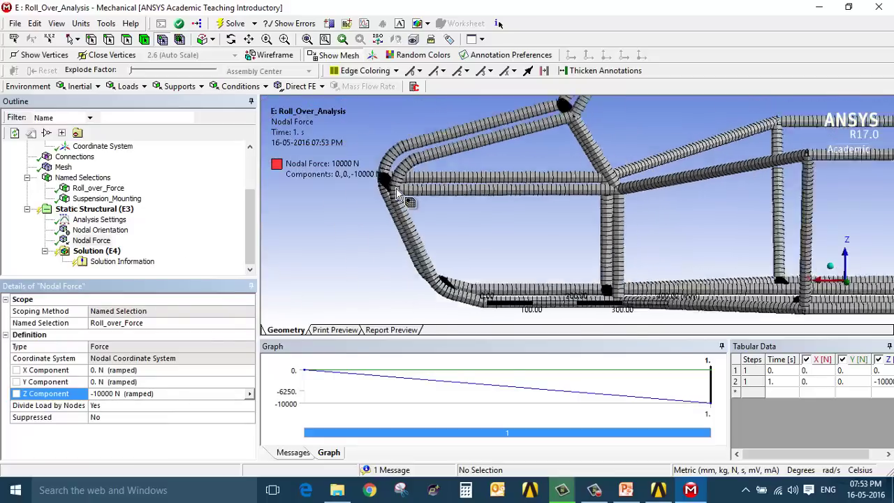
scroll(517, 178, down, 4)
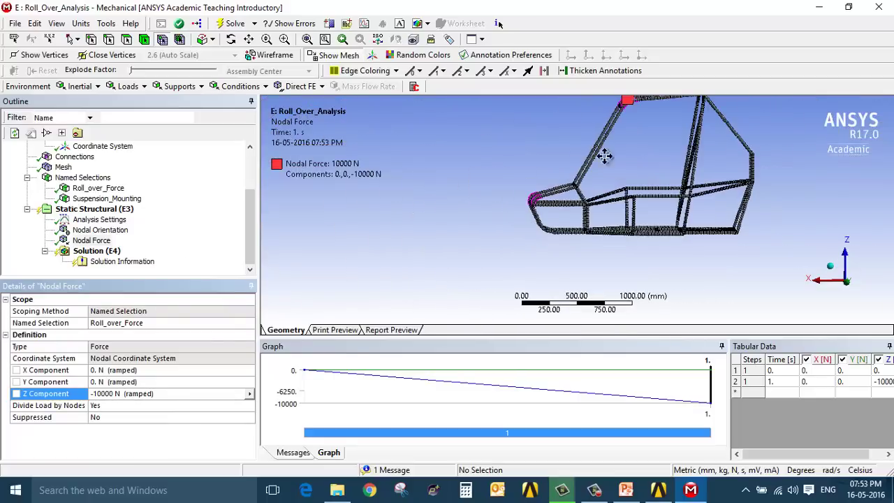
click(98, 209)
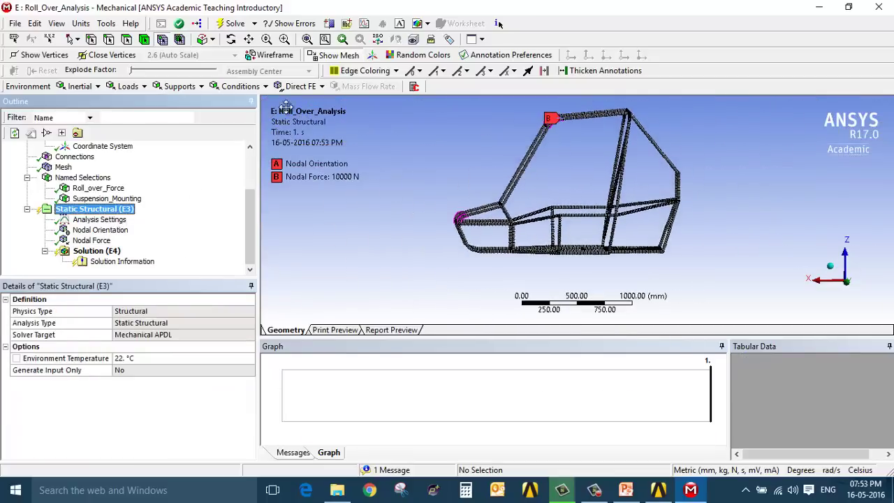
click(301, 86)
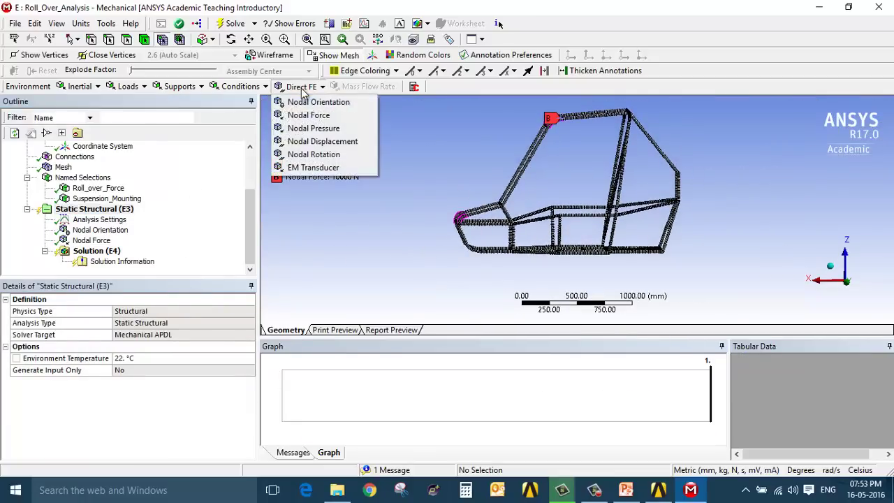
click(317, 142)
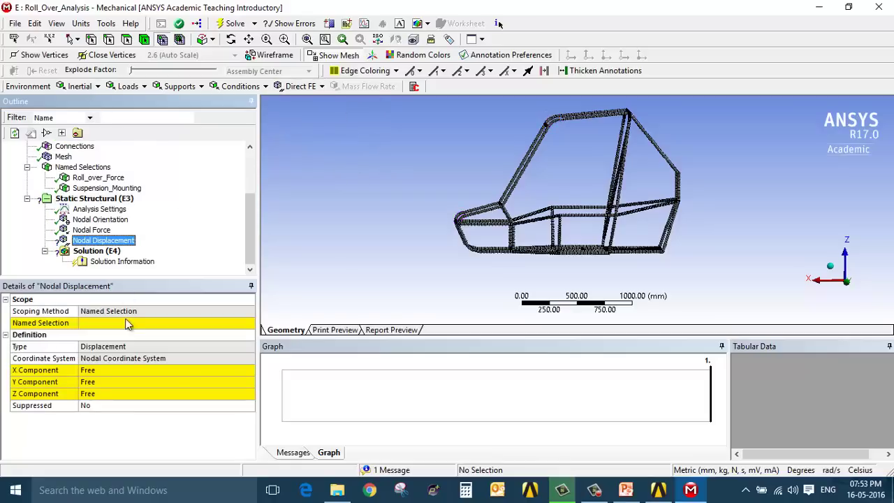
click(128, 323)
click(249, 323)
click(198, 340)
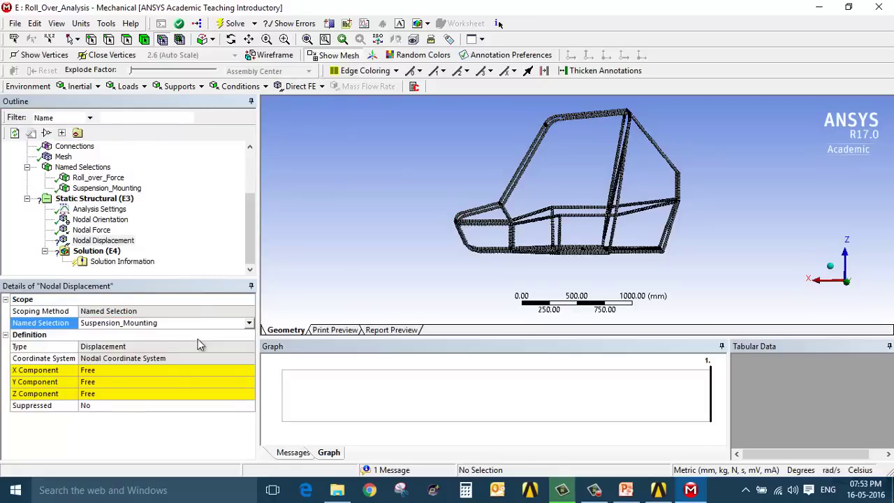
Set the nodal displacement's X, Y and Z components to 0 mm
click(162, 371)
text(0)
key(Return)
text(0)
key(Return)
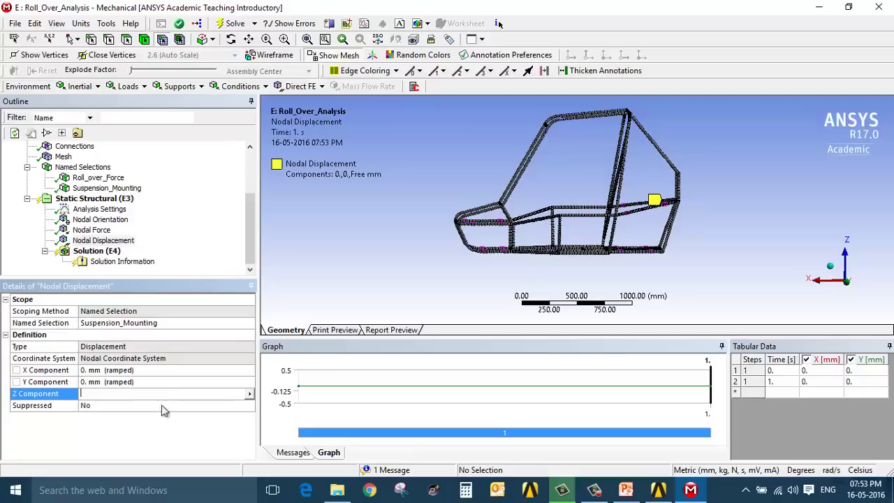
text(0)
key(Return)
Insert a Nodal Rotation into Static Structural and scope it to the Suspension_Mounting named selection
click(95, 198)
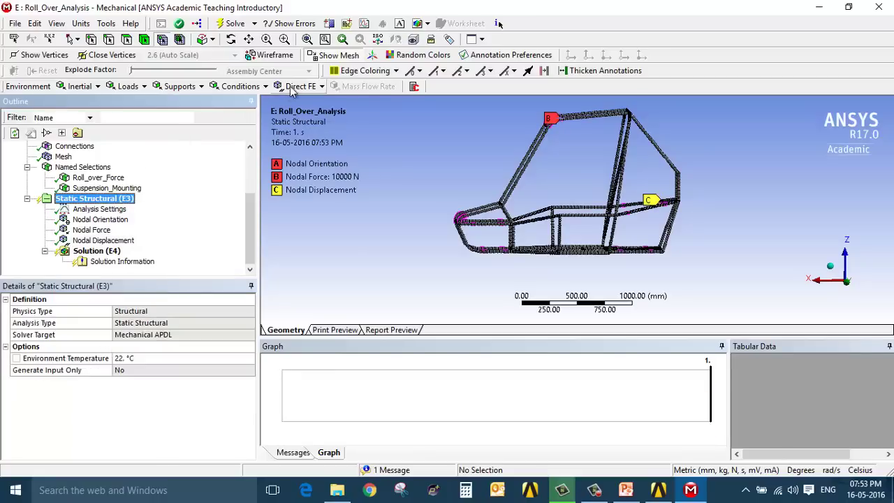
click(299, 86)
click(318, 162)
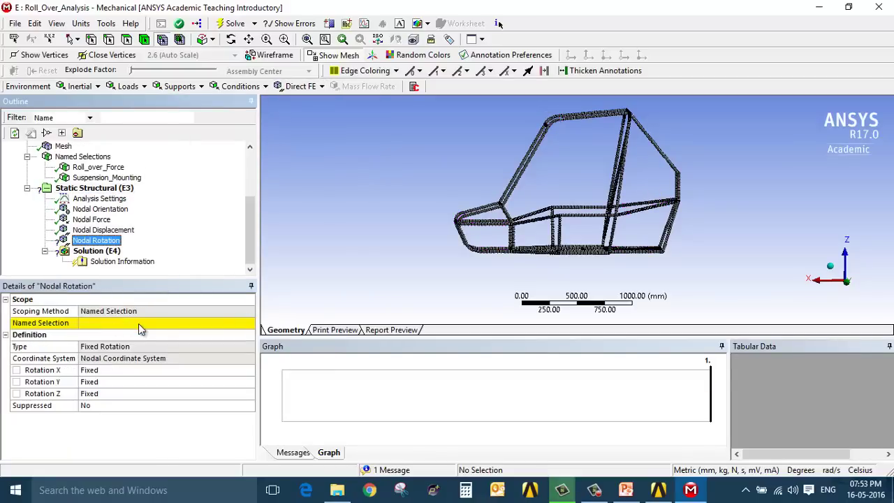
click(139, 325)
click(250, 323)
click(126, 342)
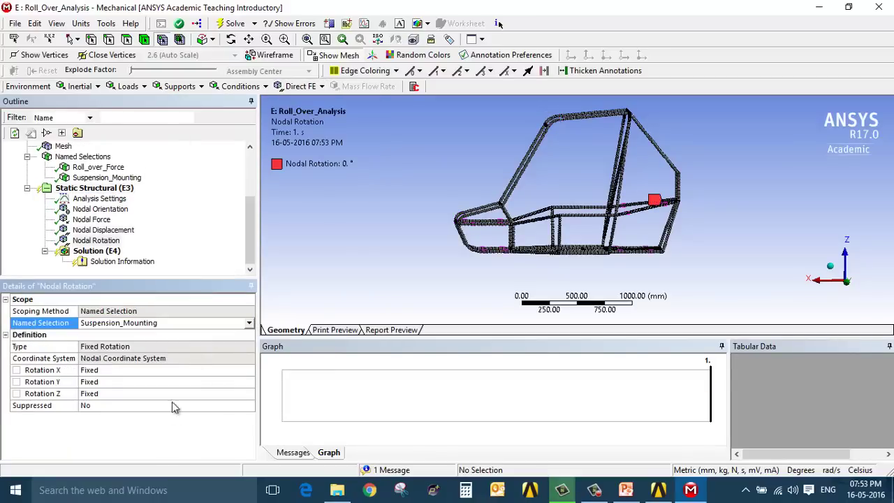
Add a Total Deformation result and a Beam Tool to the solution
click(110, 252)
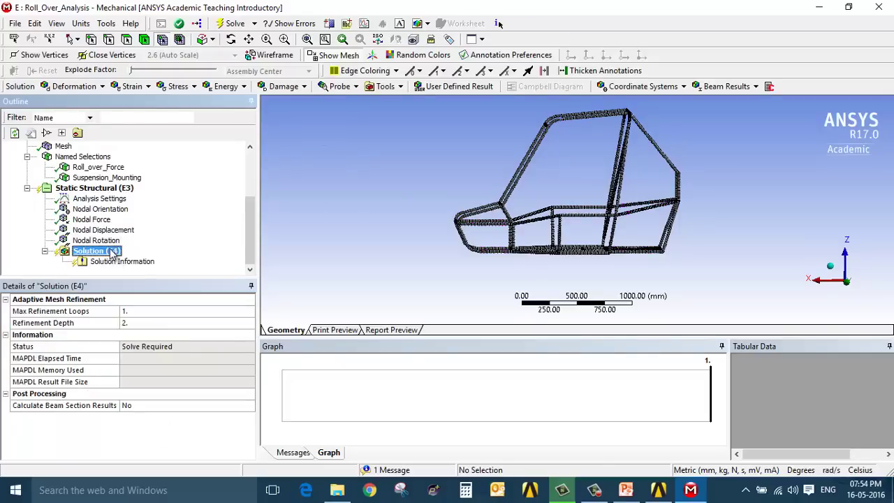
right_click(109, 253)
mouse_move(209, 258)
mouse_move(316, 258)
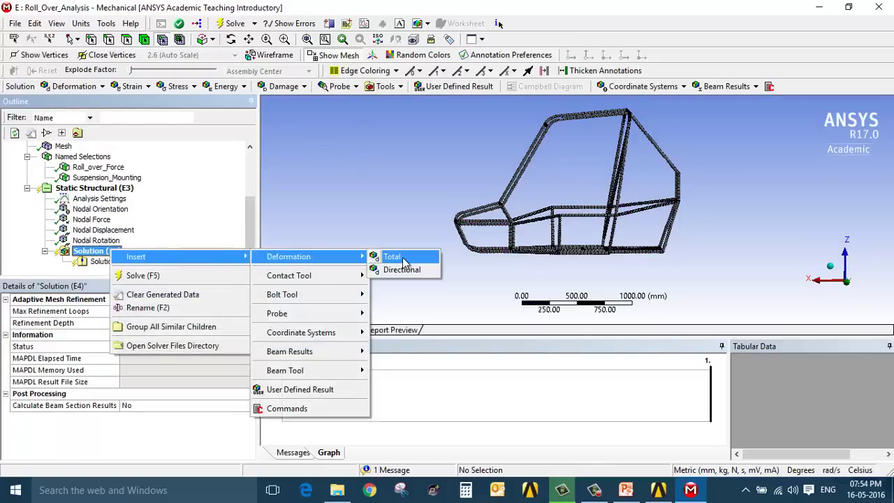
click(389, 256)
right_click(98, 241)
mouse_move(143, 249)
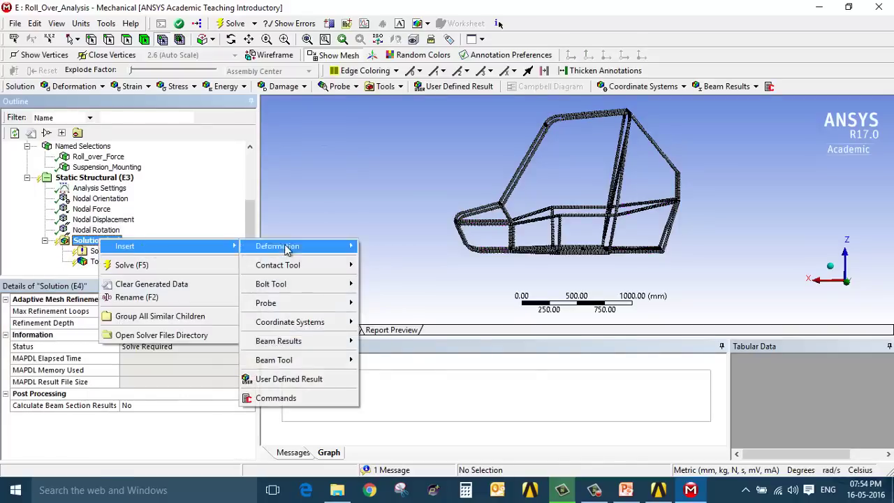
mouse_move(356, 362)
click(398, 360)
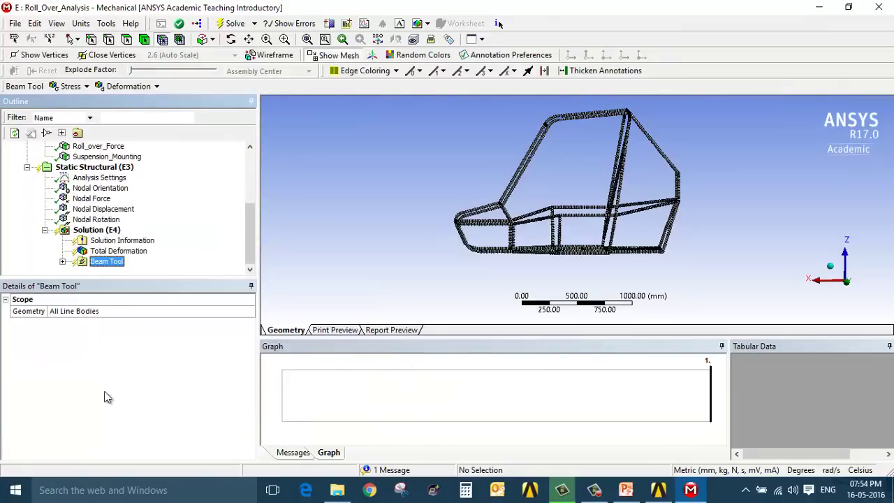
Solve the roll-over static structural analysis
click(98, 230)
right_click(108, 231)
click(134, 258)
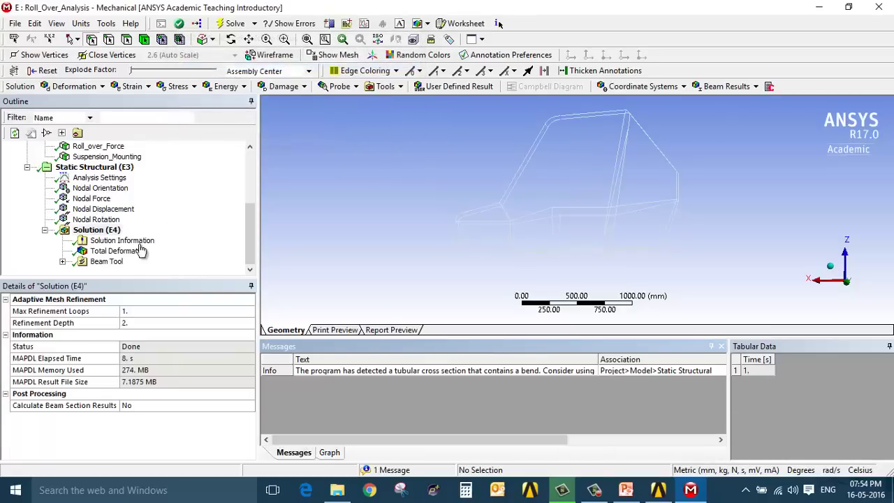
Display the Total Deformation result with the undeformed wireframe overlaid and animate the frame's deformation
click(140, 250)
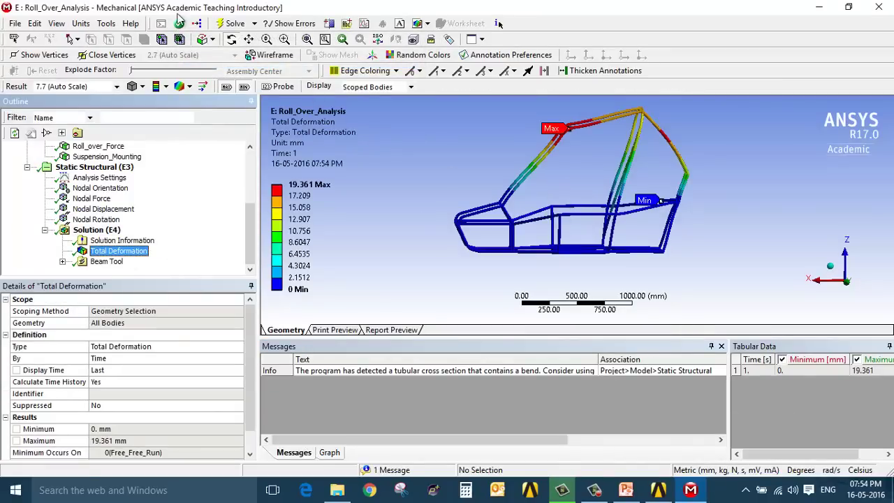
click(183, 86)
click(223, 121)
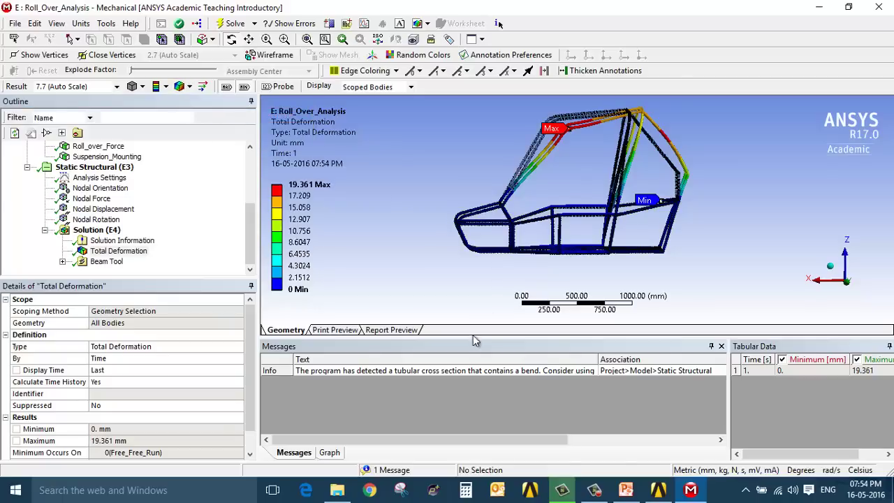
click(329, 454)
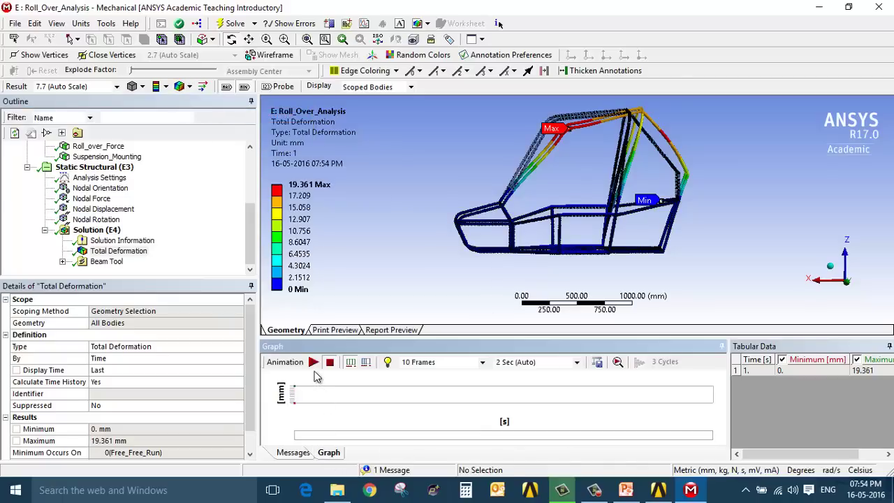
click(313, 362)
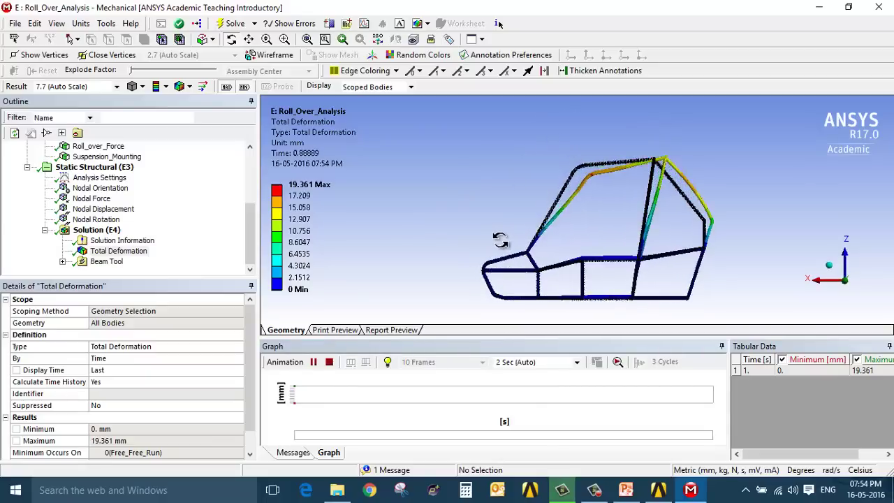
drag(563, 241, 544, 288)
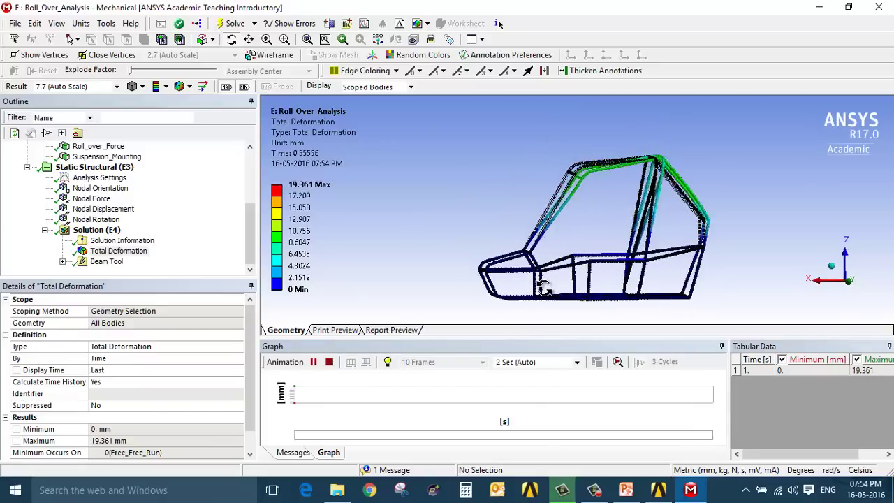
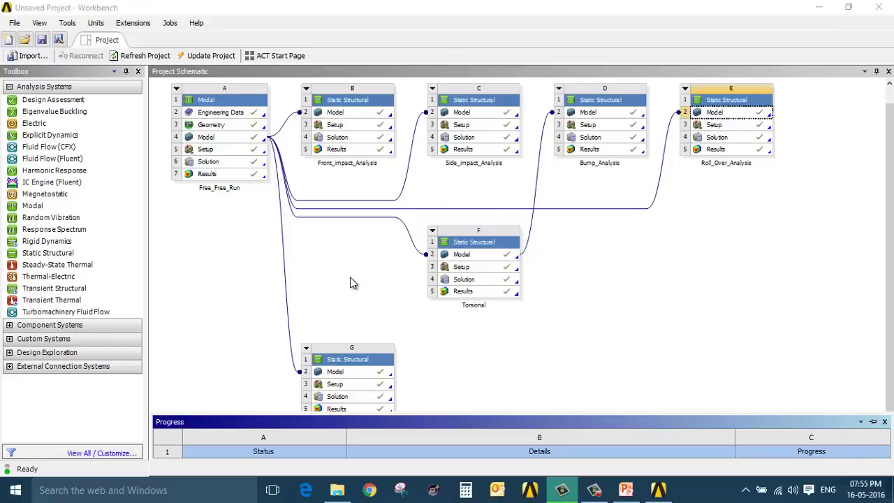
Add a Modal analysis system beside Roll_Over_Analysis and share the Free_Free_Run Model cell with it
ctrl+scroll(524, 344, down, 1)
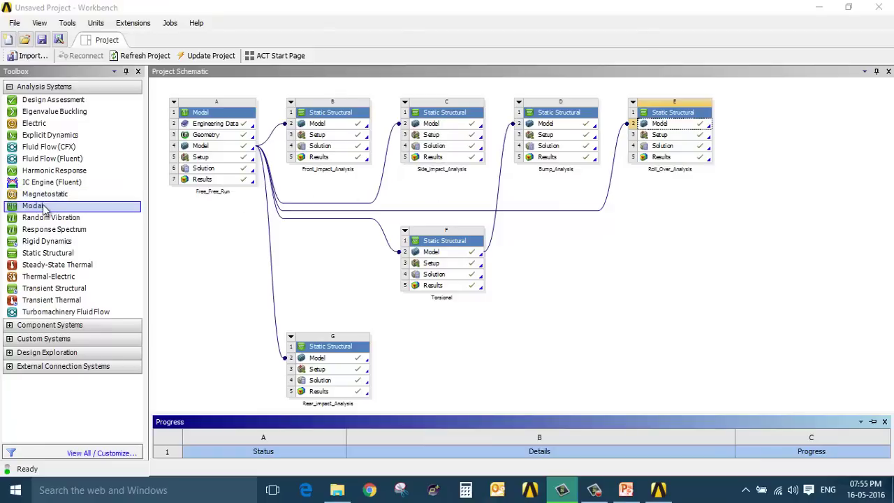
drag(44, 208, 786, 135)
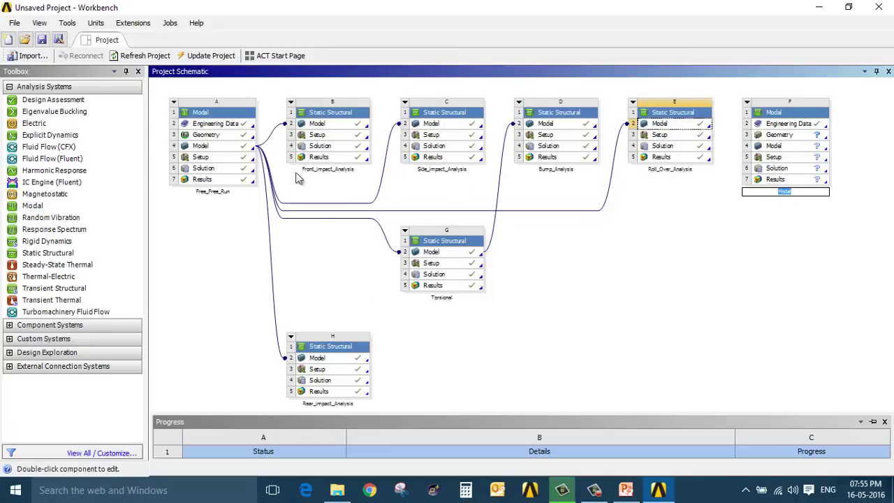
drag(218, 146, 784, 146)
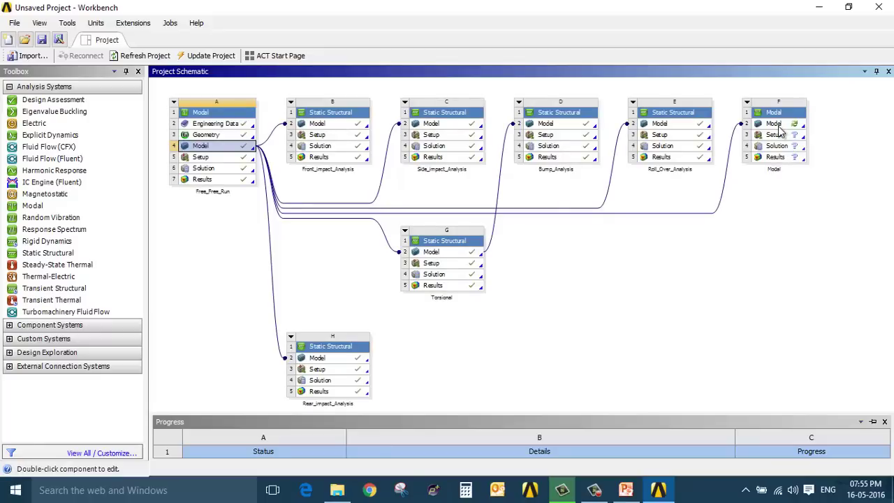
Update the new Modal system's Model cell and open it in Mechanical
right_click(780, 131)
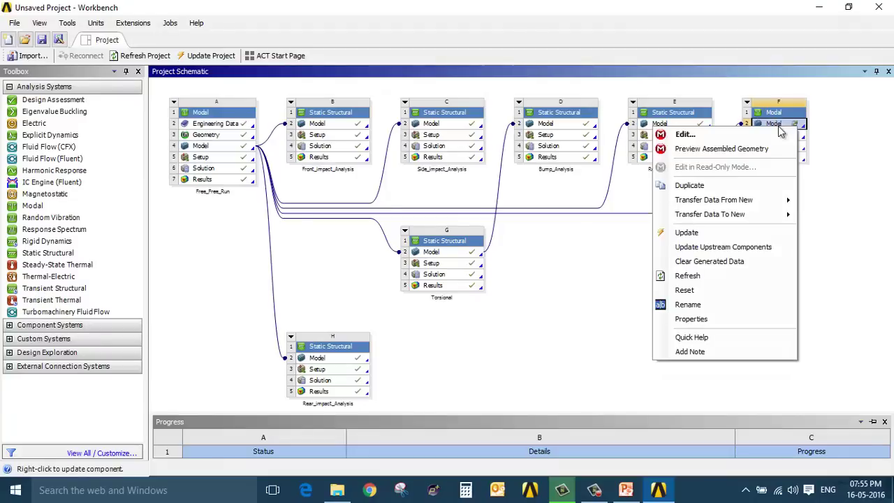
click(740, 231)
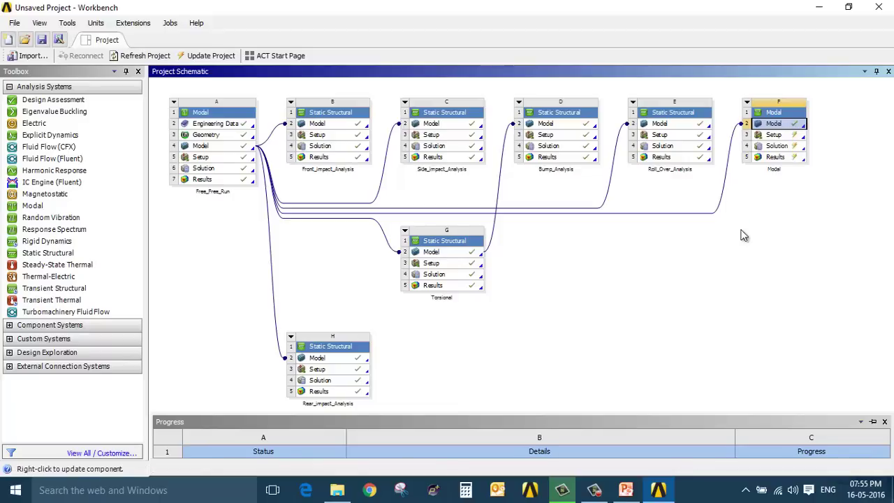
double_click(774, 125)
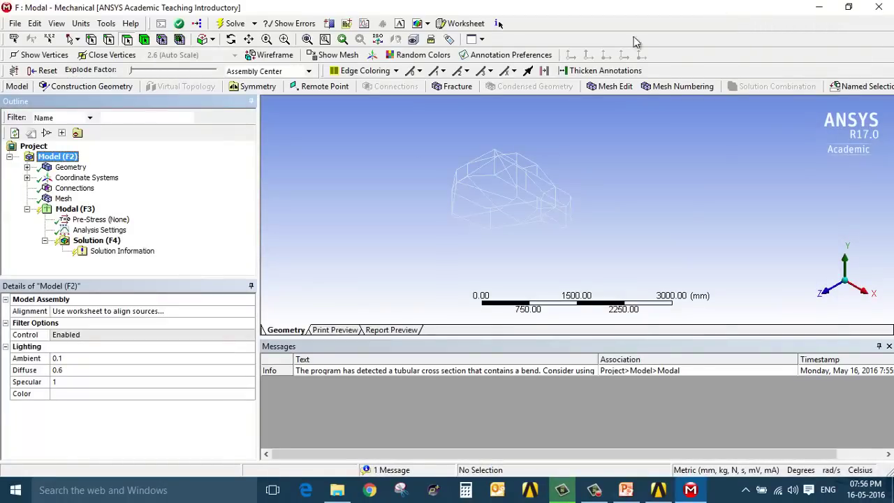
Display the frame's mesh and select mounting nodes near both ends of each of the two lower front side tubes
middle_drag(538, 169, 537, 246)
scroll(552, 225, up, 3)
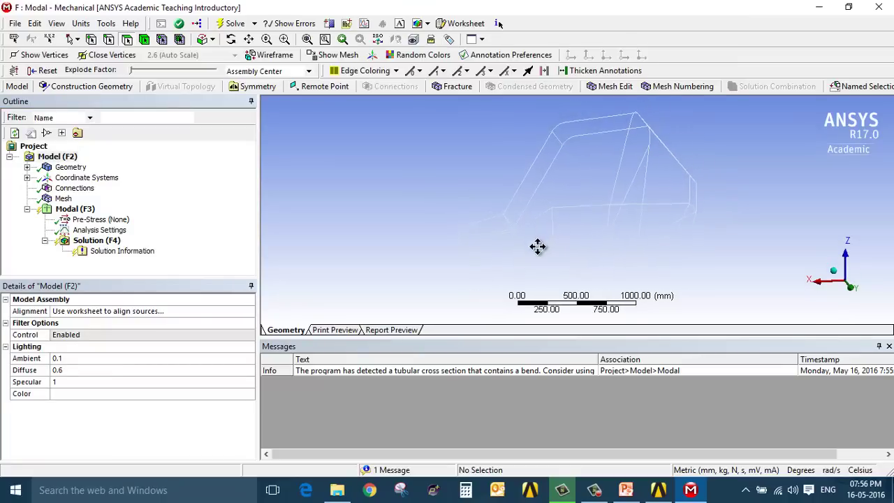
click(52, 199)
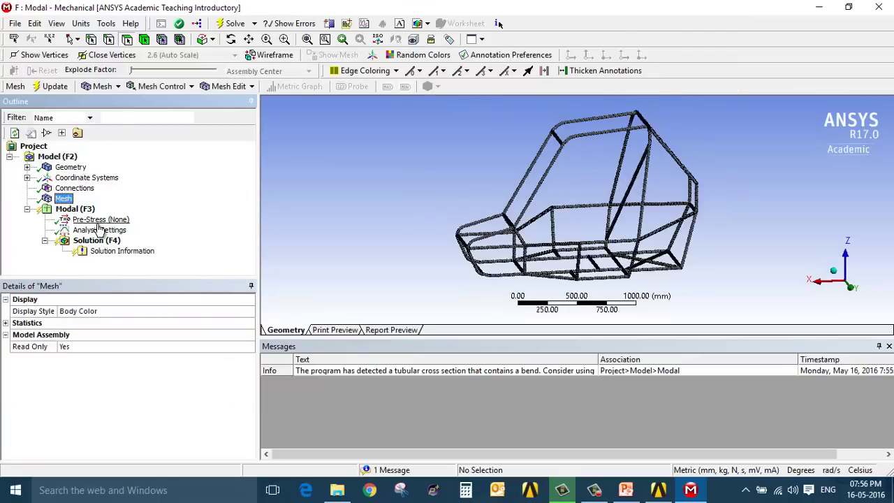
scroll(552, 283, down, 4)
scroll(520, 274, up, 4)
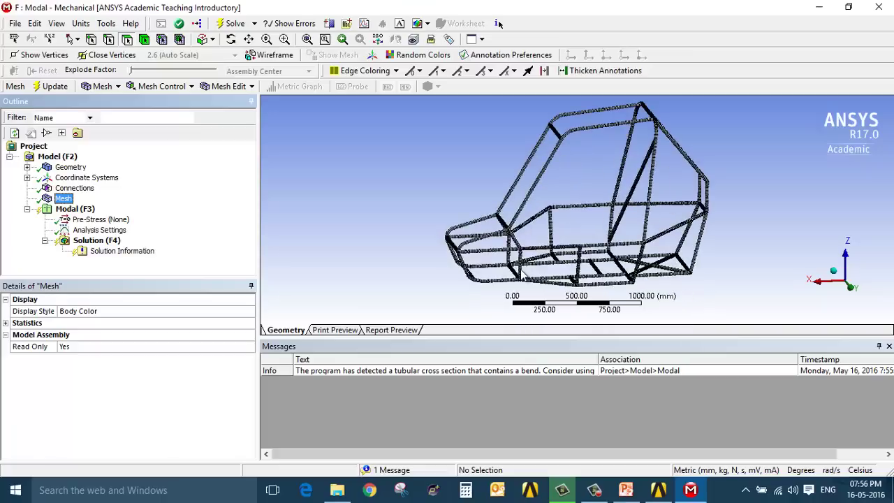
middle_drag(520, 272, 500, 263)
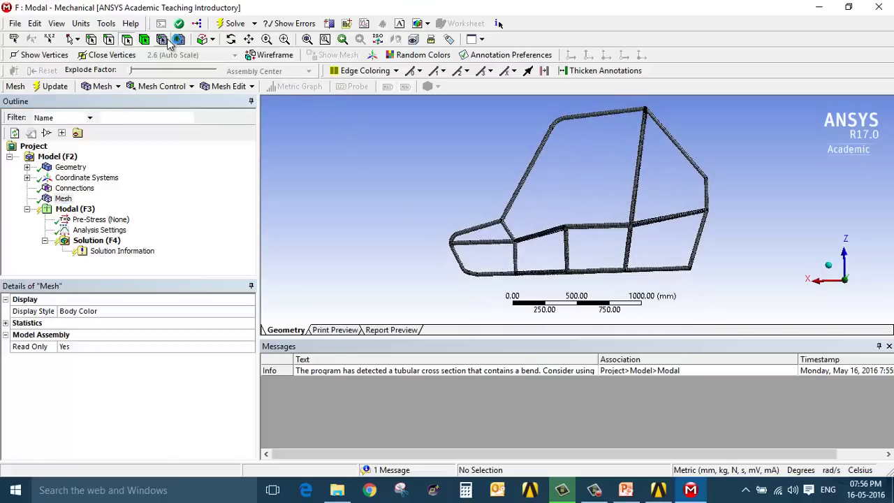
ctrl+middle_drag(509, 256, 489, 241)
scroll(409, 249, up, 4)
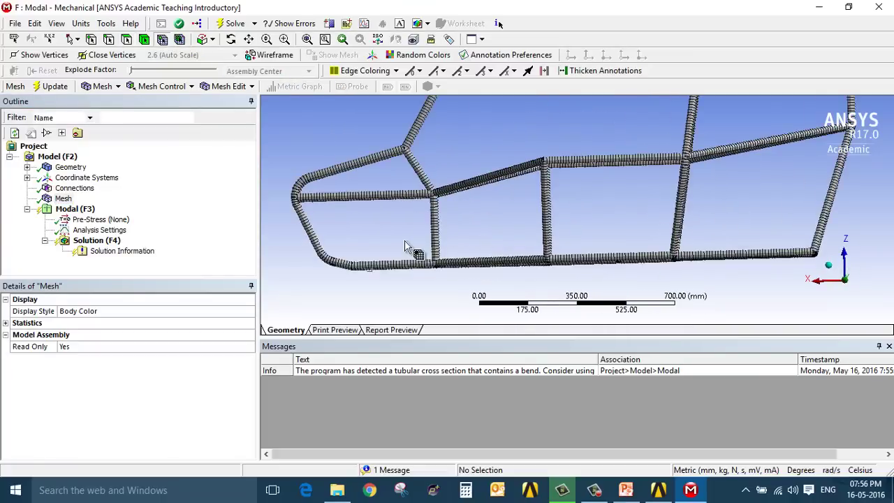
scroll(643, 231, down, 2)
middle_drag(642, 231, 609, 280)
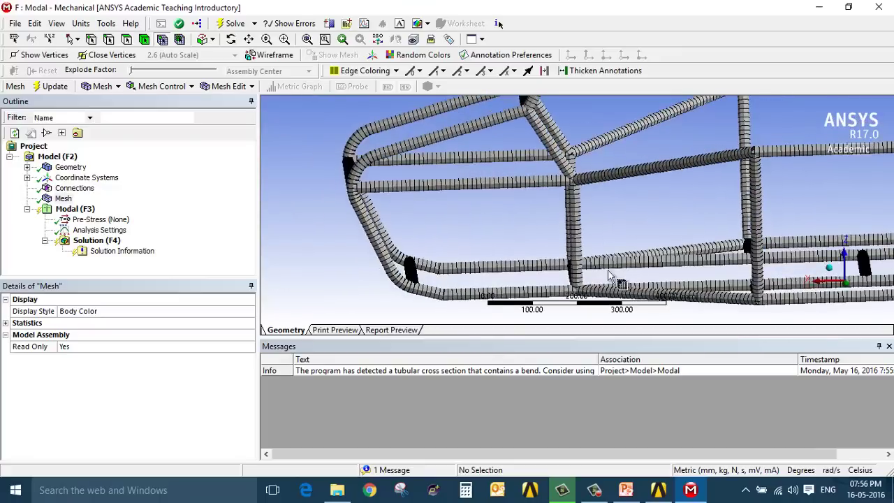
click(467, 299)
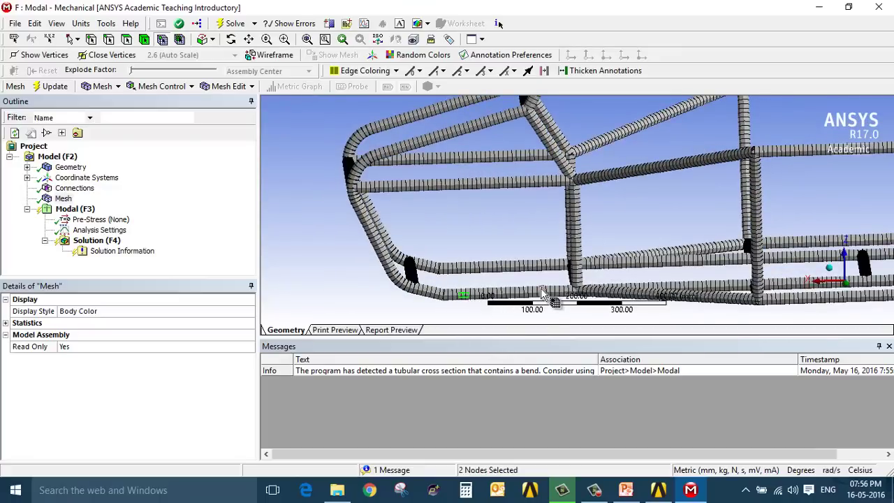
ctrl+click(548, 293)
ctrl+click(534, 267)
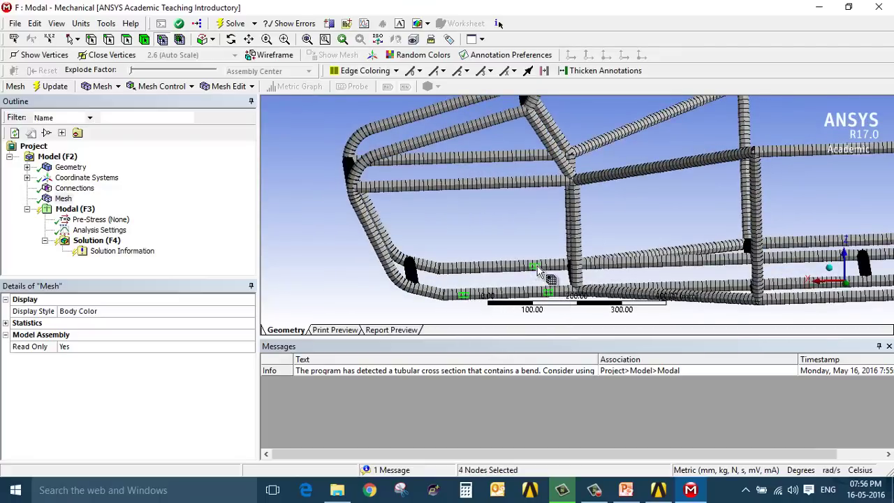
ctrl+click(458, 271)
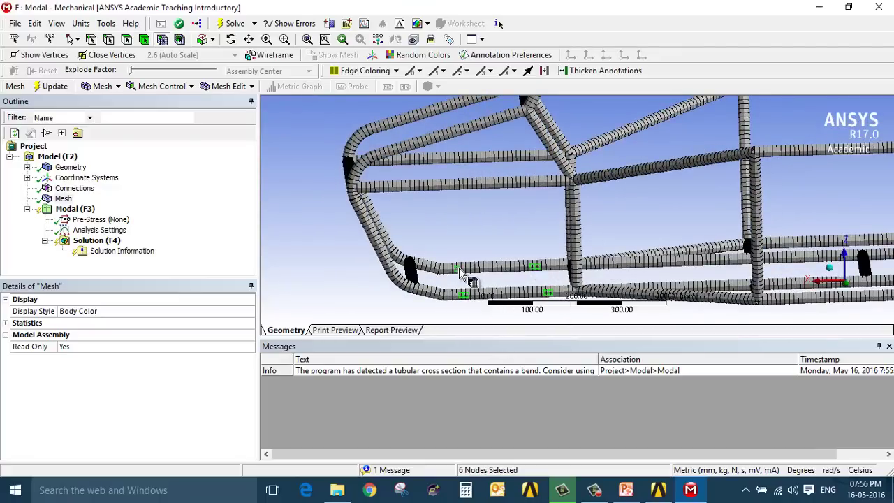
Add nodes near both ends of each of the two horizontal upper front side tubes to the selection
ctrl+click(399, 186)
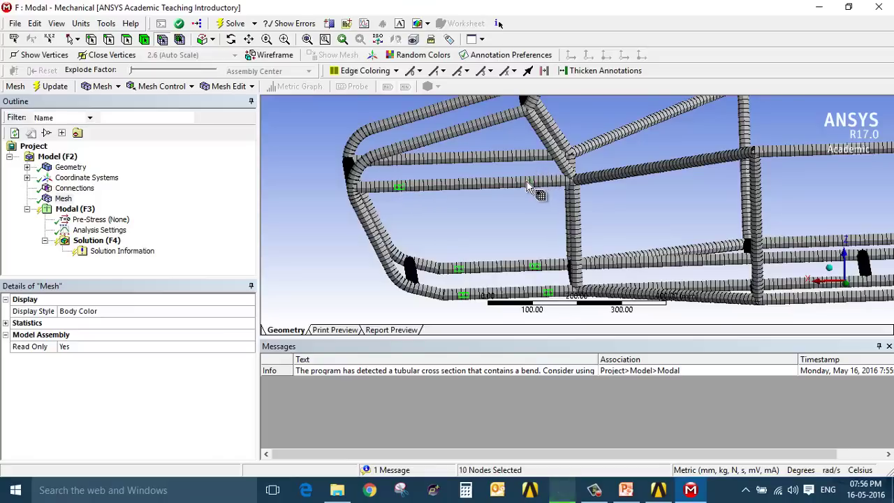
ctrl+click(529, 183)
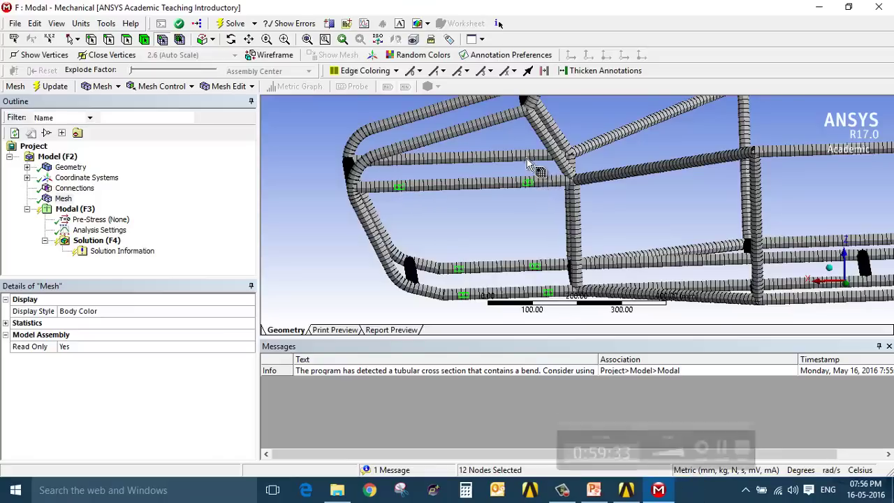
ctrl+click(394, 163)
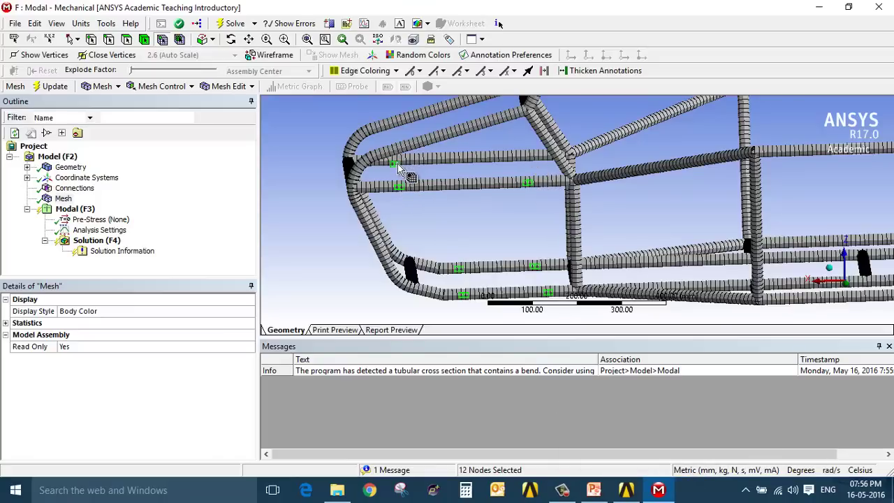
ctrl+click(521, 160)
Add nodes near both ends of each of the two lower rear side tubes to the selection
scroll(518, 178, down, 5)
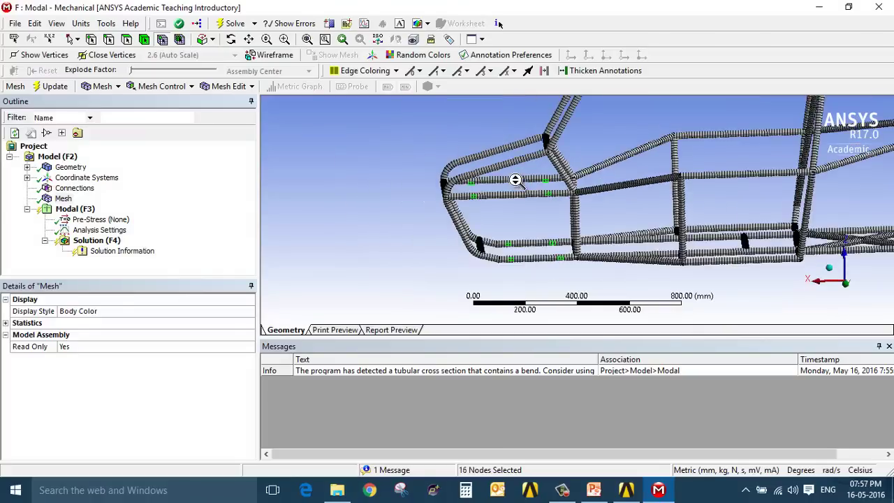
middle_drag(793, 266, 563, 252)
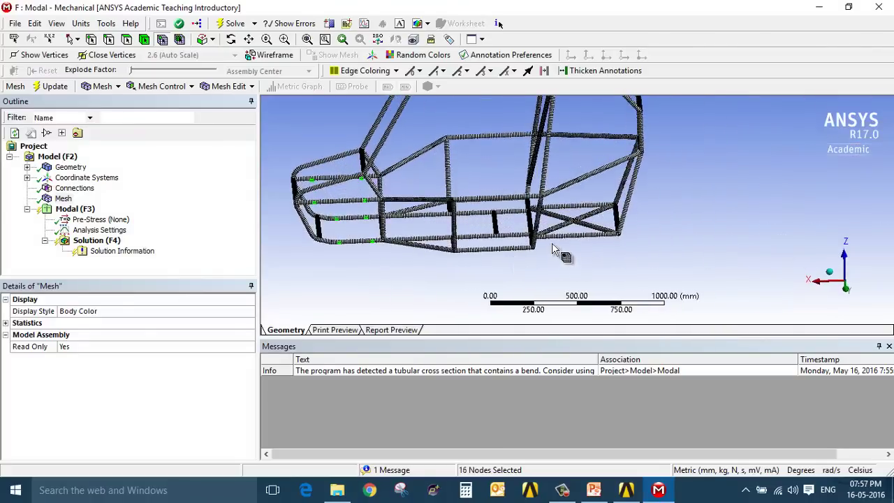
scroll(514, 283, up, 5)
ctrl+click(510, 278)
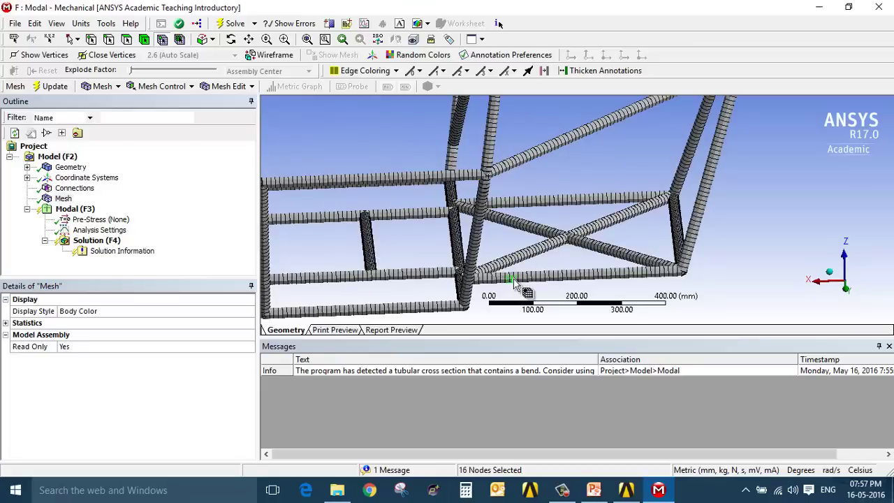
ctrl+click(634, 274)
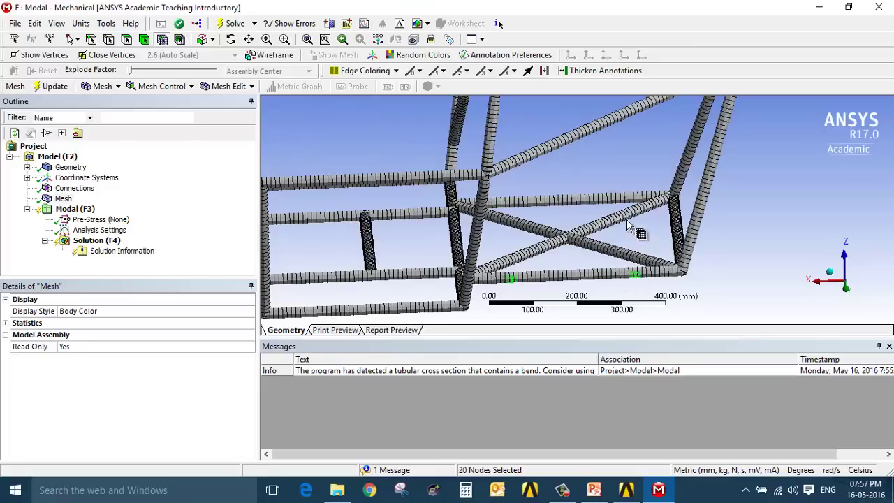
ctrl+click(622, 196)
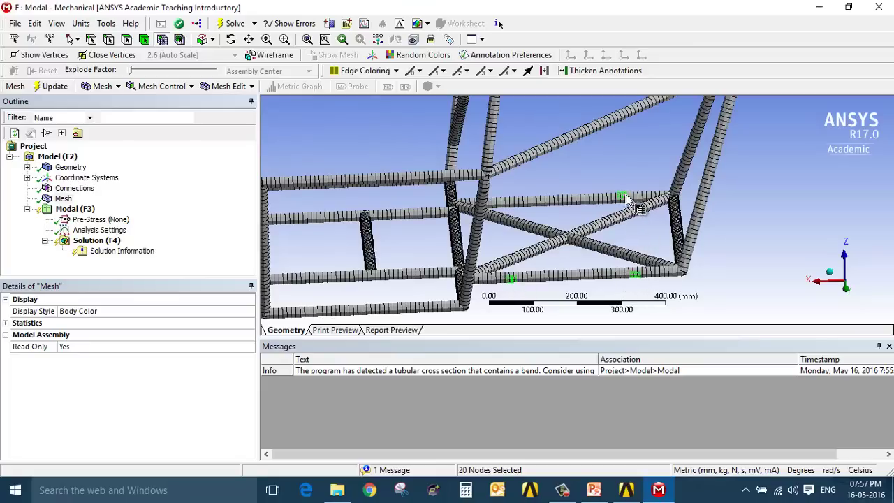
ctrl+click(497, 202)
Add nodes near both ends of each of the two upper rear side tubes to the selection
ctrl+click(538, 153)
ctrl+middle_drag(613, 110, 582, 198)
ctrl+click(574, 117)
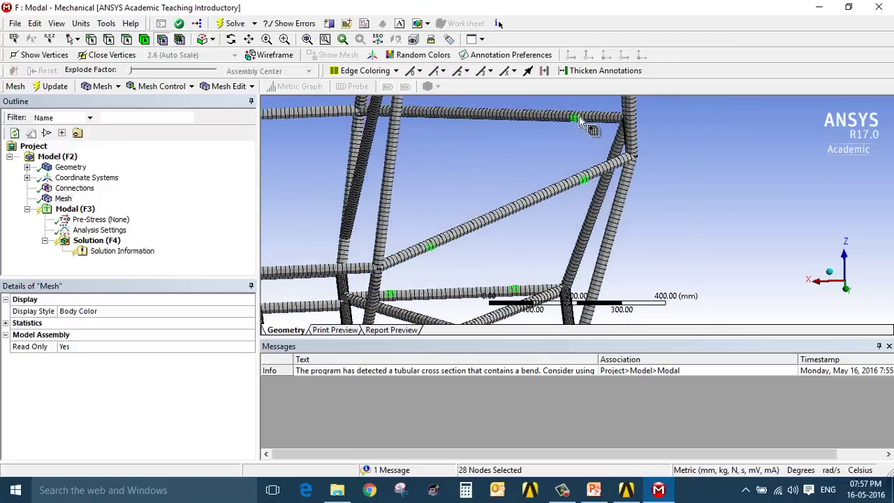
ctrl+click(437, 115)
Create a named selection called Suspension_mounting from the selected nodes
scroll(455, 144, down, 2)
scroll(522, 160, up, 2)
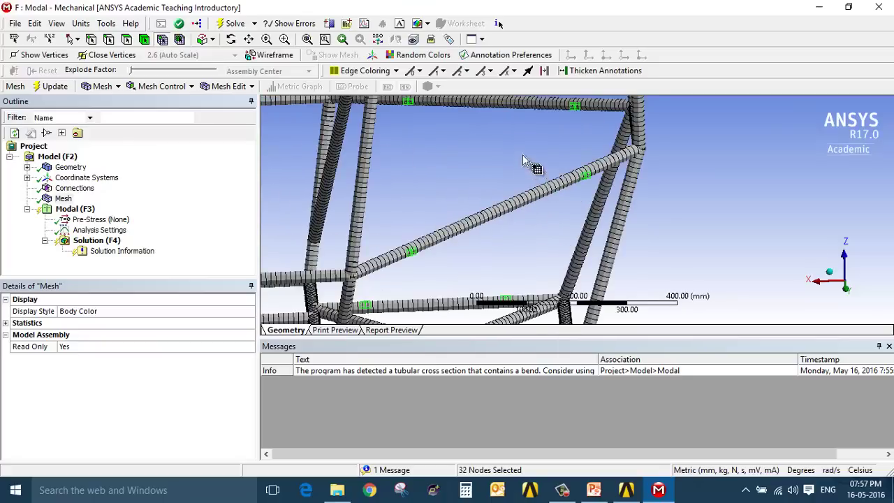
right_click(577, 105)
click(634, 358)
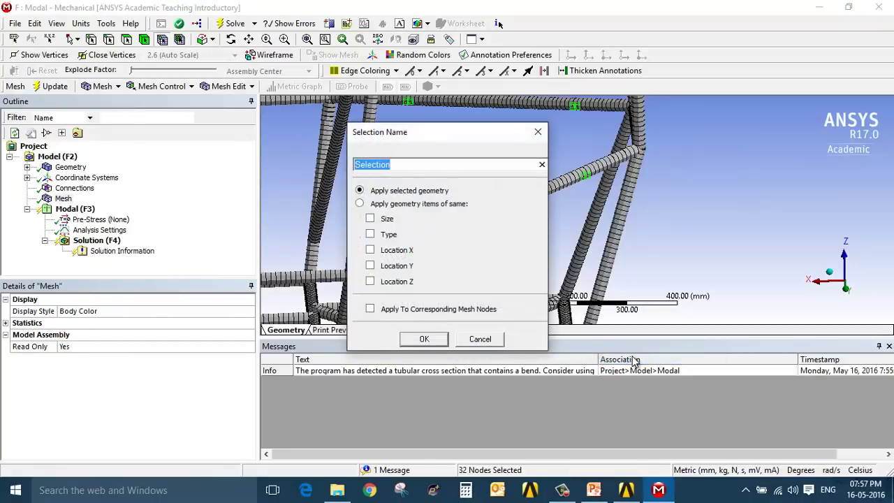
text(Suspens)
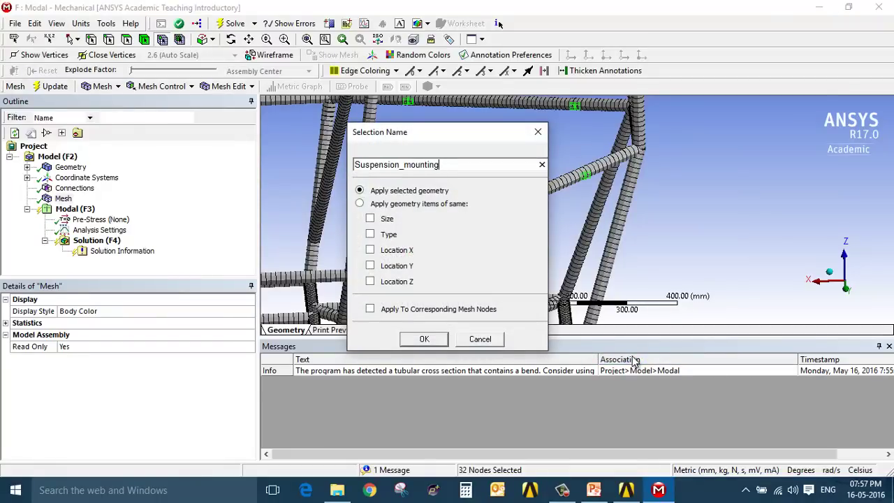
key(Return)
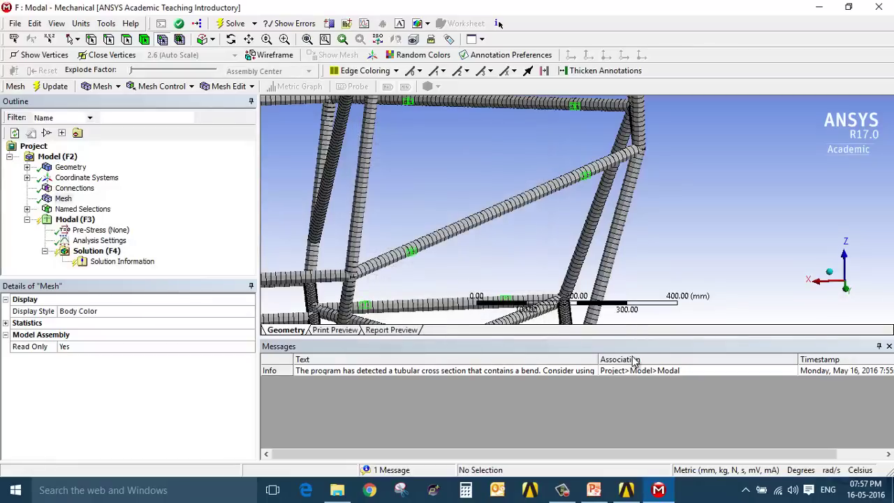
Set the modal analysis to find at most 20 modes and limit the search range to 0 to 300 Hz
click(99, 240)
click(112, 308)
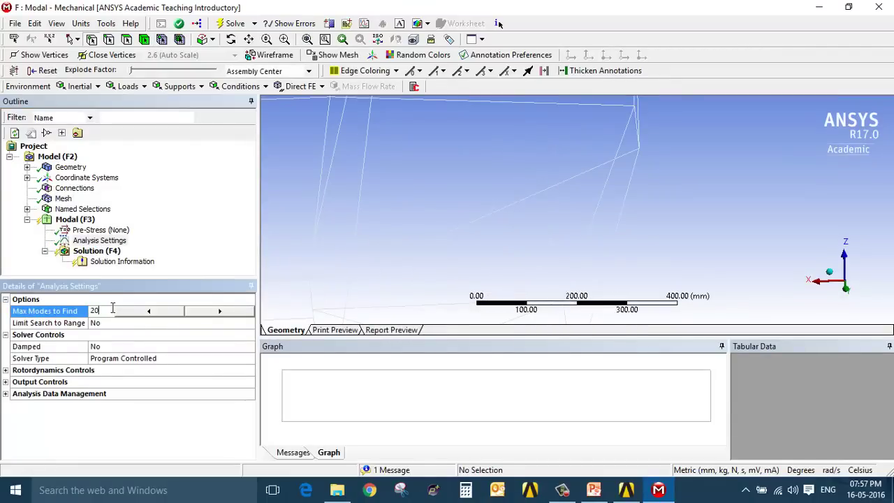
text(20)
click(124, 323)
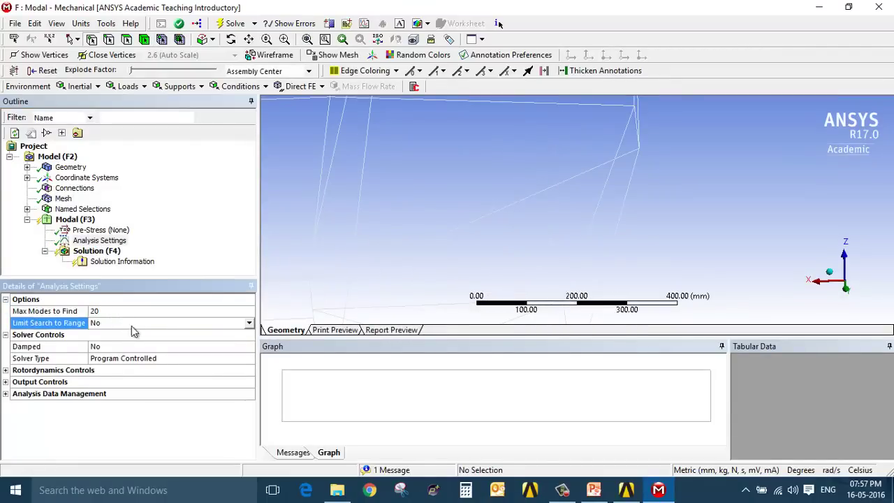
click(249, 323)
click(207, 341)
click(183, 335)
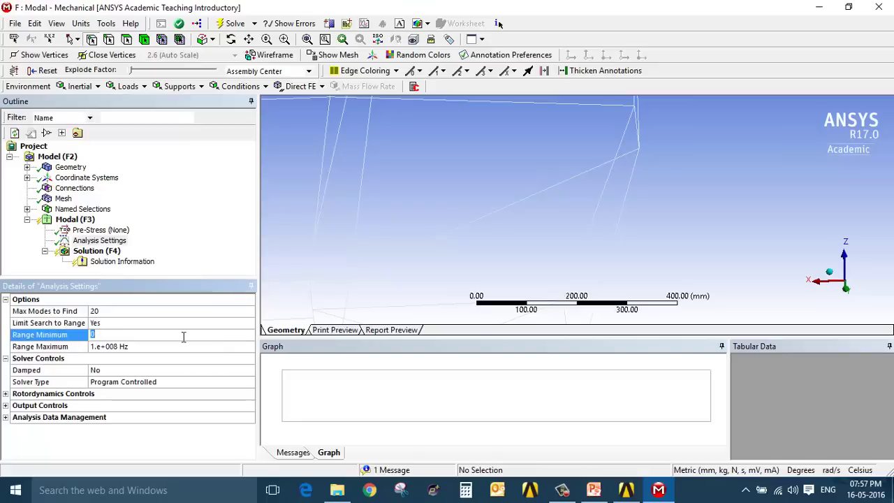
text(0)
click(169, 346)
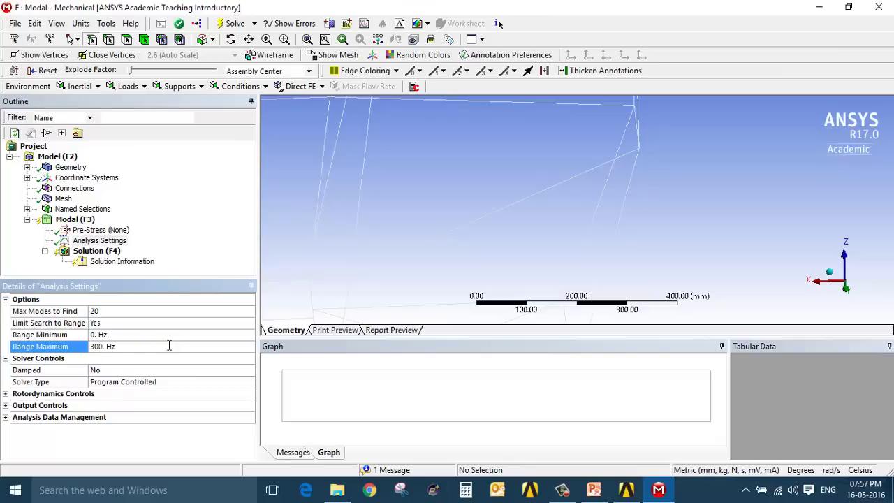
Add a total deformation result to the modal solution
scroll(469, 208, down, 5)
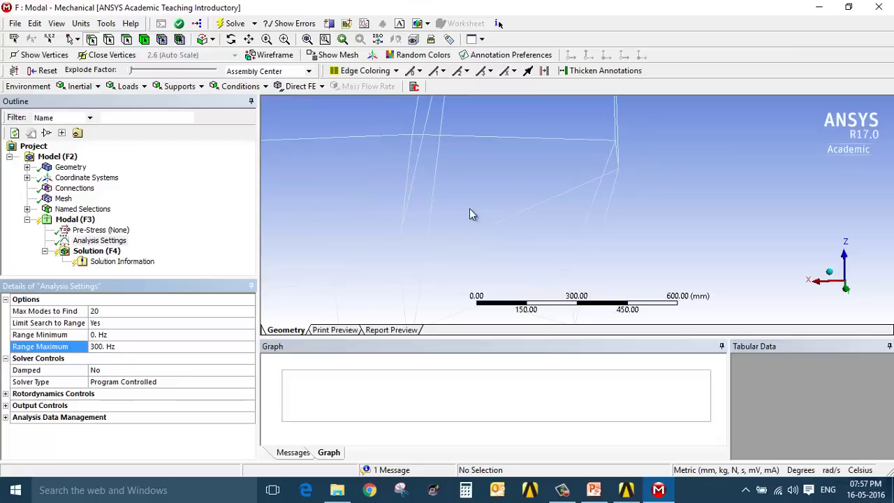
middle_drag(469, 209, 538, 245)
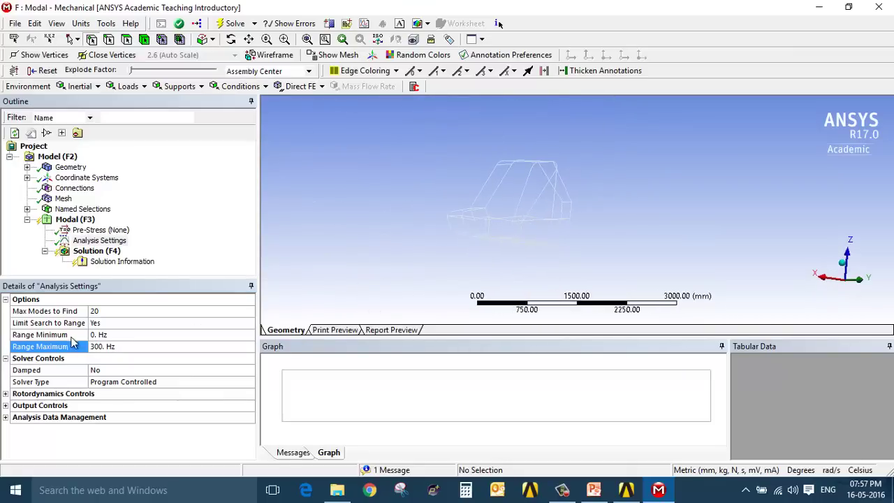
click(102, 252)
right_click(106, 253)
mouse_move(234, 258)
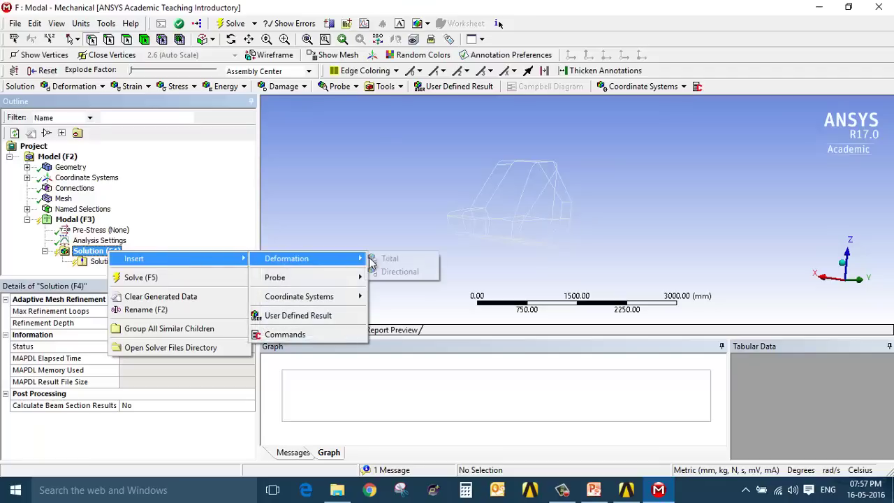
click(386, 258)
right_click(115, 240)
mouse_move(181, 249)
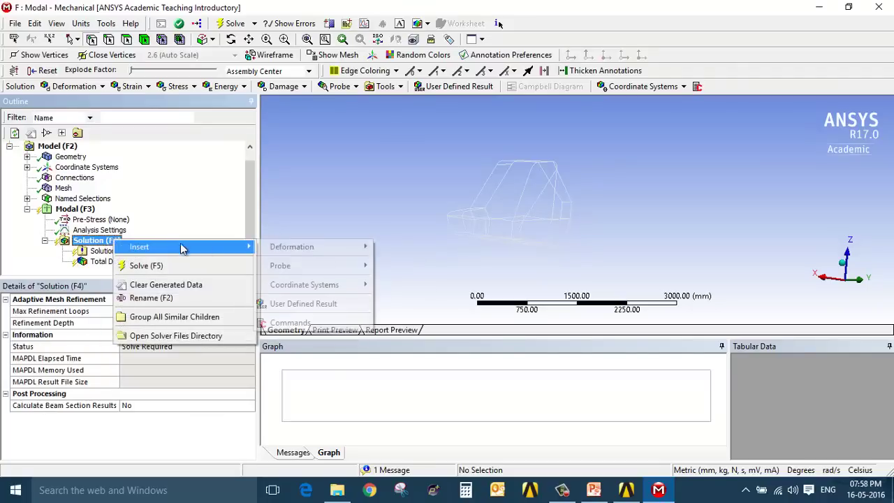
mouse_move(364, 284)
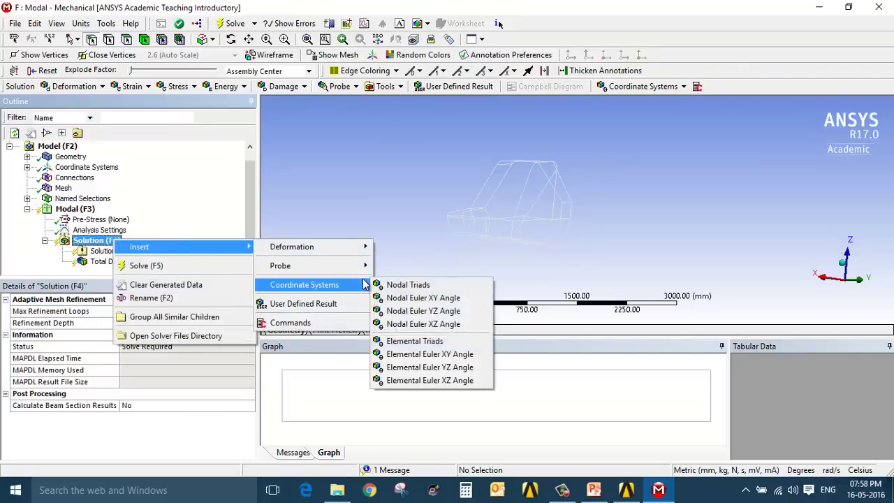
mouse_move(364, 268)
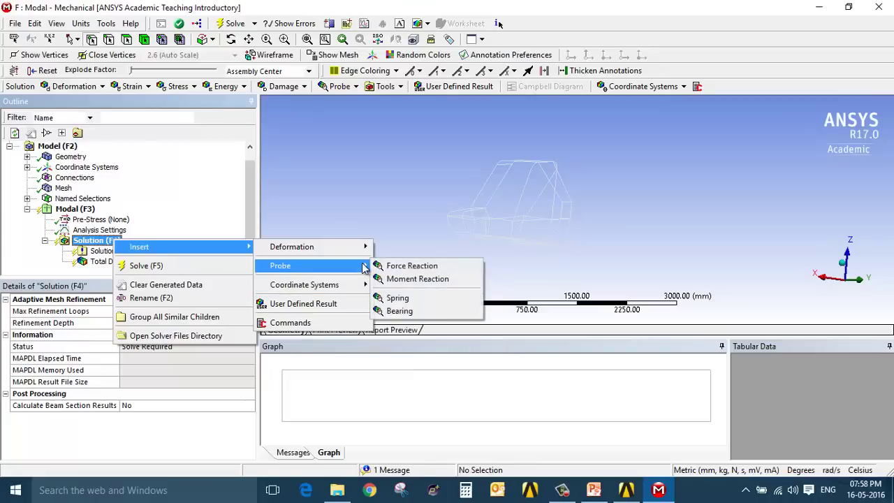
click(412, 266)
right_click(106, 231)
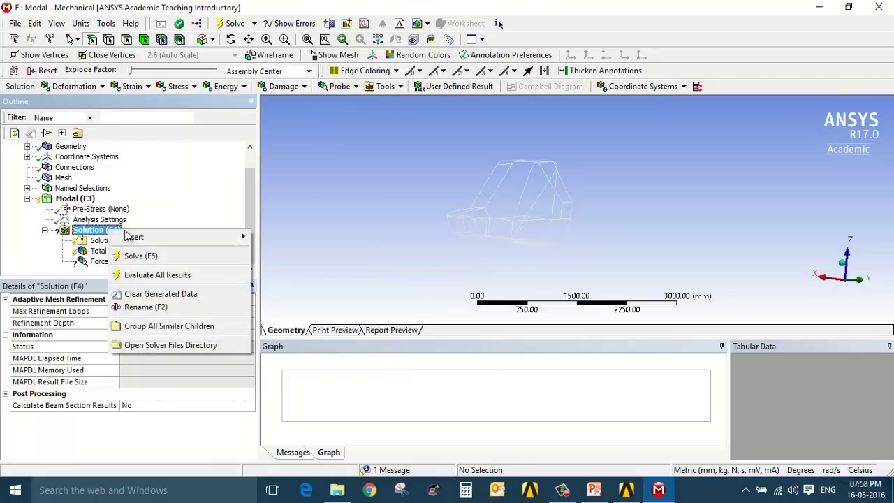
click(82, 262)
right_click(82, 263)
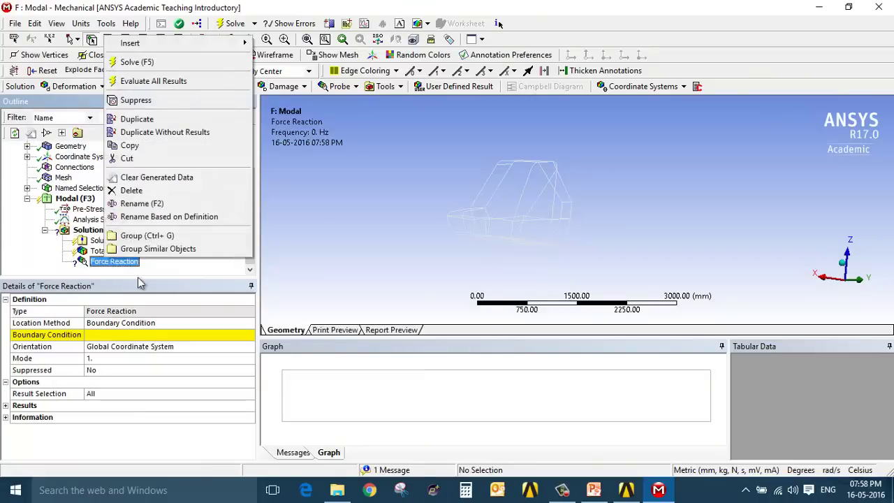
click(174, 190)
key(Return)
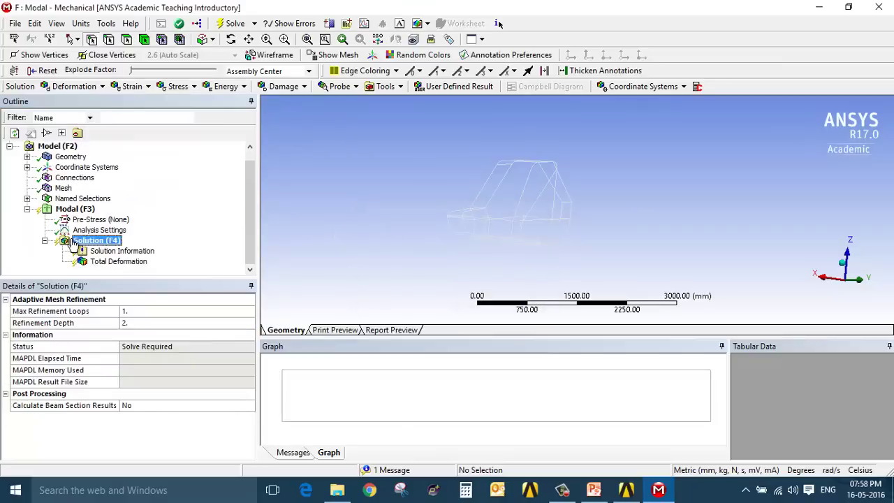
Solve the modal analysis and display the total deformation result with its graph of mode frequencies
right_click(109, 244)
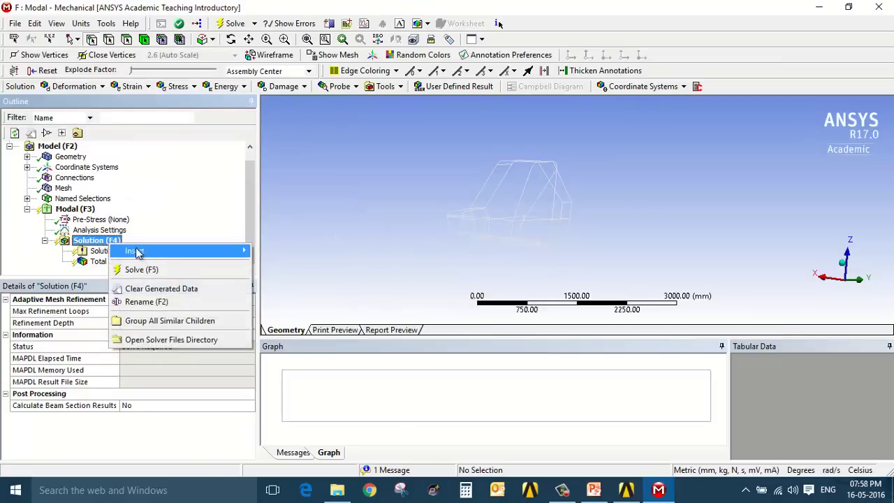
click(187, 274)
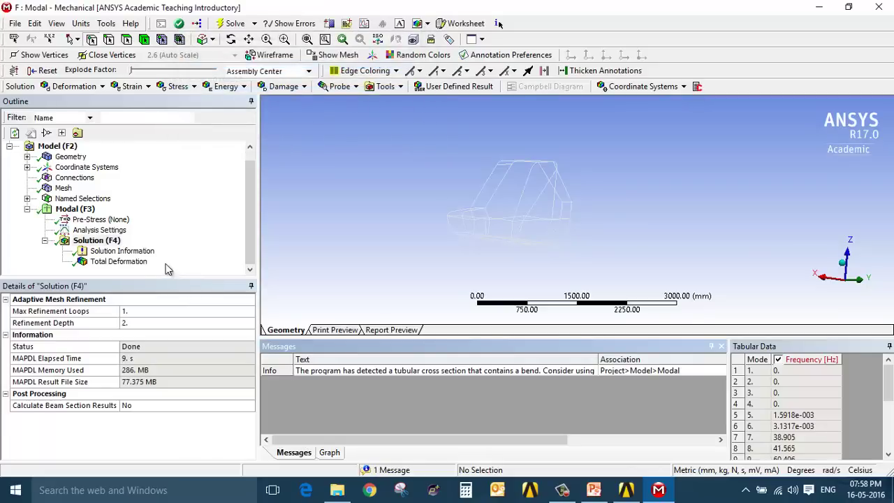
click(132, 262)
click(330, 452)
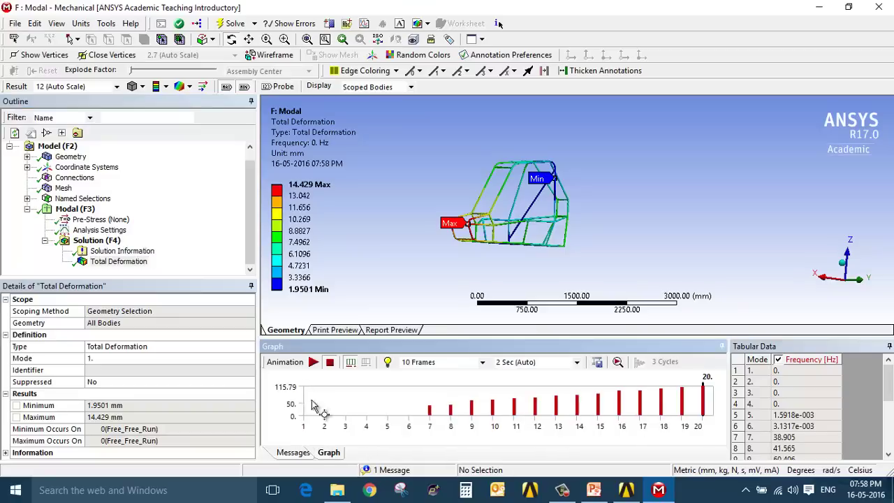
drag(306, 402, 713, 405)
scroll(788, 426, down, 1)
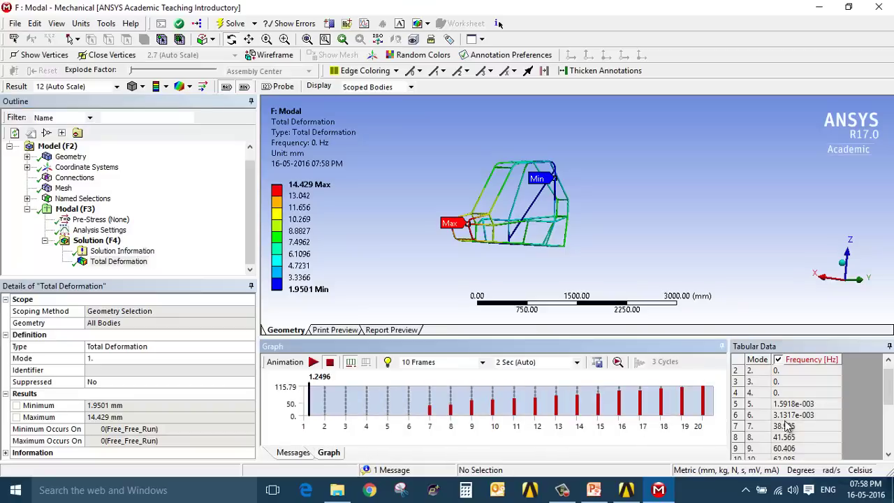
right_click(394, 403)
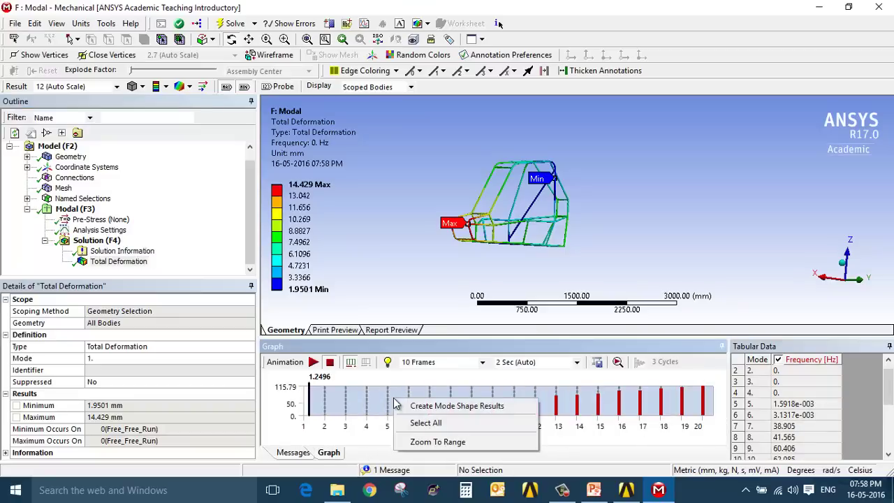
click(333, 431)
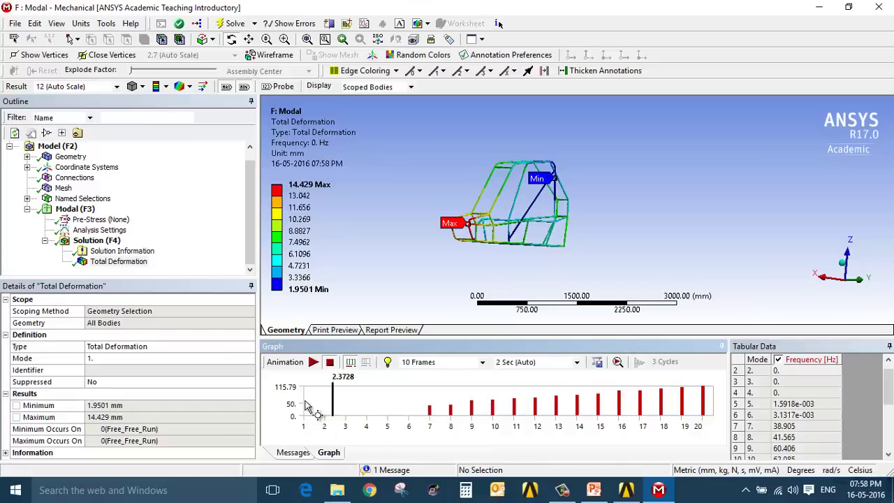
drag(404, 412, 304, 412)
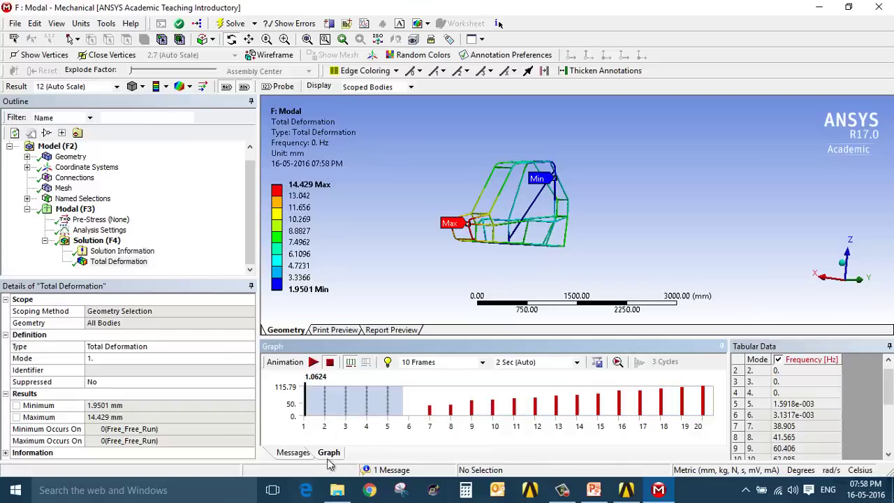
click(306, 411)
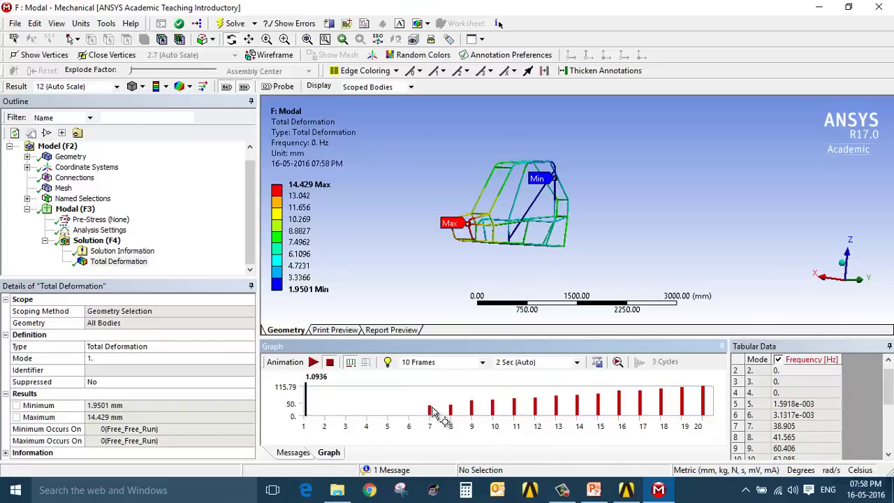
Create mode shape results for all 20 modes from the frequency graph and evaluate all results
drag(432, 412, 562, 414)
drag(715, 405, 714, 406)
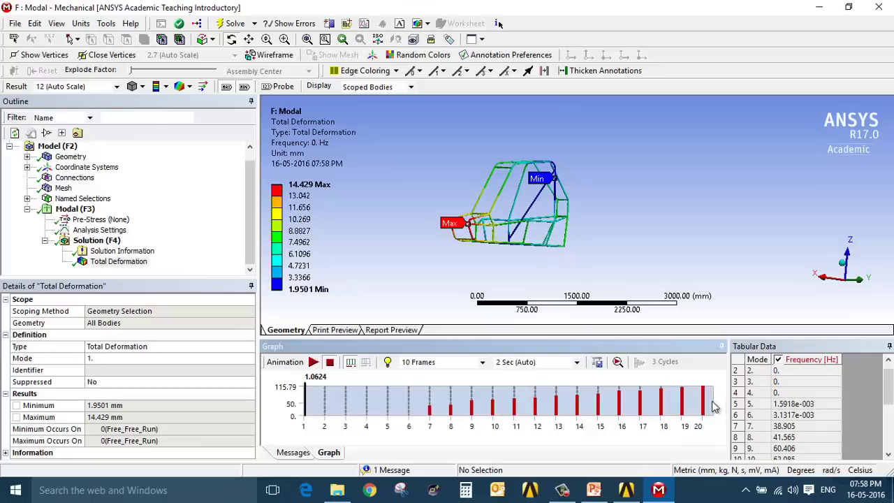
right_click(631, 411)
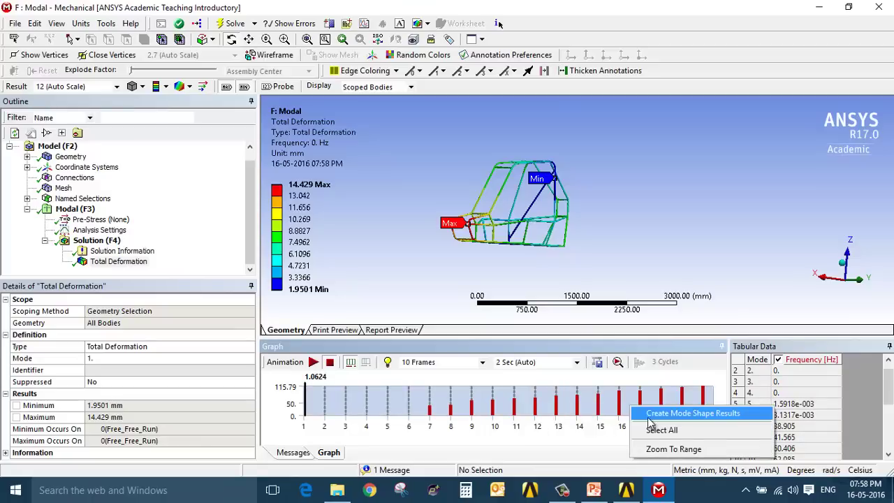
click(650, 413)
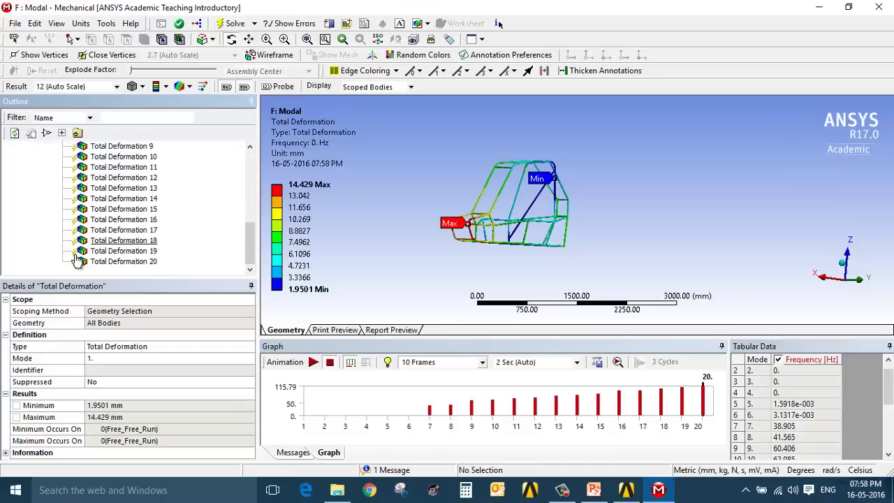
scroll(70, 237, up, 5)
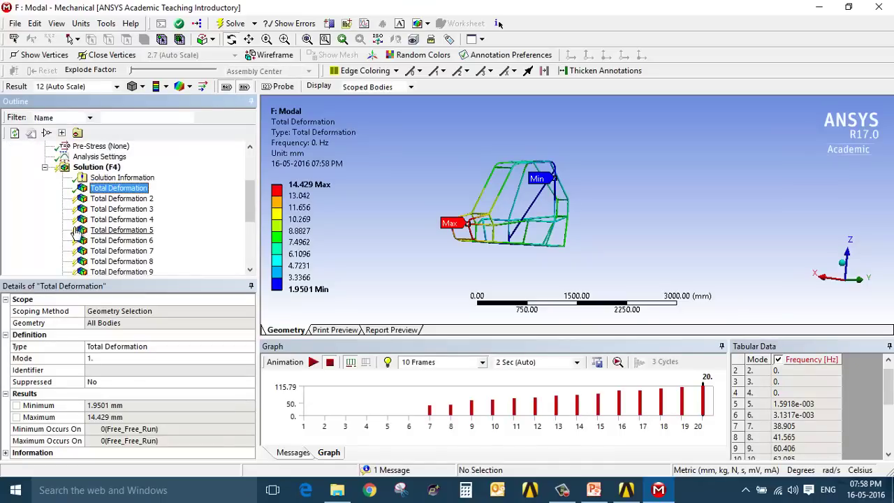
right_click(94, 168)
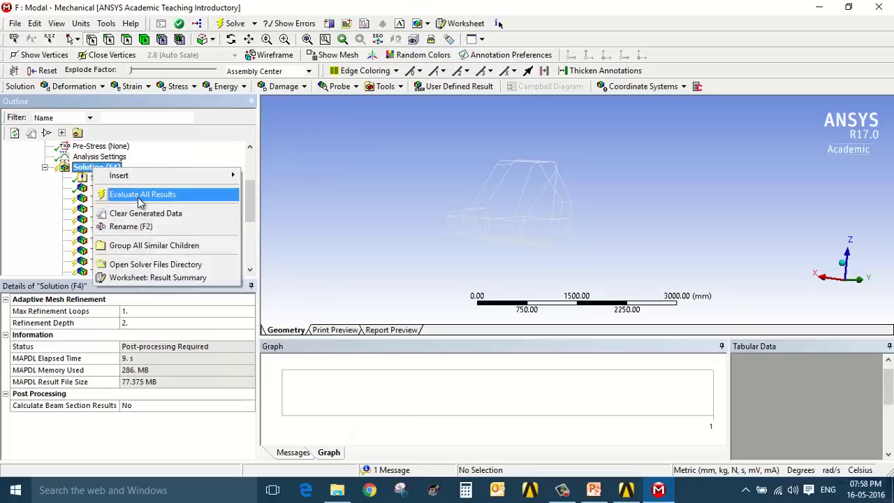
click(139, 195)
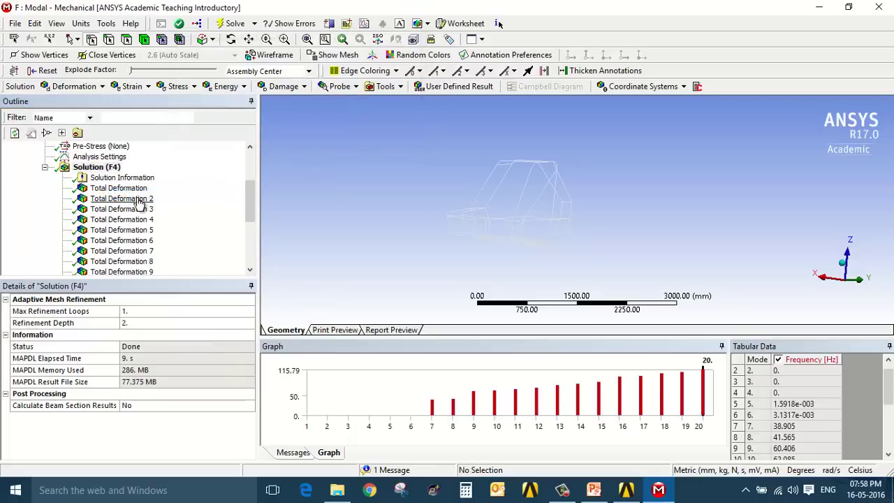
Display the Total Deformation 2 result and animate its mode shape, viewing the frame from the side
click(138, 199)
click(314, 362)
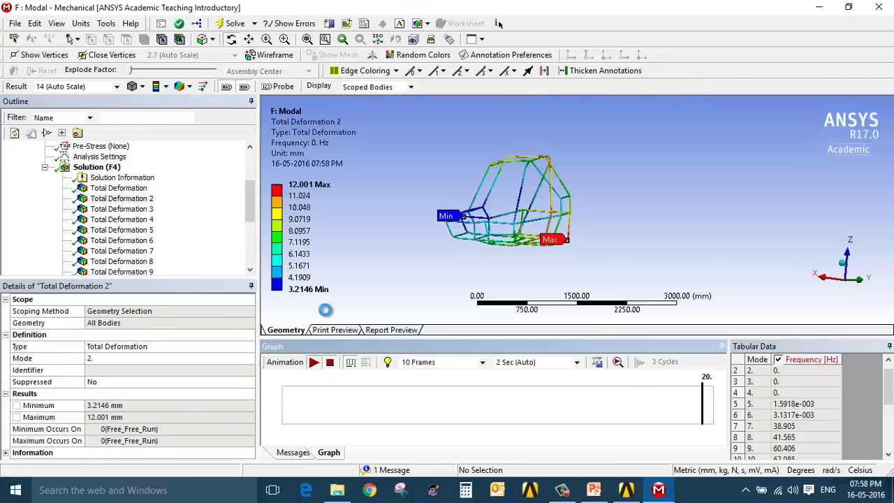
drag(474, 250, 420, 270)
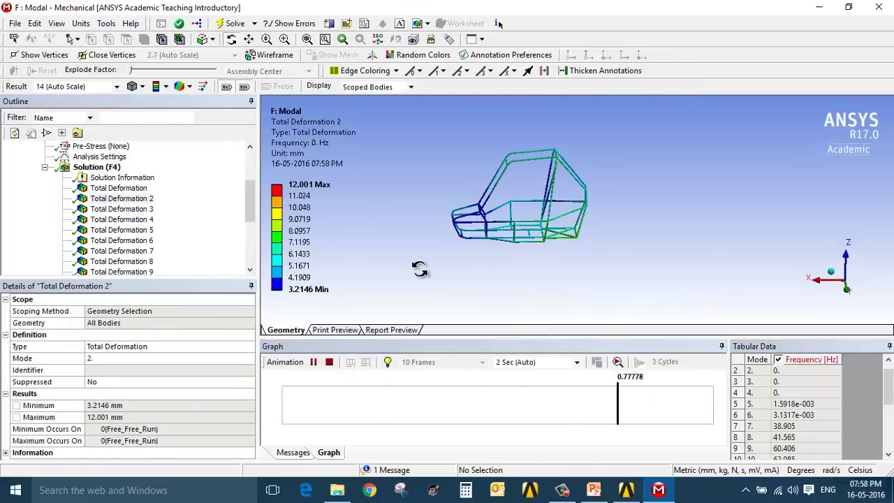
Add a nodal displacement condition to the modal analysis, scoped to the Suspension_mounting named selection
scroll(97, 178, up, 2)
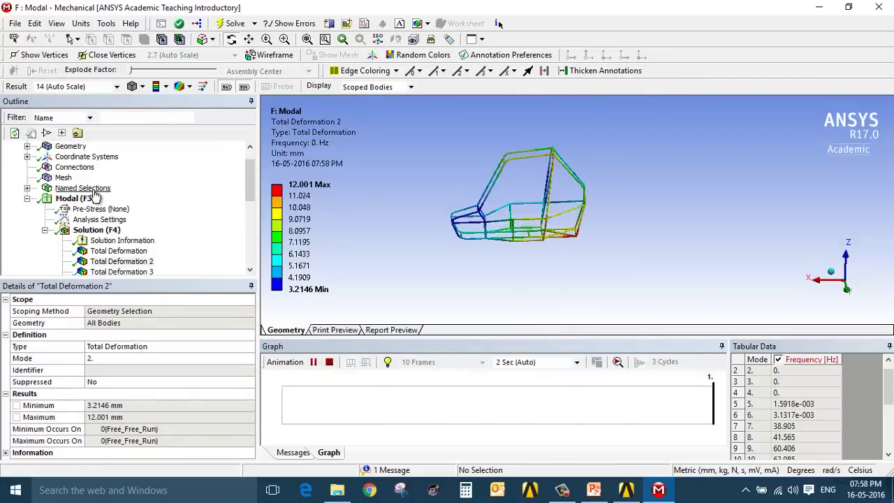
scroll(98, 201, down, 6)
scroll(91, 223, up, 7)
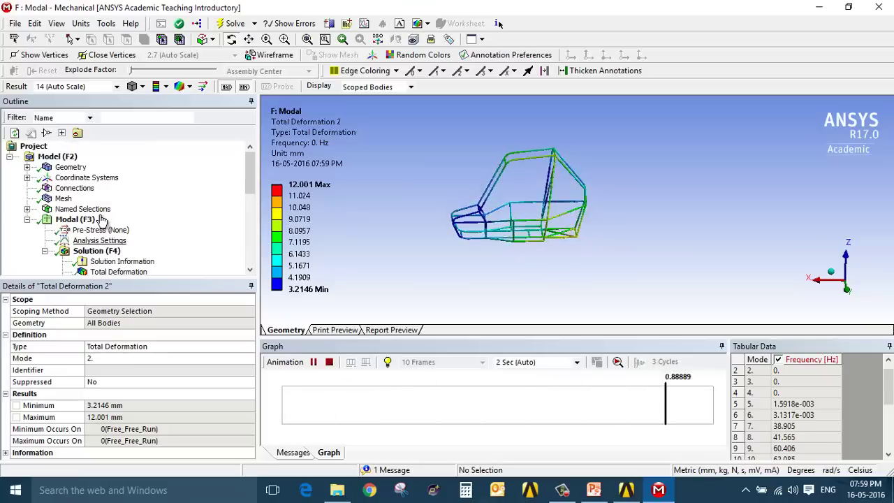
click(89, 220)
click(314, 86)
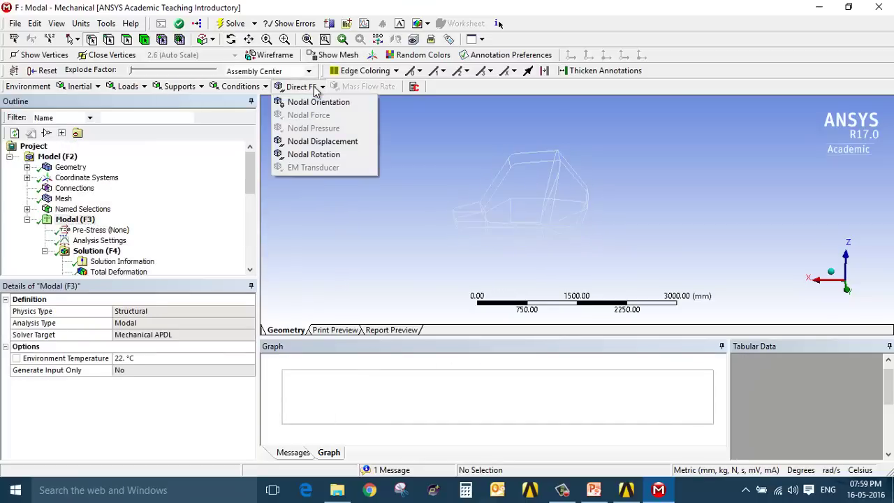
click(323, 141)
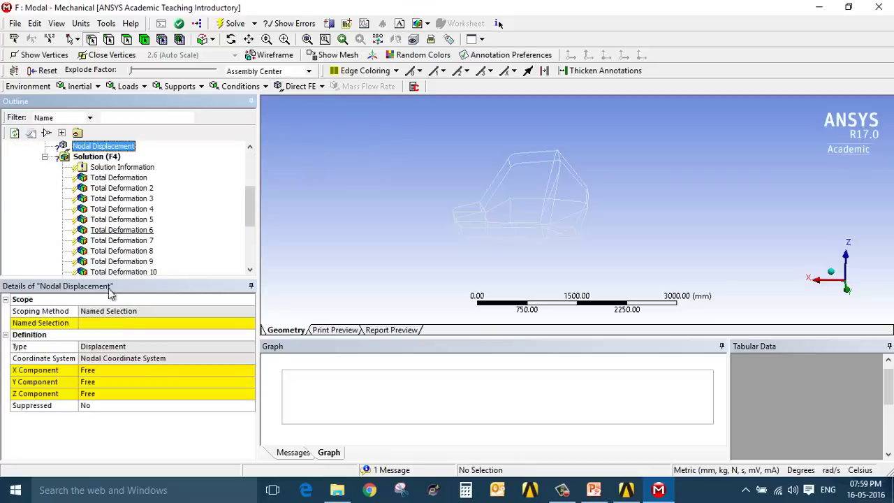
click(133, 322)
click(250, 323)
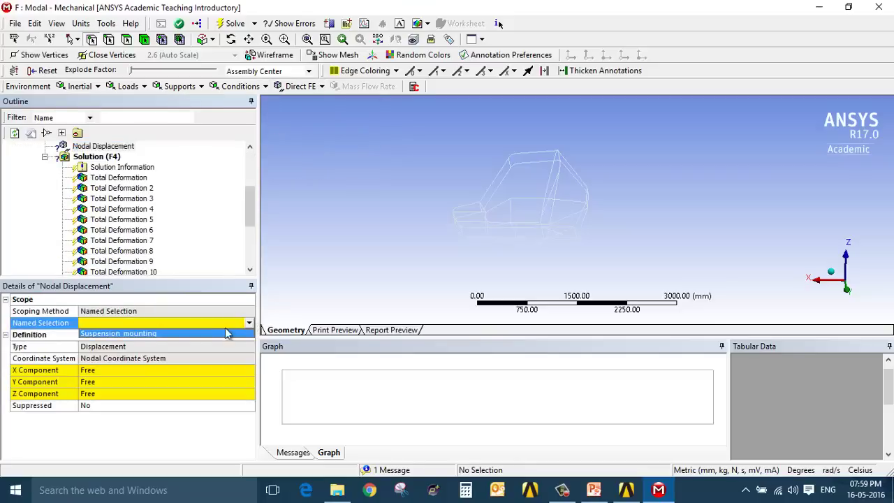
click(234, 334)
Set the X, Y and Z components of the nodal displacement to 0 mm
click(167, 371)
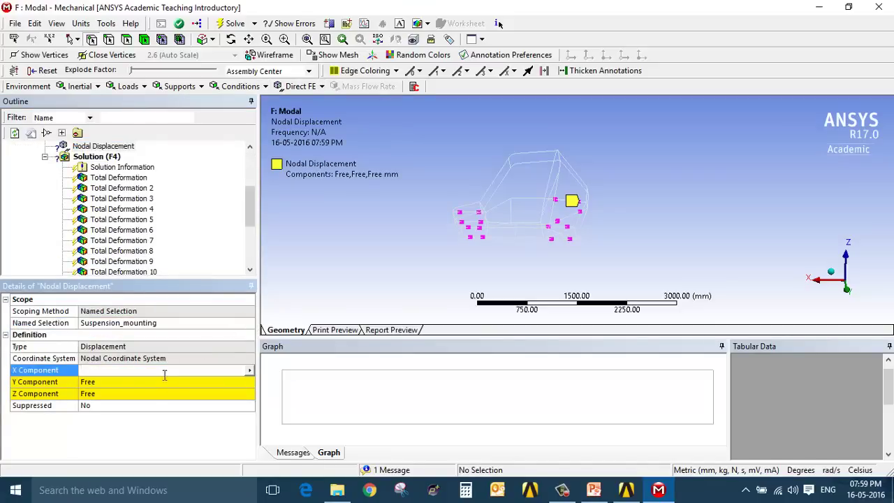
text(0)
key(Return)
text(0)
key(Return)
text(0)
key(Return)
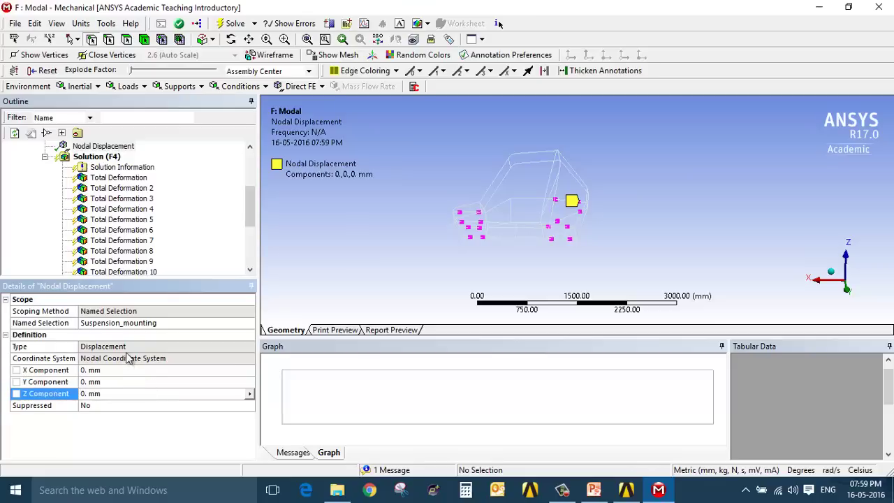
Add a fixed nodal rotation condition to the modal analysis, scoped to the Suspension_mounting named selection
scroll(122, 209, up, 4)
click(75, 219)
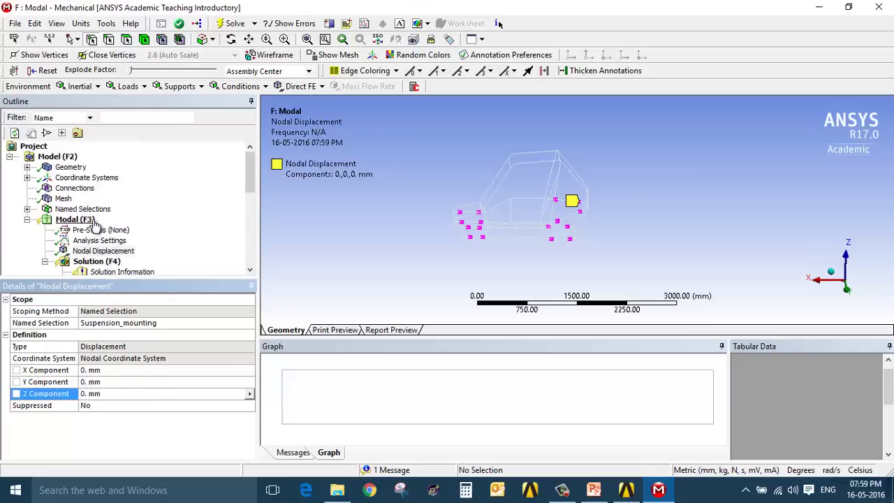
click(300, 87)
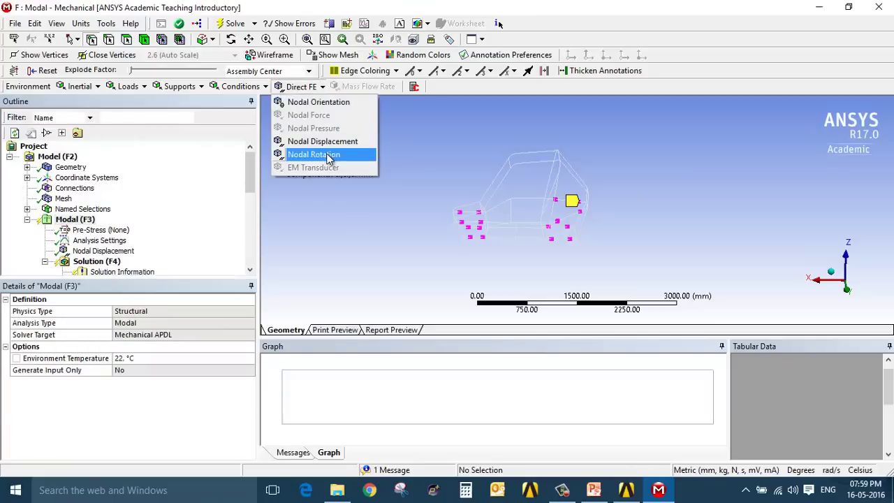
click(315, 155)
click(159, 322)
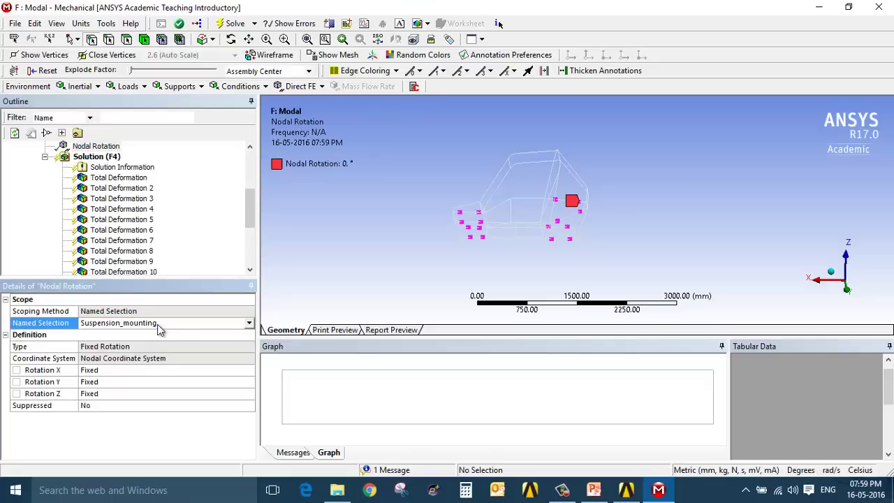
Solve the modal analysis with the nodal displacement and nodal rotation constraints applied
click(91, 157)
right_click(89, 157)
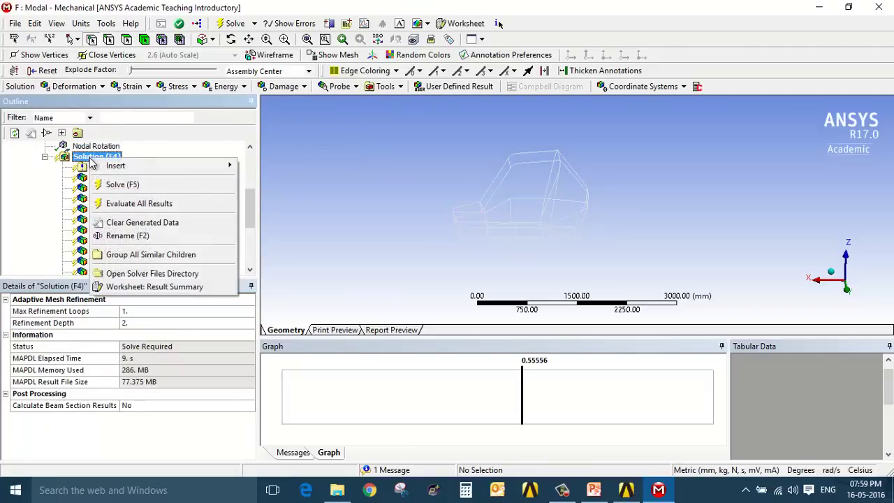
click(173, 187)
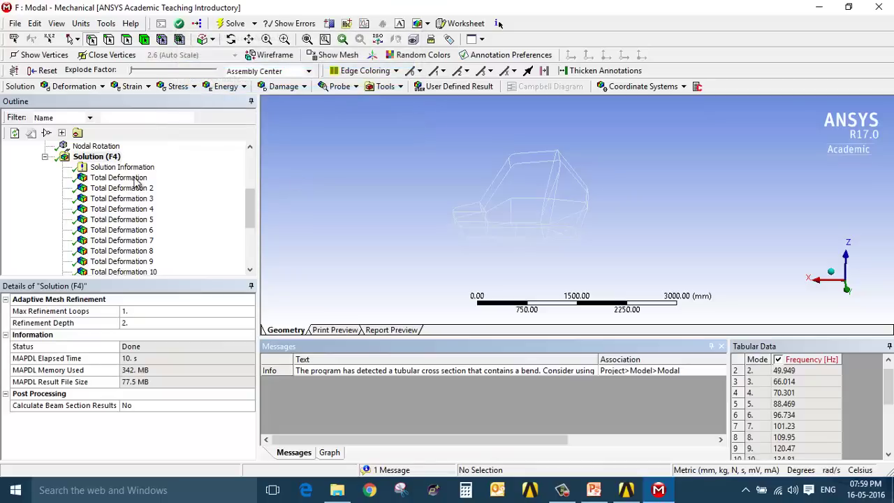
Create mode shape results for all 20 modes of the constrained solution from the frequency graph
click(329, 452)
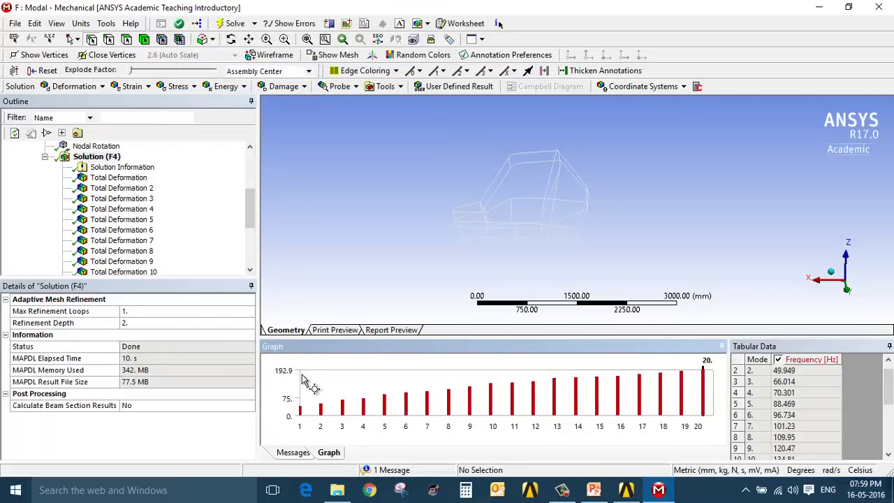
drag(302, 379, 775, 418)
right_click(632, 384)
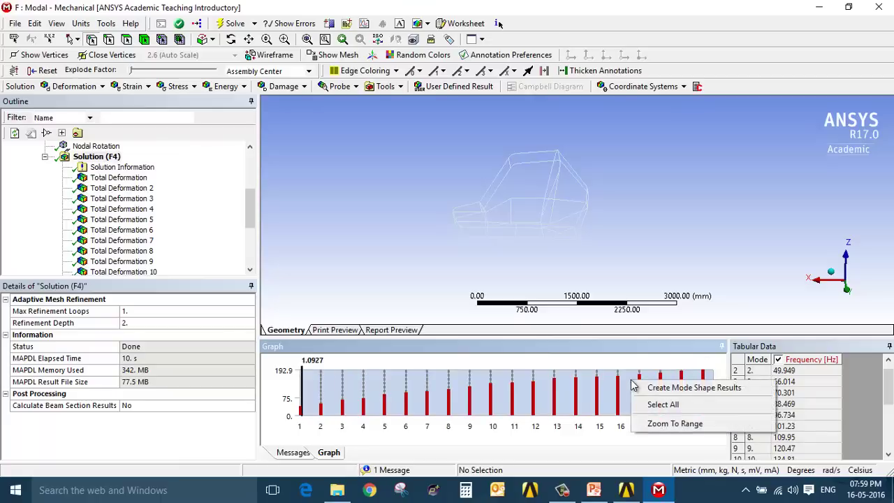
click(656, 388)
Display the first Total Deformation result of the constrained analysis and animate its mode shape
scroll(161, 248, down, 3)
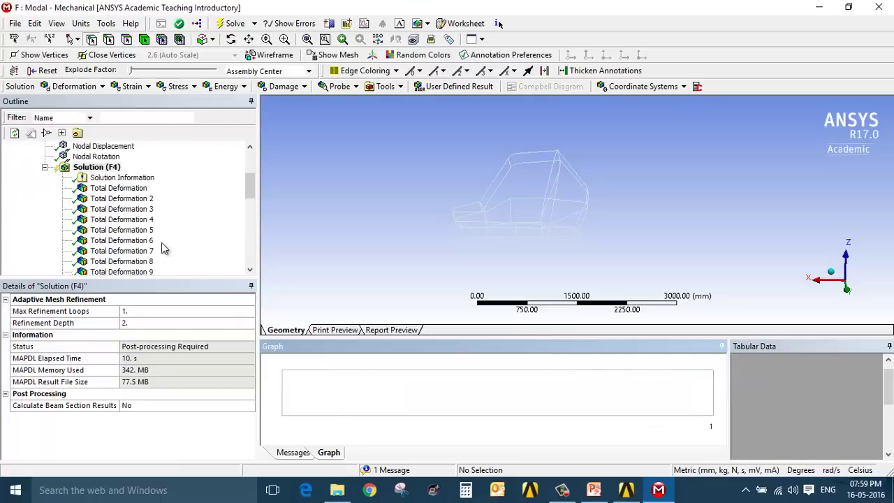
click(140, 191)
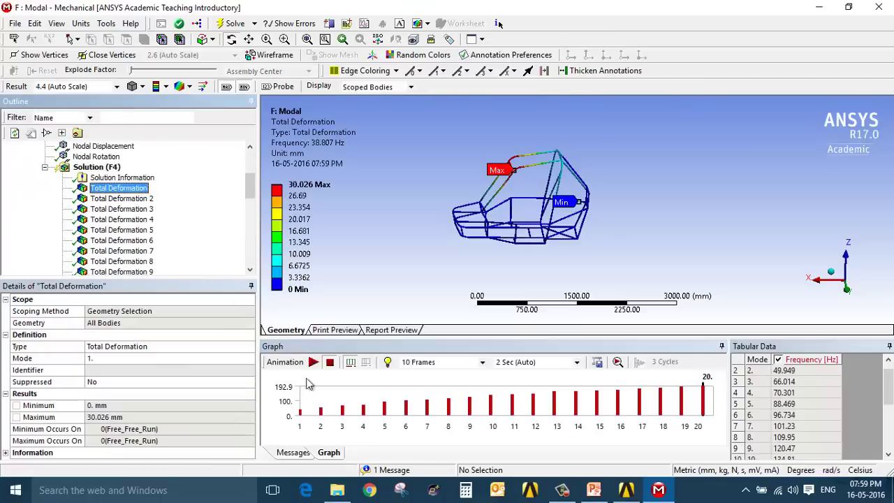
click(313, 362)
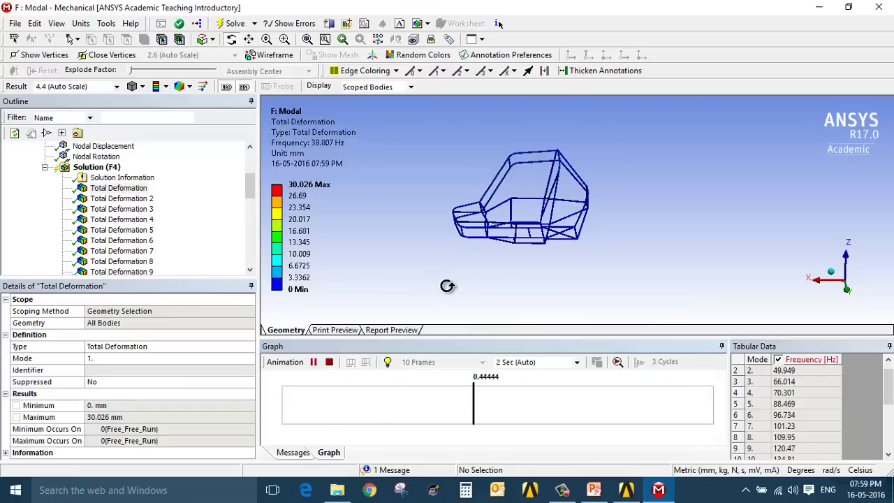
drag(447, 285, 487, 280)
mouse_move(538, 246)
mouse_down()
mouse_move(538, 255)
mouse_move(533, 246)
mouse_move(663, 274)
mouse_move(619, 226)
mouse_move(631, 231)
mouse_move(586, 203)
mouse_move(534, 190)
mouse_move(419, 224)
mouse_up()
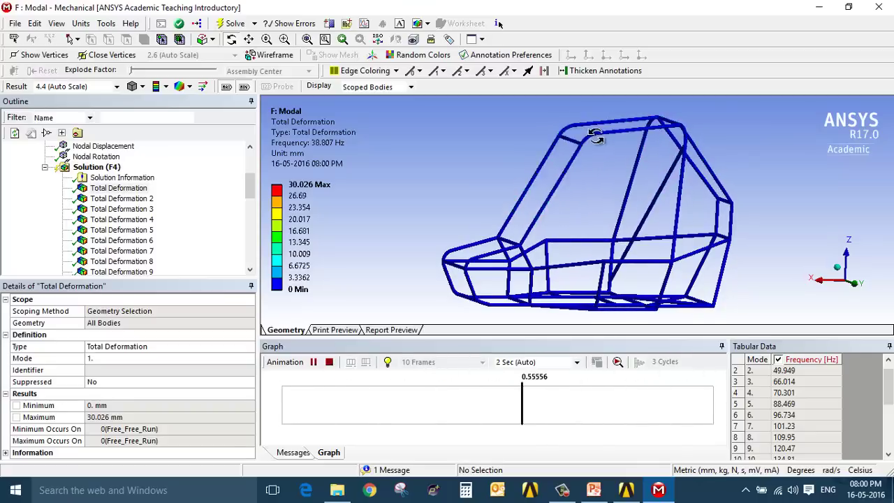
Display the Total Deformation 3 result and animate the third mode shape of the frame
click(122, 208)
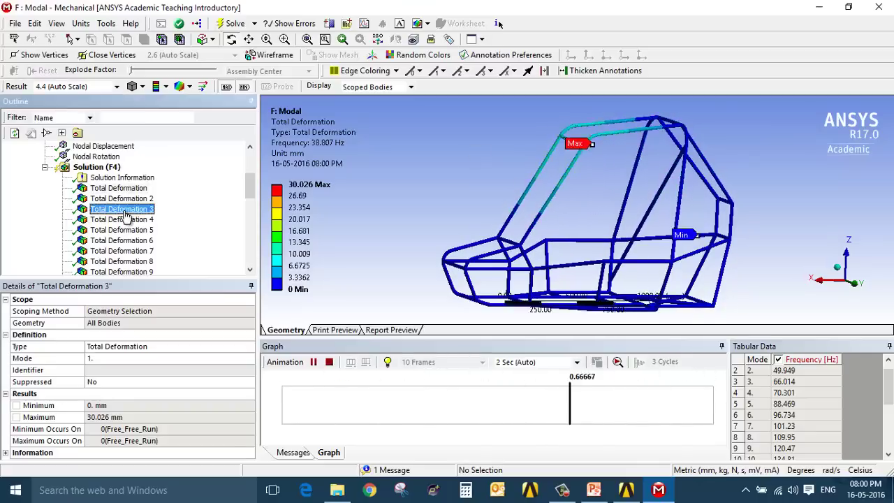
click(313, 361)
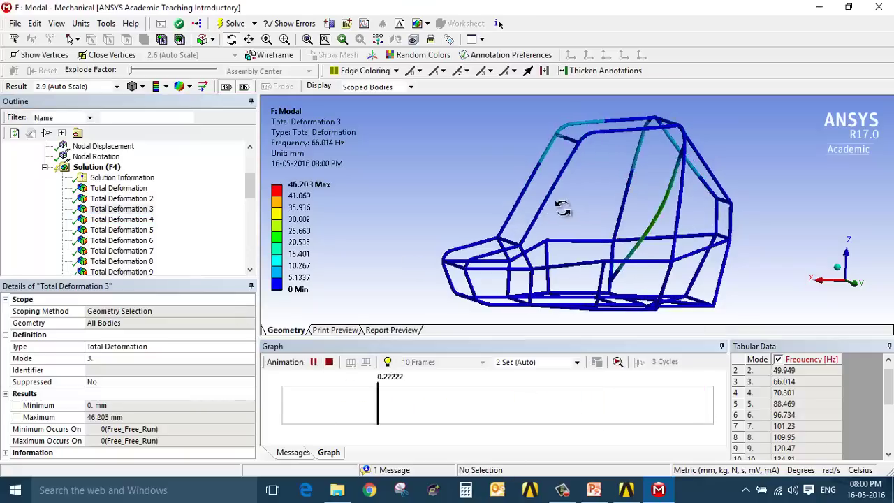
drag(573, 203, 572, 221)
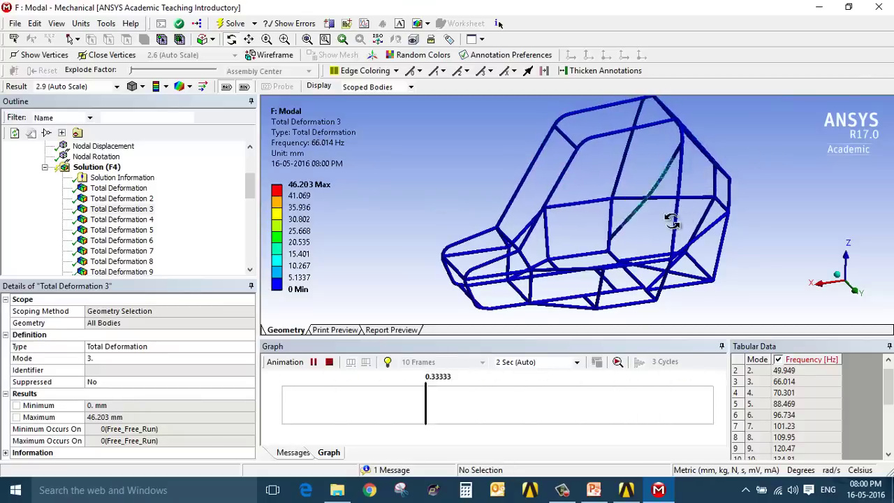
Display the Total Deformation 11 result and animate the mode 11 shape
scroll(174, 237, down, 2)
click(123, 229)
click(313, 362)
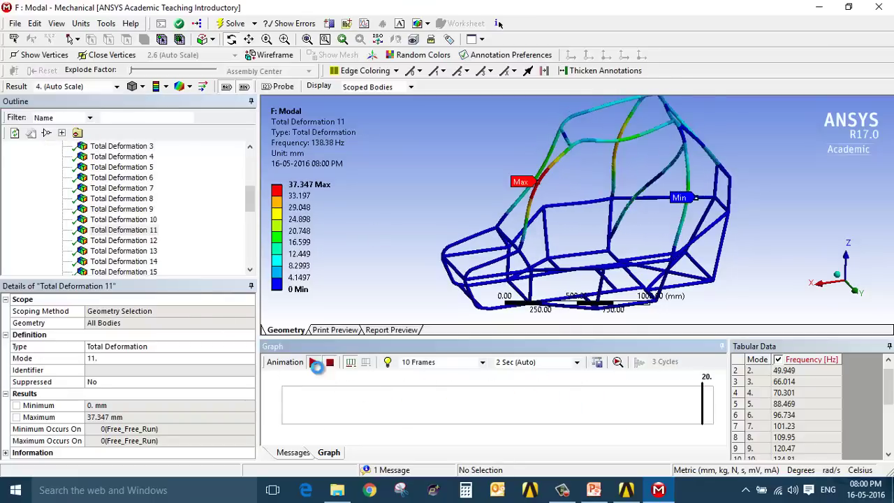
mouse_move(495, 232)
mouse_down()
mouse_move(542, 283)
mouse_move(532, 210)
mouse_up()
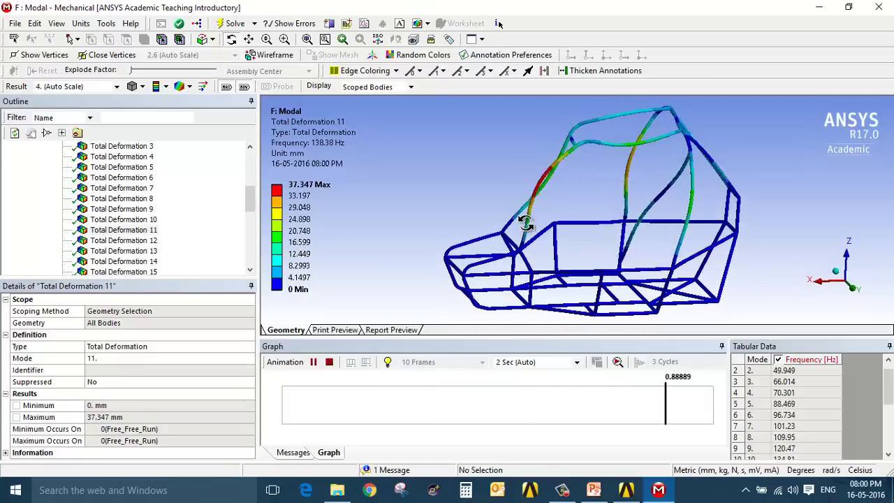
Display the Total Deformation 15 result and animate the mode 15 shape
scroll(122, 238, down, 5)
click(123, 251)
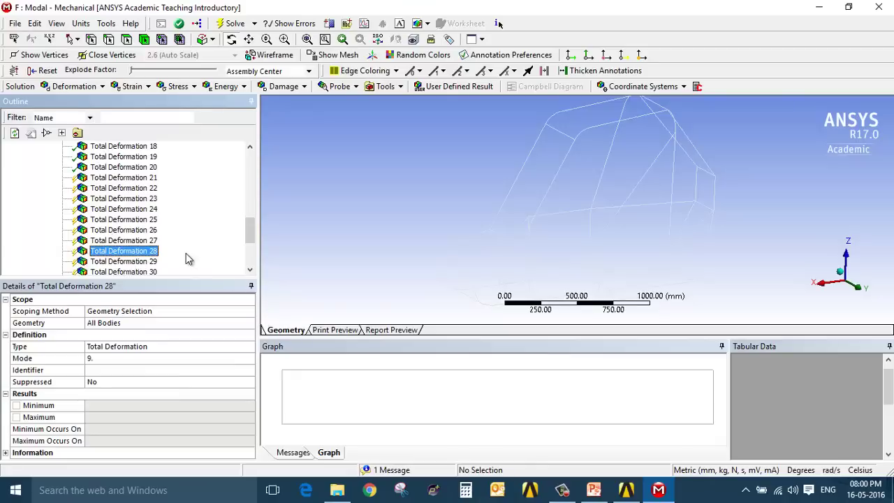
scroll(122, 207, up, 3)
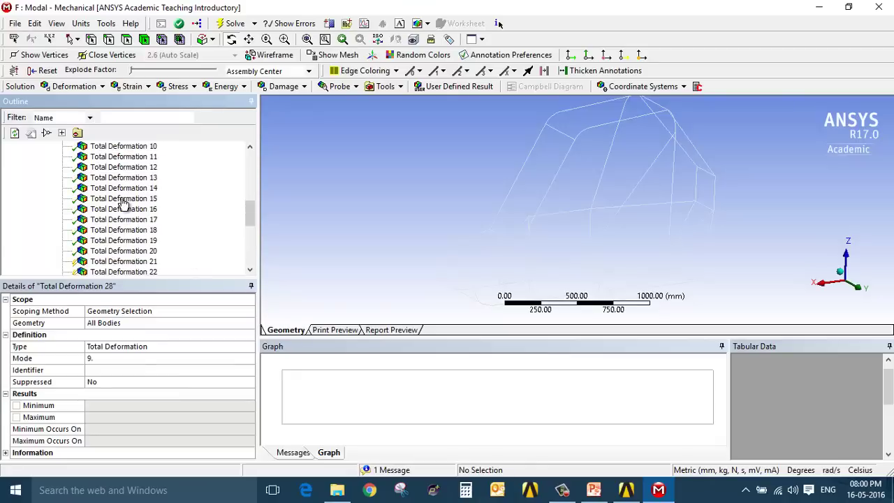
click(123, 200)
click(314, 362)
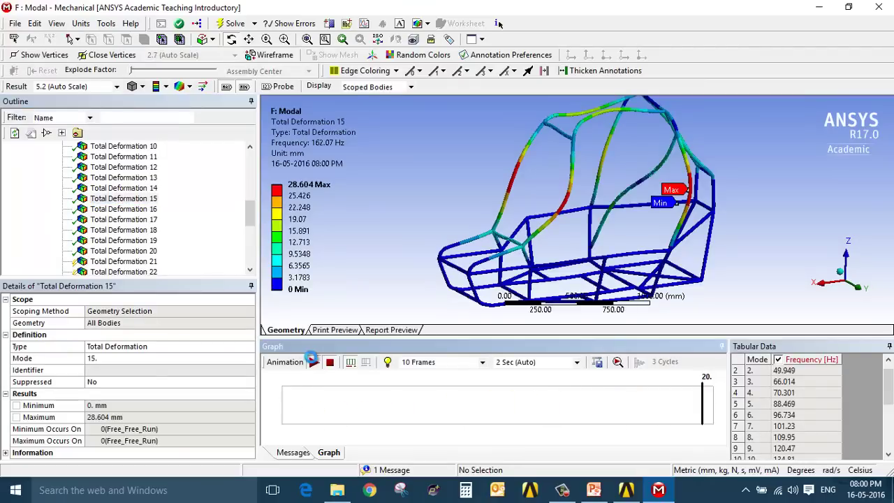
Animate the mode shapes of the Total Deformation 20 and Total Deformation 18 results
click(123, 251)
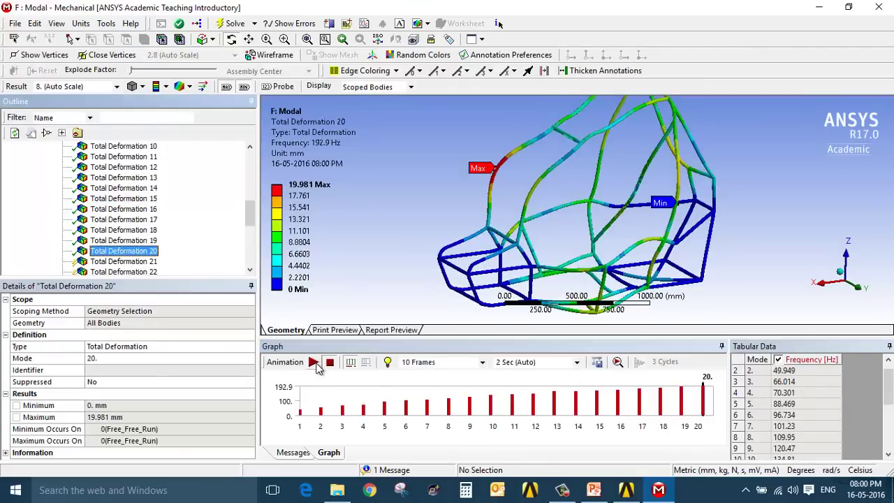
click(314, 363)
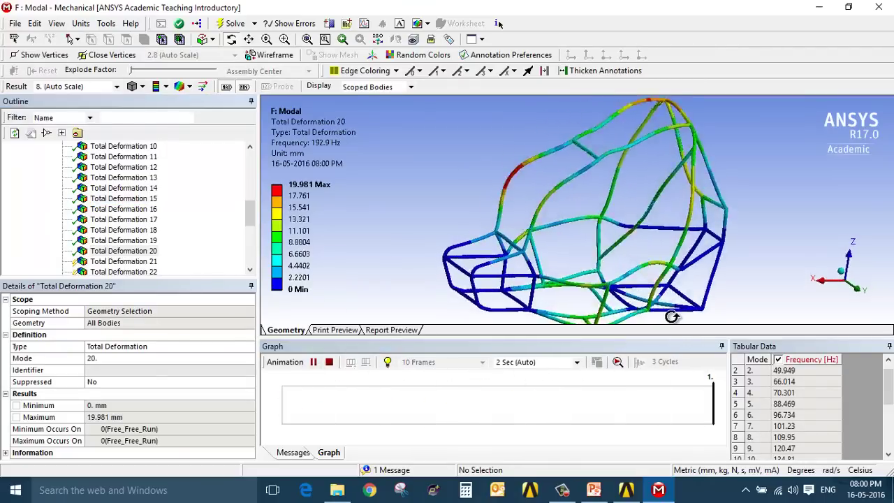
drag(672, 316, 573, 249)
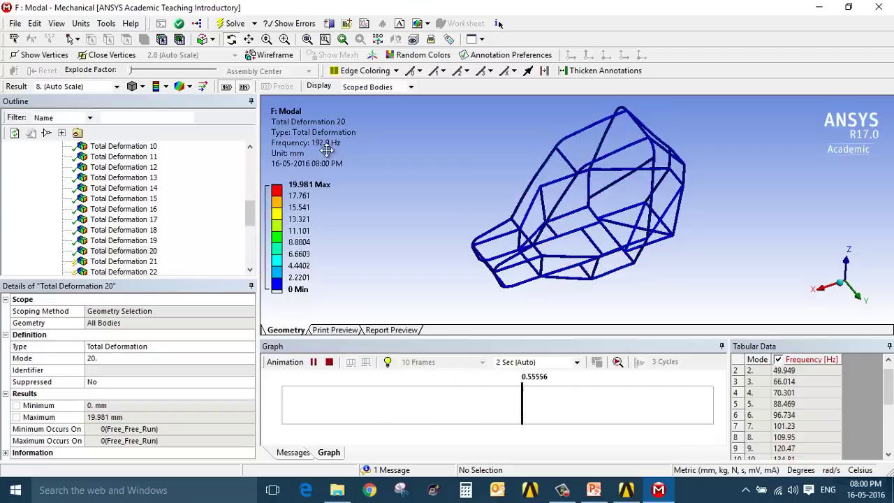
click(140, 230)
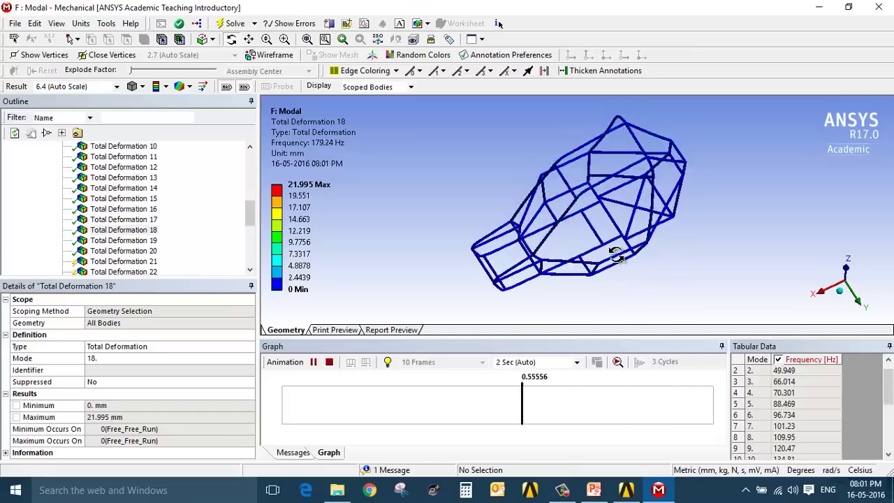
drag(615, 255, 543, 255)
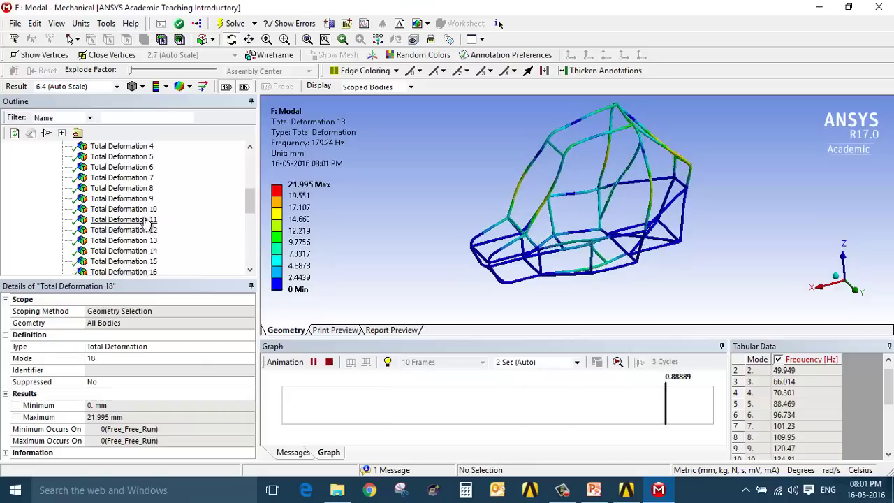
Display the Total Deformation 7 result and animate the mode 7 shape of the frame
click(122, 178)
click(313, 362)
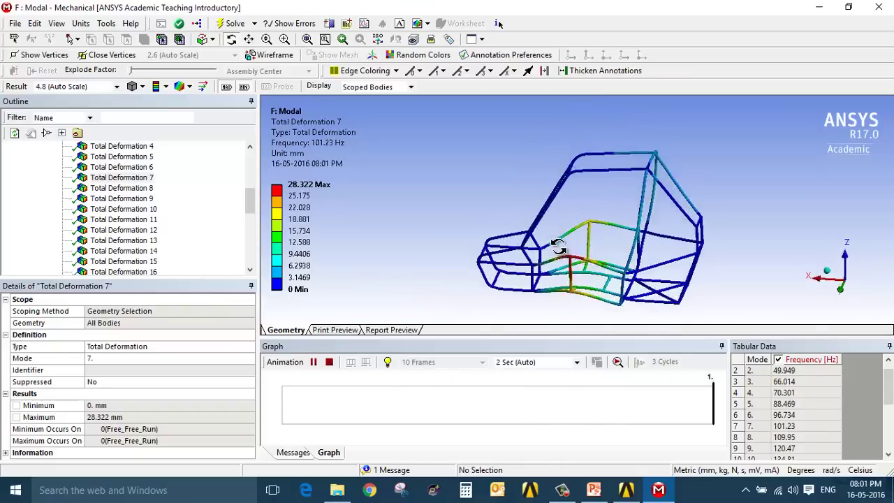
drag(558, 246, 492, 250)
drag(539, 221, 498, 229)
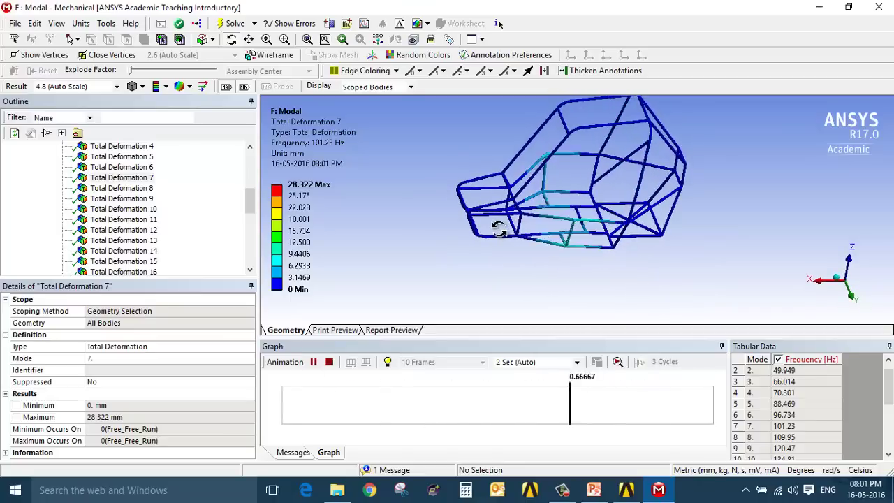